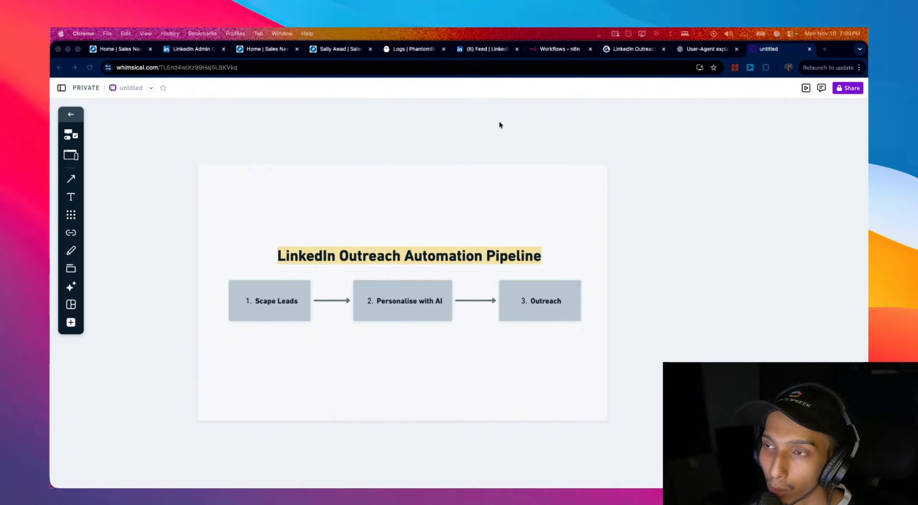
- Switch from the Whimsical pipeline board to the '(8) Feed | LinkedIn' Chrome tab
{"action": "left_click", "coordinate": [469, 53]}
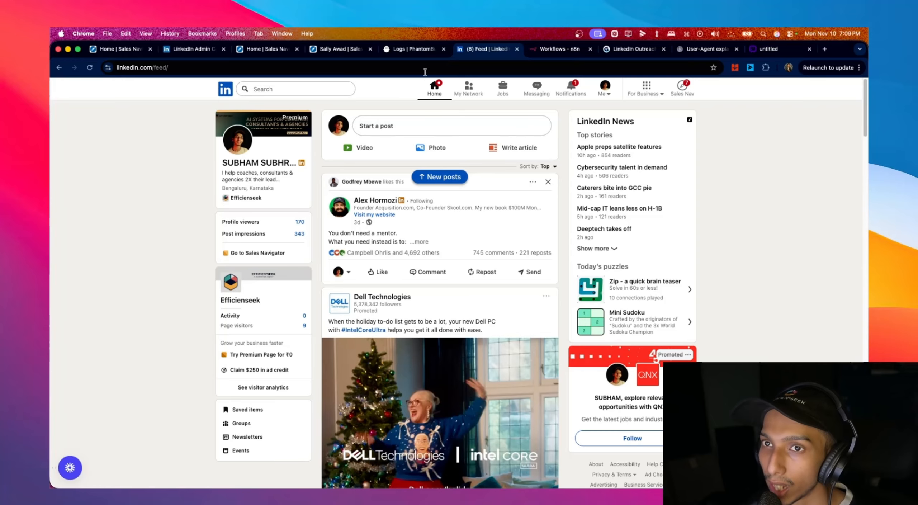
{"action": "left_click", "coordinate": [413, 53]}
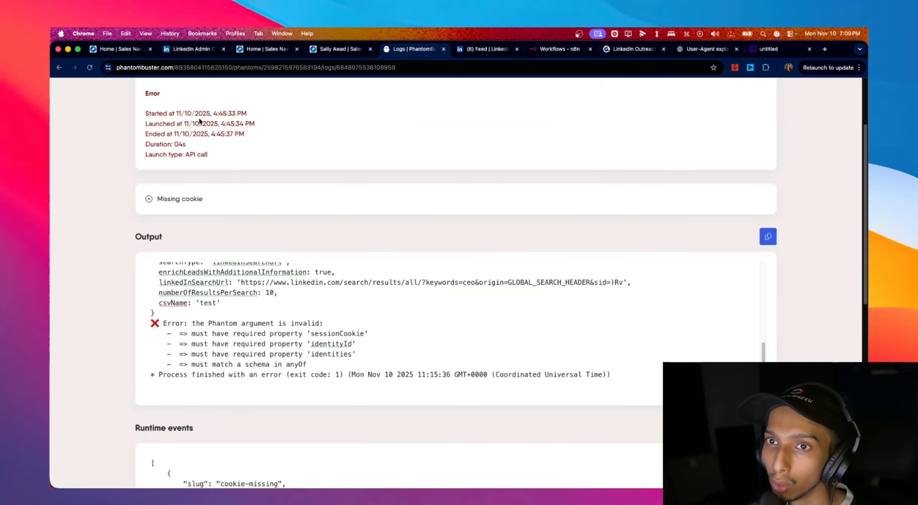
{"action": "left_click", "coordinate": [135, 100]}
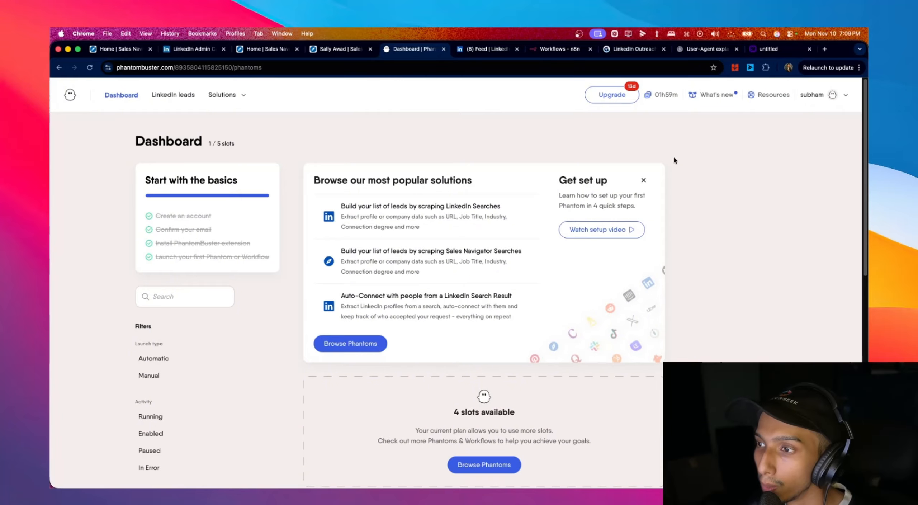
{"action": "scroll", "coordinate": [711, 169], "scroll_direction": "down", "scroll_amount": 3}
{"action": "scroll", "coordinate": [754, 179], "scroll_direction": "up", "scroll_amount": 3}
{"action": "scroll", "coordinate": [755, 179], "scroll_direction": "down", "scroll_amount": 3}
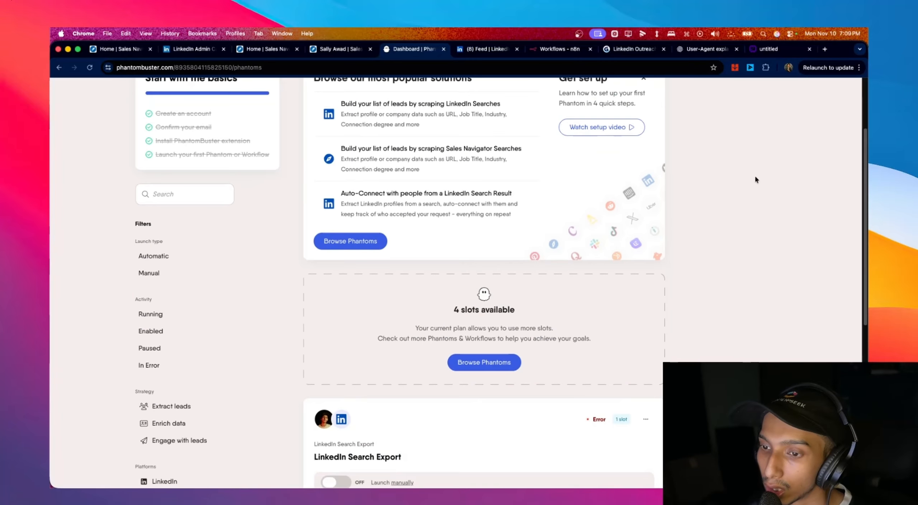
{"action": "scroll", "coordinate": [756, 179], "scroll_direction": "up", "scroll_amount": 3}
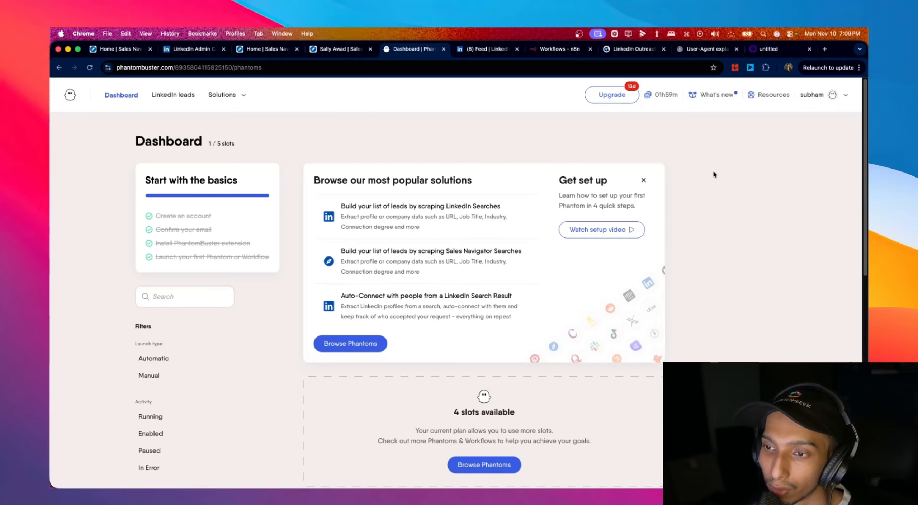
{"action": "scroll", "coordinate": [714, 173], "scroll_direction": "down", "scroll_amount": 3}
{"action": "scroll", "coordinate": [714, 173], "scroll_direction": "up", "scroll_amount": 3}
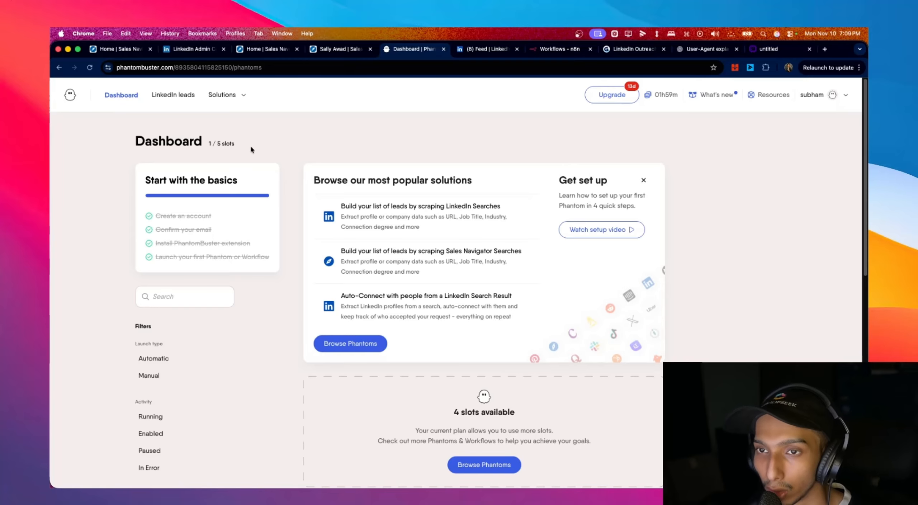
{"action": "left_click_drag", "start_coordinate": [250, 145], "coordinate": [208, 145]}
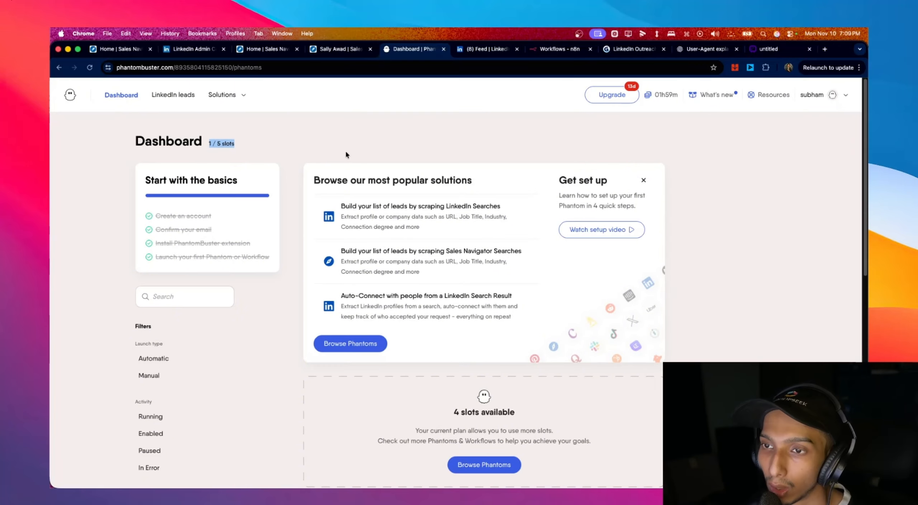
{"action": "scroll", "coordinate": [346, 150], "scroll_direction": "down", "scroll_amount": 3}
{"action": "scroll", "coordinate": [391, 158], "scroll_direction": "up", "scroll_amount": 3}
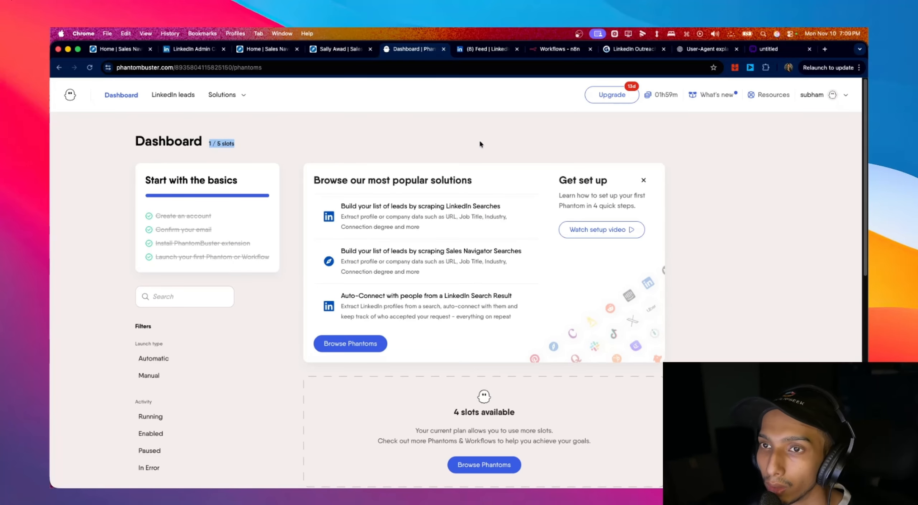
{"action": "left_click", "coordinate": [489, 52]}
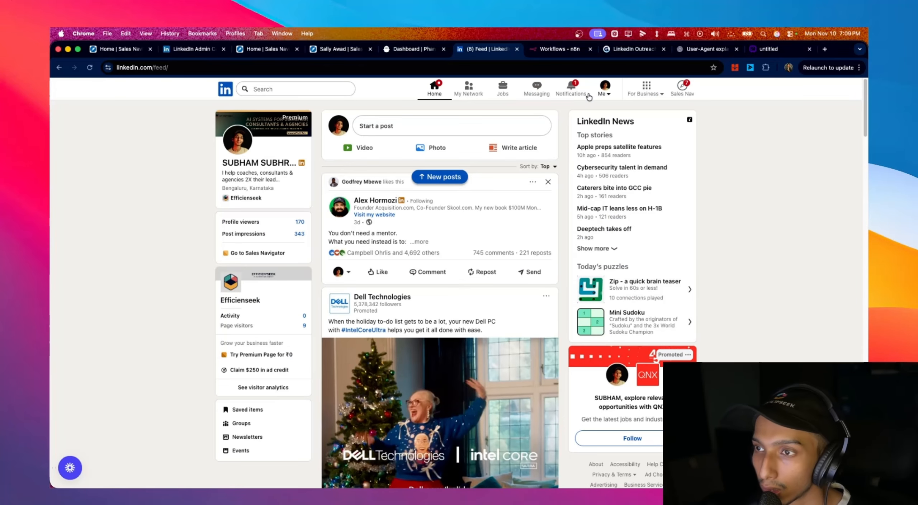
{"action": "left_click", "coordinate": [304, 93]}
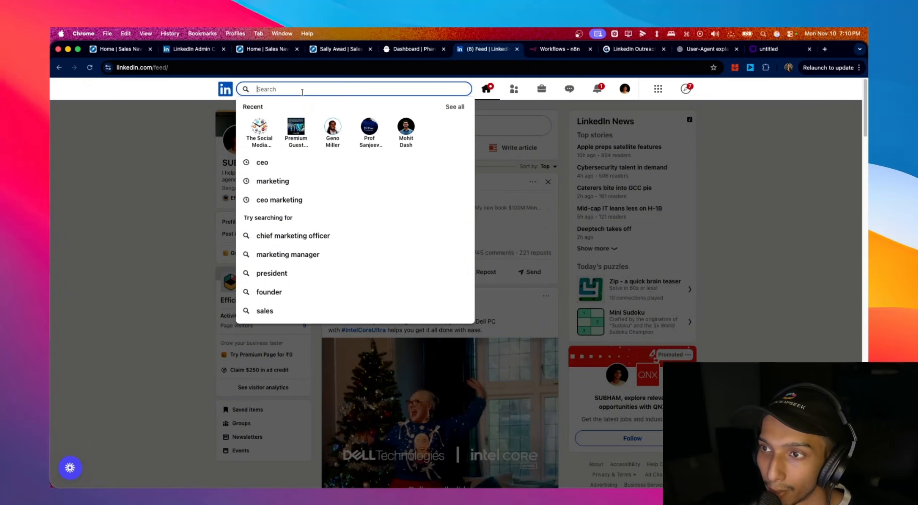
{"action": "left_click", "coordinate": [192, 119]}
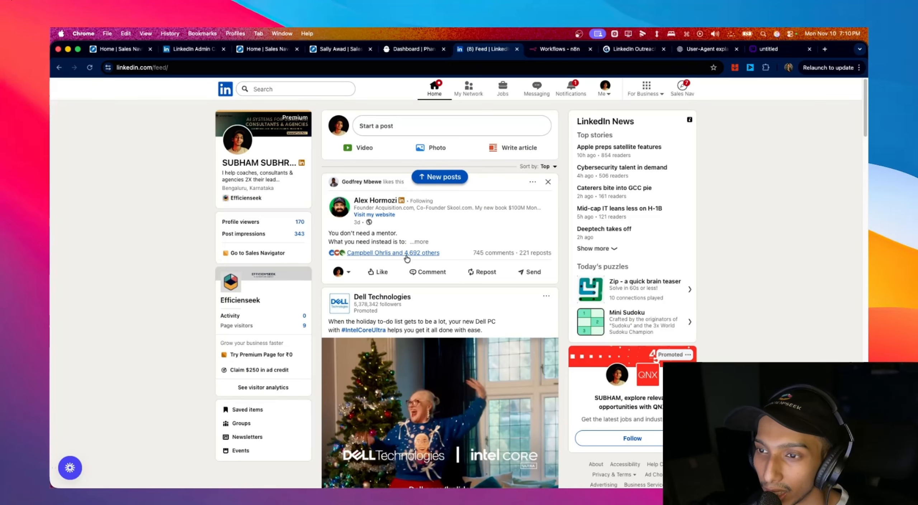
{"action": "left_click", "coordinate": [383, 257]}
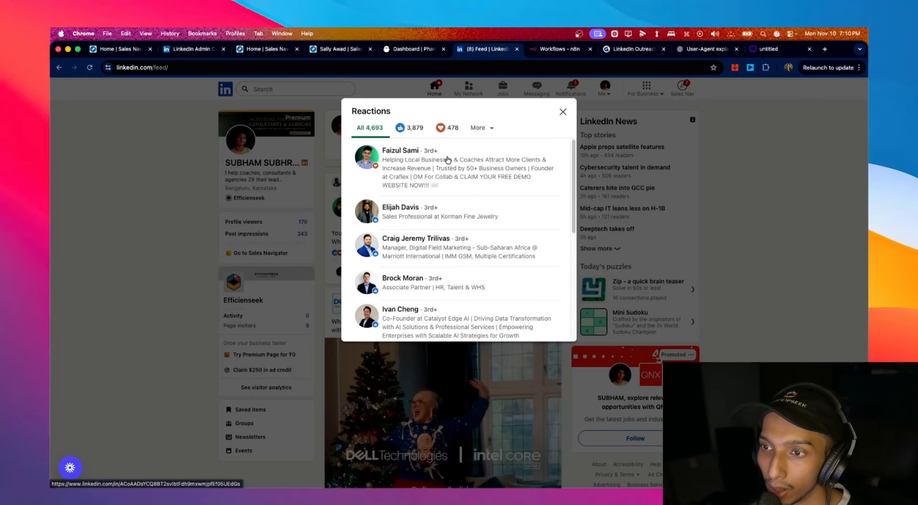
{"action": "scroll", "coordinate": [448, 161], "scroll_direction": "down", "scroll_amount": 4}
{"action": "scroll", "coordinate": [448, 160], "scroll_direction": "down", "scroll_amount": 1}
{"action": "scroll", "coordinate": [450, 159], "scroll_direction": "up", "scroll_amount": 5}
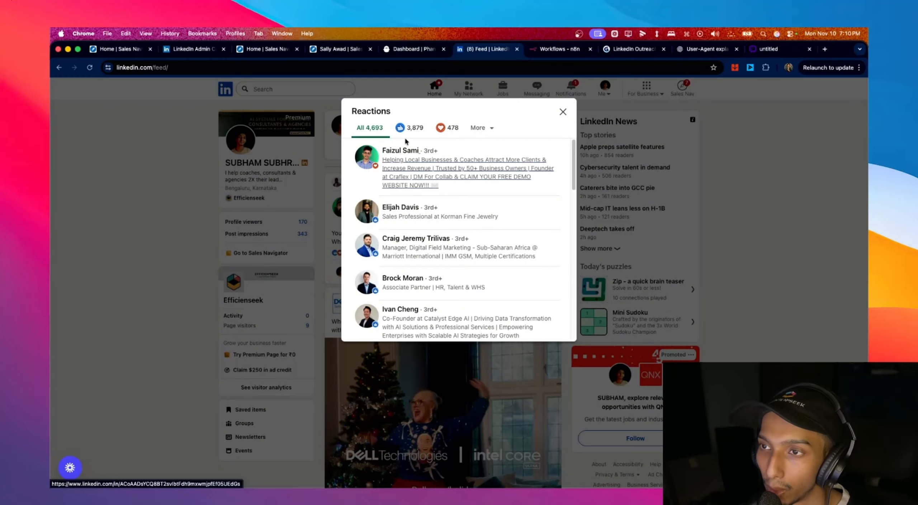
{"action": "scroll", "coordinate": [438, 175], "scroll_direction": "down", "scroll_amount": 5}
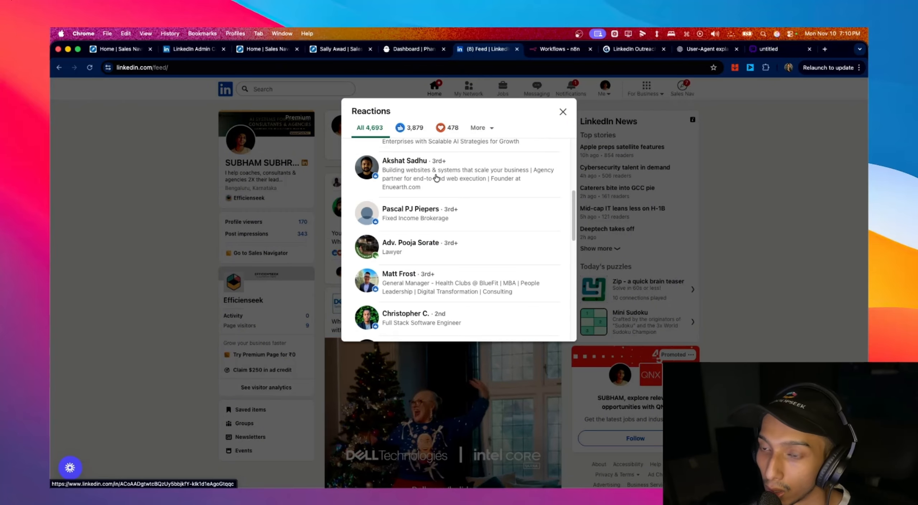
{"action": "left_click", "coordinate": [563, 112]}
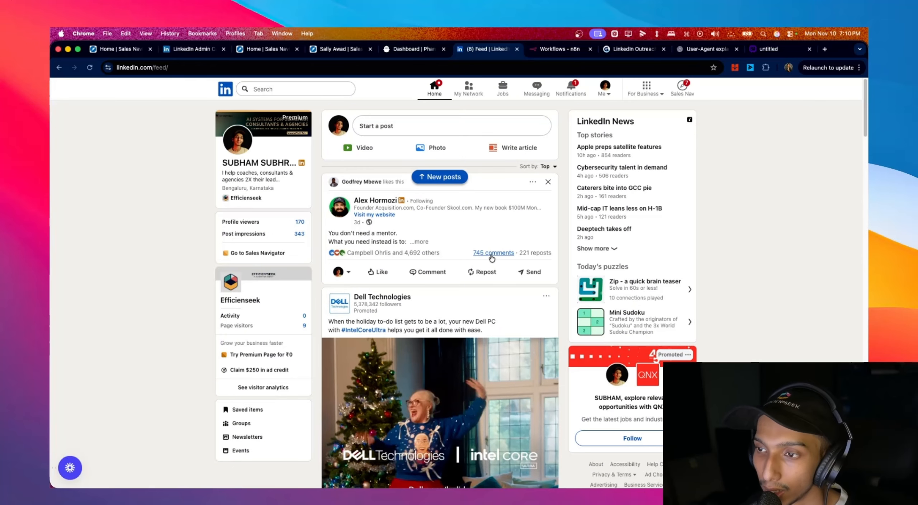
{"action": "scroll", "coordinate": [492, 258], "scroll_direction": "down", "scroll_amount": 20}
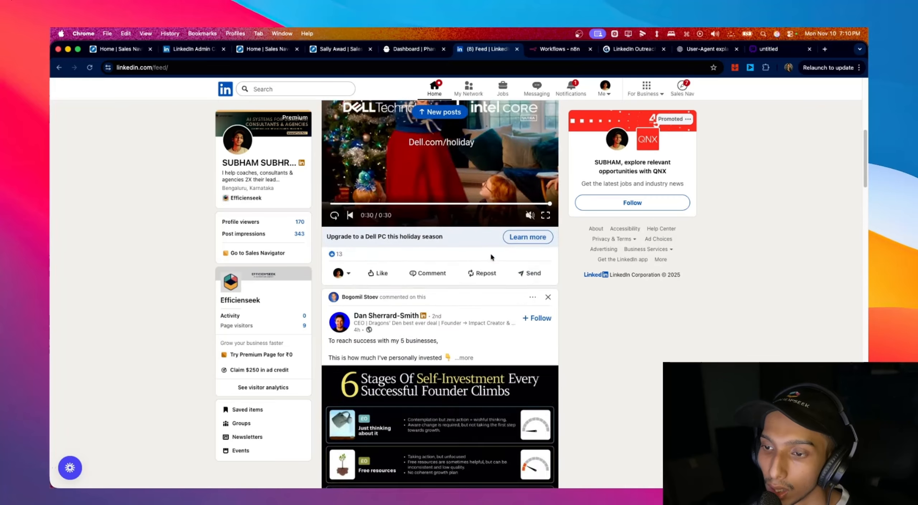
{"action": "scroll", "coordinate": [492, 255], "scroll_direction": "down", "scroll_amount": 2}
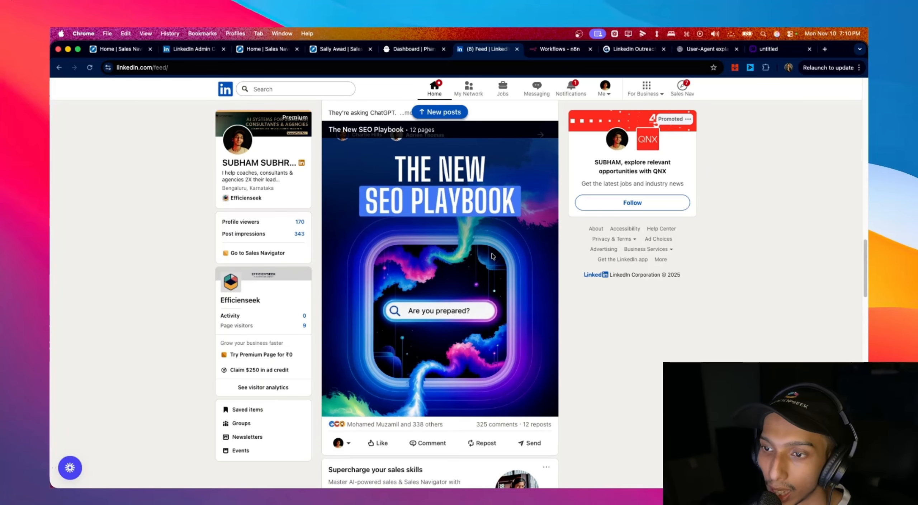
{"action": "scroll", "coordinate": [492, 255], "scroll_direction": "up", "scroll_amount": 2}
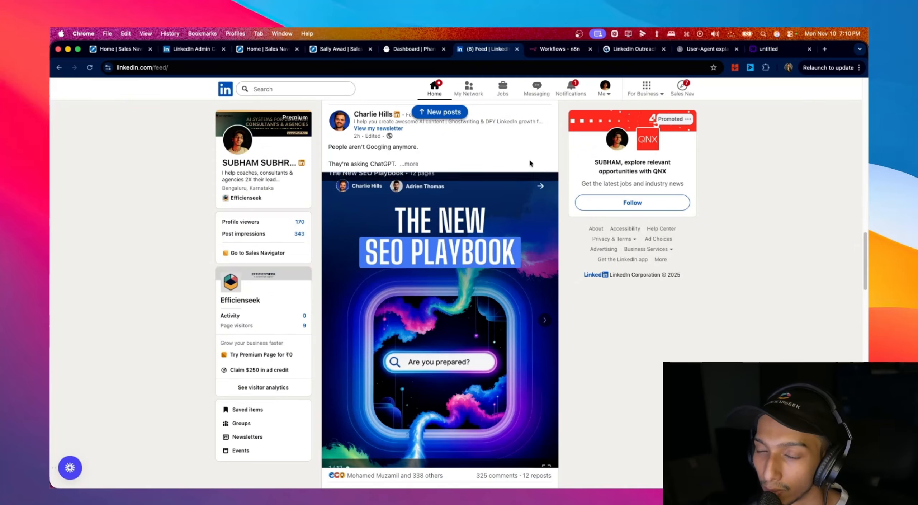
{"action": "scroll", "coordinate": [448, 233], "scroll_direction": "down", "scroll_amount": 2}
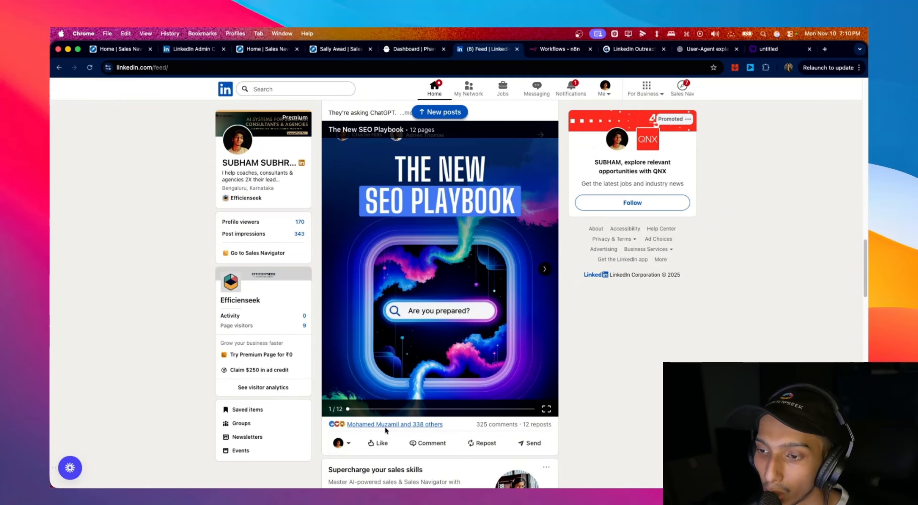
{"action": "left_click", "coordinate": [437, 427]}
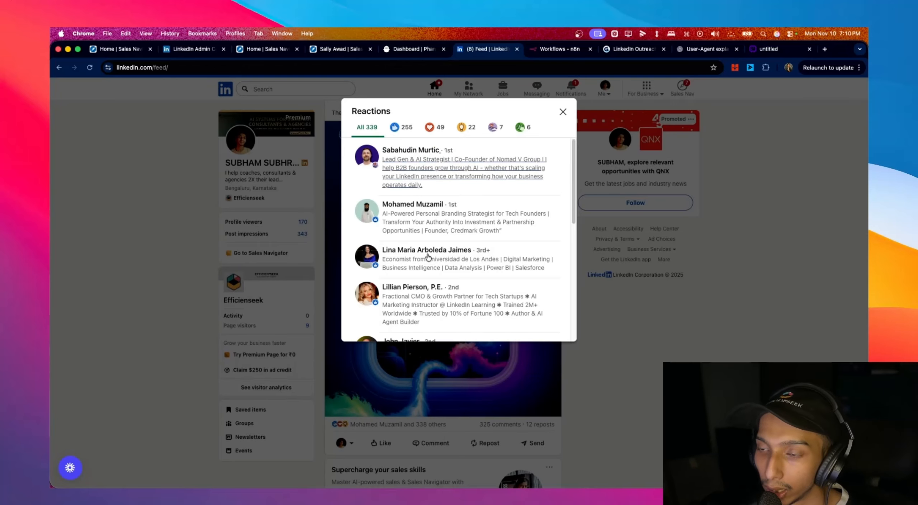
{"action": "scroll", "coordinate": [430, 305], "scroll_direction": "down", "scroll_amount": 2}
{"action": "scroll", "coordinate": [432, 316], "scroll_direction": "down", "scroll_amount": 8}
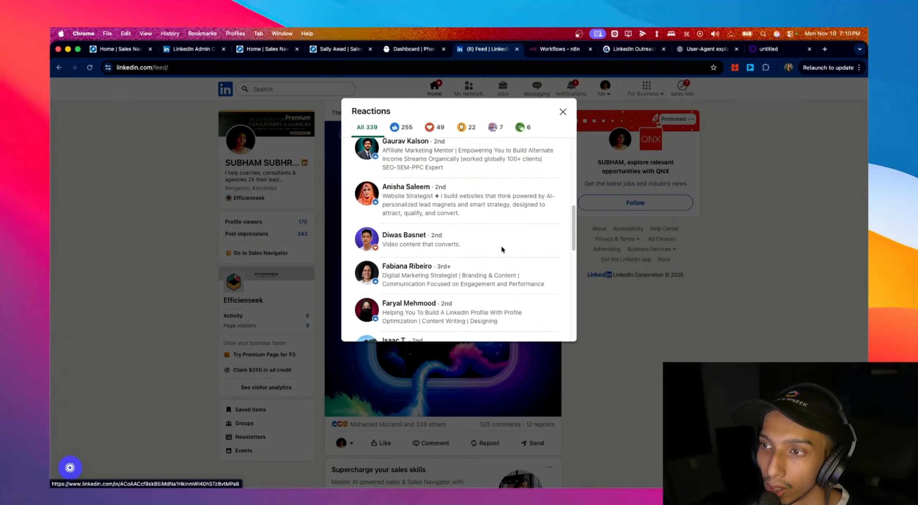
{"action": "scroll", "coordinate": [498, 241], "scroll_direction": "down", "scroll_amount": 3}
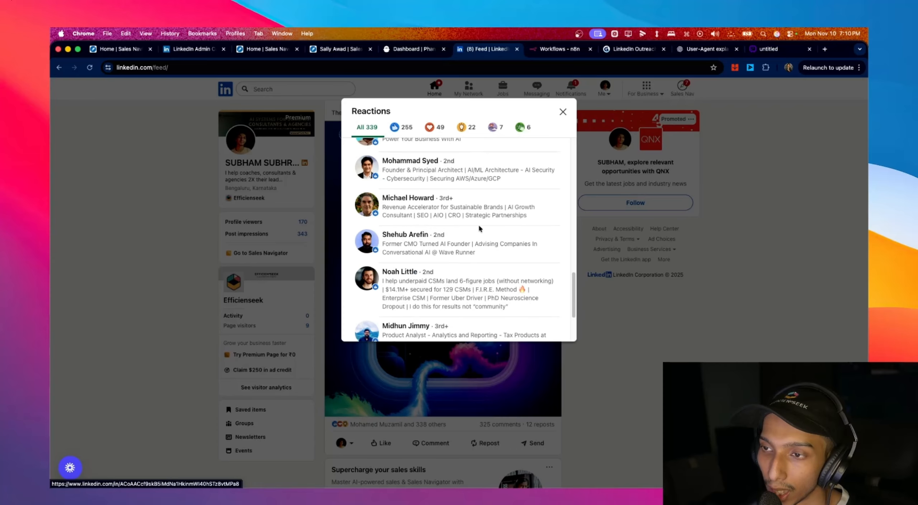
{"action": "left_click", "coordinate": [563, 112]}
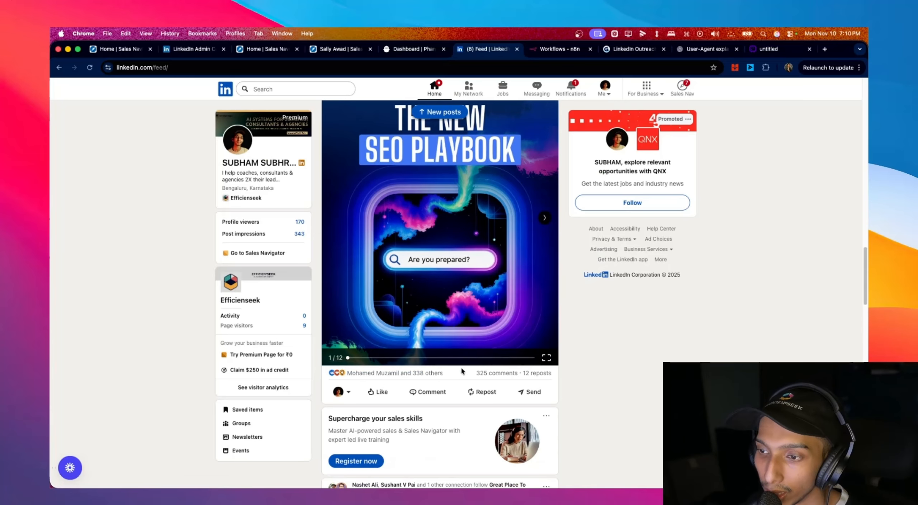
{"action": "scroll", "coordinate": [538, 251], "scroll_direction": "up", "scroll_amount": 5}
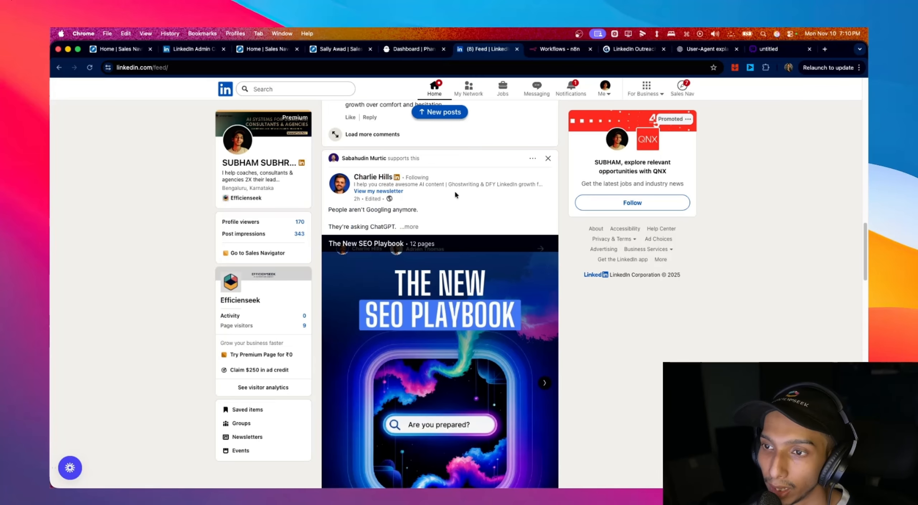
- Open PhantomBuster's LinkedIn phantom category and scroll through its listings
{"action": "left_click", "coordinate": [409, 54]}
{"action": "mouse_move", "coordinate": [238, 95]}
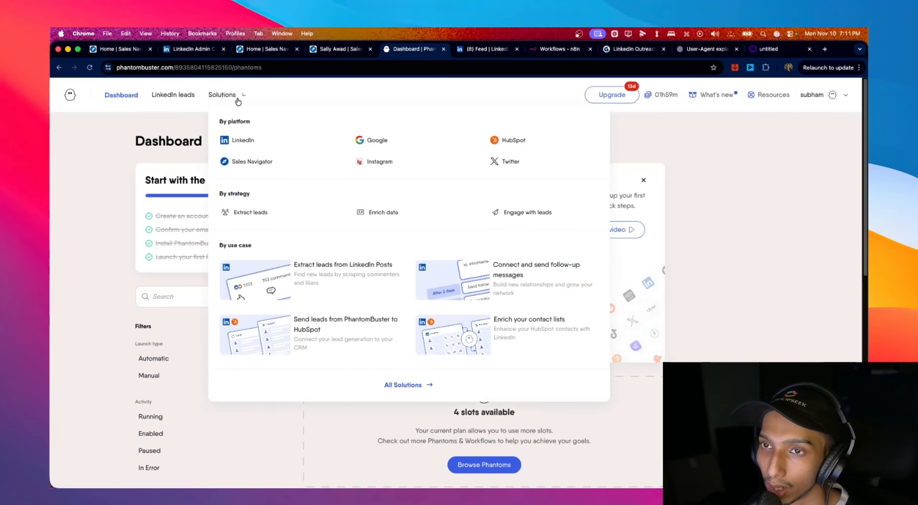
{"action": "left_click", "coordinate": [242, 138]}
{"action": "scroll", "coordinate": [652, 327], "scroll_direction": "down", "scroll_amount": 15}
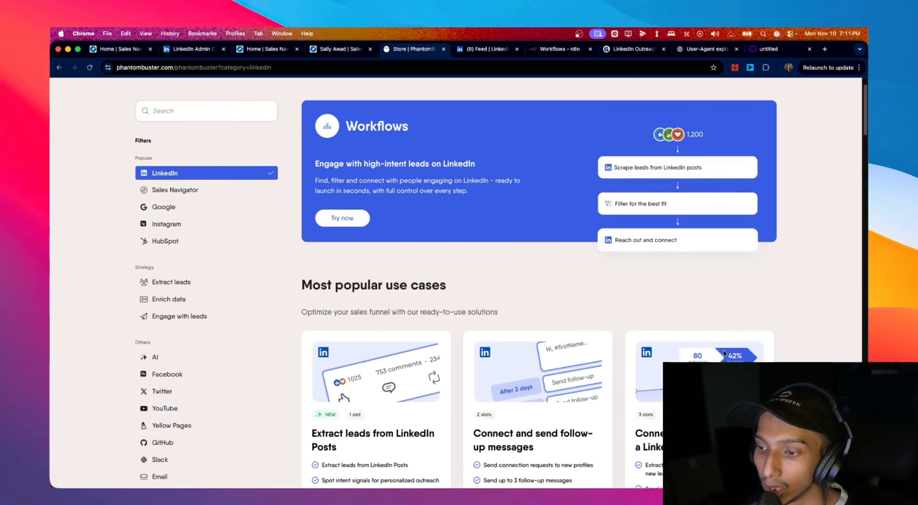
{"action": "scroll", "coordinate": [723, 348], "scroll_direction": "down", "scroll_amount": 6}
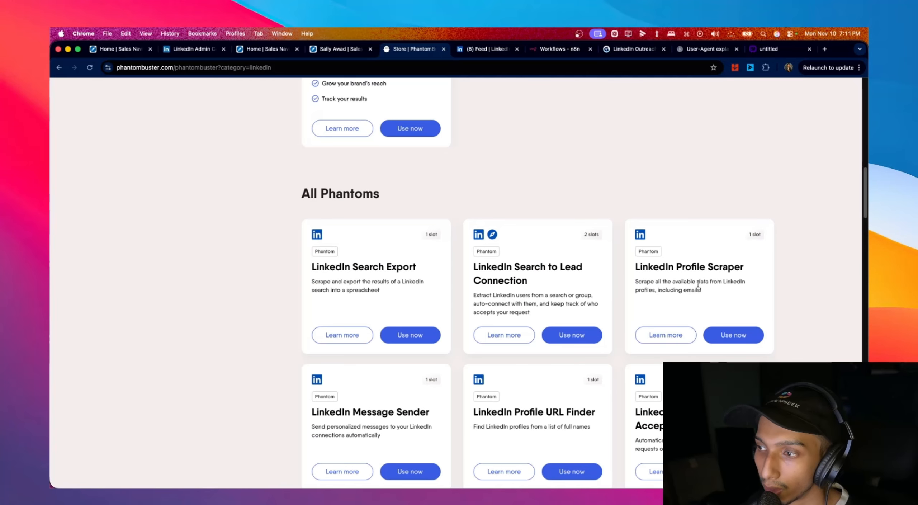
{"action": "scroll", "coordinate": [701, 269], "scroll_direction": "down", "scroll_amount": 2}
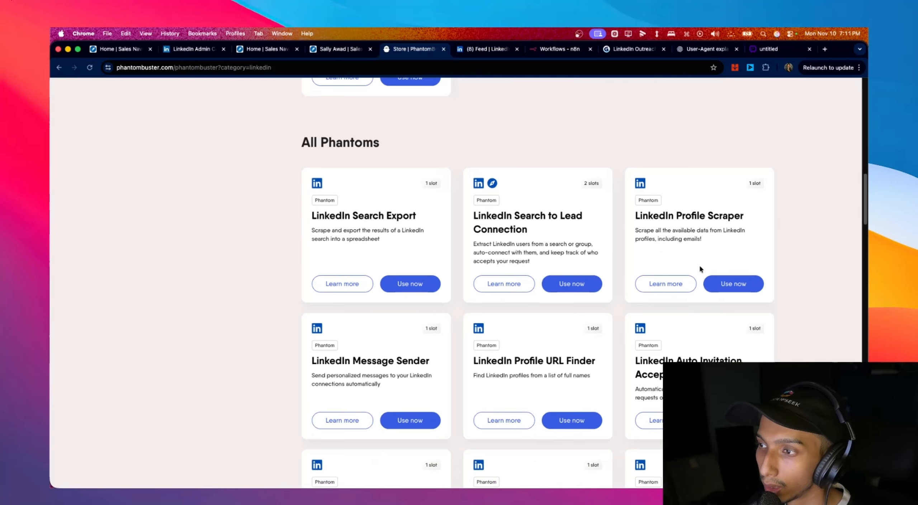
{"action": "scroll", "coordinate": [697, 248], "scroll_direction": "down", "scroll_amount": 2}
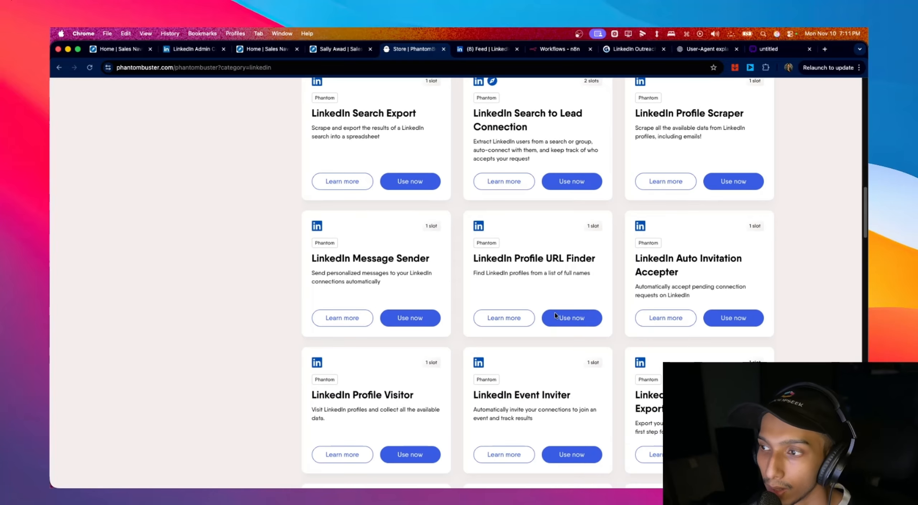
{"action": "scroll", "coordinate": [584, 302], "scroll_direction": "down", "scroll_amount": 5}
{"action": "scroll", "coordinate": [409, 294], "scroll_direction": "down", "scroll_amount": 3}
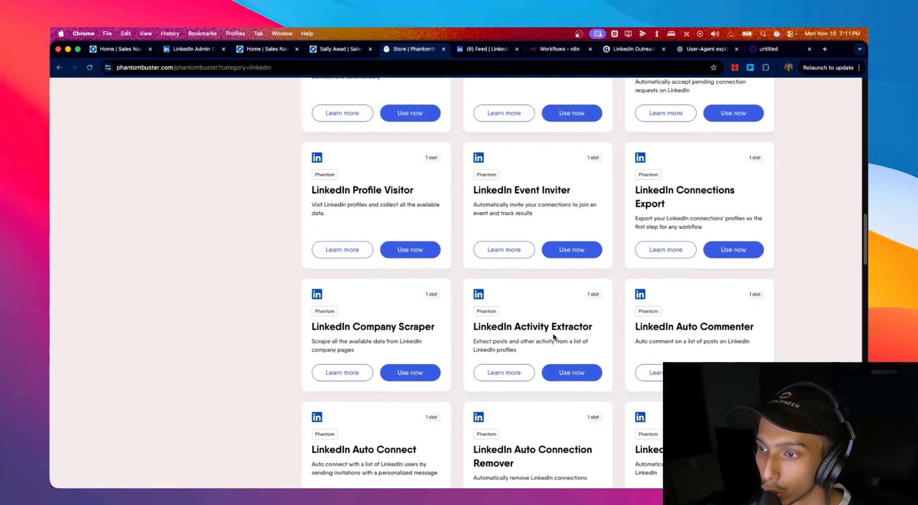
{"action": "scroll", "coordinate": [592, 339], "scroll_direction": "down", "scroll_amount": 3}
{"action": "scroll", "coordinate": [573, 333], "scroll_direction": "down", "scroll_amount": 15}
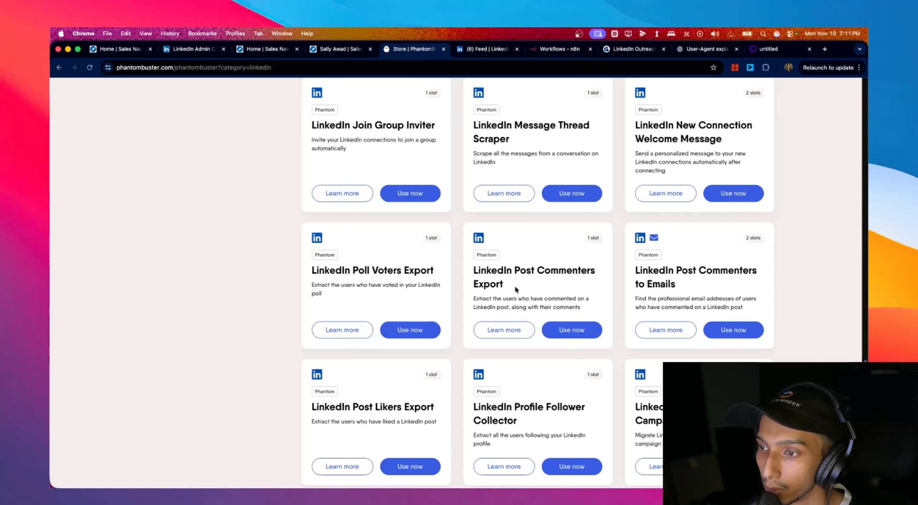
- Highlight the LinkedIn Post Commenters Export card description
{"action": "left_click_drag", "start_coordinate": [473, 300], "coordinate": [559, 296]}
{"action": "left_click", "coordinate": [584, 305]}
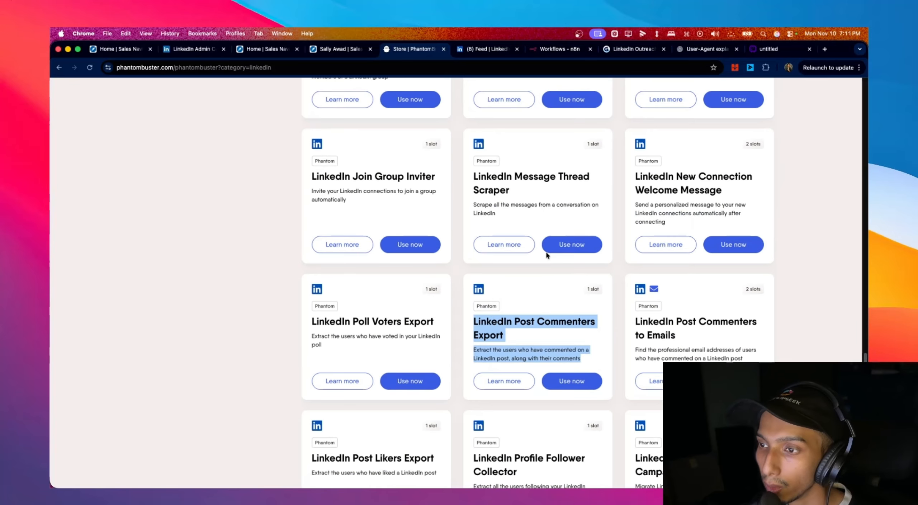
{"action": "scroll", "coordinate": [545, 255], "scroll_direction": "up", "scroll_amount": 3}
{"action": "scroll", "coordinate": [436, 218], "scroll_direction": "down", "scroll_amount": 2}
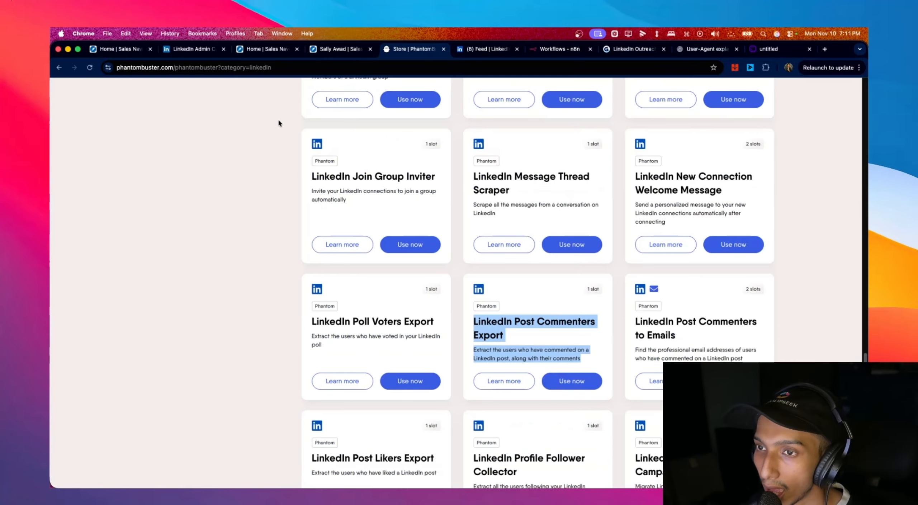
- Back on the LinkedIn feed, reopen the recent search for The Social Media Marketing Group
{"action": "left_click", "coordinate": [477, 49]}
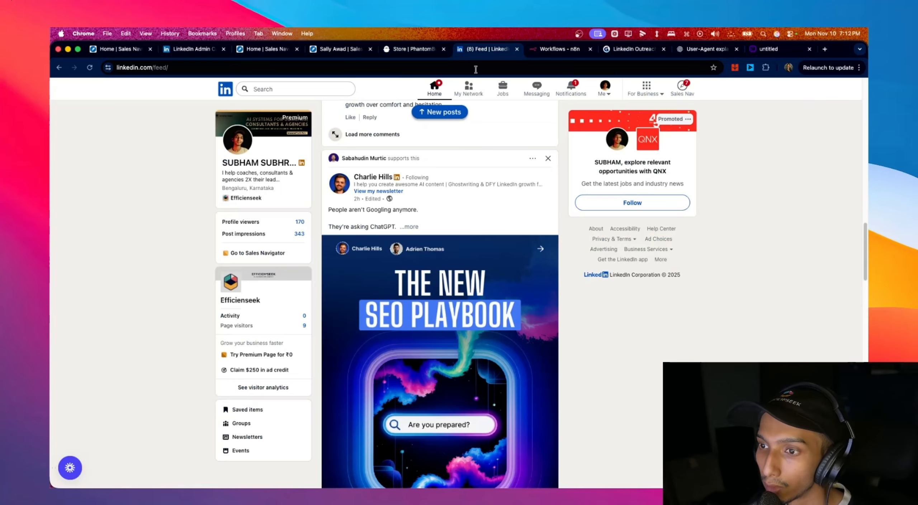
{"action": "scroll", "coordinate": [538, 317], "scroll_direction": "down", "scroll_amount": 10}
{"action": "scroll", "coordinate": [559, 318], "scroll_direction": "down", "scroll_amount": 10}
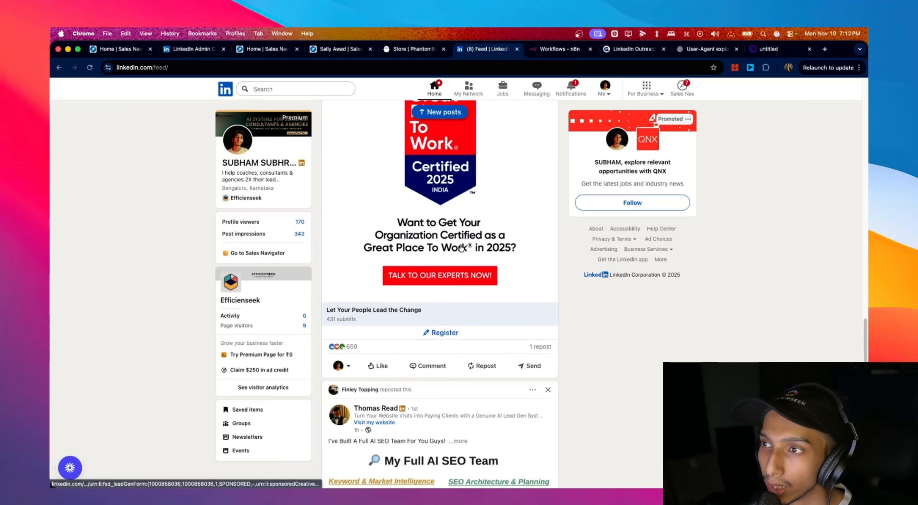
{"action": "scroll", "coordinate": [259, 172], "scroll_direction": "up", "scroll_amount": 10}
{"action": "left_click", "coordinate": [306, 92]}
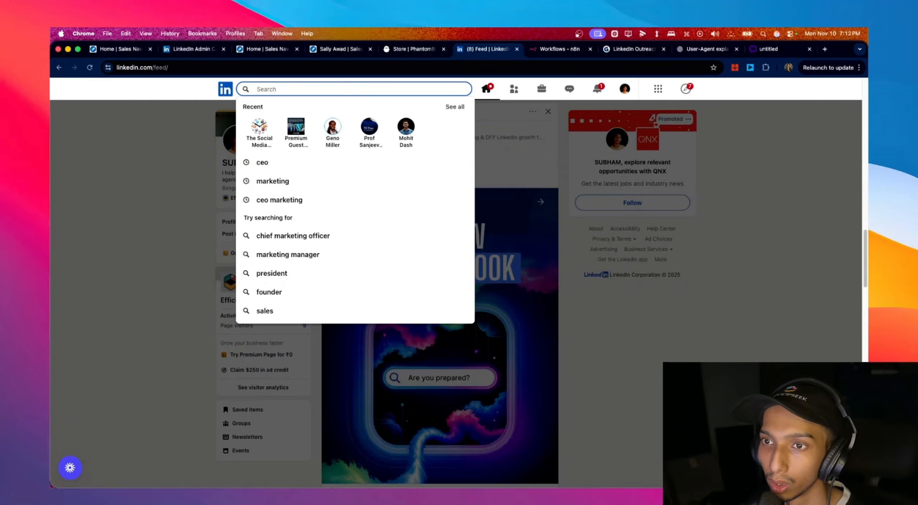
{"action": "left_click", "coordinate": [259, 131]}
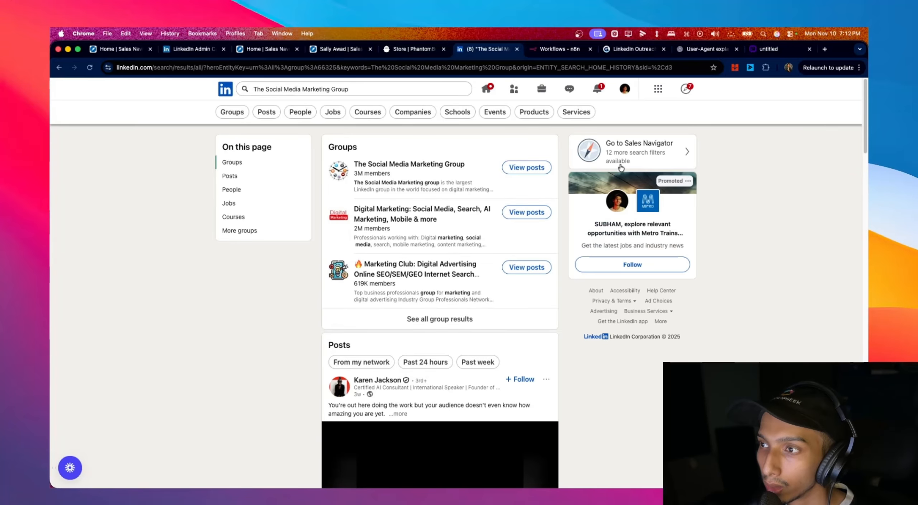
- Open the group page, highlight its 2,947,184 member count, and show all members
{"action": "left_click", "coordinate": [455, 165]}
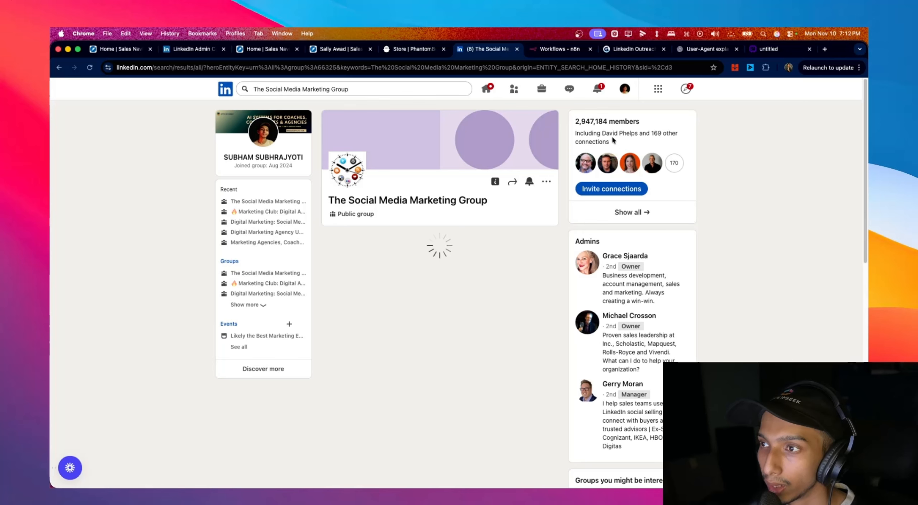
{"action": "left_click_drag", "start_coordinate": [575, 124], "coordinate": [642, 128]}
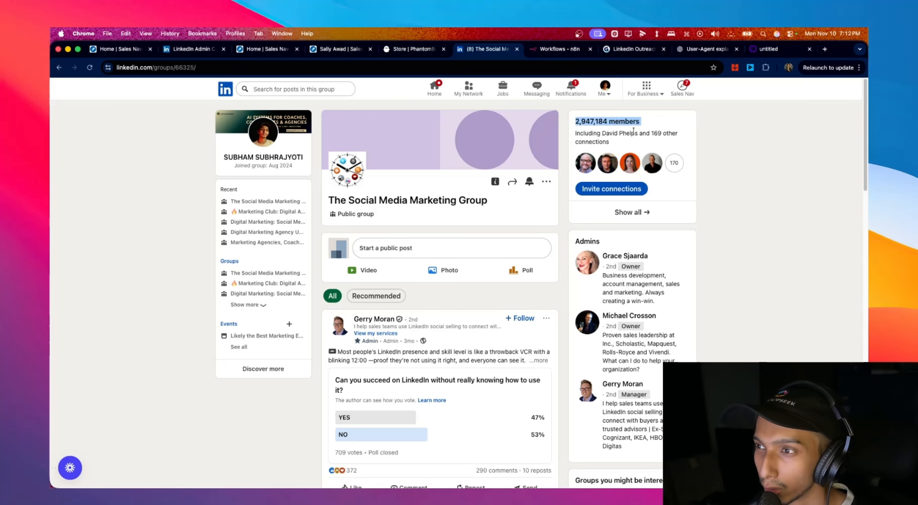
{"action": "left_click", "coordinate": [657, 211]}
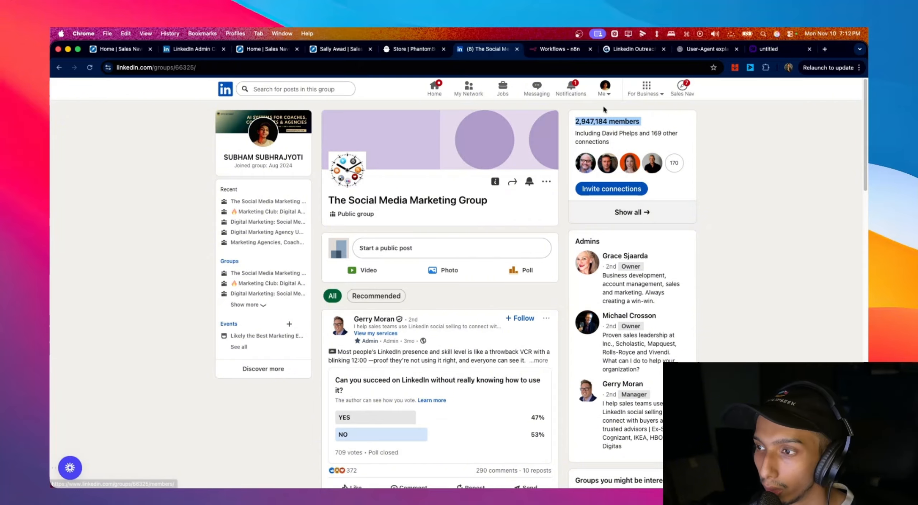
{"action": "scroll", "coordinate": [426, 372], "scroll_direction": "down", "scroll_amount": 10}
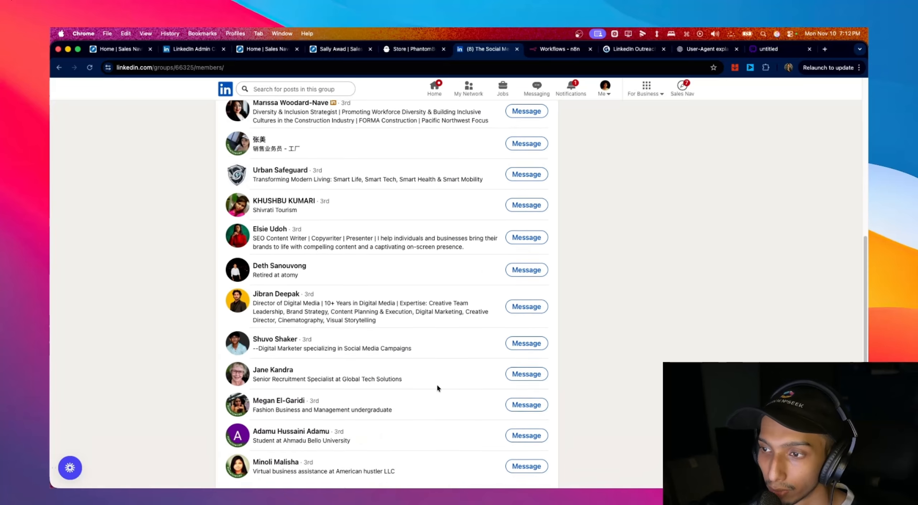
{"action": "scroll", "coordinate": [445, 347], "scroll_direction": "up", "scroll_amount": 10}
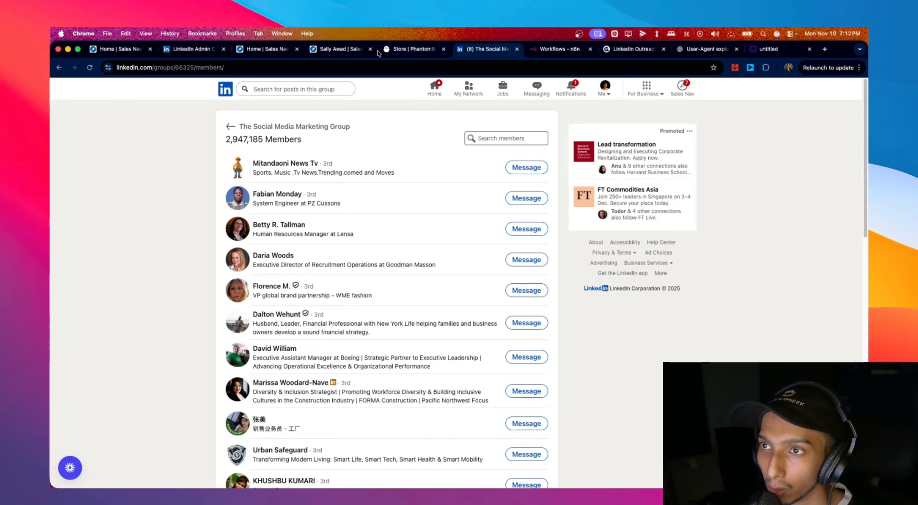
{"action": "left_click", "coordinate": [398, 51]}
- Highlight the LinkedIn Group Members Export title and its 2500-member description in the Store
{"action": "scroll", "coordinate": [452, 254], "scroll_direction": "up", "scroll_amount": 5}
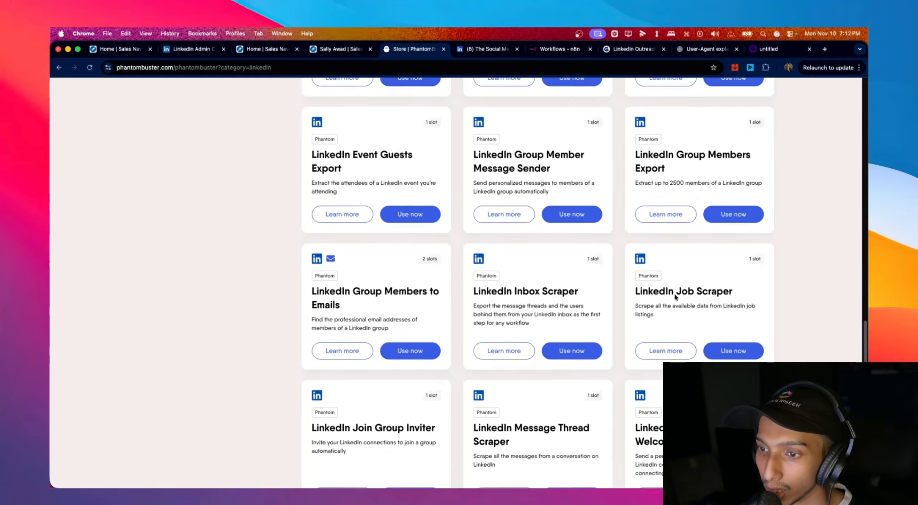
{"action": "scroll", "coordinate": [443, 273], "scroll_direction": "up", "scroll_amount": 3}
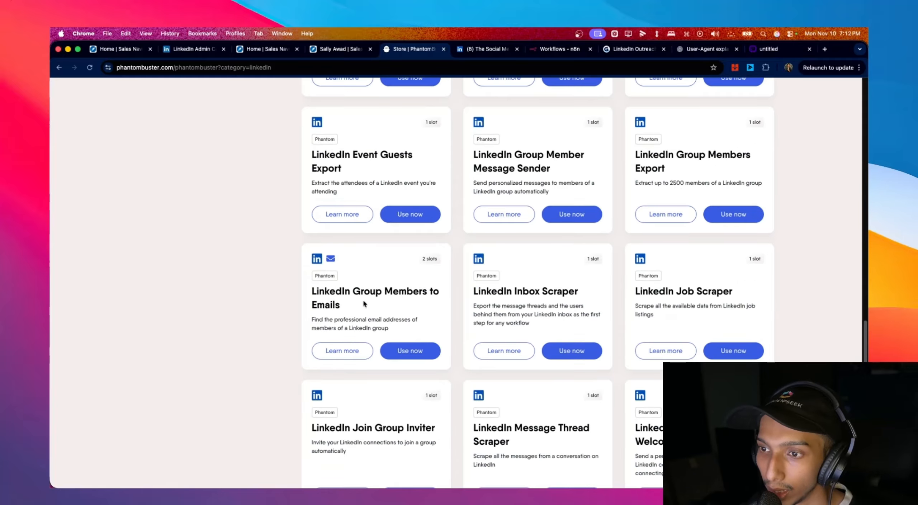
{"action": "scroll", "coordinate": [670, 301], "scroll_direction": "up", "scroll_amount": 3}
{"action": "left_click_drag", "start_coordinate": [667, 268], "coordinate": [756, 286]}
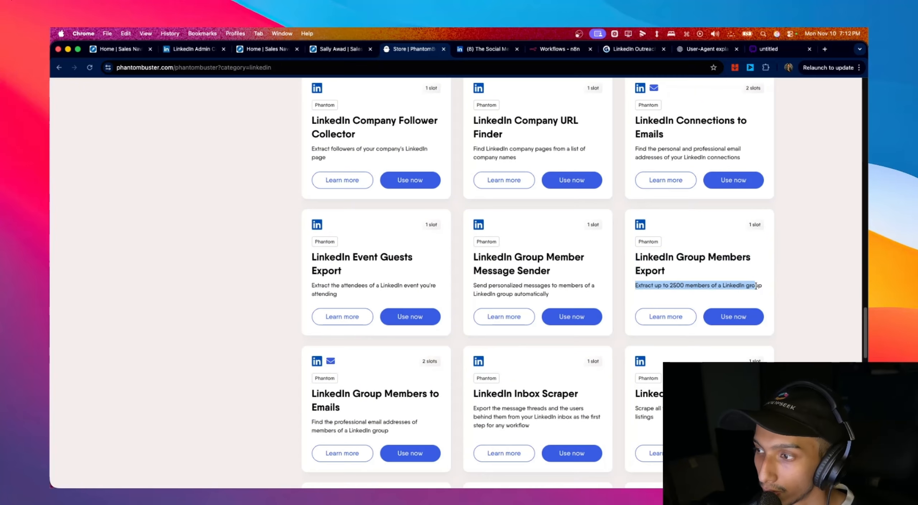
{"action": "left_click_drag", "start_coordinate": [699, 282], "coordinate": [632, 259]}
{"action": "scroll", "coordinate": [696, 282], "scroll_direction": "up", "scroll_amount": 3}
{"action": "scroll", "coordinate": [696, 282], "scroll_direction": "down", "scroll_amount": 3}
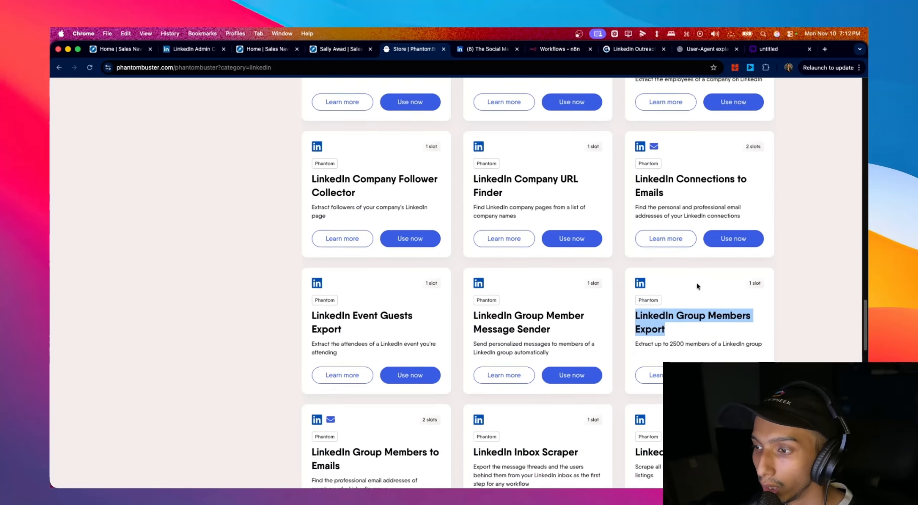
{"action": "left_click_drag", "start_coordinate": [696, 283], "coordinate": [633, 261]}
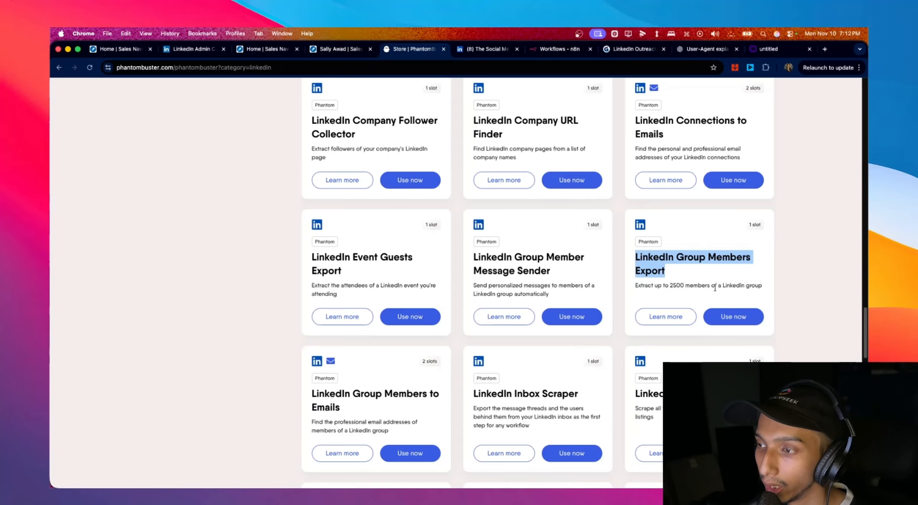
{"action": "left_click_drag", "start_coordinate": [774, 291], "coordinate": [634, 264]}
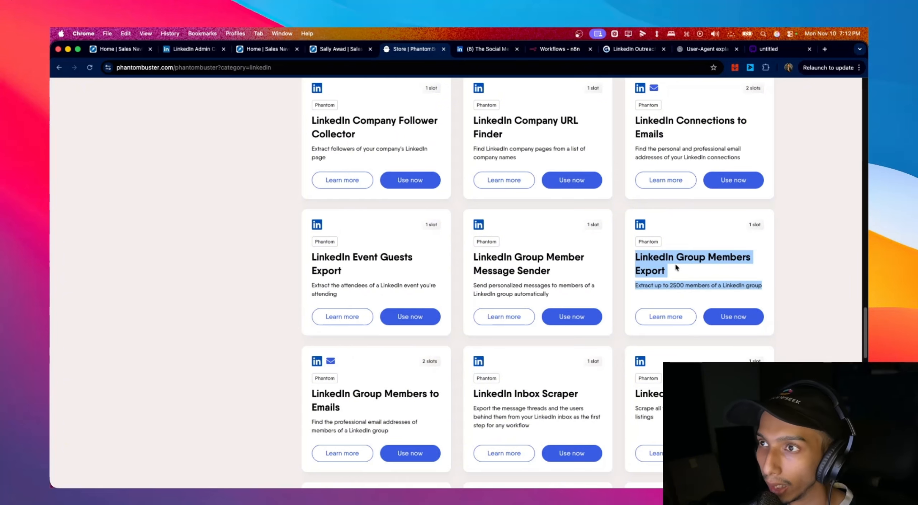
{"action": "scroll", "coordinate": [676, 265], "scroll_direction": "up", "scroll_amount": 2}
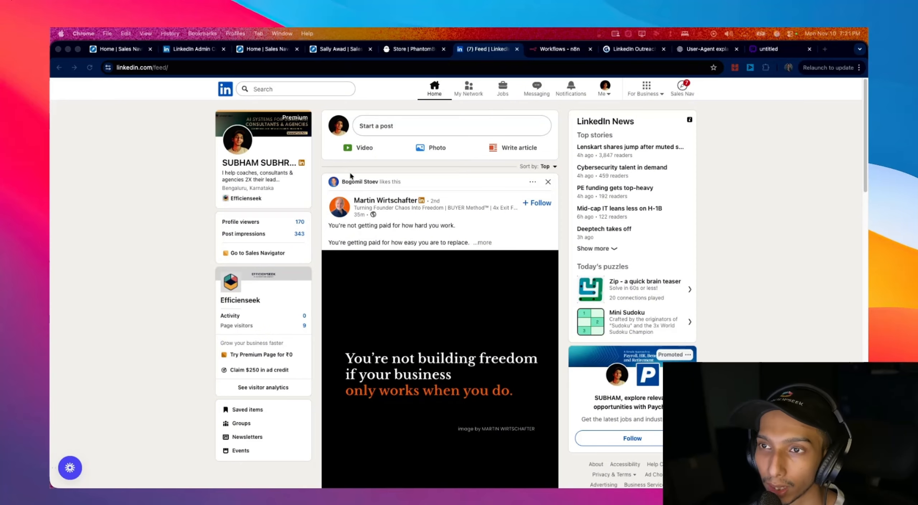
- Search LinkedIn for ceo and open All filters with People as the result type
{"action": "left_click", "coordinate": [303, 89]}
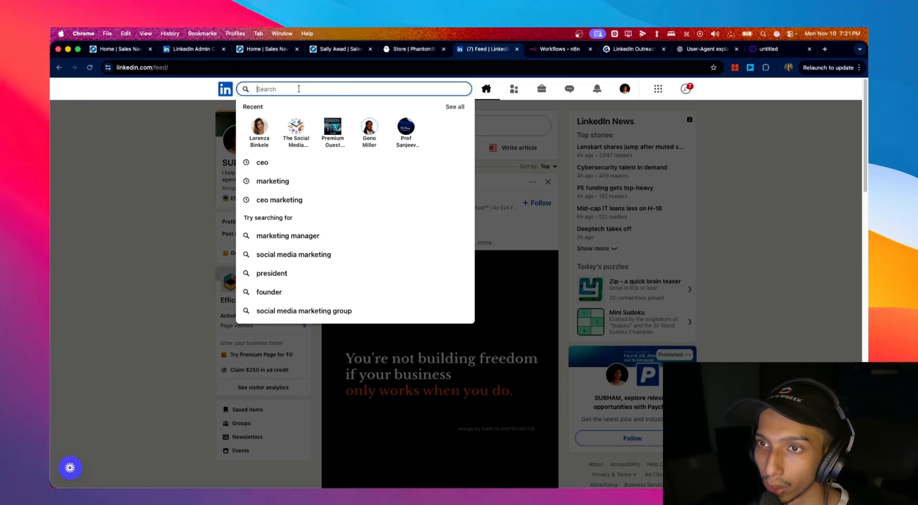
{"action": "type", "text": "ceo"}
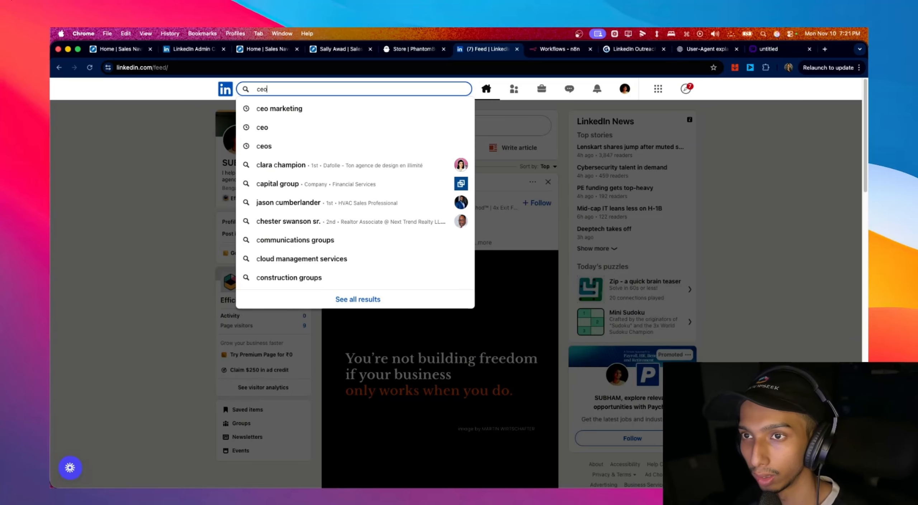
{"action": "key", "text": "Return"}
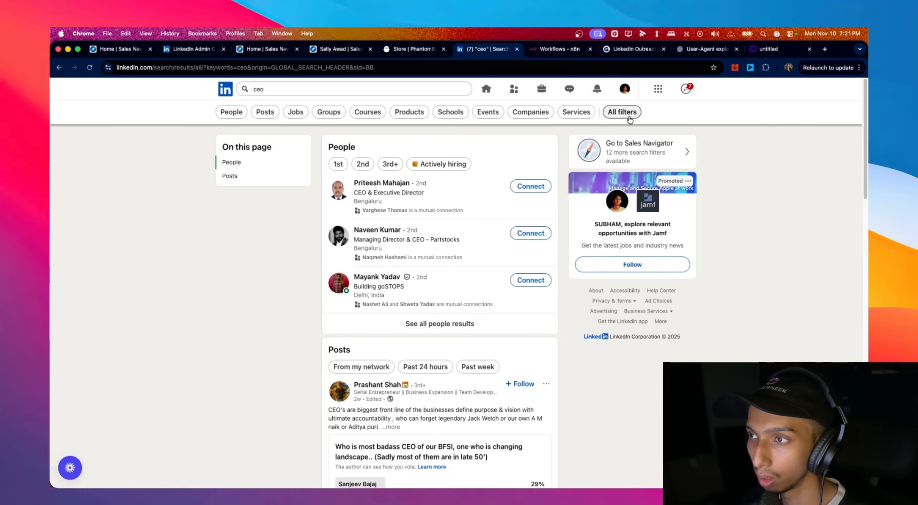
{"action": "left_click", "coordinate": [622, 112]}
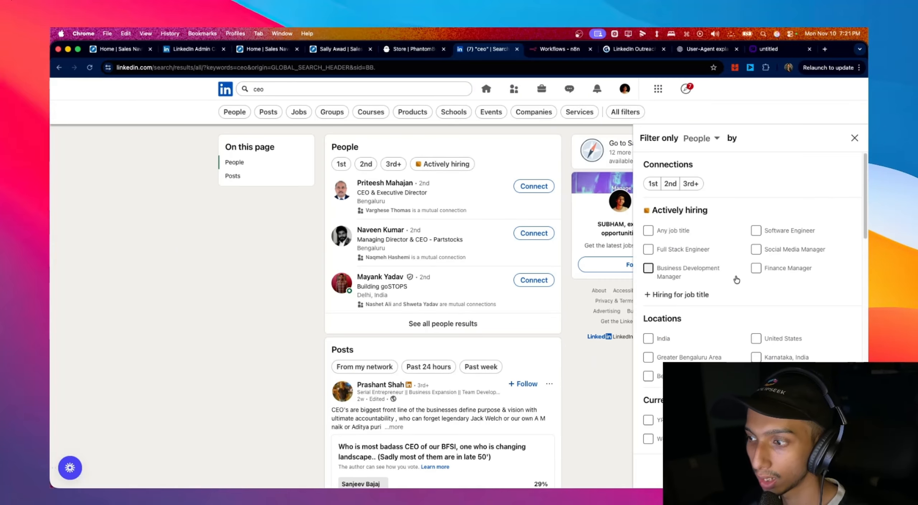
{"action": "scroll", "coordinate": [736, 273], "scroll_direction": "down", "scroll_amount": 10}
{"action": "left_click", "coordinate": [700, 138]}
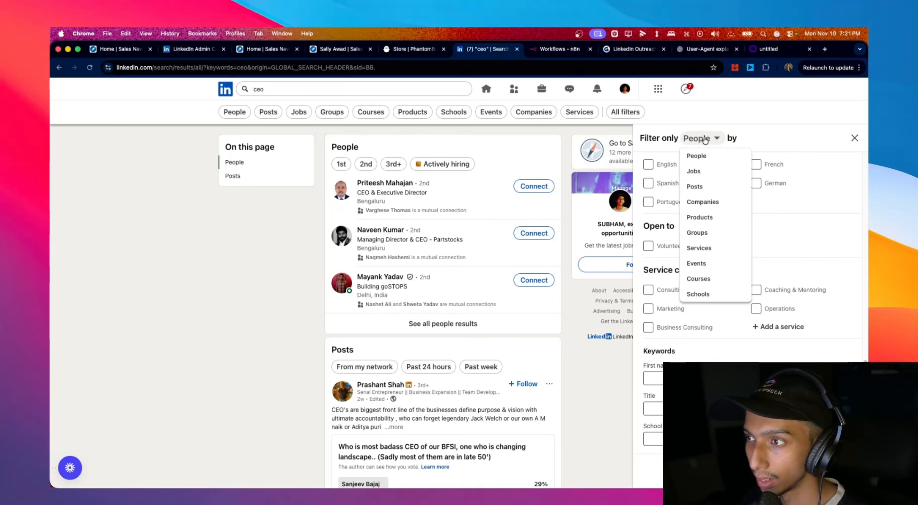
{"action": "left_click", "coordinate": [700, 158]}
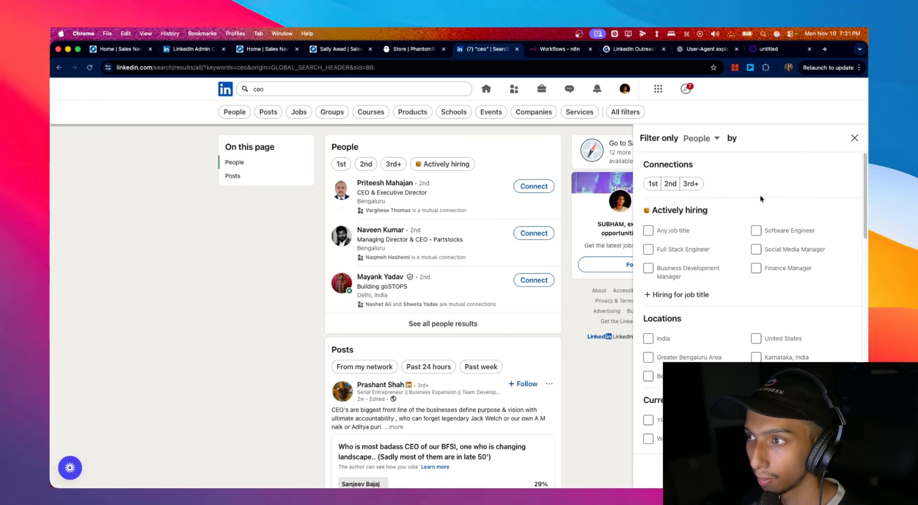
- Filter to people in the United States in the Marketing Services industry
{"action": "scroll", "coordinate": [735, 222], "scroll_direction": "down", "scroll_amount": 4}
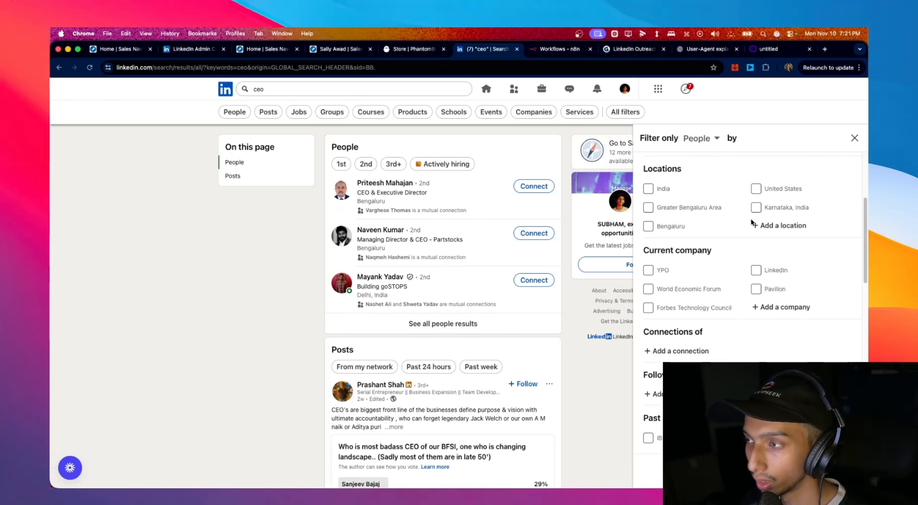
{"action": "left_click", "coordinate": [756, 189]}
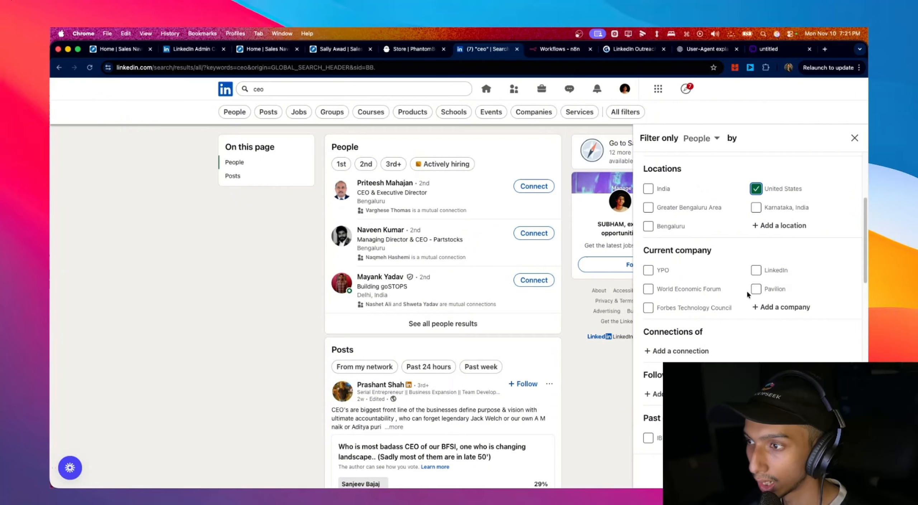
{"action": "scroll", "coordinate": [747, 291], "scroll_direction": "down", "scroll_amount": 3}
{"action": "scroll", "coordinate": [743, 297], "scroll_direction": "down", "scroll_amount": 6}
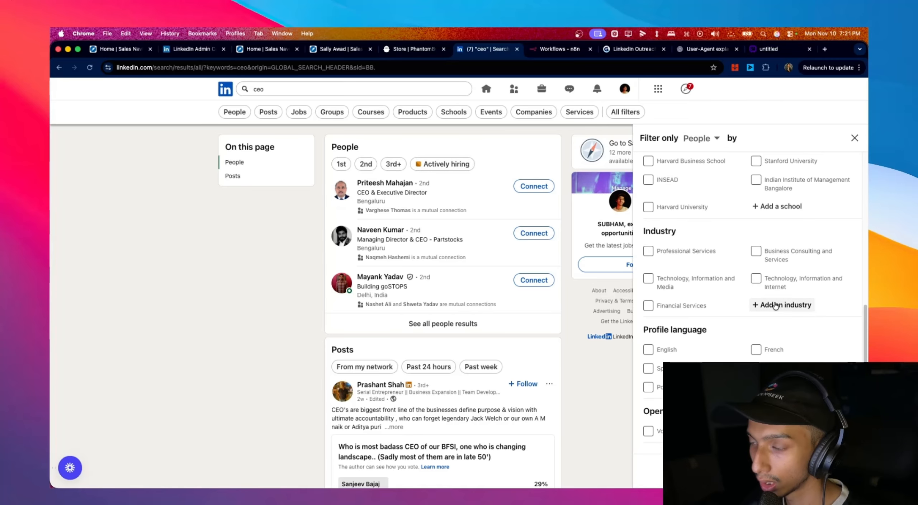
{"action": "left_click", "coordinate": [776, 306]}
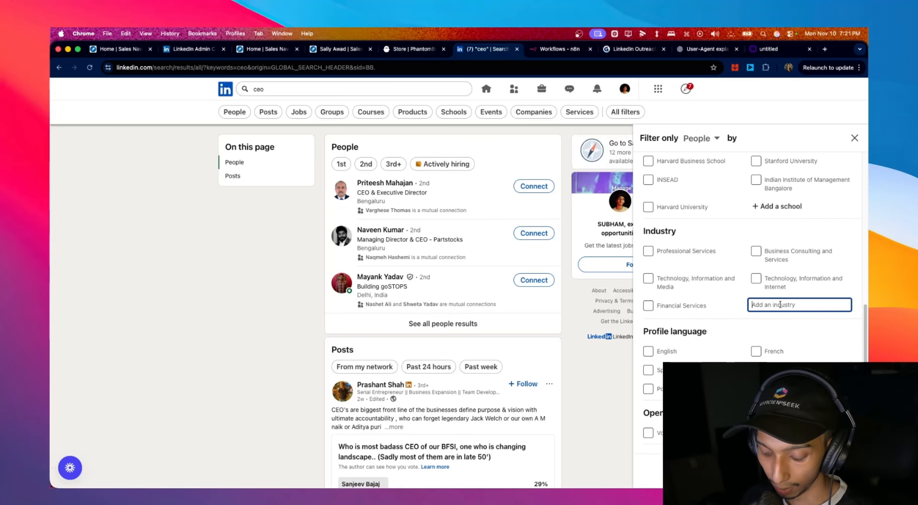
{"action": "type", "text": "mark"}
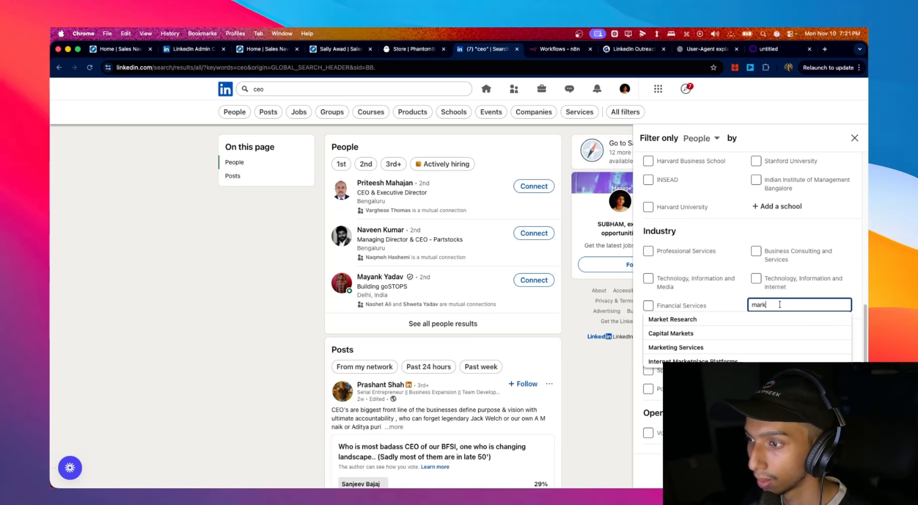
{"action": "left_click", "coordinate": [753, 344]}
{"action": "scroll", "coordinate": [753, 342], "scroll_direction": "down", "scroll_amount": 3}
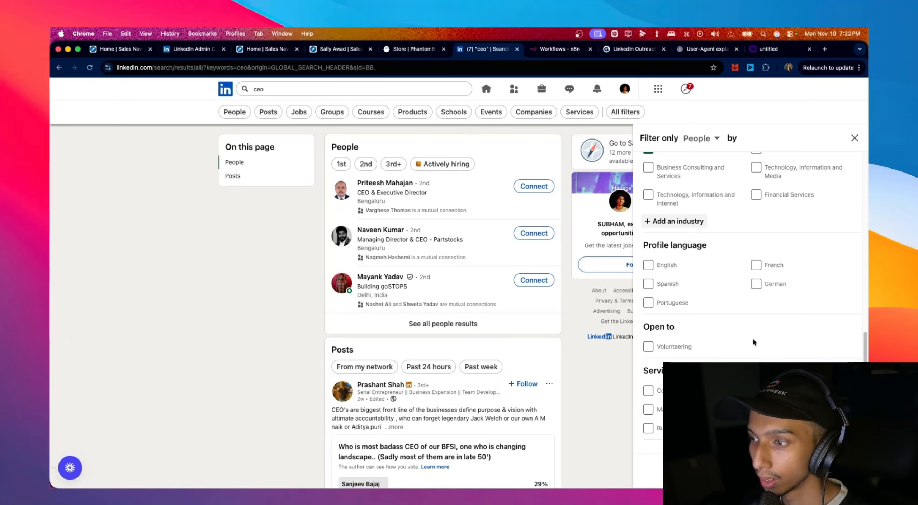
{"action": "scroll", "coordinate": [753, 340], "scroll_direction": "down", "scroll_amount": 3}
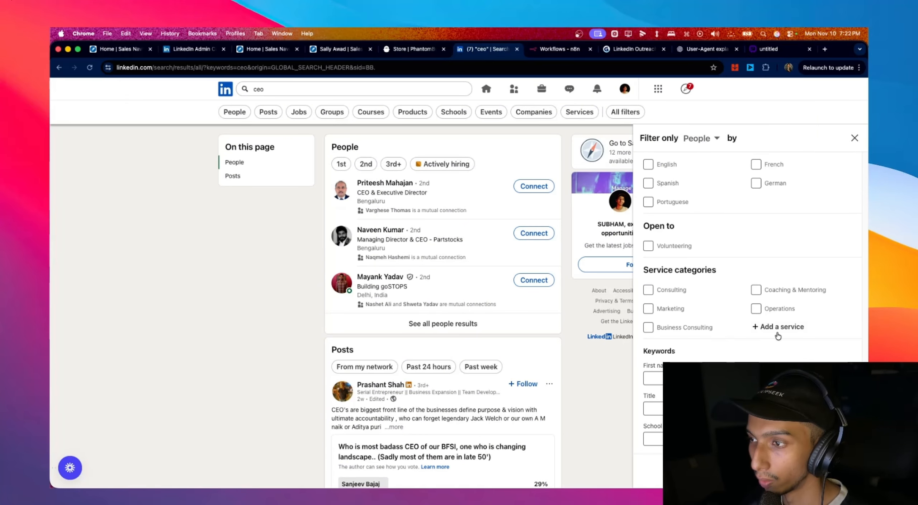
- Add Marketing, Social Media Marketing and Digital Marketing services and enter title 'ceo'
{"action": "left_click", "coordinate": [777, 334]}
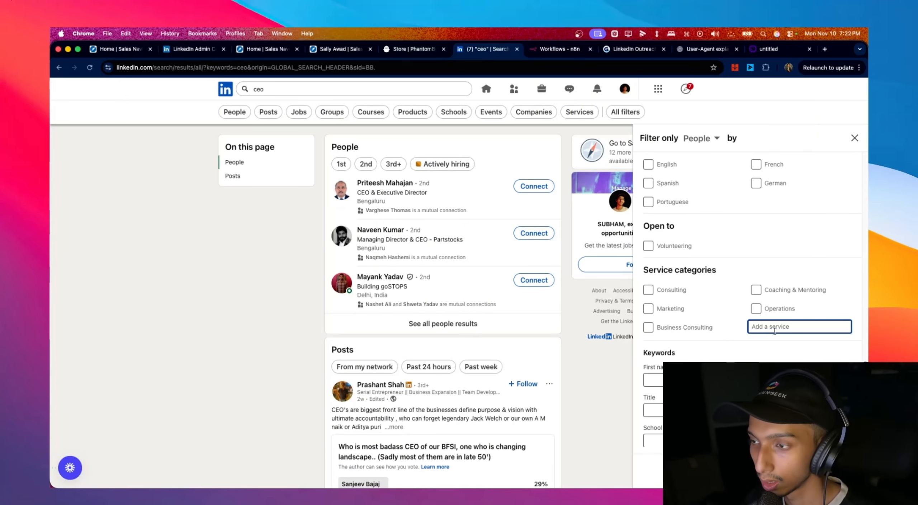
{"action": "left_click", "coordinate": [648, 309]}
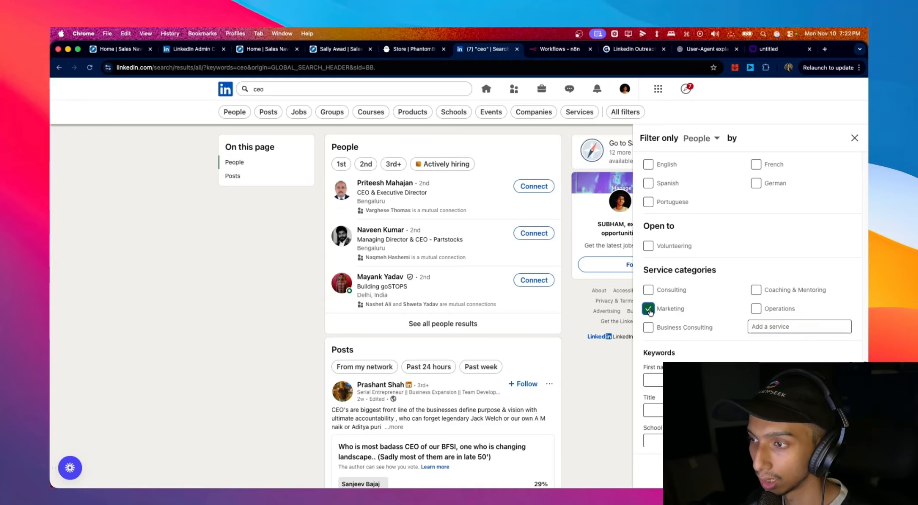
{"action": "left_click", "coordinate": [772, 326]}
{"action": "type", "text": "ma"}
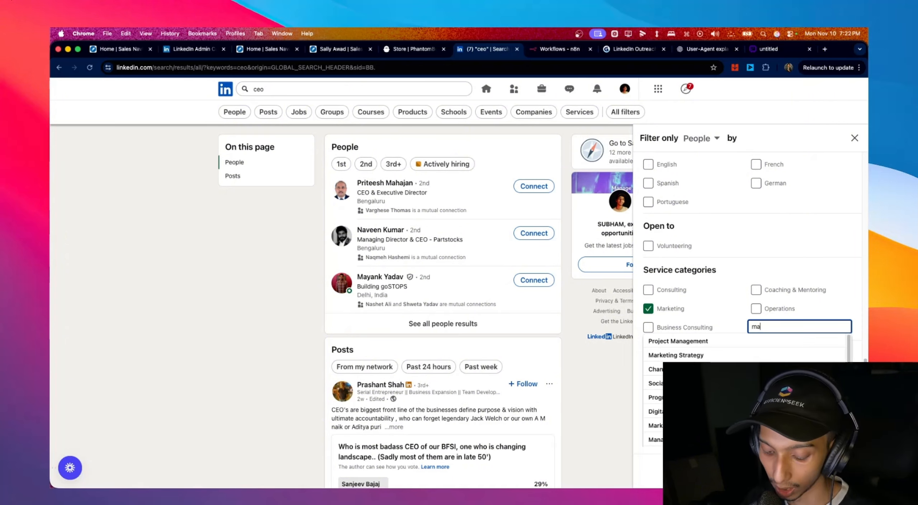
{"action": "type", "text": "rk"}
{"action": "left_click", "coordinate": [763, 350]}
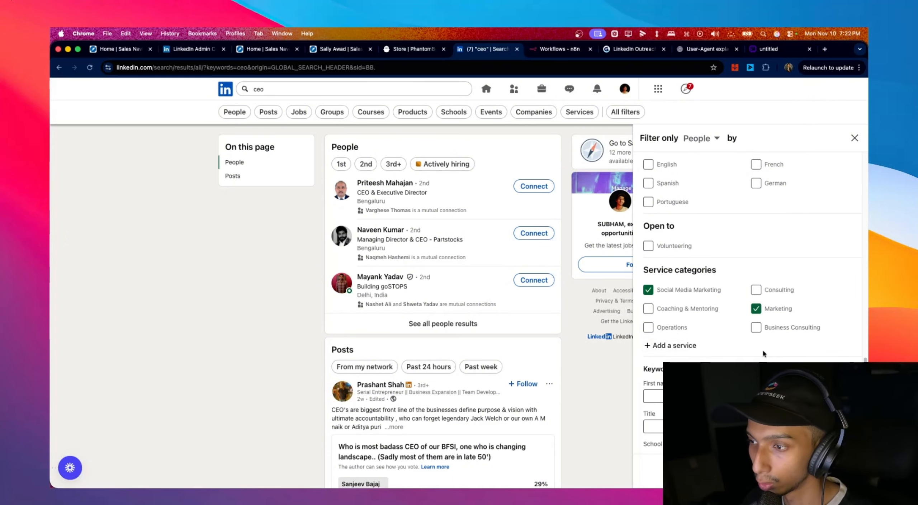
{"action": "left_click", "coordinate": [682, 346]}
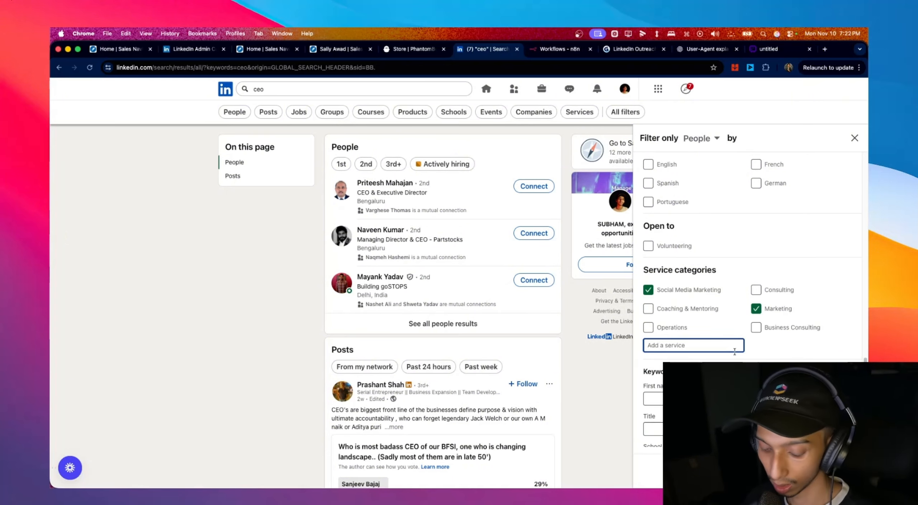
{"action": "type", "text": "digi"}
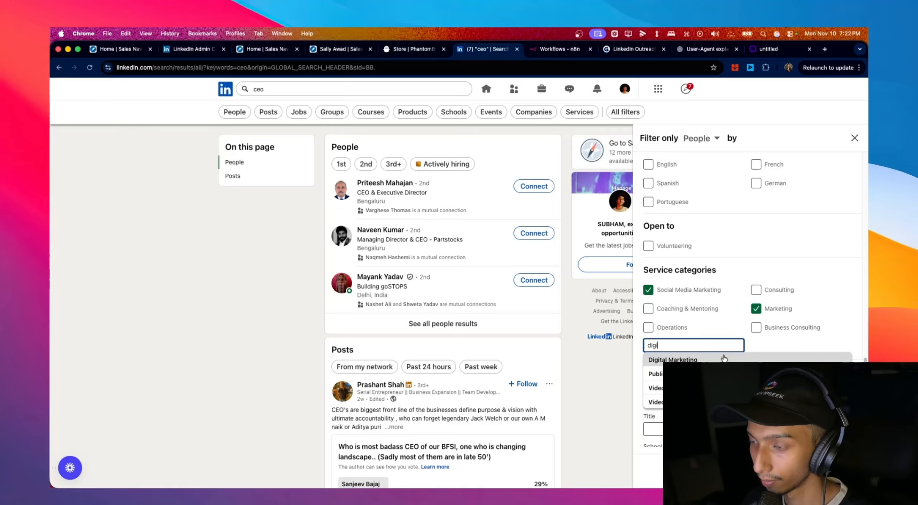
{"action": "left_click", "coordinate": [724, 358]}
{"action": "scroll", "coordinate": [769, 321], "scroll_direction": "down", "scroll_amount": 1}
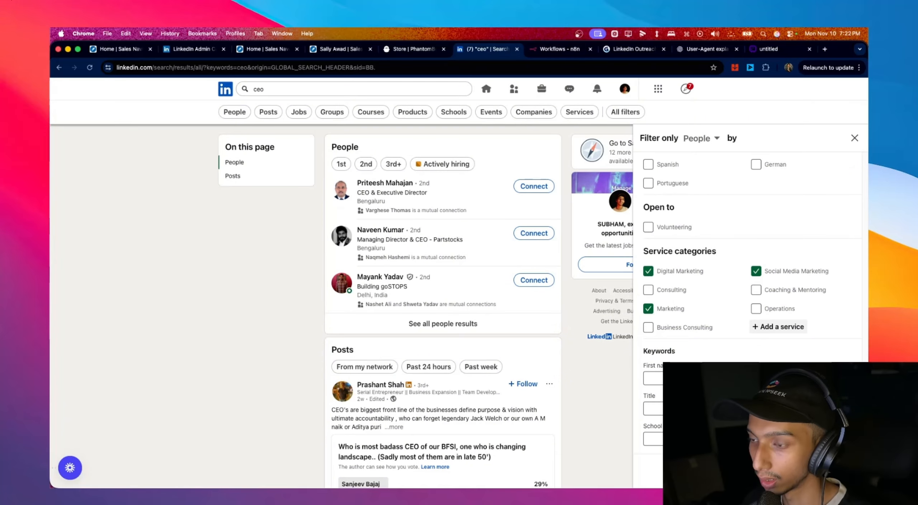
{"action": "left_click", "coordinate": [739, 408]}
{"action": "type", "text": "ceo"}
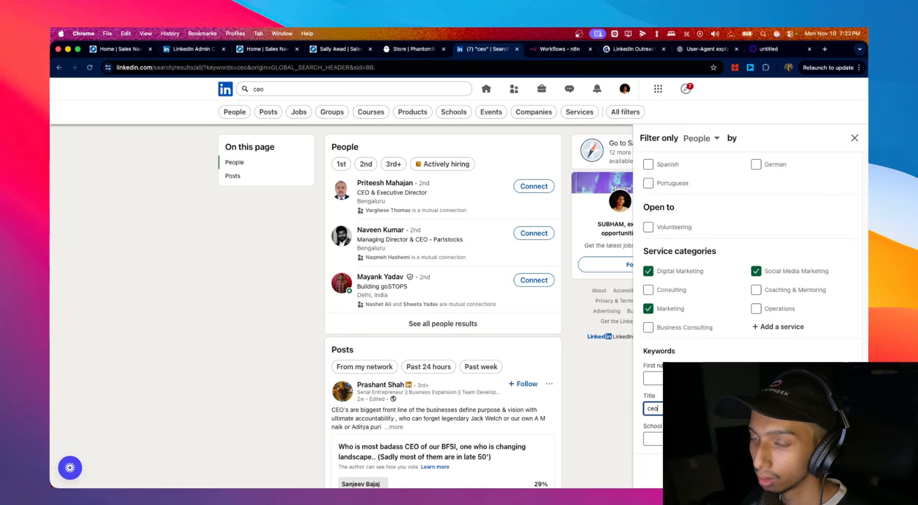
- Show the filtered ceo people results
{"action": "left_click", "coordinate": [831, 470]}
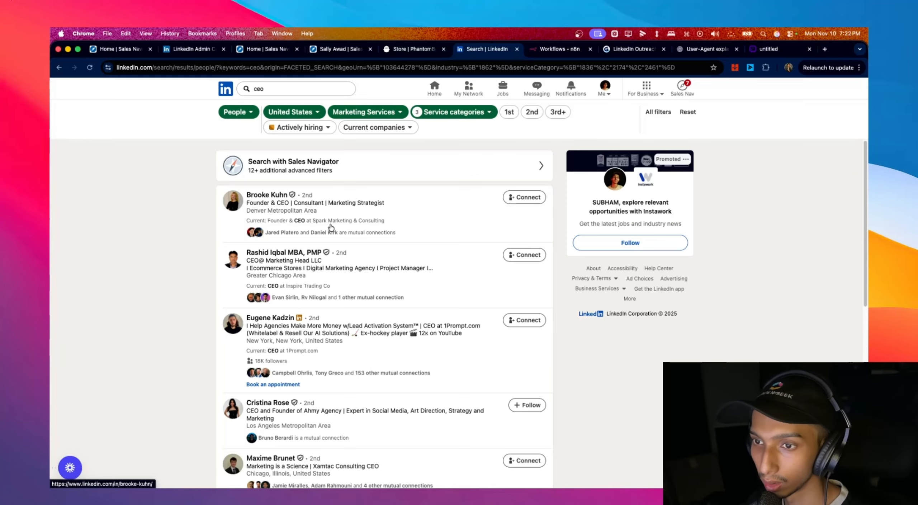
{"action": "scroll", "coordinate": [359, 223], "scroll_direction": "down", "scroll_amount": 3}
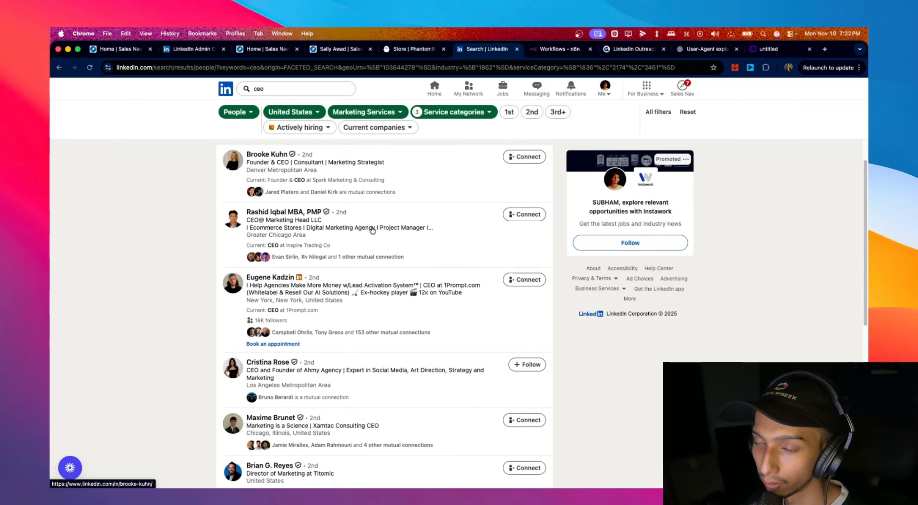
{"action": "scroll", "coordinate": [372, 230], "scroll_direction": "down", "scroll_amount": 10}
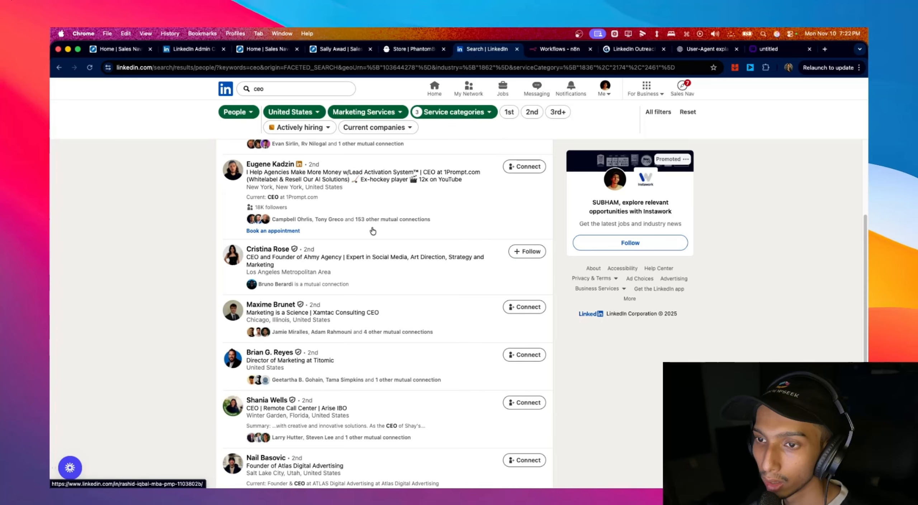
{"action": "scroll", "coordinate": [372, 230], "scroll_direction": "up", "scroll_amount": 7}
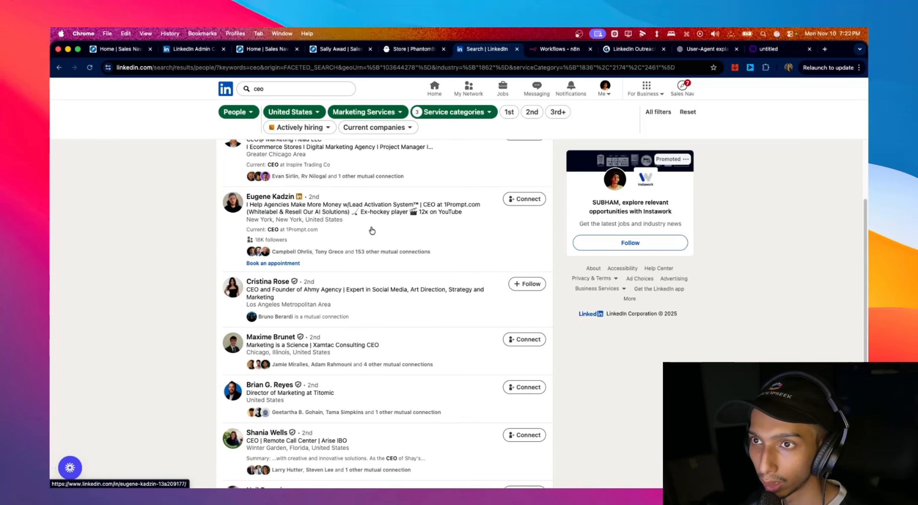
- Copy the filtered search's full URL from the address bar and return to PhantomBuster
{"action": "left_click", "coordinate": [350, 70]}
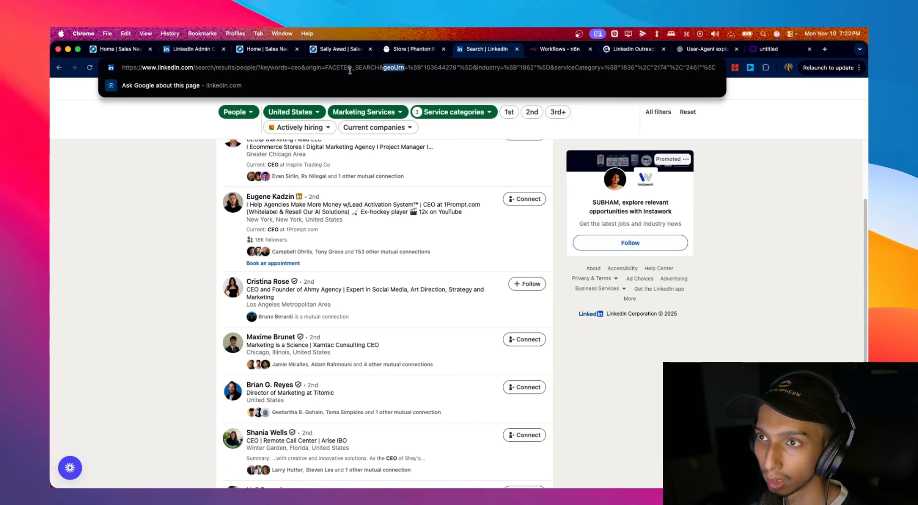
{"action": "double_click", "coordinate": [351, 70]}
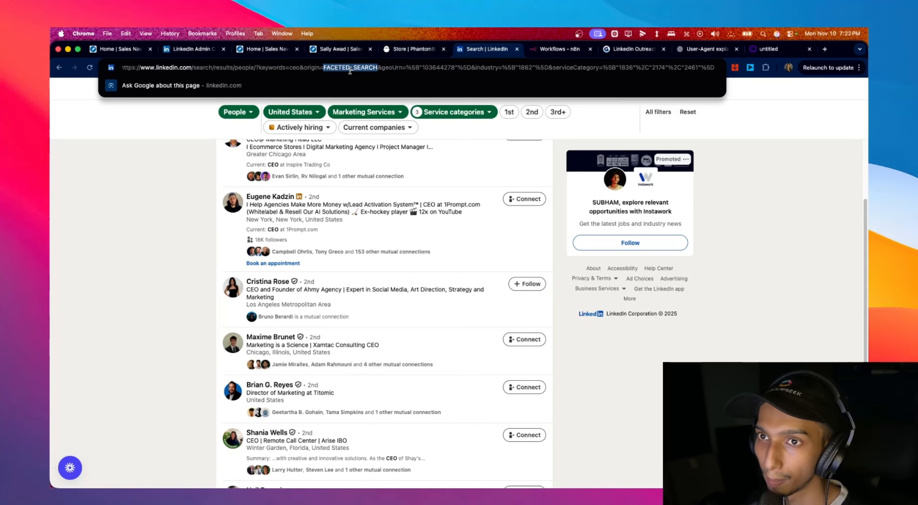
{"action": "triple_click", "coordinate": [397, 69]}
{"action": "right_click", "coordinate": [397, 67]}
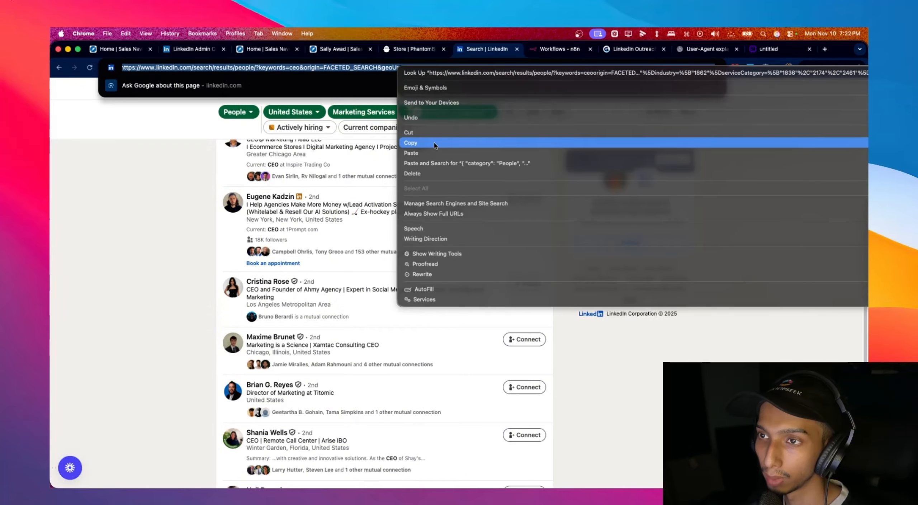
{"action": "left_click", "coordinate": [435, 144]}
{"action": "key", "text": "super+alt+Left"}
{"action": "scroll", "coordinate": [520, 266], "scroll_direction": "up", "scroll_amount": 10}
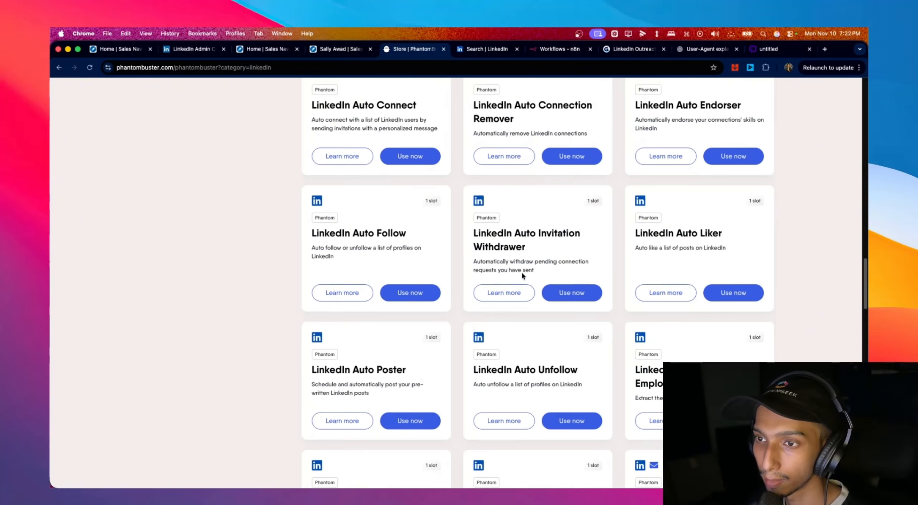
- Pick LinkedIn Search Export from All Phantoms and switch it to advanced setup
{"action": "scroll", "coordinate": [522, 275], "scroll_direction": "up", "scroll_amount": 10}
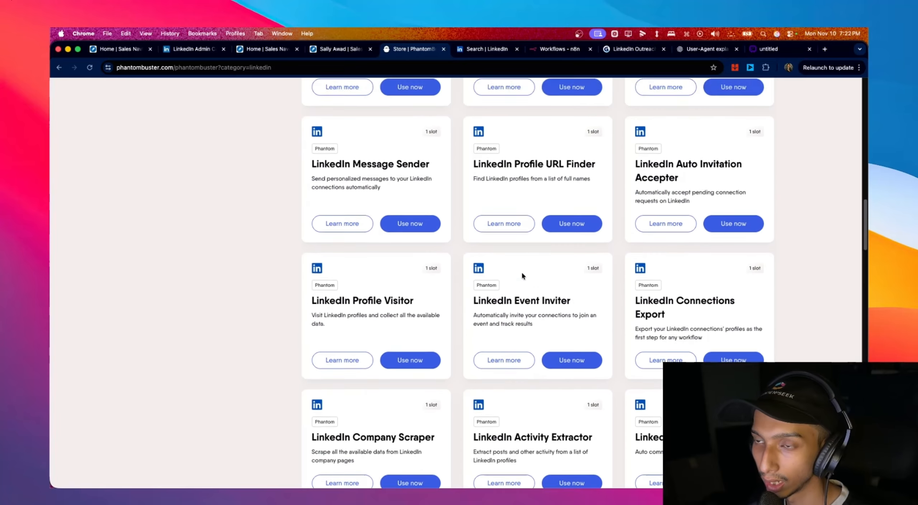
{"action": "scroll", "coordinate": [522, 274], "scroll_direction": "up", "scroll_amount": 5}
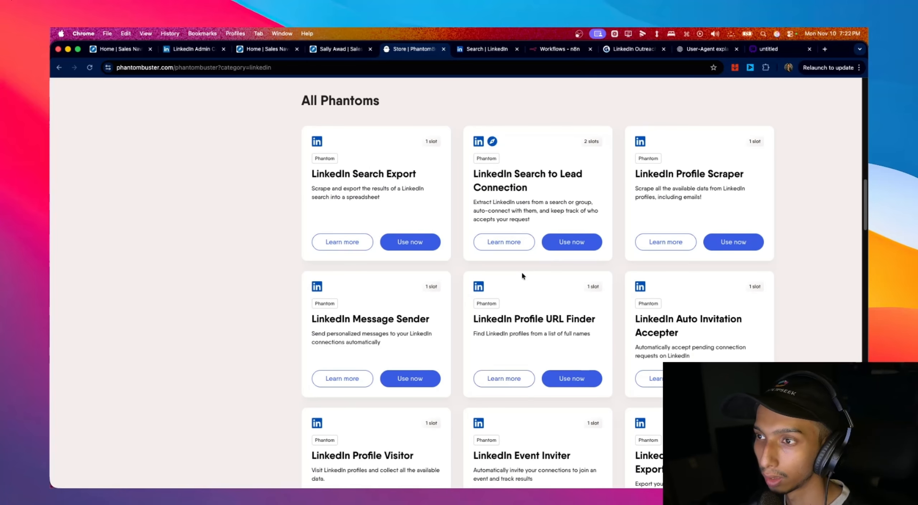
{"action": "scroll", "coordinate": [522, 275], "scroll_direction": "up", "scroll_amount": 3}
{"action": "left_click_drag", "start_coordinate": [311, 224], "coordinate": [417, 237]}
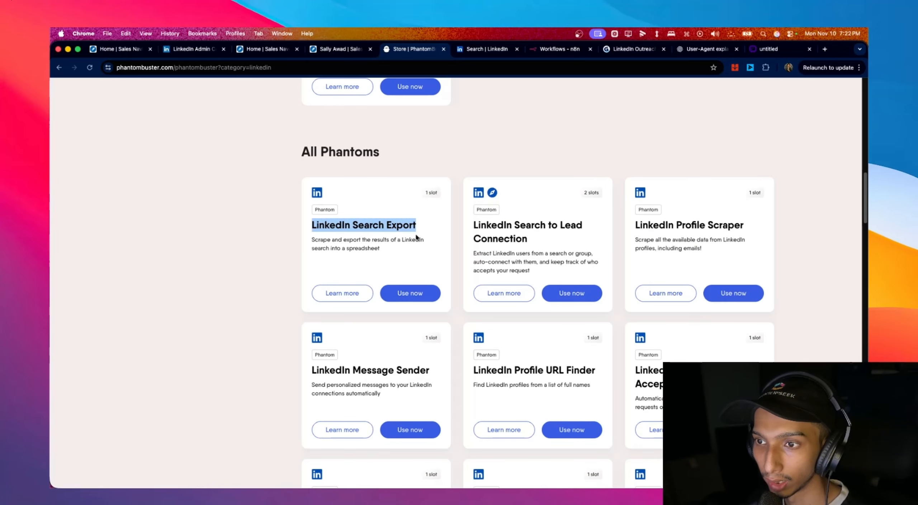
{"action": "scroll", "coordinate": [430, 256], "scroll_direction": "up", "scroll_amount": 3}
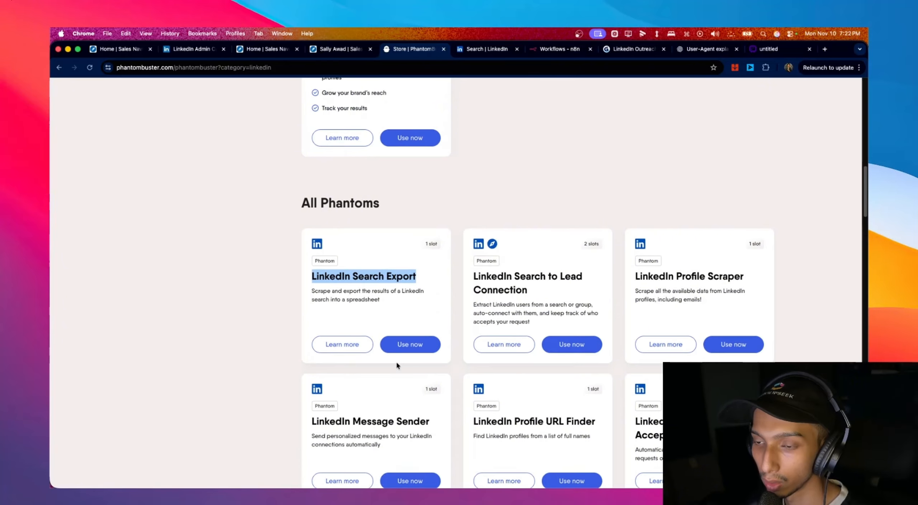
{"action": "left_click", "coordinate": [412, 351]}
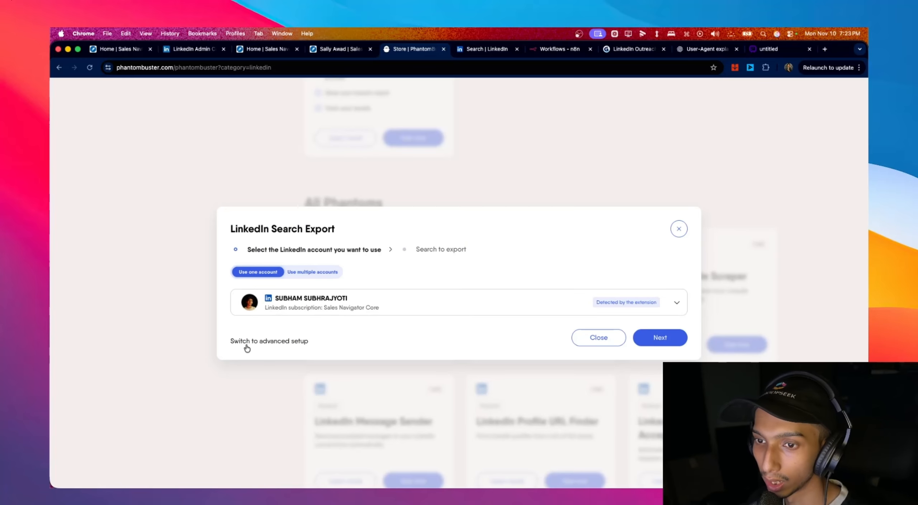
{"action": "left_click", "coordinate": [247, 341]}
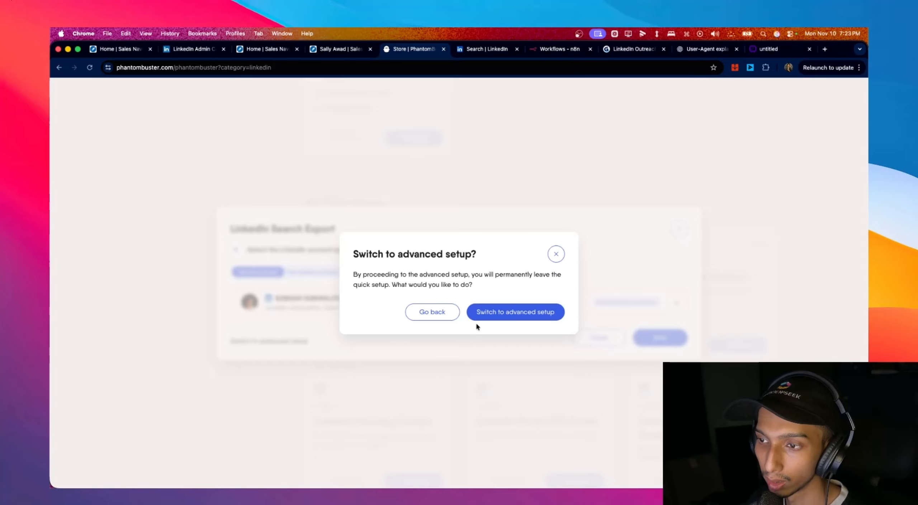
{"action": "left_click", "coordinate": [506, 315]}
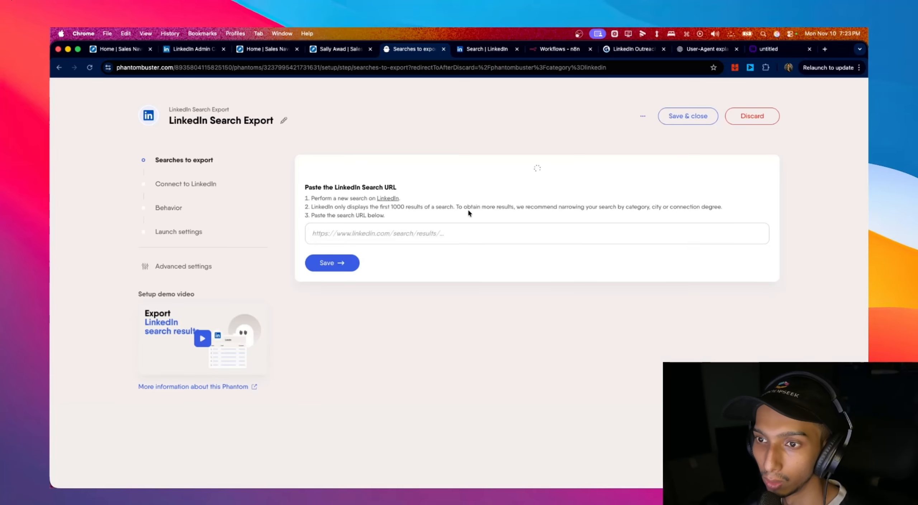
- Paste the copied LinkedIn search URL, save, and keep the connected LinkedIn account
{"action": "left_click", "coordinate": [372, 232]}
{"action": "right_click", "coordinate": [371, 232]}
{"action": "left_click", "coordinate": [391, 312]}
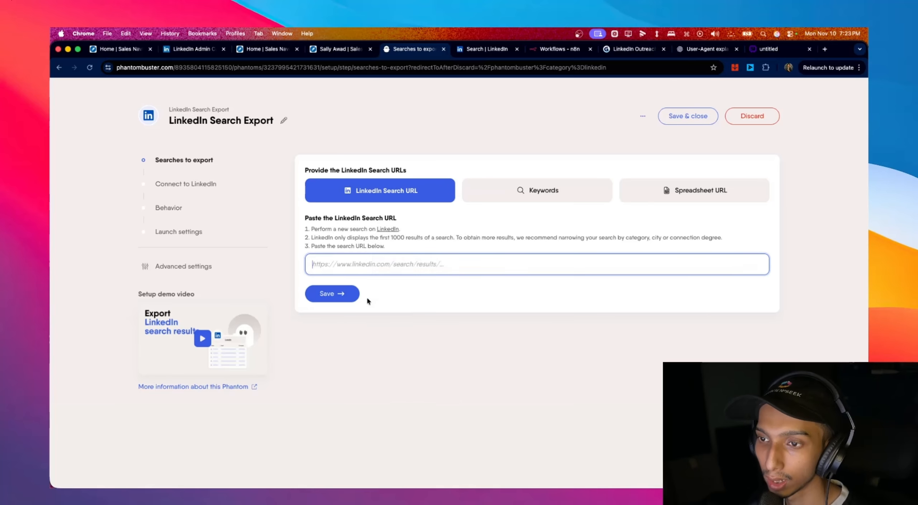
{"action": "key", "text": "super+v"}
{"action": "left_click", "coordinate": [353, 298]}
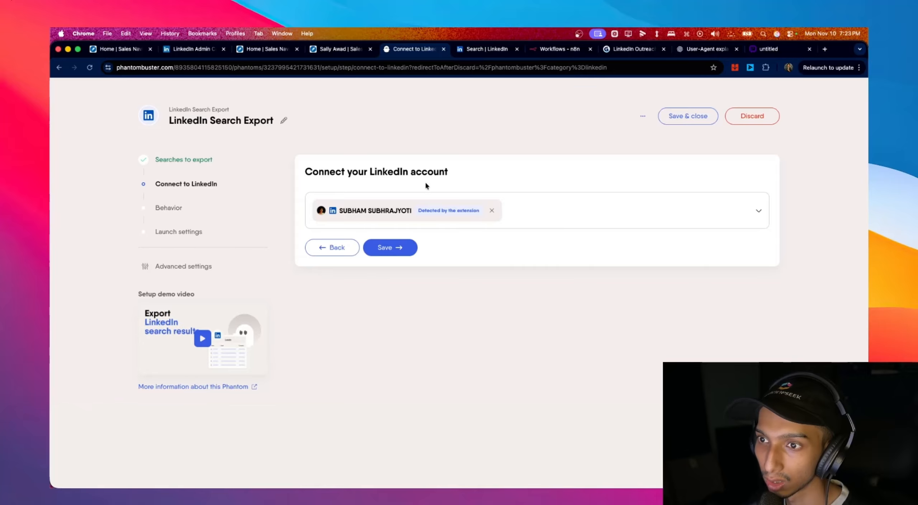
{"action": "left_click", "coordinate": [405, 248]}
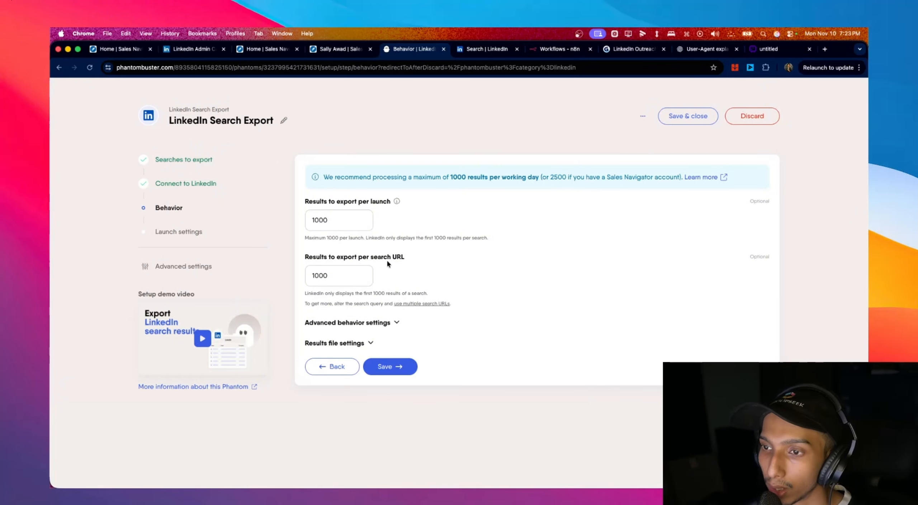
- Set results per launch and results per search URL to 10 and save the behavior
{"action": "left_click_drag", "start_coordinate": [338, 222], "coordinate": [276, 220]}
{"action": "type", "text": "10"}
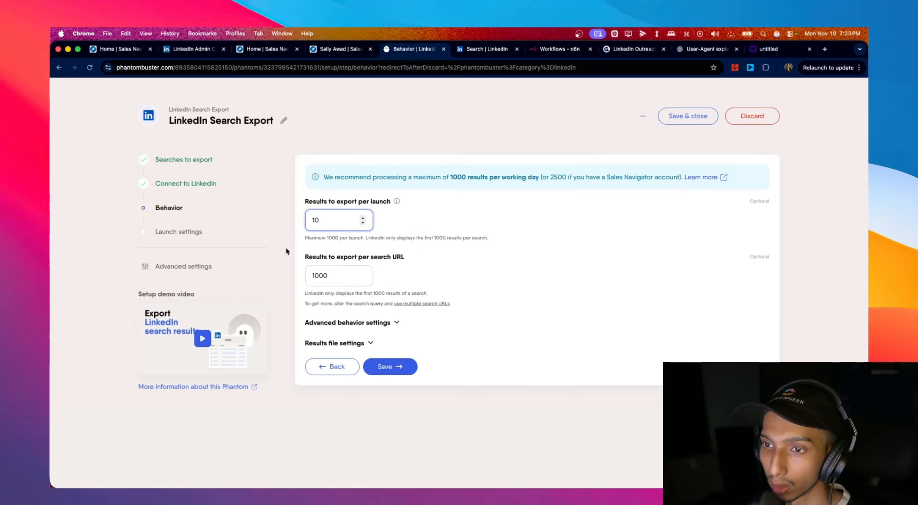
{"action": "left_click_drag", "start_coordinate": [341, 271], "coordinate": [301, 276]}
{"action": "type", "text": "10"}
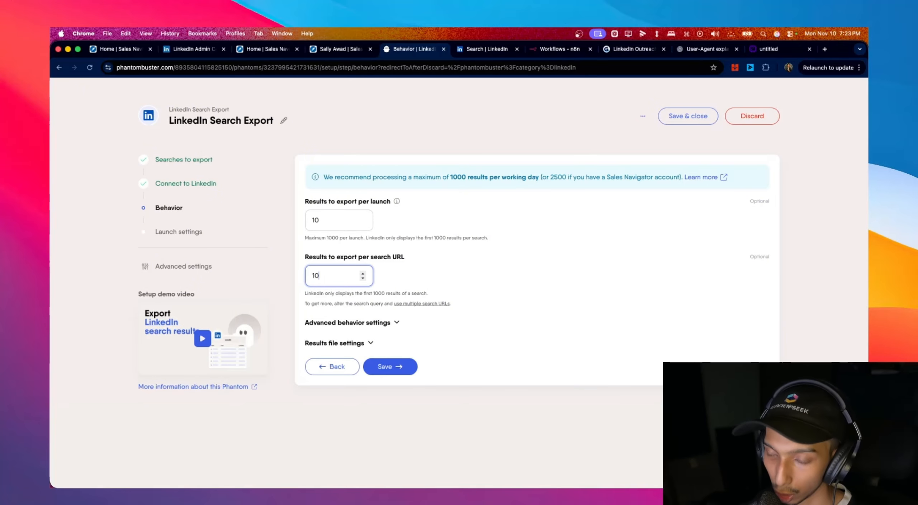
{"action": "left_click", "coordinate": [411, 366]}
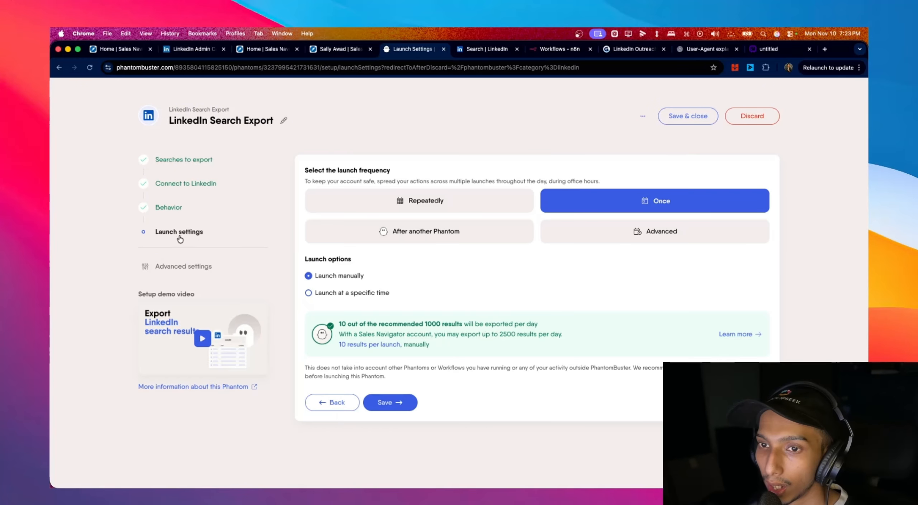
- Save the Once / Launch manually settings, launch the export, and dismiss the upsell popup
{"action": "left_click", "coordinate": [398, 402]}
{"action": "left_click", "coordinate": [727, 245]}
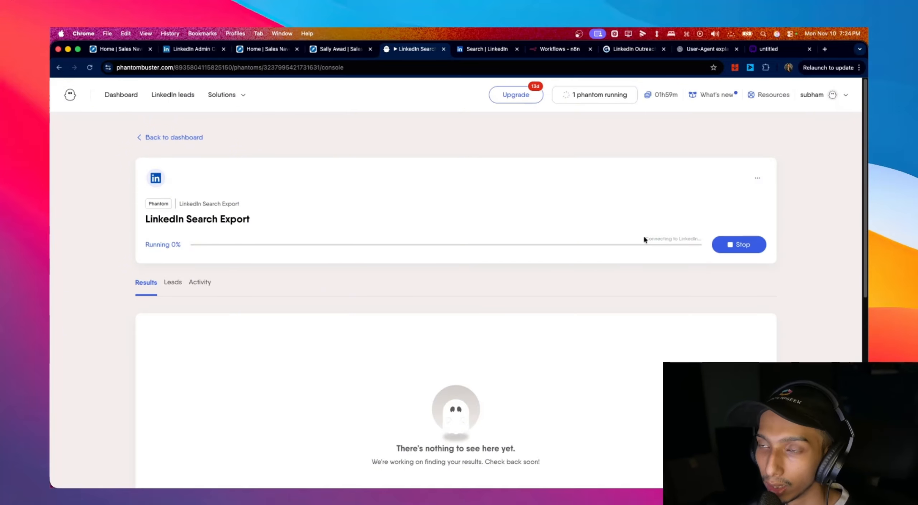
{"action": "scroll", "coordinate": [617, 255], "scroll_direction": "down", "scroll_amount": 3}
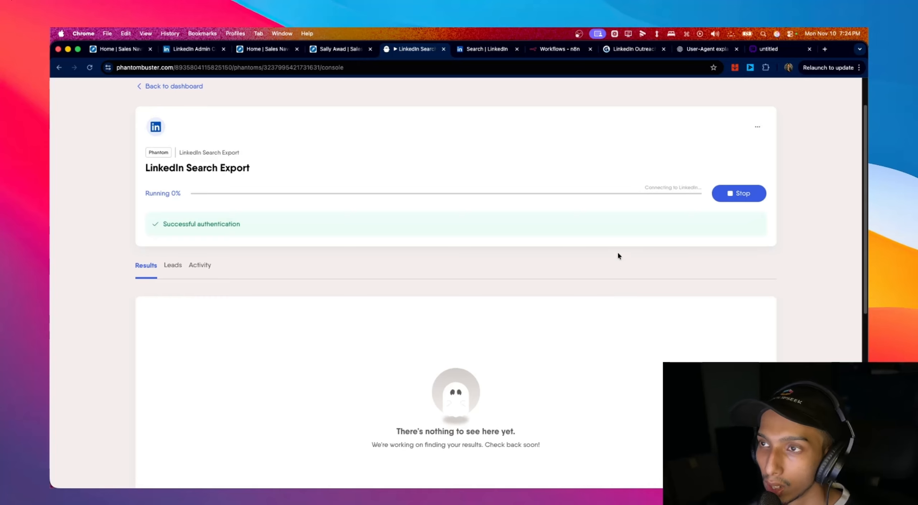
{"action": "scroll", "coordinate": [618, 256], "scroll_direction": "up", "scroll_amount": 3}
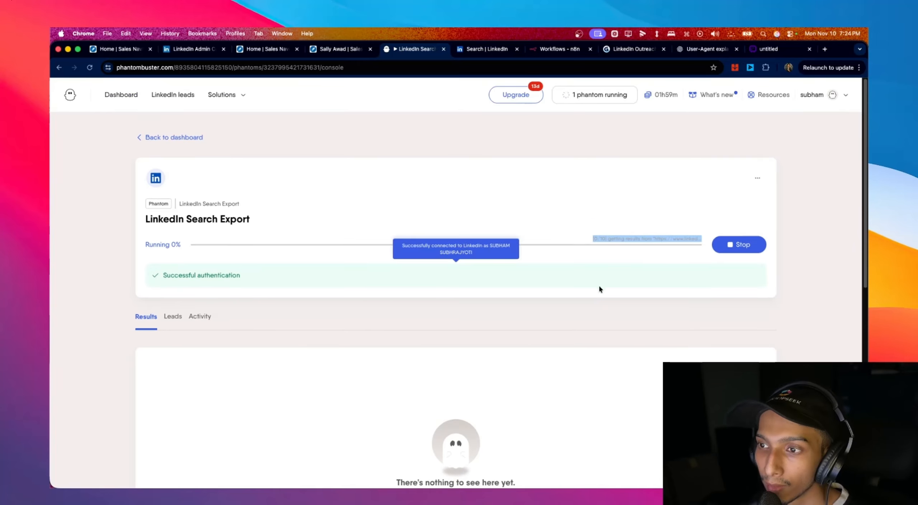
{"action": "left_click", "coordinate": [656, 226]}
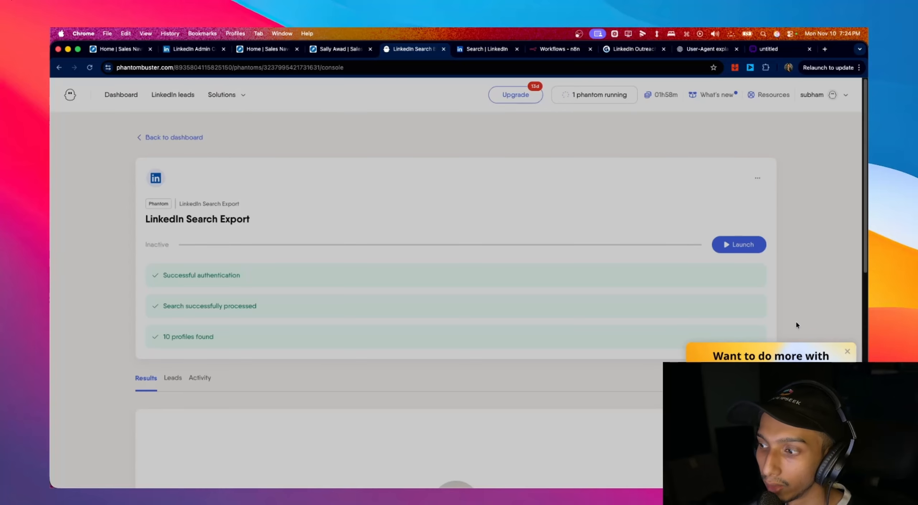
{"action": "left_click", "coordinate": [847, 351]}
{"action": "scroll", "coordinate": [469, 308], "scroll_direction": "down", "scroll_amount": 3}
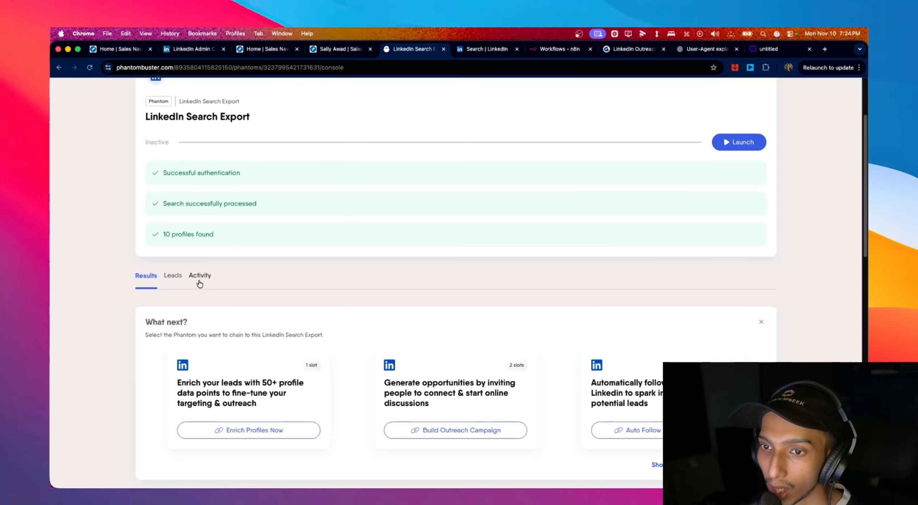
- Open the Activity history and view the log of the finished 10-profile run
{"action": "left_click", "coordinate": [200, 284]}
{"action": "scroll", "coordinate": [199, 284], "scroll_direction": "down", "scroll_amount": 3}
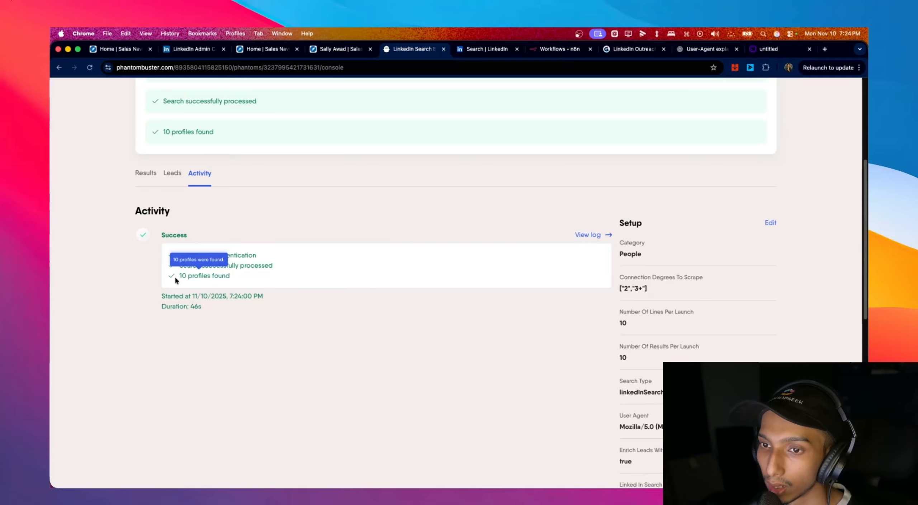
{"action": "left_click", "coordinate": [599, 235]}
{"action": "scroll", "coordinate": [297, 240], "scroll_direction": "down", "scroll_amount": 8}
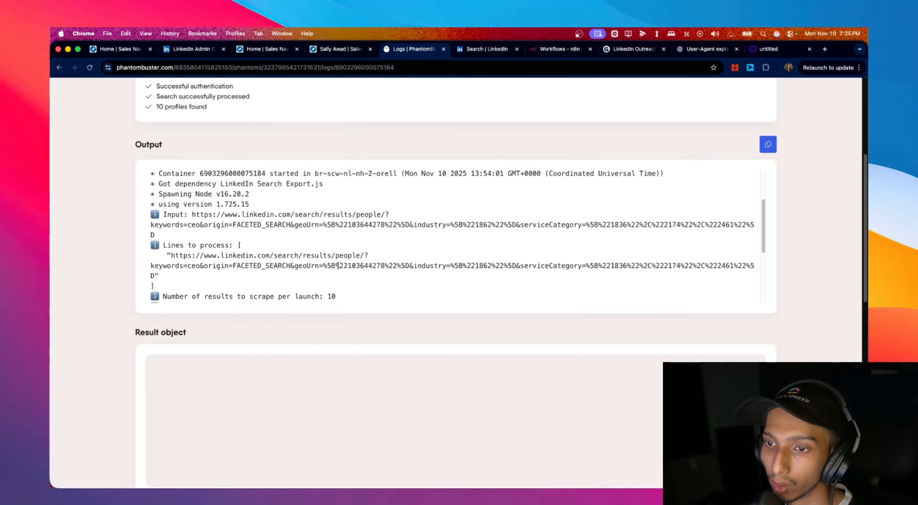
{"action": "scroll", "coordinate": [337, 286], "scroll_direction": "down", "scroll_amount": 3}
{"action": "scroll", "coordinate": [280, 321], "scroll_direction": "up", "scroll_amount": 3}
{"action": "scroll", "coordinate": [218, 256], "scroll_direction": "down", "scroll_amount": 2}
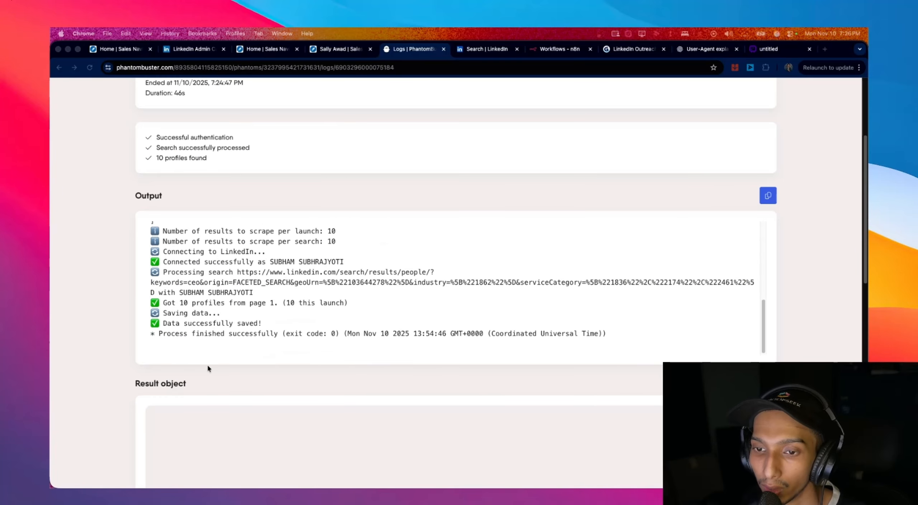
{"action": "scroll", "coordinate": [517, 325], "scroll_direction": "down", "scroll_amount": 3}
{"action": "scroll", "coordinate": [360, 308], "scroll_direction": "up", "scroll_amount": 10}
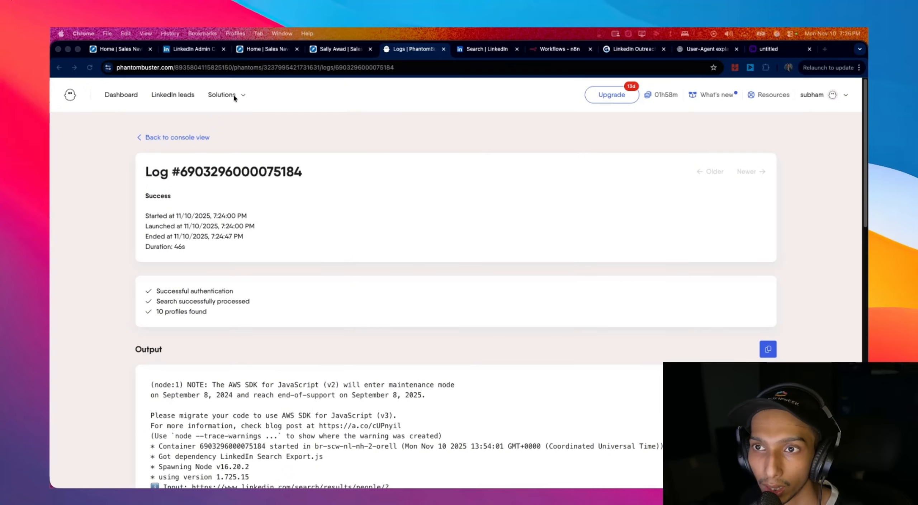
{"action": "left_click", "coordinate": [243, 95]}
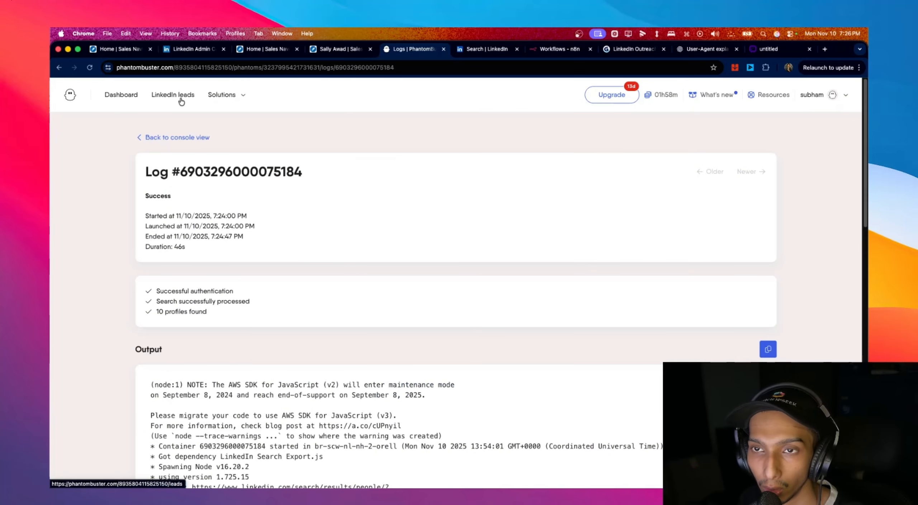
- Open the All leads table, try Export all, note the 10-row free limit, and close the prompt
{"action": "left_click", "coordinate": [181, 100]}
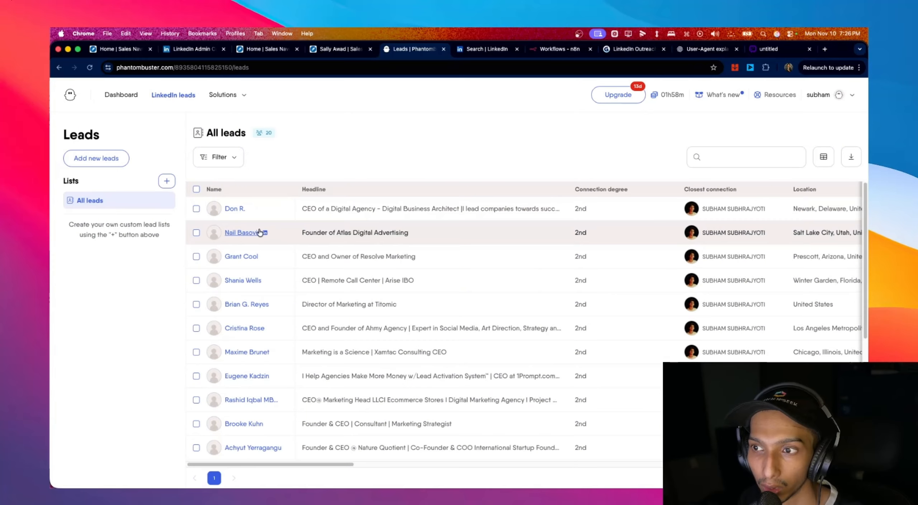
{"action": "left_click_drag", "start_coordinate": [286, 464], "coordinate": [771, 465]}
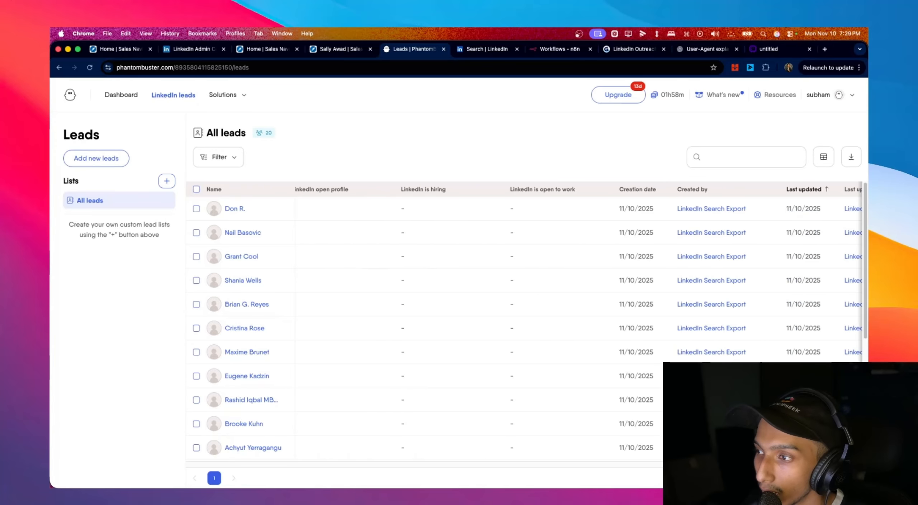
{"action": "left_click", "coordinate": [850, 155]}
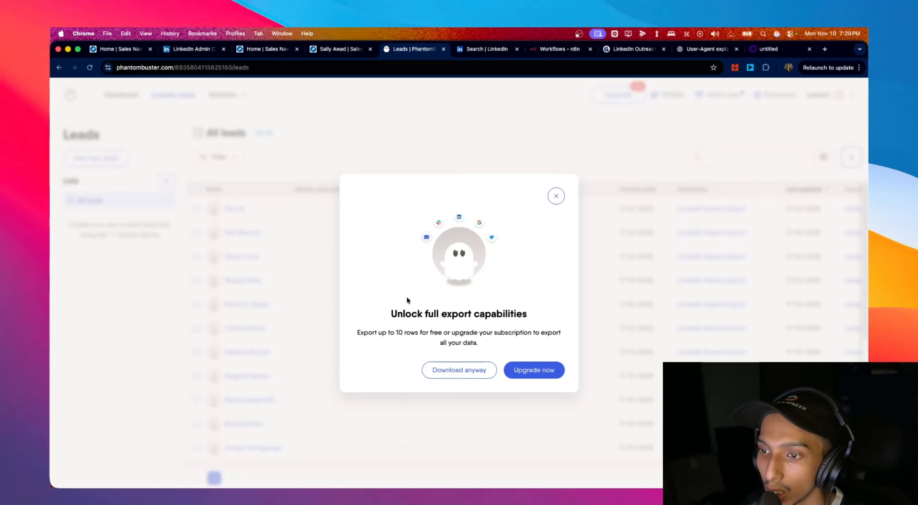
{"action": "left_click_drag", "start_coordinate": [356, 332], "coordinate": [483, 338]}
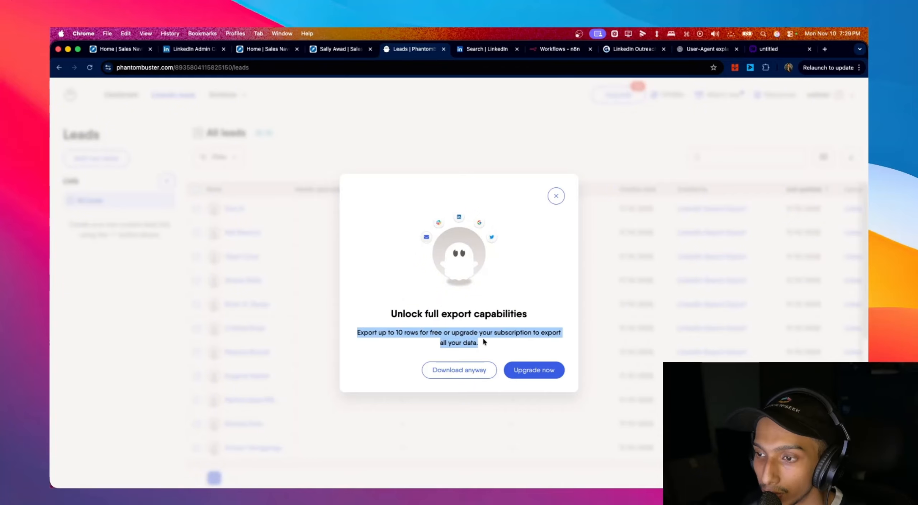
{"action": "left_click_drag", "start_coordinate": [388, 332], "coordinate": [454, 334]}
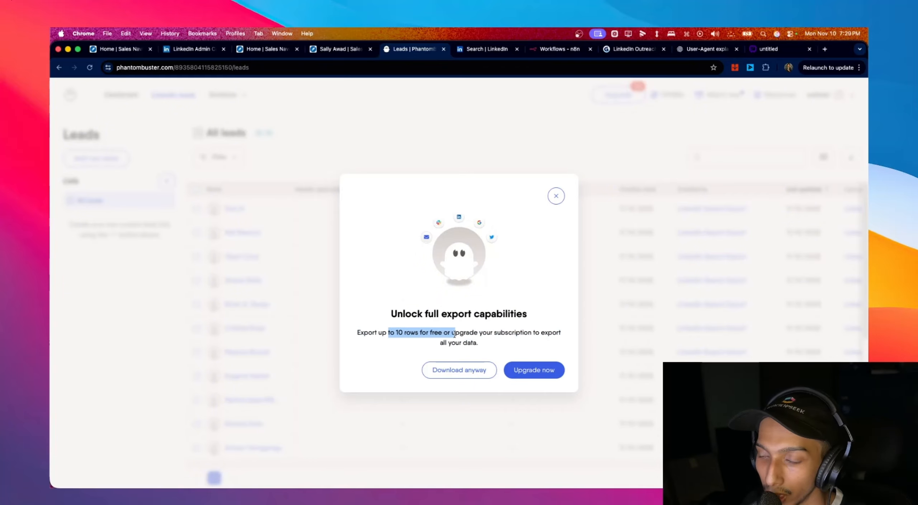
{"action": "left_click", "coordinate": [556, 195]}
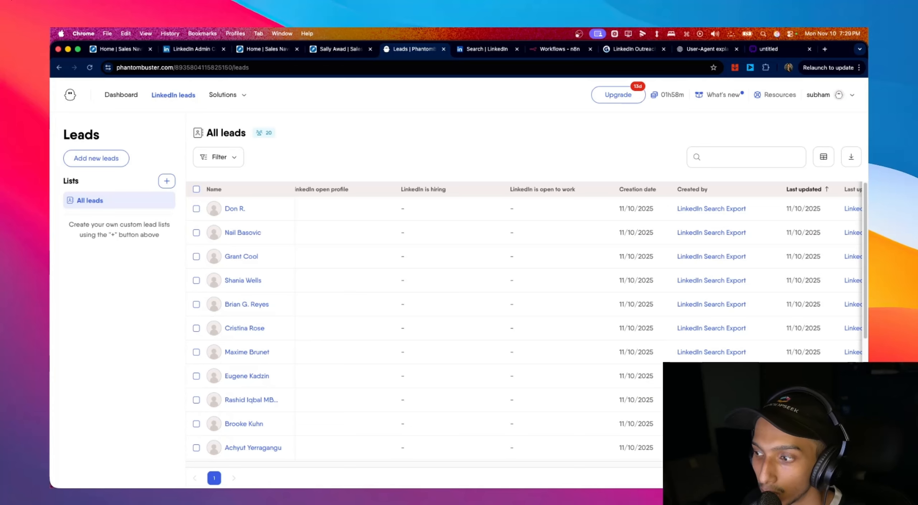
- Scroll the leads table sideways to review the scraped profile columns
{"action": "scroll", "coordinate": [496, 471], "scroll_direction": "right", "scroll_amount": 10}
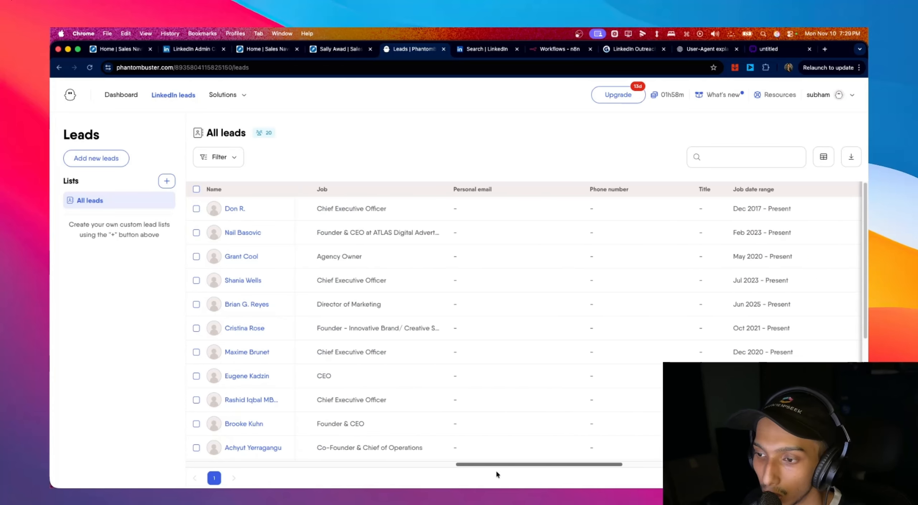
{"action": "scroll", "coordinate": [496, 471], "scroll_direction": "left", "scroll_amount": 8}
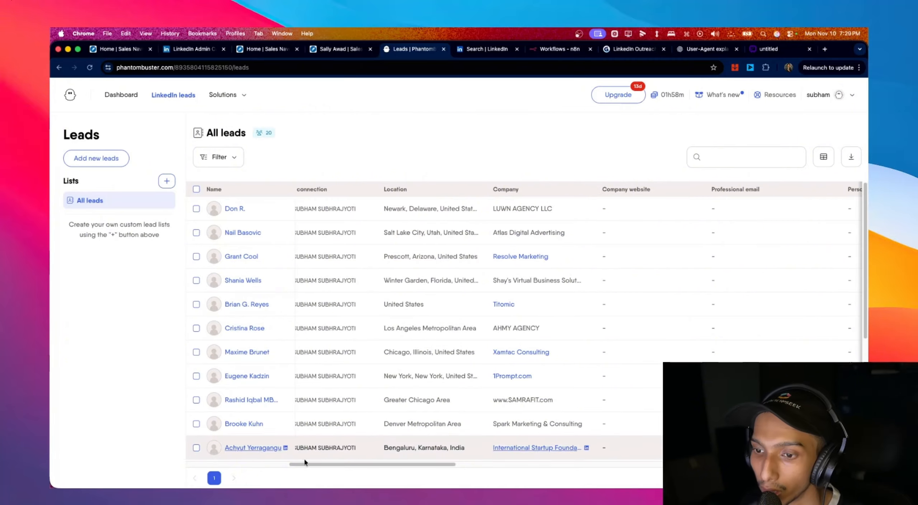
{"action": "left_click_drag", "start_coordinate": [304, 463], "coordinate": [195, 465]}
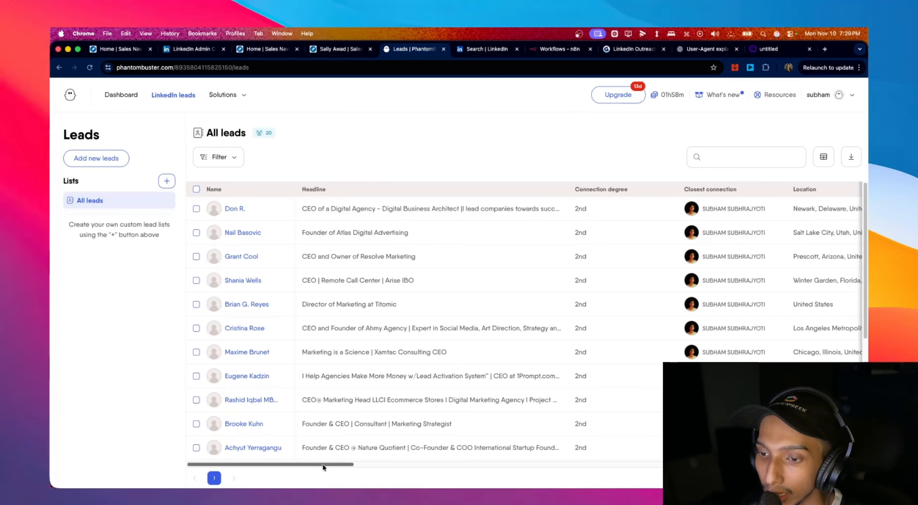
{"action": "left_click_drag", "start_coordinate": [324, 465], "coordinate": [832, 466]}
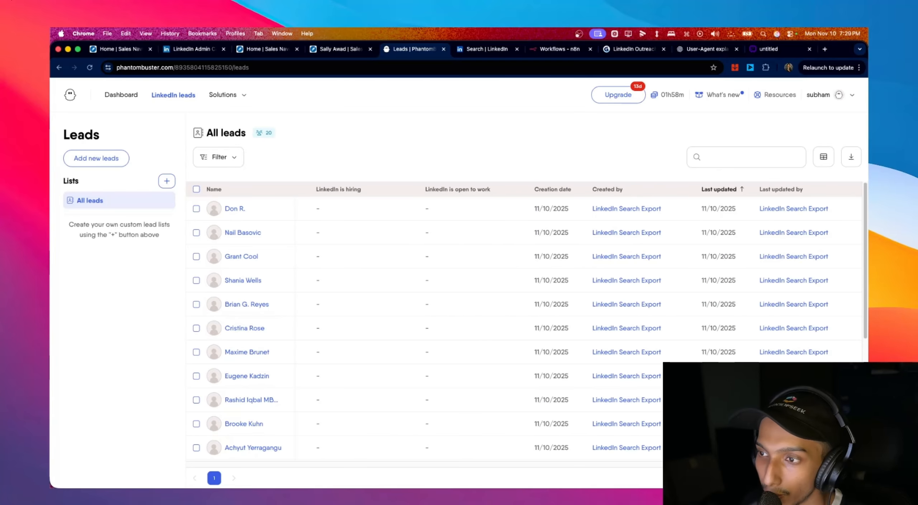
{"action": "scroll", "coordinate": [423, 391], "scroll_direction": "left", "scroll_amount": 10}
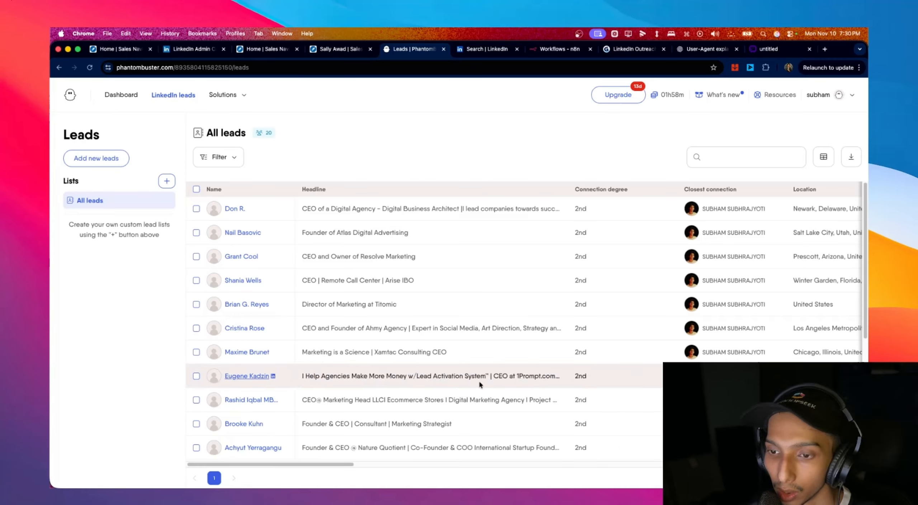
{"action": "mouse_move", "coordinate": [337, 466]}
{"action": "left_mouse_down"}
{"action": "mouse_move", "coordinate": [807, 465]}
{"action": "mouse_move", "coordinate": [330, 465]}
{"action": "left_mouse_up"}
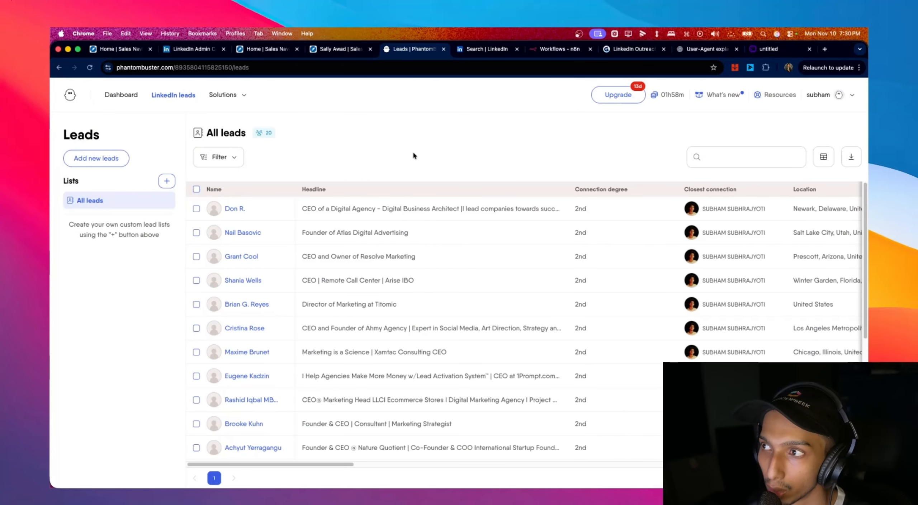
{"action": "left_click", "coordinate": [762, 52]}
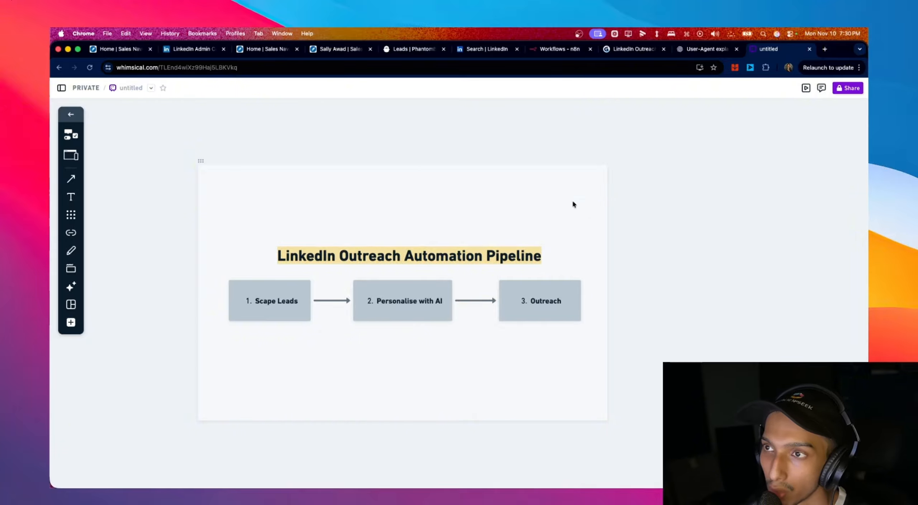
{"action": "left_click", "coordinate": [413, 52]}
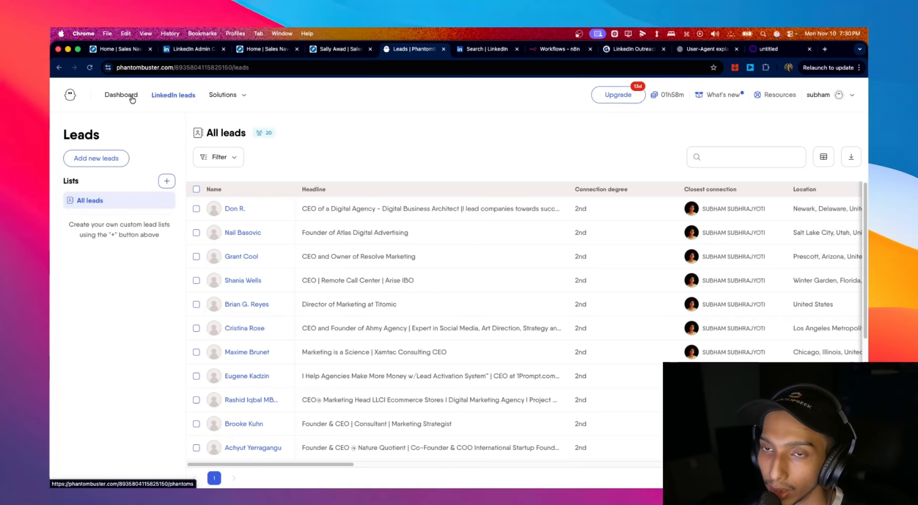
- Open the LinkedIn use-case catalogue and scroll to Most popular use cases
{"action": "mouse_move", "coordinate": [223, 95]}
{"action": "left_click", "coordinate": [239, 138]}
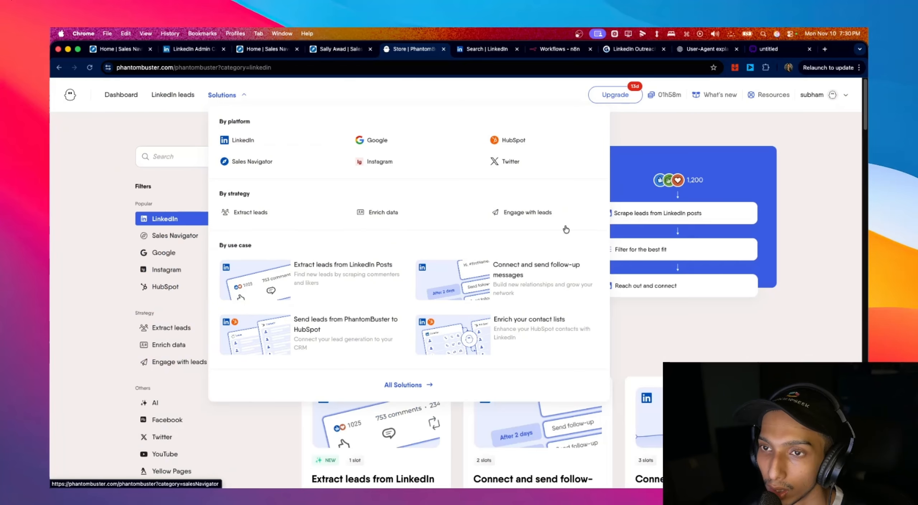
{"action": "scroll", "coordinate": [716, 291], "scroll_direction": "down", "scroll_amount": 5}
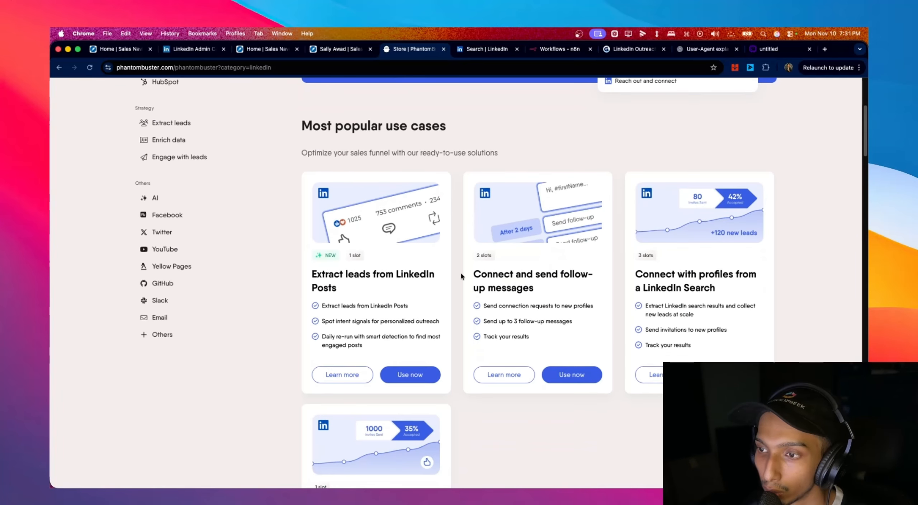
- Highlight the Connect and send follow-up messages card's connection request and follow-up features
{"action": "left_click_drag", "start_coordinate": [464, 277], "coordinate": [547, 290]}
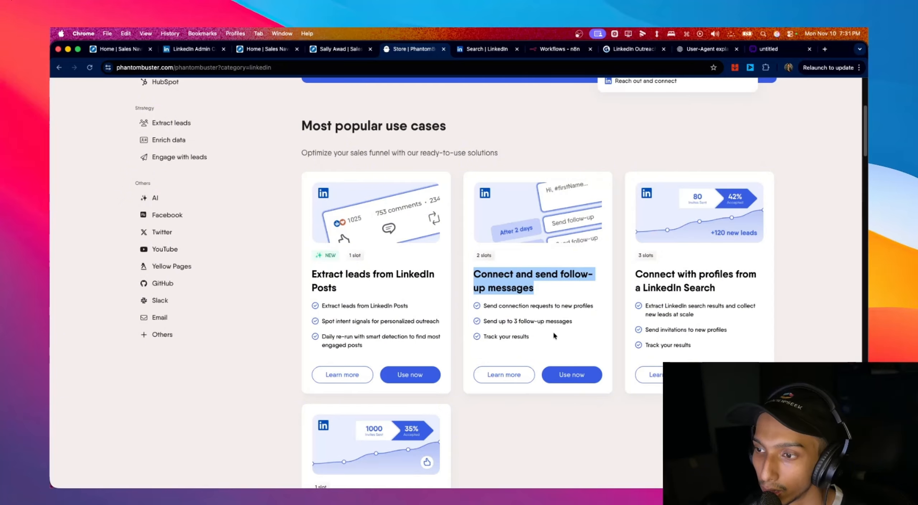
{"action": "left_click_drag", "start_coordinate": [553, 331], "coordinate": [461, 273]}
{"action": "scroll", "coordinate": [566, 275], "scroll_direction": "down", "scroll_amount": 2}
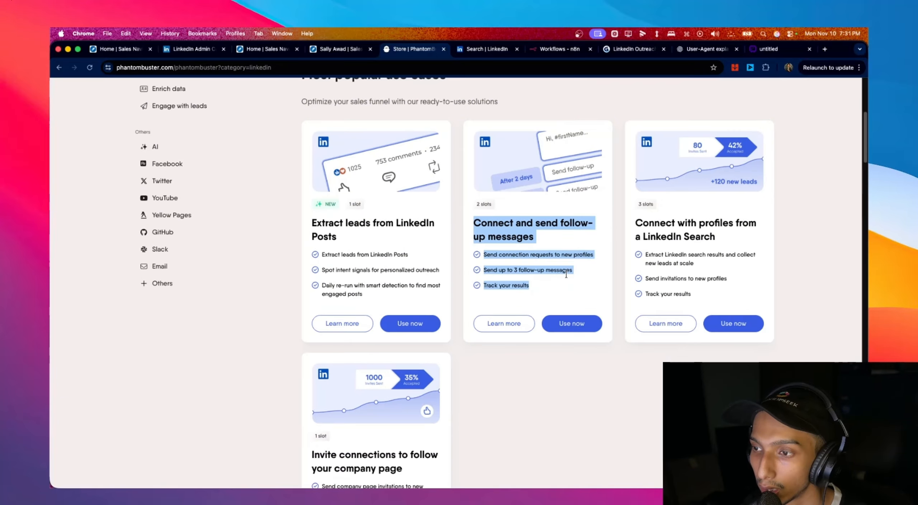
{"action": "scroll", "coordinate": [552, 256], "scroll_direction": "up", "scroll_amount": 2}
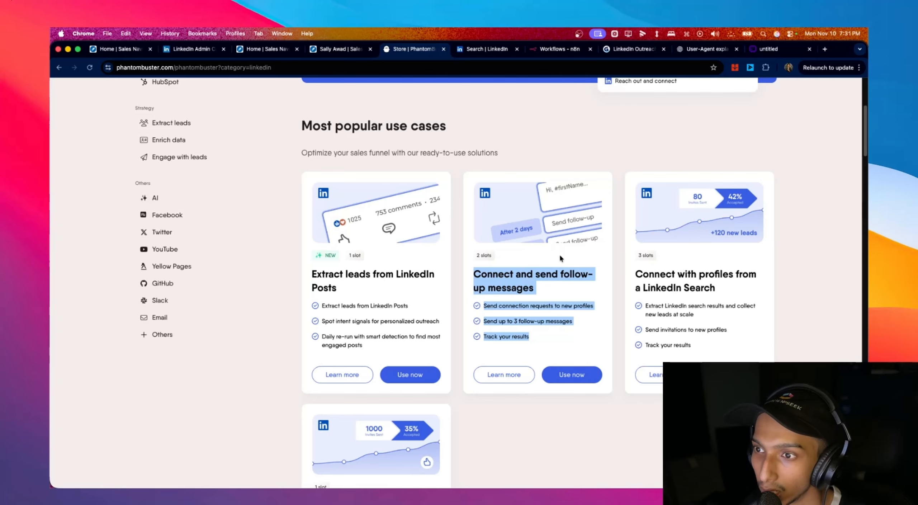
{"action": "left_click", "coordinate": [483, 307]}
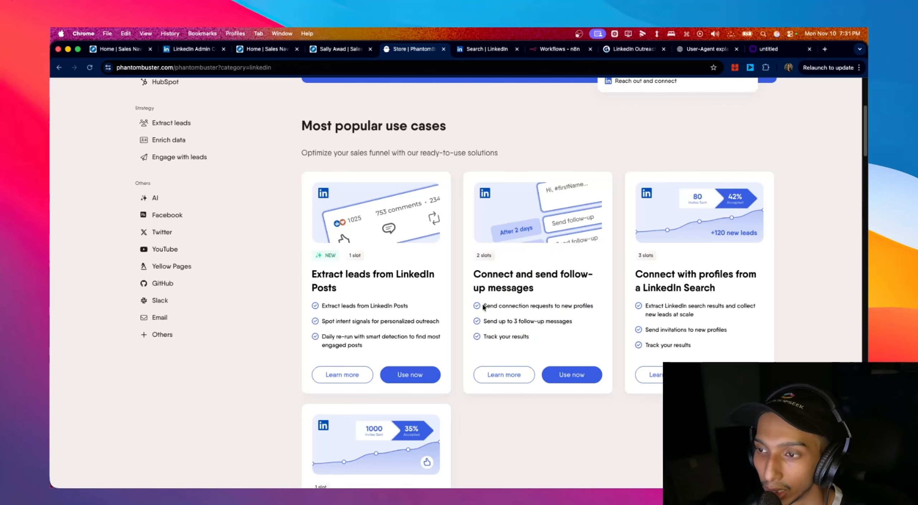
{"action": "left_click_drag", "start_coordinate": [484, 306], "coordinate": [591, 309]}
{"action": "mouse_move", "coordinate": [479, 323]}
{"action": "left_mouse_down"}
{"action": "mouse_move", "coordinate": [549, 324]}
{"action": "mouse_move", "coordinate": [488, 332]}
{"action": "left_mouse_up"}
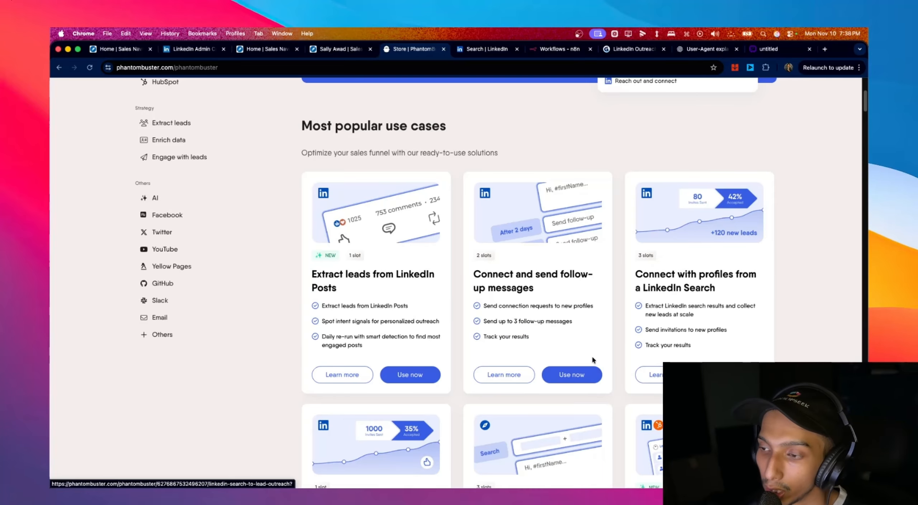
- Start Connect and send follow-up messages with My Lists, opening the Leads page in a new tab
{"action": "left_click", "coordinate": [591, 380]}
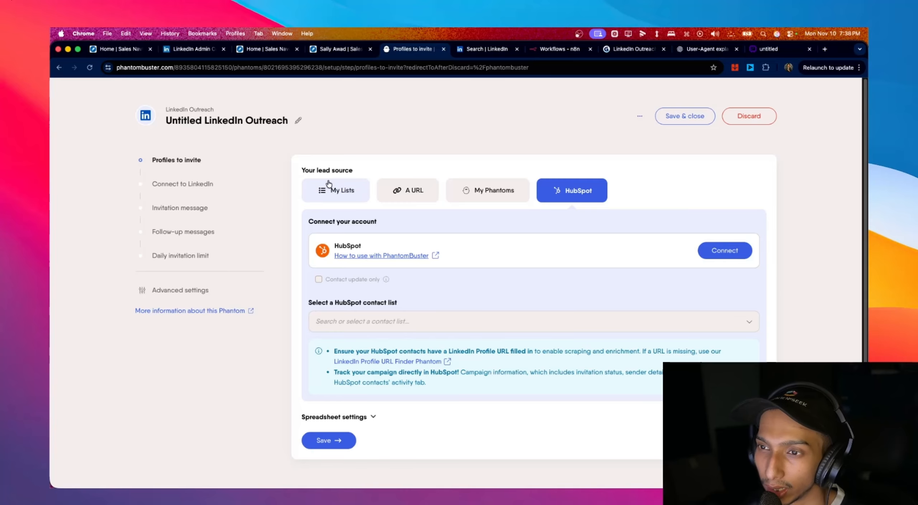
{"action": "left_click", "coordinate": [329, 185]}
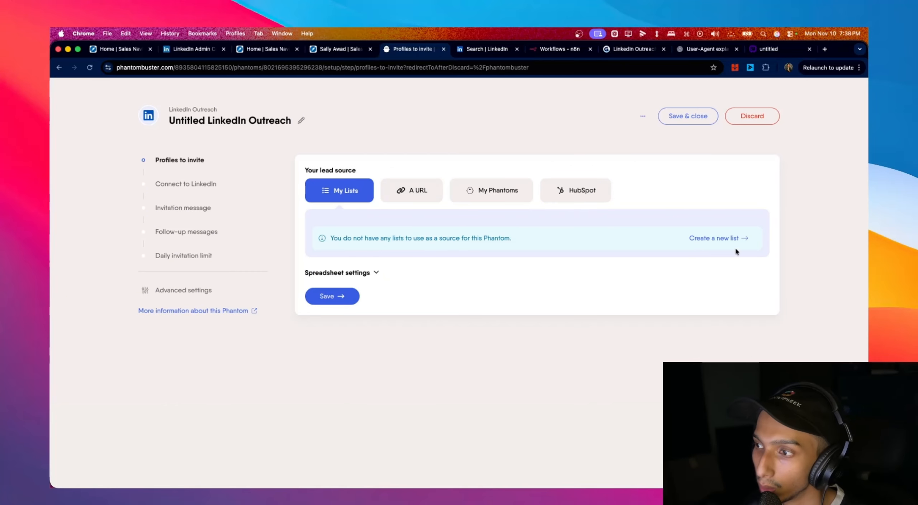
{"action": "right_click", "coordinate": [703, 238]}
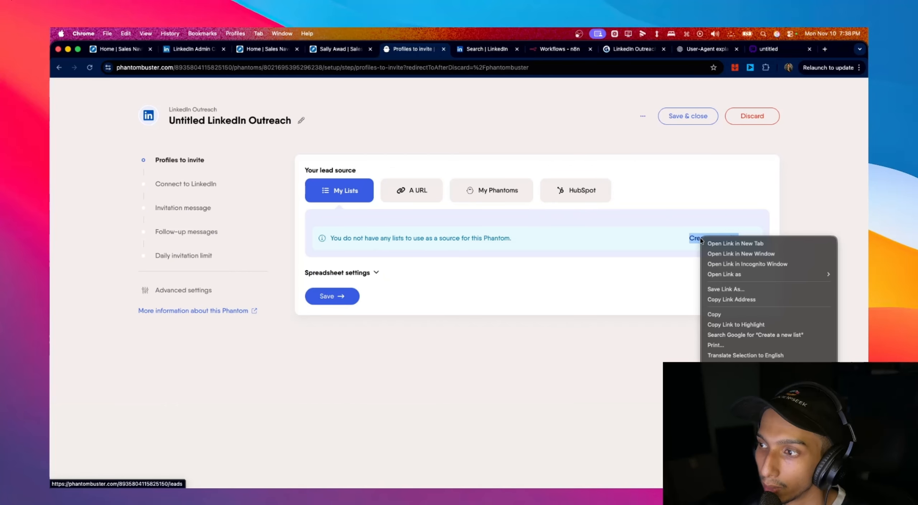
{"action": "left_click", "coordinate": [721, 243]}
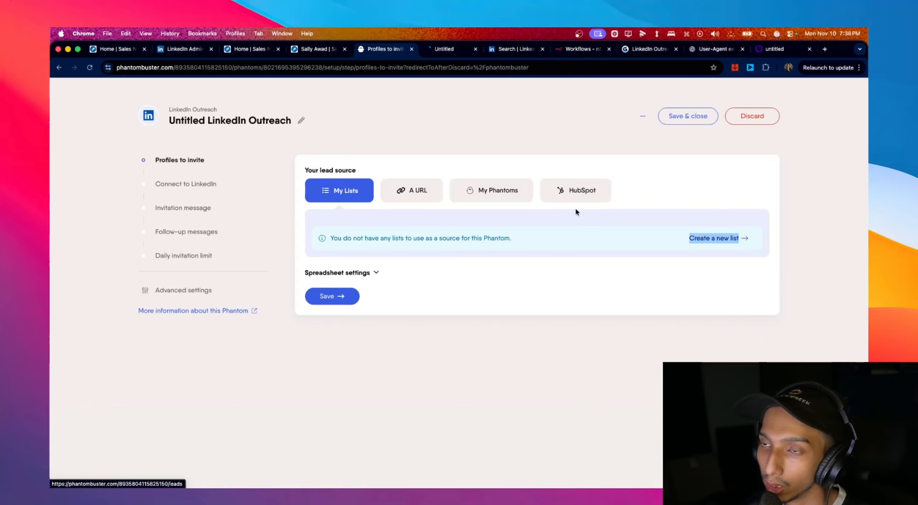
{"action": "left_click", "coordinate": [452, 50]}
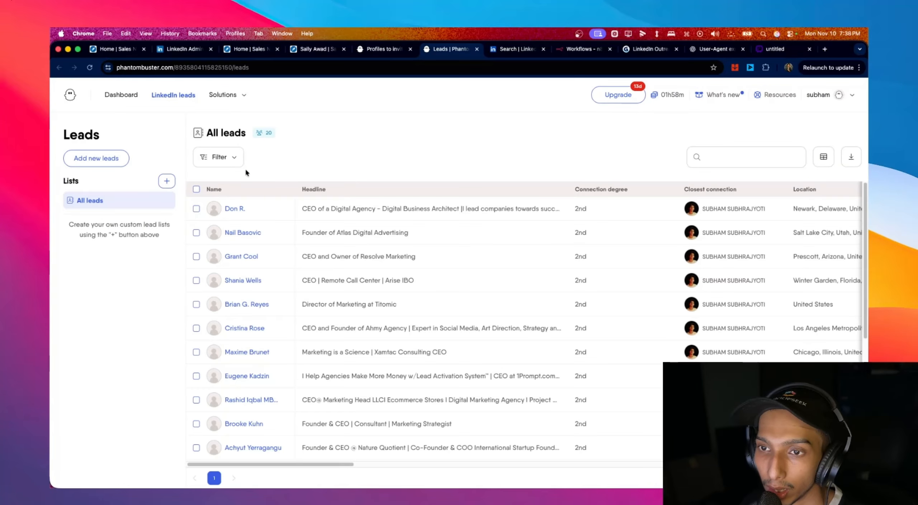
- Select all 20 leads, add them to a new list named 'abc', and open that list
{"action": "scroll", "coordinate": [255, 357], "scroll_direction": "down", "scroll_amount": 5}
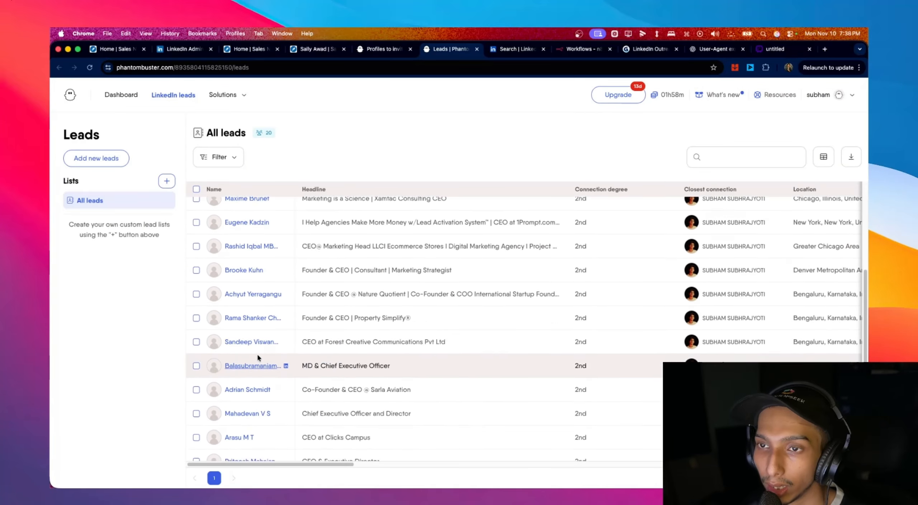
{"action": "scroll", "coordinate": [257, 355], "scroll_direction": "up", "scroll_amount": 5}
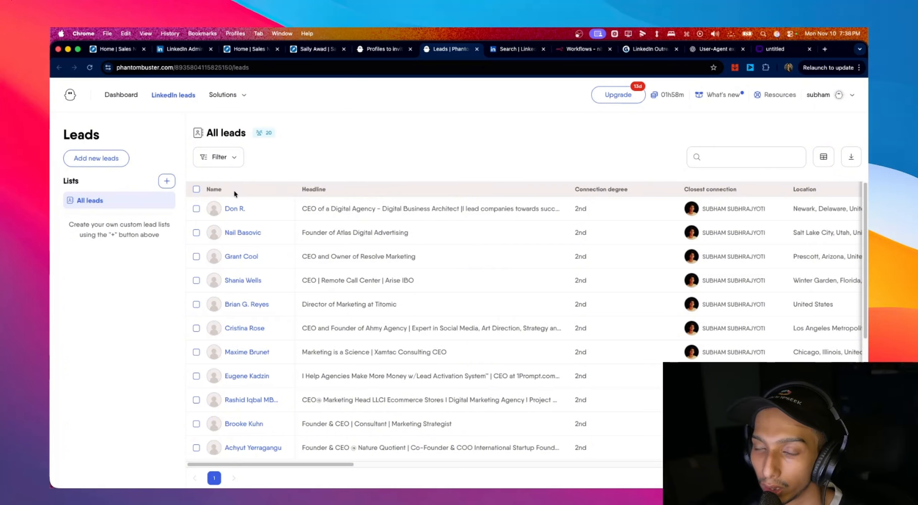
{"action": "left_click", "coordinate": [197, 189]}
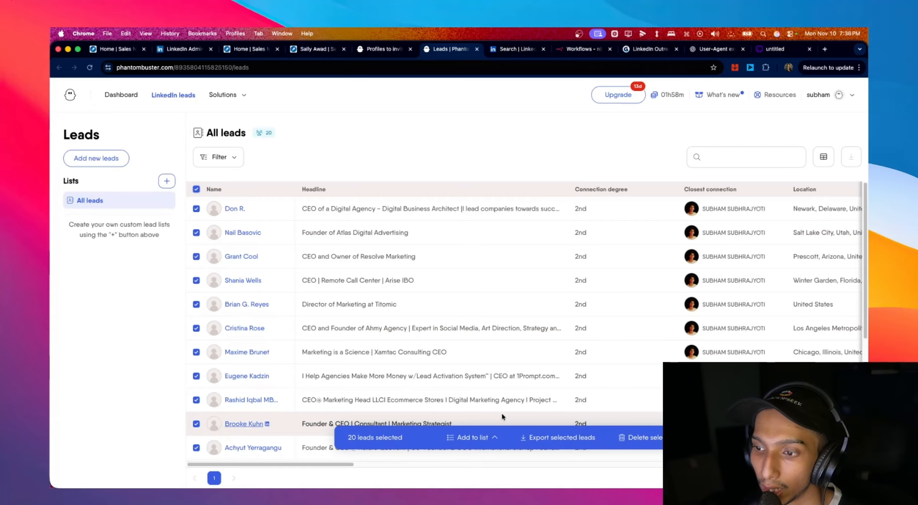
{"action": "left_click", "coordinate": [480, 438]}
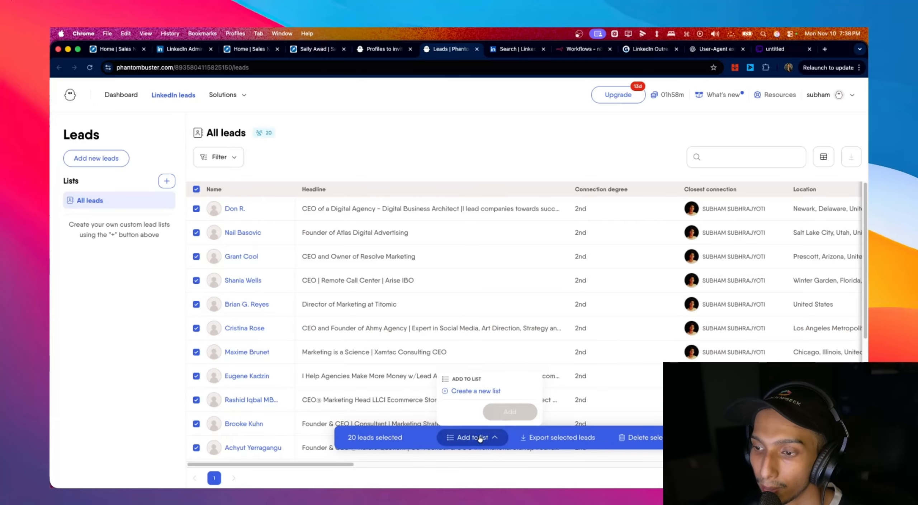
{"action": "left_click", "coordinate": [482, 392]}
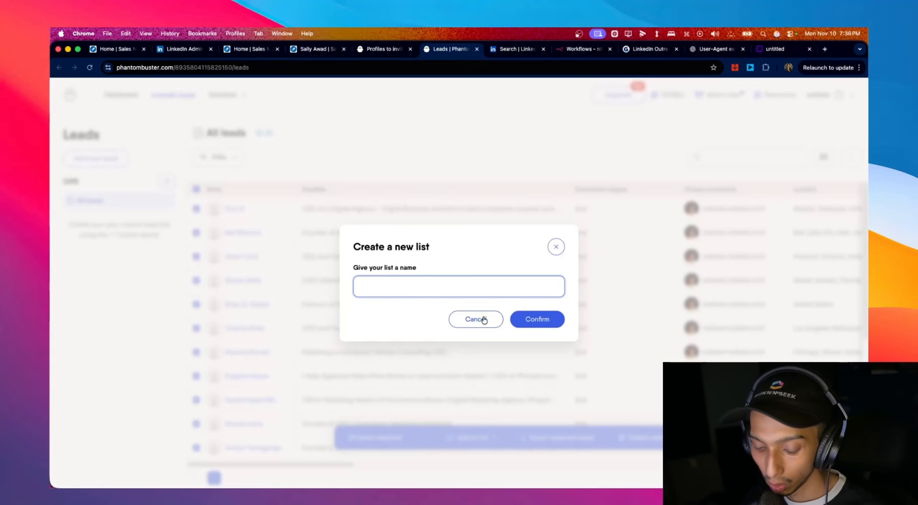
{"action": "type", "text": "abc"}
{"action": "left_click", "coordinate": [534, 325]}
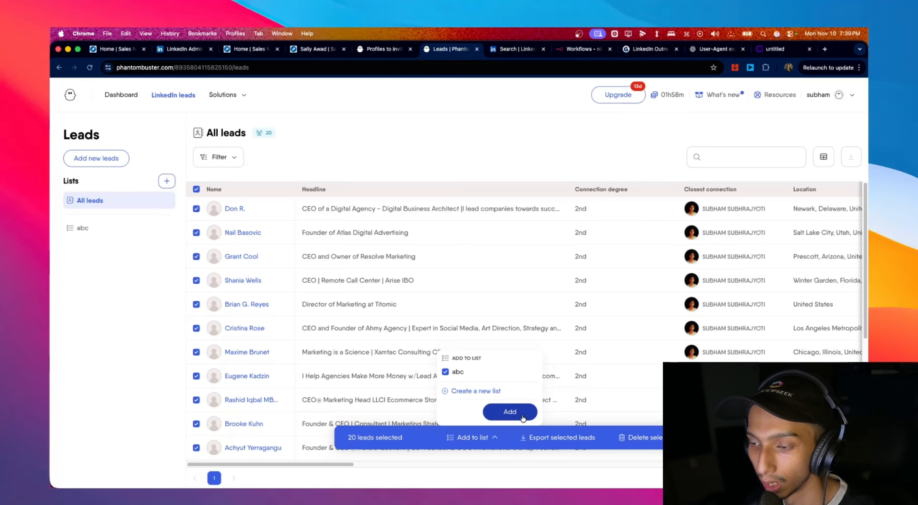
{"action": "left_click", "coordinate": [522, 417]}
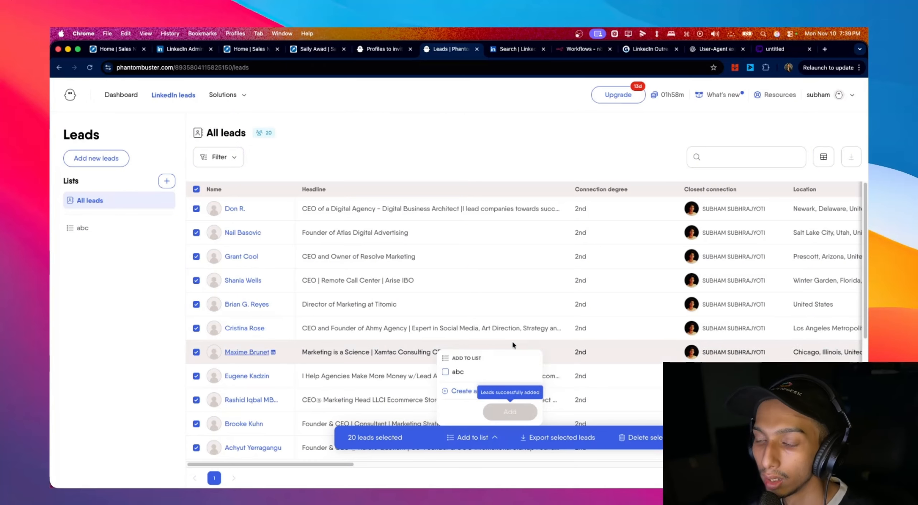
{"action": "left_click", "coordinate": [117, 228]}
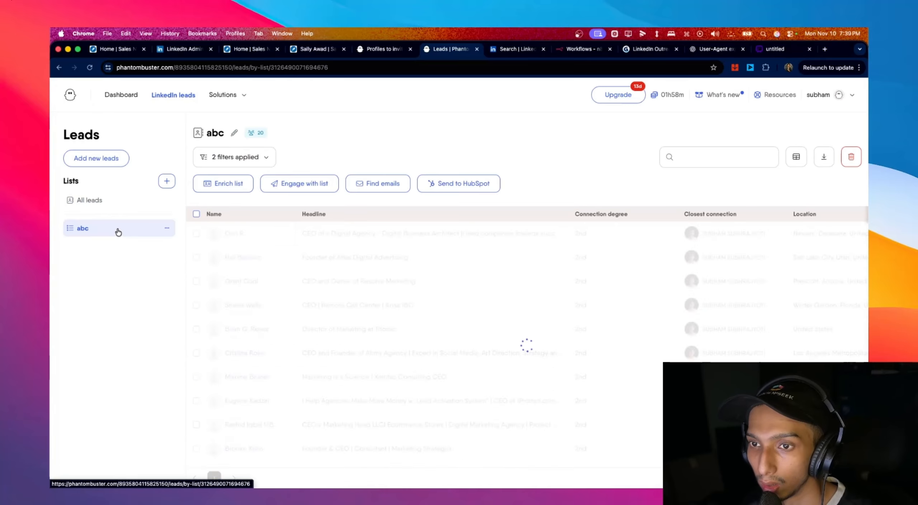
{"action": "scroll", "coordinate": [201, 259], "scroll_direction": "down", "scroll_amount": 2}
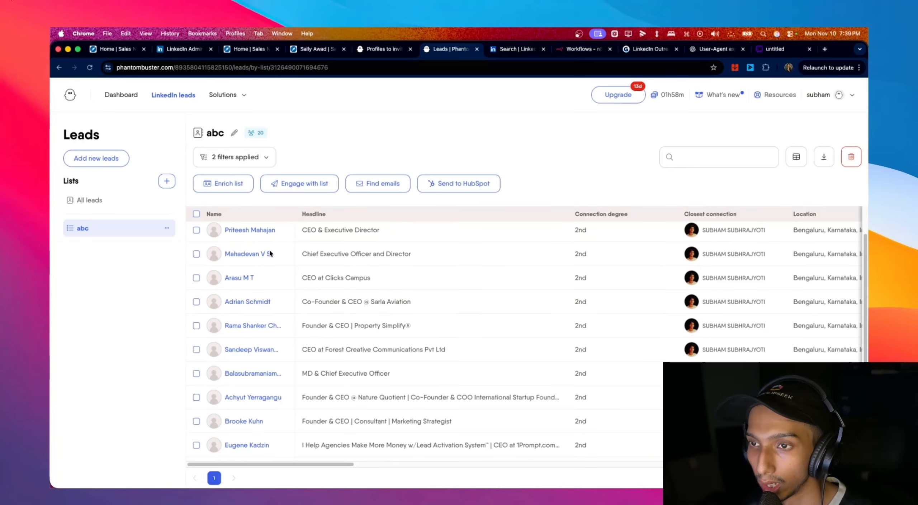
- Discard the old setup, restart Connect and send follow-up messages, and pick the abc list
{"action": "left_click", "coordinate": [368, 50]}
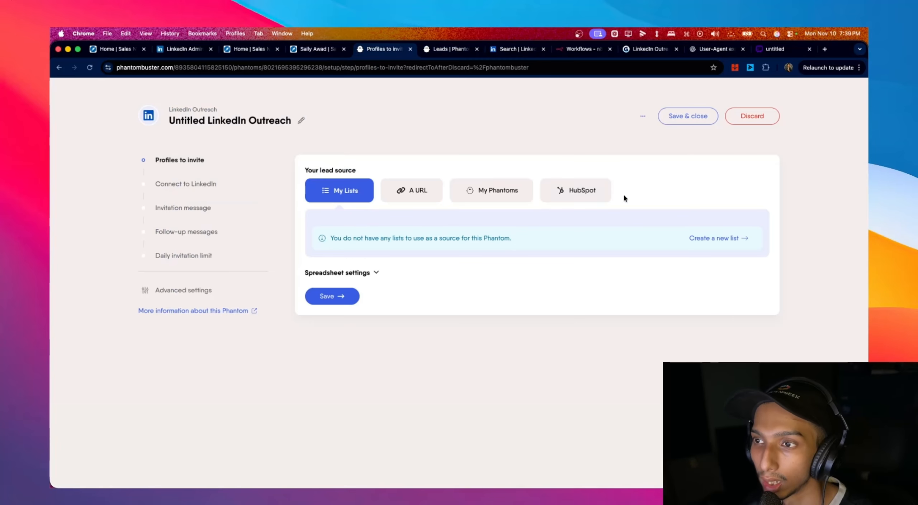
{"action": "left_click", "coordinate": [750, 117]}
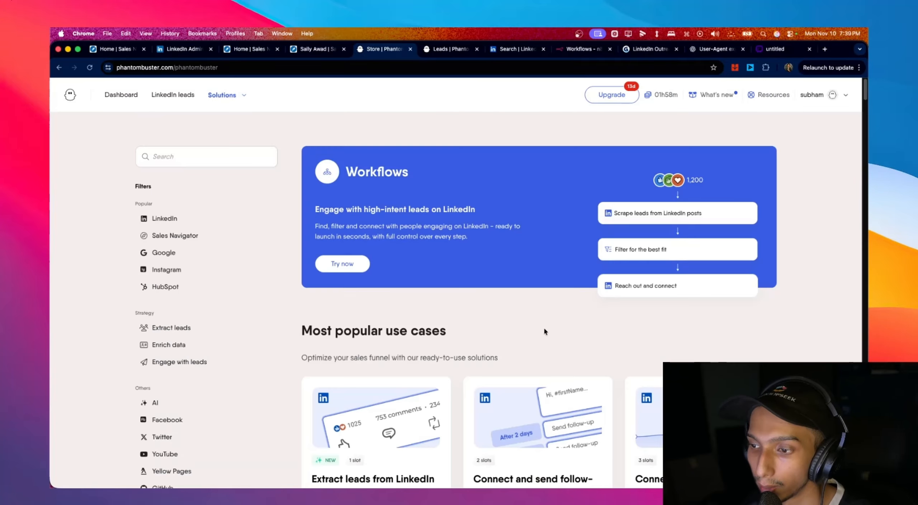
{"action": "scroll", "coordinate": [543, 323], "scroll_direction": "down", "scroll_amount": 5}
{"action": "left_click", "coordinate": [573, 332]}
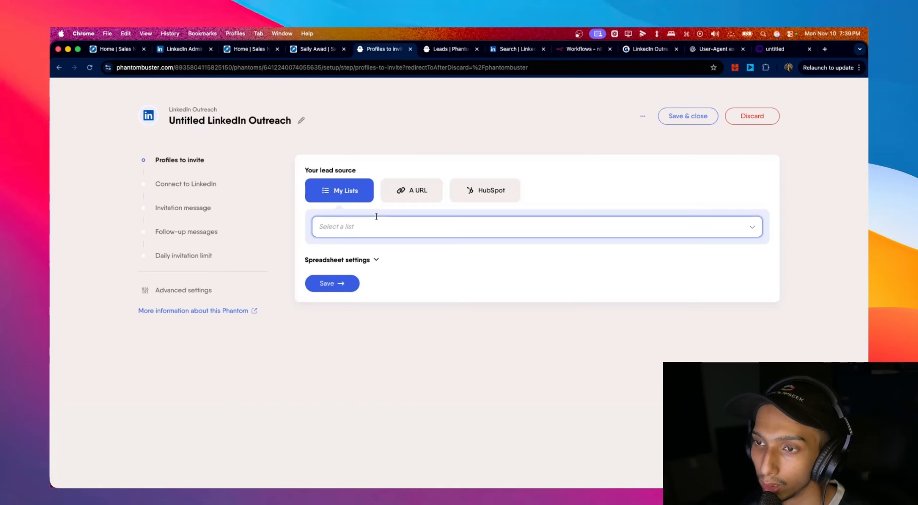
{"action": "left_click", "coordinate": [377, 227]}
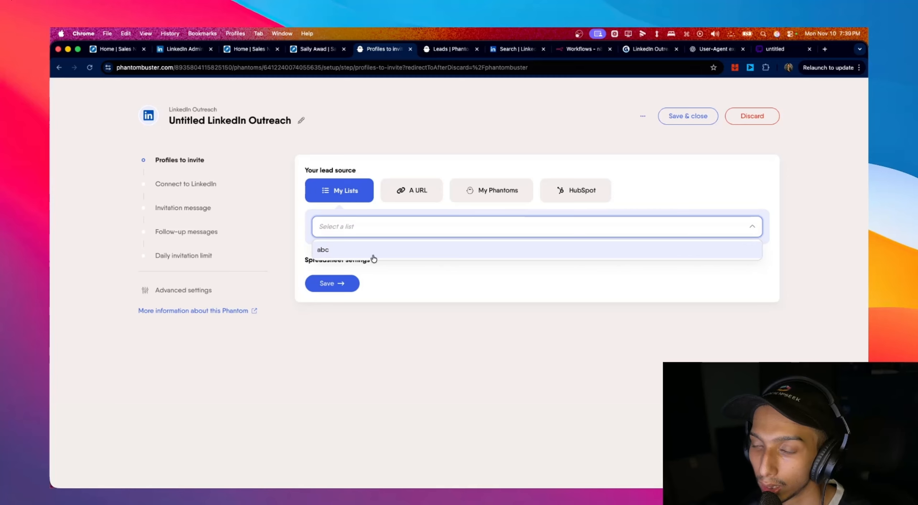
{"action": "left_click", "coordinate": [375, 258]}
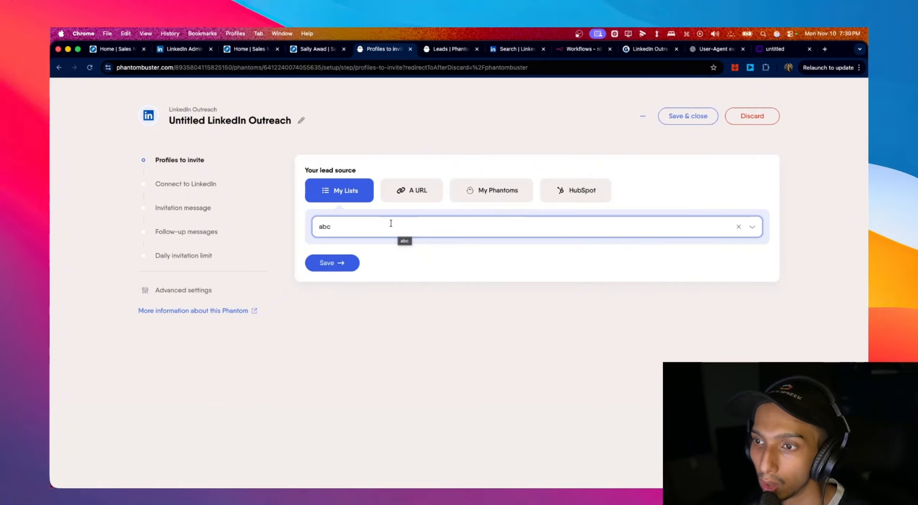
- Review the A URL lead source and its Google Sheet URL note, then choose My Phantoms
{"action": "left_click", "coordinate": [417, 193]}
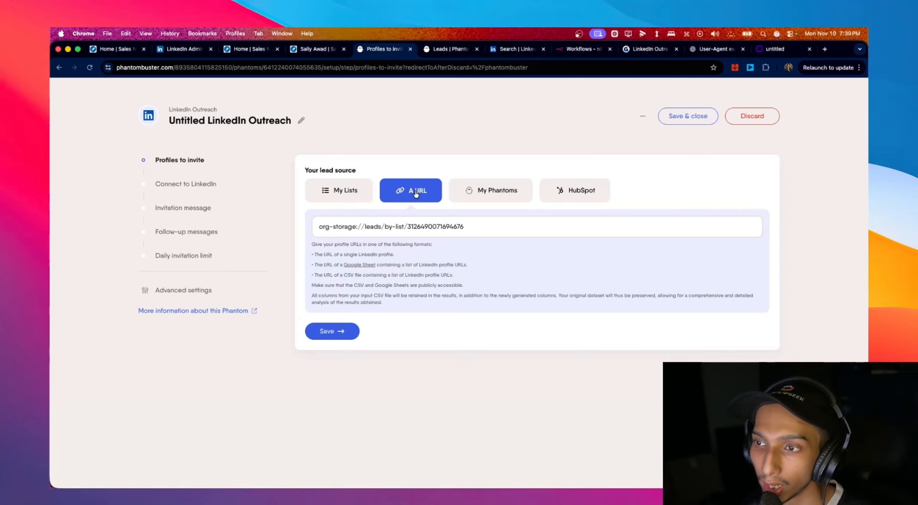
{"action": "left_click", "coordinate": [492, 227]}
{"action": "left_click_drag", "start_coordinate": [313, 265], "coordinate": [482, 266]}
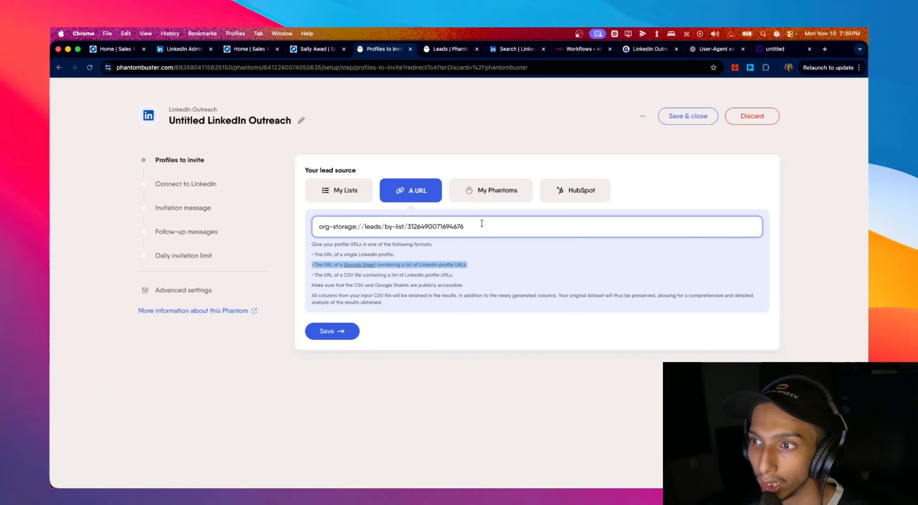
{"action": "left_click", "coordinate": [513, 193]}
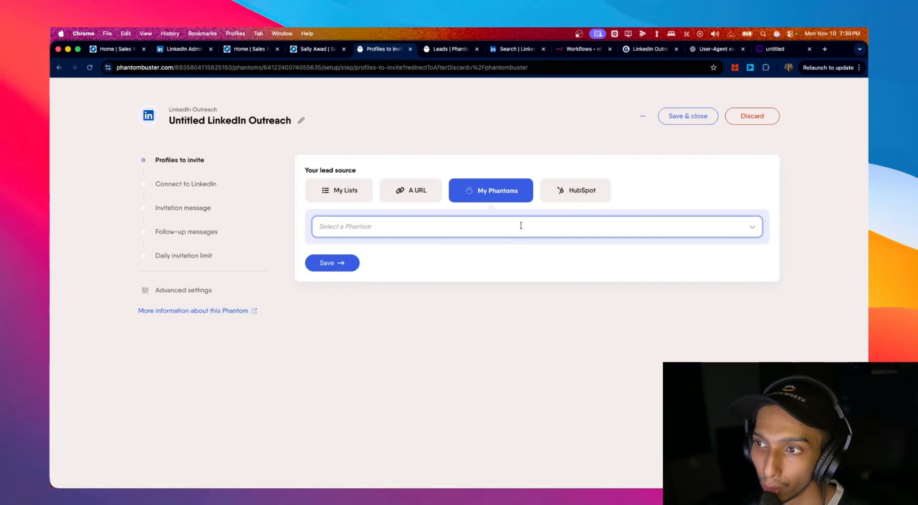
- Browse the My Phantoms and HubSpot sources, then advance through Connect to LinkedIn to Invitation message
{"action": "left_click", "coordinate": [520, 225]}
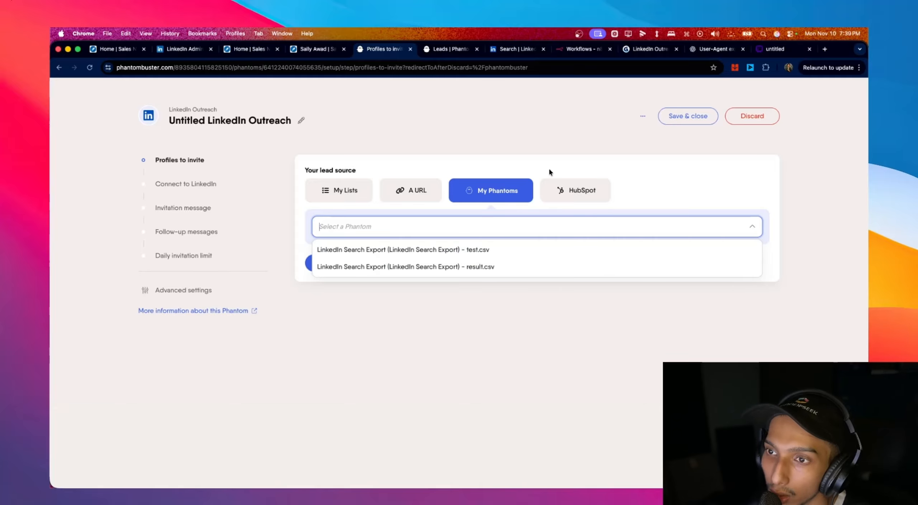
{"action": "left_click", "coordinate": [590, 192]}
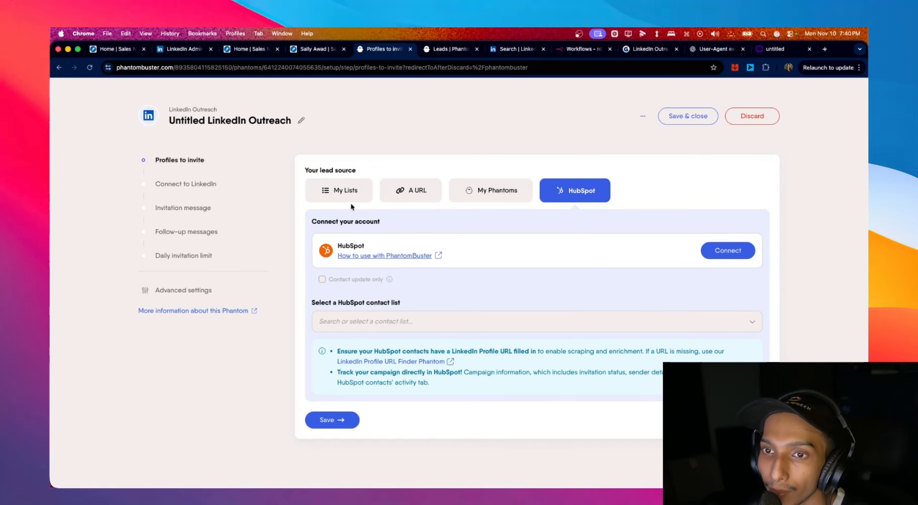
{"action": "left_click", "coordinate": [183, 185]}
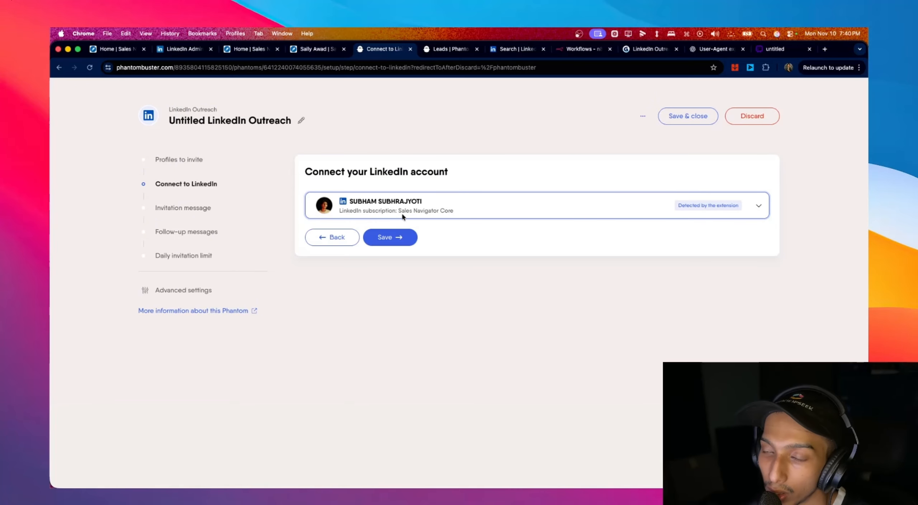
{"action": "left_click", "coordinate": [180, 208]}
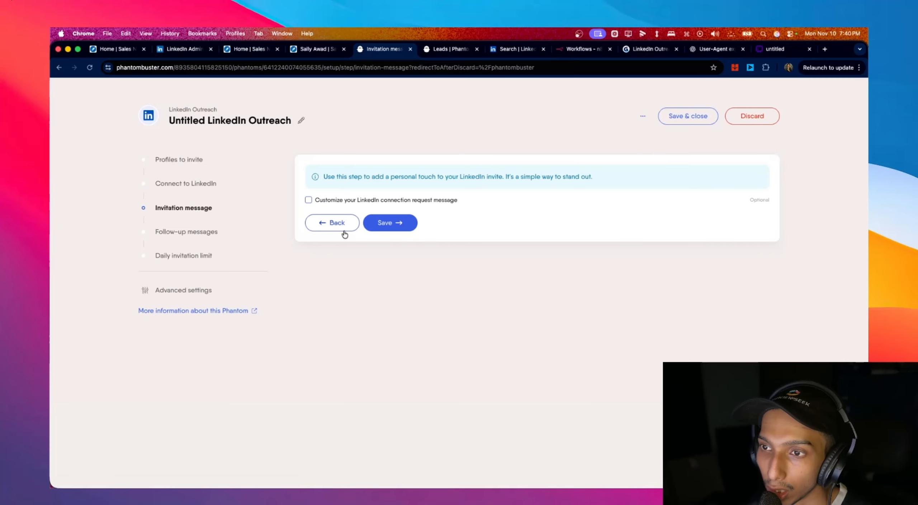
- Customize the invitation message to read 'hi {First name}, nice'
{"action": "left_click", "coordinate": [308, 200]}
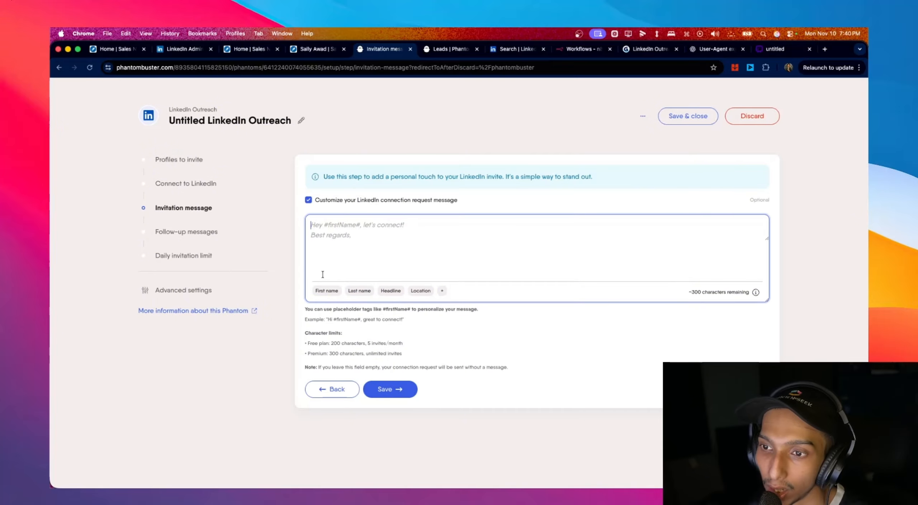
{"action": "type", "text": "hi"}
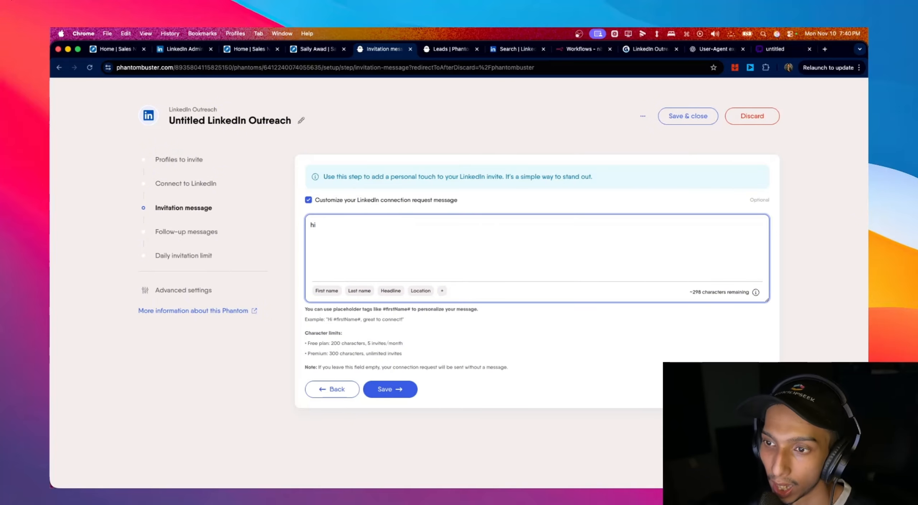
{"action": "left_click", "coordinate": [327, 291]}
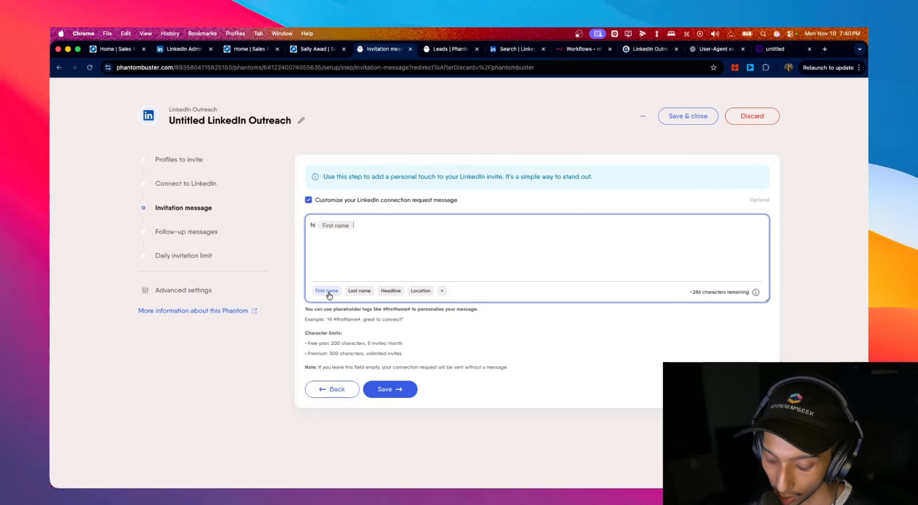
{"action": "type", "text": ", nice"}
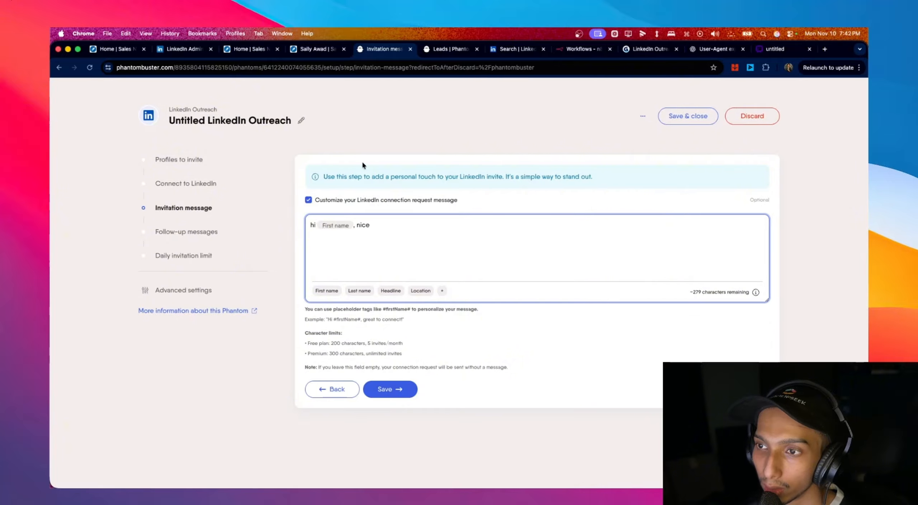
- Highlight the Free and Premium plan character-limit lines below the message
{"action": "left_click", "coordinate": [308, 347]}
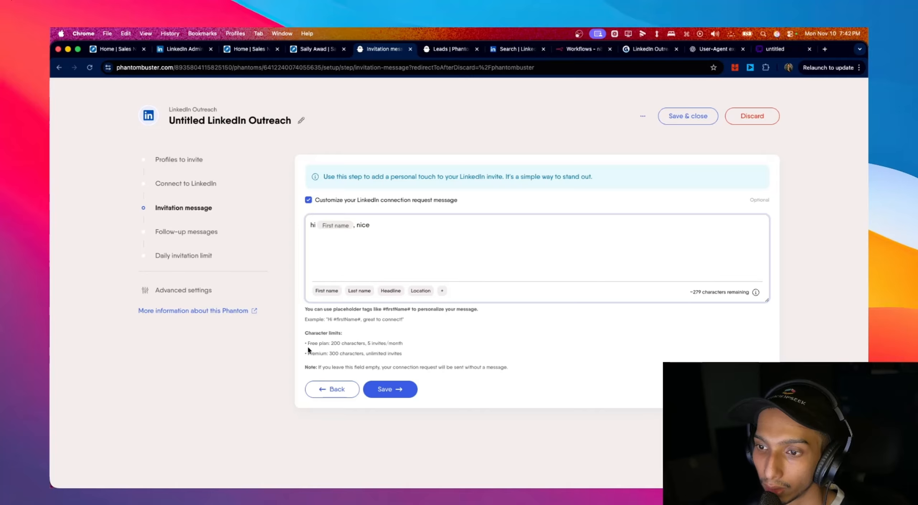
{"action": "double_click", "coordinate": [337, 345]}
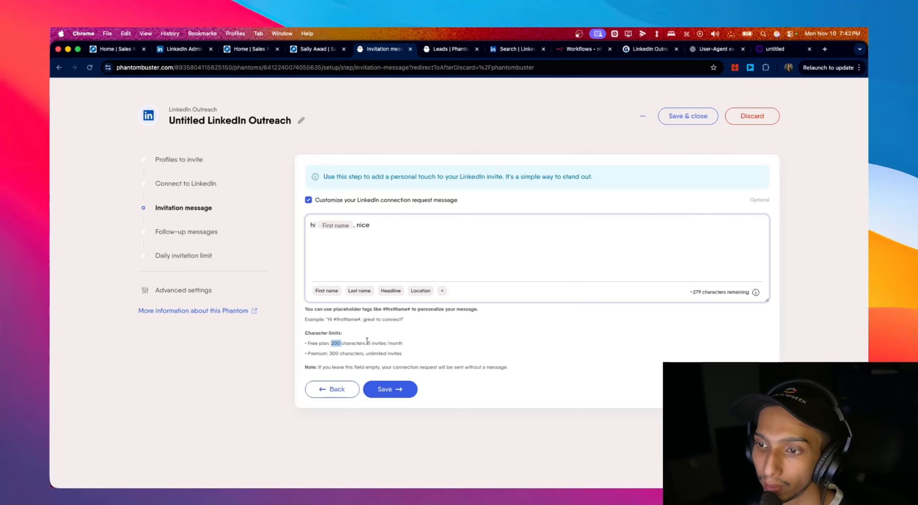
{"action": "left_click_drag", "start_coordinate": [367, 344], "coordinate": [286, 340]}
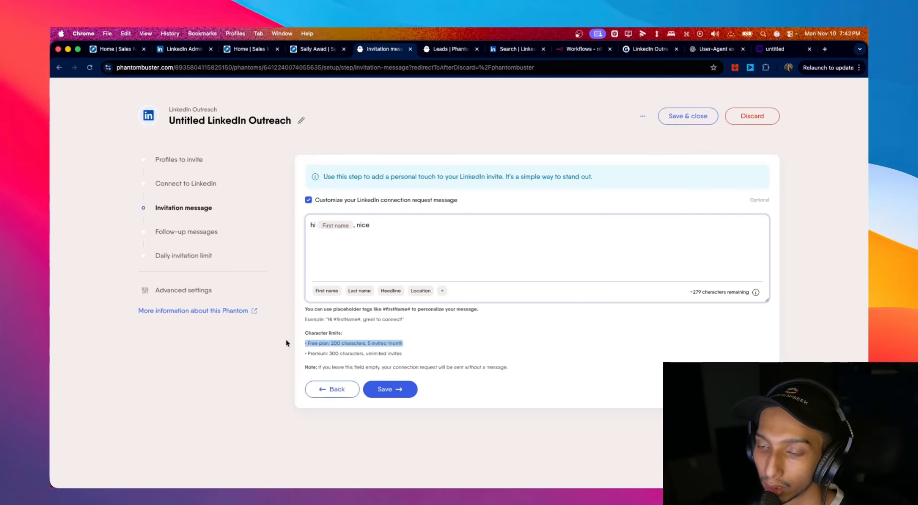
{"action": "left_click_drag", "start_coordinate": [402, 352], "coordinate": [307, 340]}
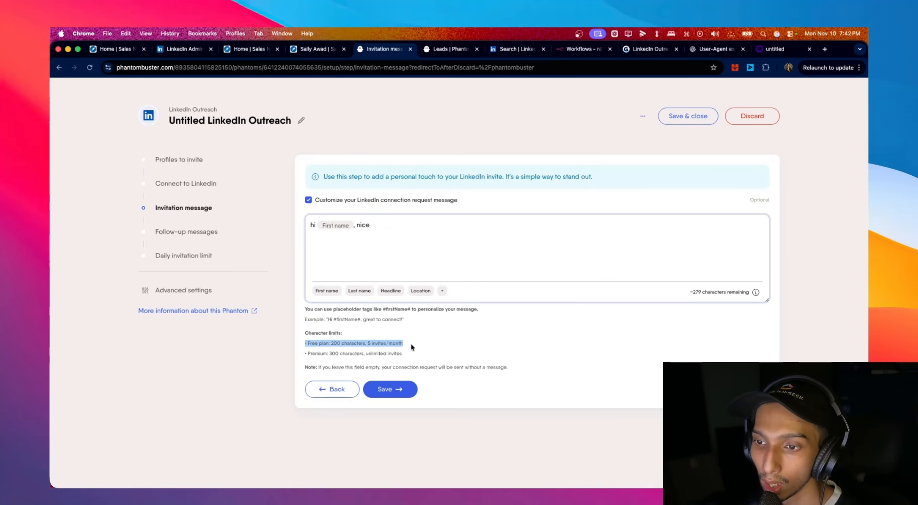
{"action": "left_click_drag", "start_coordinate": [404, 353], "coordinate": [305, 354]}
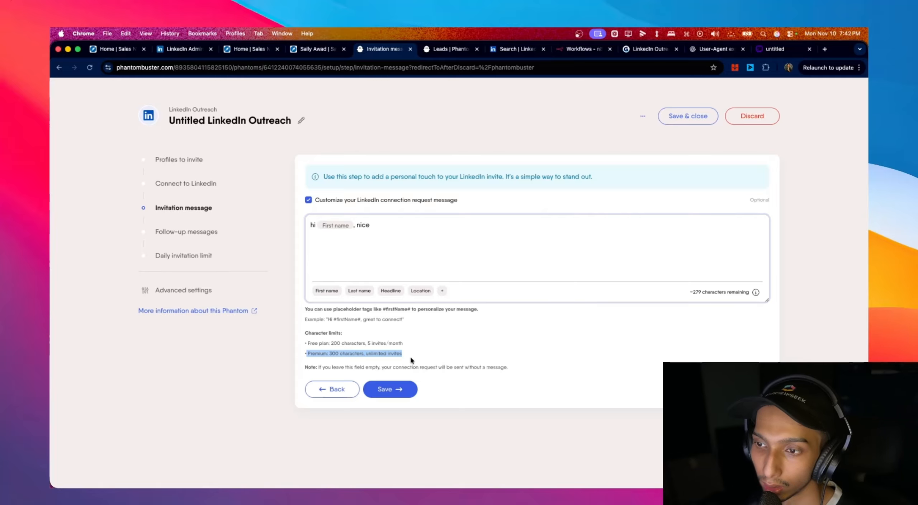
{"action": "left_click_drag", "start_coordinate": [410, 356], "coordinate": [305, 340]}
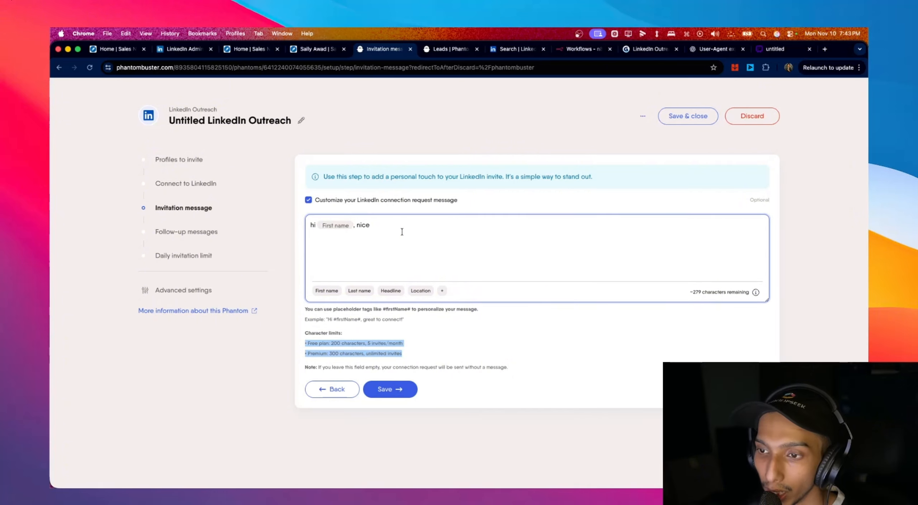
- Save the invitation message and schedule a first follow-up, leaving its delay unchosen
{"action": "left_click", "coordinate": [405, 396]}
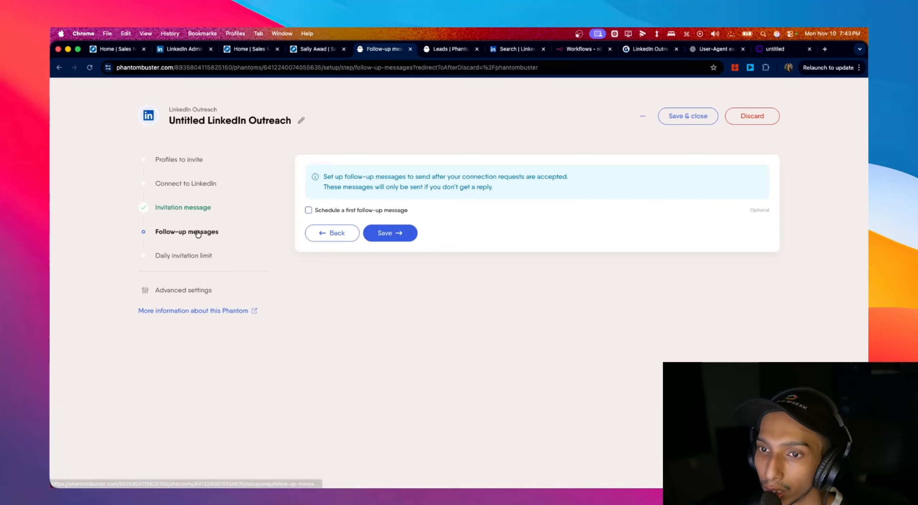
{"action": "left_click", "coordinate": [308, 210]}
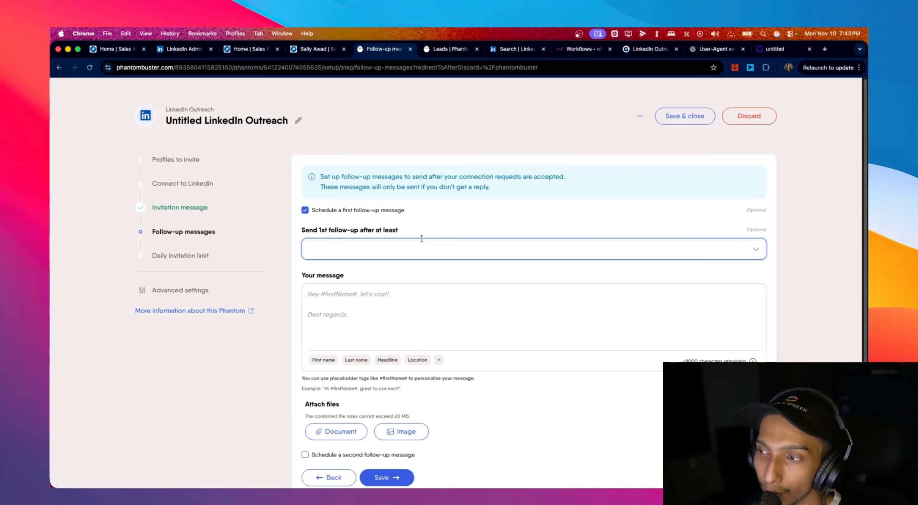
{"action": "scroll", "coordinate": [421, 239], "scroll_direction": "down", "scroll_amount": 3}
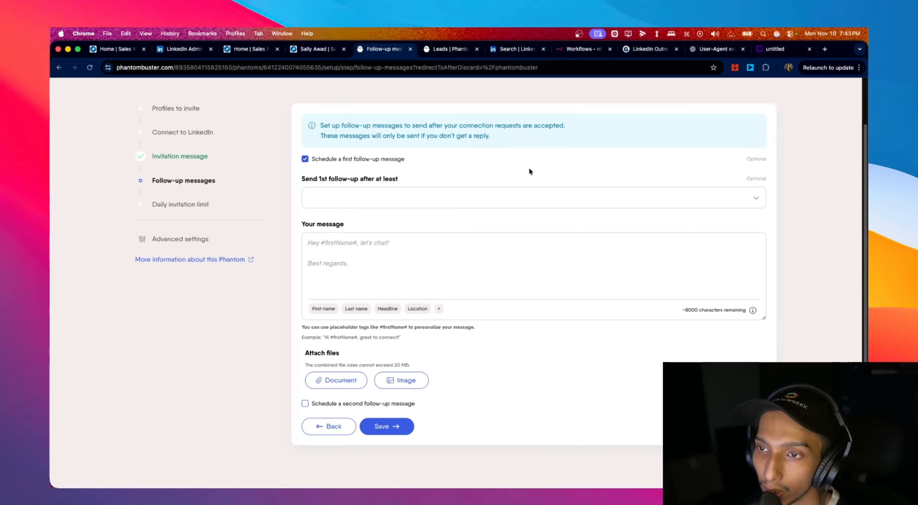
{"action": "left_click", "coordinate": [435, 206]}
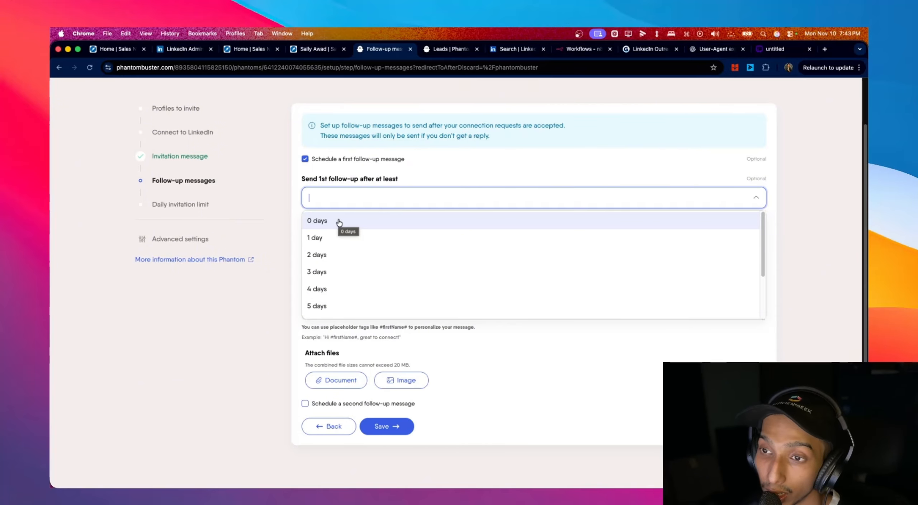
{"action": "left_click", "coordinate": [611, 172]}
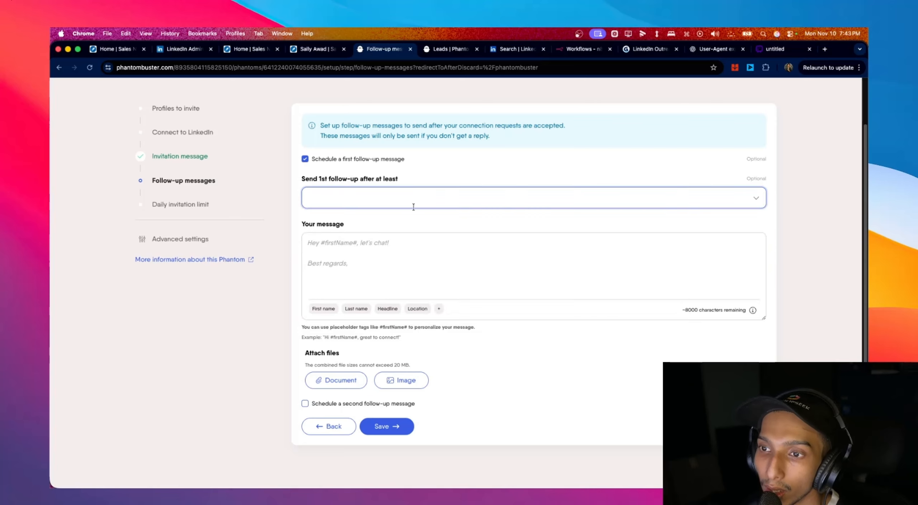
{"action": "left_click", "coordinate": [339, 248]}
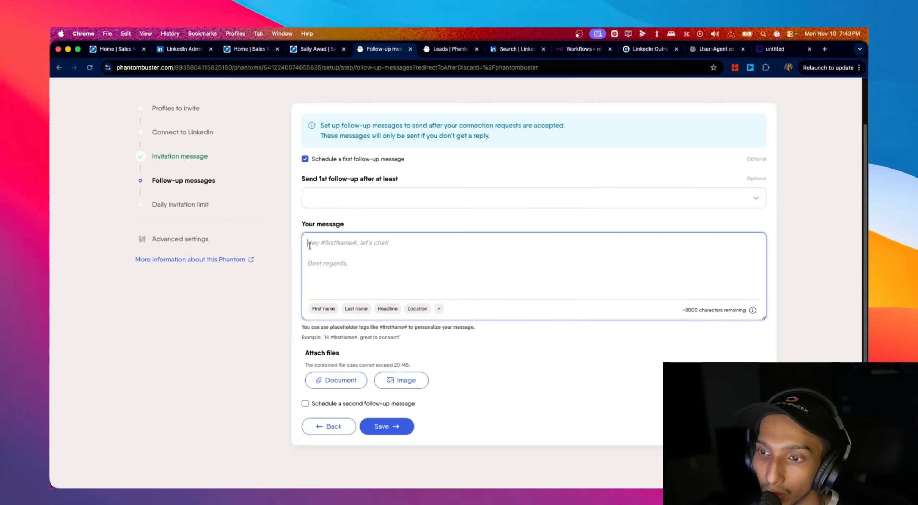
{"action": "left_click", "coordinate": [310, 403]}
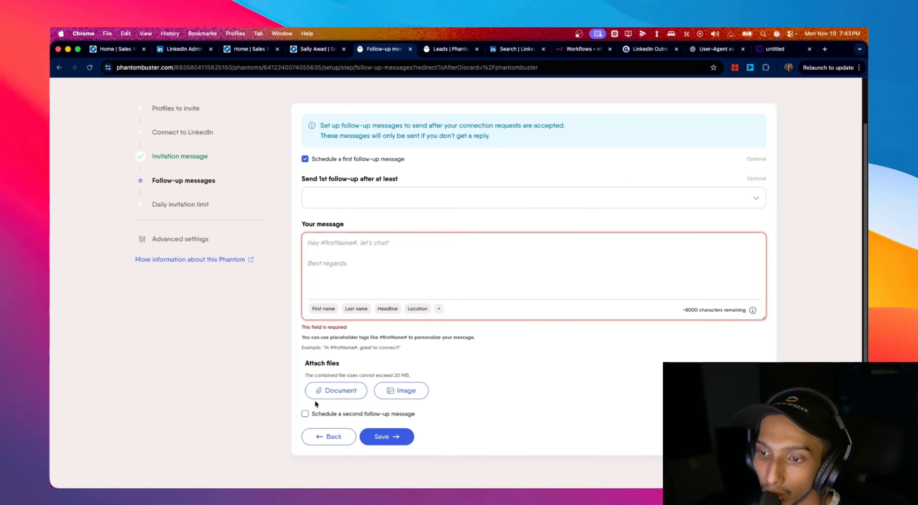
- Schedule a second follow-up message, leaving its delay unchosen
{"action": "left_click", "coordinate": [305, 414]}
{"action": "scroll", "coordinate": [436, 251], "scroll_direction": "down", "scroll_amount": 7}
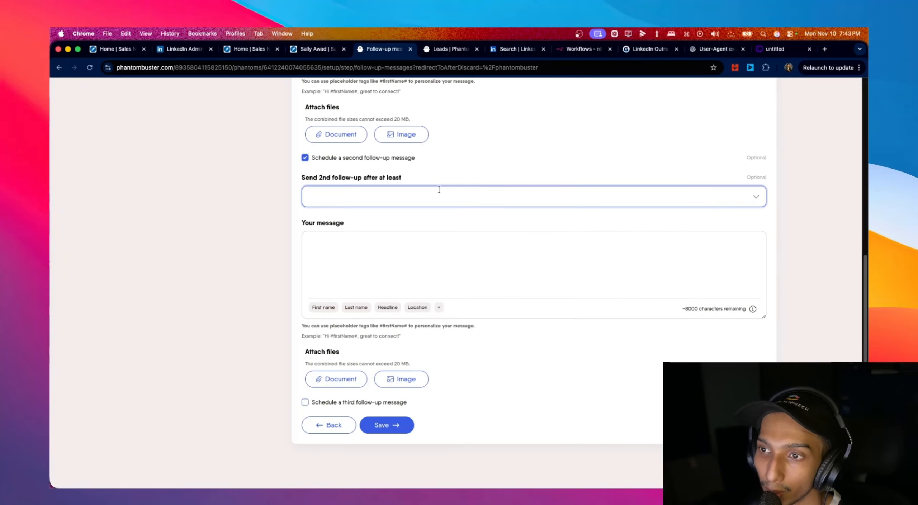
{"action": "left_click", "coordinate": [436, 248]}
{"action": "scroll", "coordinate": [502, 222], "scroll_direction": "up", "scroll_amount": 2}
{"action": "left_click", "coordinate": [438, 248]}
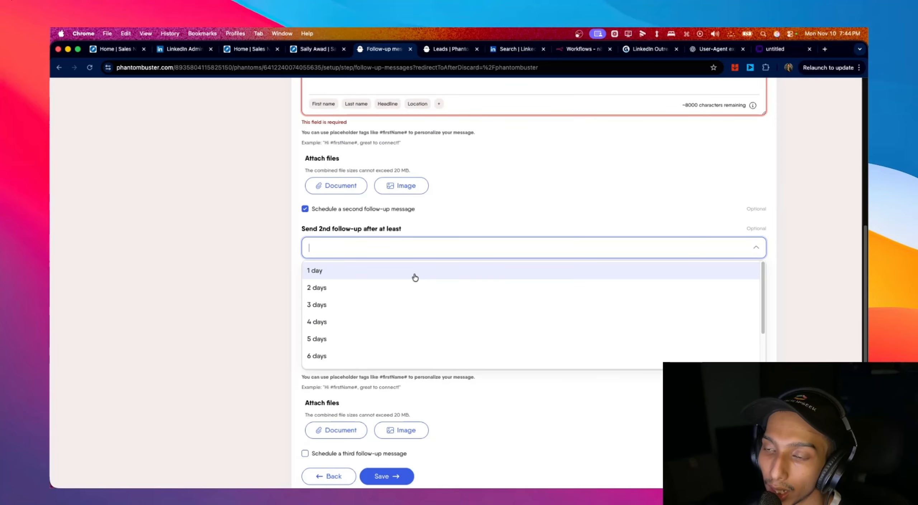
{"action": "left_click", "coordinate": [510, 219]}
- Schedule a third follow-up message, leaving its delay unchosen, and review all three
{"action": "scroll", "coordinate": [469, 257], "scroll_direction": "down", "scroll_amount": 2}
{"action": "left_click", "coordinate": [317, 402]}
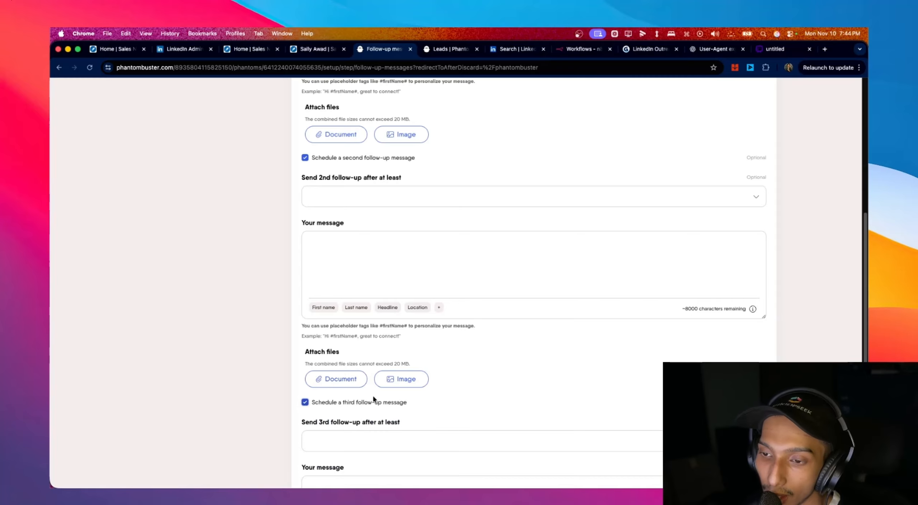
{"action": "scroll", "coordinate": [491, 320], "scroll_direction": "down", "scroll_amount": 3}
{"action": "left_click", "coordinate": [413, 328]}
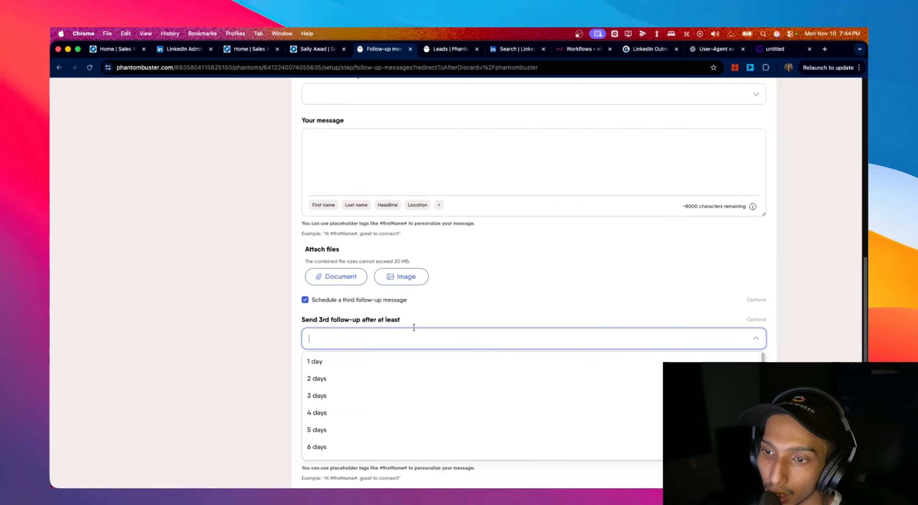
{"action": "scroll", "coordinate": [538, 309], "scroll_direction": "up", "scroll_amount": 5}
{"action": "scroll", "coordinate": [559, 297], "scroll_direction": "down", "scroll_amount": 10}
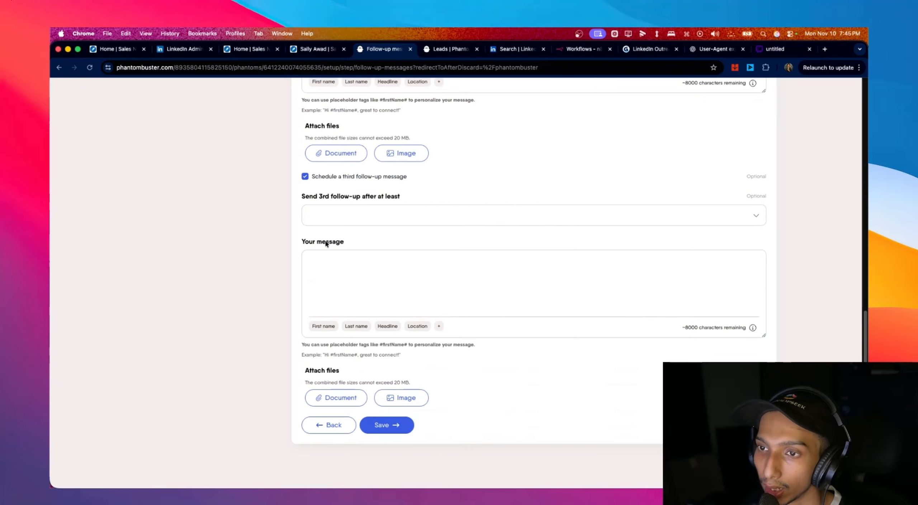
{"action": "left_click", "coordinate": [350, 222]}
{"action": "scroll", "coordinate": [362, 326], "scroll_direction": "down", "scroll_amount": 3}
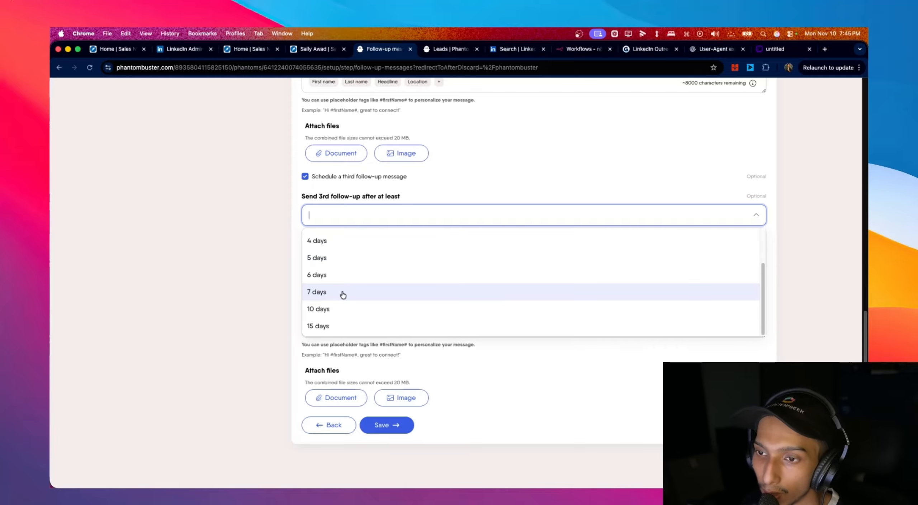
{"action": "left_click", "coordinate": [449, 198]}
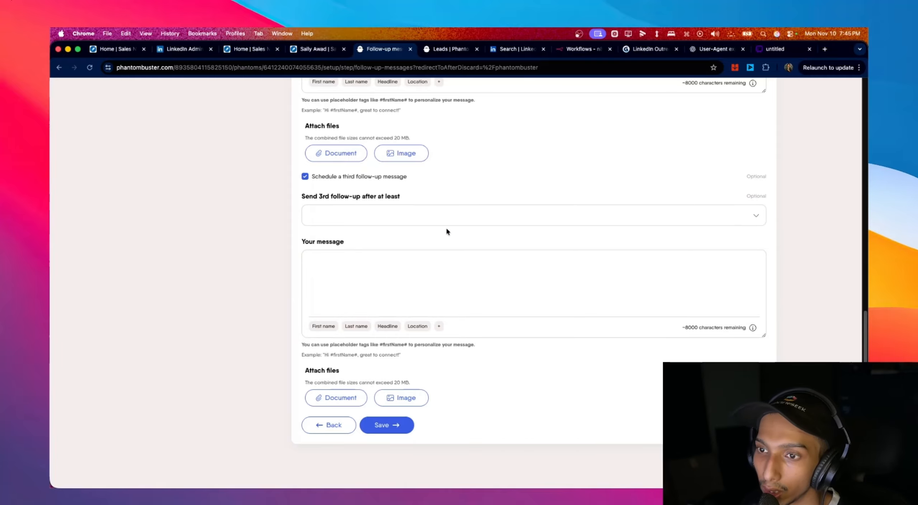
{"action": "scroll", "coordinate": [446, 229], "scroll_direction": "up", "scroll_amount": 1}
{"action": "left_click", "coordinate": [381, 350]}
{"action": "scroll", "coordinate": [375, 317], "scroll_direction": "up", "scroll_amount": 3}
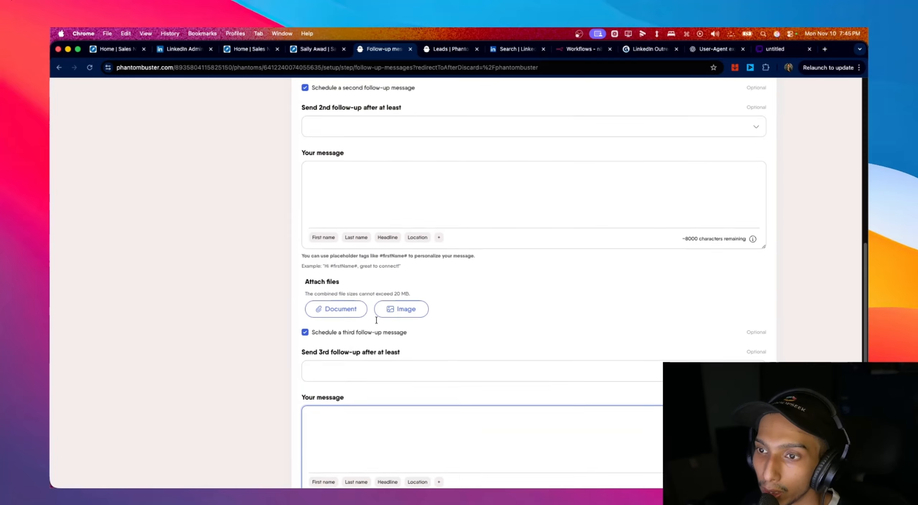
{"action": "scroll", "coordinate": [376, 319], "scroll_direction": "up", "scroll_amount": 10}
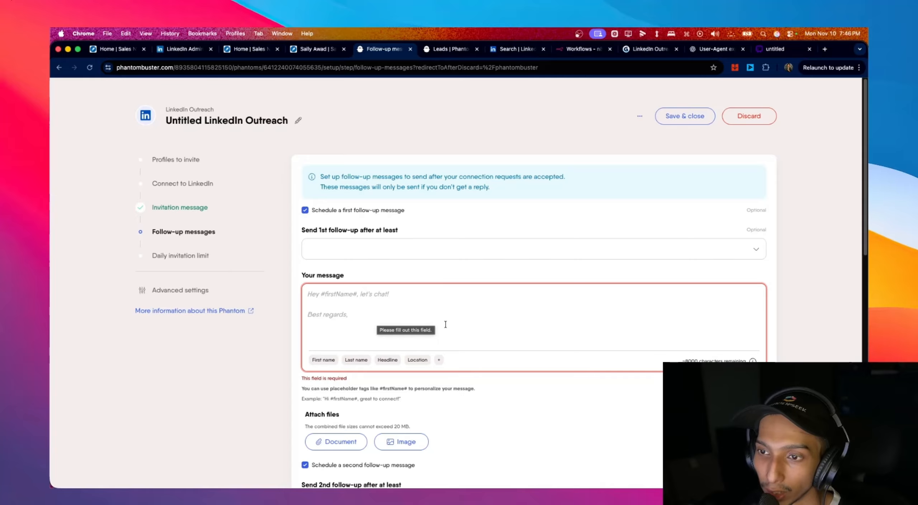
{"action": "scroll", "coordinate": [445, 324], "scroll_direction": "down", "scroll_amount": 3}
{"action": "scroll", "coordinate": [446, 325], "scroll_direction": "down", "scroll_amount": 1}
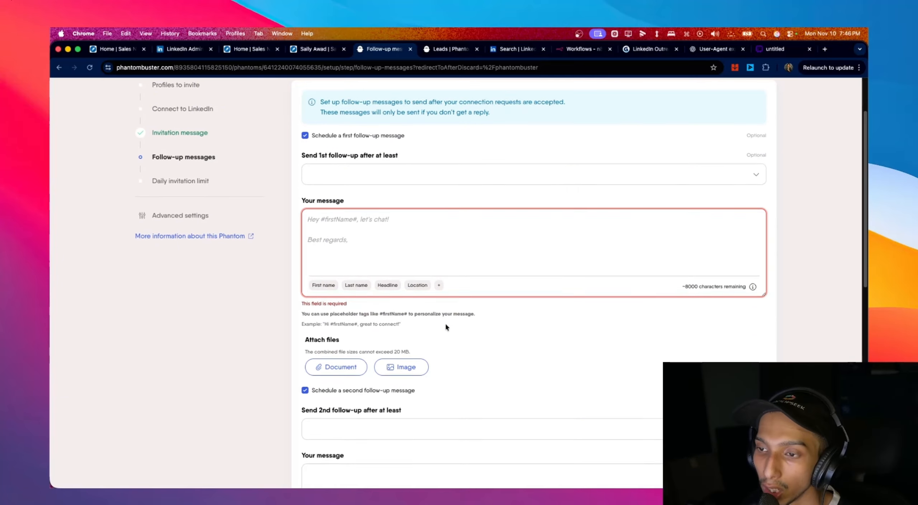
{"action": "scroll", "coordinate": [518, 300], "scroll_direction": "up", "scroll_amount": 4}
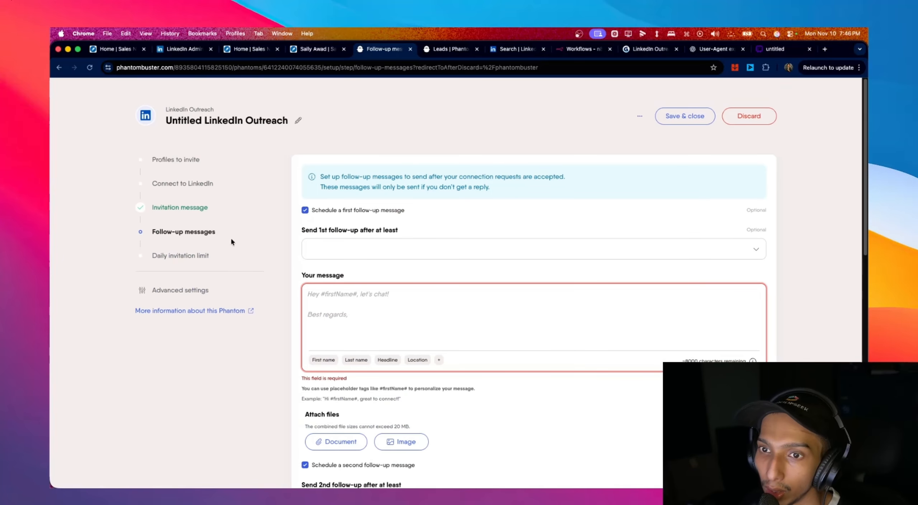
- Revisit the Daily invitation limit, Connect to LinkedIn and Invitation message steps
{"action": "left_click", "coordinate": [192, 256]}
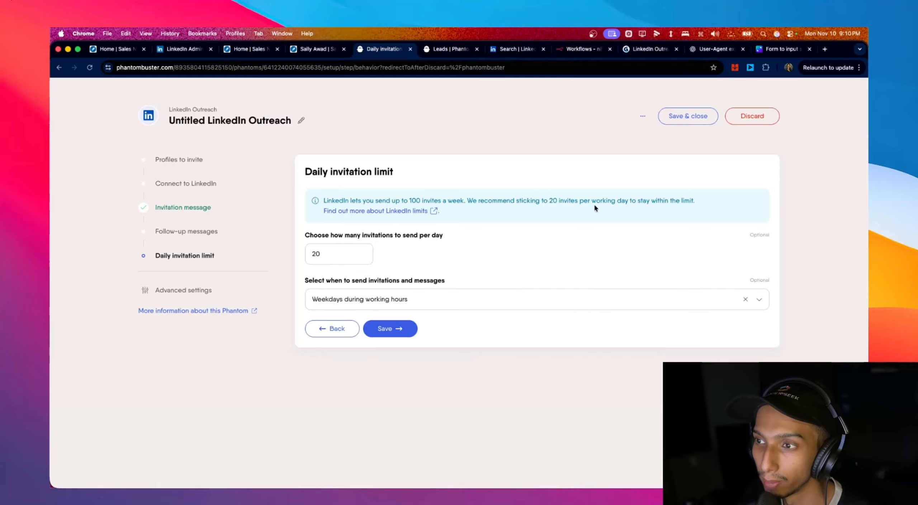
{"action": "left_click", "coordinate": [214, 190]}
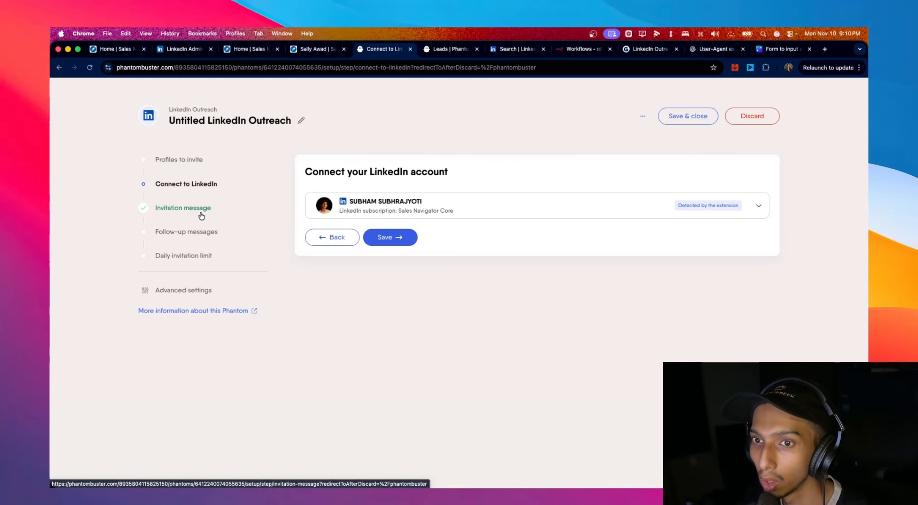
{"action": "left_click", "coordinate": [215, 208]}
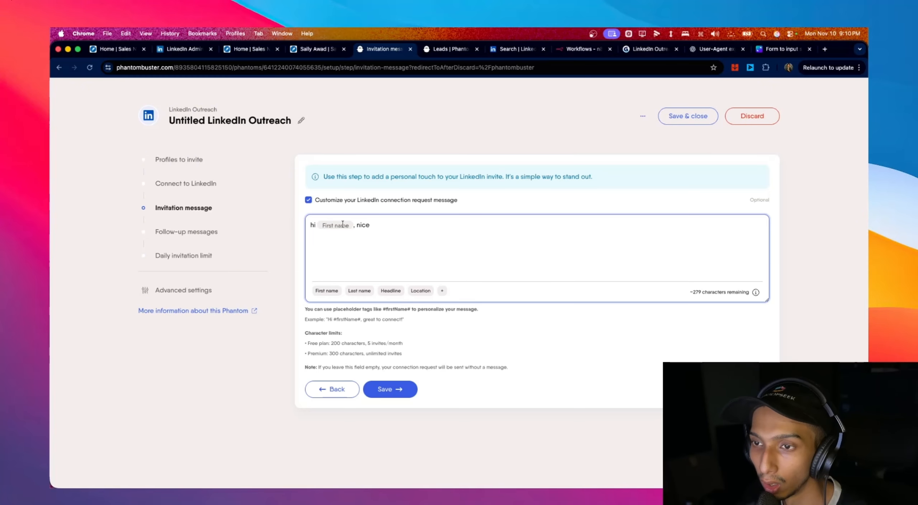
- Preview the extra personalization fields, then switch to the Canva flowchart board
{"action": "left_click", "coordinate": [442, 290]}
{"action": "left_click", "coordinate": [507, 274]}
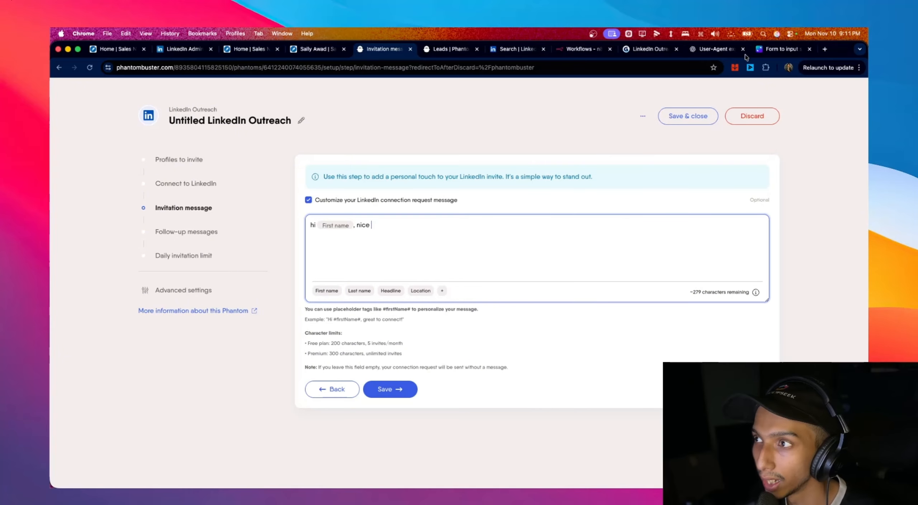
{"action": "left_click", "coordinate": [776, 49]}
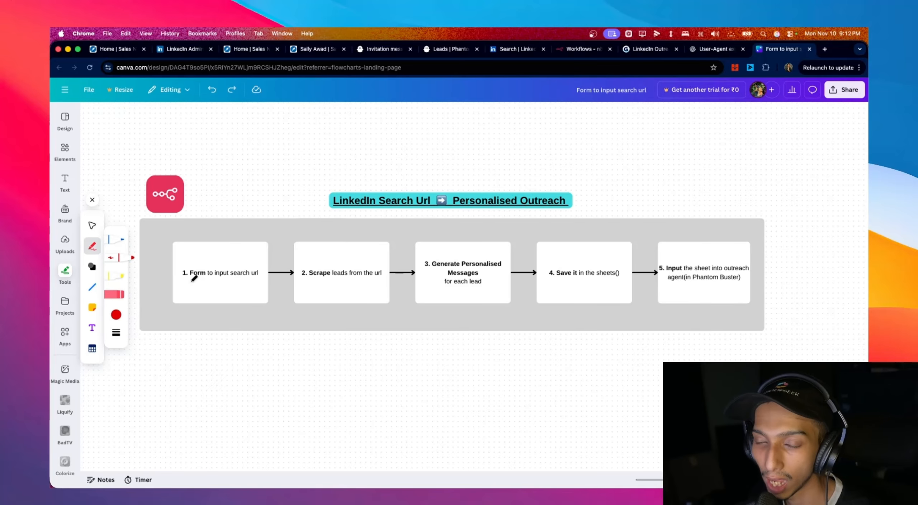
- Draw red underlines under the form, scrape, for each lead, Save it in the sheets and step 5 texts
{"action": "left_click_drag", "start_coordinate": [186, 283], "coordinate": [250, 285]}
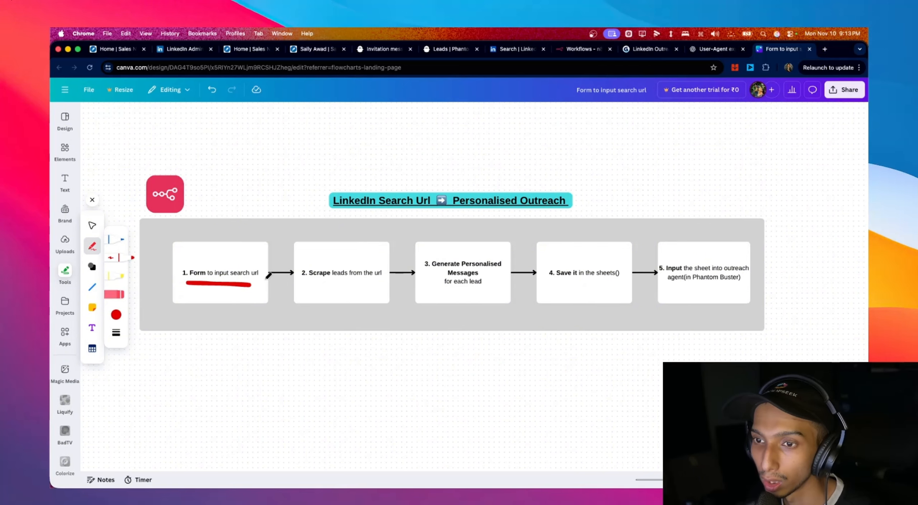
{"action": "left_click_drag", "start_coordinate": [306, 281], "coordinate": [369, 283]}
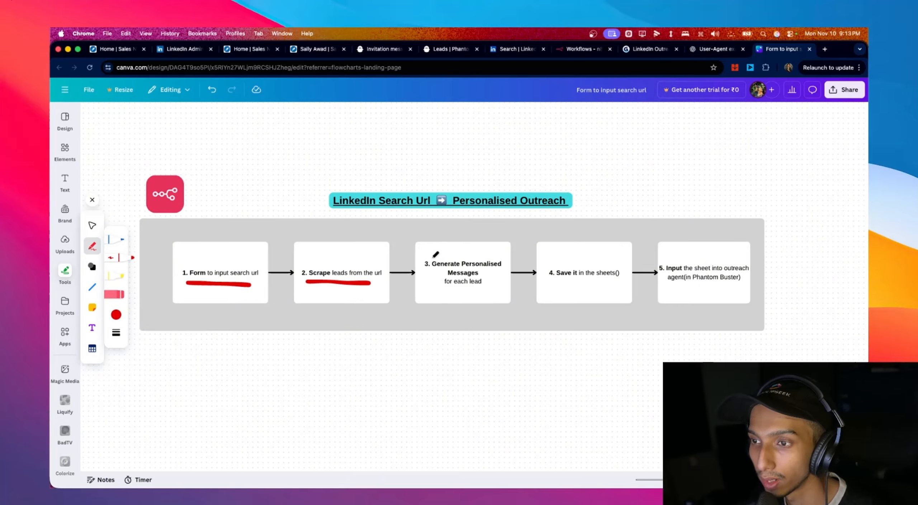
{"action": "left_click_drag", "start_coordinate": [441, 293], "coordinate": [483, 292]}
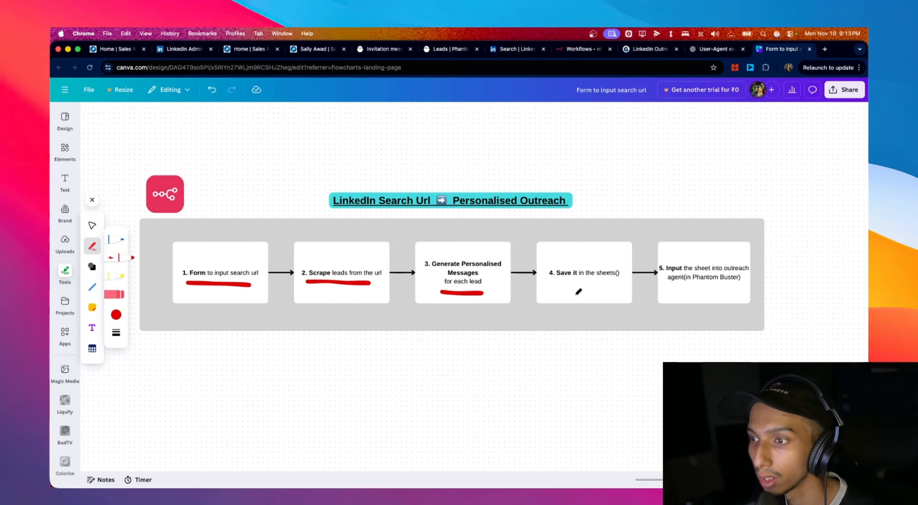
{"action": "left_click", "coordinate": [556, 282]}
{"action": "left_click_drag", "start_coordinate": [556, 283], "coordinate": [613, 284]}
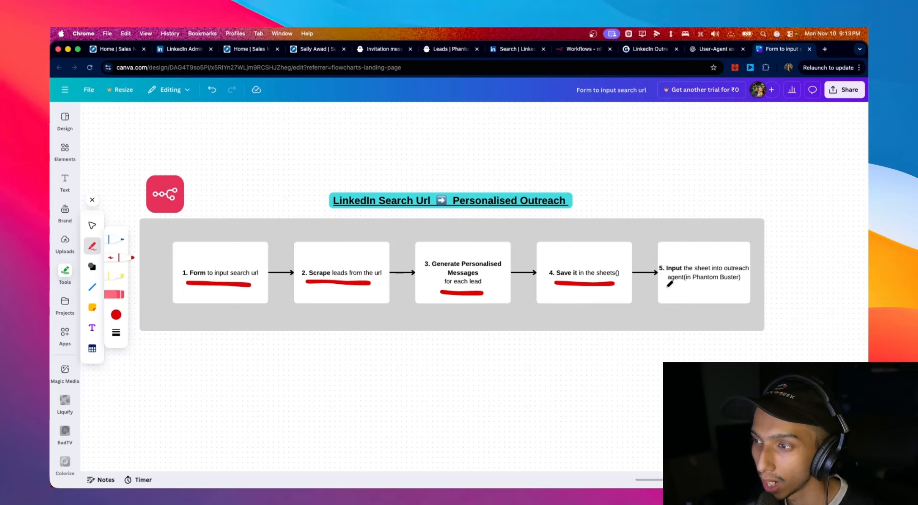
{"action": "left_click_drag", "start_coordinate": [670, 290], "coordinate": [746, 292]}
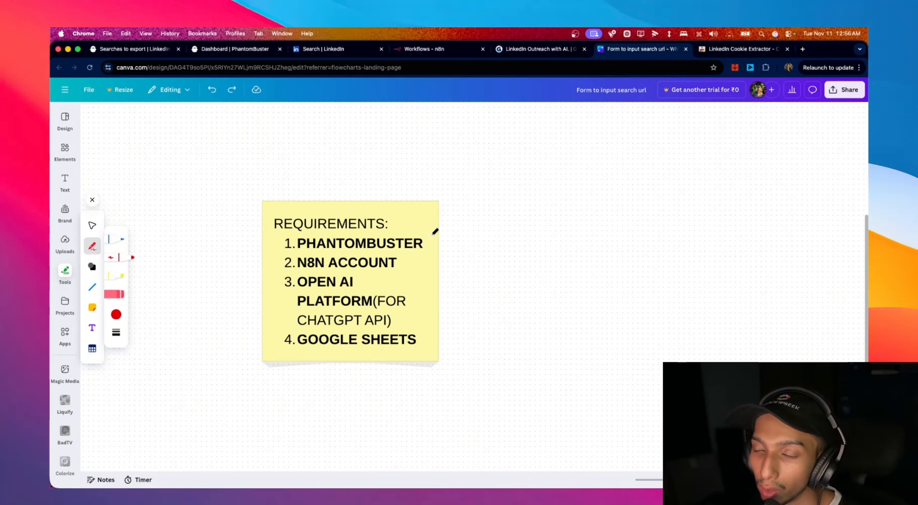
- Tick PHANTOMBUSTER and underline N8N ACCOUNT in red, then open a new Chrome tab
{"action": "mouse_move", "coordinate": [429, 236]}
{"action": "left_mouse_down"}
{"action": "mouse_move", "coordinate": [435, 244]}
{"action": "mouse_move", "coordinate": [508, 225]}
{"action": "left_mouse_up"}
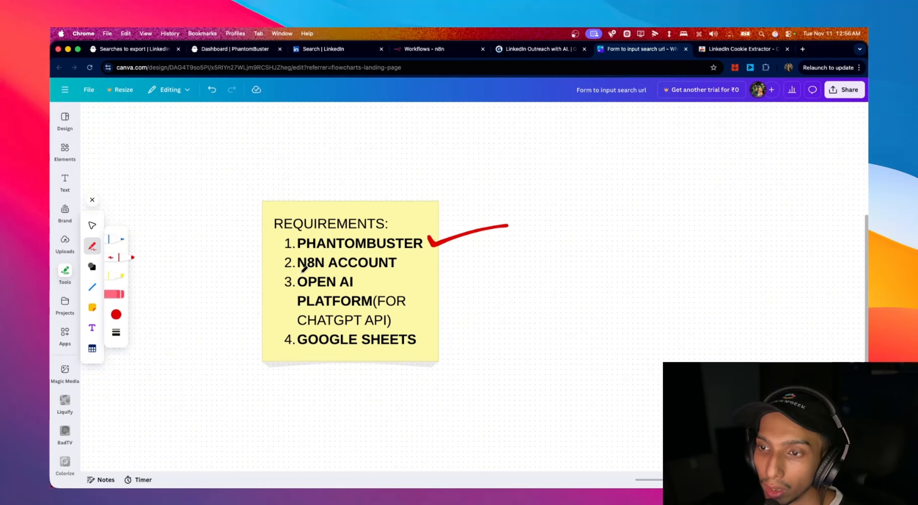
{"action": "mouse_move", "coordinate": [299, 274]}
{"action": "left_mouse_down"}
{"action": "mouse_move", "coordinate": [400, 272]}
{"action": "mouse_move", "coordinate": [513, 242]}
{"action": "left_mouse_up"}
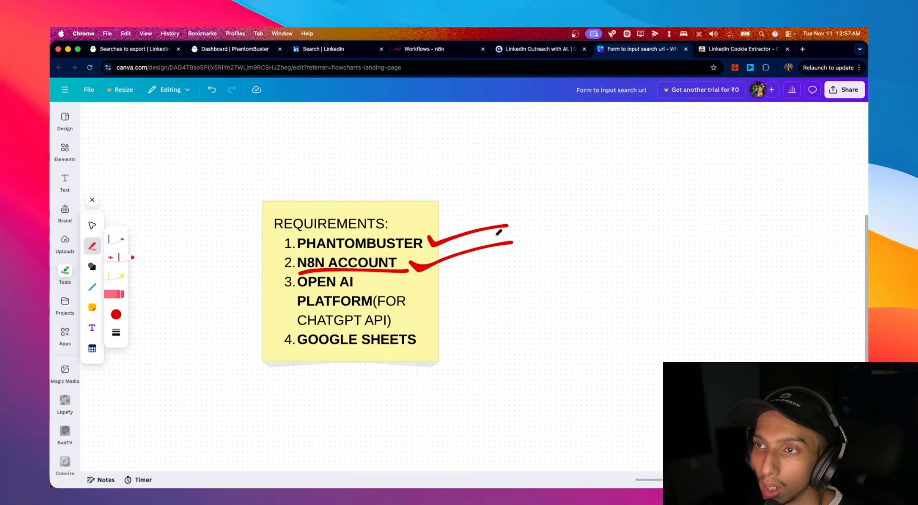
{"action": "left_click", "coordinate": [803, 50]}
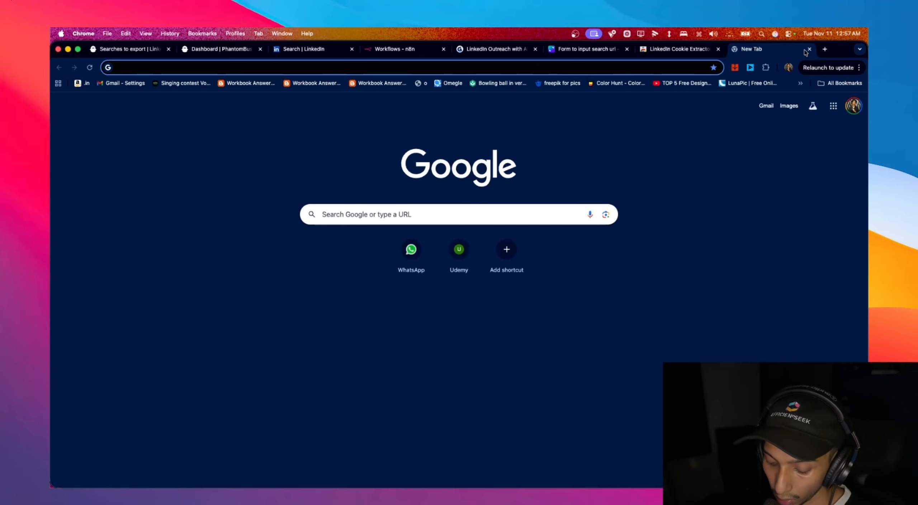
- Search Google for n8n and open the n8n.io homepage from the results
{"action": "type", "text": "n8n]"}
{"action": "key", "text": "Return"}
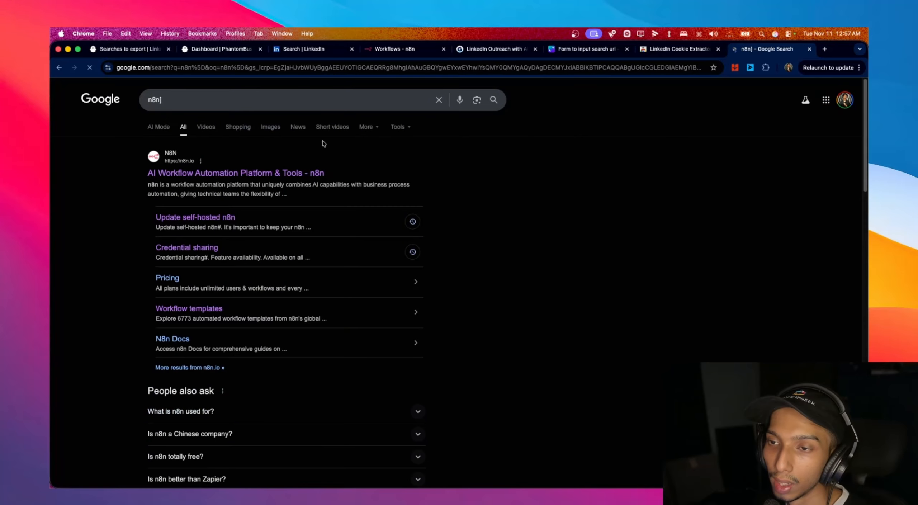
{"action": "left_click", "coordinate": [233, 174]}
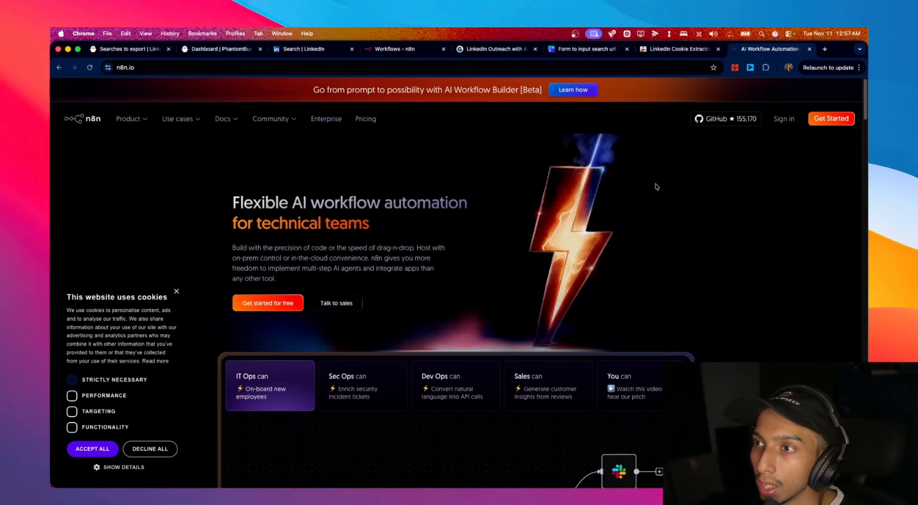
{"action": "scroll", "coordinate": [656, 183], "scroll_direction": "down", "scroll_amount": 2}
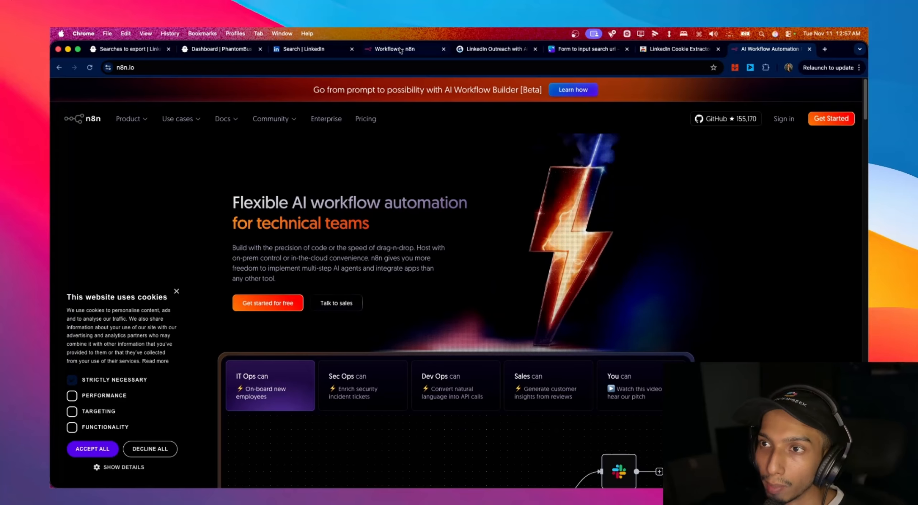
- Underline OPEN AI, PLATFORM and CHATGPT API in red on the Canva requirements note
{"action": "left_click", "coordinate": [309, 50]}
{"action": "left_click", "coordinate": [250, 51]}
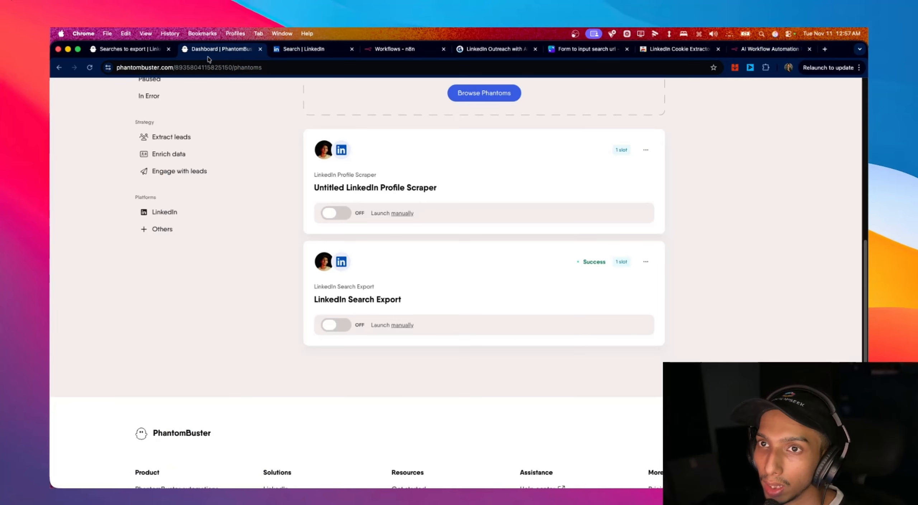
{"action": "left_click", "coordinate": [602, 49]}
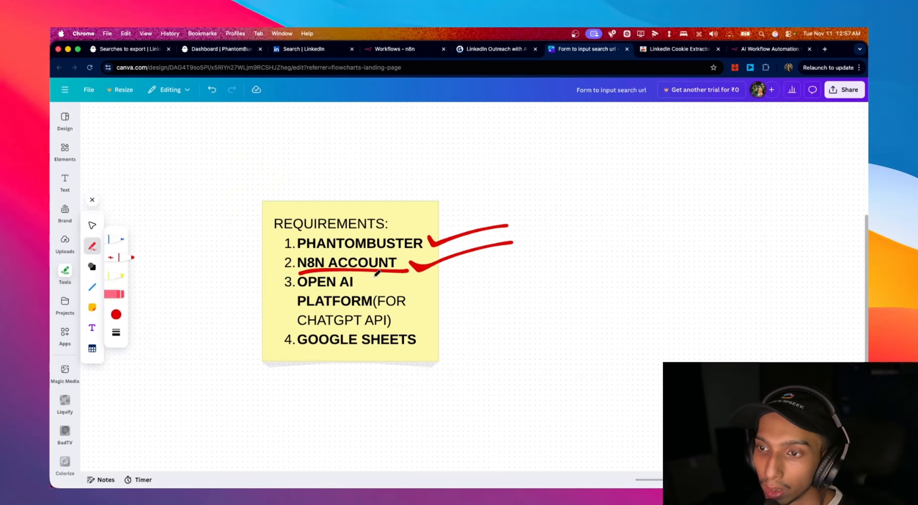
{"action": "left_click_drag", "start_coordinate": [295, 287], "coordinate": [352, 287]}
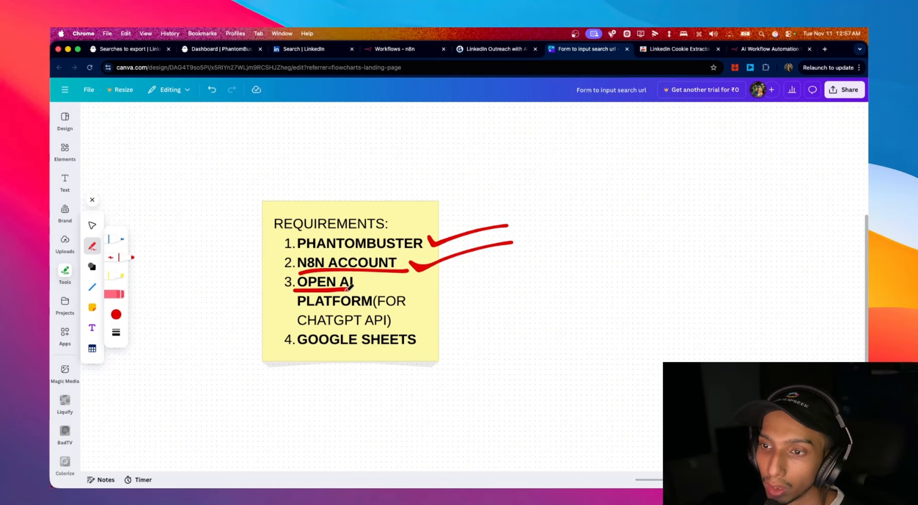
{"action": "left_click_drag", "start_coordinate": [291, 311], "coordinate": [403, 308]}
{"action": "left_click_drag", "start_coordinate": [294, 326], "coordinate": [392, 326]}
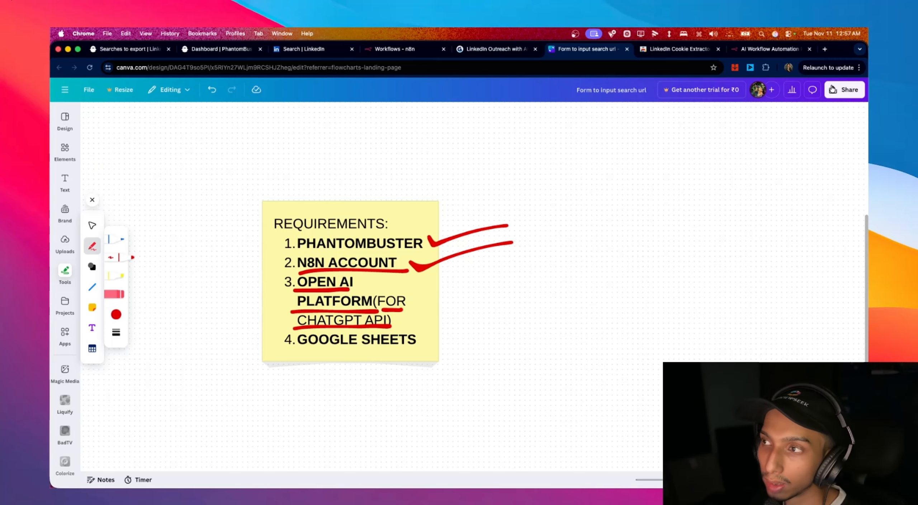
- Search 'open ai platform' in a new tab and open the OpenAI Platform site
{"action": "left_click", "coordinate": [824, 49]}
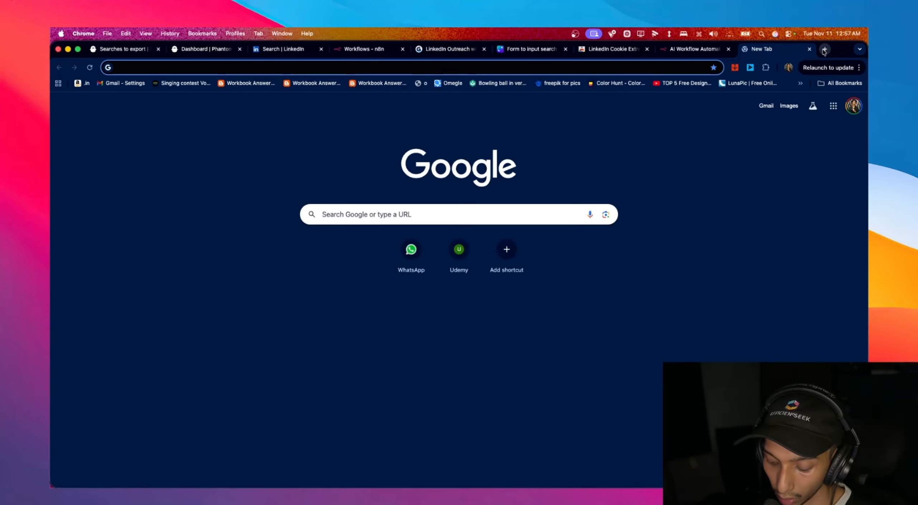
{"action": "type", "text": "open a"}
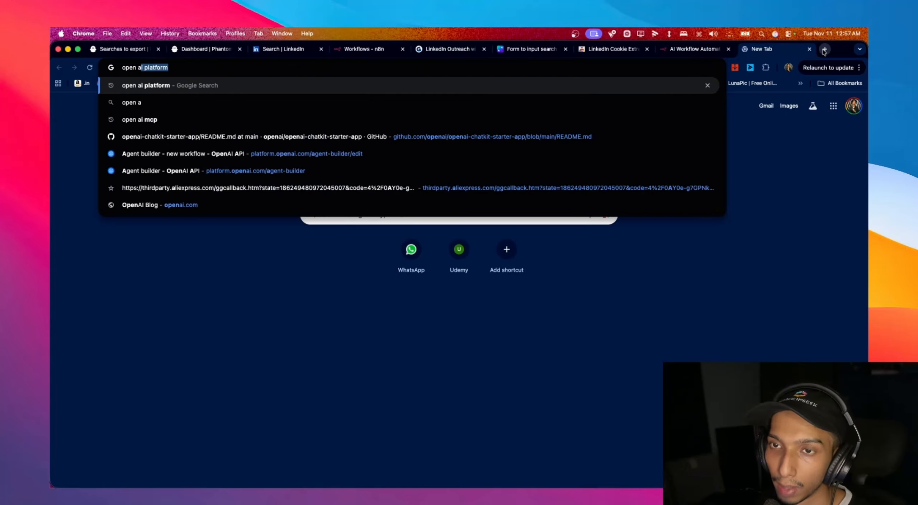
{"action": "key", "text": "Return"}
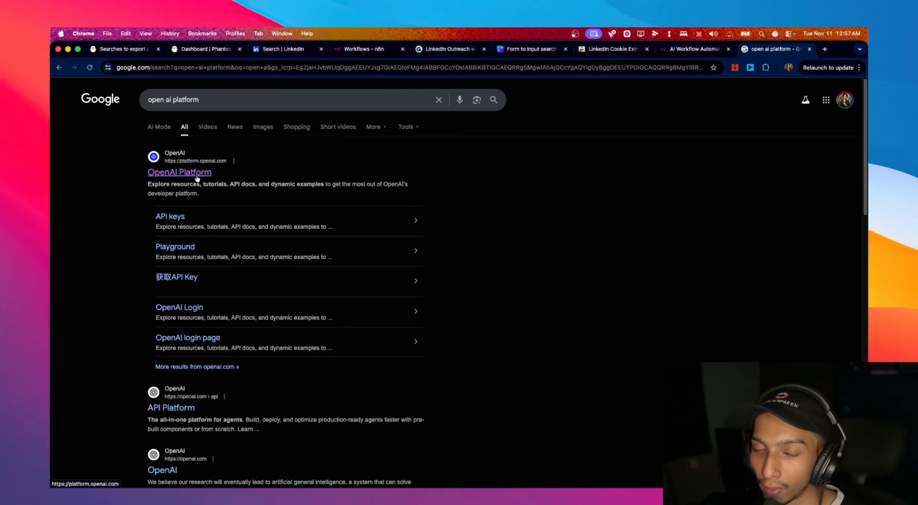
{"action": "left_click", "coordinate": [197, 177]}
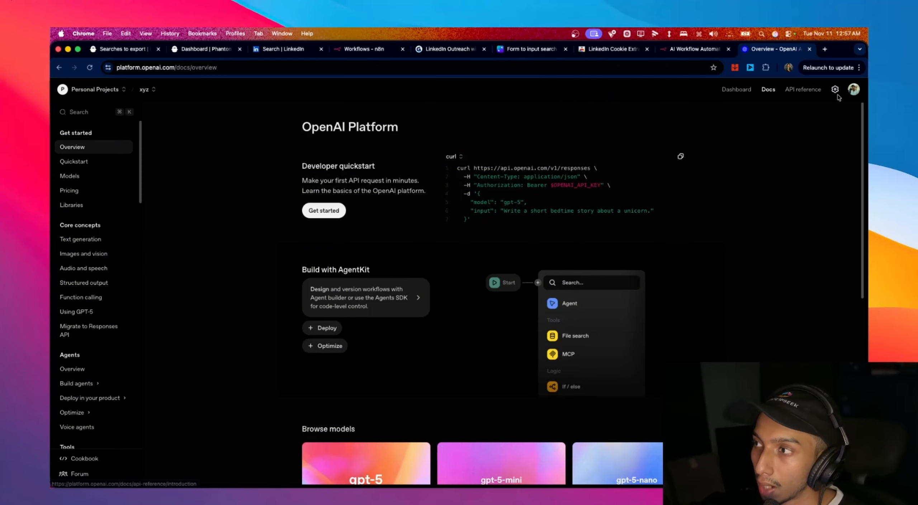
- Go to the organization's Billing settings and highlight the -$1.02 credit balance
{"action": "left_click", "coordinate": [835, 90]}
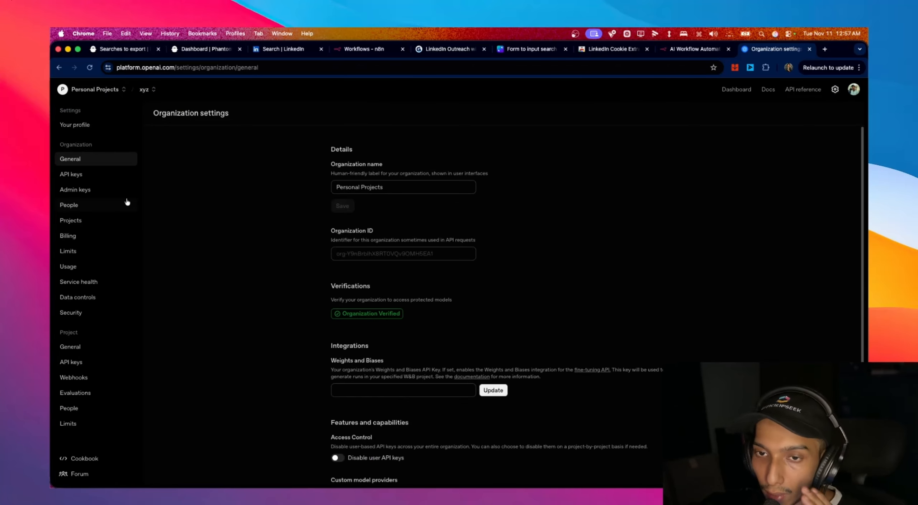
{"action": "left_click", "coordinate": [93, 235]}
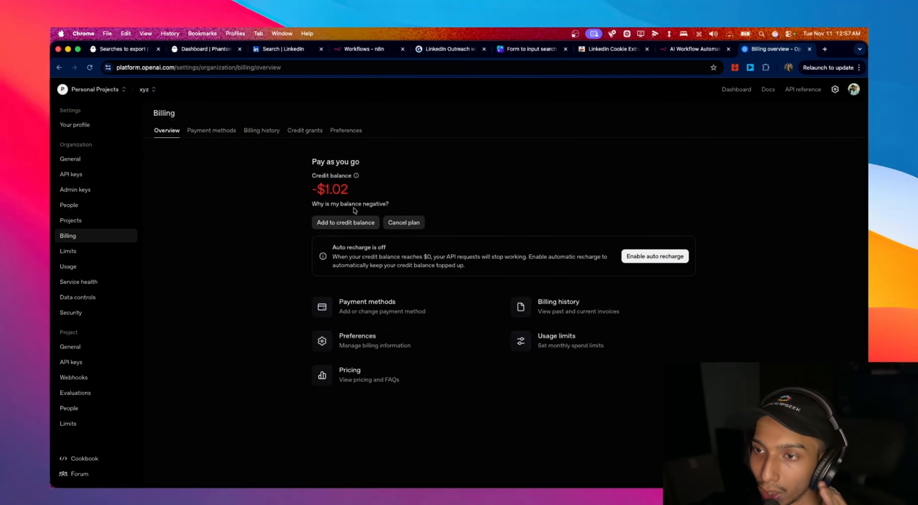
{"action": "left_click_drag", "start_coordinate": [312, 189], "coordinate": [353, 189]}
{"action": "left_click", "coordinate": [433, 189]}
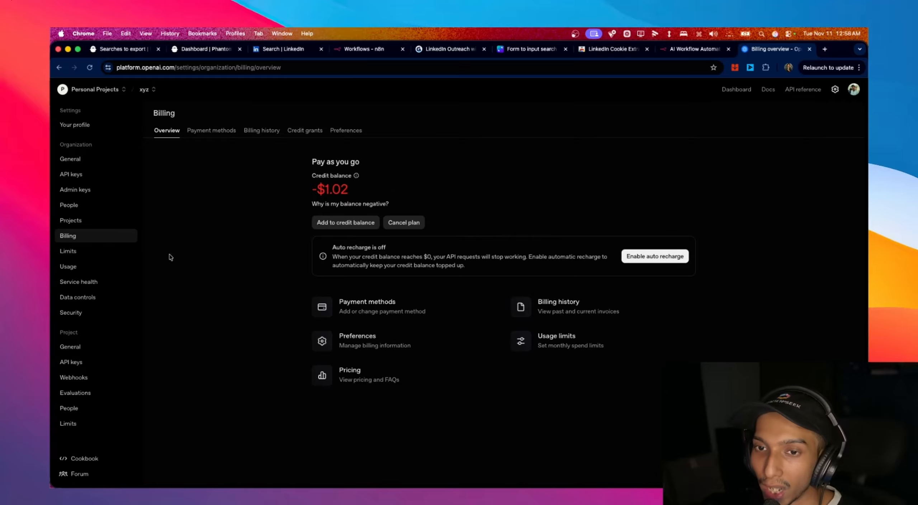
- Create a new project secret API key named 'abc 1232323'
{"action": "left_click", "coordinate": [103, 362]}
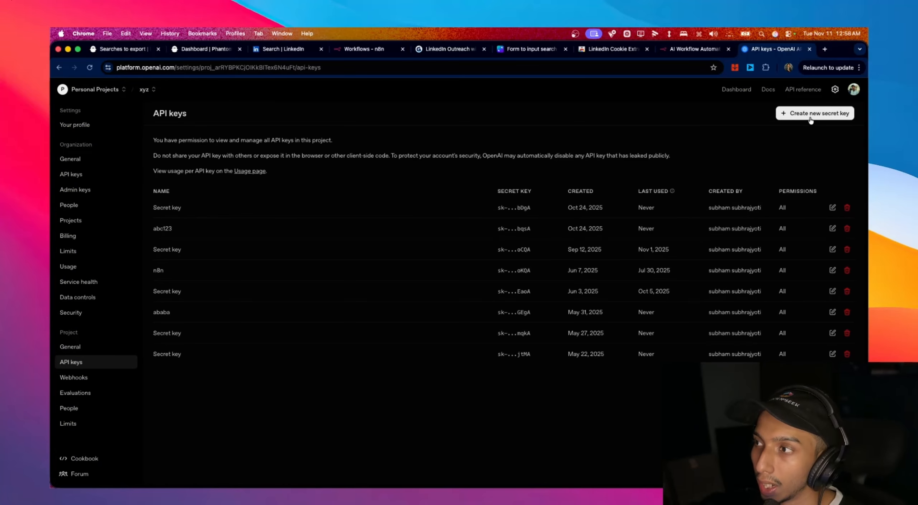
{"action": "left_click", "coordinate": [810, 114]}
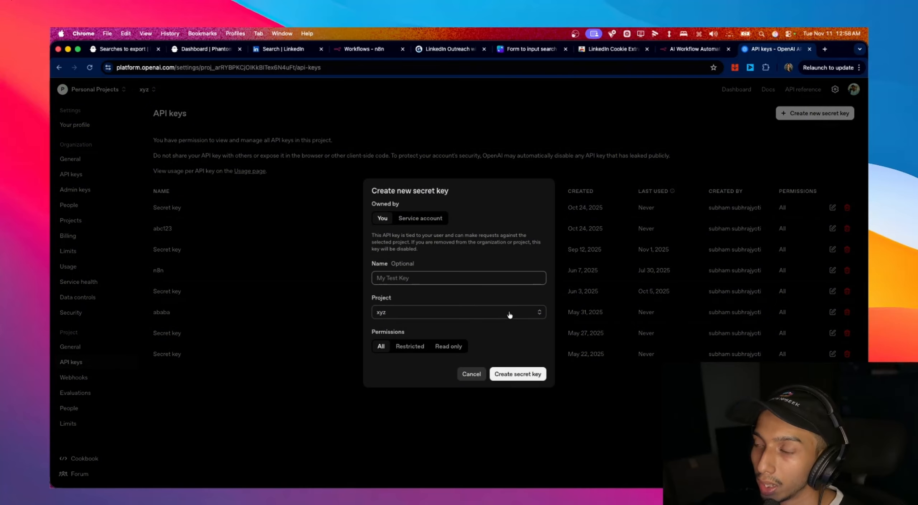
{"action": "type", "text": "abc"}
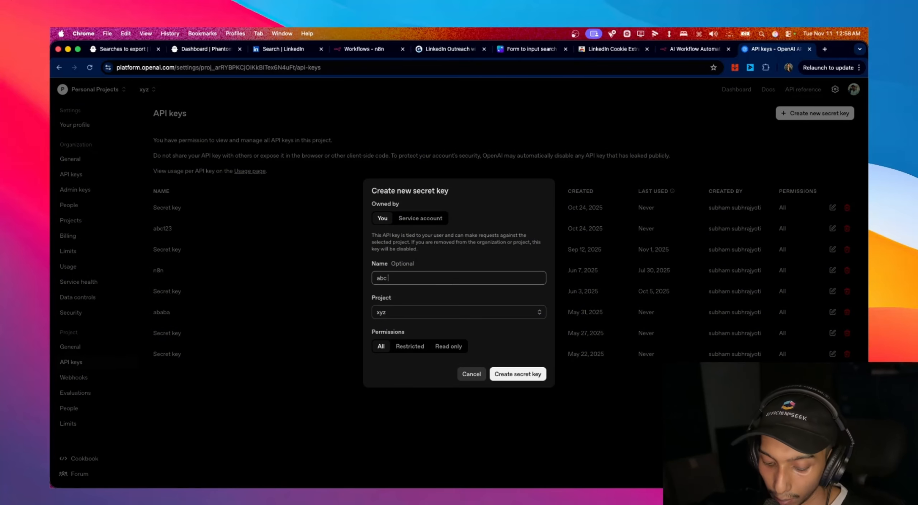
{"action": "type", "text": " 1232323"}
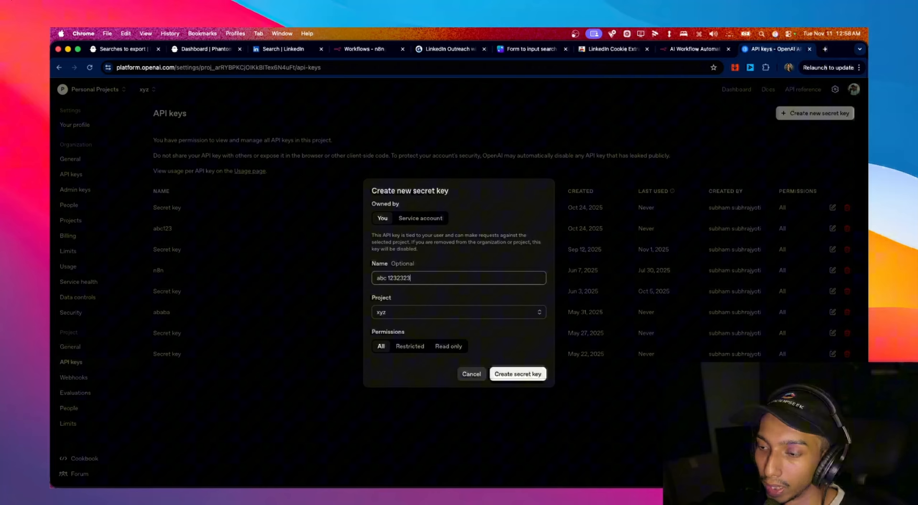
{"action": "left_click", "coordinate": [516, 377]}
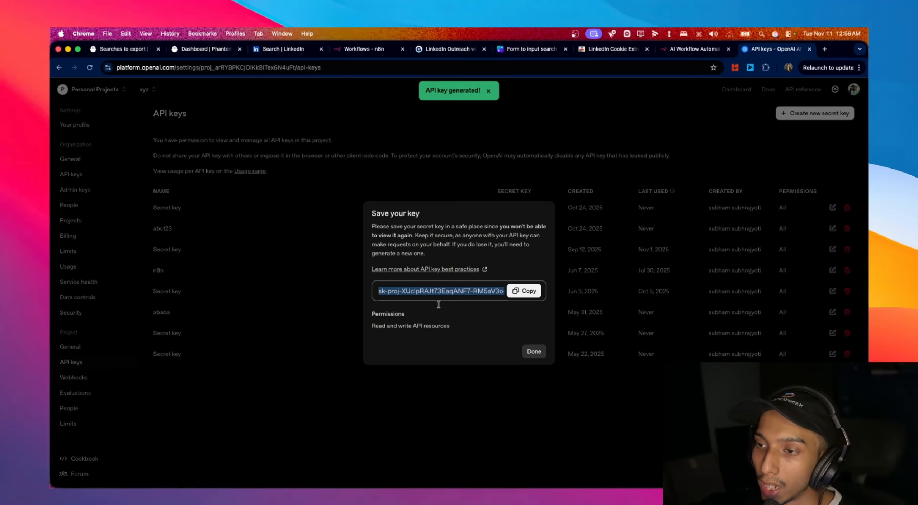
- Copy the generated secret key and return to the Canva requirements note
{"action": "left_click", "coordinate": [513, 292]}
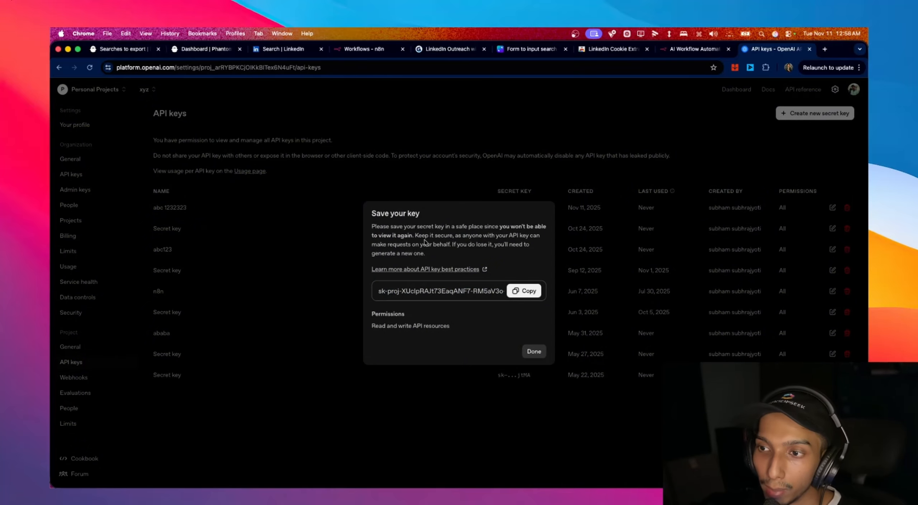
{"action": "left_click", "coordinate": [524, 291]}
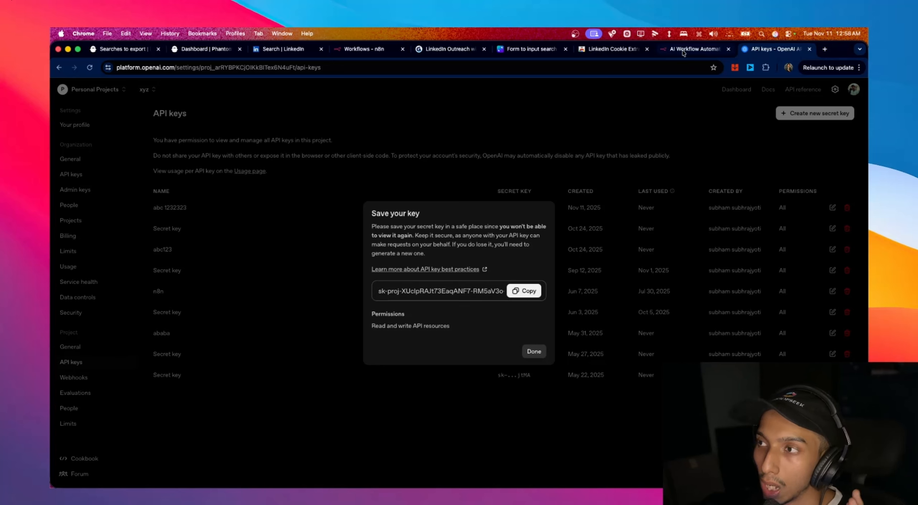
{"action": "left_click", "coordinate": [530, 49]}
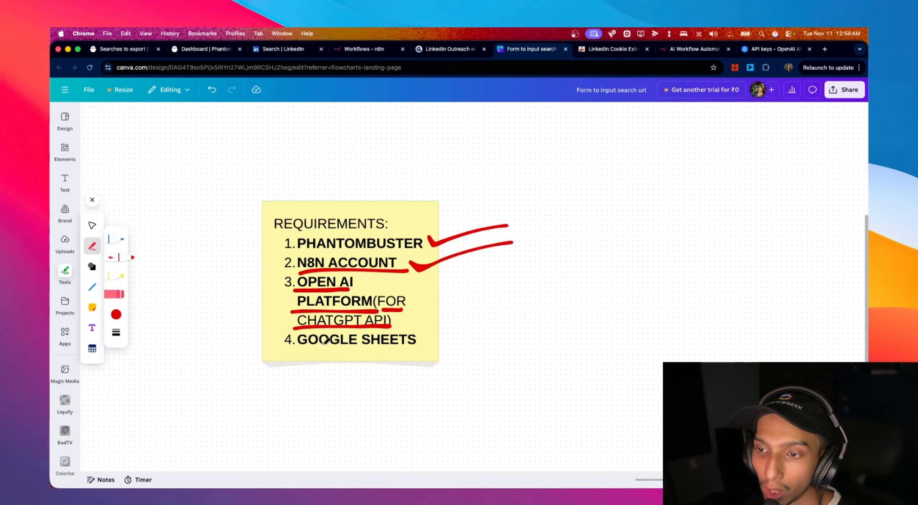
- Underline GOOGLE SHEETS and draw red check marks beside the last two requirements
{"action": "mouse_move", "coordinate": [293, 351]}
{"action": "left_mouse_down"}
{"action": "mouse_move", "coordinate": [435, 354]}
{"action": "mouse_move", "coordinate": [514, 325]}
{"action": "left_mouse_up"}
{"action": "left_click_drag", "start_coordinate": [412, 301], "coordinate": [551, 281]}
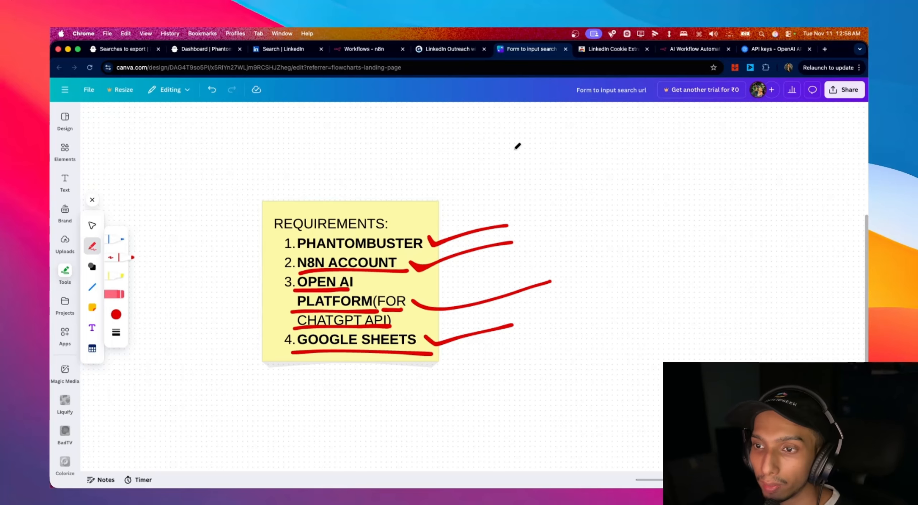
{"action": "left_click", "coordinate": [356, 51]}
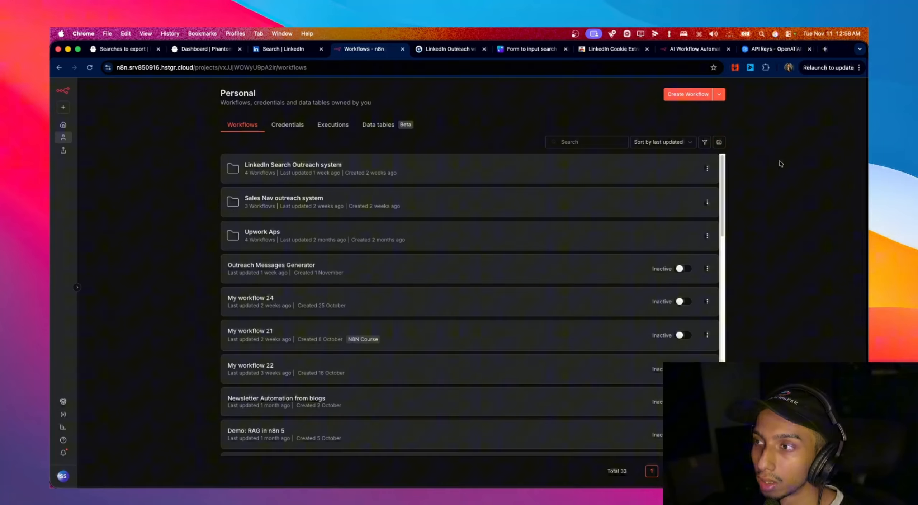
- Create the folder 'linkedin search url outreach' and start an empty My workflow 27 inside it
{"action": "left_click", "coordinate": [720, 142]}
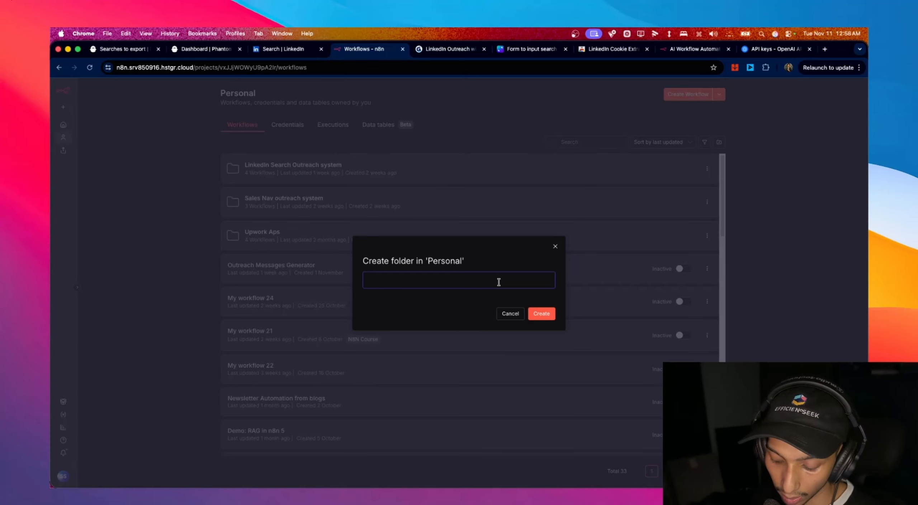
{"action": "type", "text": "linkedin sea"}
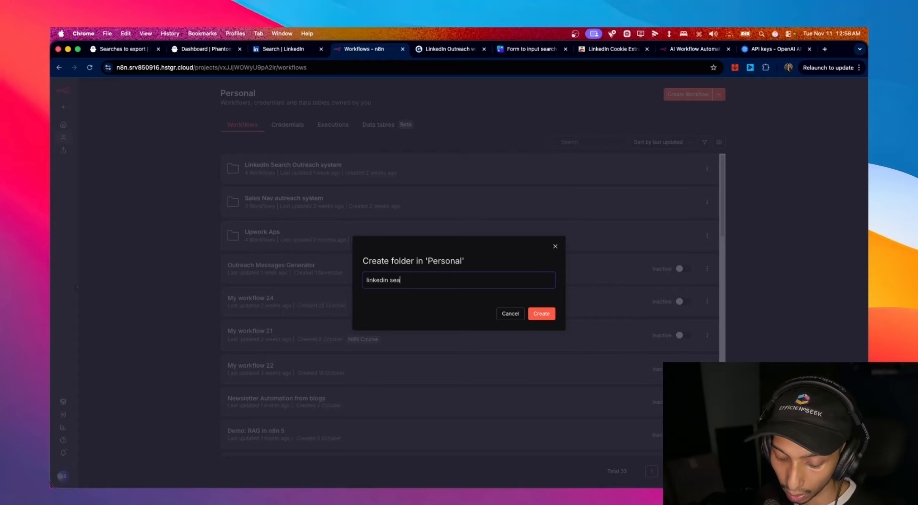
{"action": "type", "text": "rch url ou"}
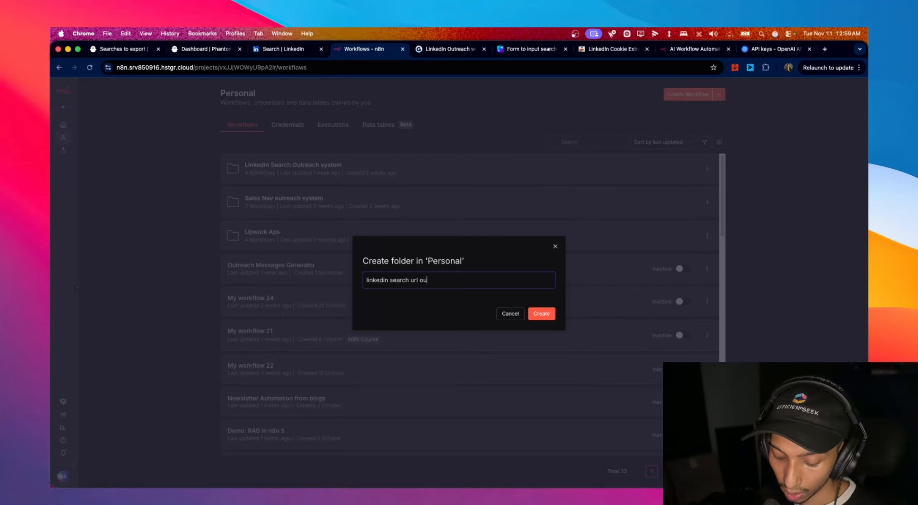
{"action": "type", "text": "treach"}
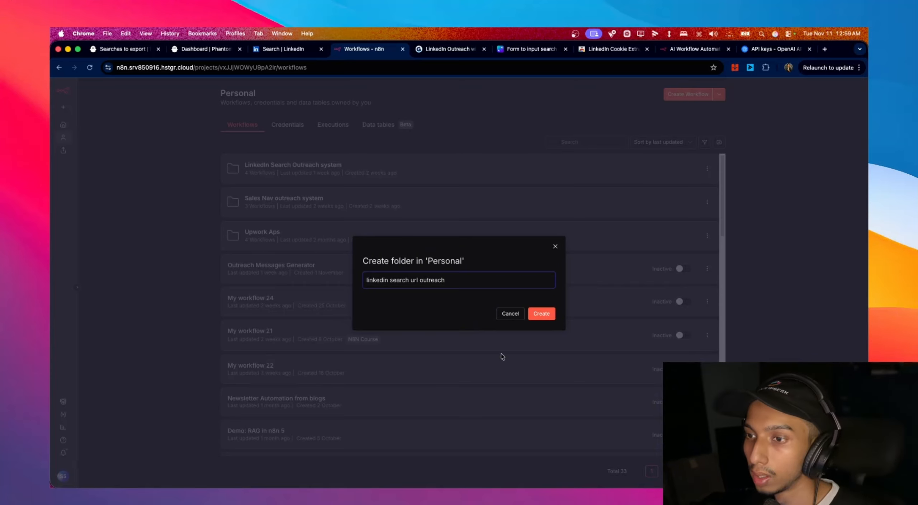
{"action": "left_click", "coordinate": [538, 314]}
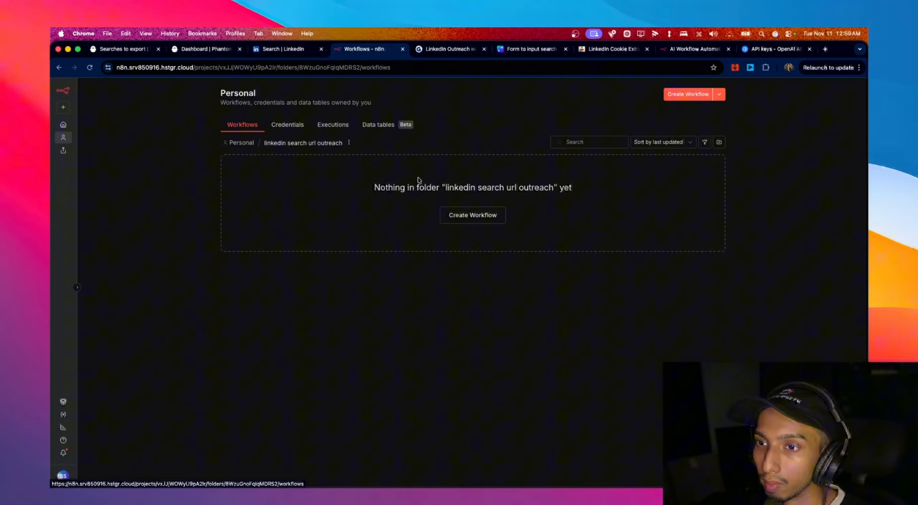
{"action": "left_click", "coordinate": [477, 215]}
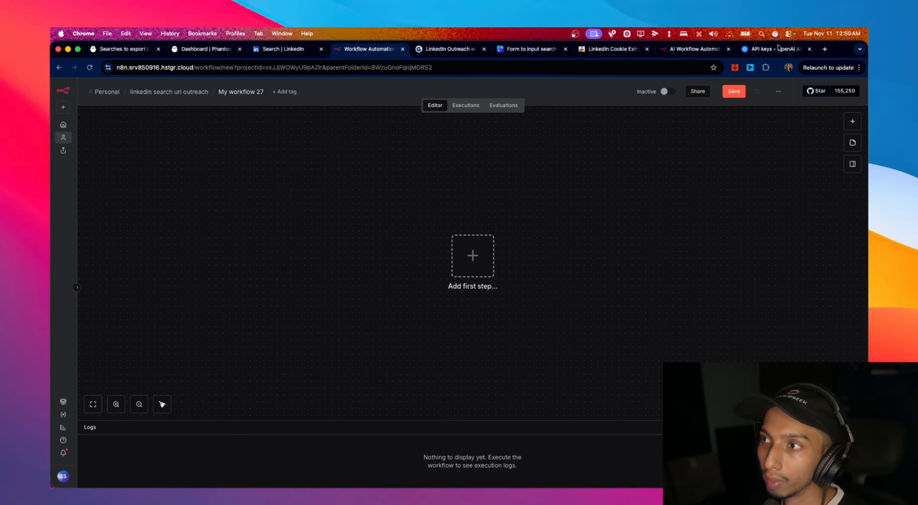
- Review the outreach flowchart on the Canva board
{"action": "left_click", "coordinate": [524, 51]}
{"action": "scroll", "coordinate": [483, 158], "scroll_direction": "up", "scroll_amount": 7}
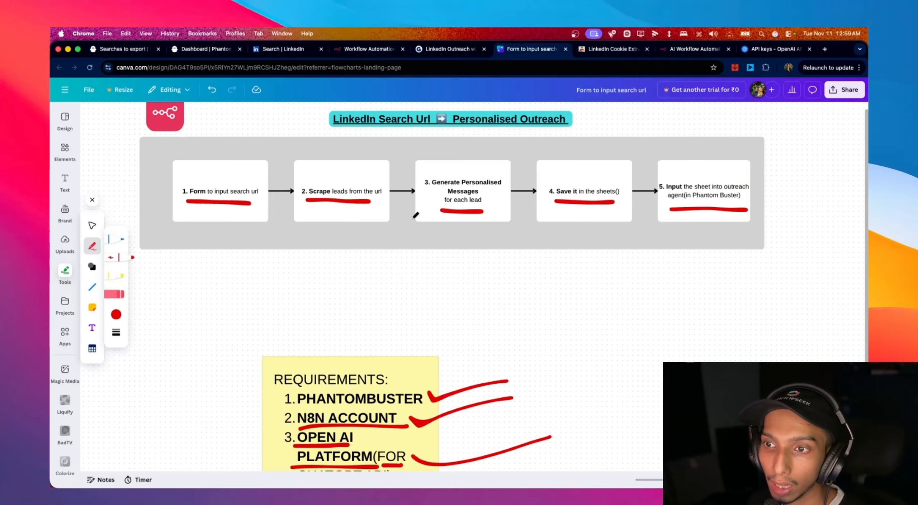
{"action": "scroll", "coordinate": [205, 232], "scroll_direction": "down", "scroll_amount": 2}
{"action": "scroll", "coordinate": [205, 237], "scroll_direction": "up", "scroll_amount": 2}
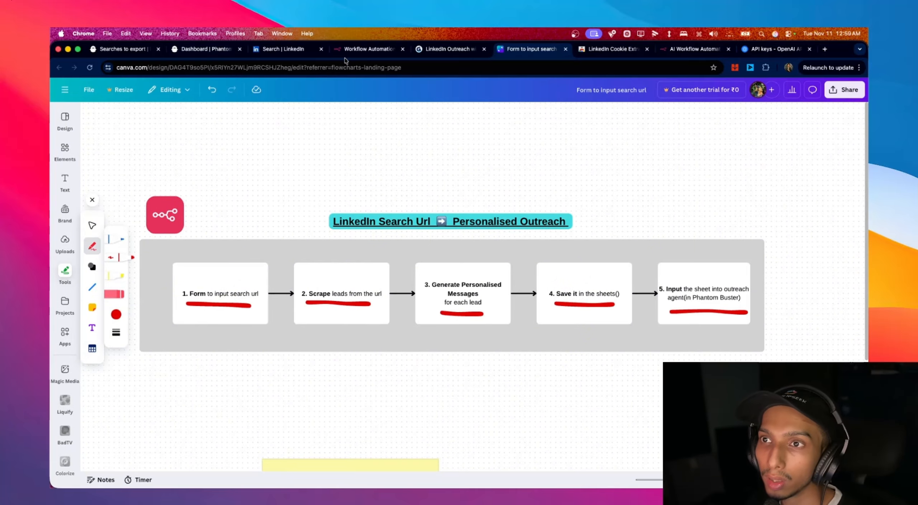
- Add an n8n Form 'On new n8n Form event' trigger as the workflow's first step
{"action": "left_click", "coordinate": [362, 49]}
{"action": "left_click", "coordinate": [471, 250]}
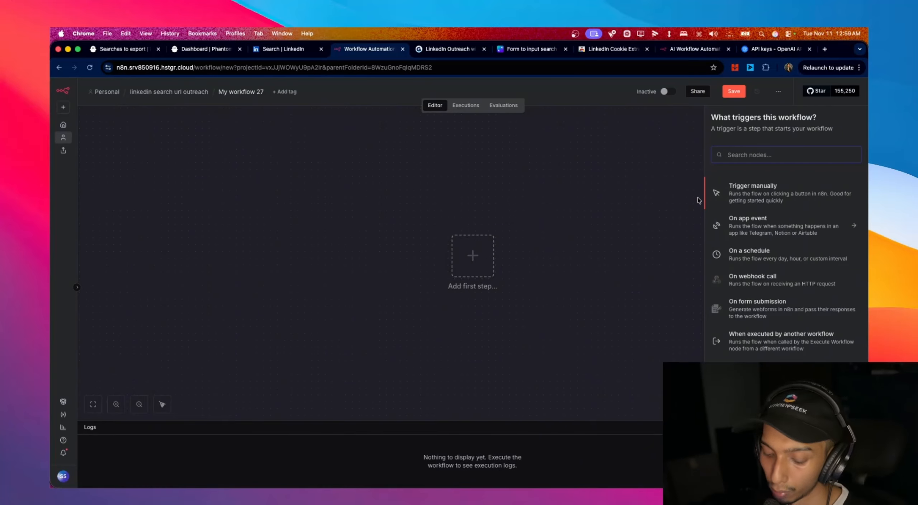
{"action": "type", "text": "form"}
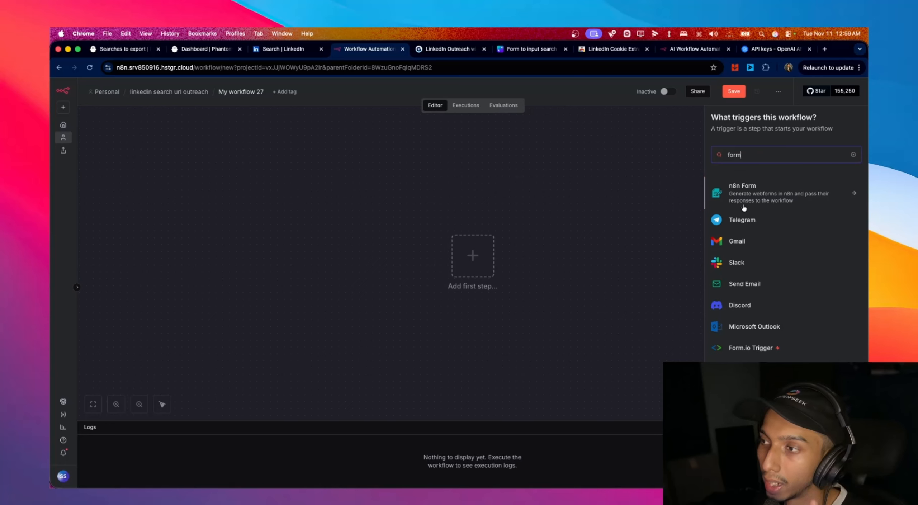
{"action": "left_click", "coordinate": [745, 204]}
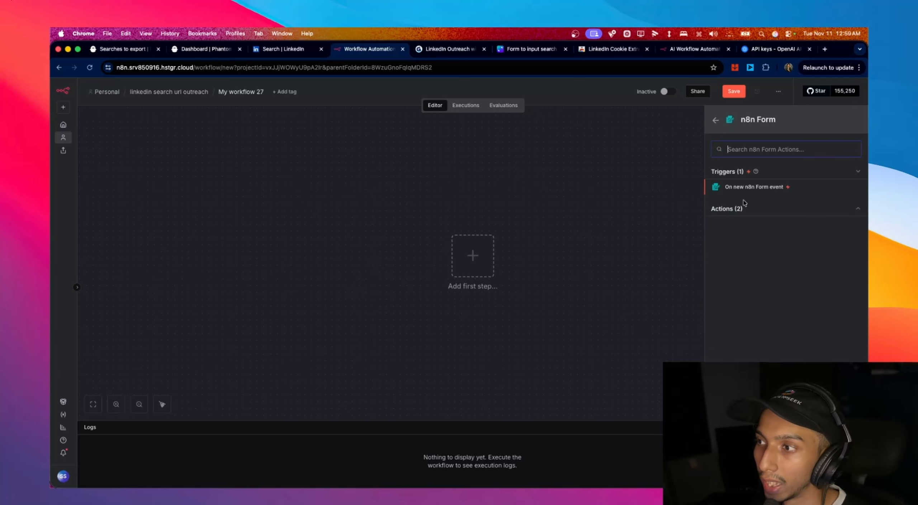
{"action": "left_click", "coordinate": [768, 192]}
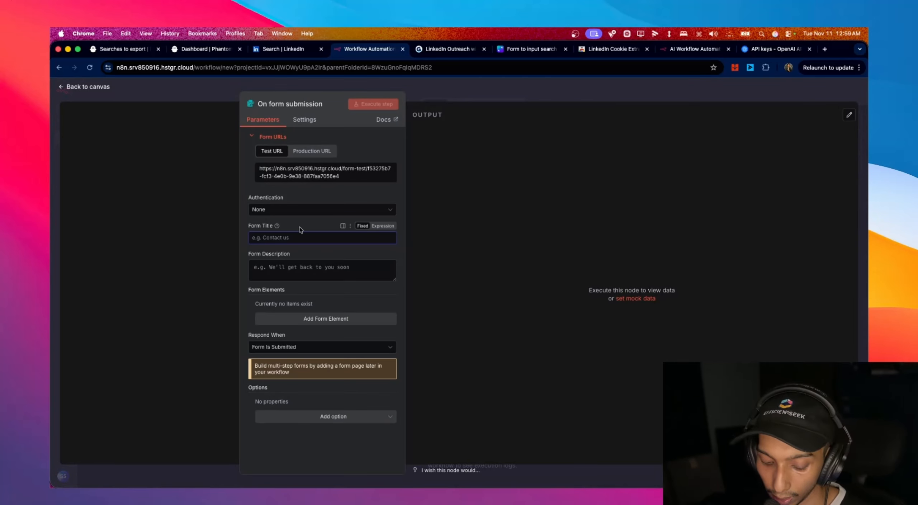
- Give the form trigger the title 'linkedin search url outreach' and a description
{"action": "type", "text": "linekdi"}
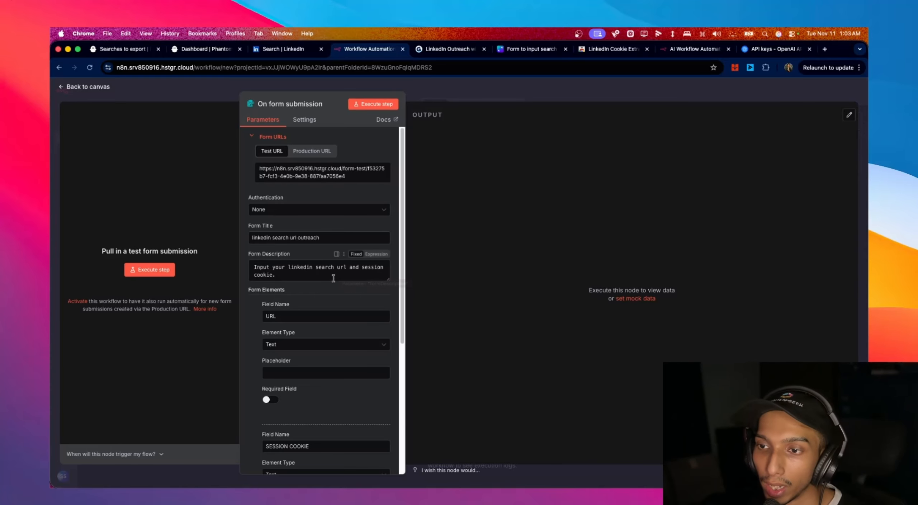
{"action": "scroll", "coordinate": [323, 287], "scroll_direction": "down", "scroll_amount": 5}
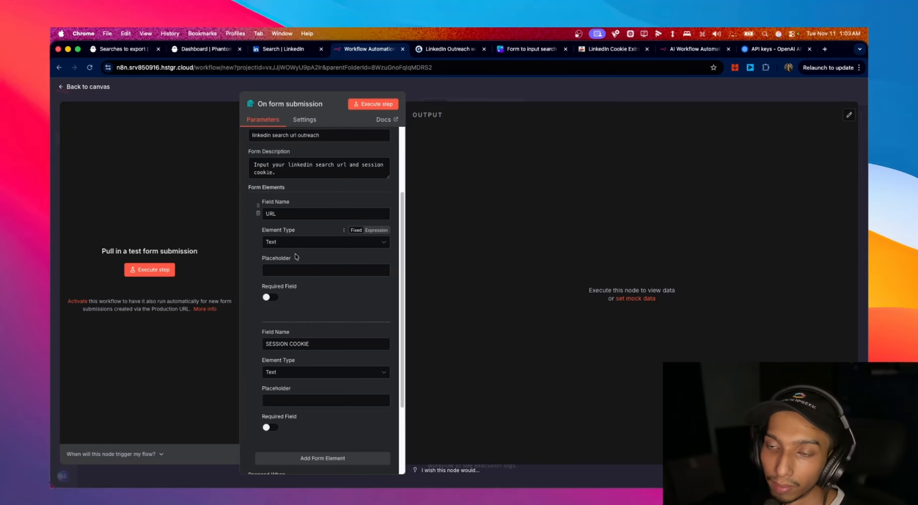
{"action": "scroll", "coordinate": [297, 258], "scroll_direction": "down", "scroll_amount": 3}
{"action": "scroll", "coordinate": [297, 258], "scroll_direction": "up", "scroll_amount": 3}
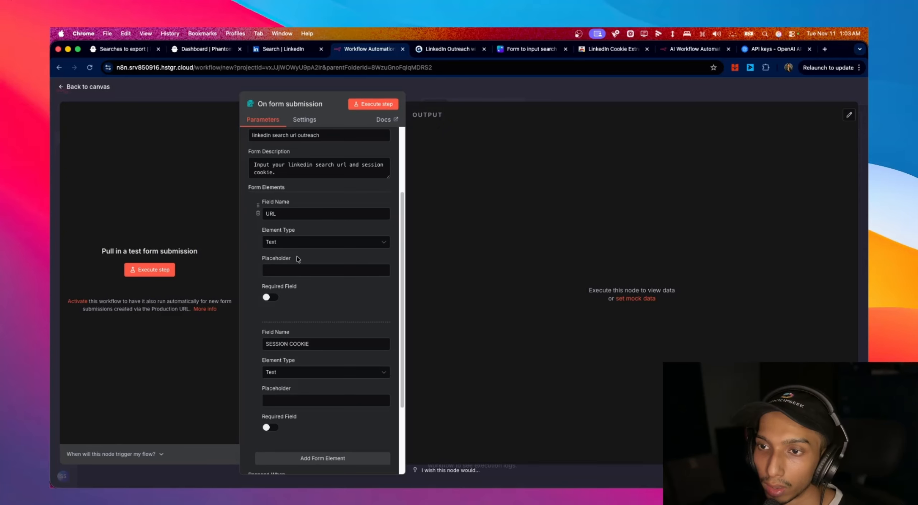
- Add two text form fields named URL and SESSION COOKIE
{"action": "double_click", "coordinate": [271, 214]}
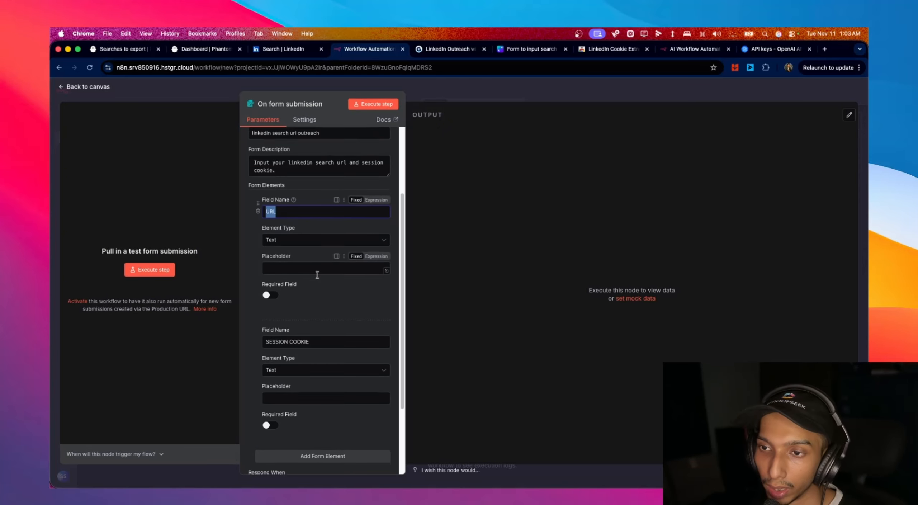
{"action": "scroll", "coordinate": [317, 275], "scroll_direction": "down", "scroll_amount": 3}
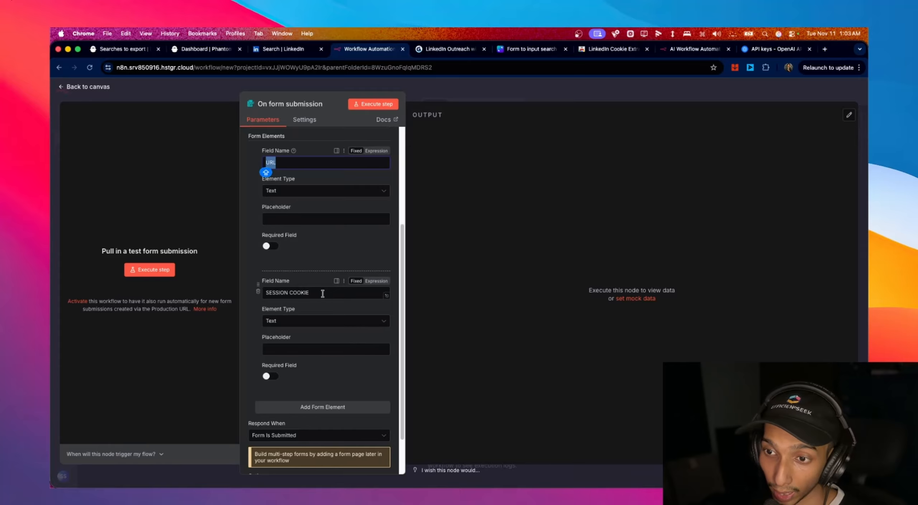
{"action": "triple_click", "coordinate": [323, 293]}
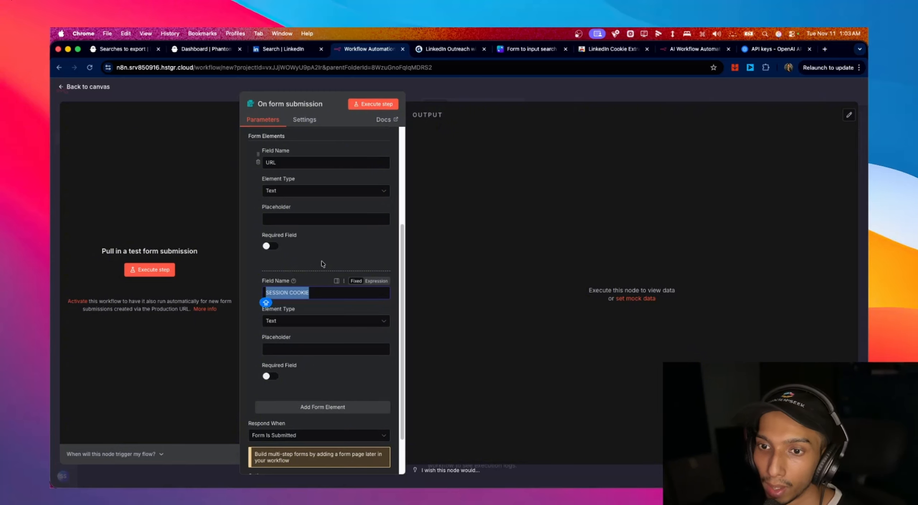
{"action": "scroll", "coordinate": [323, 264], "scroll_direction": "down", "scroll_amount": 3}
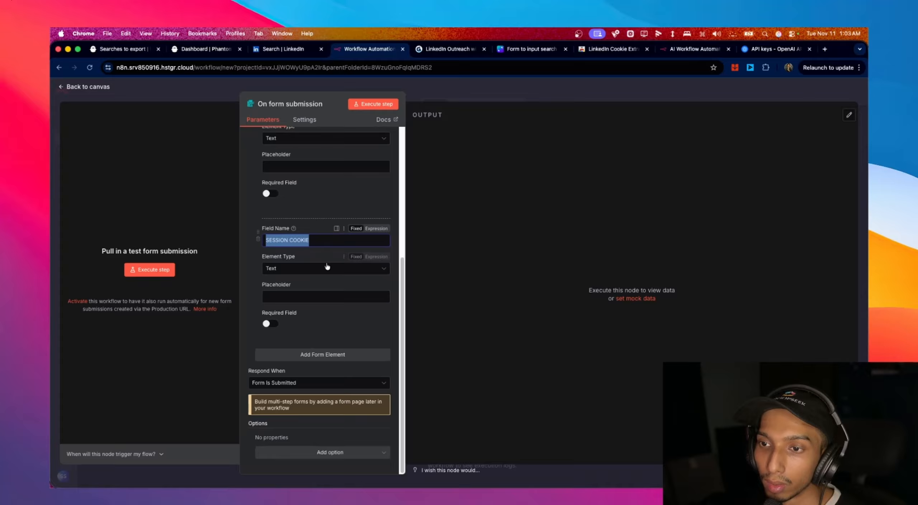
{"action": "double_click", "coordinate": [303, 241]}
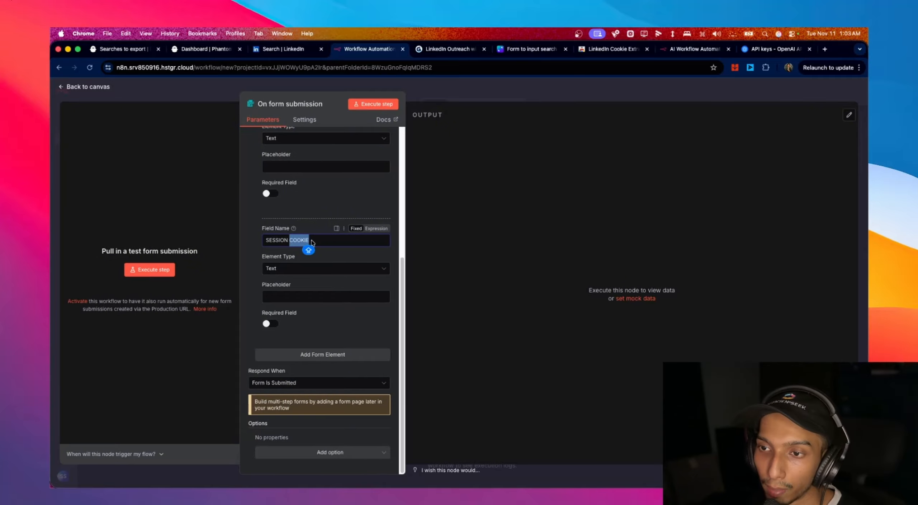
{"action": "triple_click", "coordinate": [325, 243]}
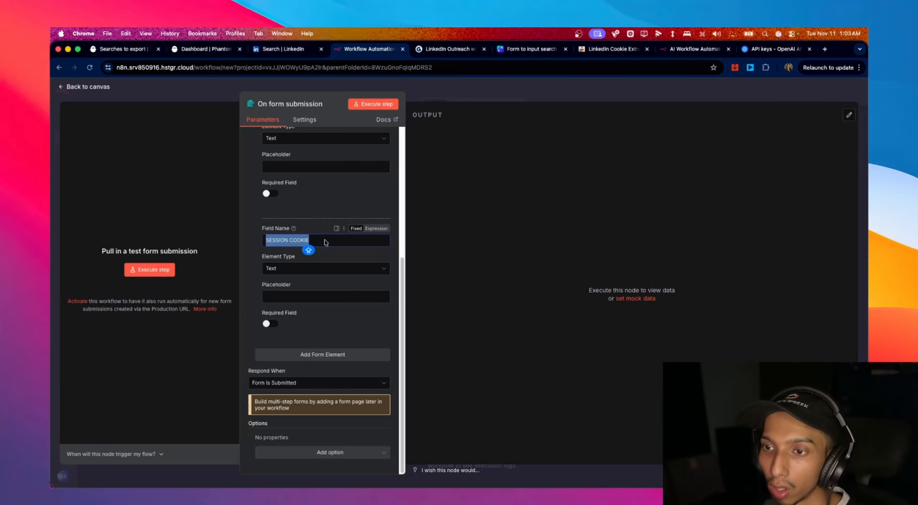
{"action": "left_click", "coordinate": [610, 49]}
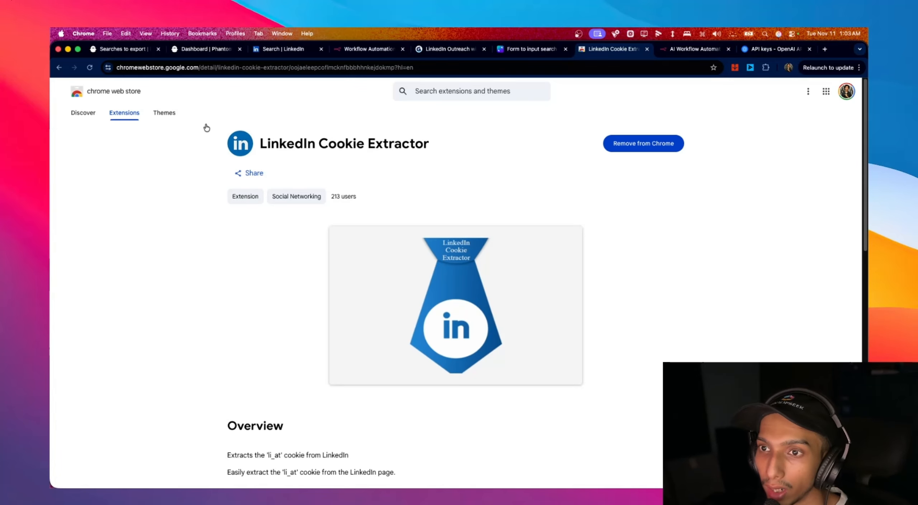
- Pin the LinkedIn Cookie Extractor extension in Chrome from the LinkedIn 'coo' search results
{"action": "left_click_drag", "start_coordinate": [259, 145], "coordinate": [470, 152]}
{"action": "left_click_drag", "start_coordinate": [260, 145], "coordinate": [427, 148]}
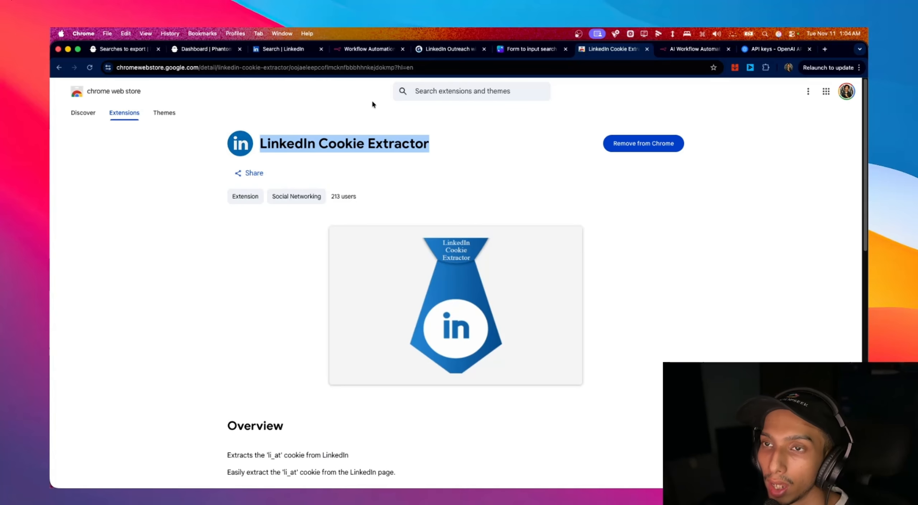
{"action": "left_click", "coordinate": [293, 52]}
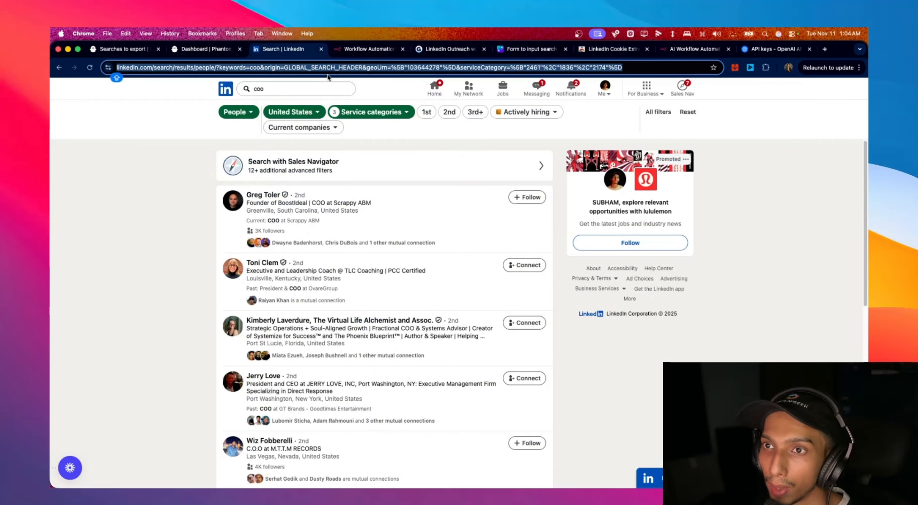
{"action": "left_click", "coordinate": [765, 67]}
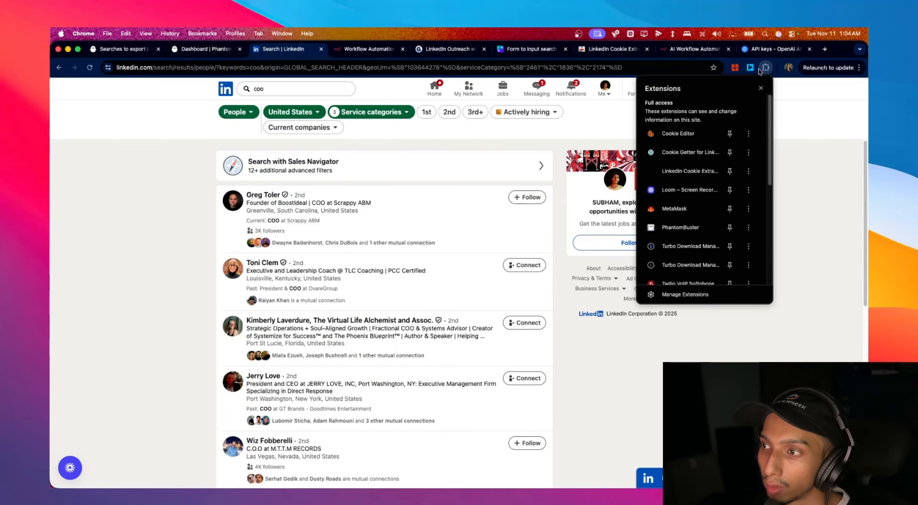
{"action": "left_click", "coordinate": [696, 178]}
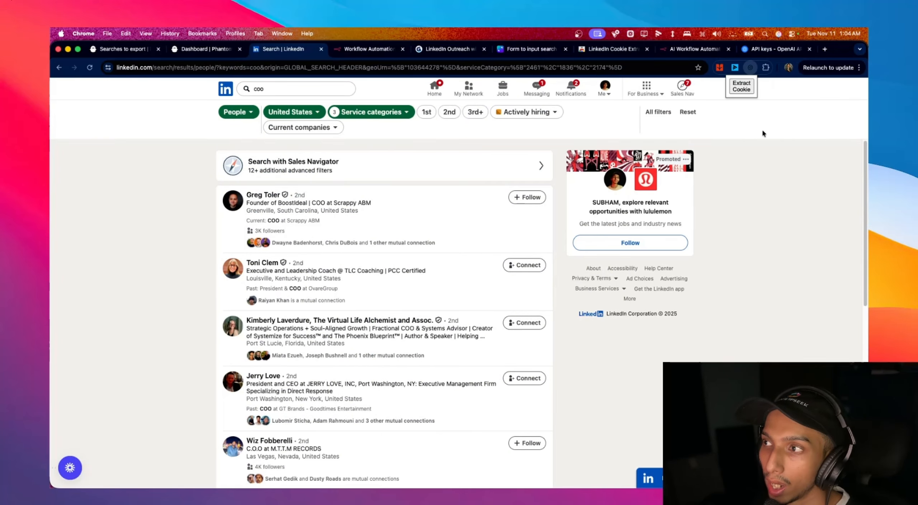
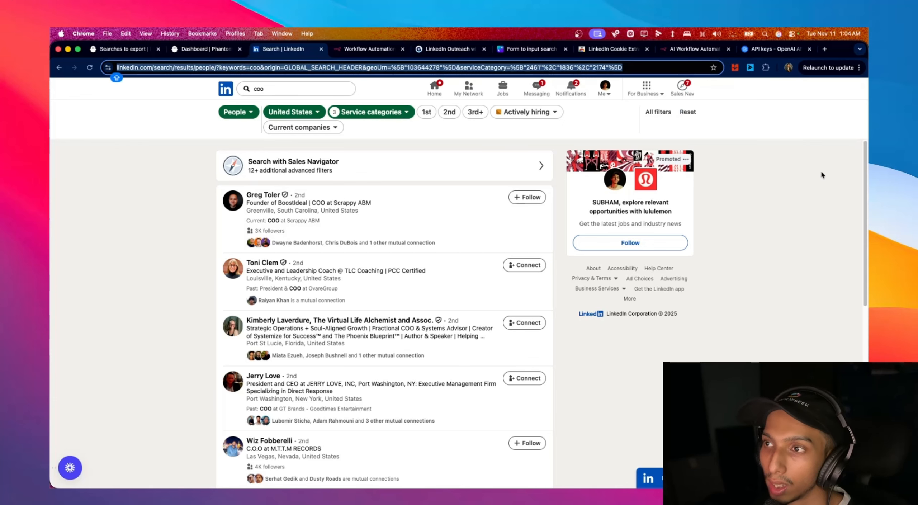
- Close the cookie extractor popup, select the LinkedIn 'coo' search URL, and return to the n8n workflow
{"action": "left_click", "coordinate": [735, 67]}
{"action": "key", "text": "super+l"}
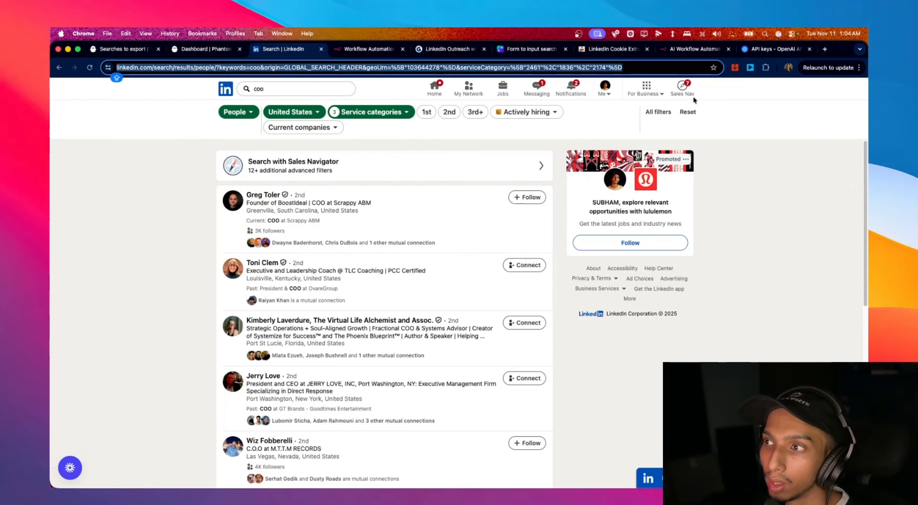
{"action": "left_click", "coordinate": [378, 50]}
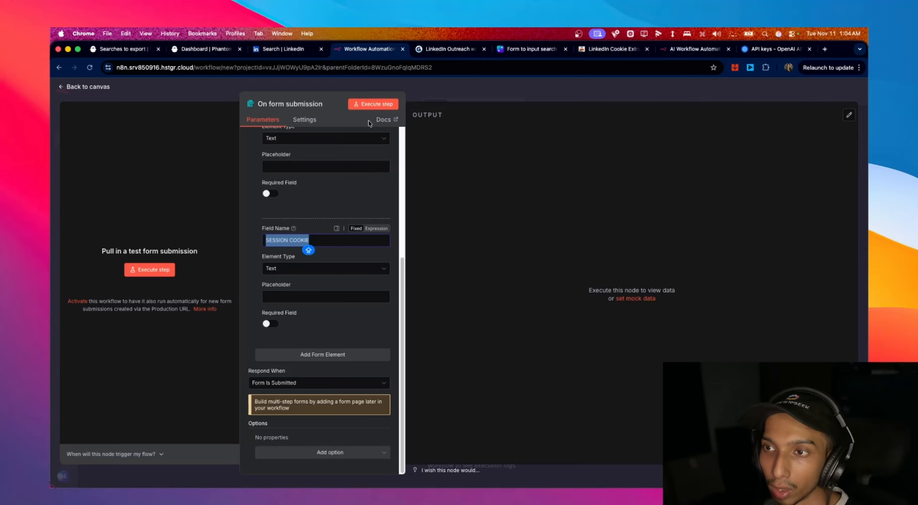
- Test-submit the form with URL 'ABC' and SESSION COOKIE '123', then return to the canvas
{"action": "left_click", "coordinate": [145, 275]}
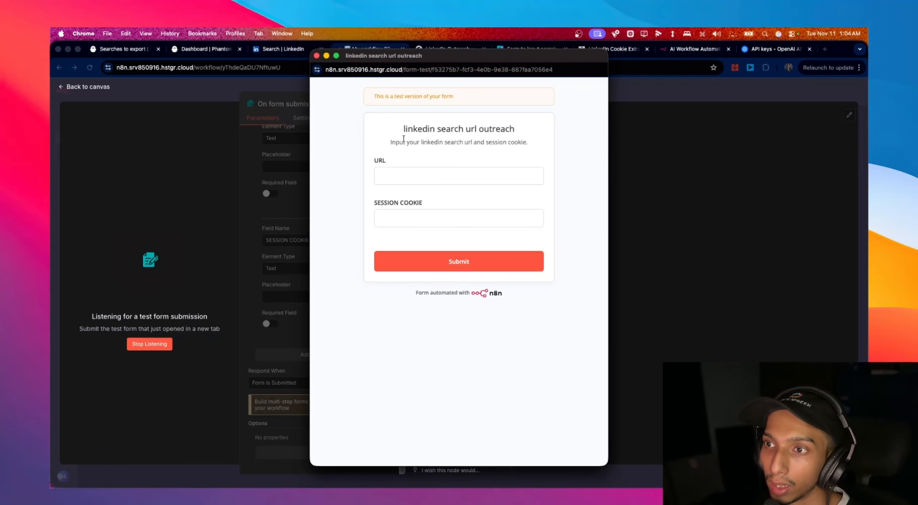
{"action": "left_click", "coordinate": [429, 178]}
{"action": "type", "text": "ABC"}
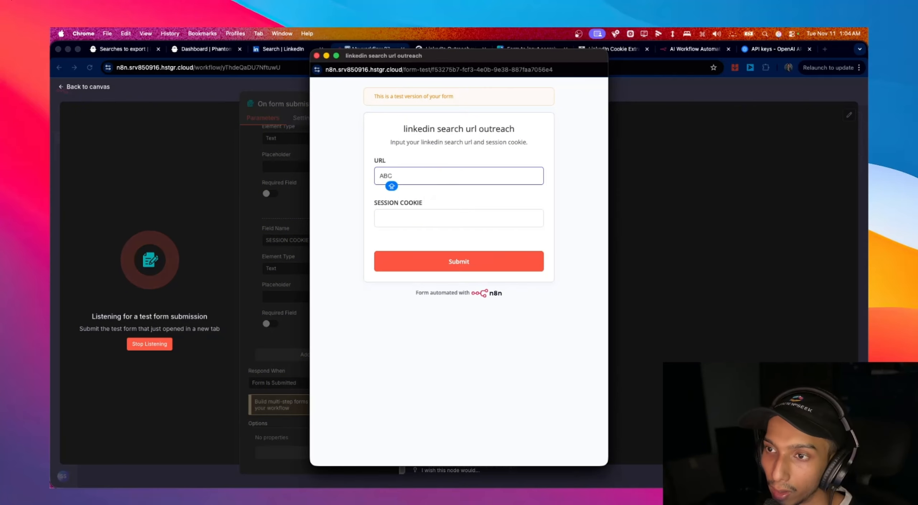
{"action": "left_click", "coordinate": [433, 215]}
{"action": "type", "text": "123"}
{"action": "left_click", "coordinate": [454, 261]}
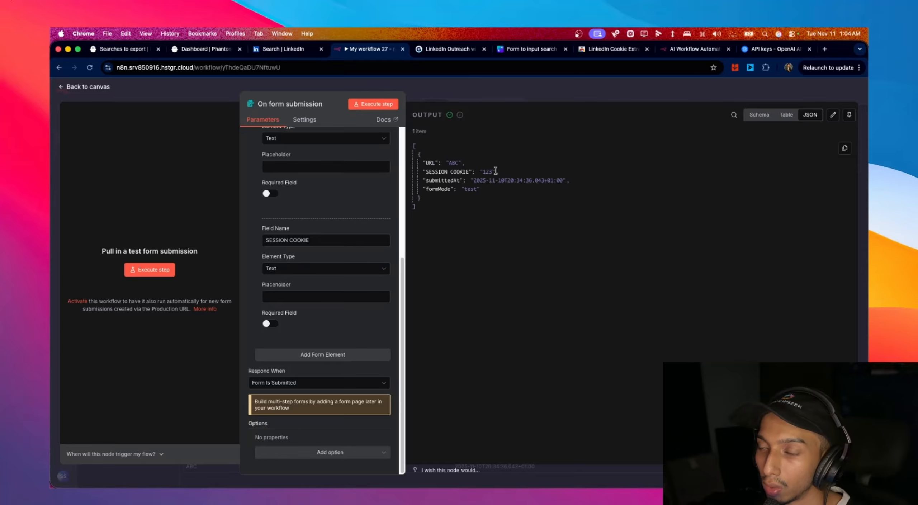
{"action": "left_click", "coordinate": [89, 87]}
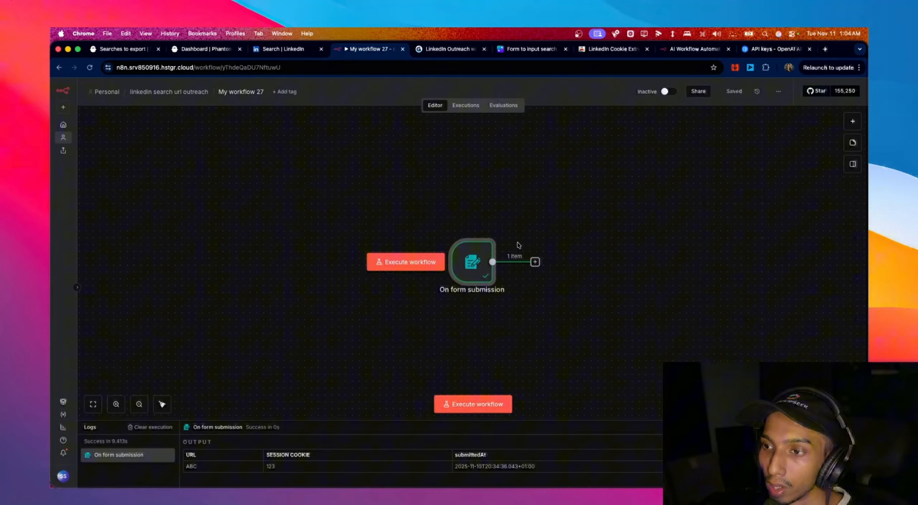
- Attach a Phantombuster 'Add an agent to the launch queue' node after the form trigger, then view PhantomBuster's LinkedIn Search Export setup
{"action": "left_click", "coordinate": [535, 262]}
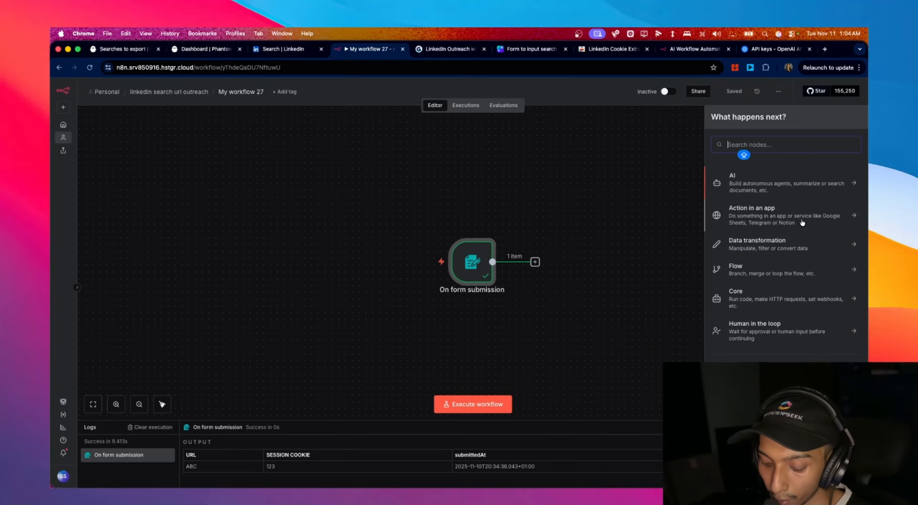
{"action": "type", "text": "NO"}
{"action": "key", "text": "BackSpace"}
{"action": "key", "text": "BackSpace"}
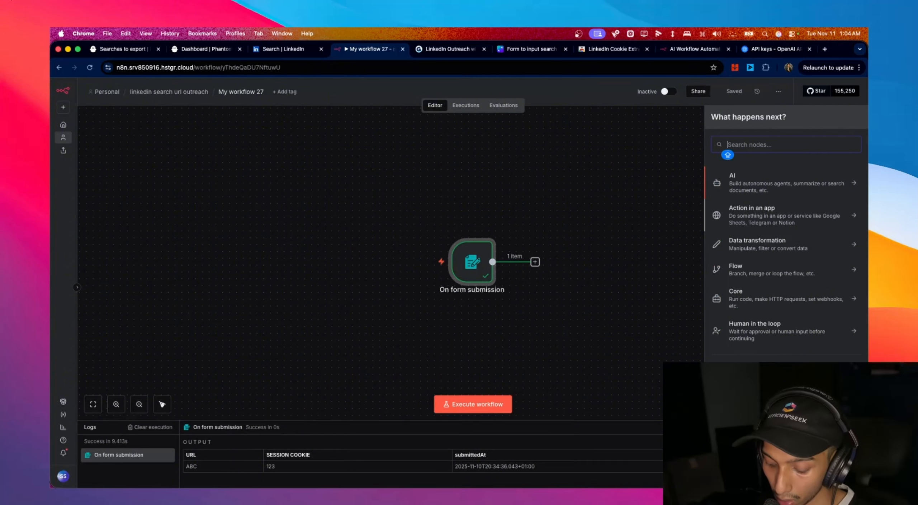
{"action": "type", "text": "PH"}
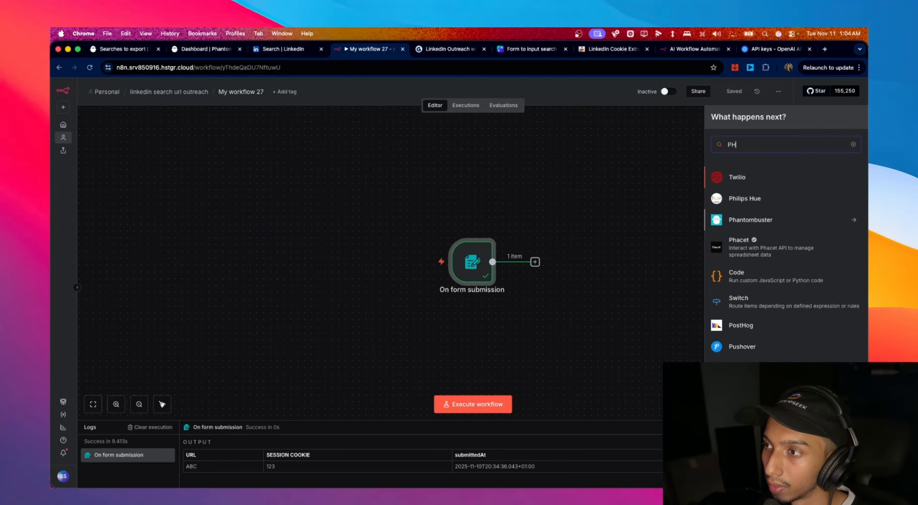
{"action": "type", "text": "A"}
{"action": "left_click", "coordinate": [806, 182]}
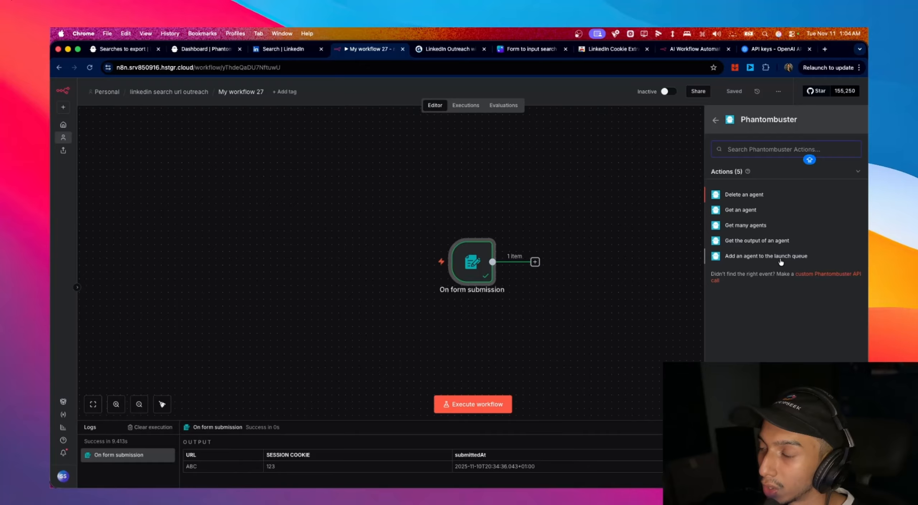
{"action": "left_click", "coordinate": [793, 262]}
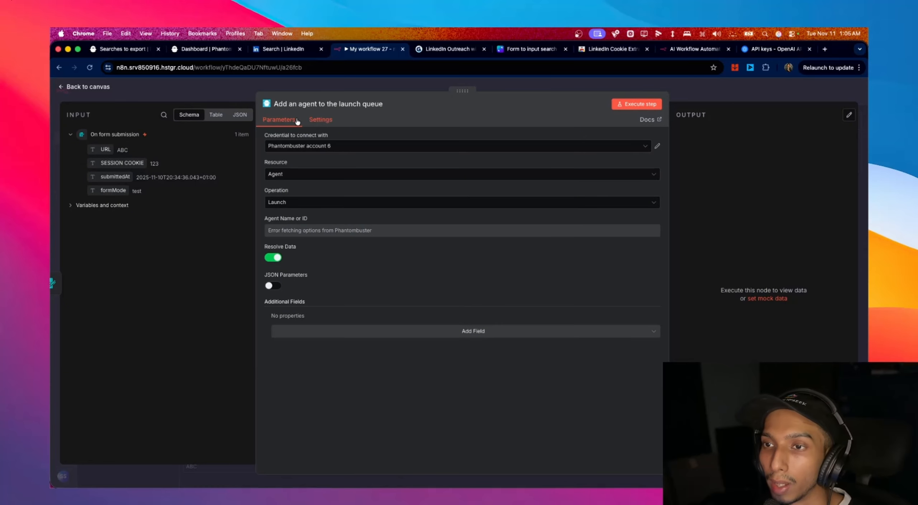
{"action": "left_click", "coordinate": [178, 51]}
{"action": "left_click", "coordinate": [109, 48]}
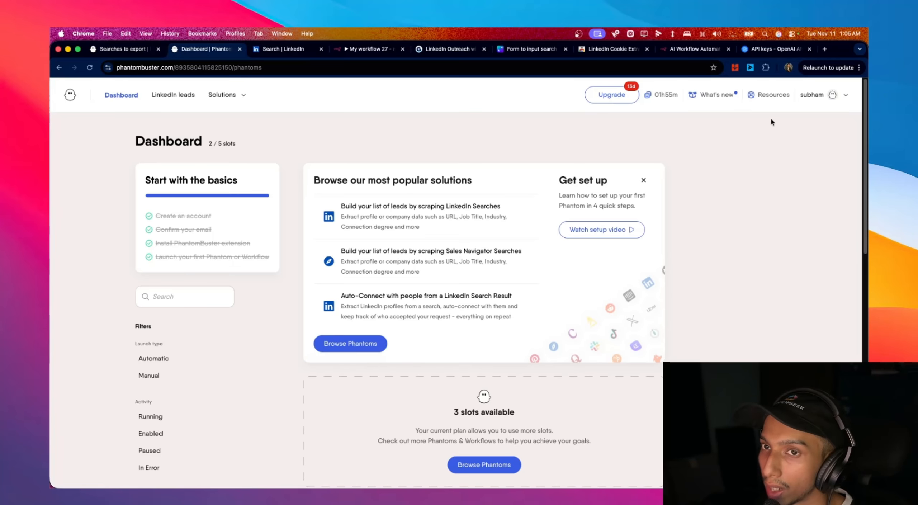
- Add a new API key on PhantomBuster's workspace API keys page and copy it
{"action": "left_click", "coordinate": [836, 101]}
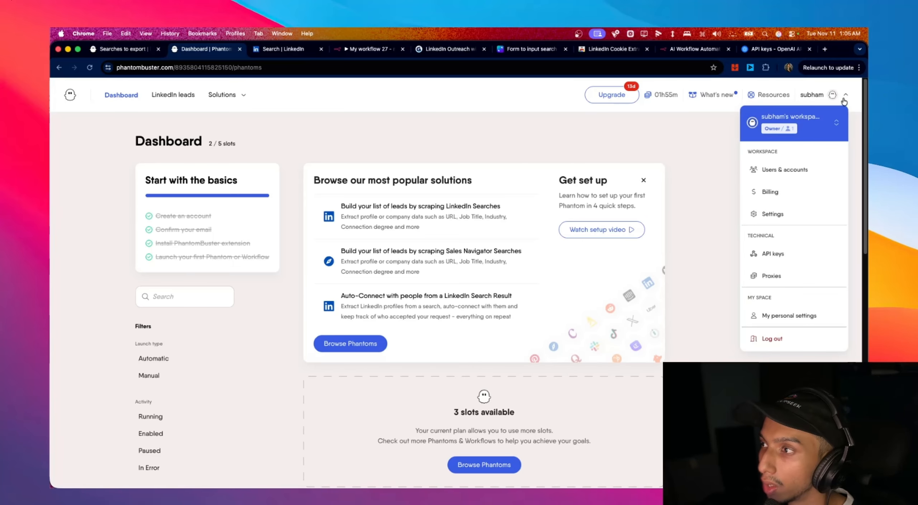
{"action": "left_click", "coordinate": [780, 257]}
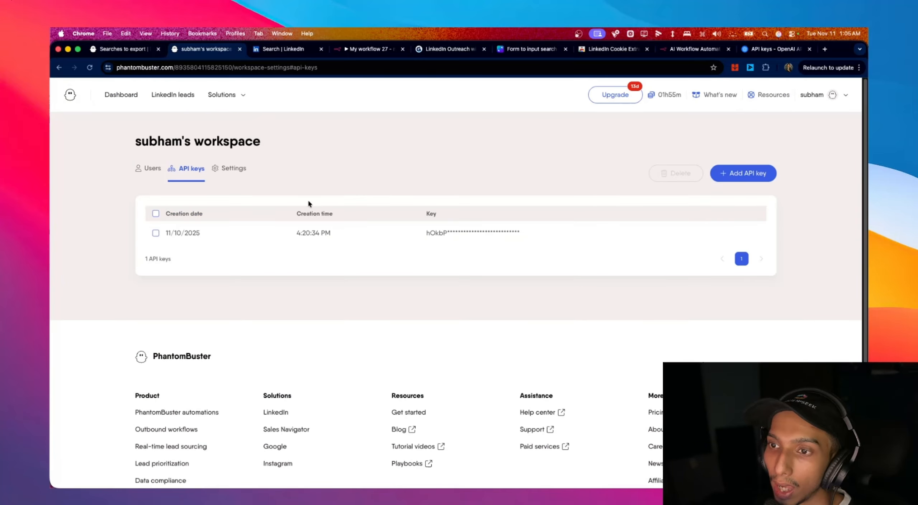
{"action": "left_click", "coordinate": [762, 177]}
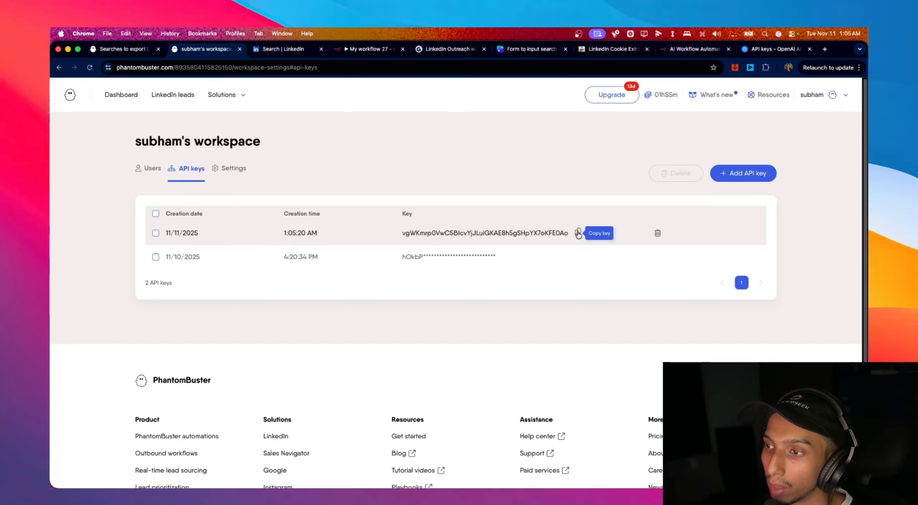
{"action": "left_click", "coordinate": [578, 233]}
- Create and save the Phantombuster credential 'Phantombuster account 7' with the pasted API key
{"action": "left_click", "coordinate": [370, 48]}
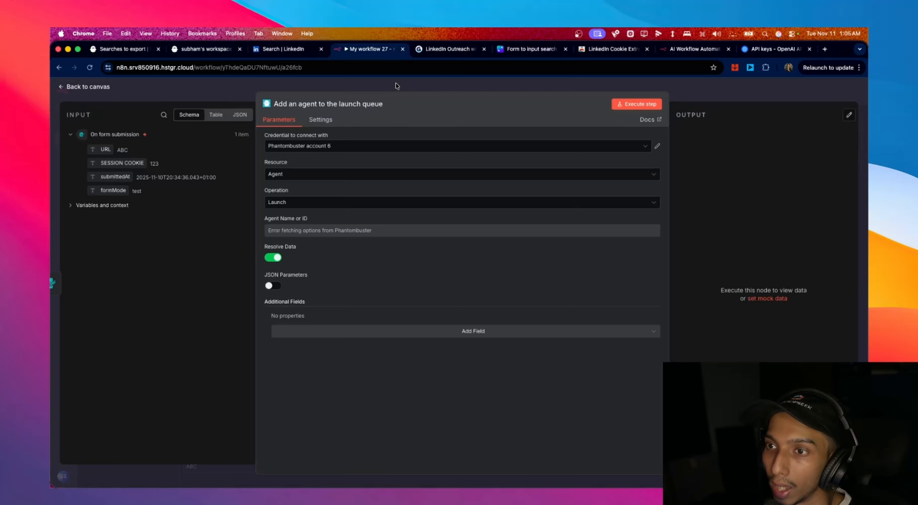
{"action": "left_click", "coordinate": [373, 147]}
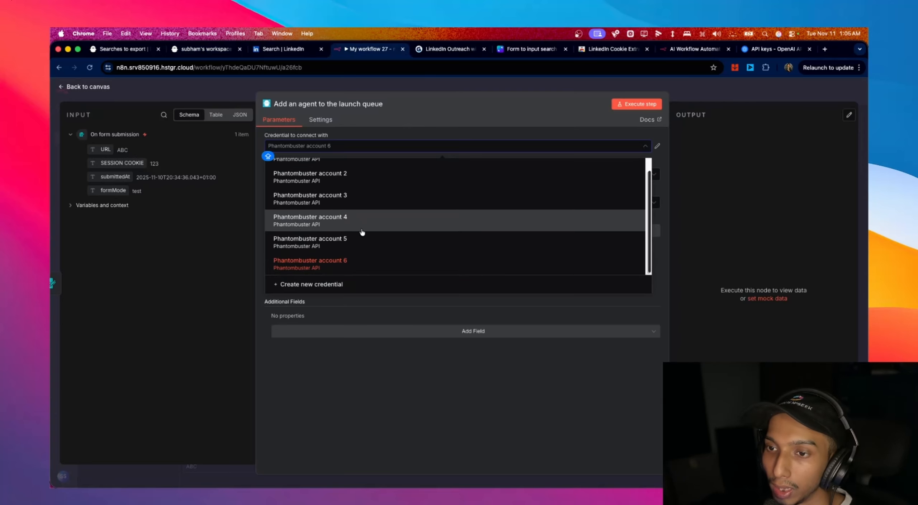
{"action": "left_click", "coordinate": [356, 285]}
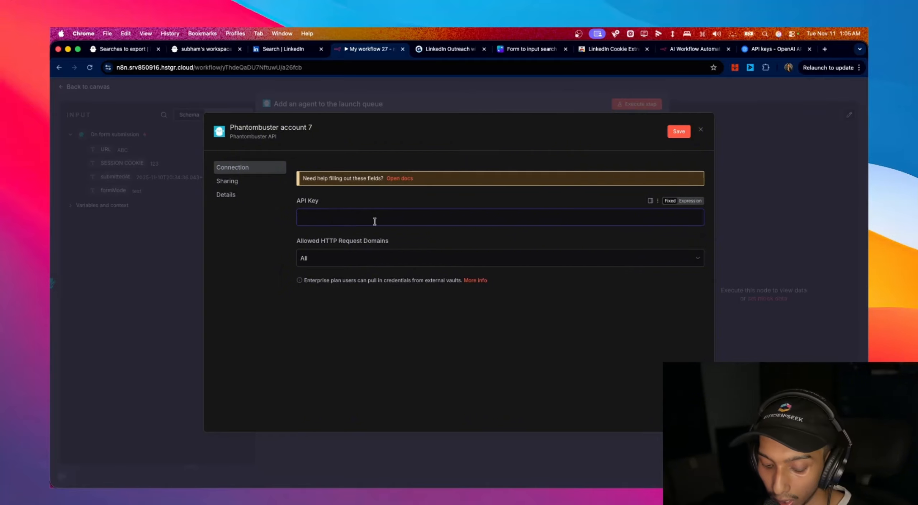
{"action": "key", "text": "super+v"}
{"action": "left_click", "coordinate": [679, 132]}
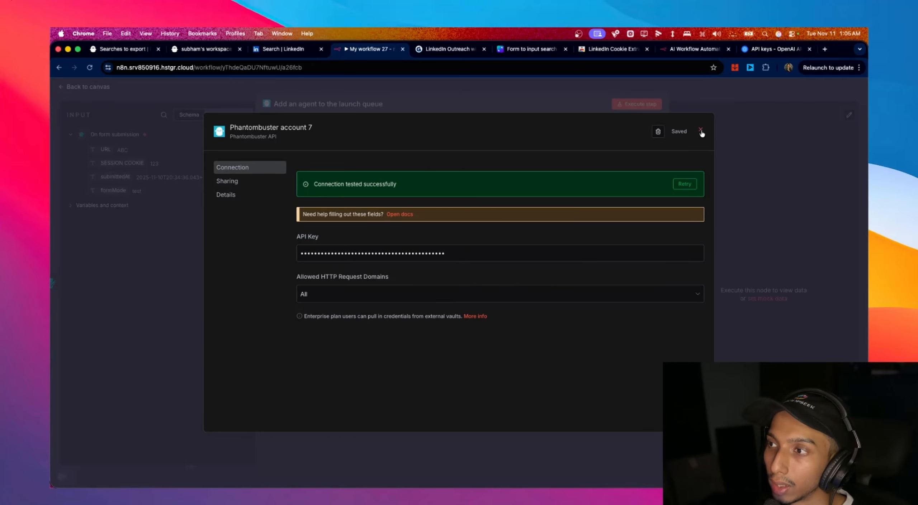
{"action": "left_click", "coordinate": [700, 130]}
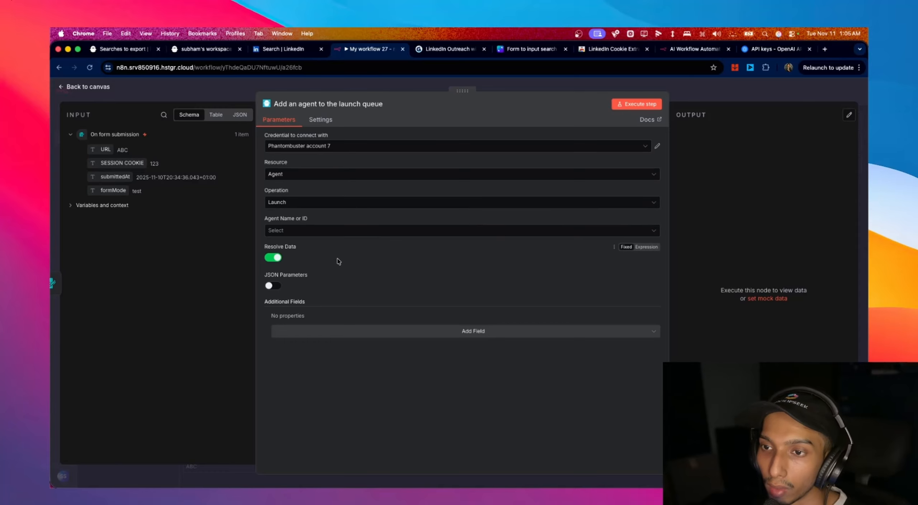
- Close the LinkedIn Search Export setup to return to PhantomBuster's phantom list
{"action": "left_click", "coordinate": [133, 50]}
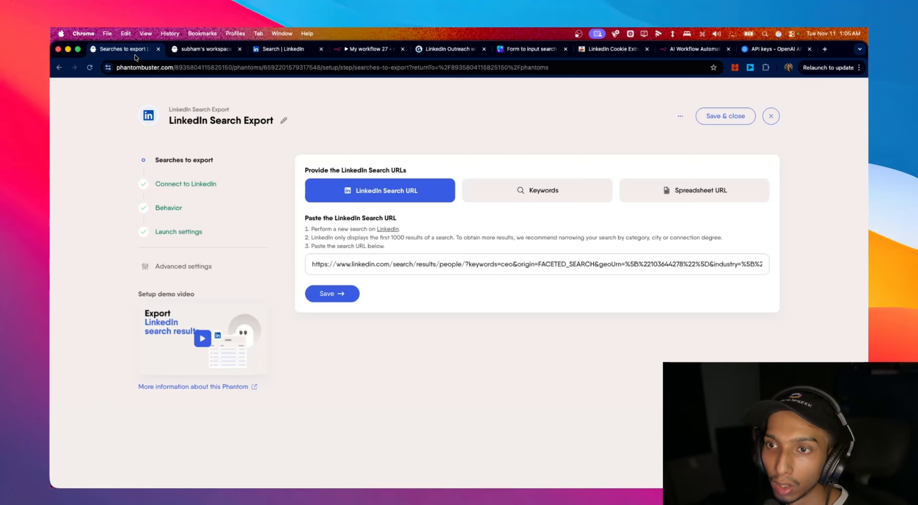
{"action": "left_click", "coordinate": [771, 116]}
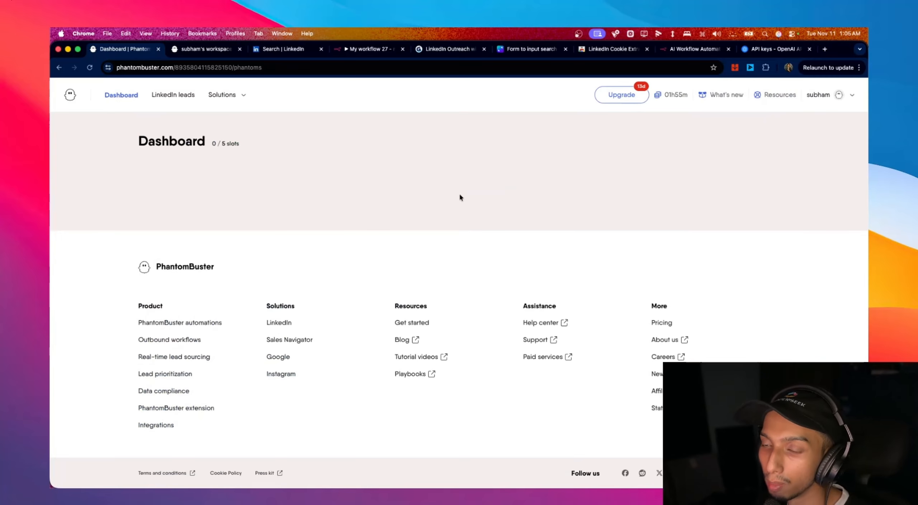
{"action": "scroll", "coordinate": [475, 247], "scroll_direction": "down", "scroll_amount": 10}
- Delete the LinkedIn Profile Scraper and LinkedIn Search Export phantoms, leaving 0 / 5 slots used
{"action": "left_click", "coordinate": [645, 202]}
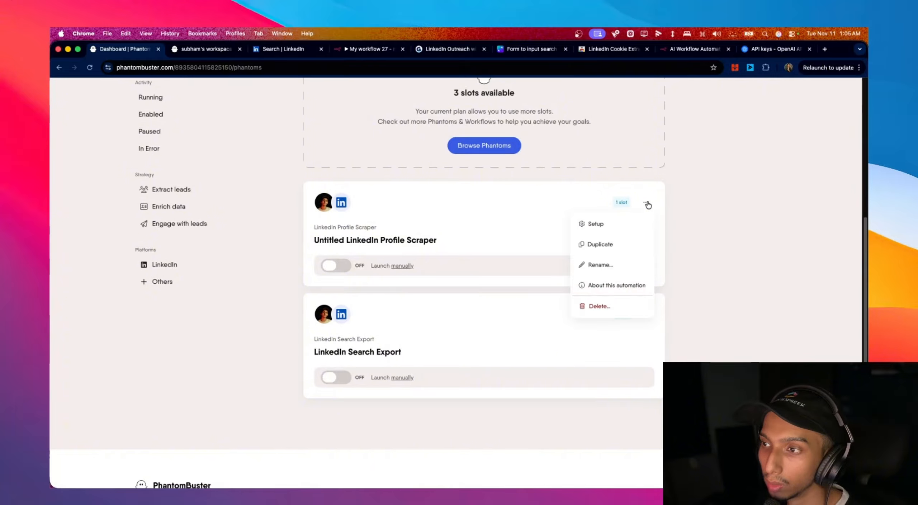
{"action": "left_click", "coordinate": [611, 305]}
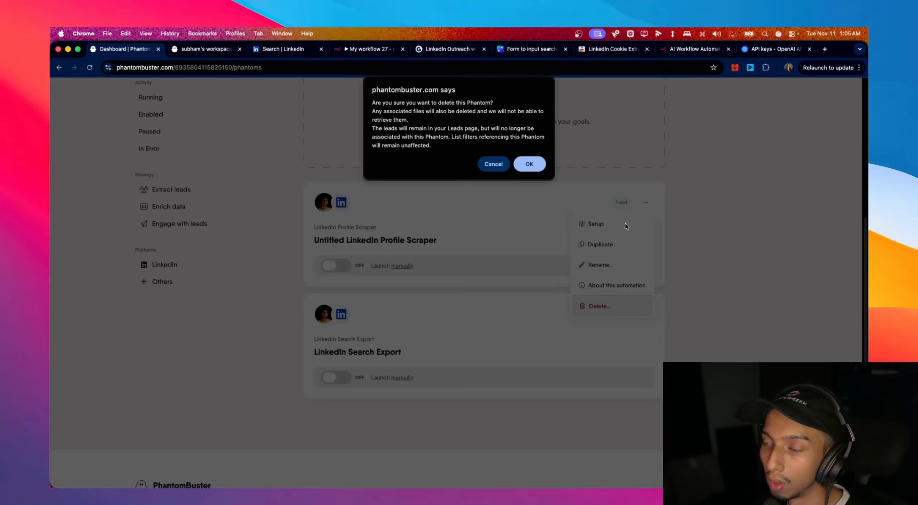
{"action": "left_click", "coordinate": [531, 166]}
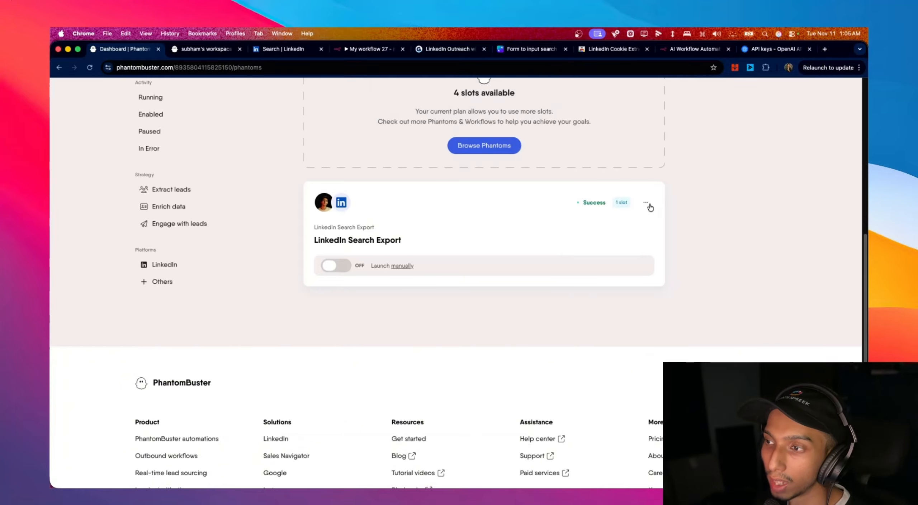
{"action": "left_click", "coordinate": [646, 202]}
{"action": "left_click", "coordinate": [621, 307]}
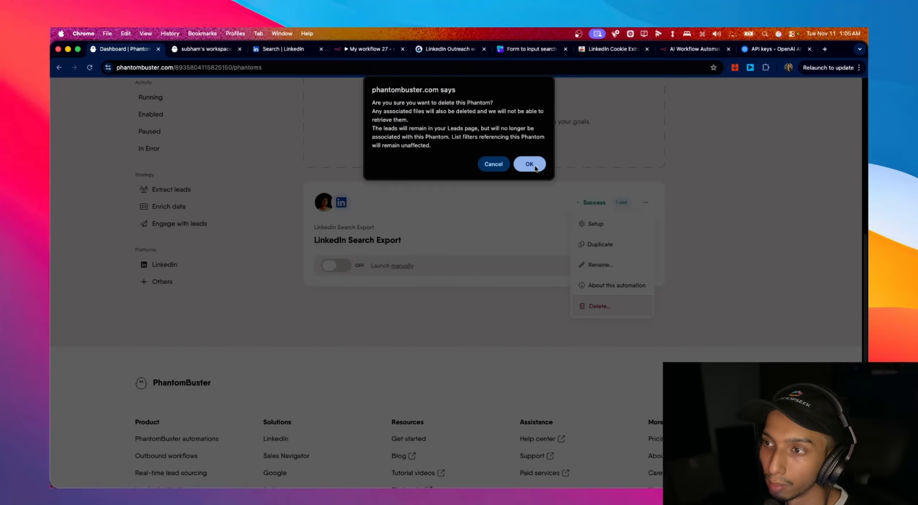
{"action": "left_click", "coordinate": [530, 164]}
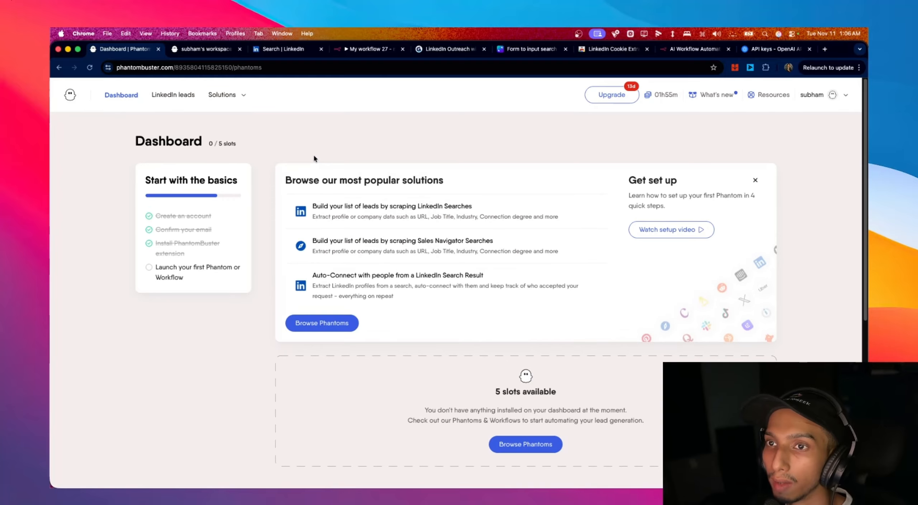
- Start a new LinkedIn Search Export phantom from Solutions > LinkedIn in advanced setup
{"action": "left_click", "coordinate": [241, 103]}
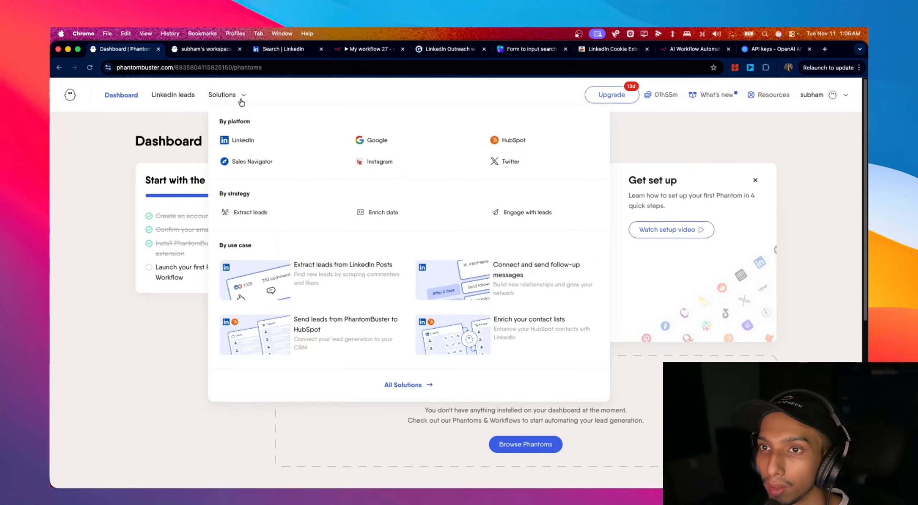
{"action": "left_click", "coordinate": [250, 150]}
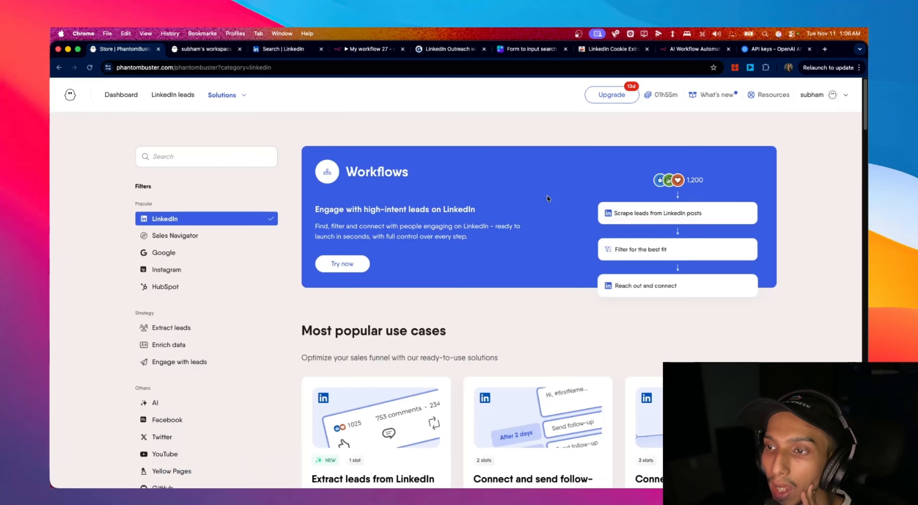
{"action": "scroll", "coordinate": [574, 215], "scroll_direction": "down", "scroll_amount": 6}
{"action": "scroll", "coordinate": [614, 226], "scroll_direction": "down", "scroll_amount": 13}
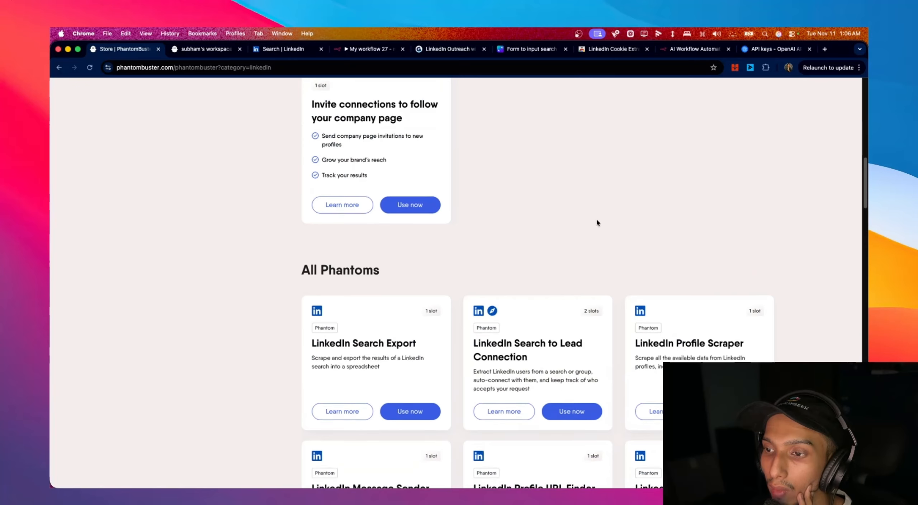
{"action": "scroll", "coordinate": [362, 243], "scroll_direction": "down", "scroll_amount": 5}
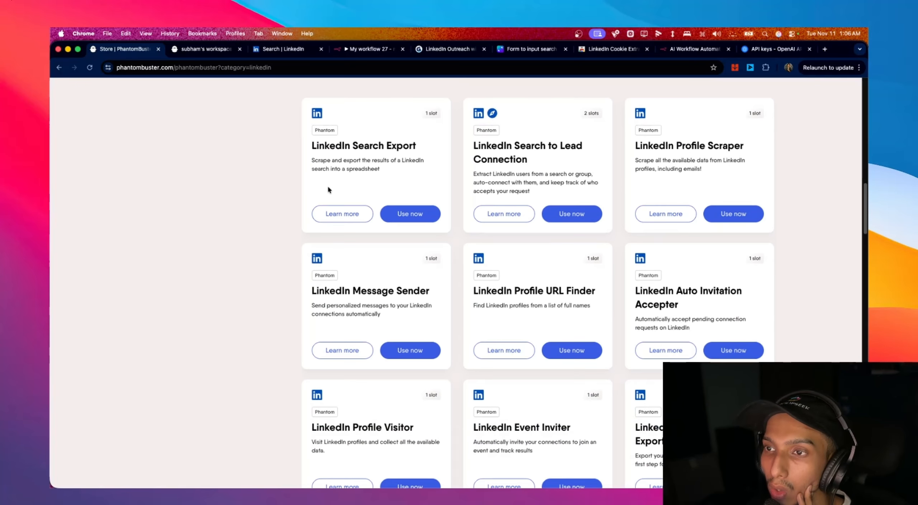
{"action": "left_click_drag", "start_coordinate": [372, 146], "coordinate": [415, 146]}
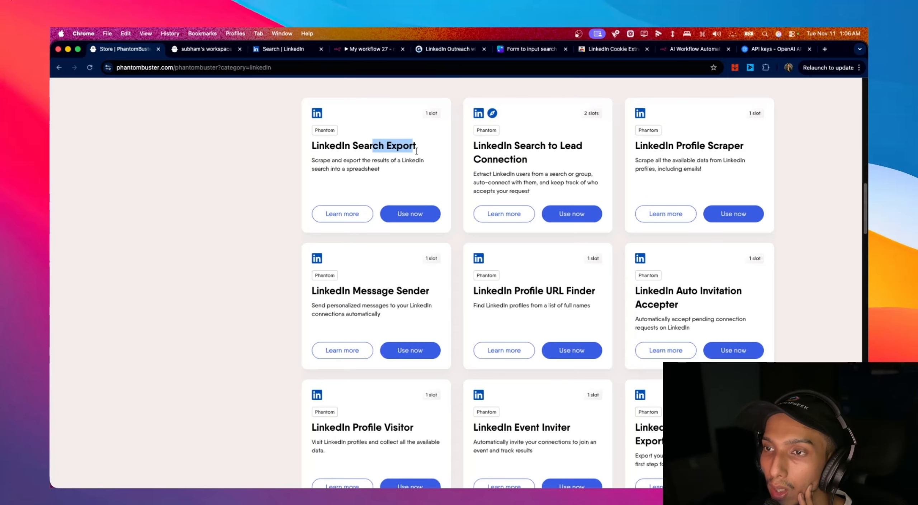
{"action": "left_click", "coordinate": [414, 219]}
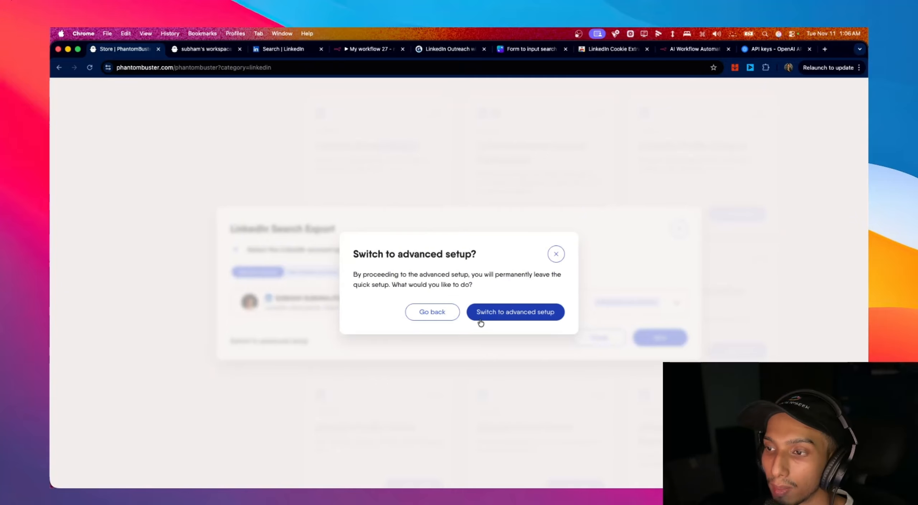
{"action": "left_click", "coordinate": [480, 315]}
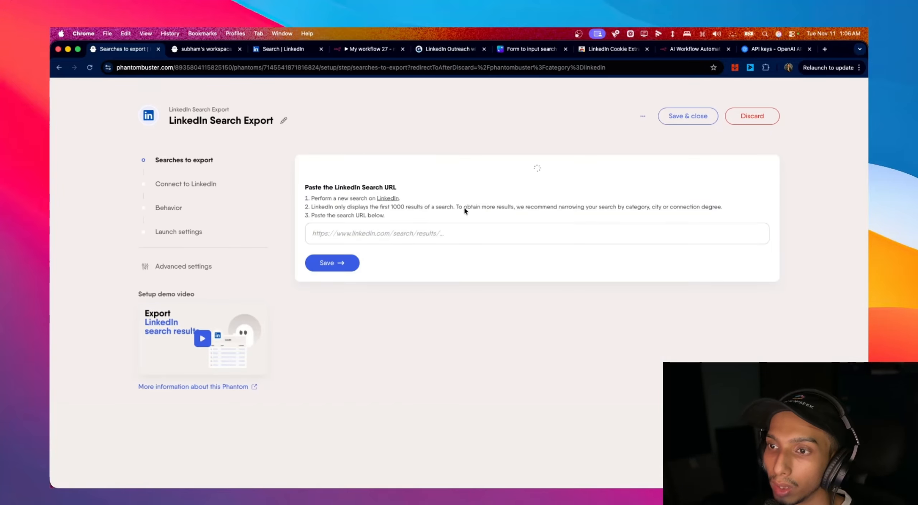
{"action": "left_click", "coordinate": [374, 241]}
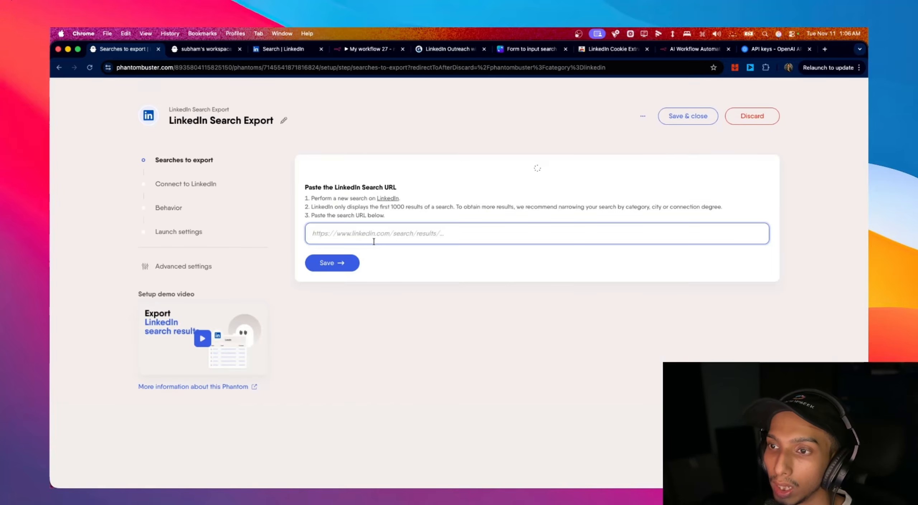
- Copy the LinkedIn 'coo' people-search URL and return to the phantom setup
{"action": "left_click", "coordinate": [292, 50]}
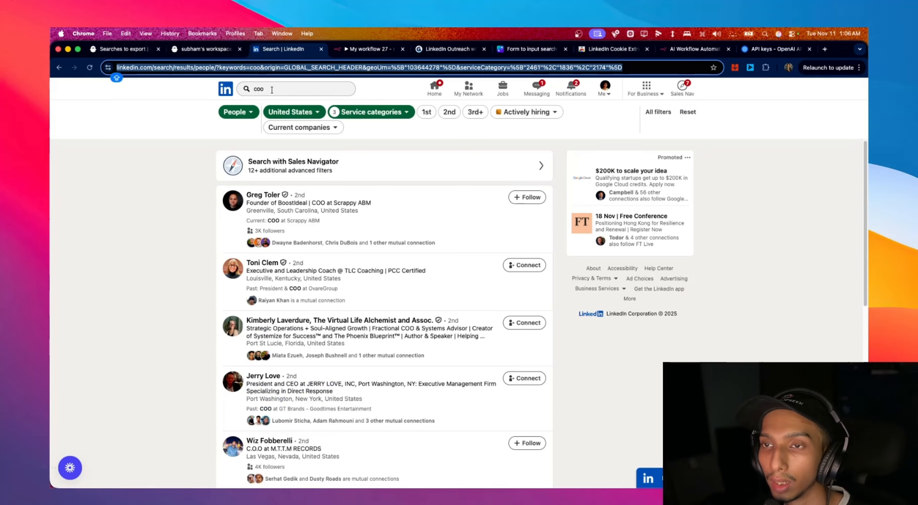
{"action": "left_click", "coordinate": [278, 87]}
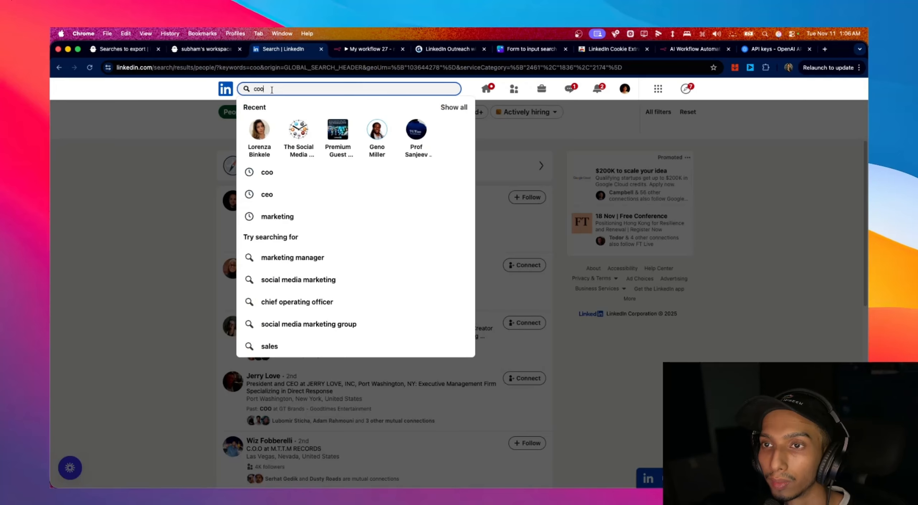
{"action": "left_click", "coordinate": [295, 68]}
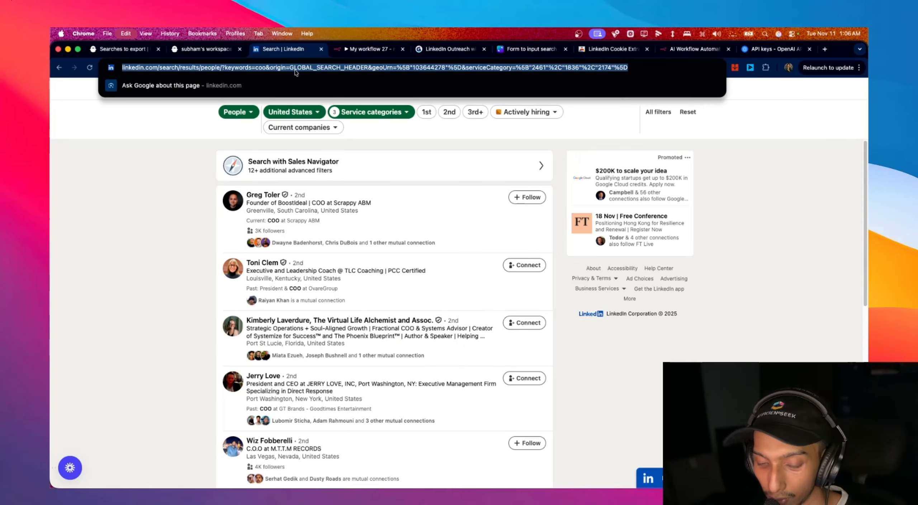
{"action": "left_click", "coordinate": [132, 49]}
- Paste the COO search URL, save it, and confirm the connected LinkedIn account
{"action": "left_click", "coordinate": [389, 265]}
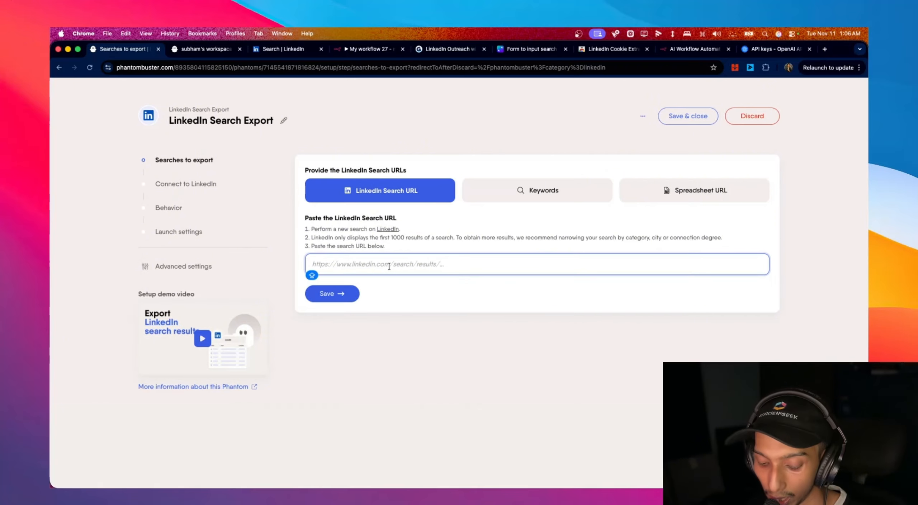
{"action": "key", "text": "super+v"}
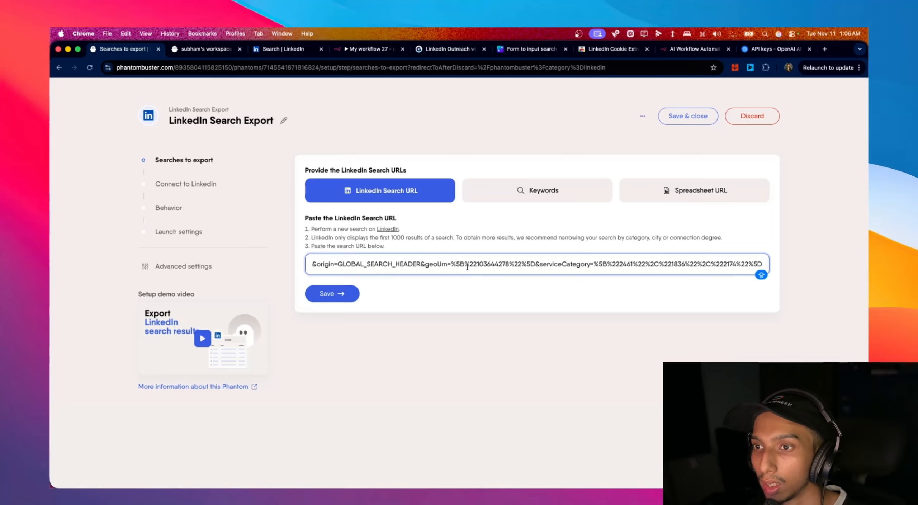
{"action": "left_click", "coordinate": [350, 300]}
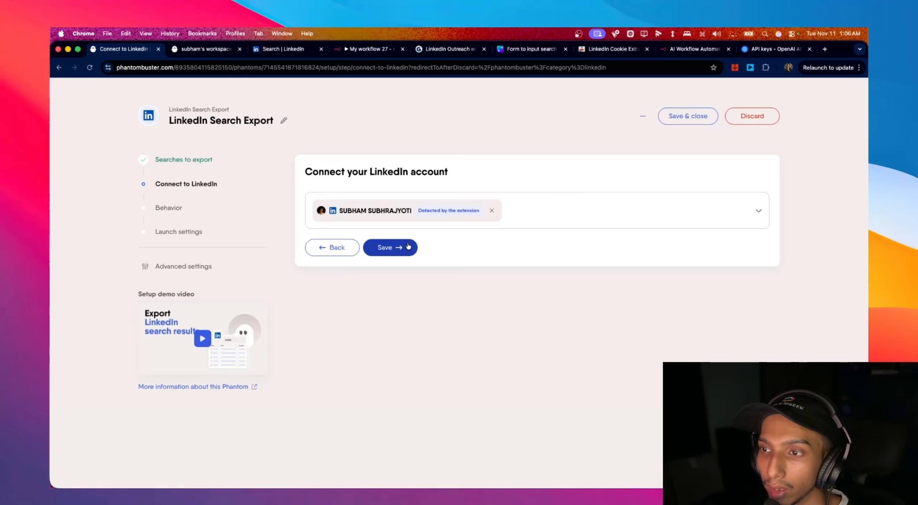
{"action": "left_click", "coordinate": [408, 247]}
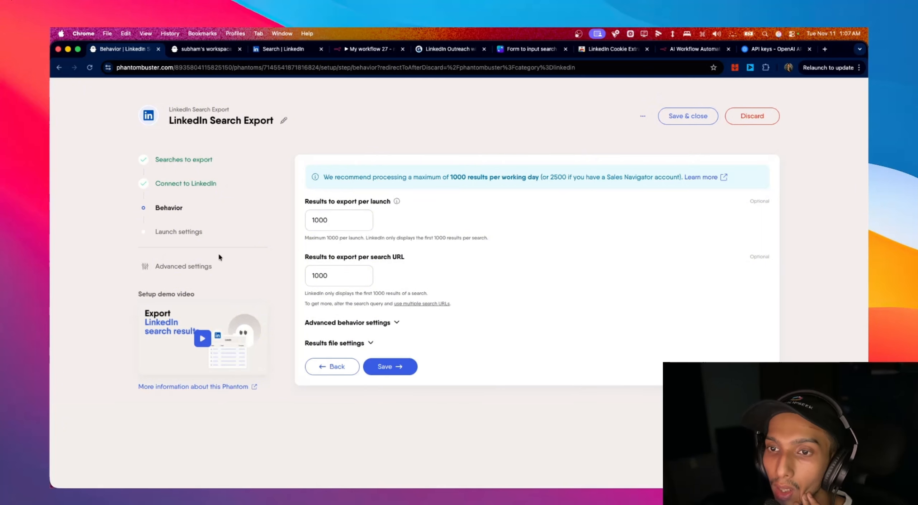
- Review the 1000-results limit hint on the search URL step, then save through to Behavior
{"action": "left_click", "coordinate": [183, 160]}
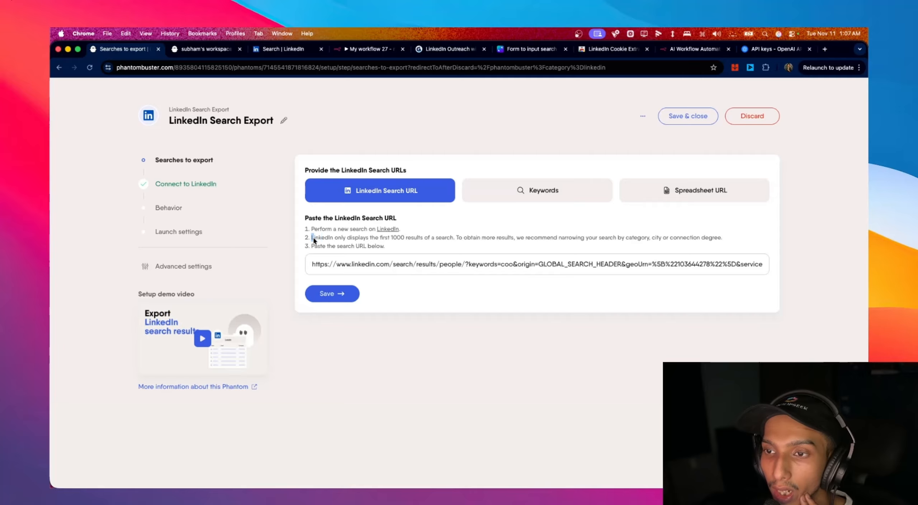
{"action": "left_click_drag", "start_coordinate": [313, 238], "coordinate": [470, 241]}
{"action": "left_click", "coordinate": [472, 241]}
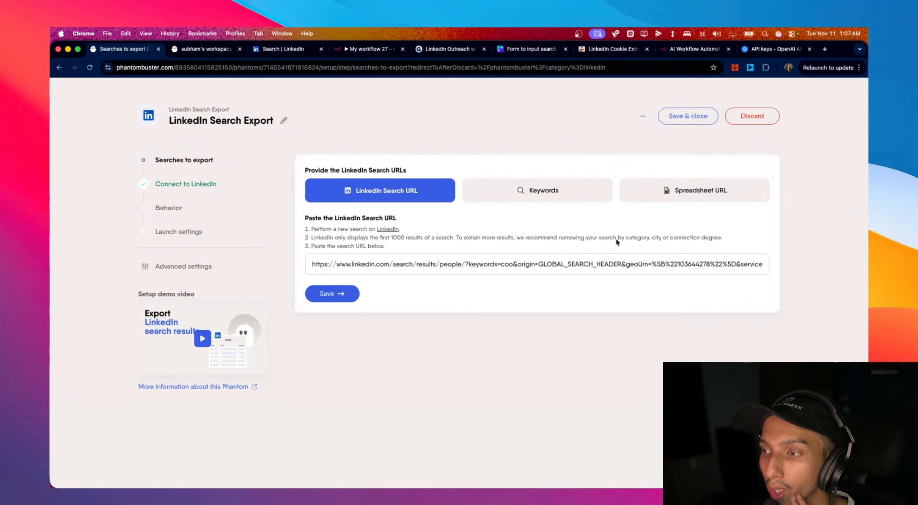
{"action": "mouse_move", "coordinate": [617, 238]}
{"action": "left_mouse_down"}
{"action": "mouse_move", "coordinate": [711, 242]}
{"action": "mouse_move", "coordinate": [599, 236]}
{"action": "left_mouse_up"}
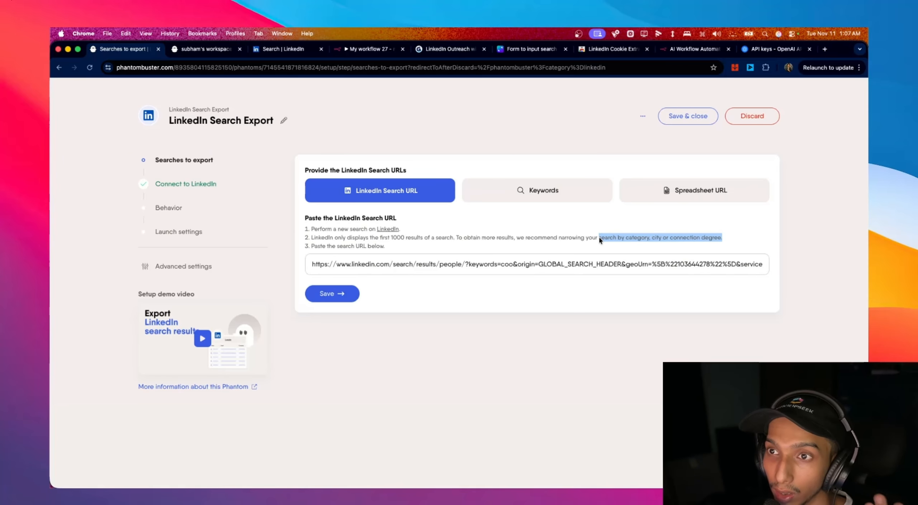
{"action": "double_click", "coordinate": [653, 239]}
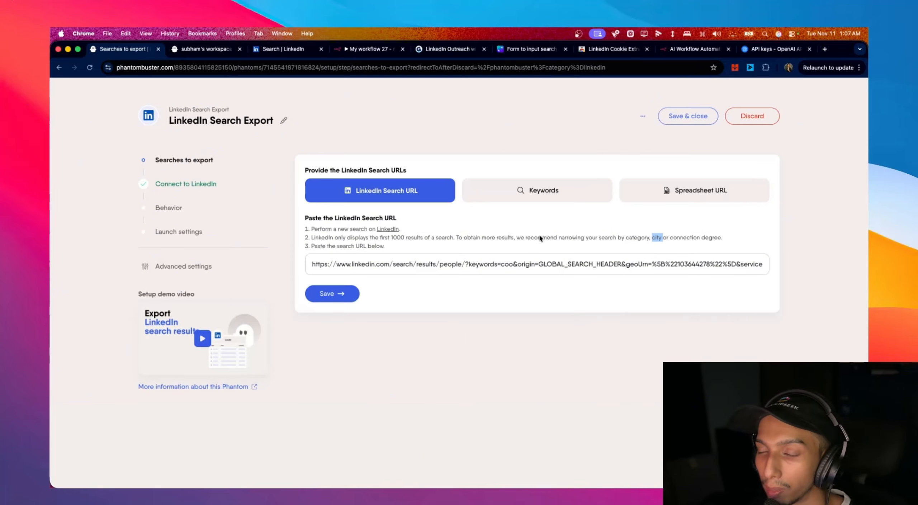
{"action": "left_click", "coordinate": [332, 294]}
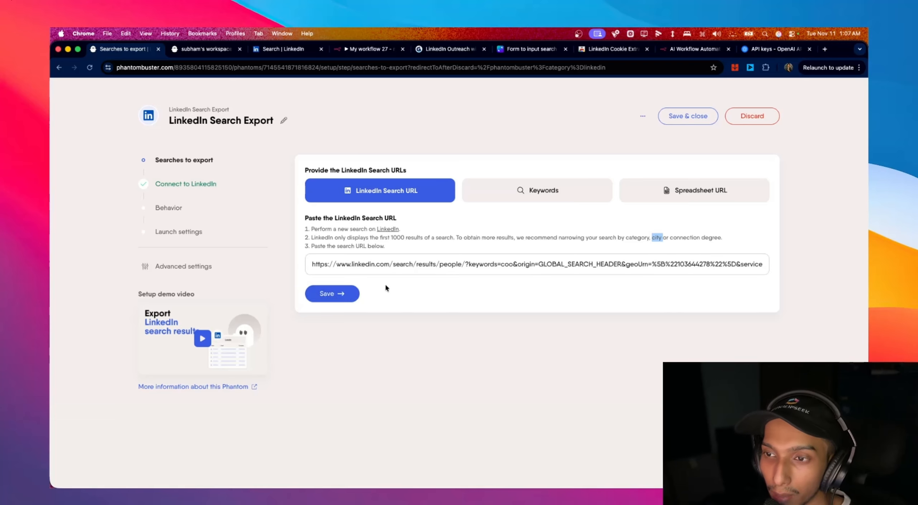
{"action": "left_click", "coordinate": [347, 298]}
{"action": "left_click", "coordinate": [386, 248]}
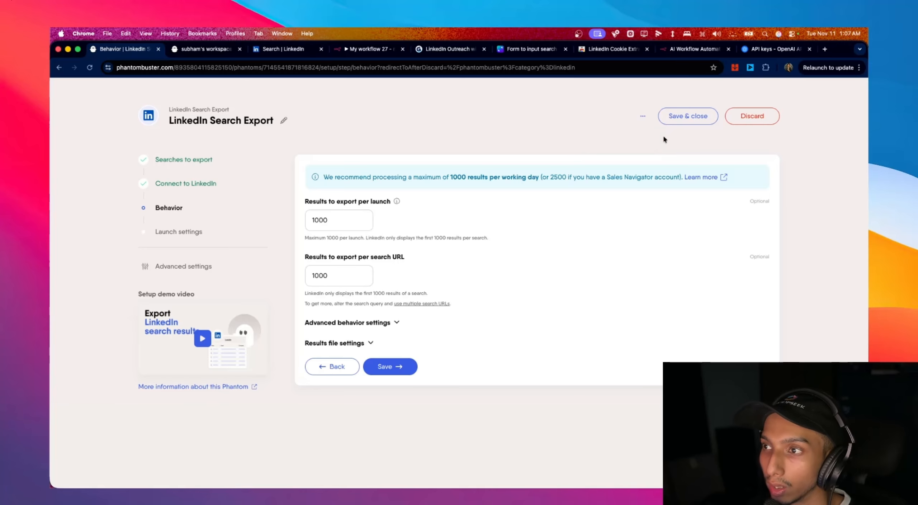
- Switch the phantom's setup to JSON and select the full configuration with search URL and cookie
{"action": "left_click", "coordinate": [641, 117]}
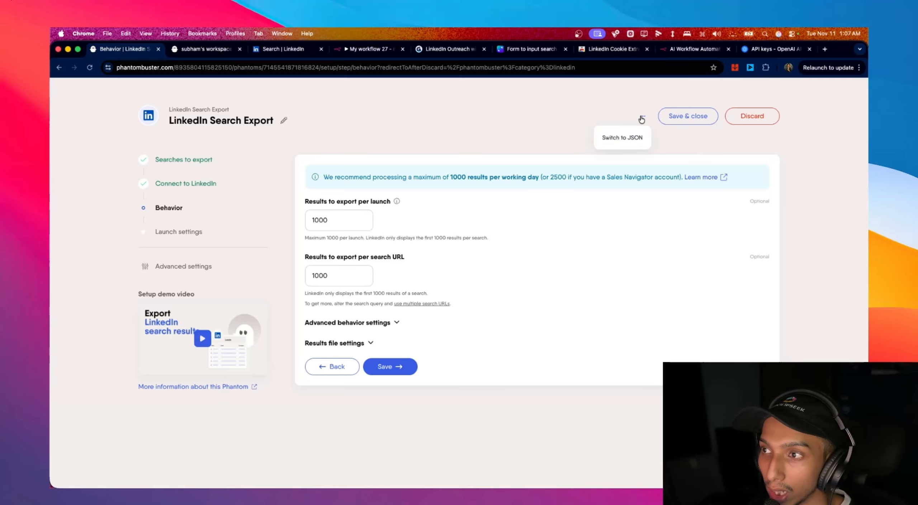
{"action": "left_click", "coordinate": [613, 140]}
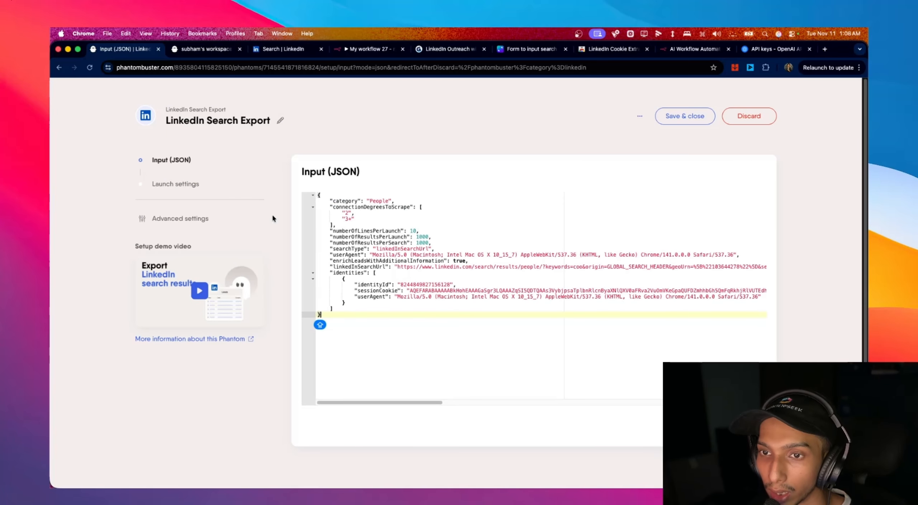
{"action": "double_click", "coordinate": [417, 237]}
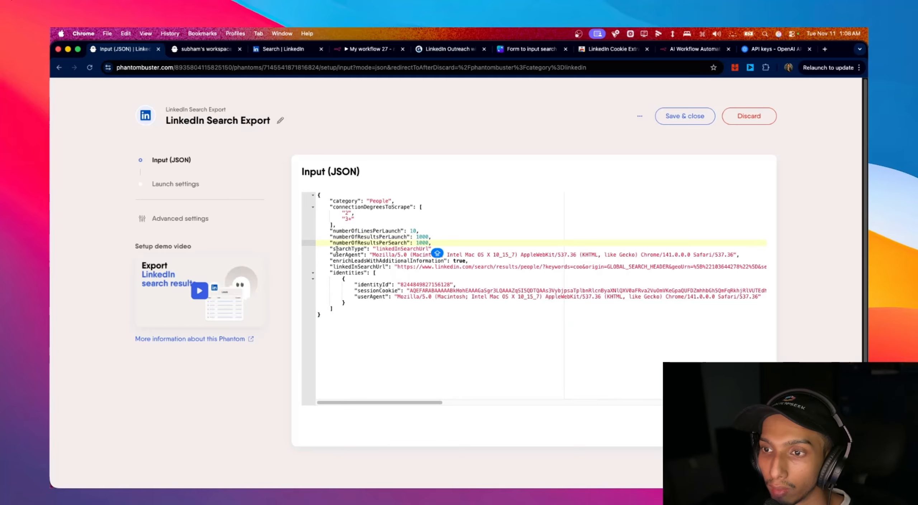
{"action": "left_click", "coordinate": [437, 254]}
{"action": "left_click_drag", "start_coordinate": [397, 266], "coordinate": [472, 267]}
{"action": "left_click_drag", "start_coordinate": [354, 321], "coordinate": [303, 200]}
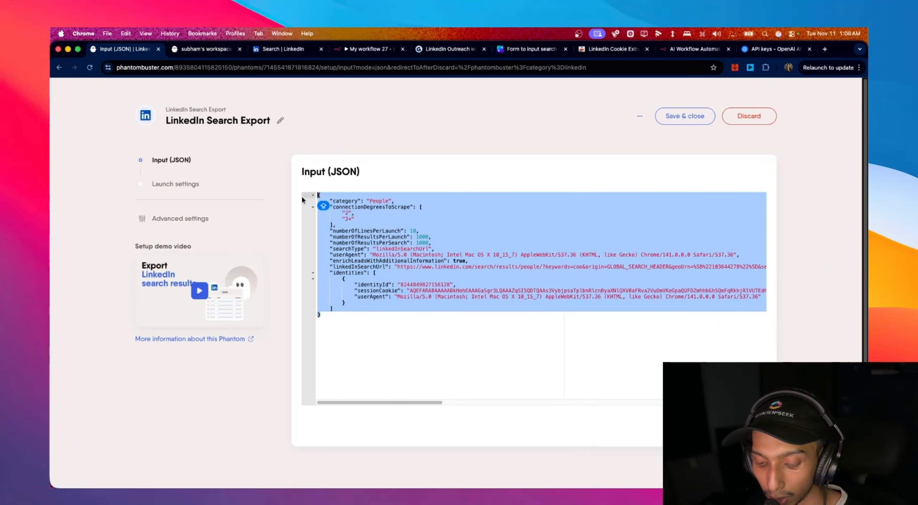
{"action": "left_click", "coordinate": [373, 52]}
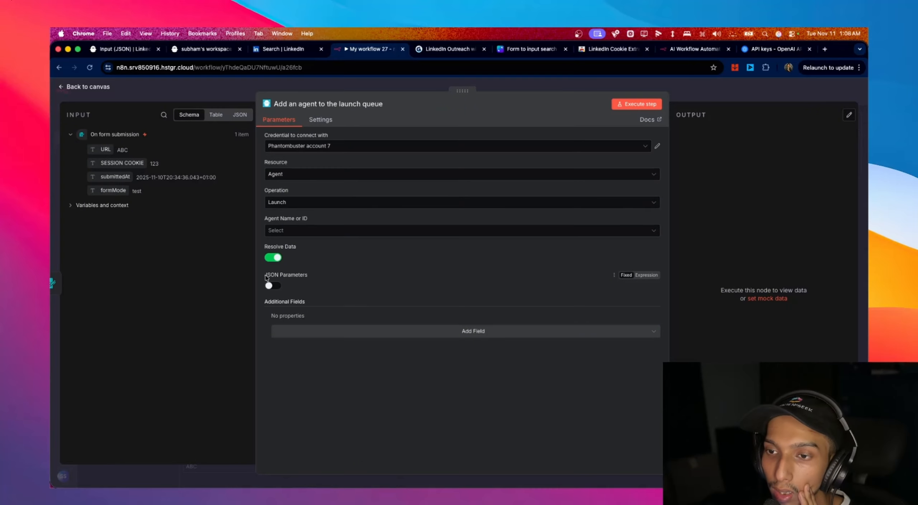
- Enable JSON Parameters and paste the PhantomBuster config into a new Arguments (JSON) field
{"action": "left_click", "coordinate": [276, 287]}
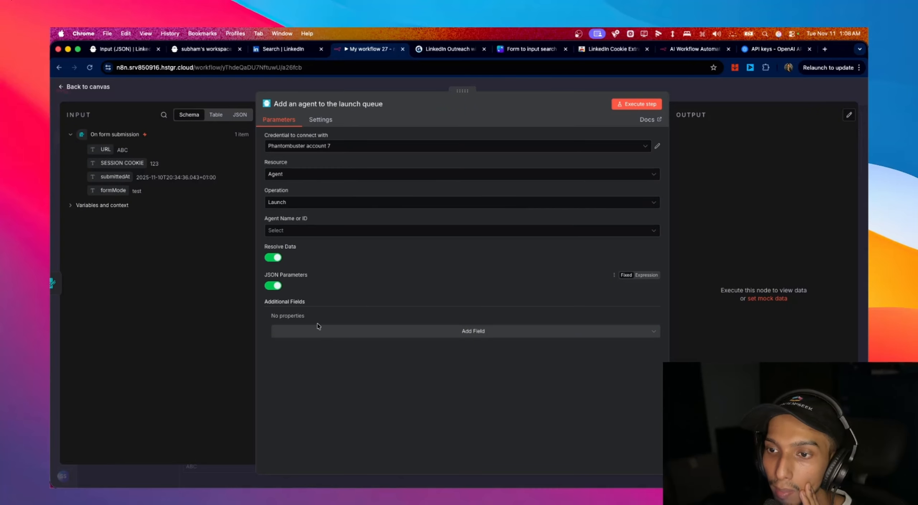
{"action": "left_click", "coordinate": [505, 336]}
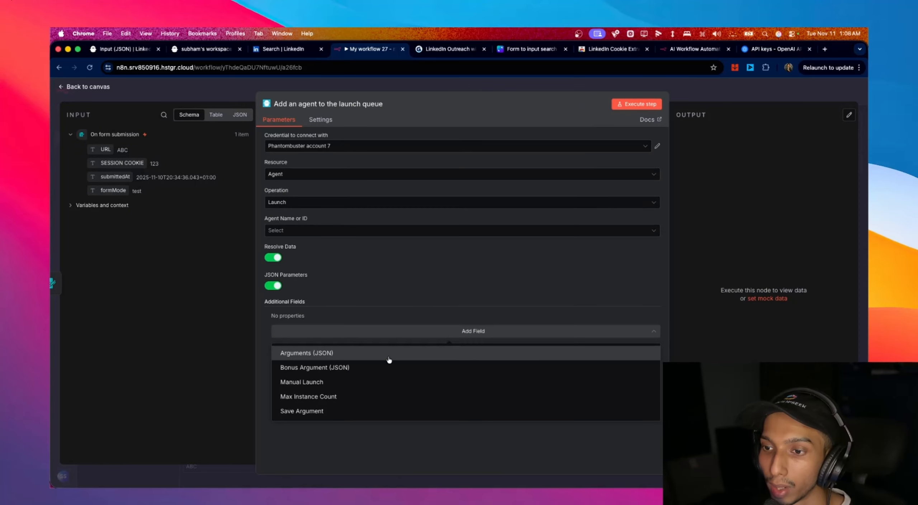
{"action": "left_click", "coordinate": [389, 360]}
{"action": "left_click", "coordinate": [323, 339]}
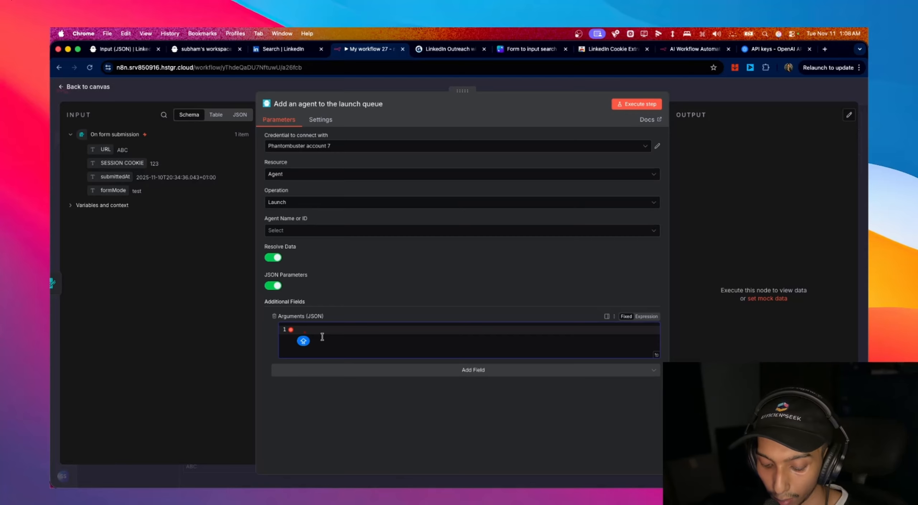
{"action": "key", "text": "super+v"}
{"action": "scroll", "coordinate": [460, 341], "scroll_direction": "up", "scroll_amount": 5}
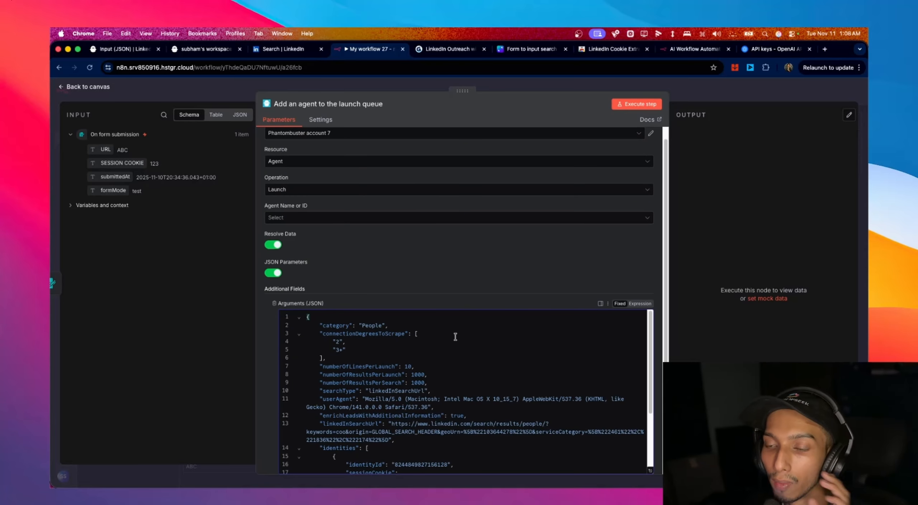
{"action": "scroll", "coordinate": [444, 330], "scroll_direction": "down", "scroll_amount": 3}
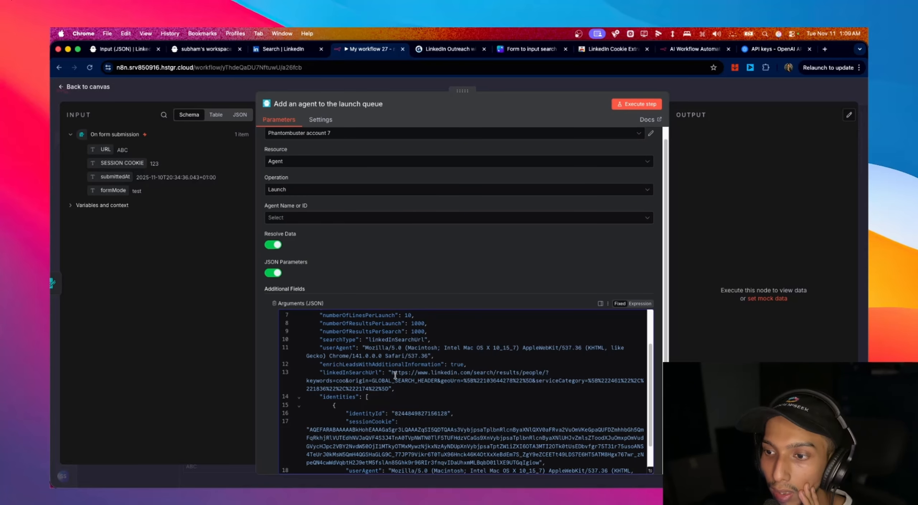
- Replace the hardcoded linkedInSearchUrl value with the form's {{ $json.URL }} expression
{"action": "left_click_drag", "start_coordinate": [392, 373], "coordinate": [389, 388]}
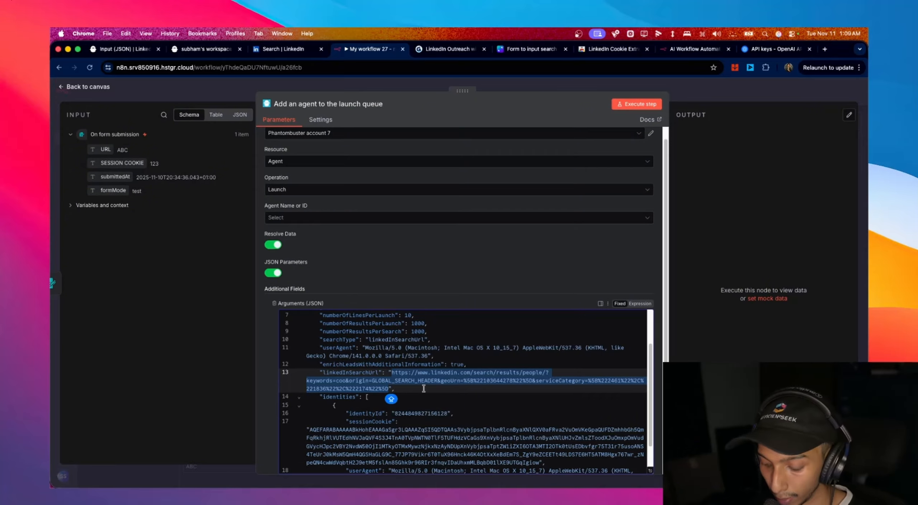
{"action": "key", "text": "BackSpace"}
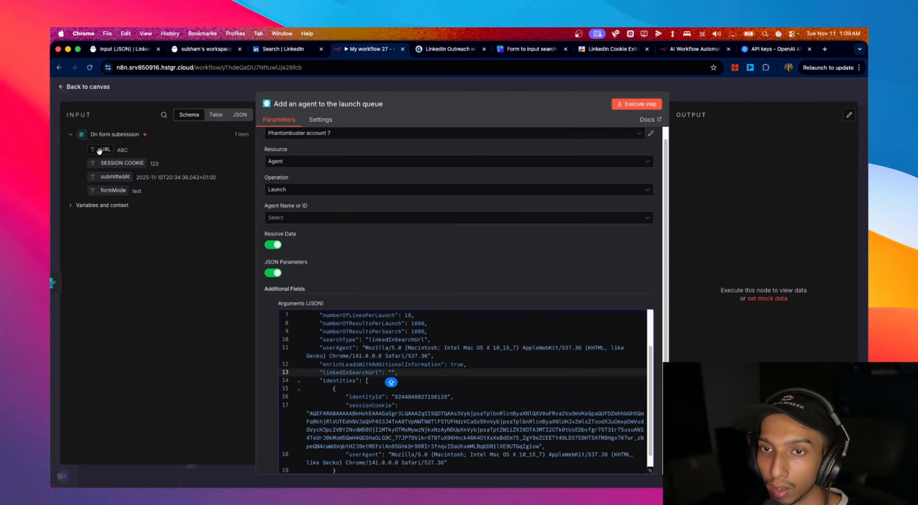
{"action": "left_click_drag", "start_coordinate": [100, 151], "coordinate": [392, 376]}
{"action": "scroll", "coordinate": [401, 365], "scroll_direction": "down", "scroll_amount": 10}
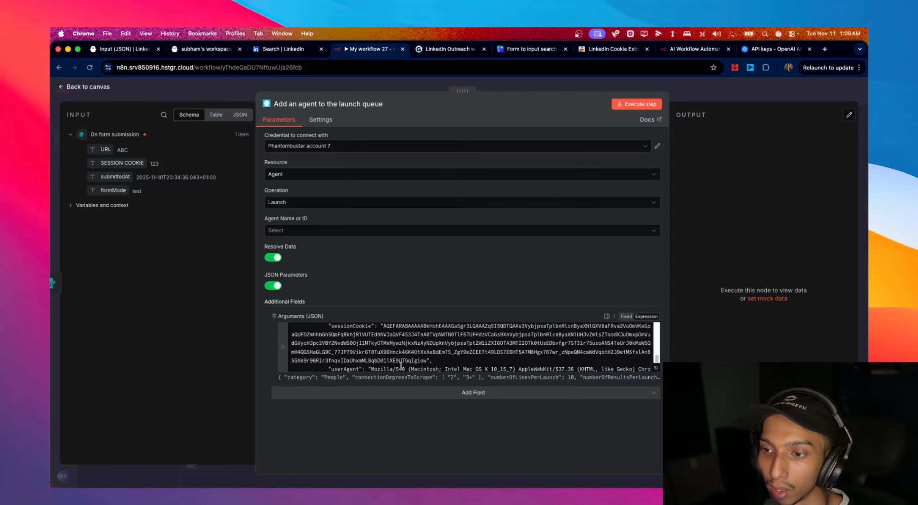
{"action": "left_click_drag", "start_coordinate": [358, 364], "coordinate": [297, 363]}
{"action": "key", "text": "super+c"}
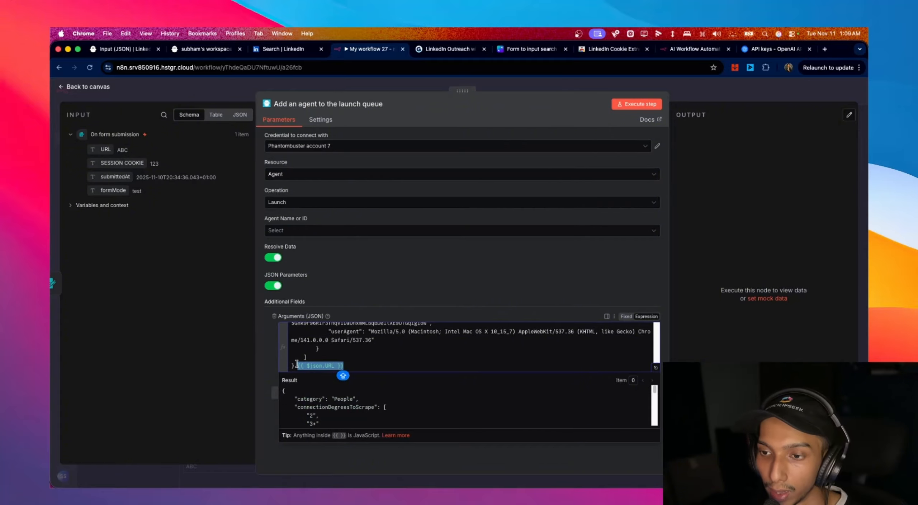
- Move the stray {{ $json.URL }} expression into the linkedInSearchUrl value
{"action": "key", "text": "BackSpace"}
{"action": "scroll", "coordinate": [390, 360], "scroll_direction": "up", "scroll_amount": 5}
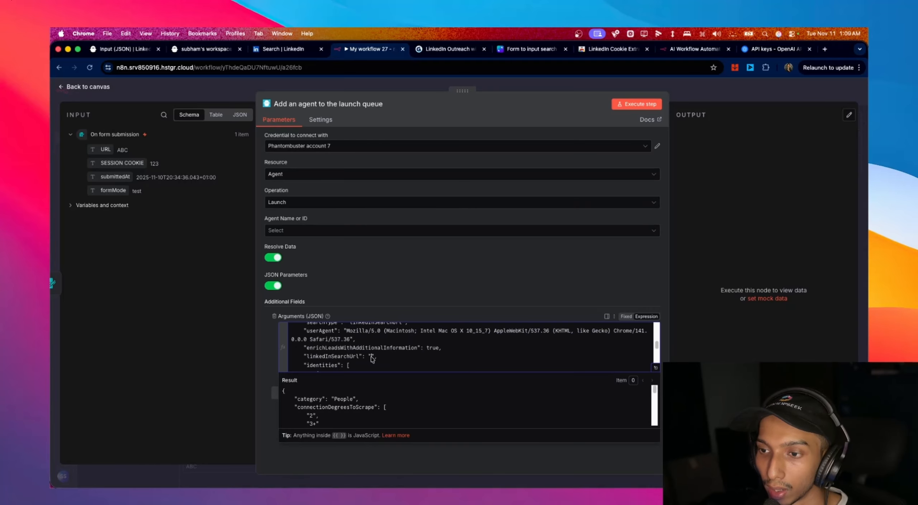
{"action": "left_click", "coordinate": [371, 357]}
{"action": "key", "text": "super+v"}
{"action": "scroll", "coordinate": [465, 363], "scroll_direction": "down", "scroll_amount": 3}
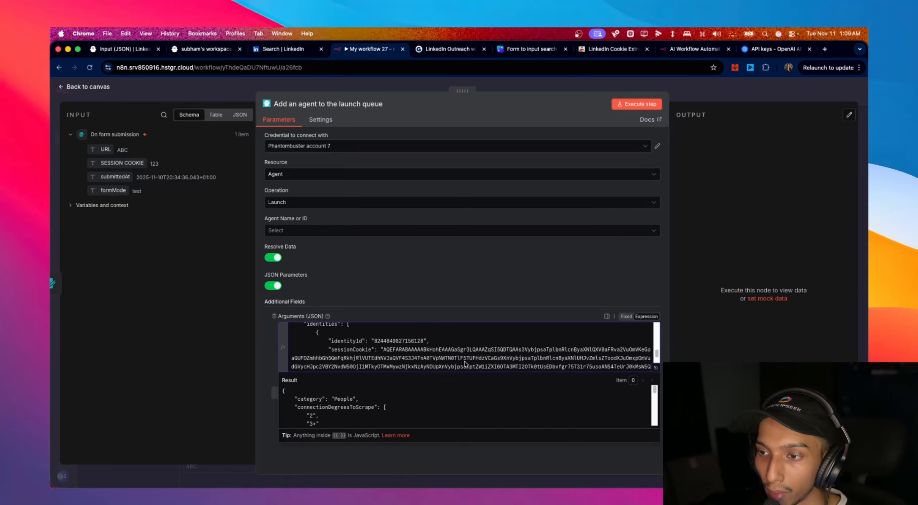
{"action": "scroll", "coordinate": [465, 363], "scroll_direction": "down", "scroll_amount": 3}
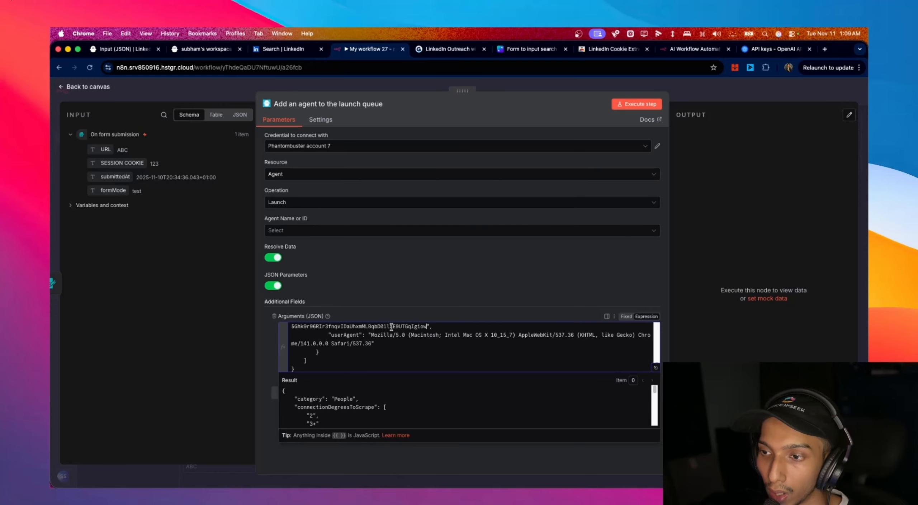
- Replace the hardcoded sessionCookie value with the form's SESSION COOKIE field
{"action": "scroll", "coordinate": [391, 330], "scroll_direction": "up", "scroll_amount": 3}
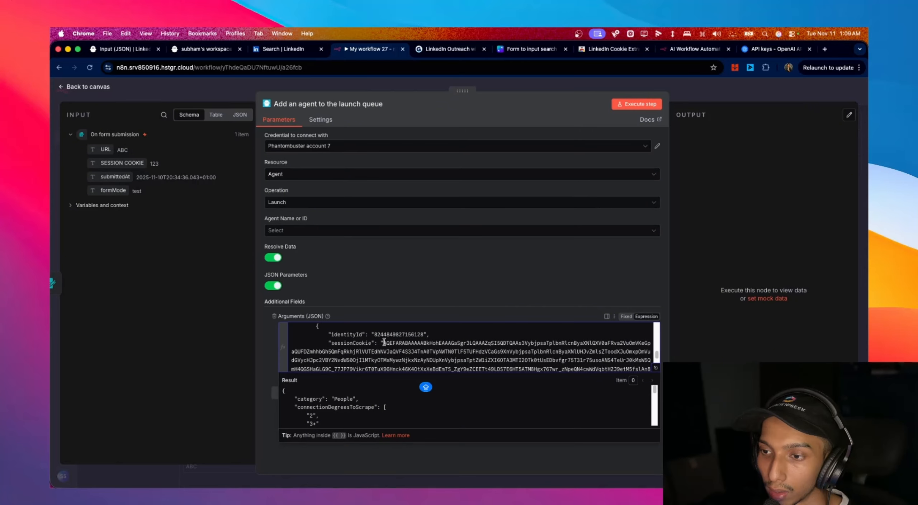
{"action": "left_click_drag", "start_coordinate": [383, 343], "coordinate": [435, 358]}
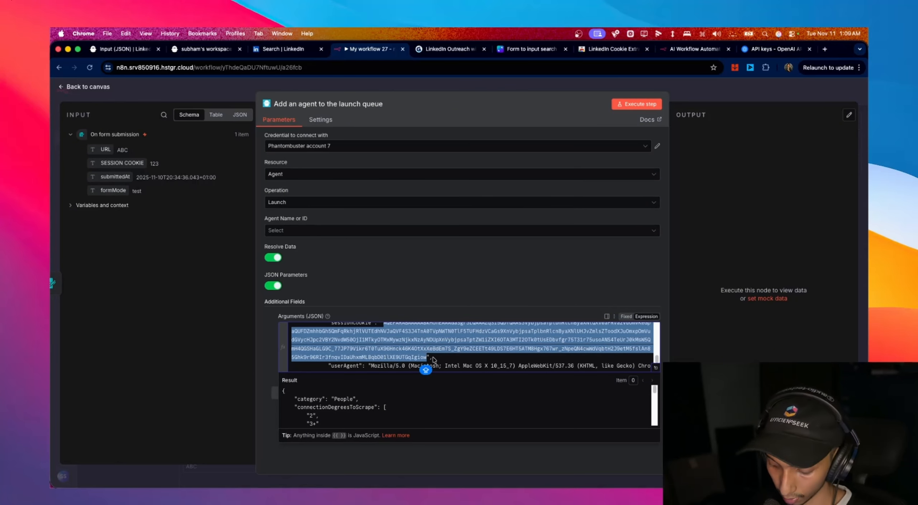
{"action": "key", "text": "BackSpace"}
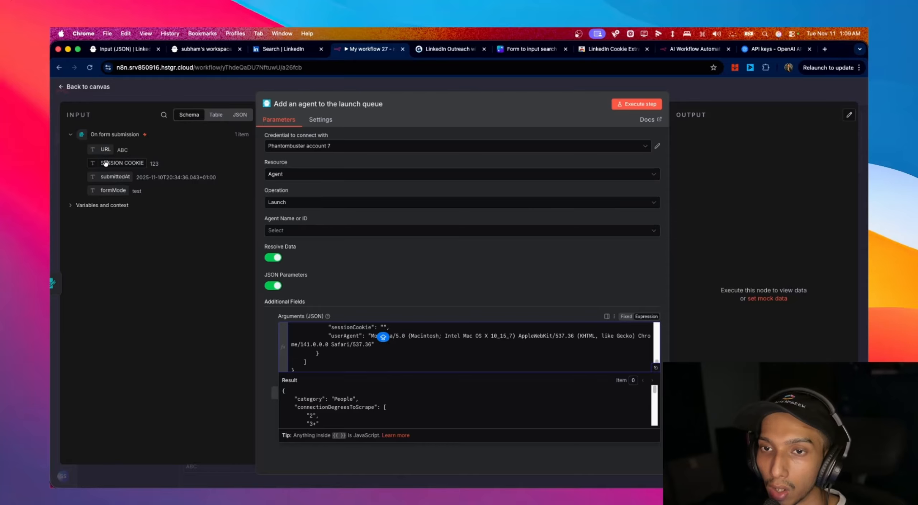
{"action": "left_click_drag", "start_coordinate": [106, 163], "coordinate": [384, 327]}
{"action": "scroll", "coordinate": [507, 355], "scroll_direction": "up", "scroll_amount": 3}
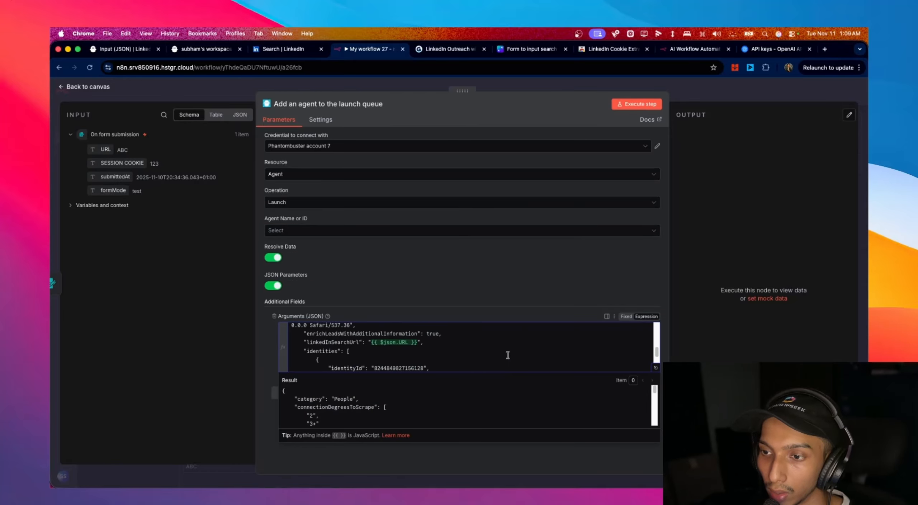
{"action": "scroll", "coordinate": [508, 355], "scroll_direction": "up", "scroll_amount": 5}
{"action": "scroll", "coordinate": [507, 355], "scroll_direction": "down", "scroll_amount": 10}
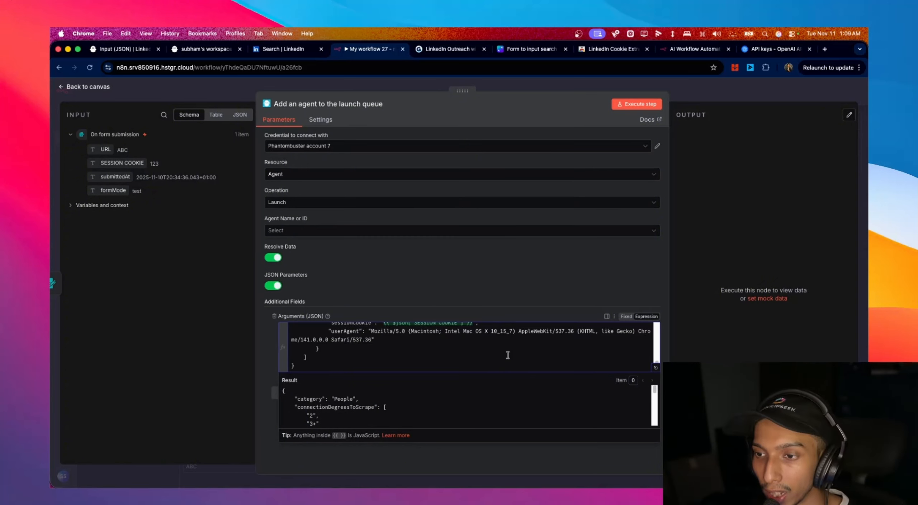
{"action": "scroll", "coordinate": [508, 355], "scroll_direction": "up", "scroll_amount": 5}
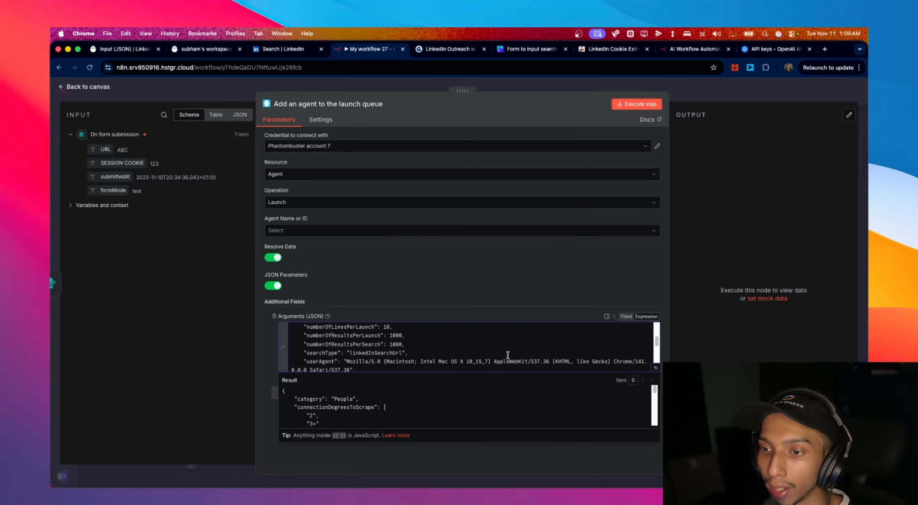
- Review the numberOfLinesPerLaunch, numberOfResultsPerLaunch and numberOfResultsPerSearch settings in the arguments JSON
{"action": "left_click", "coordinate": [319, 335]}
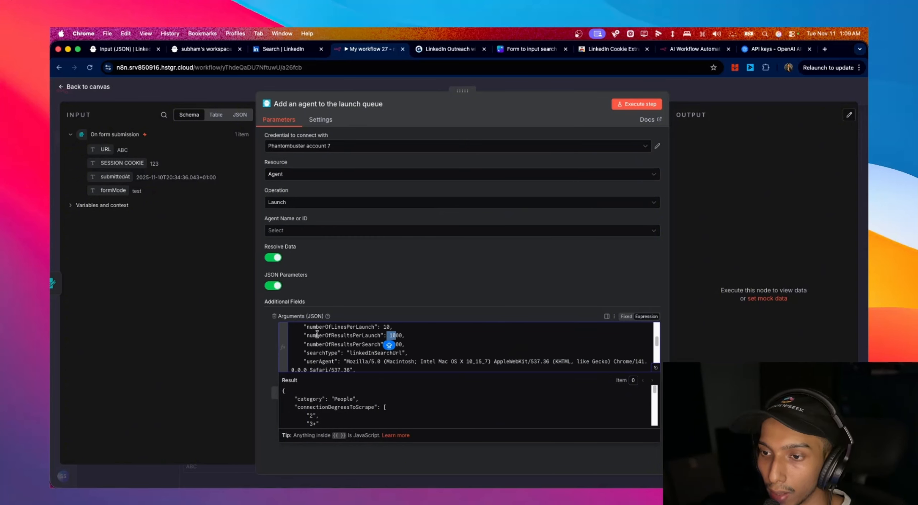
{"action": "double_click", "coordinate": [397, 335]}
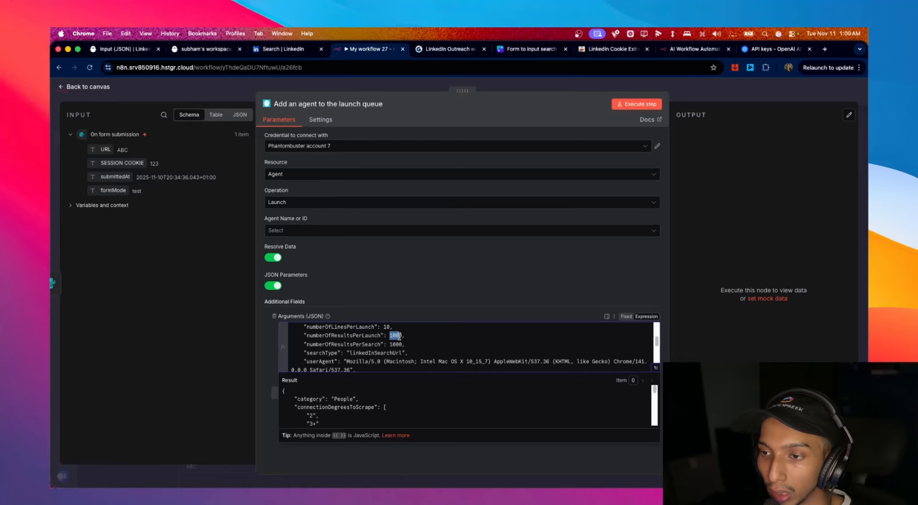
{"action": "left_click", "coordinate": [367, 345]}
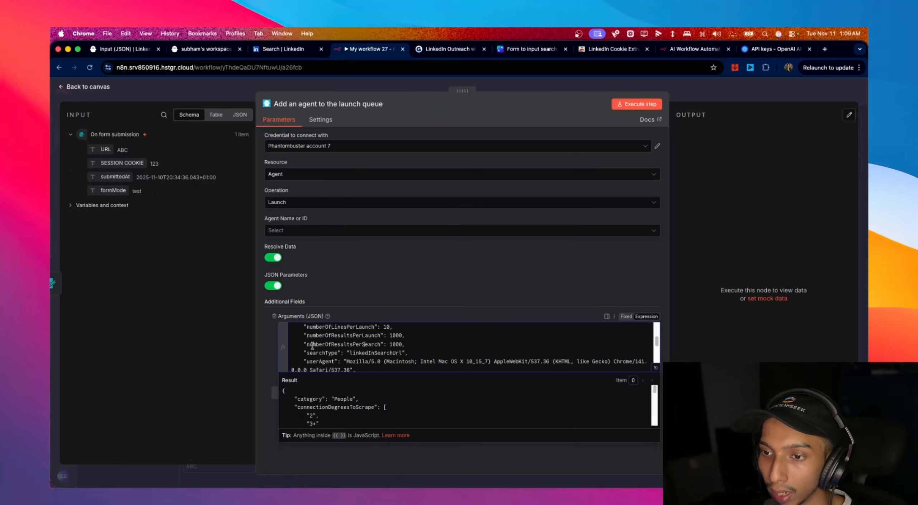
{"action": "left_click_drag", "start_coordinate": [390, 345], "coordinate": [399, 346]}
{"action": "left_click_drag", "start_coordinate": [304, 327], "coordinate": [393, 328]}
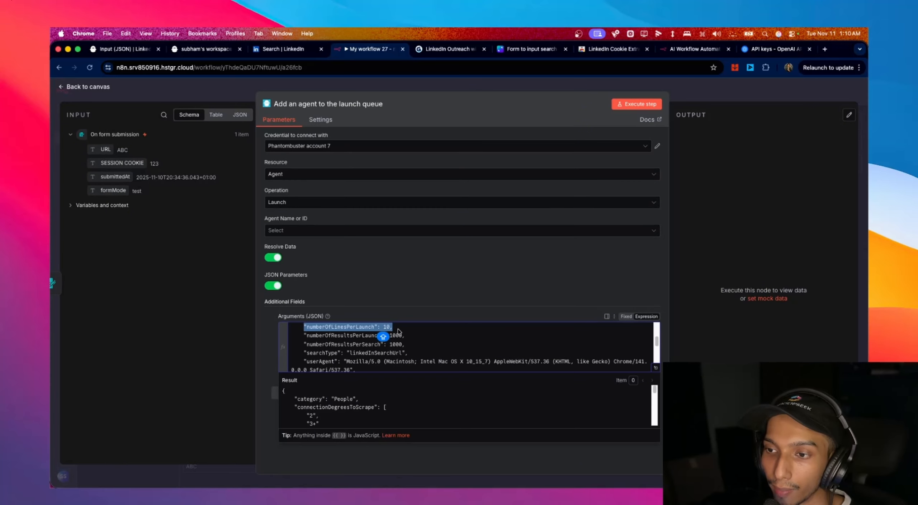
{"action": "left_click", "coordinate": [399, 336]}
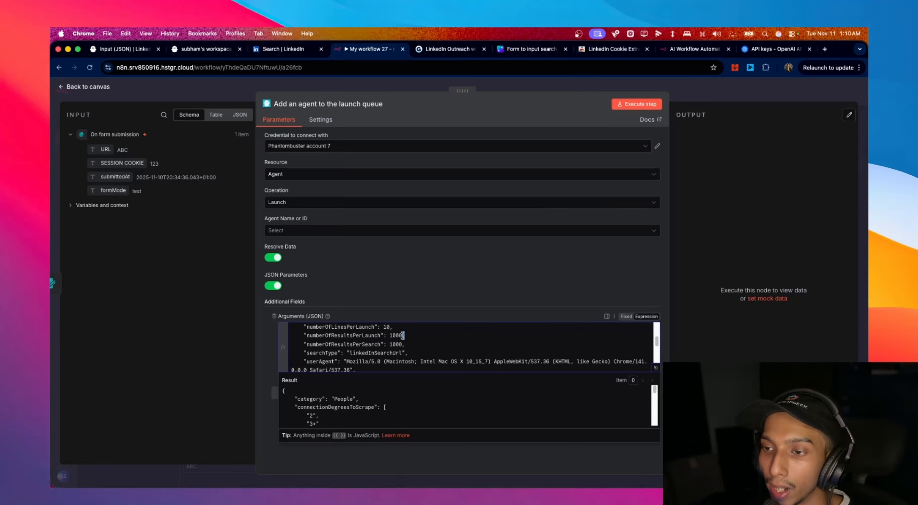
{"action": "left_click_drag", "start_coordinate": [306, 335], "coordinate": [400, 336]}
{"action": "left_click", "coordinate": [398, 342]}
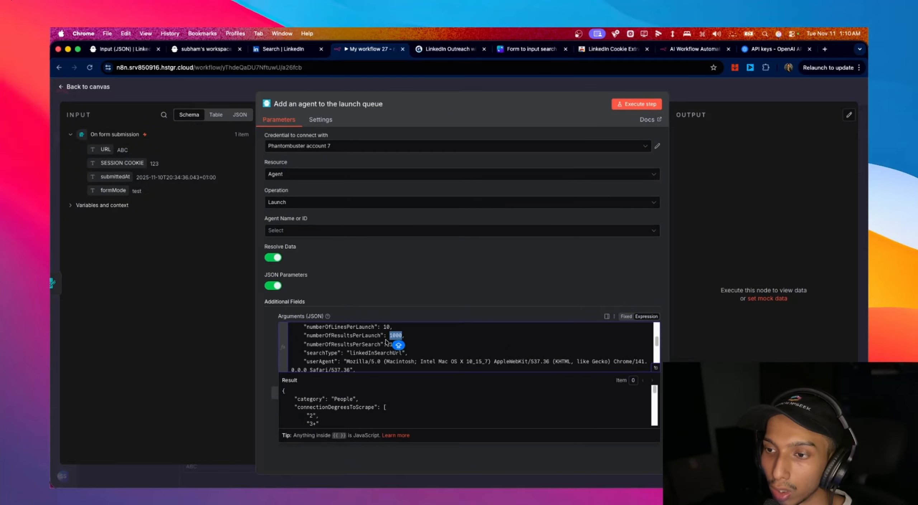
- Lower numberOfResultsPerSearch and numberOfResultsPerLaunch from 1000 to 10
{"action": "left_click", "coordinate": [312, 345]}
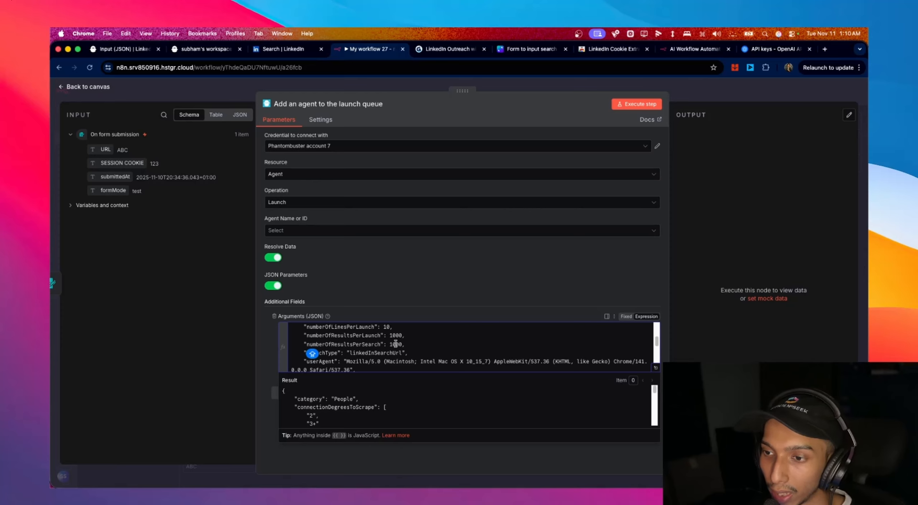
{"action": "left_click_drag", "start_coordinate": [395, 344], "coordinate": [402, 345]}
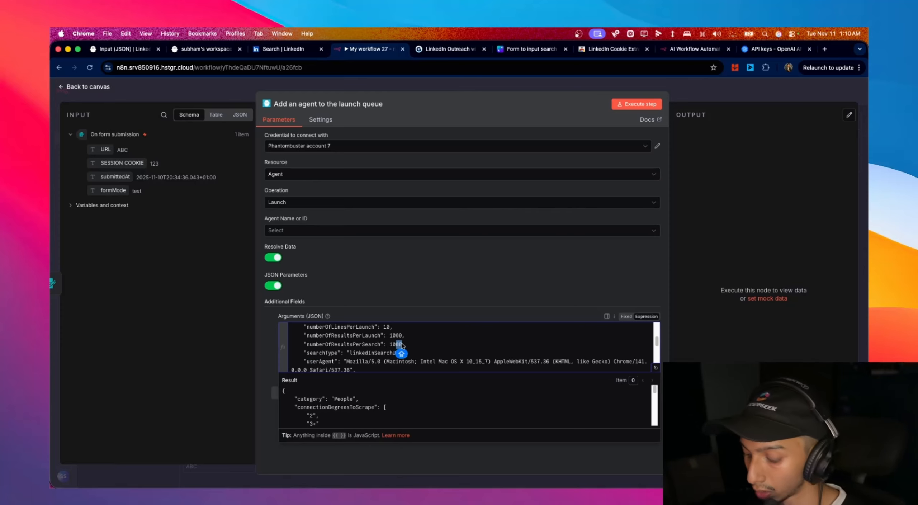
{"action": "key", "text": "BackSpace"}
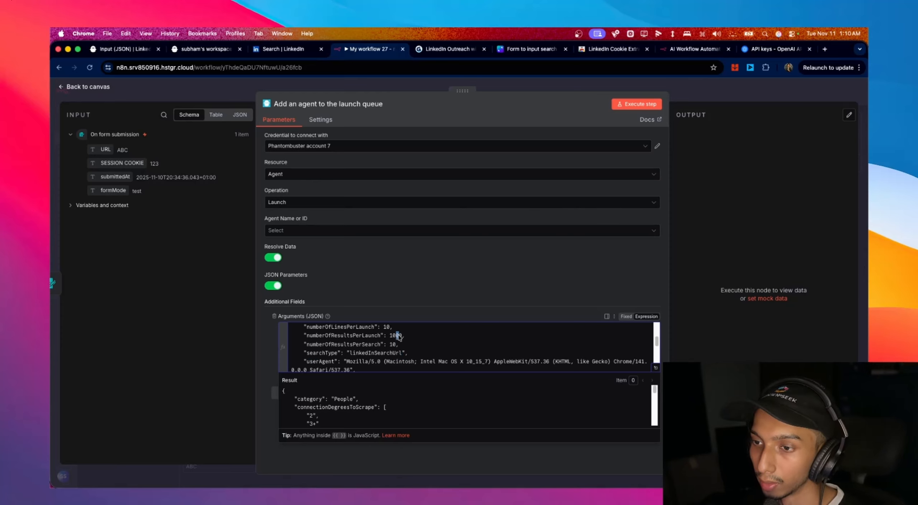
{"action": "left_click_drag", "start_coordinate": [398, 337], "coordinate": [402, 336]}
{"action": "key", "text": "BackSpace"}
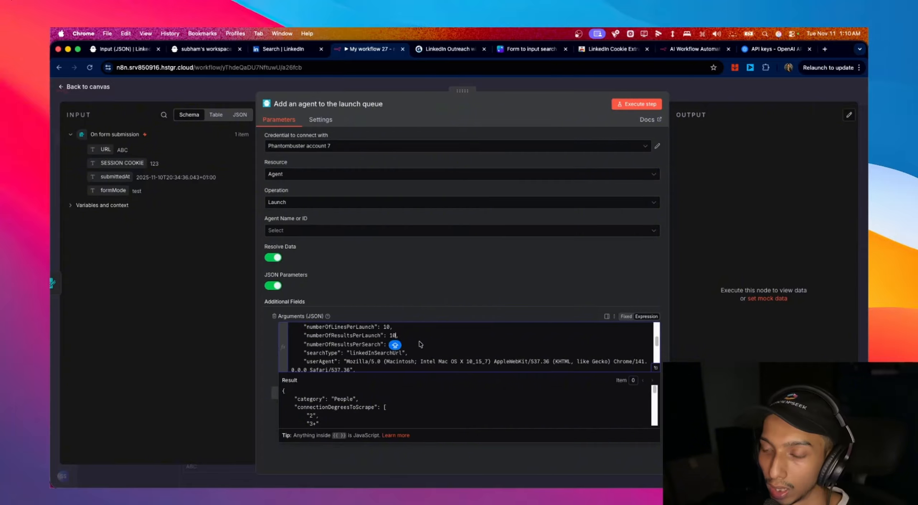
{"action": "scroll", "coordinate": [421, 344], "scroll_direction": "down", "scroll_amount": 5}
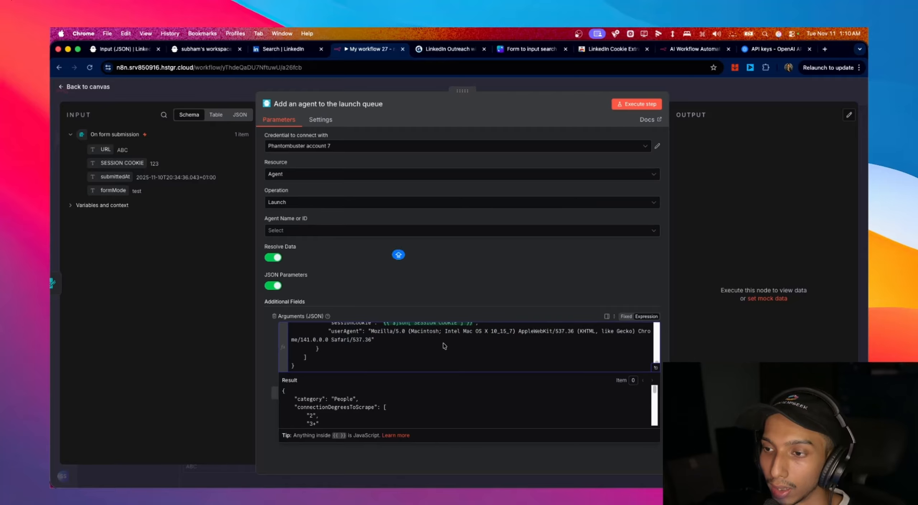
{"action": "scroll", "coordinate": [446, 344], "scroll_direction": "up", "scroll_amount": 4}
{"action": "scroll", "coordinate": [444, 345], "scroll_direction": "up", "scroll_amount": 4}
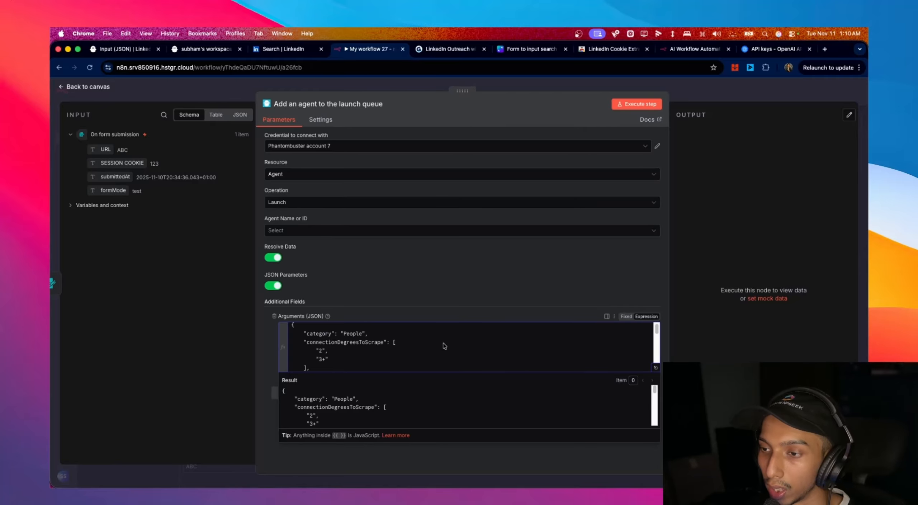
- Save the workflow and rename it SCRAPER
{"action": "left_click", "coordinate": [102, 91]}
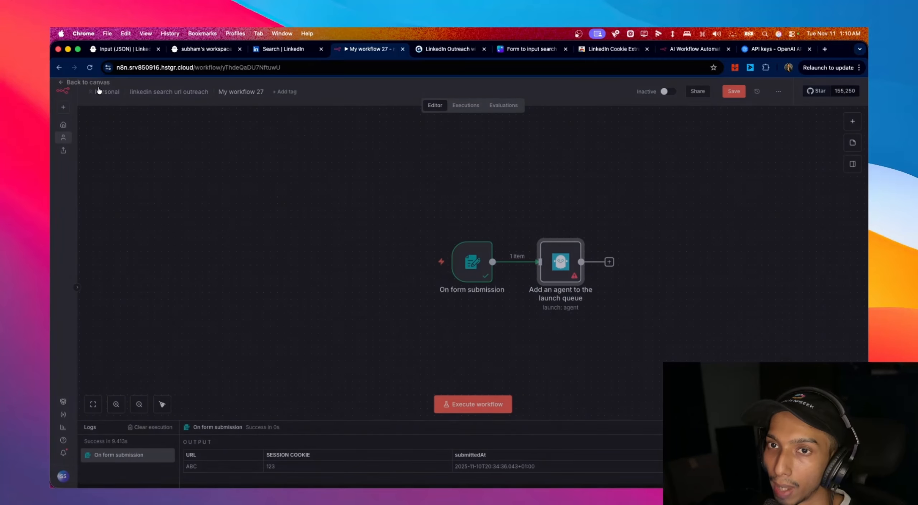
{"action": "left_click", "coordinate": [734, 91]}
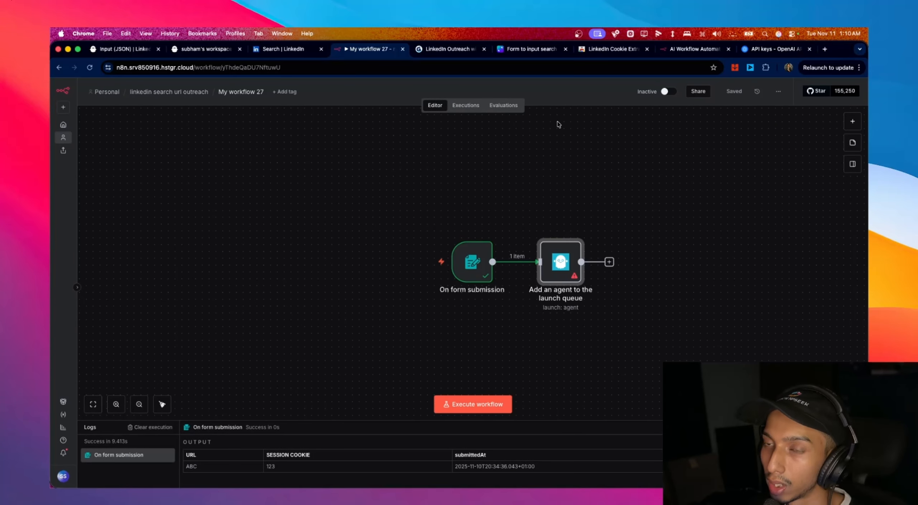
{"action": "left_click", "coordinate": [253, 91]}
{"action": "key", "text": "BackSpace"}
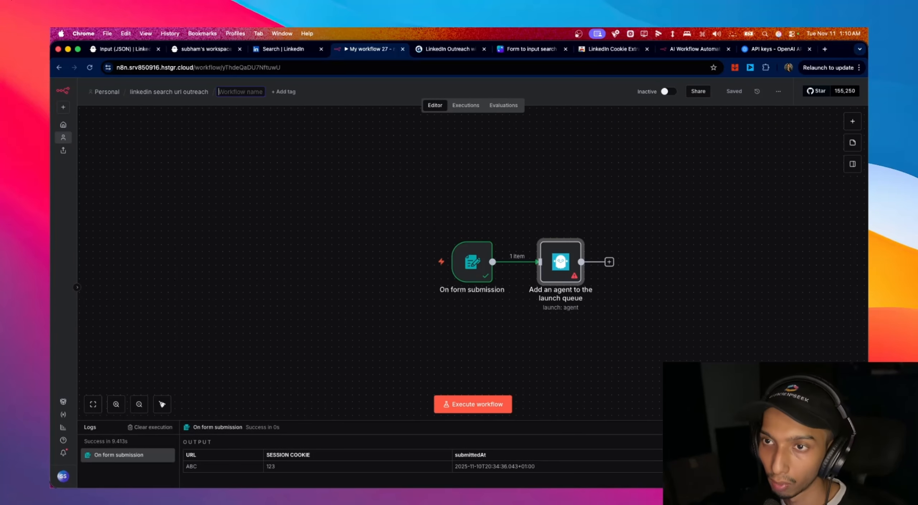
{"action": "type", "text": "SA"}
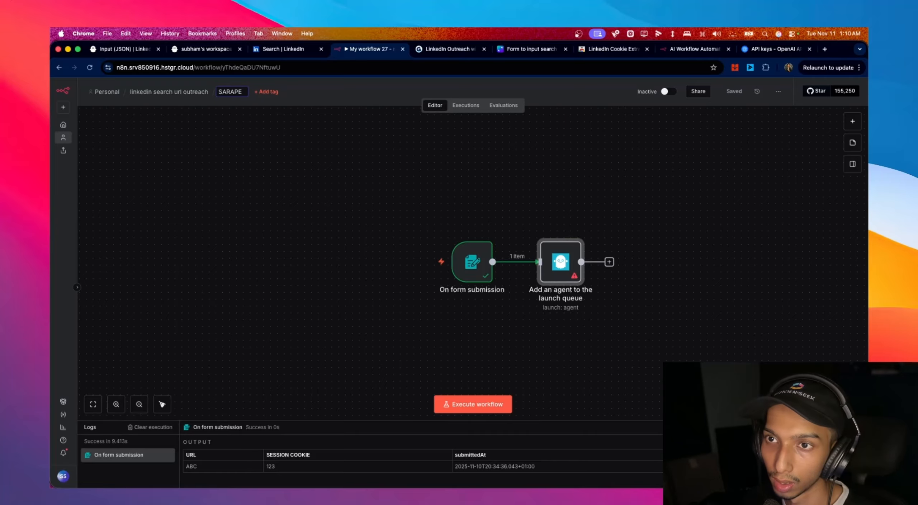
{"action": "type", "text": "RAP"}
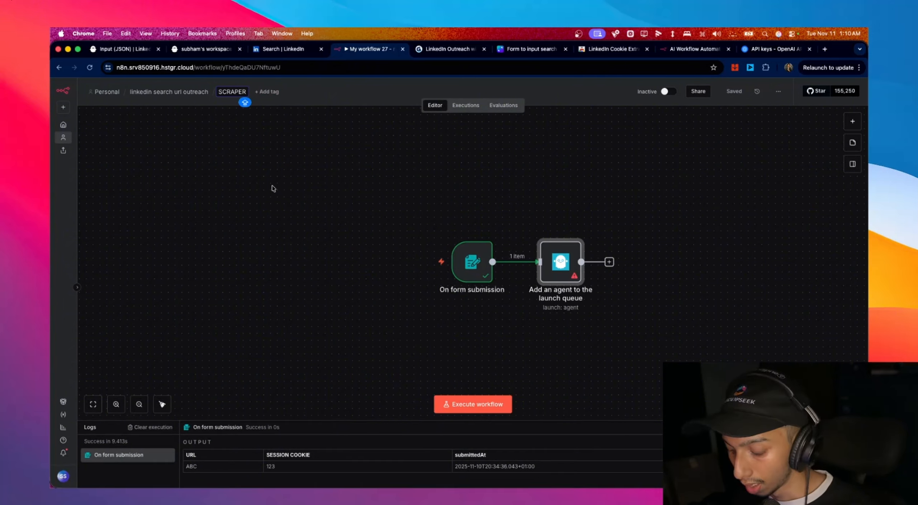
{"action": "key", "text": "Return"}
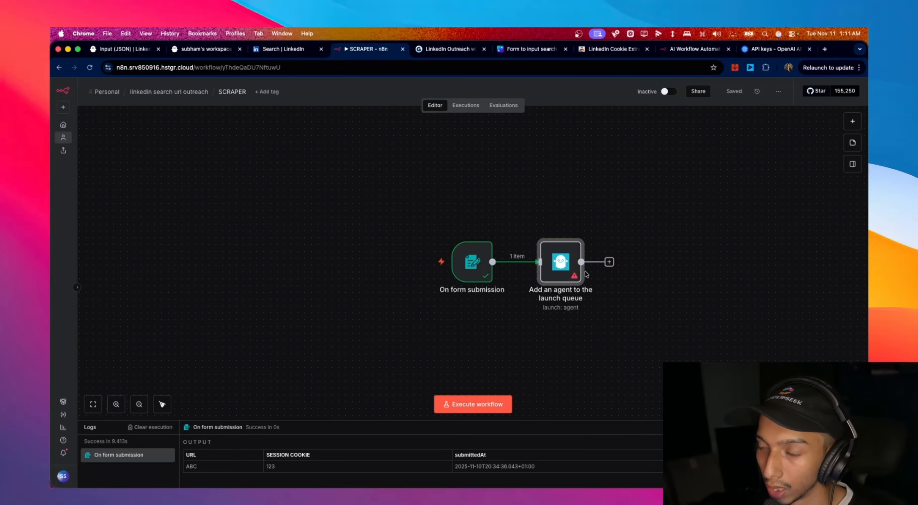
- Set the PhantomBuster launch node's agent to LinkedIn Search Export
{"action": "double_click", "coordinate": [574, 268]}
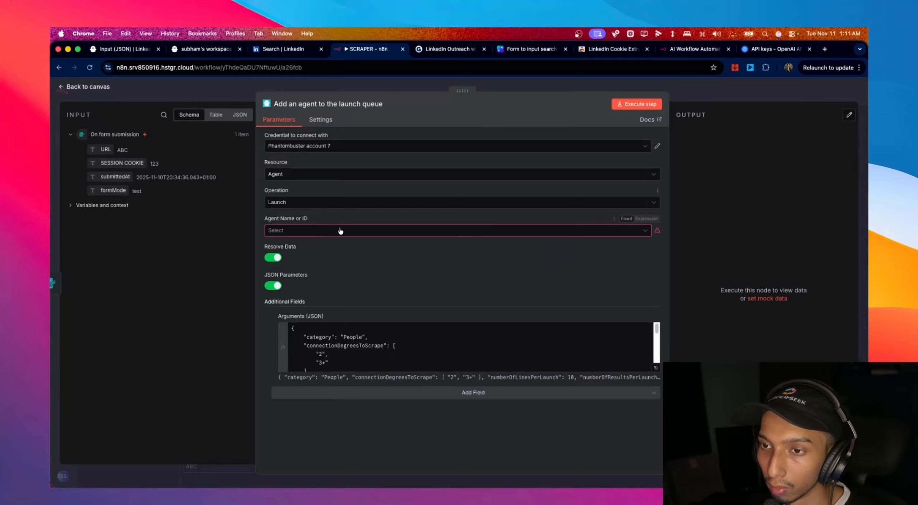
{"action": "left_click", "coordinate": [316, 232]}
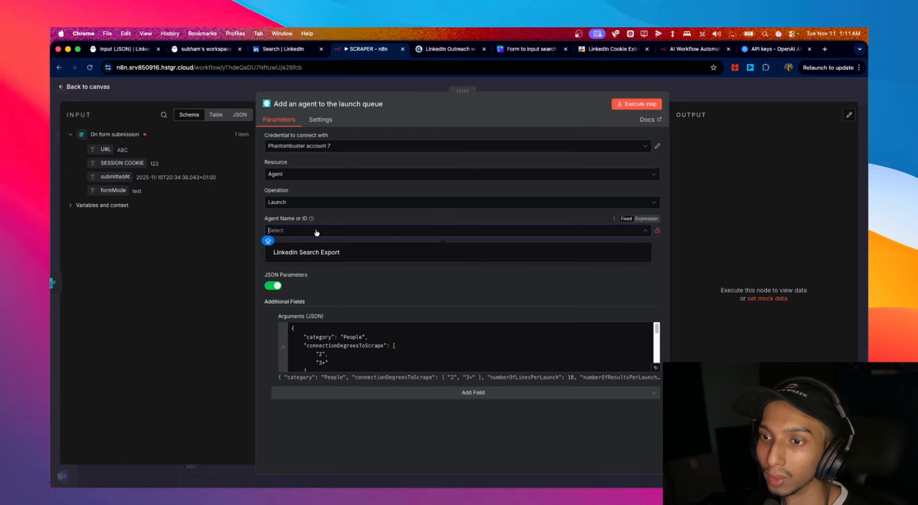
{"action": "left_click", "coordinate": [328, 251]}
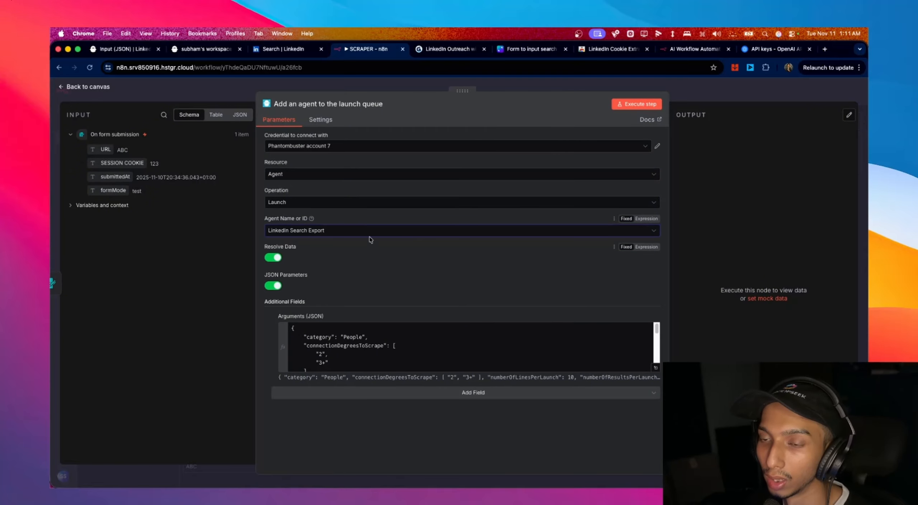
{"action": "left_click", "coordinate": [90, 88]}
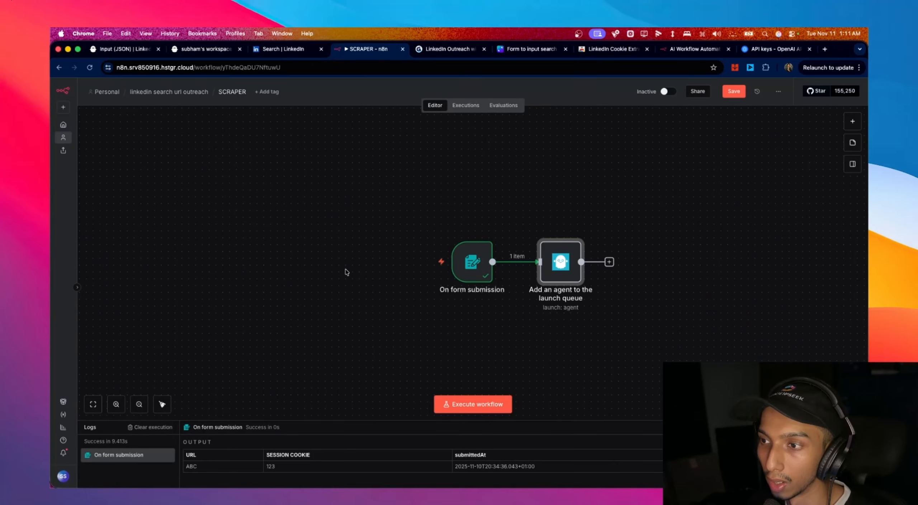
- Save the workflow and start a test run to open the form
{"action": "key", "text": "super+s"}
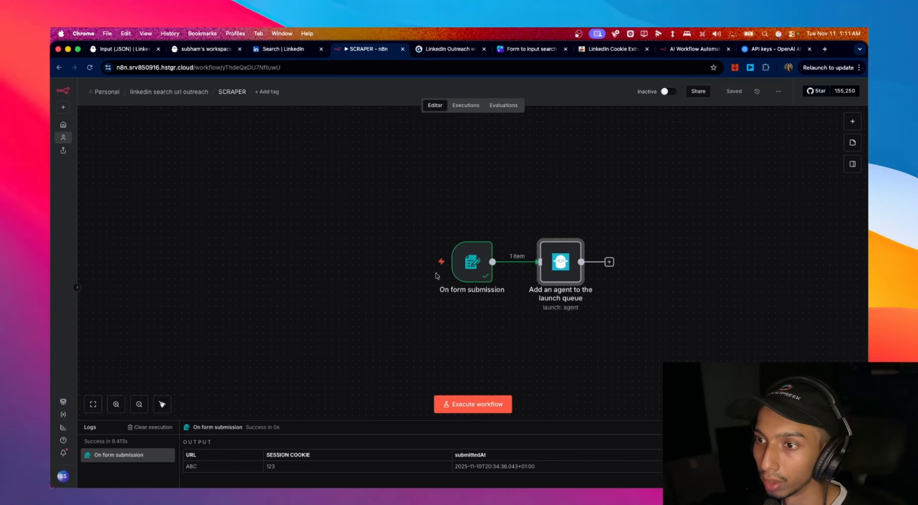
{"action": "mouse_move", "coordinate": [408, 261]}
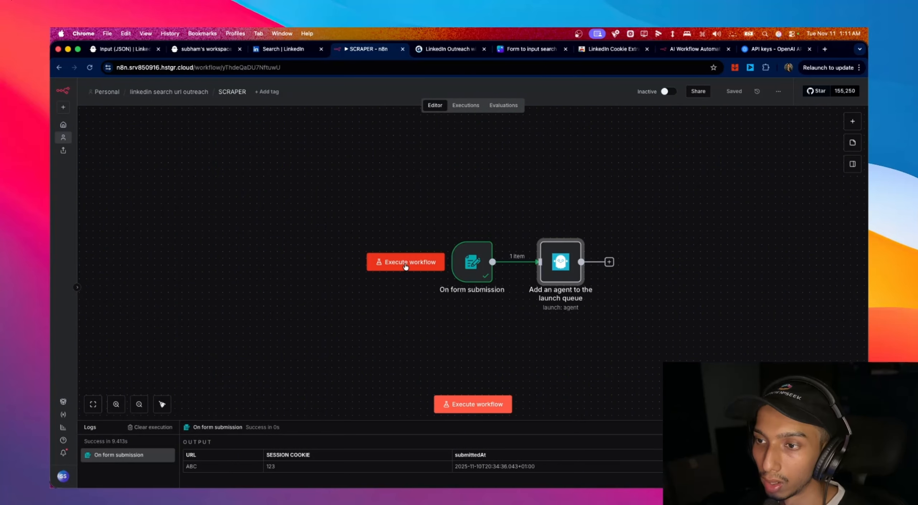
{"action": "left_click", "coordinate": [406, 266]}
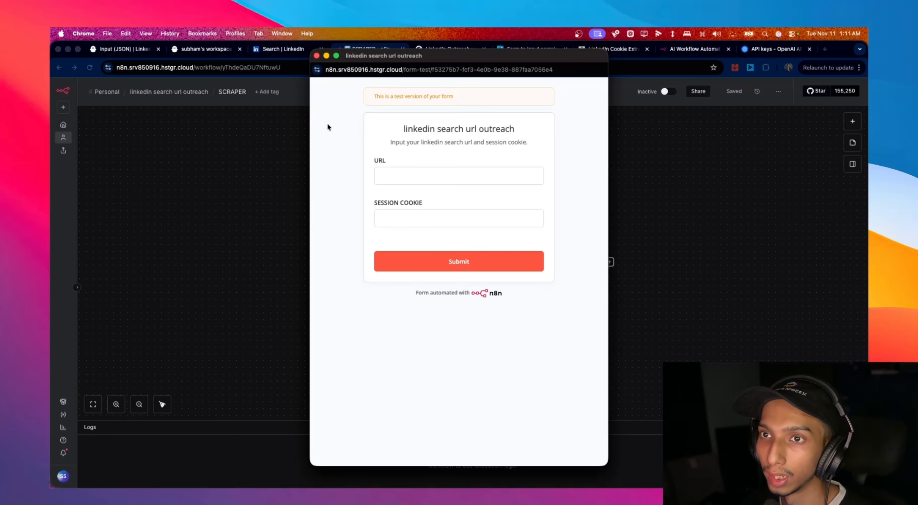
- Copy the LinkedIn search URL into the test form's URL field
{"action": "left_click", "coordinate": [281, 50]}
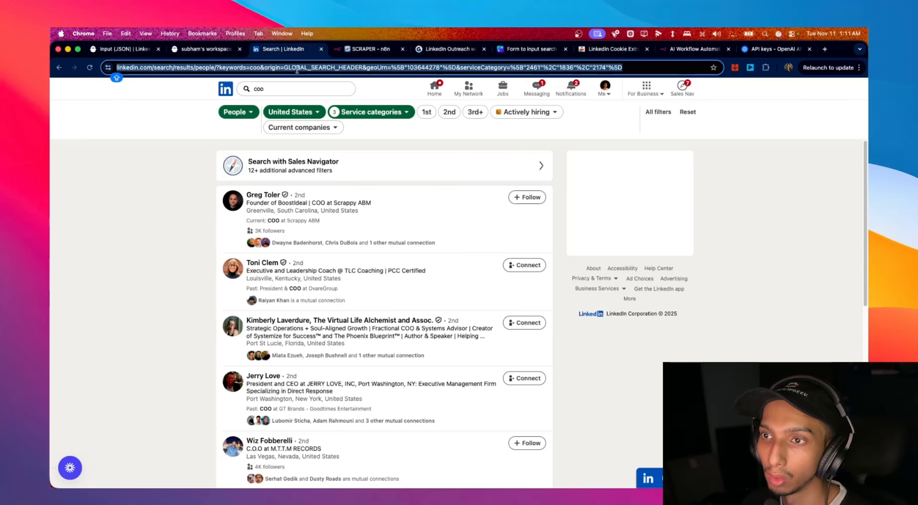
{"action": "left_click", "coordinate": [365, 68]}
{"action": "key", "text": "super+c"}
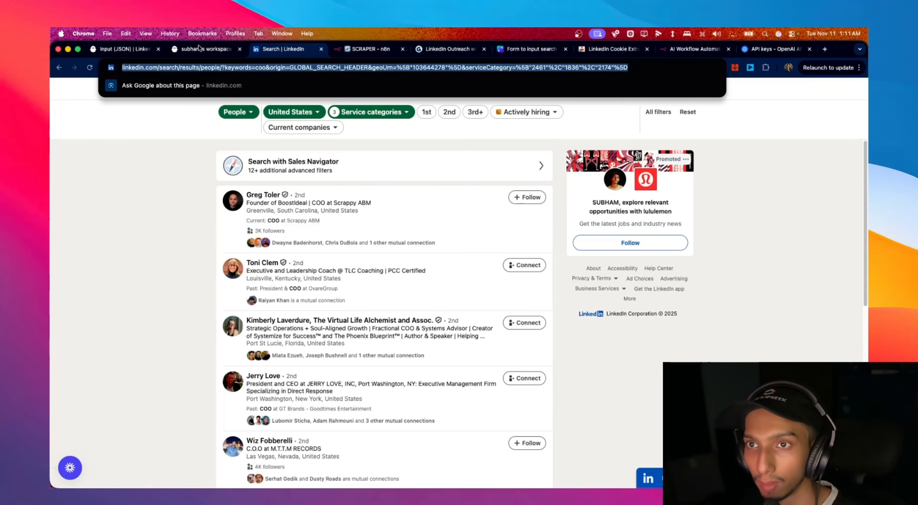
{"action": "left_click", "coordinate": [179, 48]}
{"action": "left_click", "coordinate": [120, 49]}
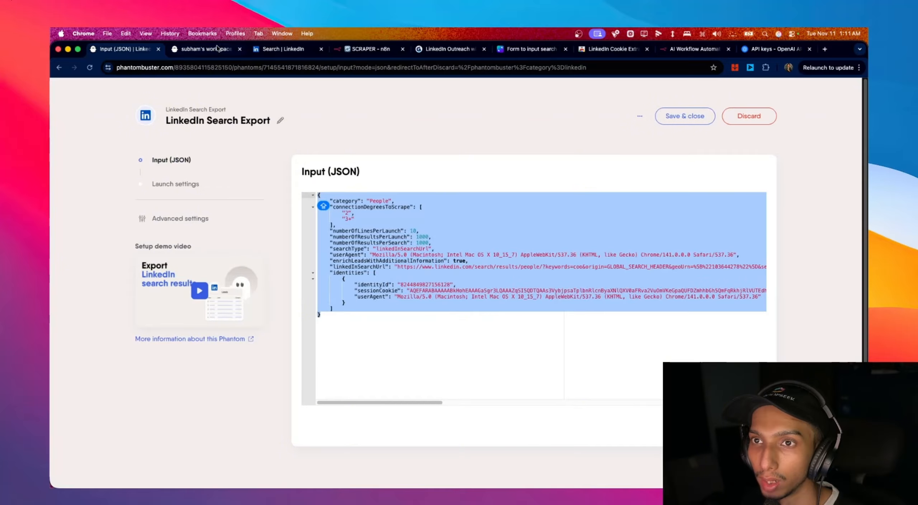
{"action": "left_click", "coordinate": [368, 50]}
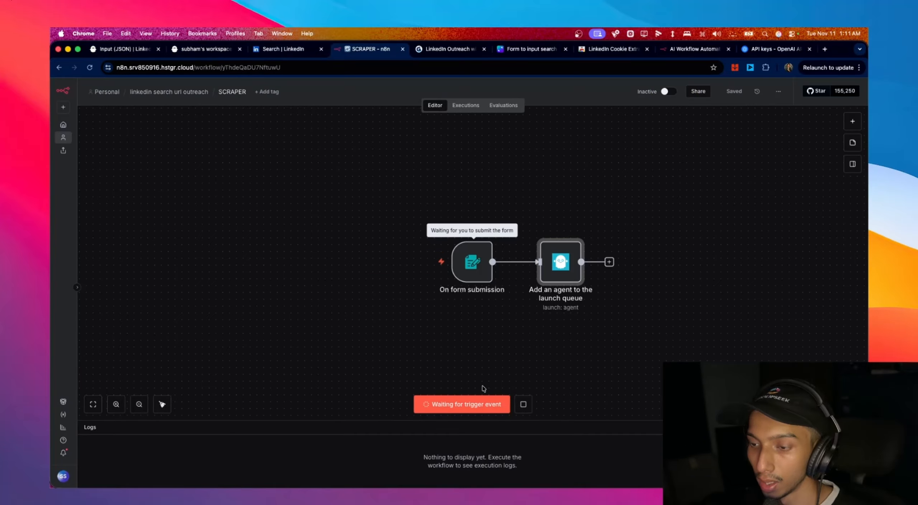
{"action": "key", "text": "ctrl+Up"}
{"action": "left_click", "coordinate": [358, 306]}
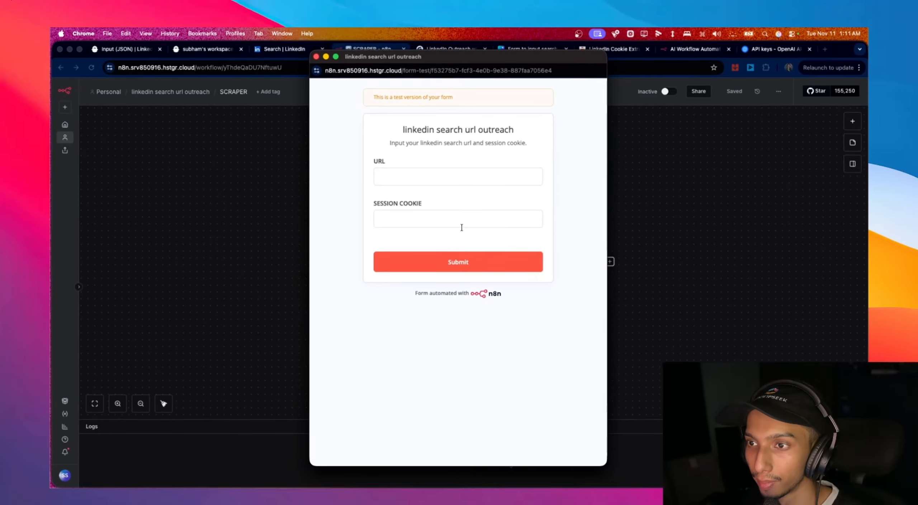
{"action": "left_click", "coordinate": [457, 174]}
{"action": "key", "text": "super+v"}
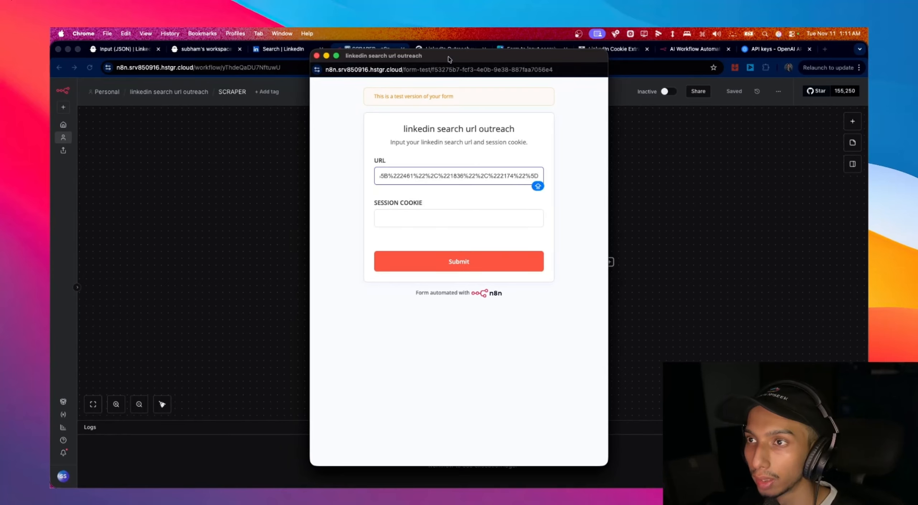
- Extract the LinkedIn session cookie from the search results page with the Cookie Extractor extension
{"action": "left_click_drag", "start_coordinate": [449, 56], "coordinate": [546, 87]}
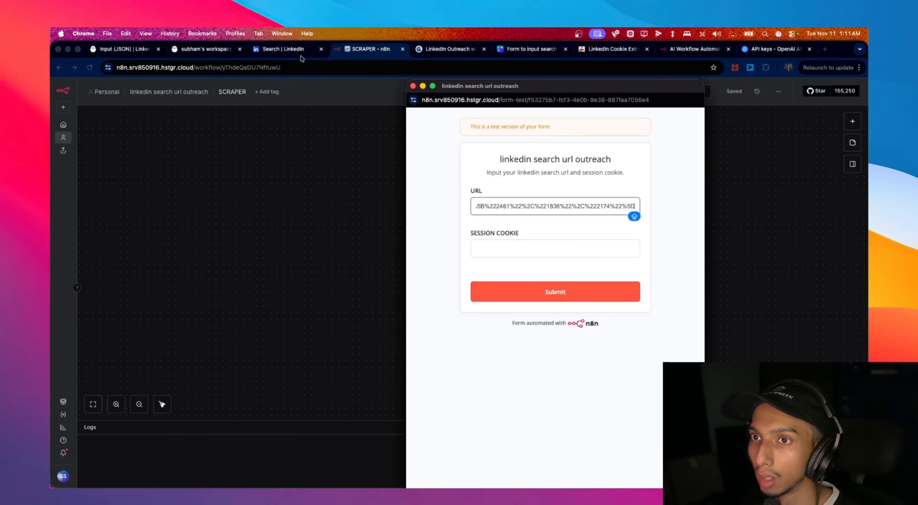
{"action": "left_click", "coordinate": [271, 53]}
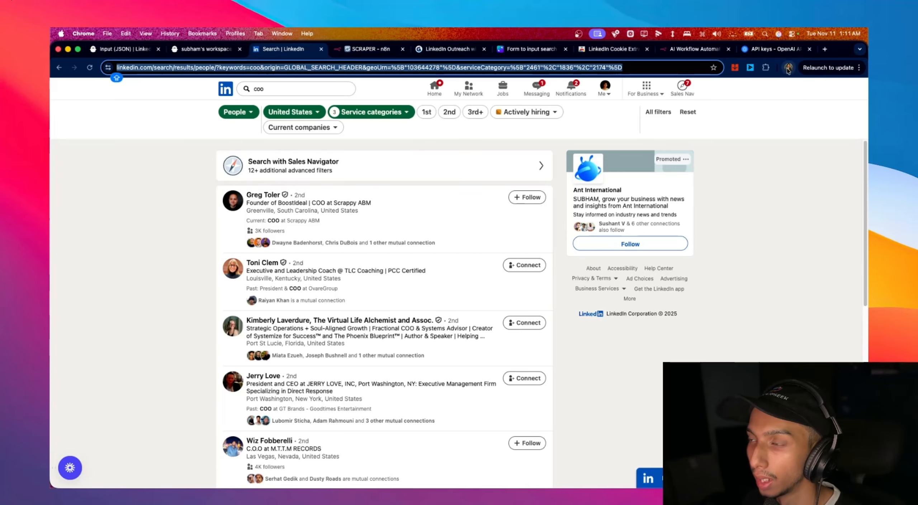
{"action": "left_click", "coordinate": [767, 69]}
{"action": "left_click", "coordinate": [689, 173]}
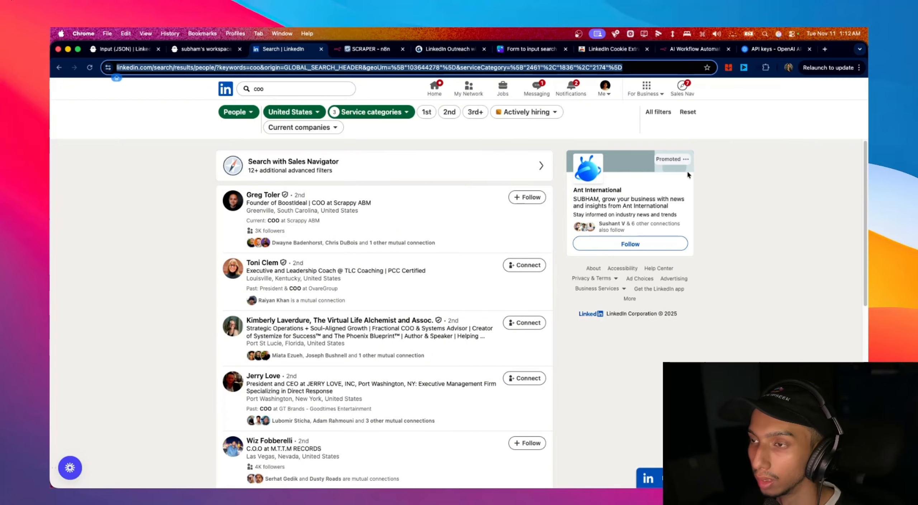
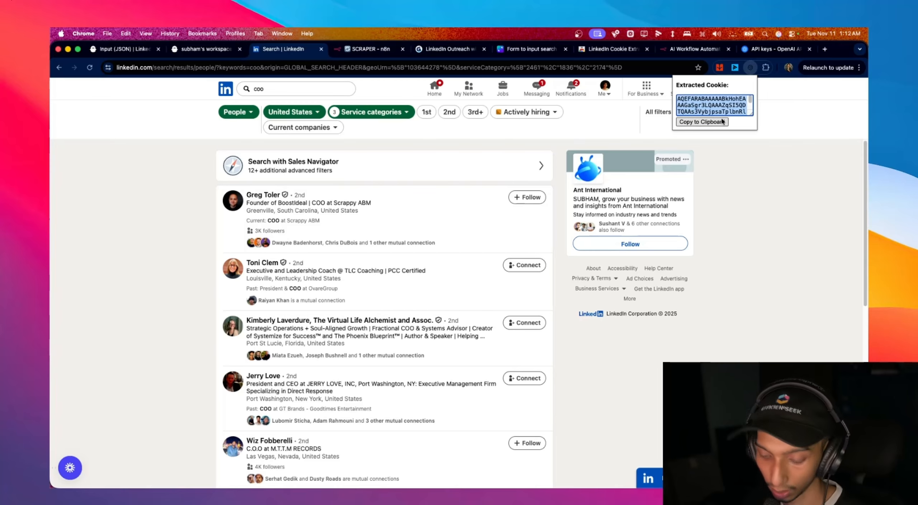
- Paste the copied LinkedIn session cookie into the n8n test form's Session Cookie field and submit it
{"action": "left_click", "coordinate": [722, 122]}
{"action": "left_click", "coordinate": [366, 50]}
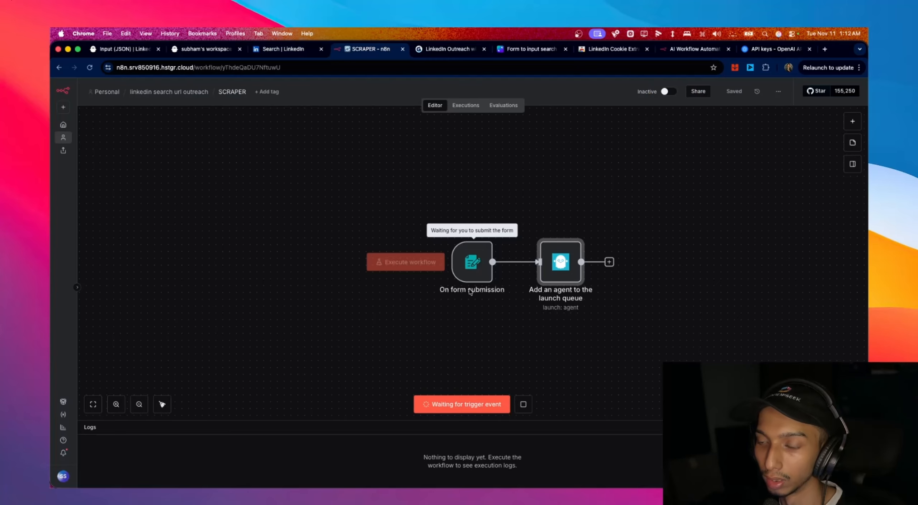
{"action": "key", "text": "ctrl+Up"}
{"action": "left_click", "coordinate": [738, 213]}
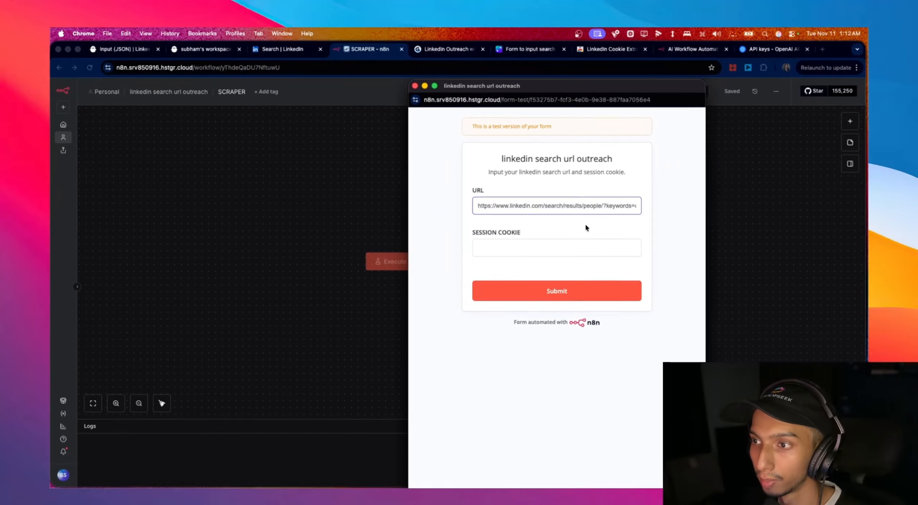
{"action": "left_click", "coordinate": [572, 243]}
{"action": "key", "text": "super+v"}
{"action": "left_click", "coordinate": [555, 291]}
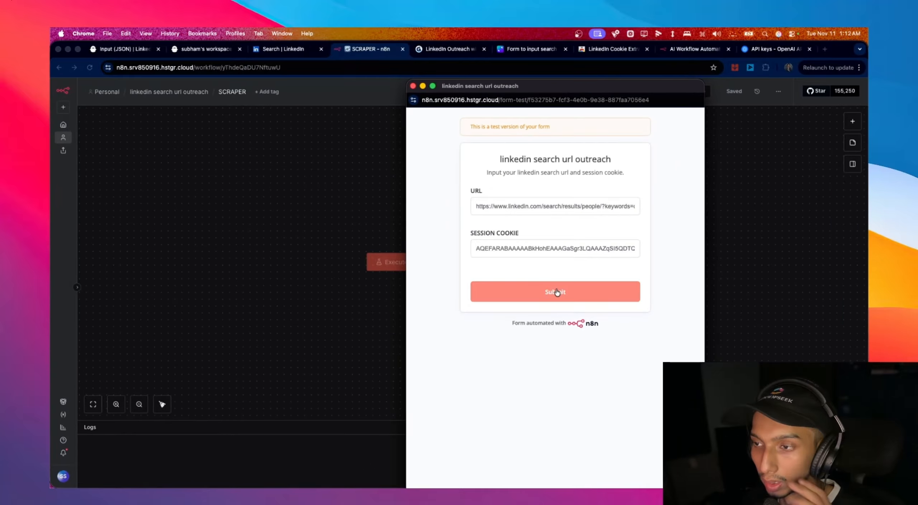
{"action": "left_click_drag", "start_coordinate": [549, 97], "coordinate": [219, 104]}
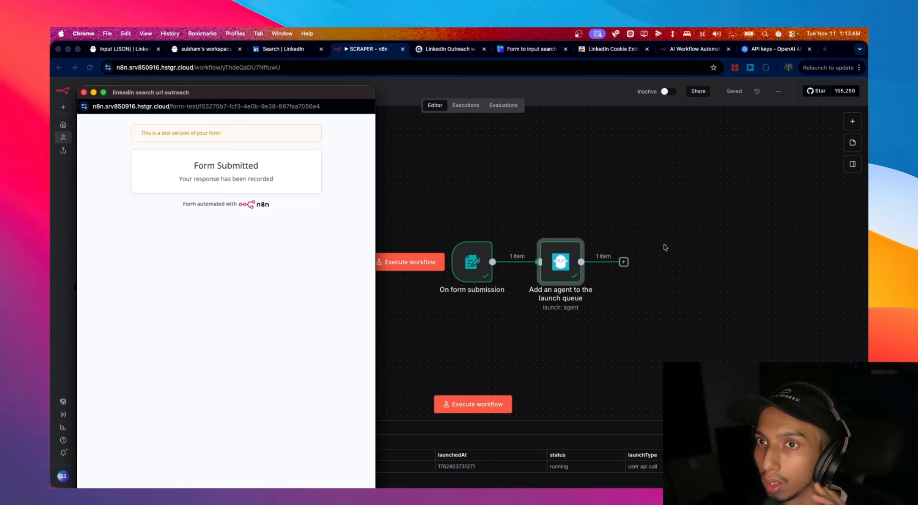
- Open the running LinkedIn Search Export phantom from PhantomBuster's running phantoms
{"action": "left_click", "coordinate": [190, 49]}
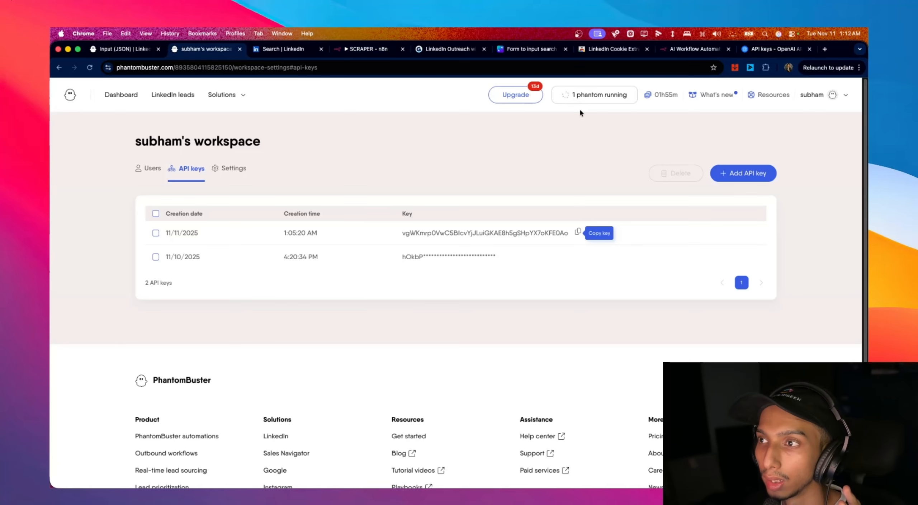
{"action": "left_click", "coordinate": [597, 102]}
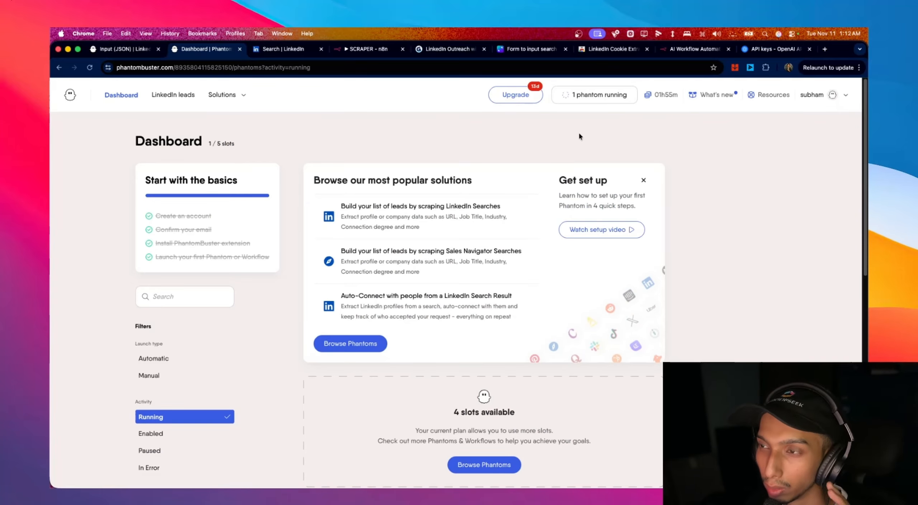
{"action": "scroll", "coordinate": [579, 132], "scroll_direction": "down", "scroll_amount": 6}
{"action": "scroll", "coordinate": [562, 199], "scroll_direction": "down", "scroll_amount": 2}
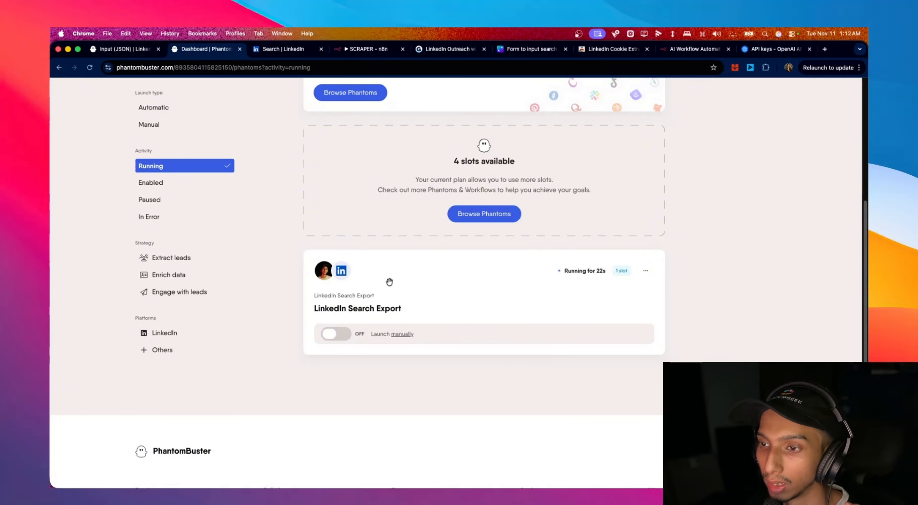
{"action": "left_click", "coordinate": [338, 310]}
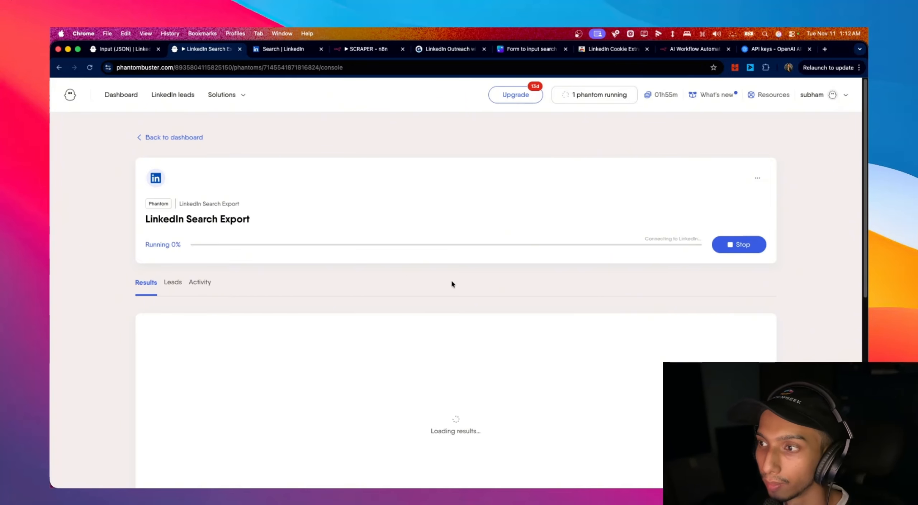
{"action": "scroll", "coordinate": [597, 286], "scroll_direction": "down", "scroll_amount": 3}
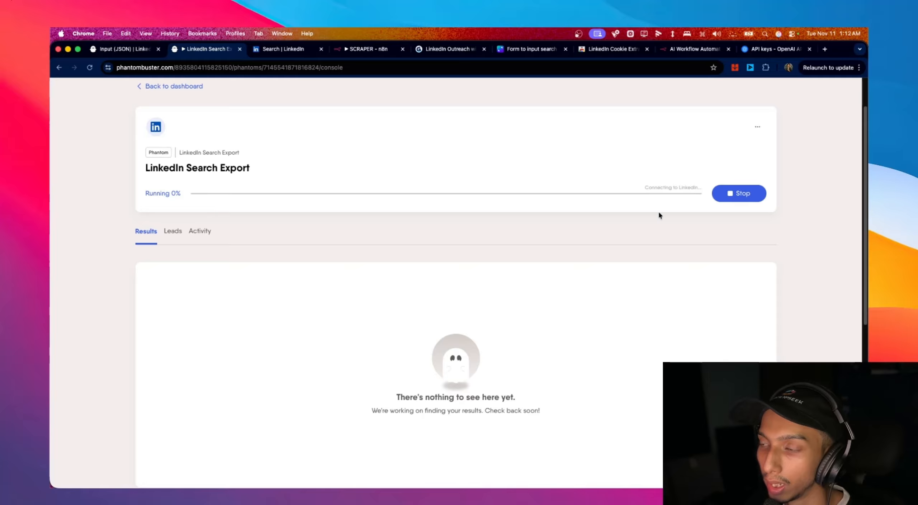
{"action": "scroll", "coordinate": [558, 240], "scroll_direction": "down", "scroll_amount": 3}
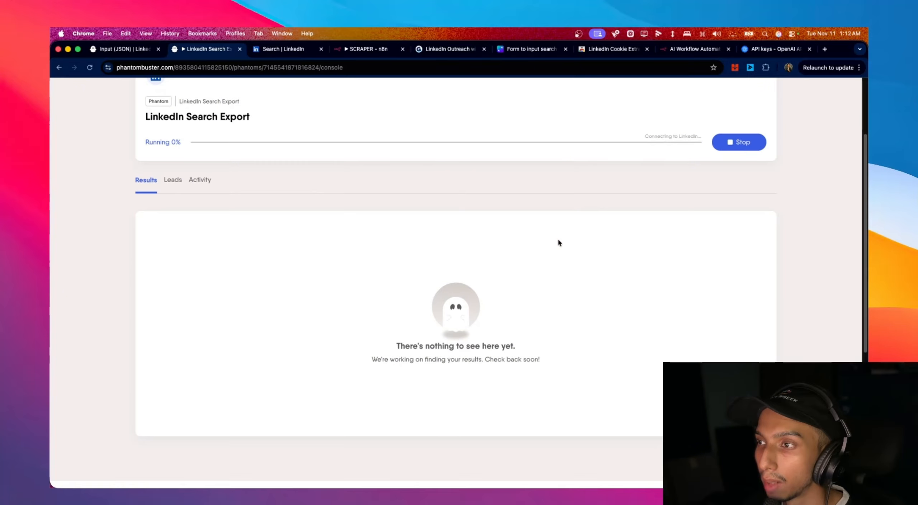
{"action": "scroll", "coordinate": [559, 240], "scroll_direction": "up", "scroll_amount": 3}
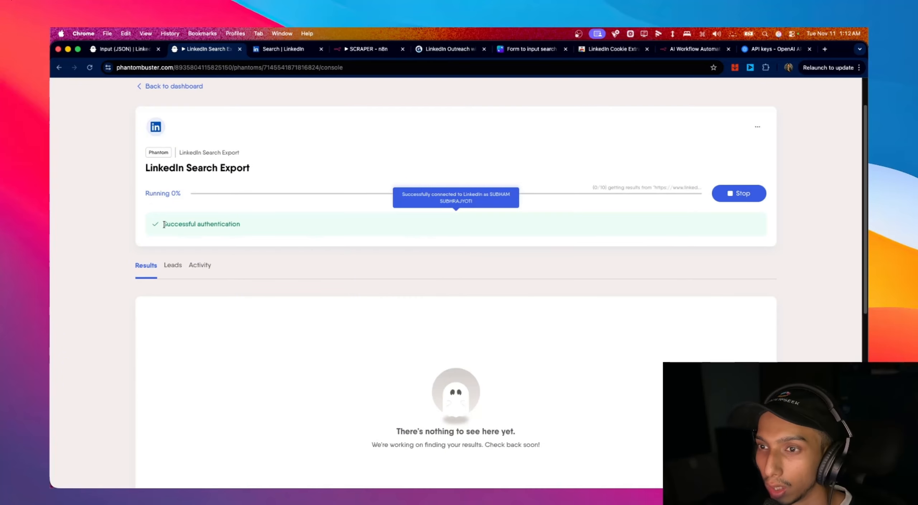
- Check the run log: successful authentication, results progress, 10 profiles found, then the Activity tab
{"action": "triple_click", "coordinate": [242, 225]}
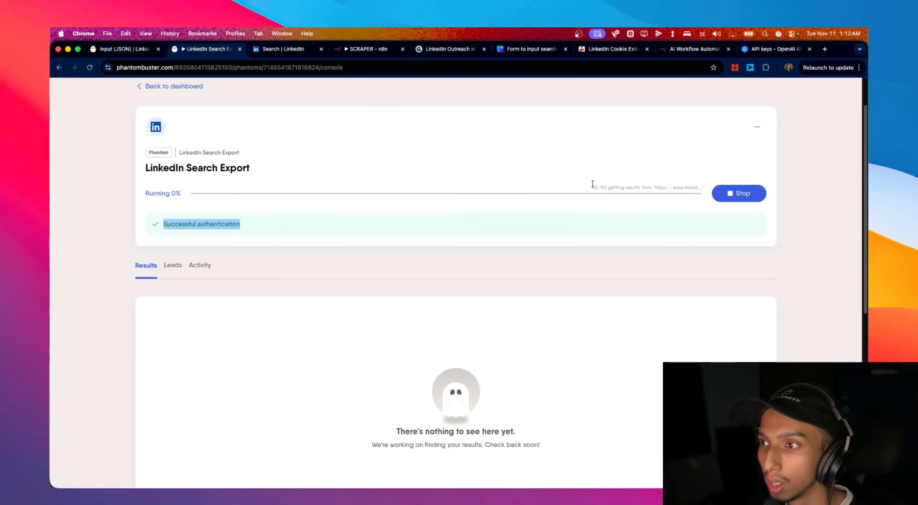
{"action": "left_click_drag", "start_coordinate": [592, 184], "coordinate": [702, 187]}
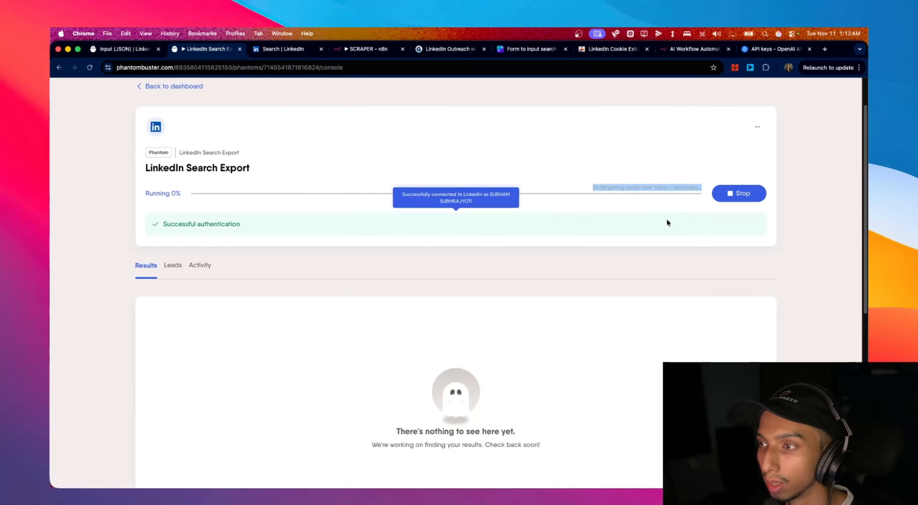
{"action": "scroll", "coordinate": [495, 252], "scroll_direction": "down", "scroll_amount": 2}
{"action": "scroll", "coordinate": [495, 252], "scroll_direction": "up", "scroll_amount": 2}
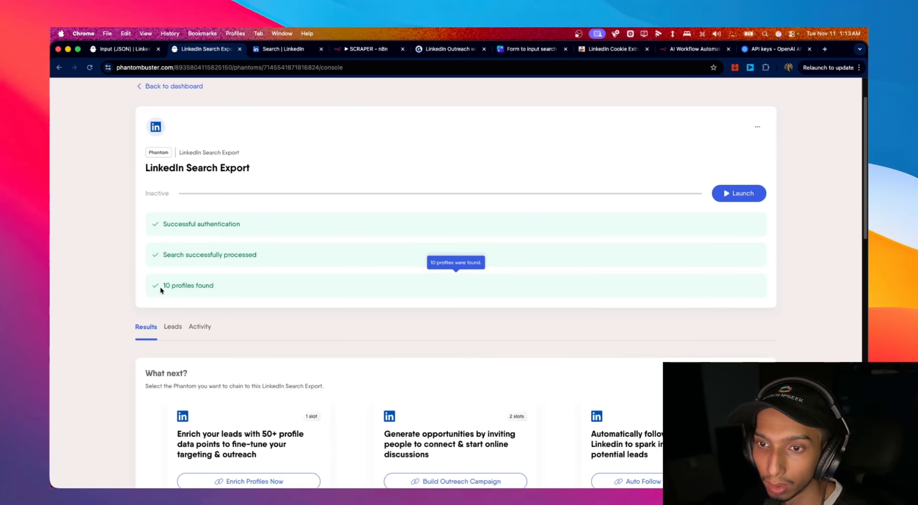
{"action": "left_click_drag", "start_coordinate": [160, 287], "coordinate": [220, 293]}
{"action": "left_click", "coordinate": [200, 327]}
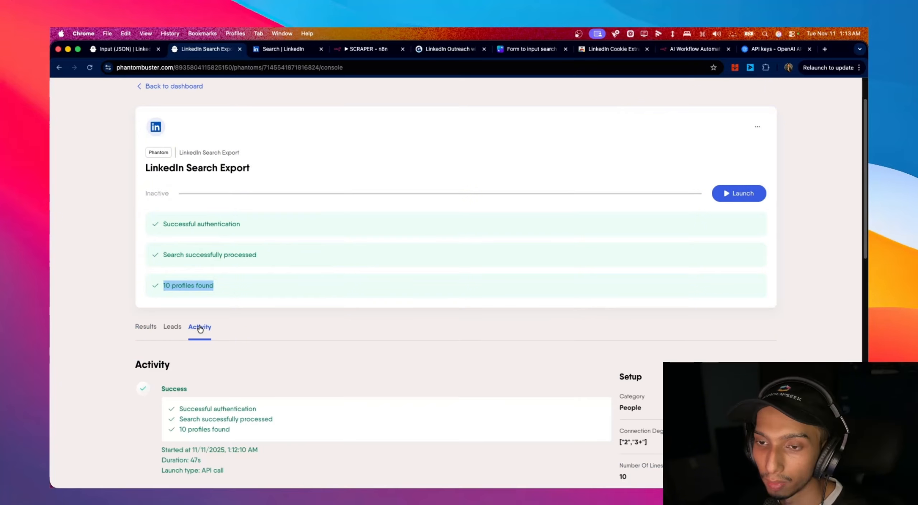
{"action": "scroll", "coordinate": [301, 325], "scroll_direction": "down", "scroll_amount": 3}
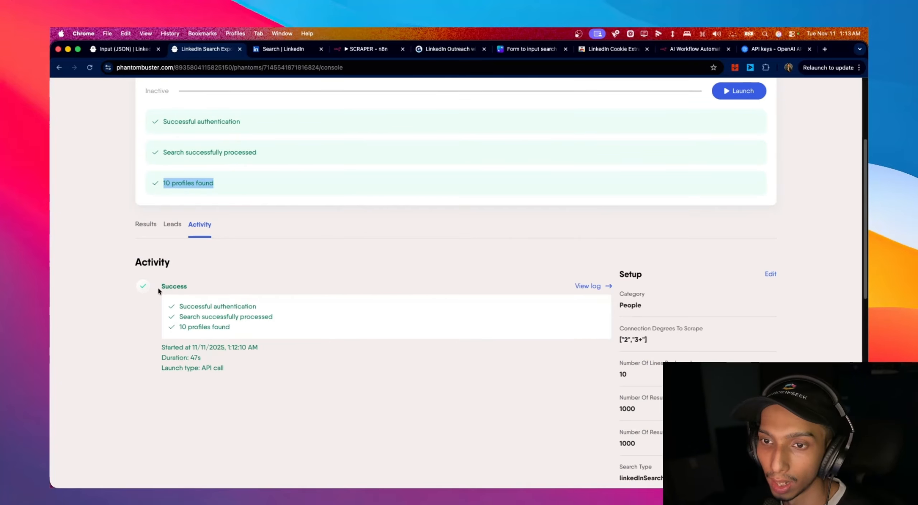
{"action": "left_click_drag", "start_coordinate": [160, 286], "coordinate": [205, 291]}
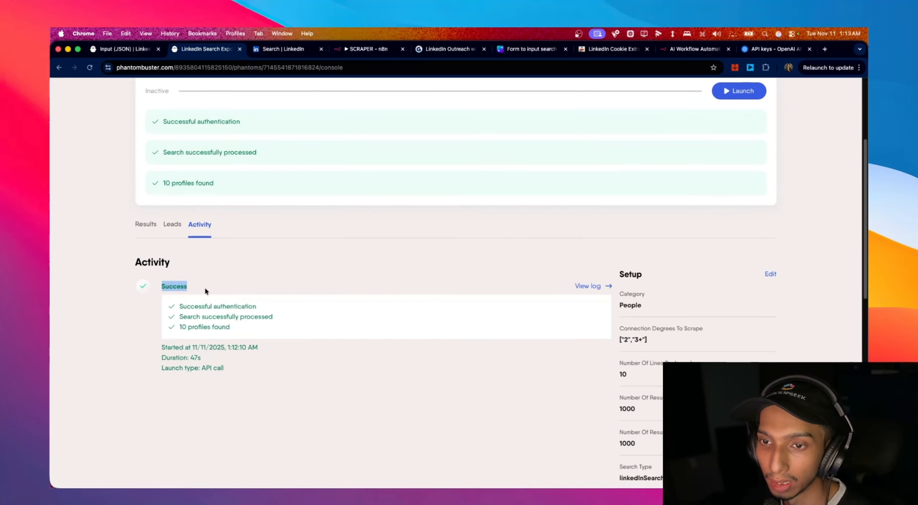
- Glance at the n8n workflow, then return to the LinkedIn Search Export run page
{"action": "left_click", "coordinate": [368, 49]}
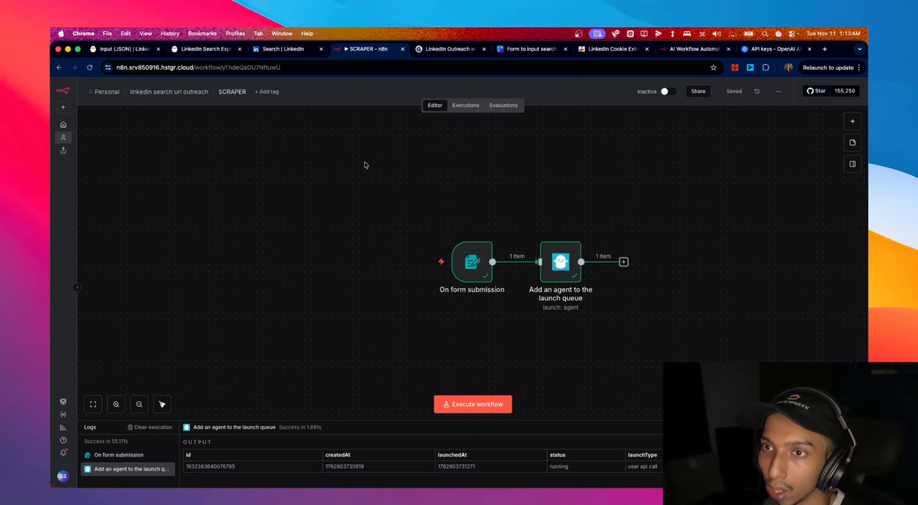
{"action": "left_click", "coordinate": [221, 53]}
{"action": "scroll", "coordinate": [359, 309], "scroll_direction": "up", "scroll_amount": 5}
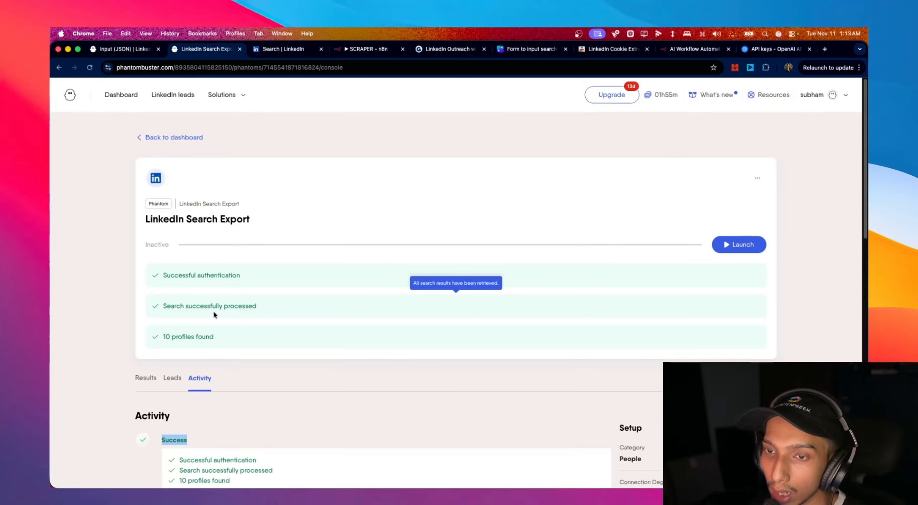
{"action": "scroll", "coordinate": [266, 331], "scroll_direction": "down", "scroll_amount": 2}
{"action": "scroll", "coordinate": [264, 330], "scroll_direction": "up", "scroll_amount": 2}
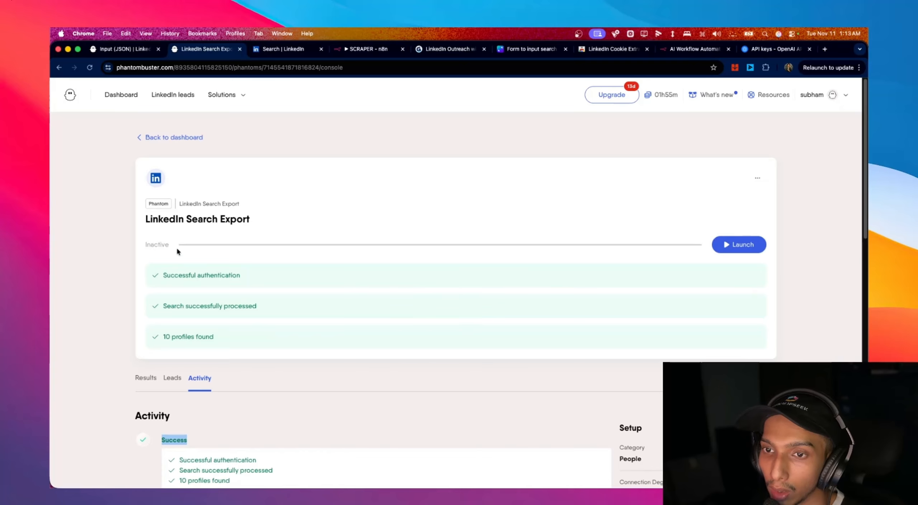
{"action": "scroll", "coordinate": [222, 226], "scroll_direction": "down", "scroll_amount": 2}
{"action": "scroll", "coordinate": [236, 223], "scroll_direction": "up", "scroll_amount": 2}
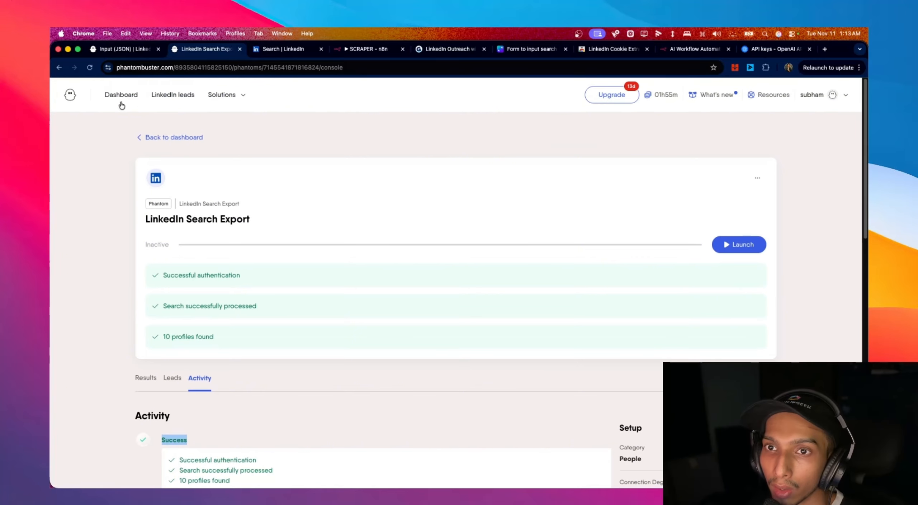
- Open the All leads list showing the 34 scraped LinkedIn leads
{"action": "left_click", "coordinate": [176, 96]}
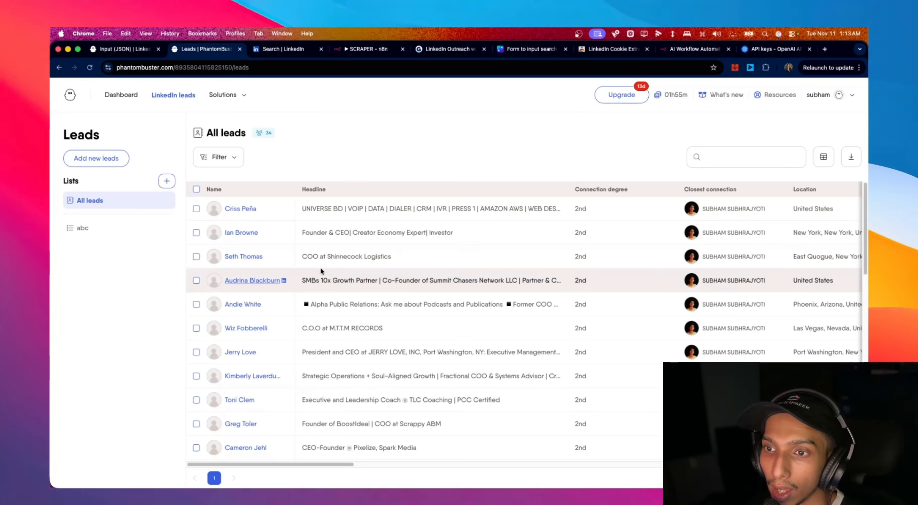
{"action": "scroll", "coordinate": [466, 256], "scroll_direction": "right", "scroll_amount": 6}
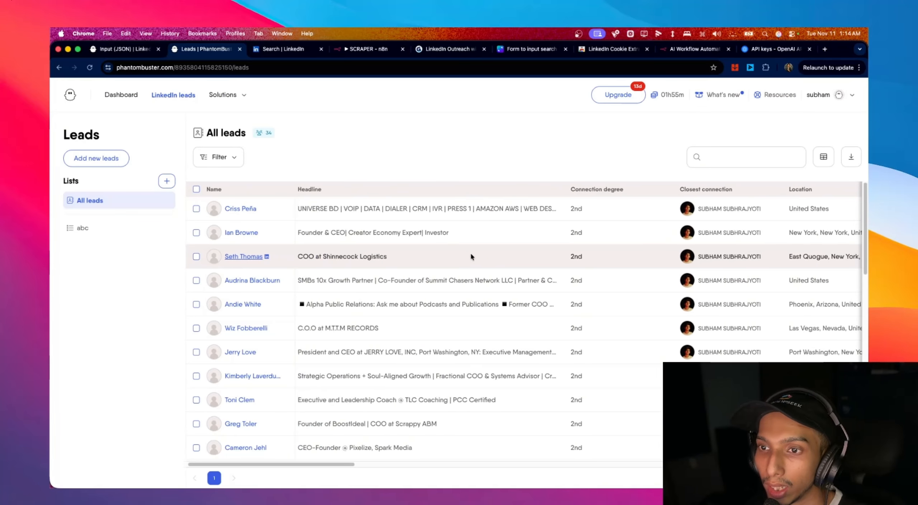
{"action": "scroll", "coordinate": [466, 255], "scroll_direction": "left", "scroll_amount": 6}
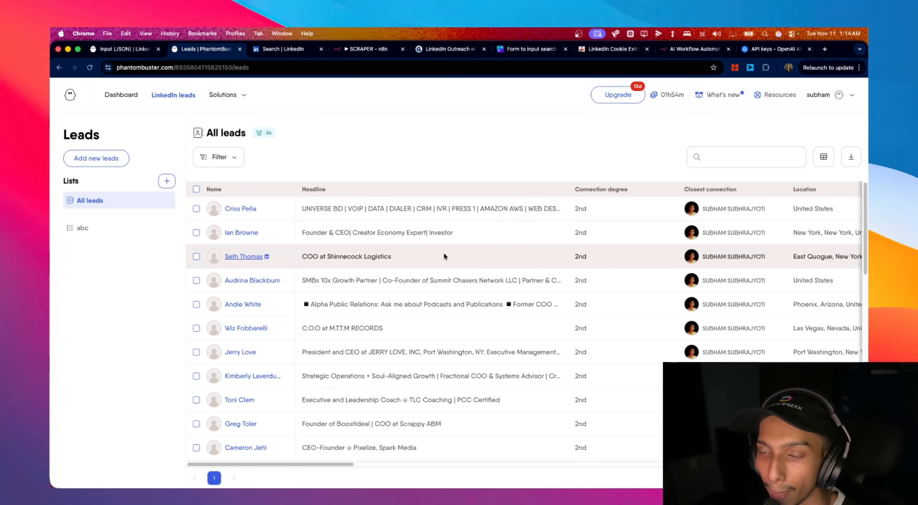
- Review the first lead's profile details in the side panel, then bring up the Solutions menu
{"action": "left_click", "coordinate": [247, 211]}
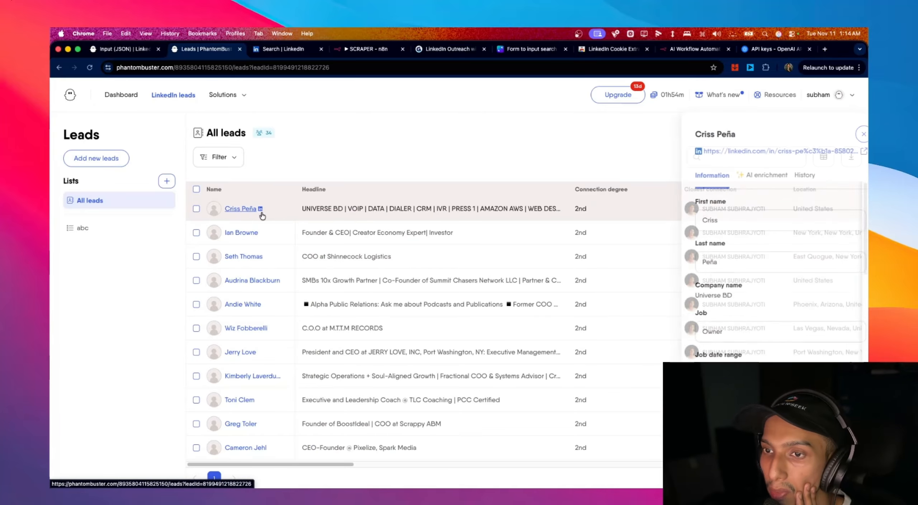
{"action": "scroll", "coordinate": [785, 299], "scroll_direction": "down", "scroll_amount": 1}
{"action": "scroll", "coordinate": [785, 300], "scroll_direction": "down", "scroll_amount": 8}
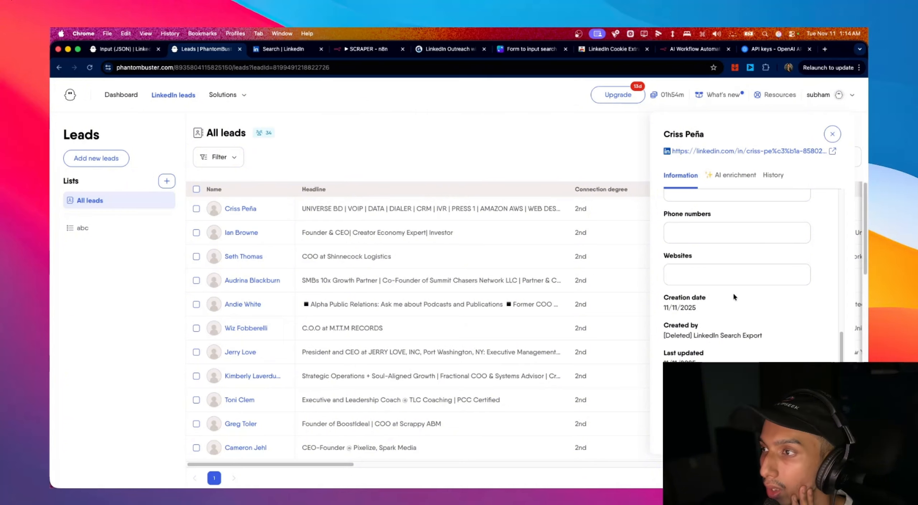
{"action": "scroll", "coordinate": [732, 357], "scroll_direction": "down", "scroll_amount": 5}
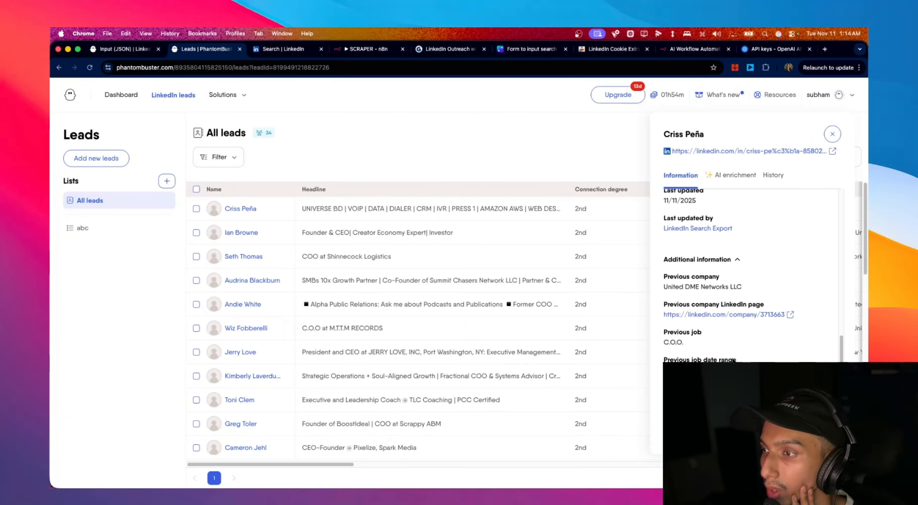
{"action": "scroll", "coordinate": [684, 266], "scroll_direction": "down", "scroll_amount": 3}
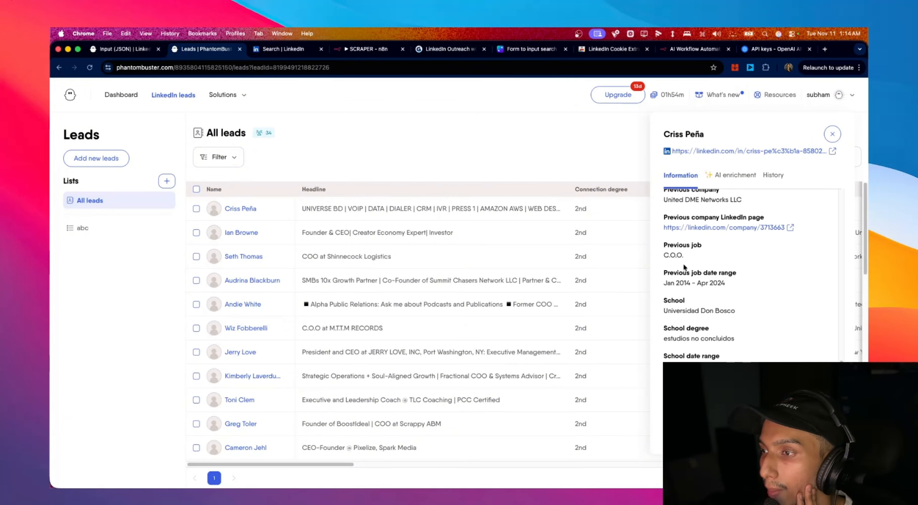
{"action": "scroll", "coordinate": [761, 300], "scroll_direction": "up", "scroll_amount": 3}
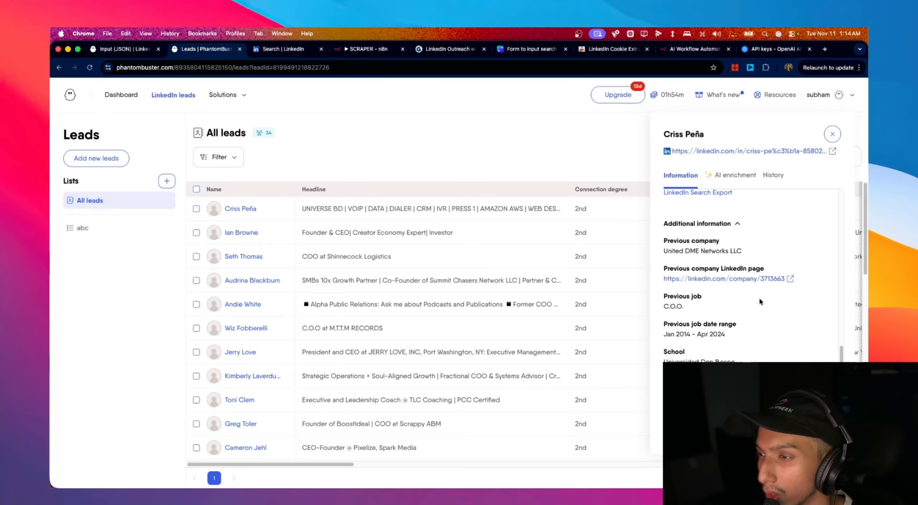
{"action": "scroll", "coordinate": [760, 301], "scroll_direction": "up", "scroll_amount": 6}
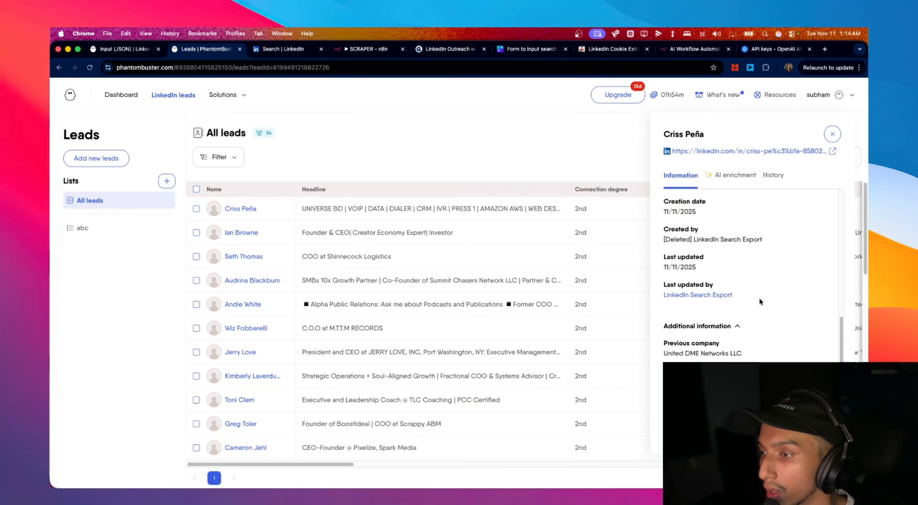
{"action": "scroll", "coordinate": [761, 301], "scroll_direction": "up", "scroll_amount": 12}
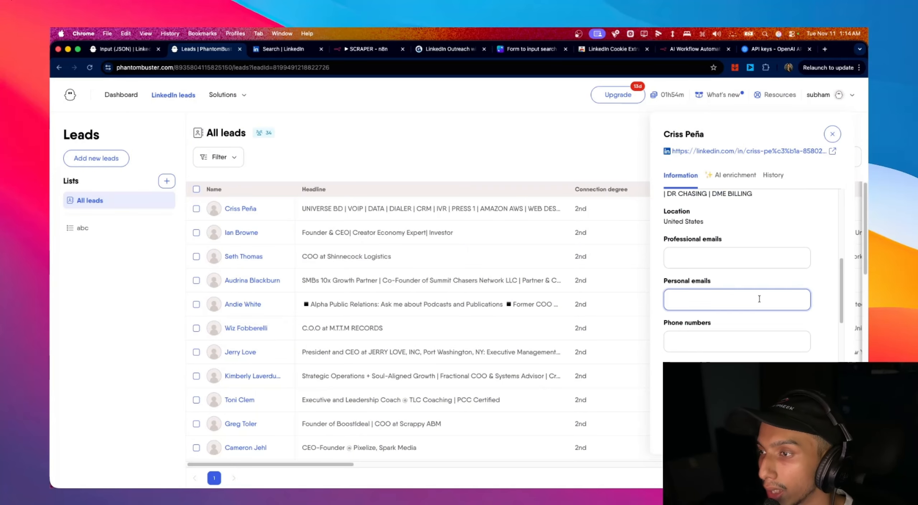
{"action": "scroll", "coordinate": [759, 299], "scroll_direction": "up", "scroll_amount": 8}
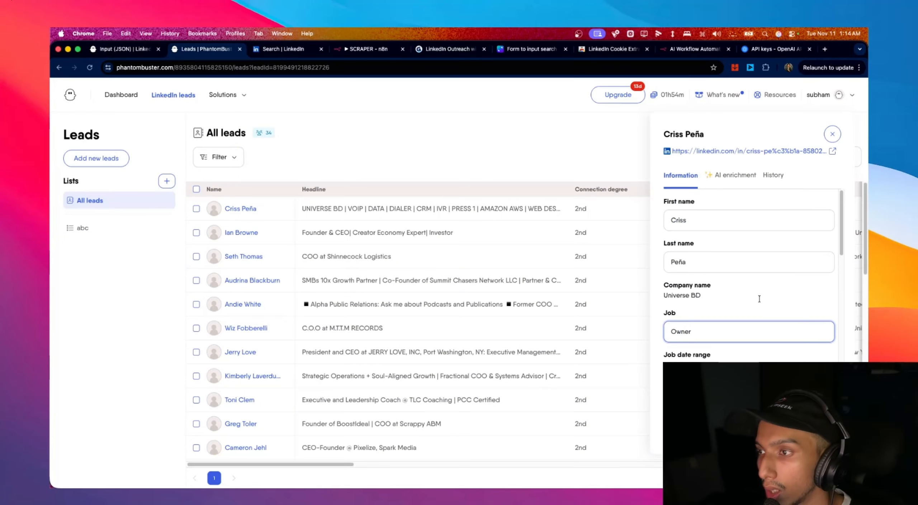
{"action": "scroll", "coordinate": [759, 294], "scroll_direction": "down", "scroll_amount": 20}
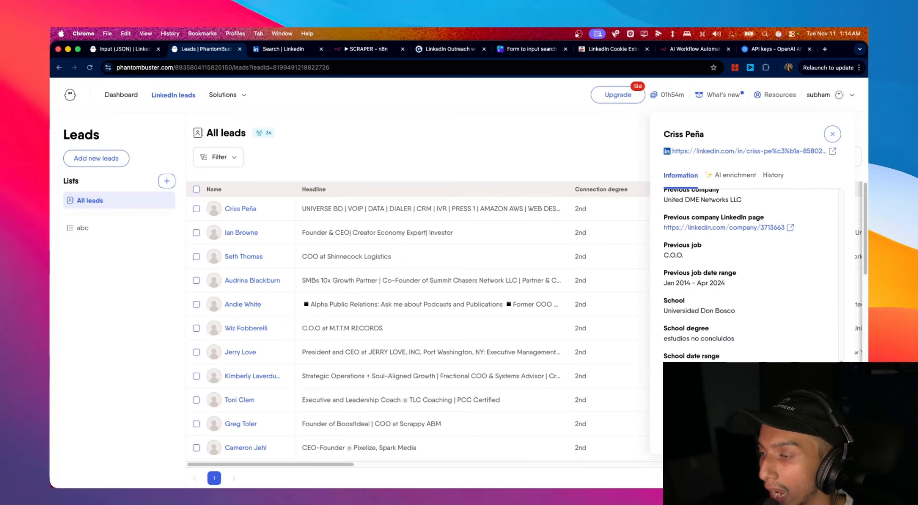
{"action": "scroll", "coordinate": [722, 343], "scroll_direction": "up", "scroll_amount": 10}
{"action": "scroll", "coordinate": [722, 343], "scroll_direction": "up", "scroll_amount": 10}
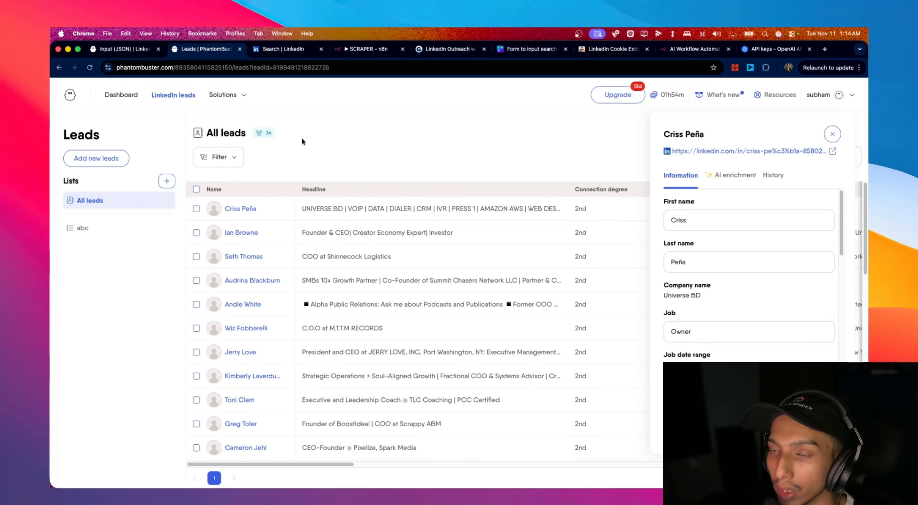
{"action": "mouse_move", "coordinate": [226, 98]}
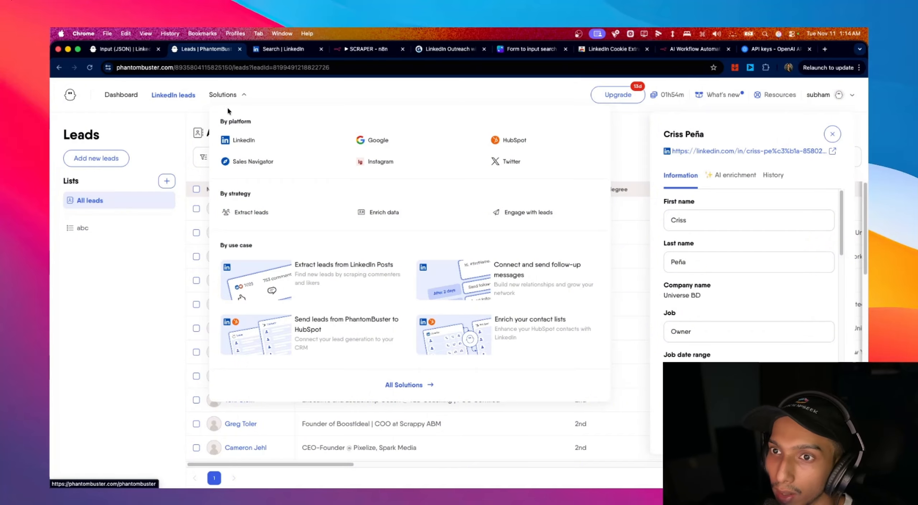
- List the store's LinkedIn phantoms and find the LinkedIn Profile Scraper, which scrapes profile data and emails
{"action": "left_click", "coordinate": [262, 143]}
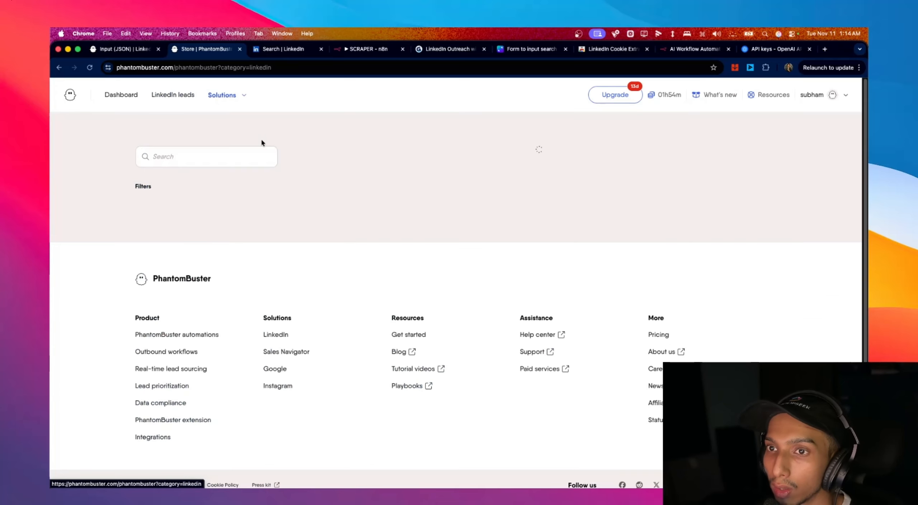
{"action": "scroll", "coordinate": [490, 182], "scroll_direction": "down", "scroll_amount": 2}
{"action": "scroll", "coordinate": [491, 184], "scroll_direction": "down", "scroll_amount": 10}
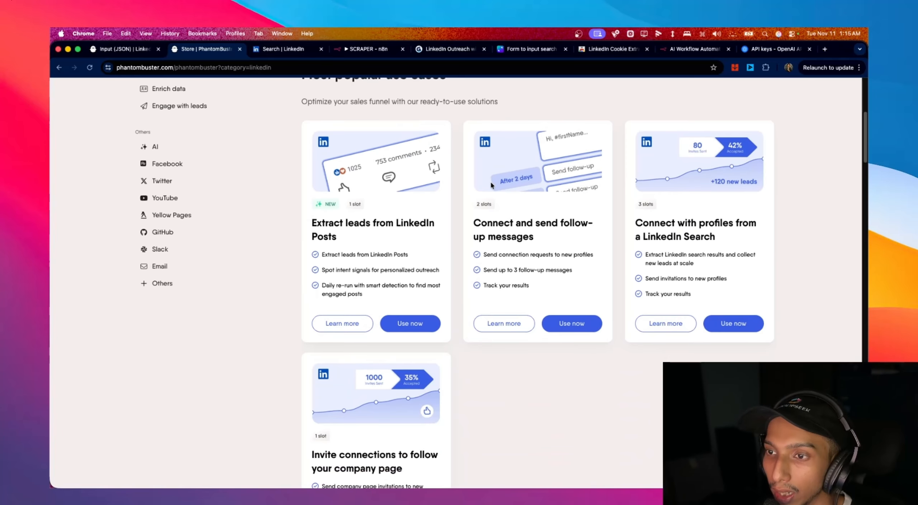
{"action": "scroll", "coordinate": [491, 185], "scroll_direction": "down", "scroll_amount": 5}
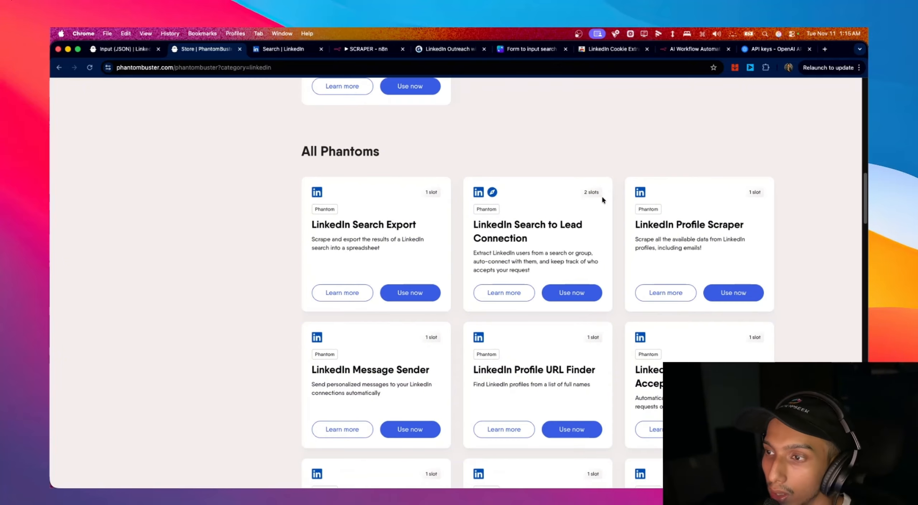
{"action": "left_click_drag", "start_coordinate": [644, 184], "coordinate": [750, 197]}
{"action": "left_click_drag", "start_coordinate": [663, 187], "coordinate": [735, 202]}
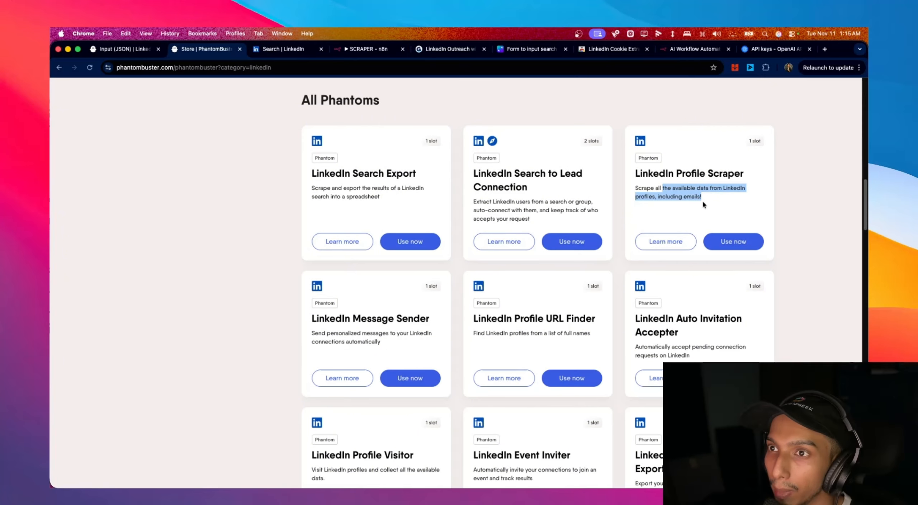
{"action": "mouse_move", "coordinate": [683, 174]}
{"action": "left_mouse_down"}
{"action": "mouse_move", "coordinate": [692, 194]}
{"action": "mouse_move", "coordinate": [672, 175]}
{"action": "left_mouse_up"}
{"action": "scroll", "coordinate": [673, 199], "scroll_direction": "up", "scroll_amount": 3}
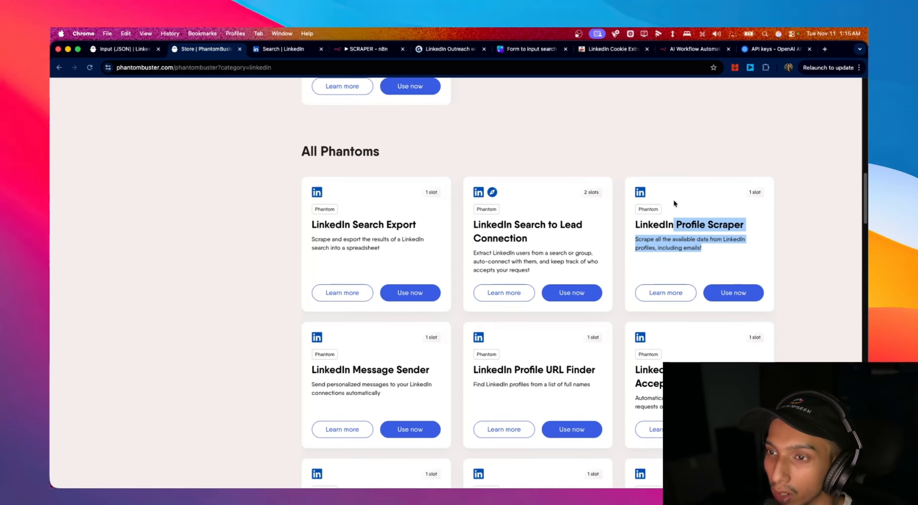
{"action": "scroll", "coordinate": [747, 273], "scroll_direction": "down", "scroll_amount": 2}
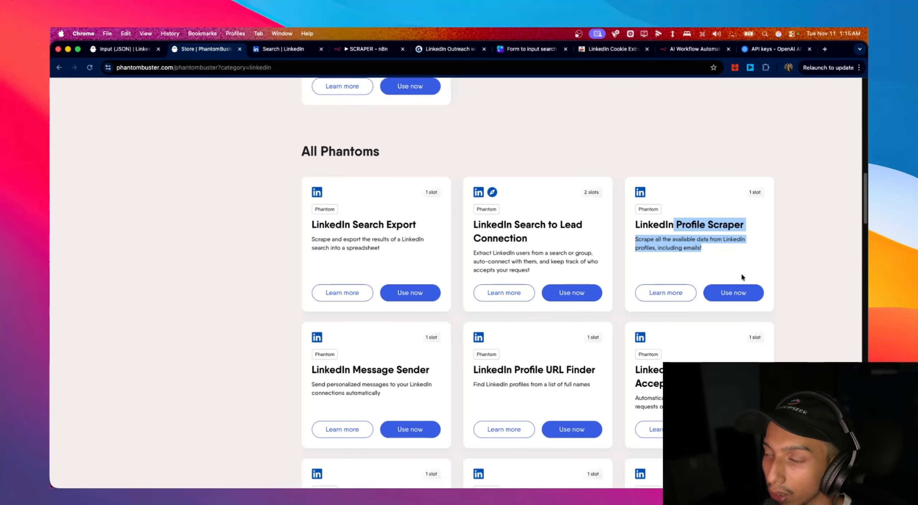
- Start a LinkedIn Profile Scraper setup, comparing My Lists, A URL and My Phantoms inputs, leaving the URL empty
{"action": "left_click", "coordinate": [730, 295]}
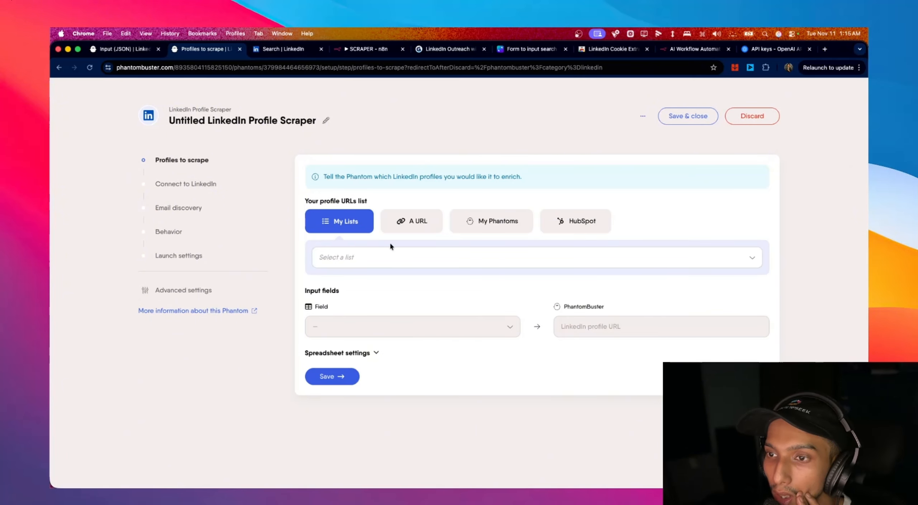
{"action": "left_click", "coordinate": [377, 258]}
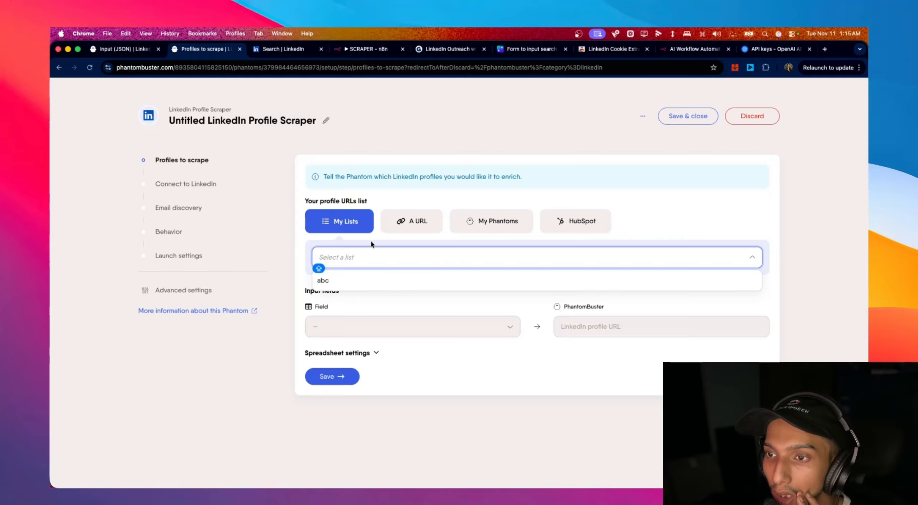
{"action": "left_click", "coordinate": [372, 243]}
{"action": "left_click", "coordinate": [410, 228]}
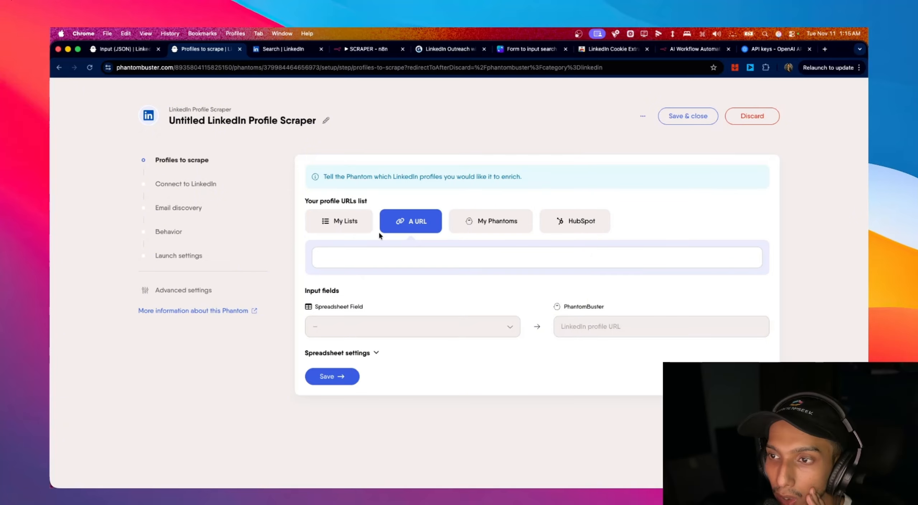
{"action": "left_click", "coordinate": [489, 231]}
{"action": "left_click", "coordinate": [478, 257]}
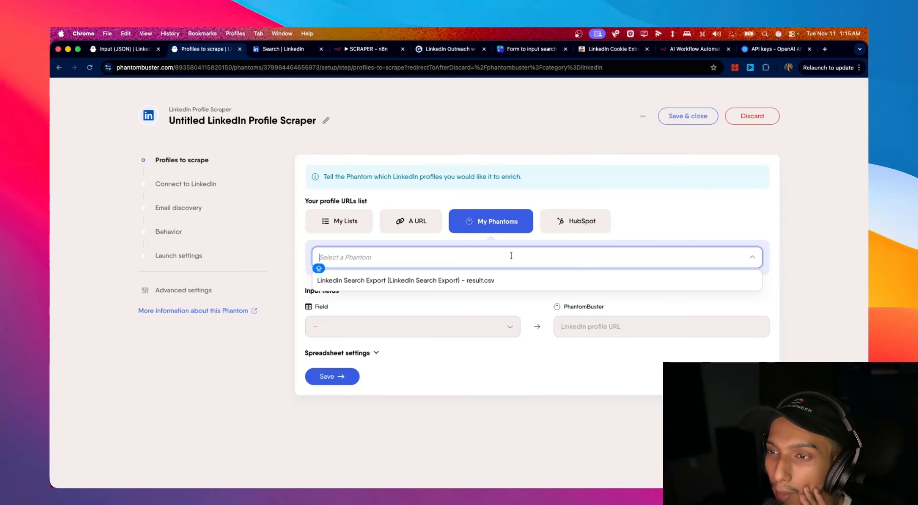
{"action": "left_click", "coordinate": [399, 235]}
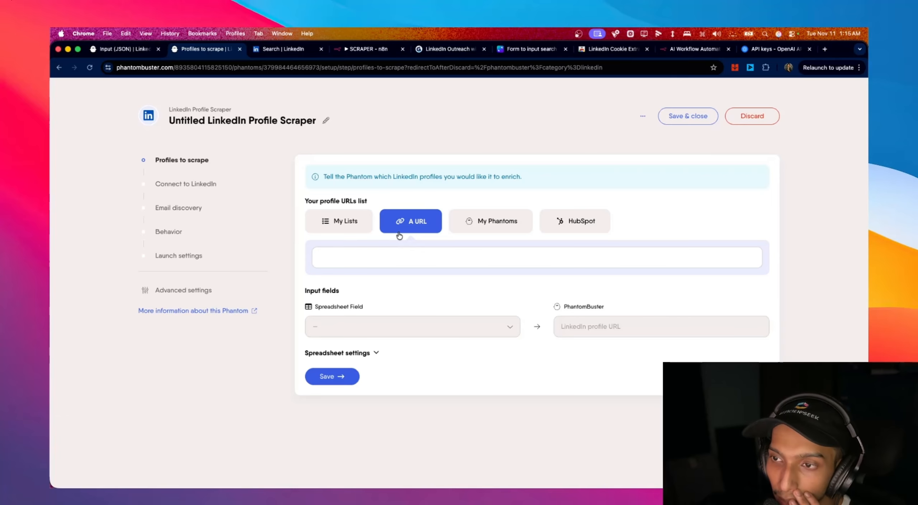
{"action": "left_click", "coordinate": [386, 256]}
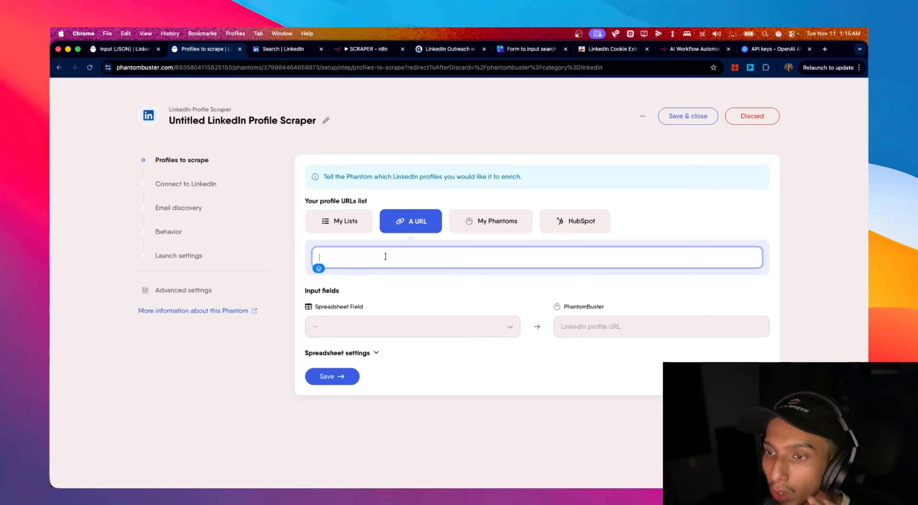
{"action": "left_click", "coordinate": [435, 161]}
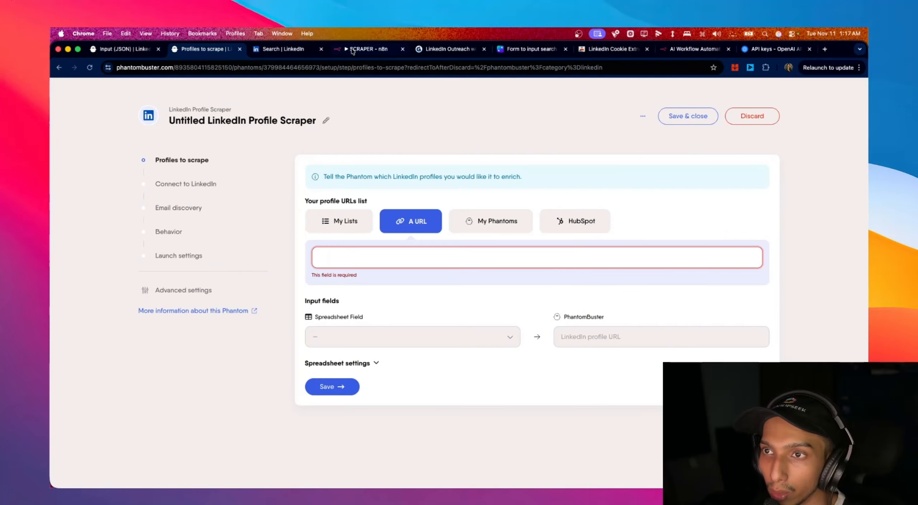
- Save the unfinished Profile Scraper setup and close it
{"action": "left_click", "coordinate": [365, 49]}
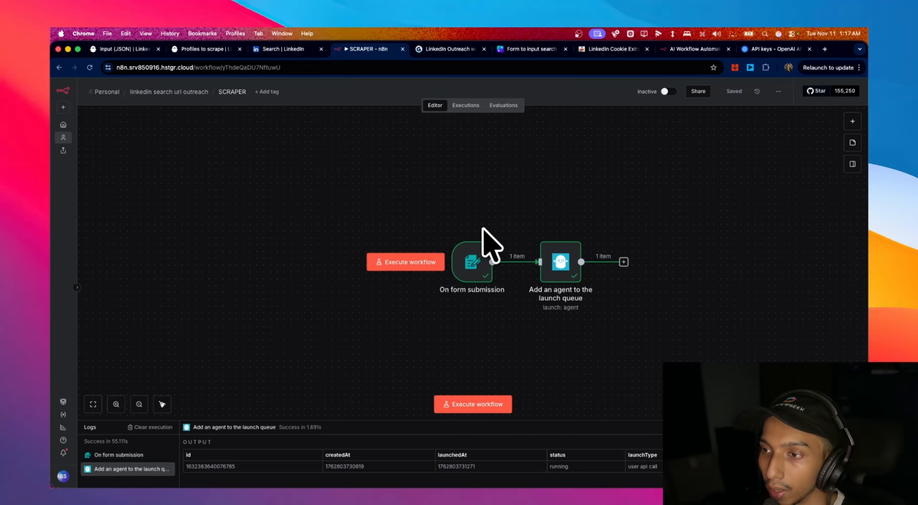
{"action": "left_click", "coordinate": [283, 49]}
{"action": "key", "text": "ctrl+shift+Tab"}
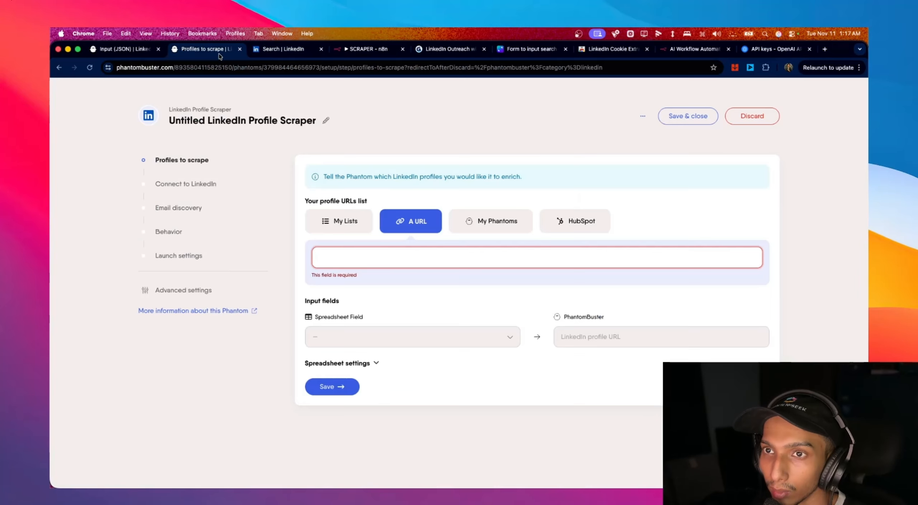
{"action": "left_click", "coordinate": [687, 117]}
{"action": "left_click", "coordinate": [540, 309]}
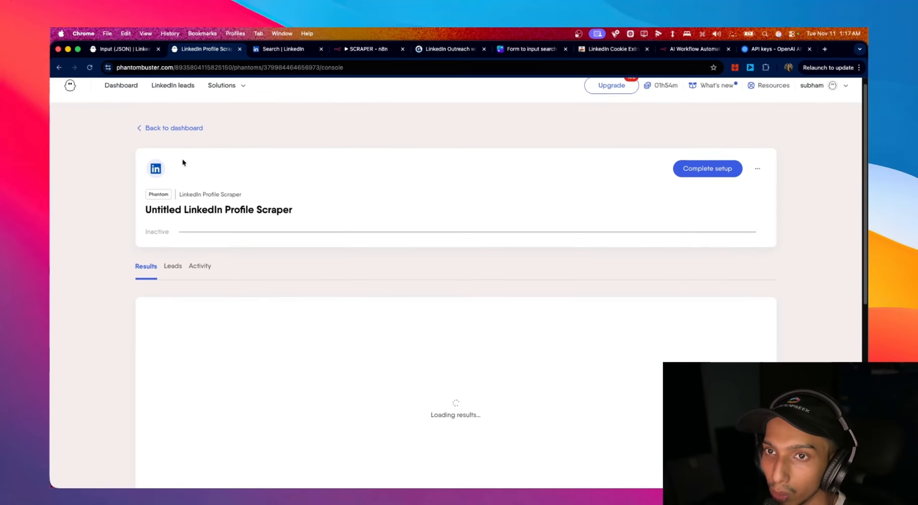
- Return to the phantoms dashboard and open the LinkedIn Search Export phantom
{"action": "left_click", "coordinate": [174, 139]}
{"action": "scroll", "coordinate": [559, 330], "scroll_direction": "down", "scroll_amount": 10}
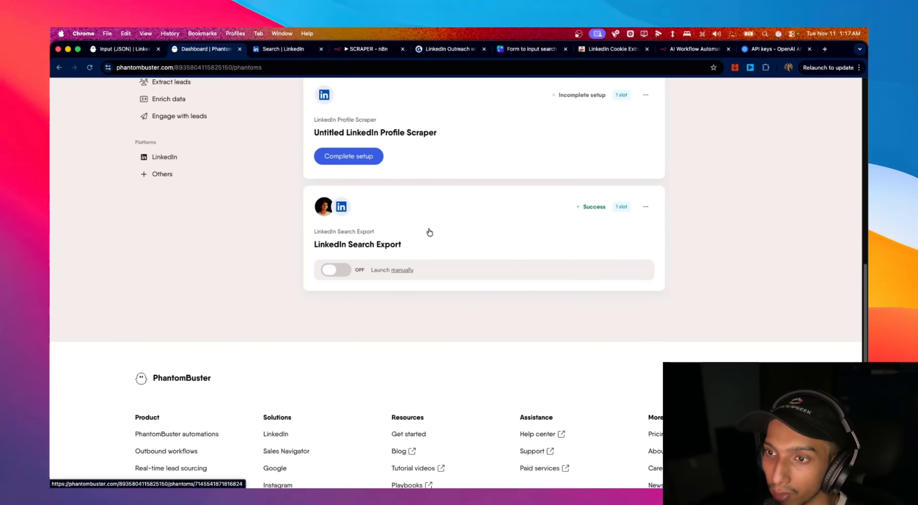
{"action": "scroll", "coordinate": [427, 251], "scroll_direction": "up", "scroll_amount": 3}
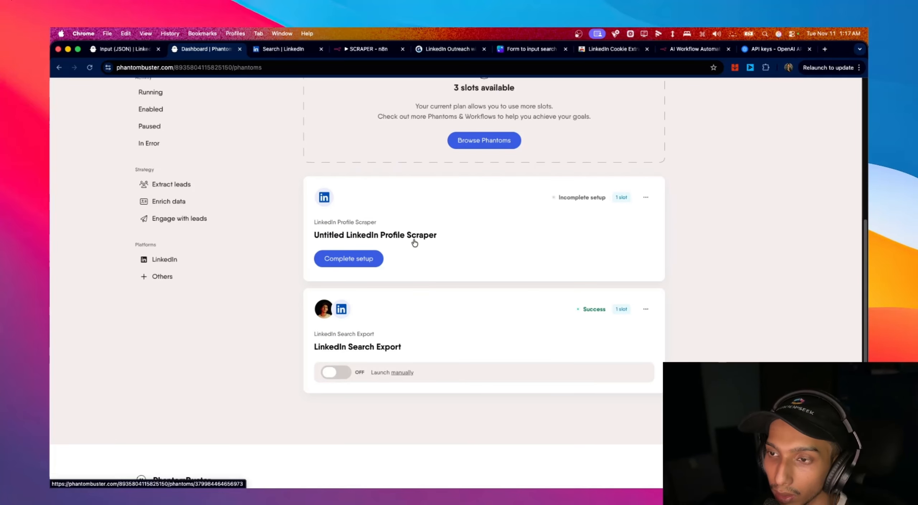
{"action": "left_click", "coordinate": [390, 348]}
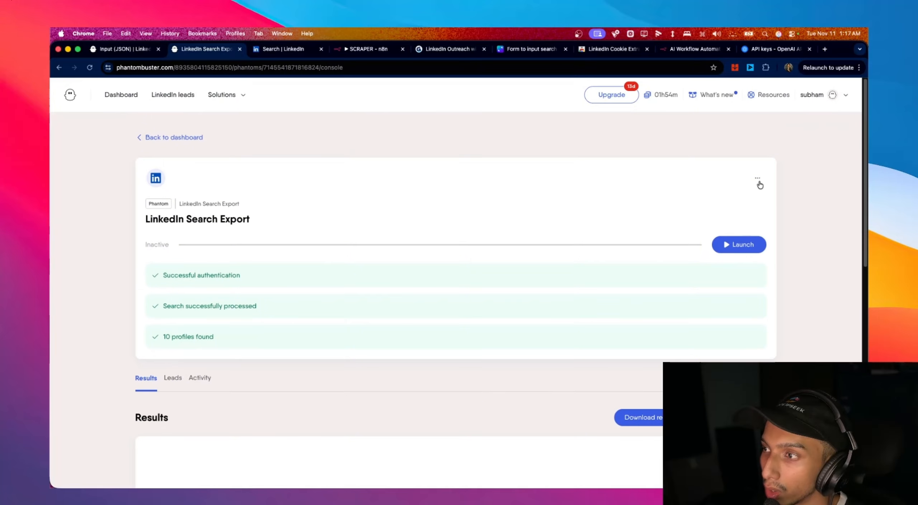
- Inspect the LinkedIn Search Export setup's Advanced settings > Webhooks, where the Custom webhook URL is empty
{"action": "left_click", "coordinate": [758, 179]}
{"action": "left_click", "coordinate": [719, 198]}
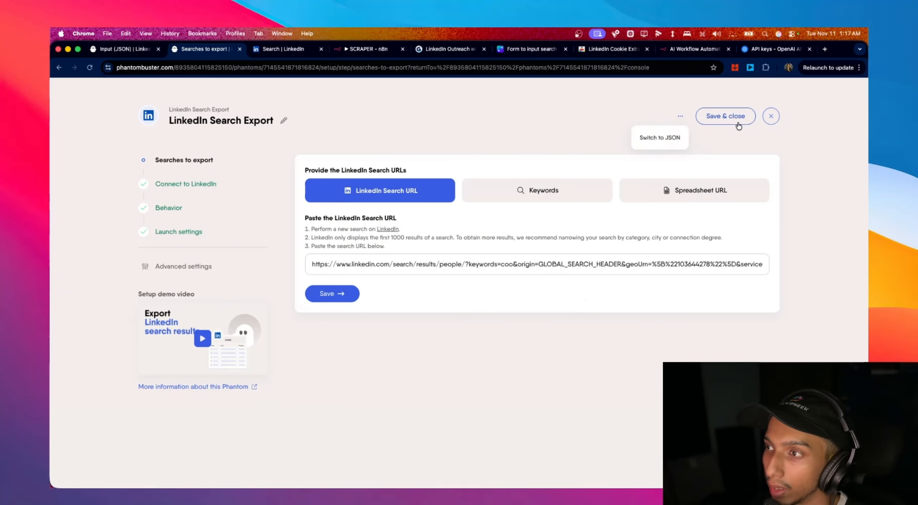
{"action": "left_click", "coordinate": [182, 266]}
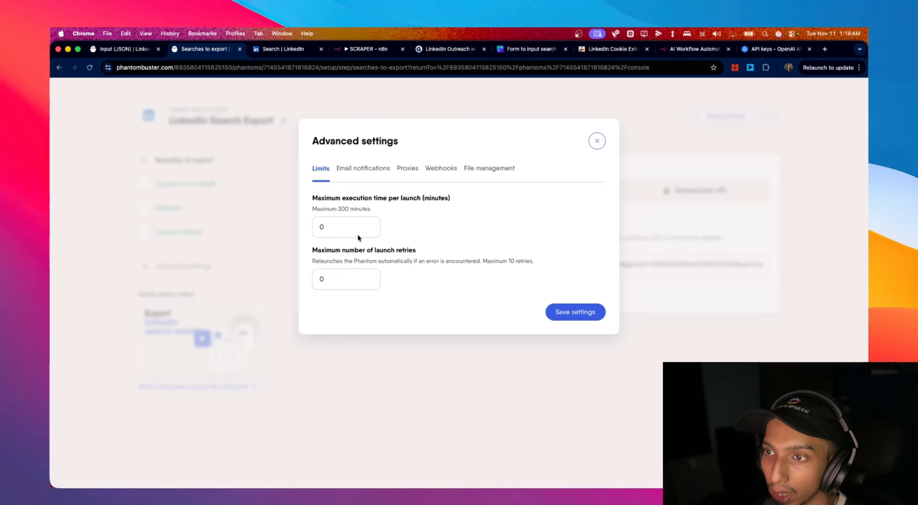
{"action": "left_click", "coordinate": [441, 168]}
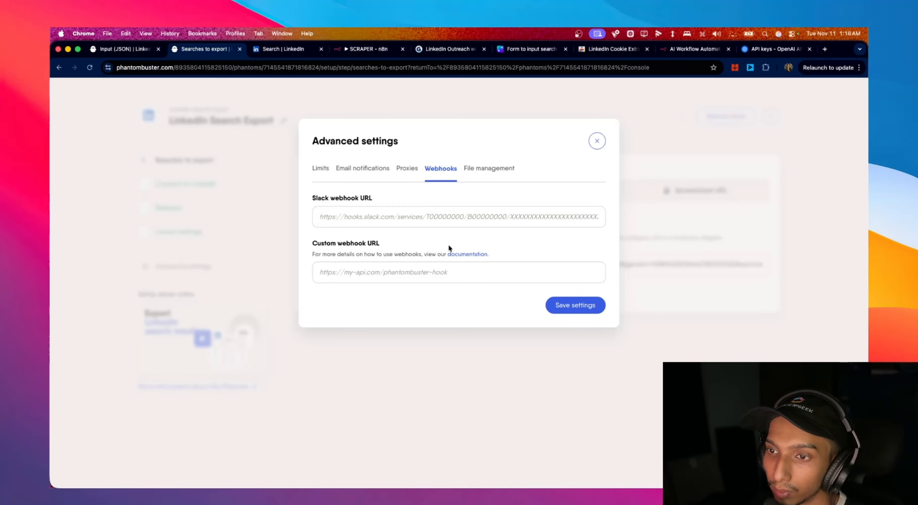
{"action": "left_click", "coordinate": [352, 280]}
{"action": "left_click", "coordinate": [414, 245]}
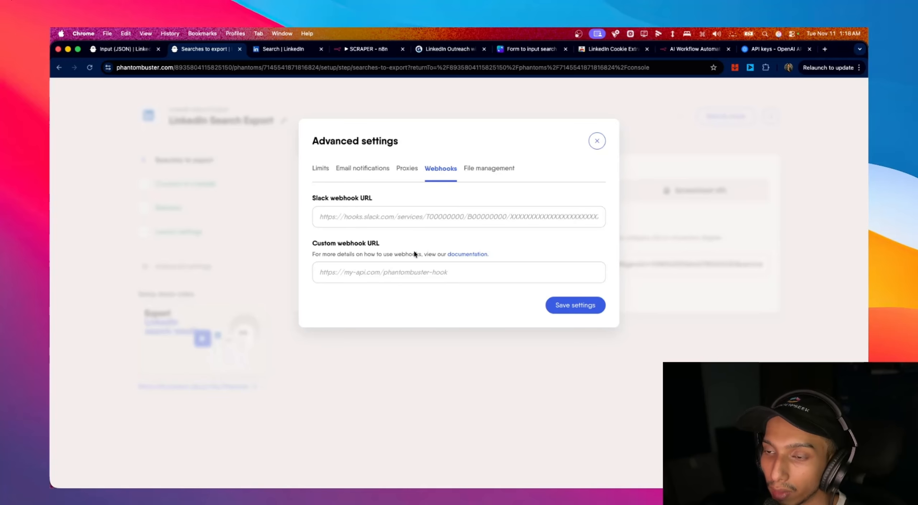
{"action": "left_click", "coordinate": [380, 271]}
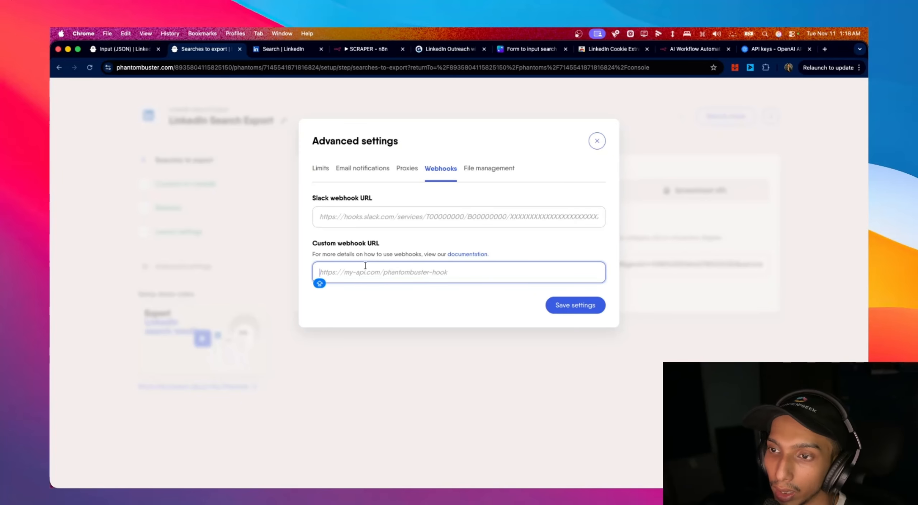
{"action": "left_click", "coordinate": [378, 53]}
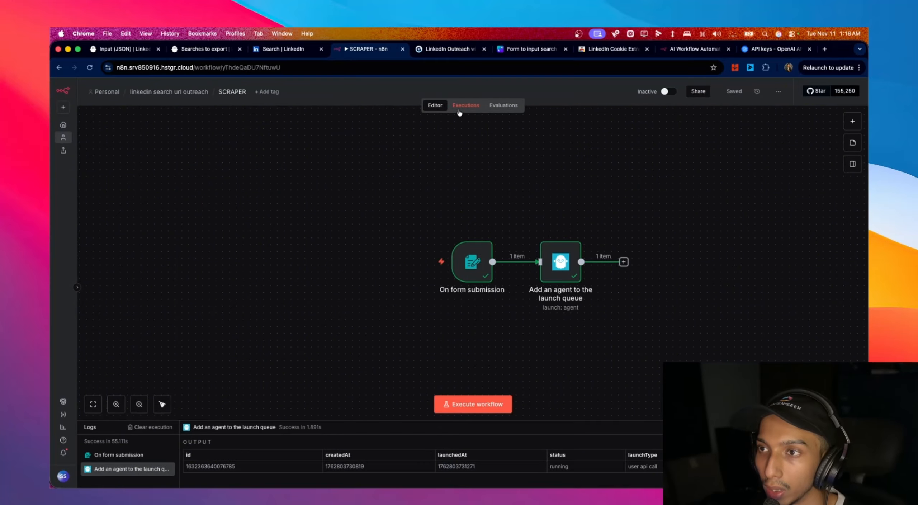
- Create a new n8n workflow named 'GET SCRAPE LEADS'
{"action": "left_click", "coordinate": [181, 94]}
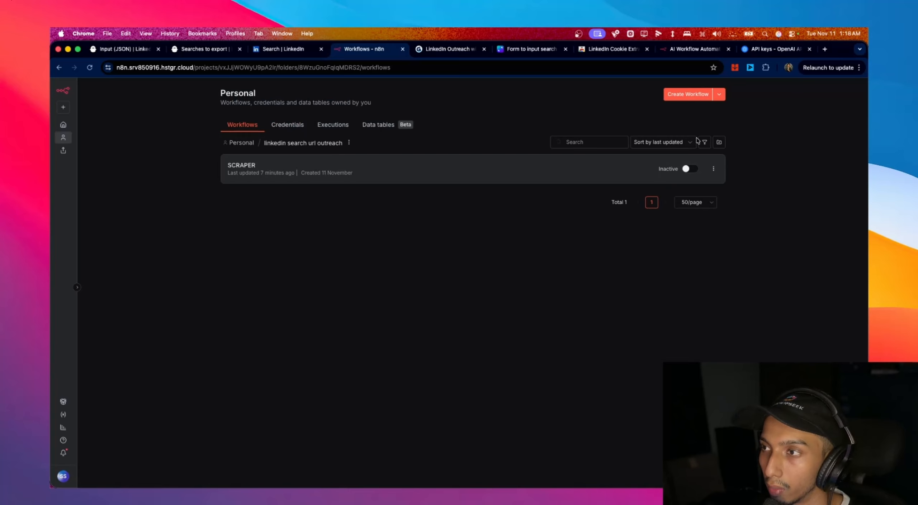
{"action": "left_click", "coordinate": [688, 94]}
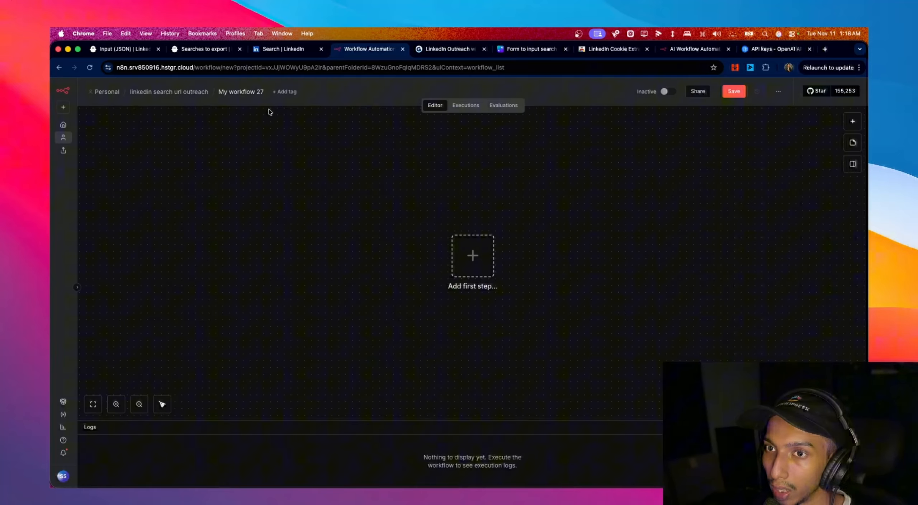
{"action": "left_click", "coordinate": [250, 94]}
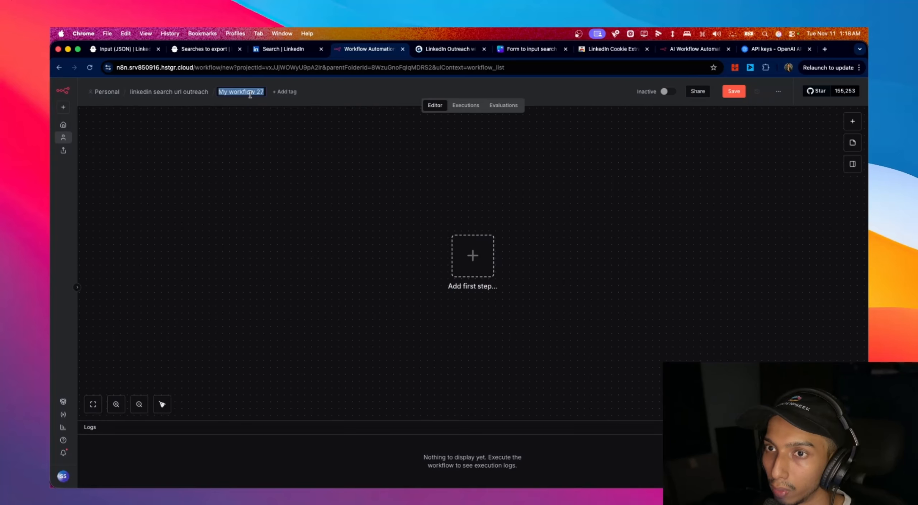
{"action": "type", "text": "GET"}
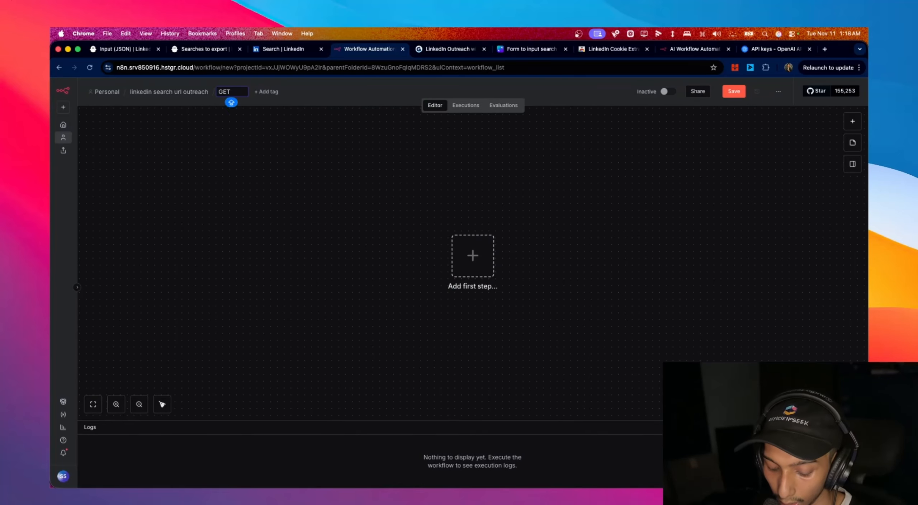
{"action": "type", "text": " SCRA"}
{"action": "key", "text": "BackSpace"}
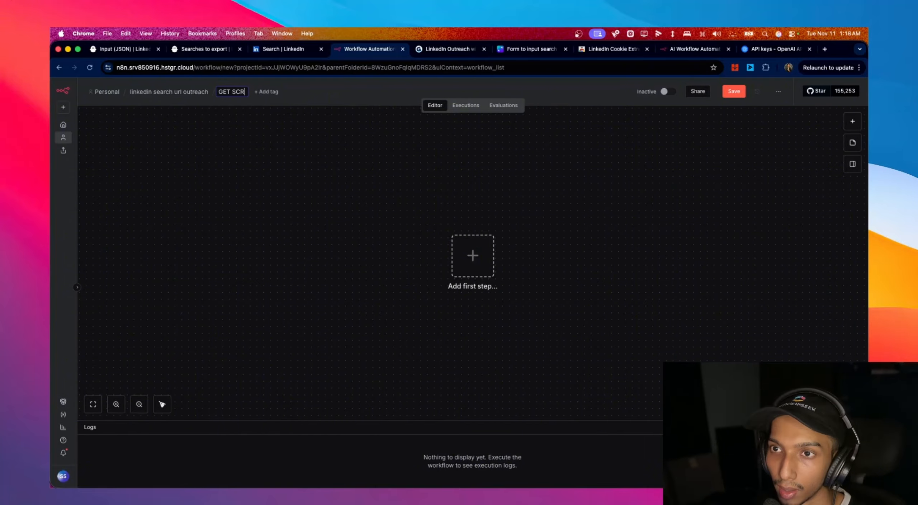
{"action": "type", "text": "RAPE LEADS"}
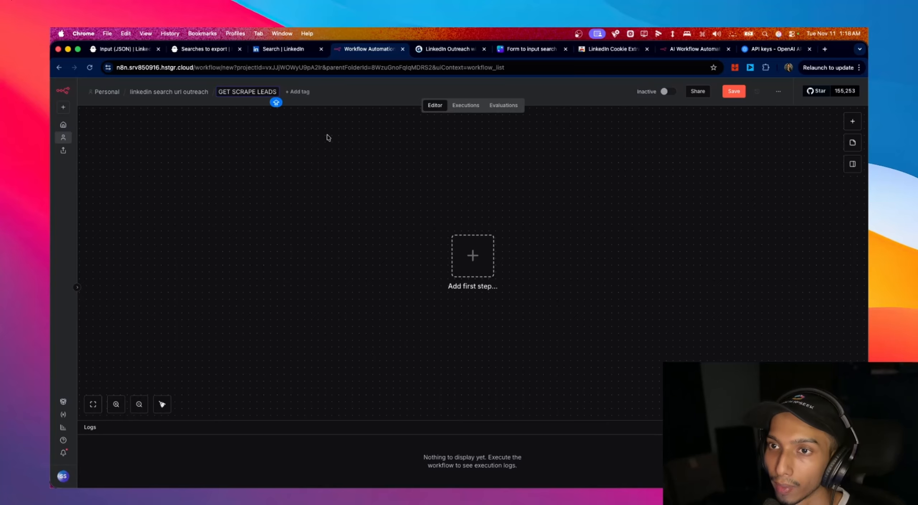
{"action": "key", "text": "Return"}
- Add a Webhook trigger set to POST and copy its Production URL
{"action": "left_click", "coordinate": [473, 256]}
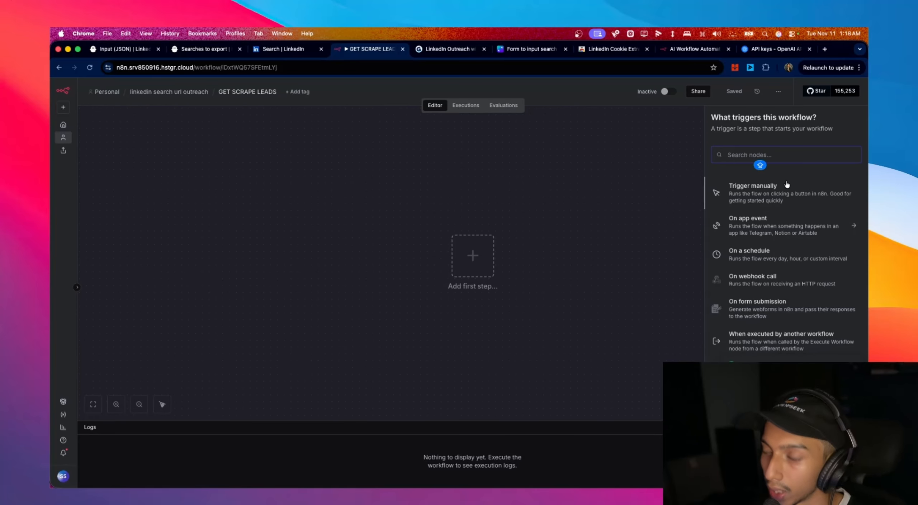
{"action": "type", "text": "web"}
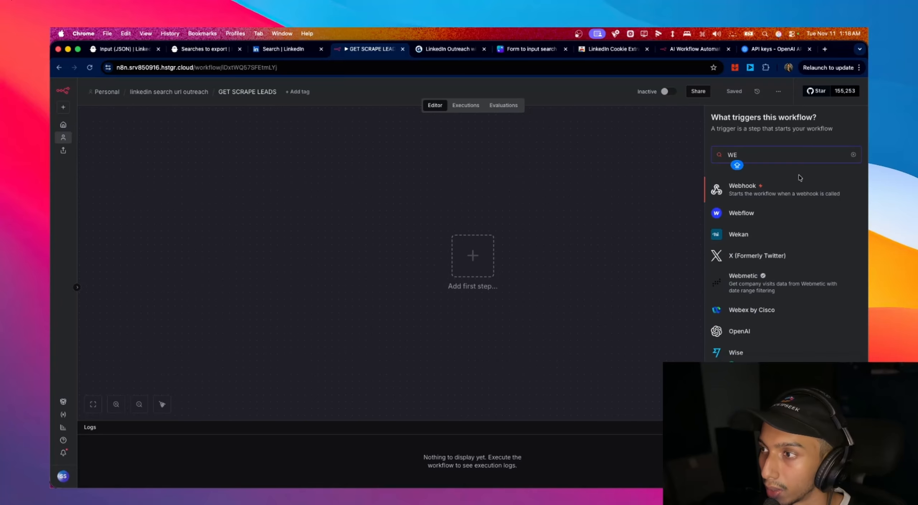
{"action": "left_click", "coordinate": [817, 184]}
{"action": "left_click", "coordinate": [284, 205]}
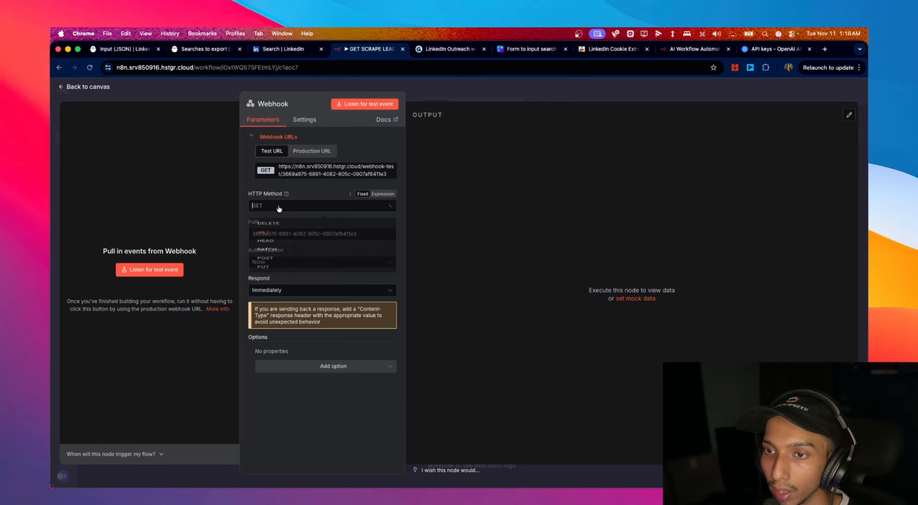
{"action": "left_click", "coordinate": [305, 285]}
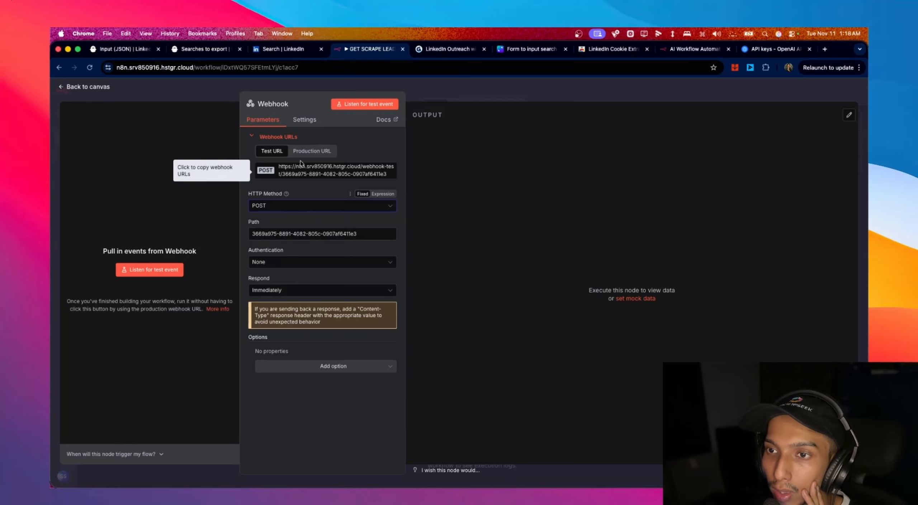
{"action": "left_click", "coordinate": [312, 151]}
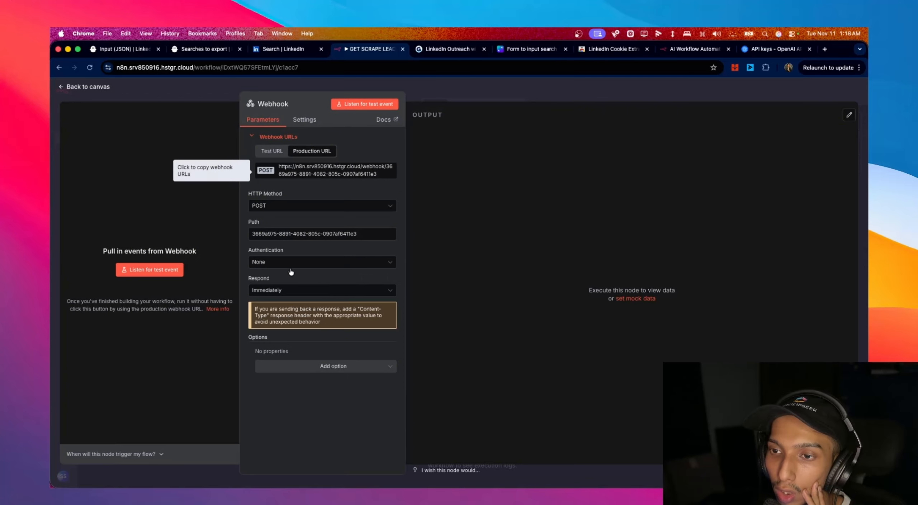
{"action": "left_click", "coordinate": [93, 88]}
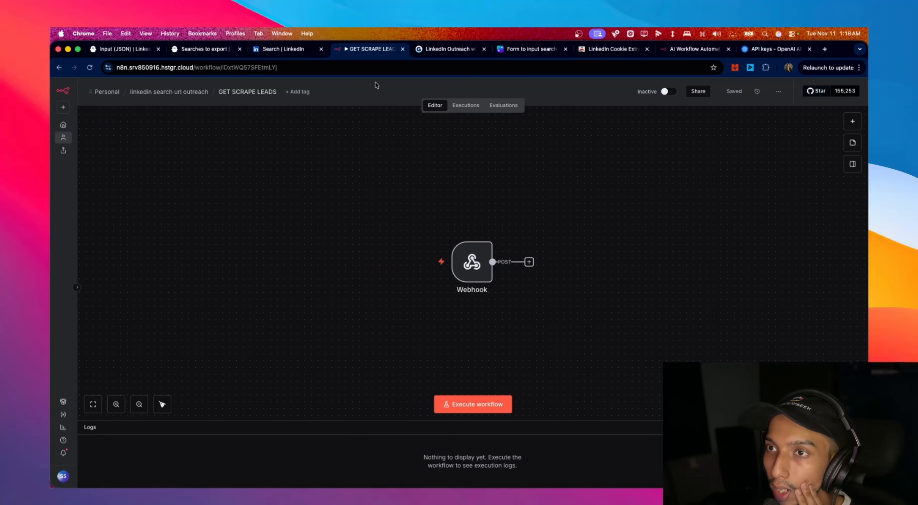
{"action": "left_click", "coordinate": [436, 50]}
- Paste the n8n production webhook URL into the phantom's Custom webhook URL, save settings, then Save & close
{"action": "left_click", "coordinate": [287, 54]}
{"action": "left_click", "coordinate": [184, 51]}
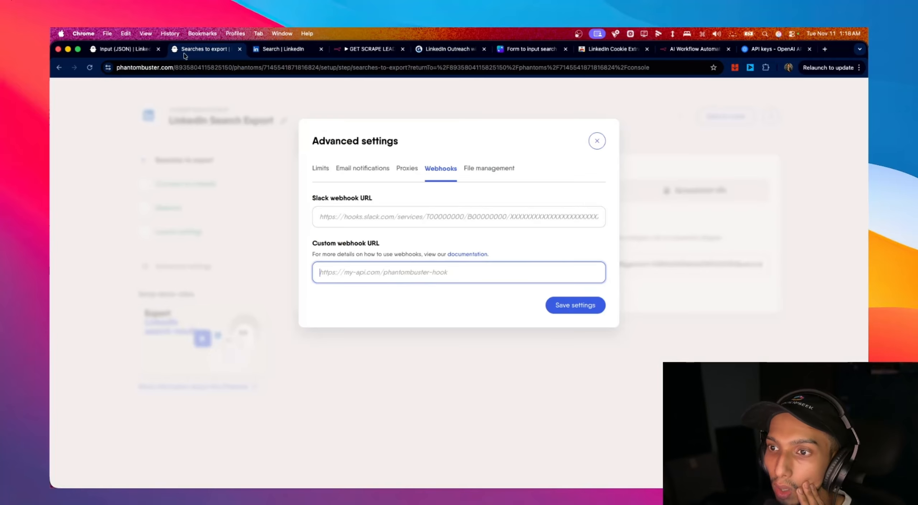
{"action": "key", "text": "super+v"}
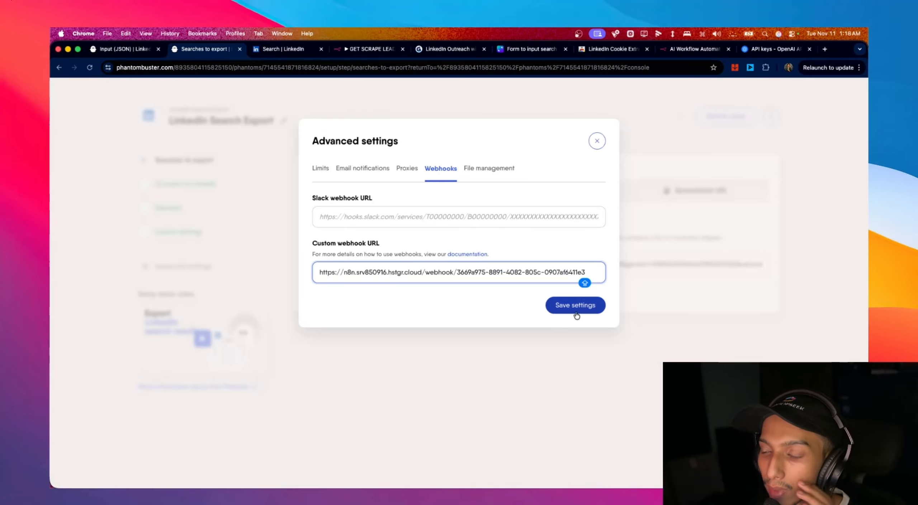
{"action": "left_click", "coordinate": [575, 308]}
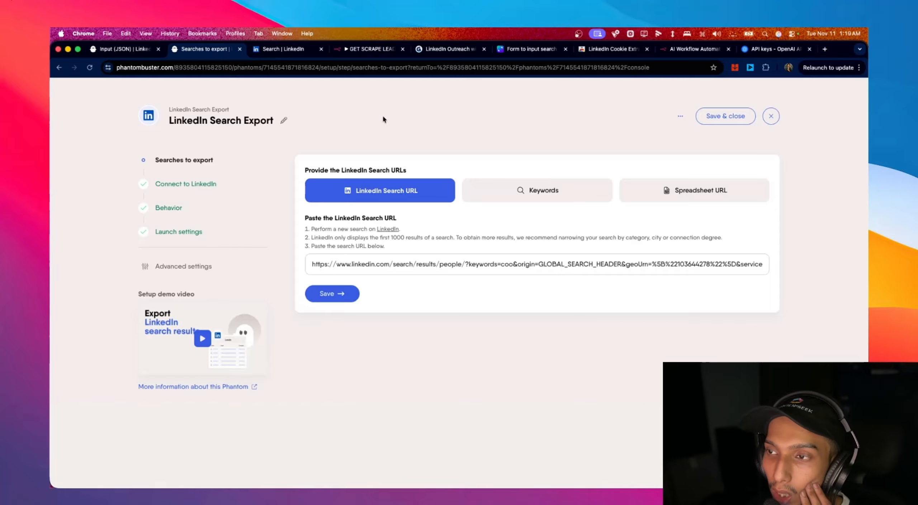
{"action": "left_click", "coordinate": [732, 117]}
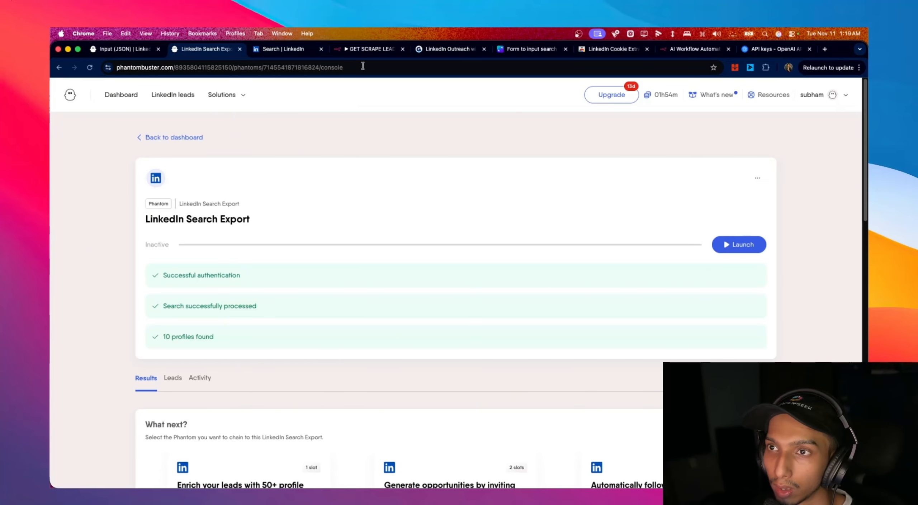
- Return to the LinkedIn coo people search results and look over the page address
{"action": "left_click", "coordinate": [282, 52]}
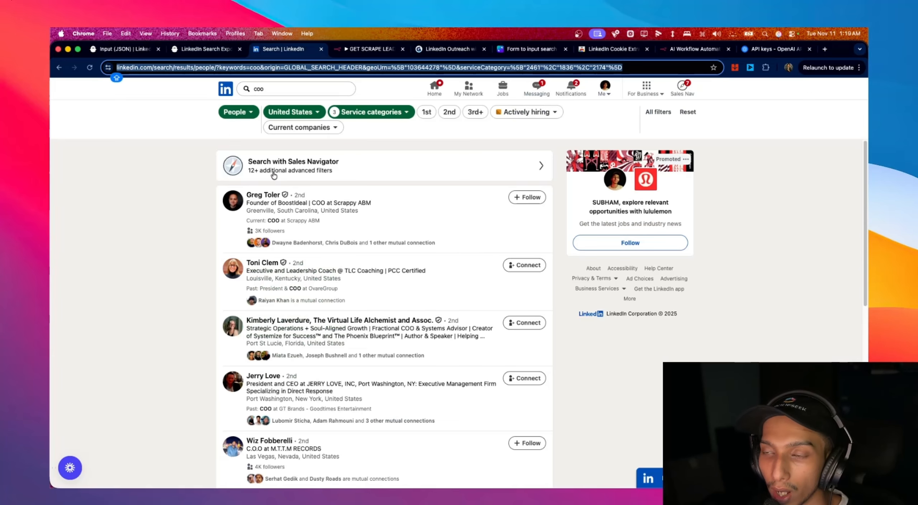
{"action": "left_click", "coordinate": [299, 89]}
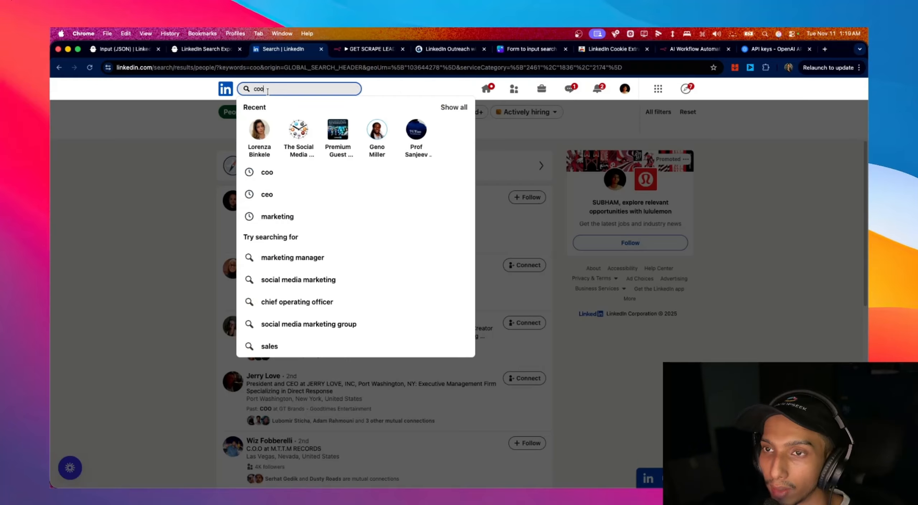
{"action": "left_click", "coordinate": [528, 156]}
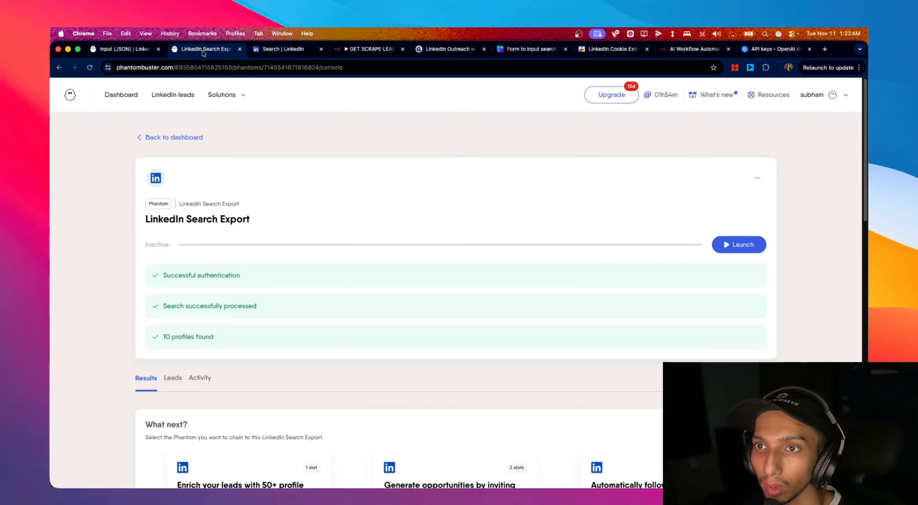
{"action": "left_click", "coordinate": [283, 50]}
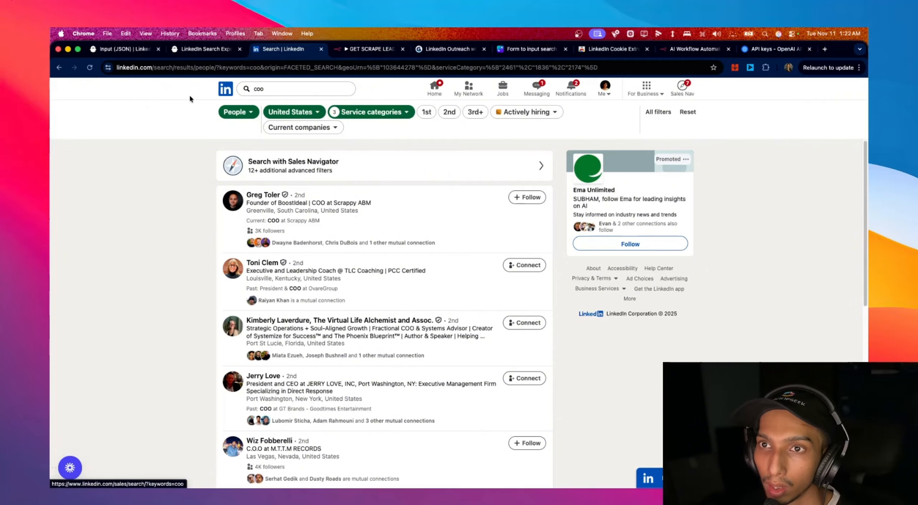
{"action": "left_click_drag", "start_coordinate": [134, 68], "coordinate": [596, 73]}
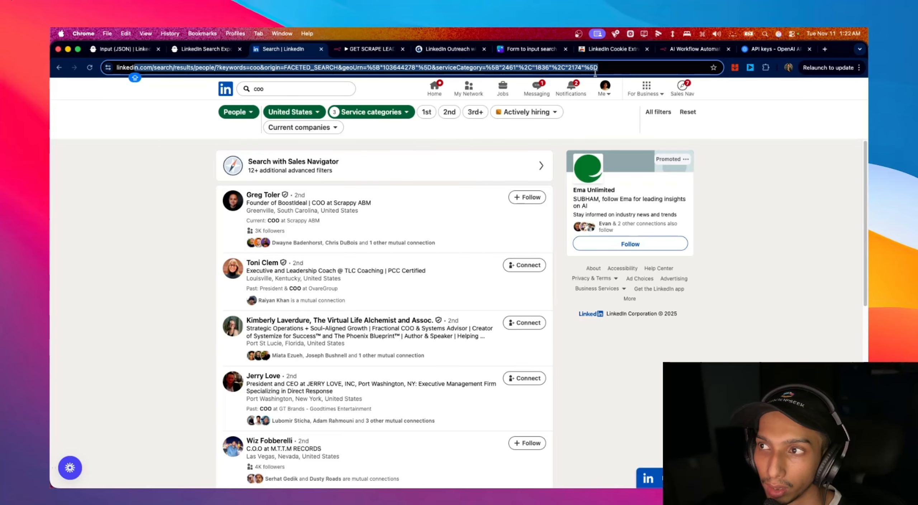
{"action": "scroll", "coordinate": [562, 234], "scroll_direction": "down", "scroll_amount": 1}
{"action": "left_click", "coordinate": [562, 235]}
{"action": "scroll", "coordinate": [523, 240], "scroll_direction": "up", "scroll_amount": 1}
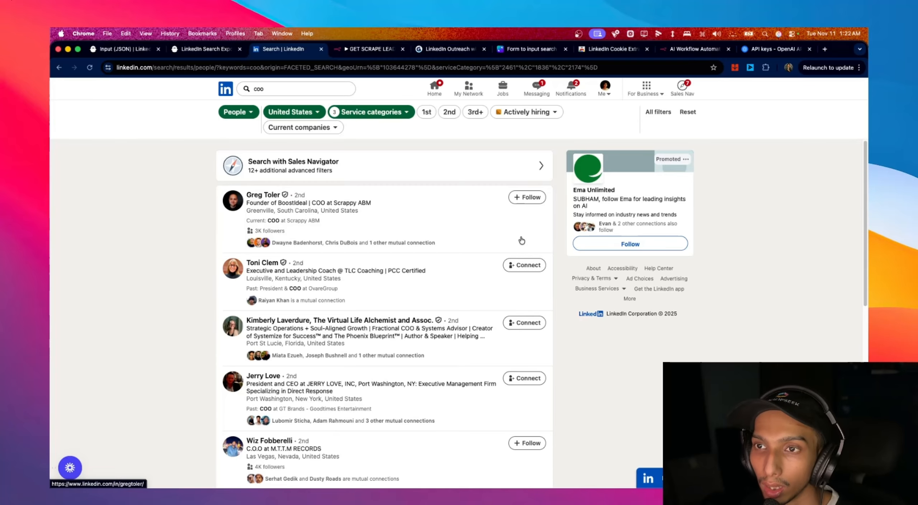
{"action": "scroll", "coordinate": [522, 240], "scroll_direction": "down", "scroll_amount": 1}
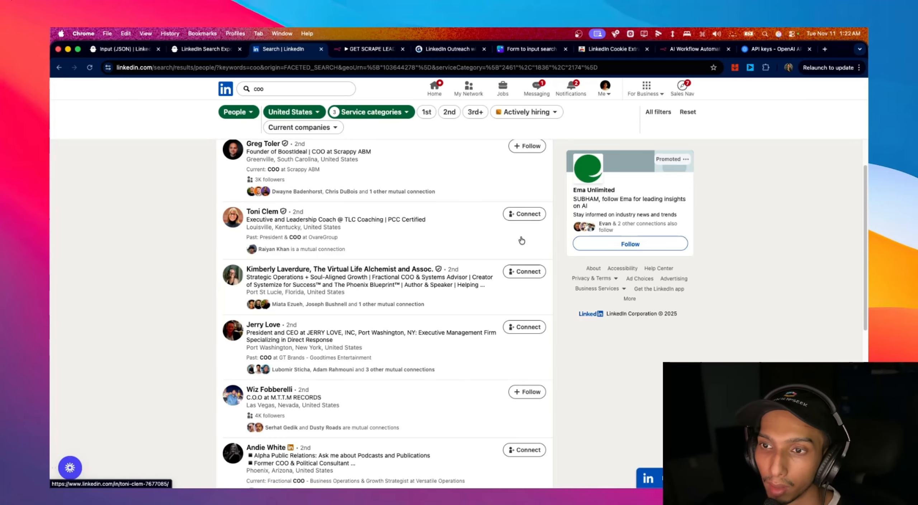
{"action": "scroll", "coordinate": [521, 240], "scroll_direction": "up", "scroll_amount": 1}
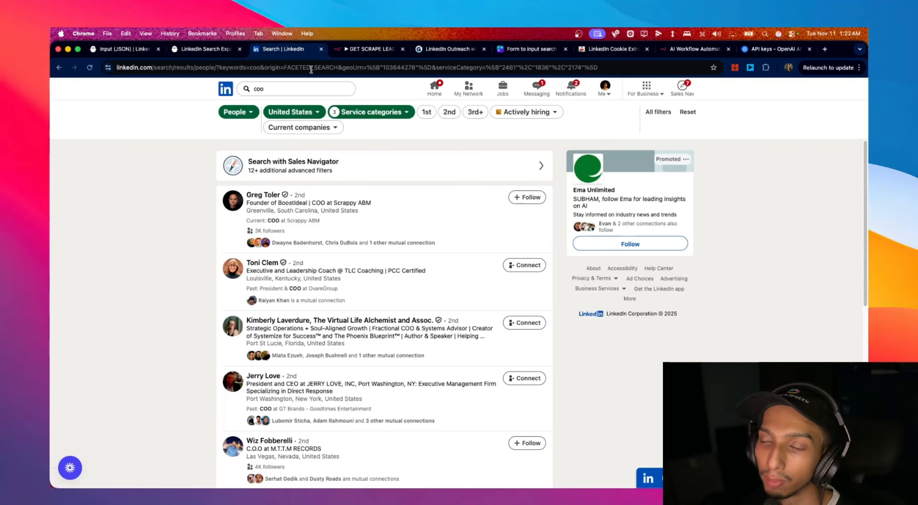
- Change the location filter from United States to California, United States and select the new search URL
{"action": "left_click", "coordinate": [314, 114]}
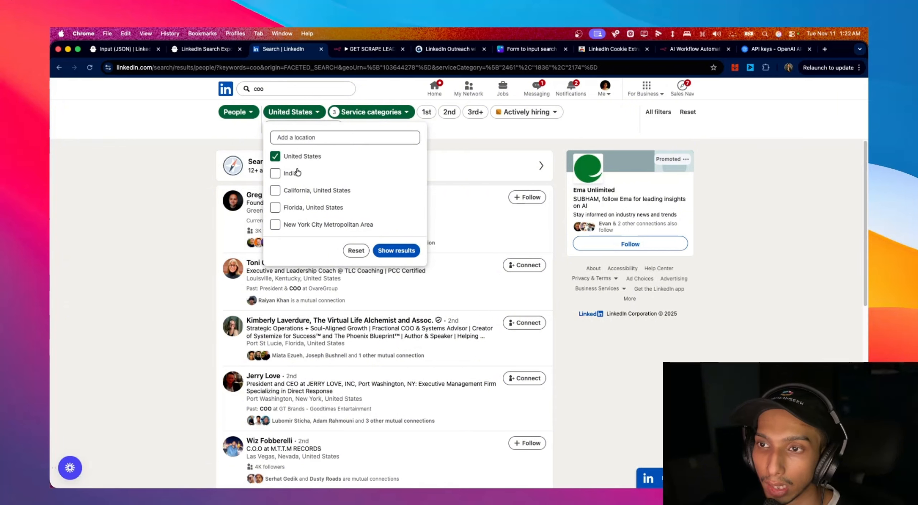
{"action": "left_click", "coordinate": [306, 191]}
{"action": "left_click", "coordinate": [305, 158]}
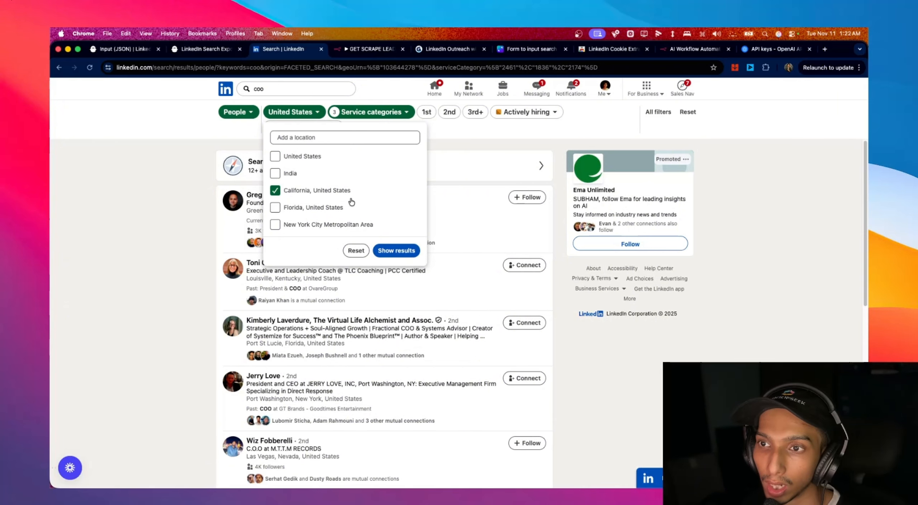
{"action": "left_click", "coordinate": [397, 251]}
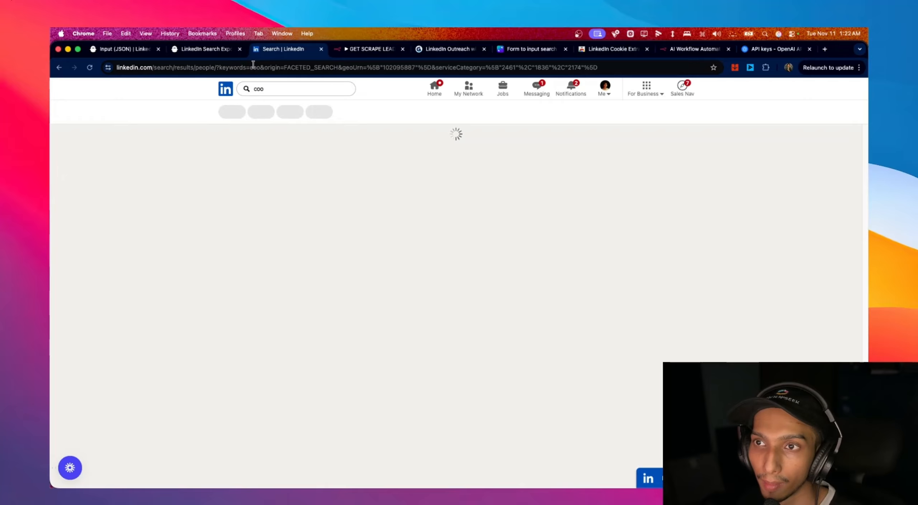
{"action": "left_click", "coordinate": [254, 66]}
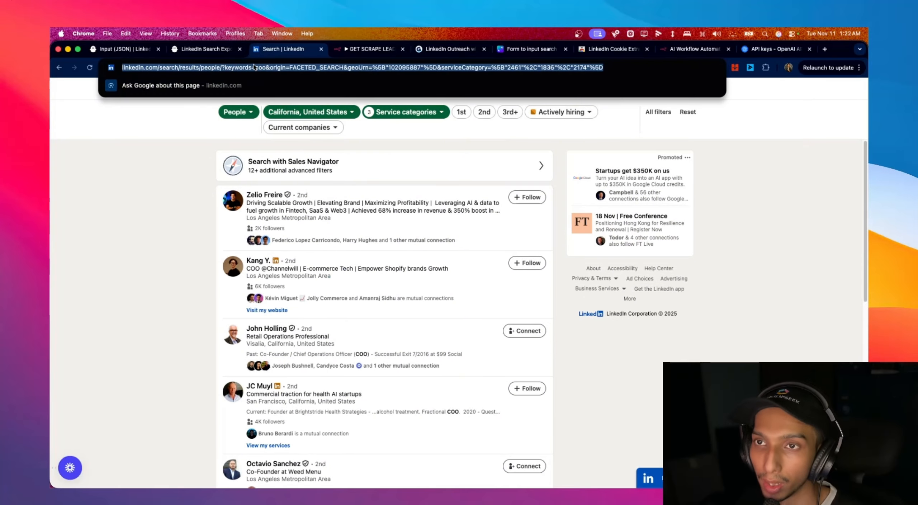
{"action": "left_click", "coordinate": [200, 49]}
- Open the LinkedIn Search Export's searches-to-export setup and copy its LinkedIn search URL
{"action": "scroll", "coordinate": [668, 217], "scroll_direction": "down", "scroll_amount": 3}
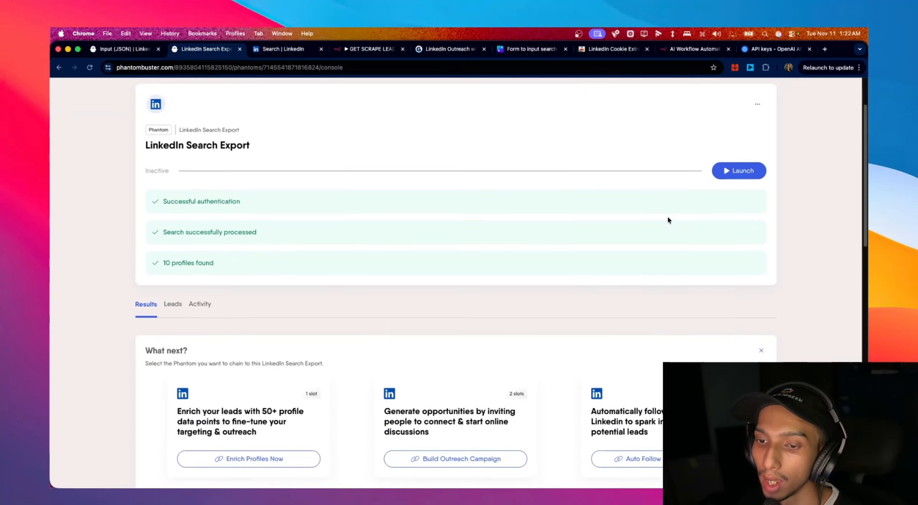
{"action": "scroll", "coordinate": [670, 215], "scroll_direction": "up", "scroll_amount": 3}
{"action": "left_click", "coordinate": [757, 178]}
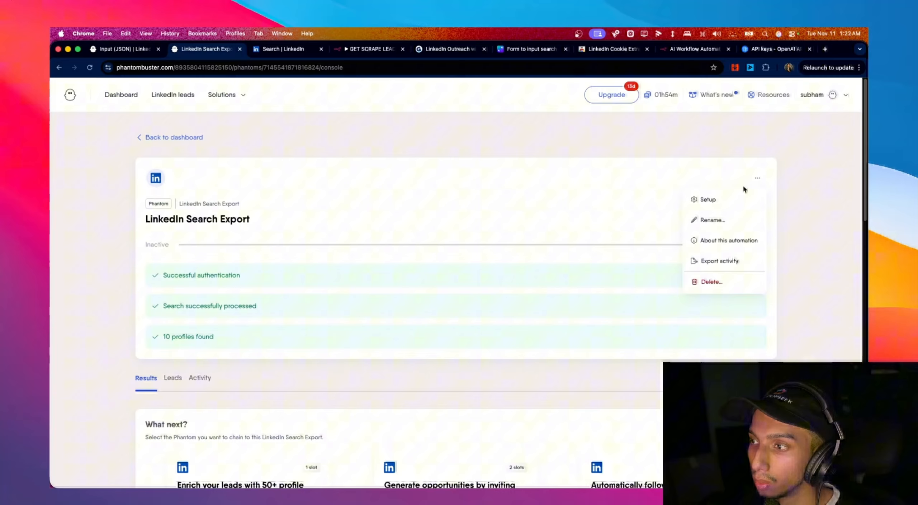
{"action": "left_click", "coordinate": [725, 205]}
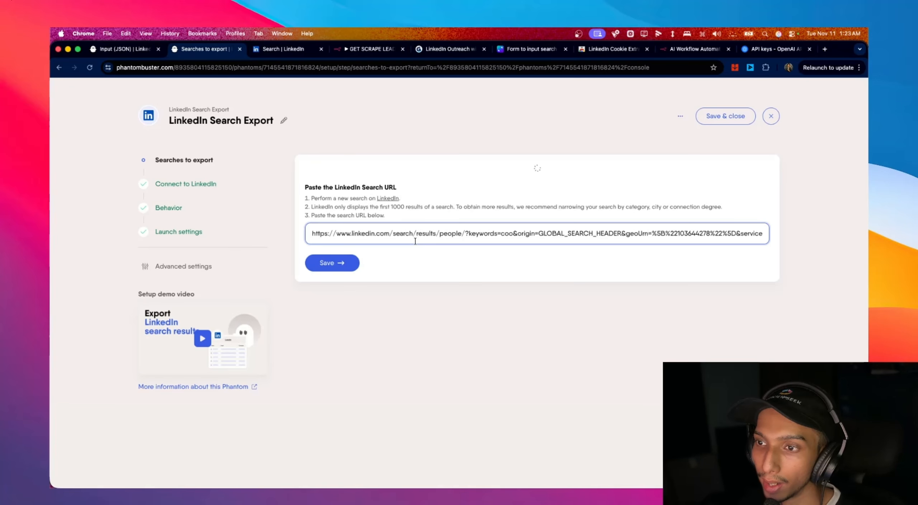
{"action": "triple_click", "coordinate": [398, 265]}
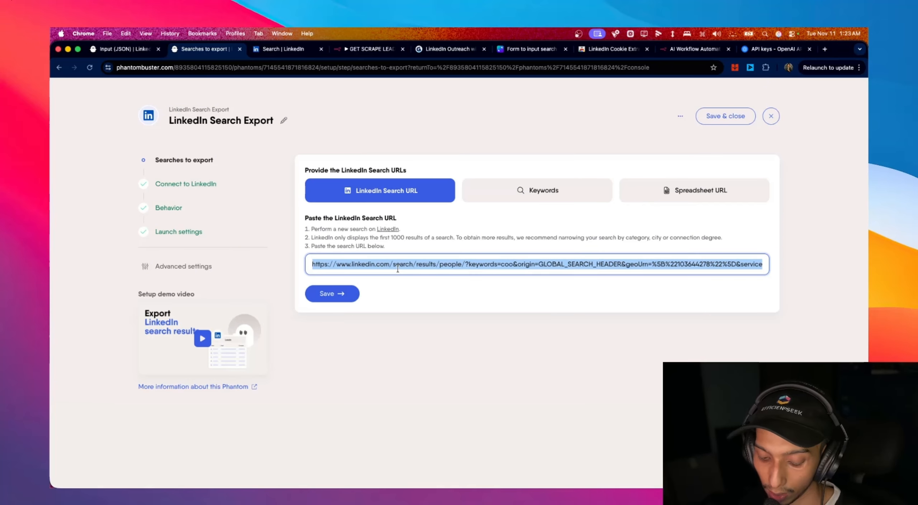
{"action": "key", "text": "super+c"}
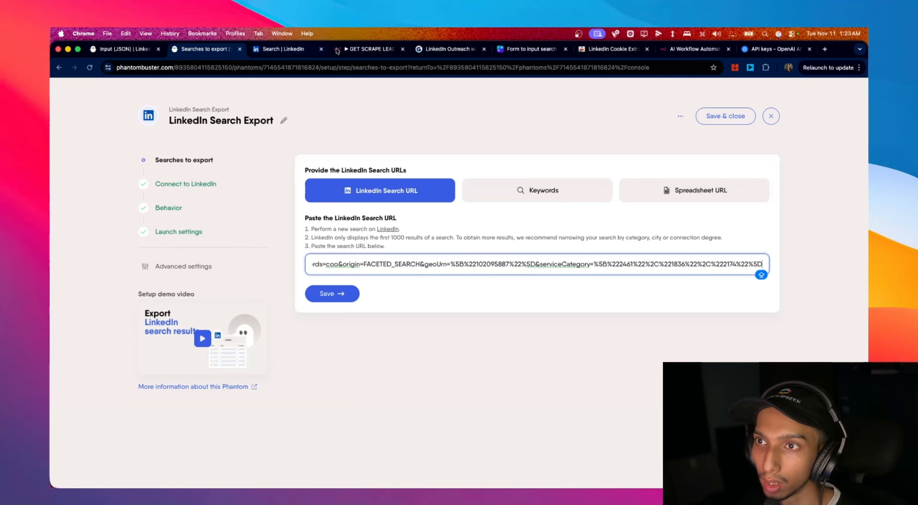
- Copy the GET SCRAPE LEADS Webhook's Production URL and save it as the phantom's Custom webhook URL
{"action": "left_click", "coordinate": [353, 50]}
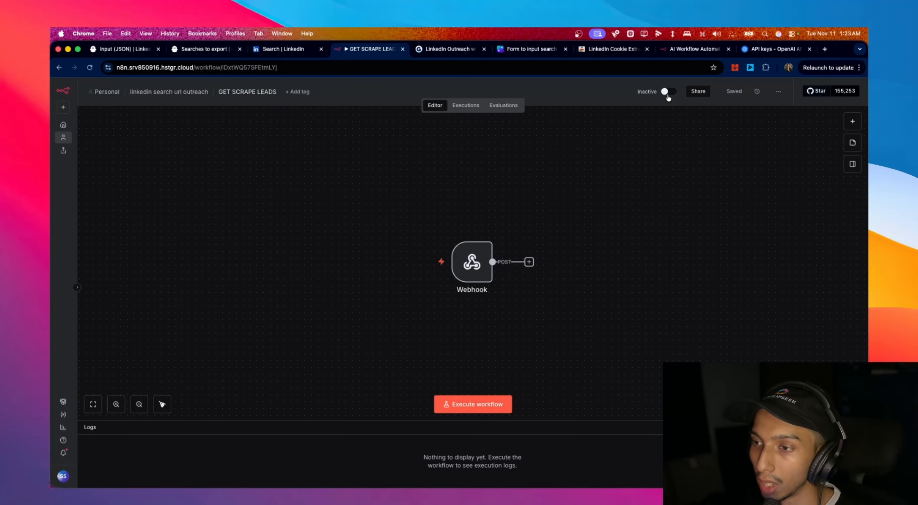
{"action": "double_click", "coordinate": [472, 262]}
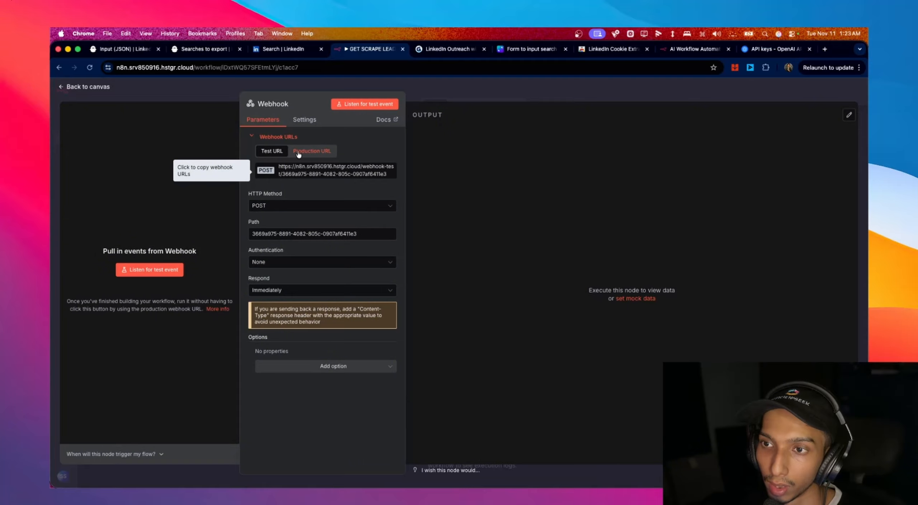
{"action": "left_click", "coordinate": [312, 151]}
{"action": "left_click", "coordinate": [203, 51]}
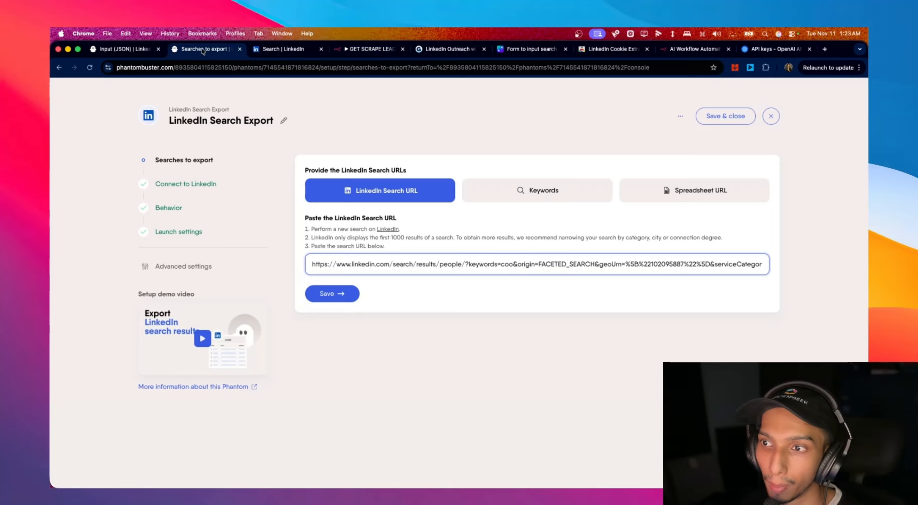
{"action": "left_click", "coordinate": [169, 266]}
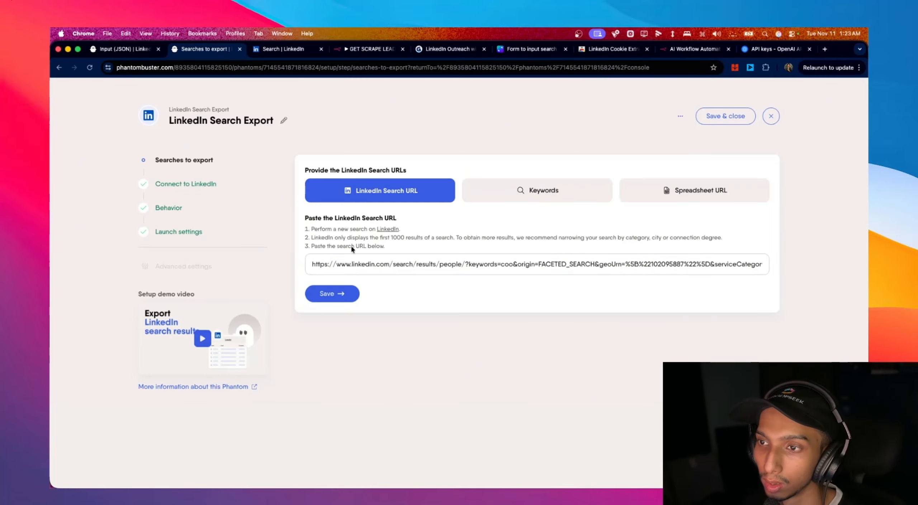
{"action": "left_click", "coordinate": [441, 168]}
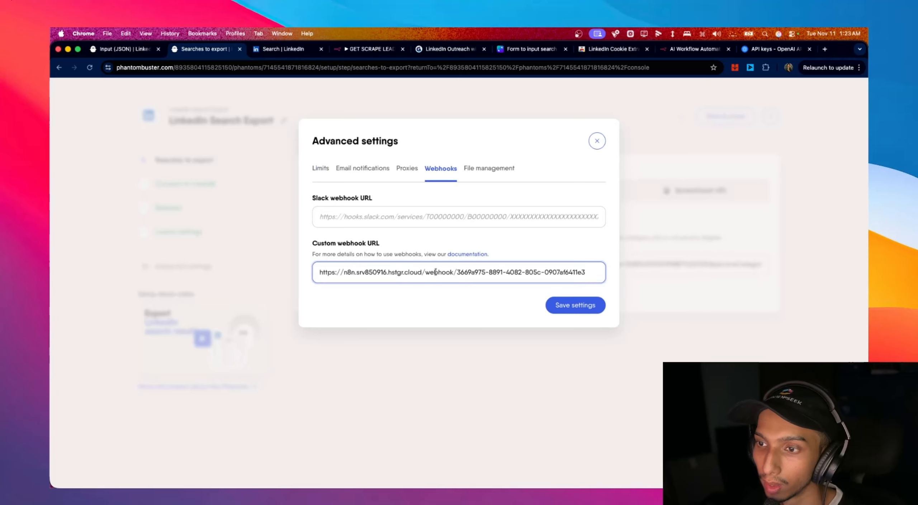
{"action": "left_click", "coordinate": [590, 308]}
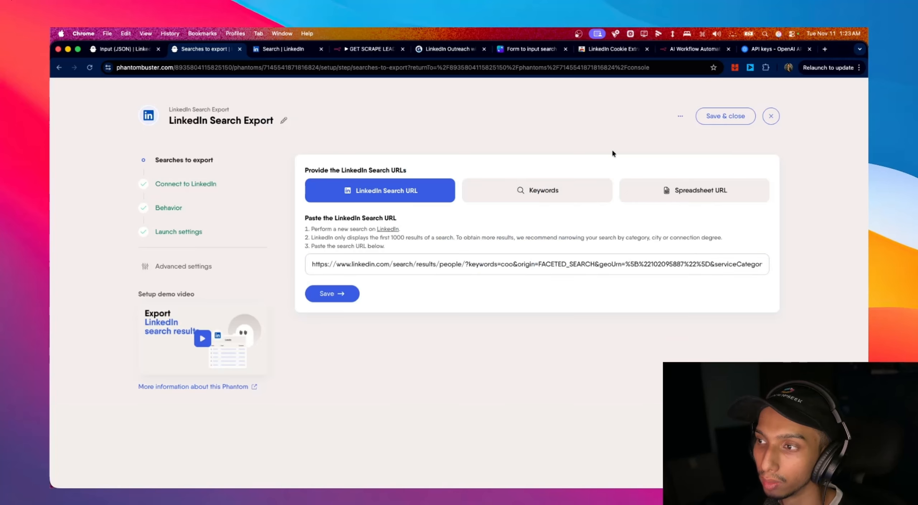
- Activate the GET SCRAPE LEADS workflow in n8n
{"action": "left_click", "coordinate": [358, 52]}
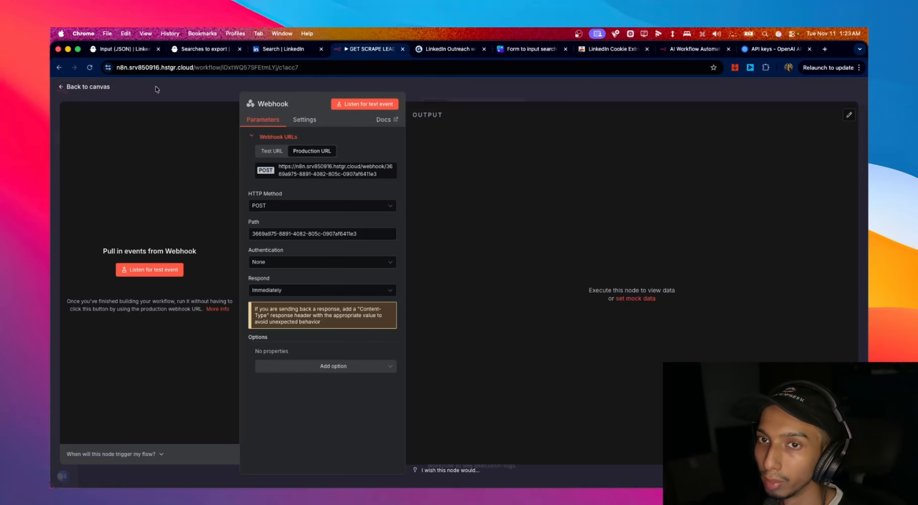
{"action": "left_click", "coordinate": [106, 87]}
{"action": "left_click", "coordinate": [668, 92]}
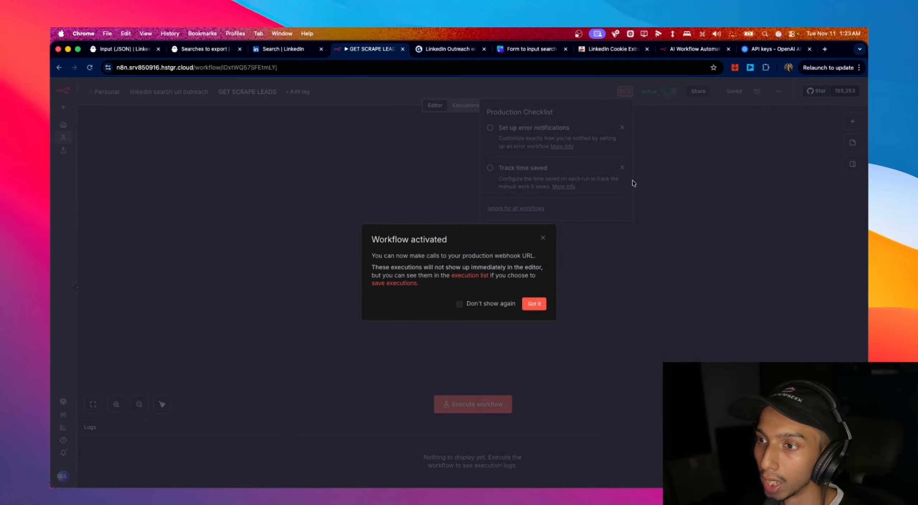
{"action": "left_click", "coordinate": [534, 304]}
{"action": "left_click", "coordinate": [652, 139]}
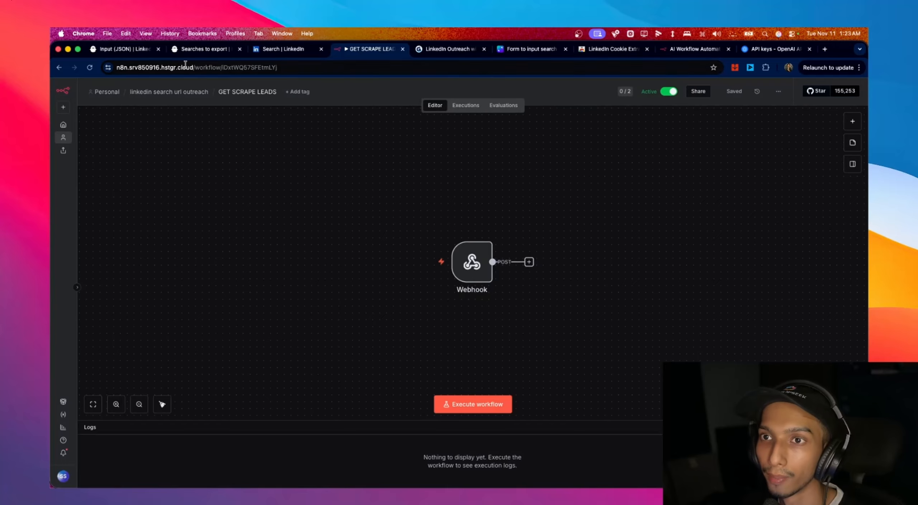
{"action": "left_click", "coordinate": [211, 50]}
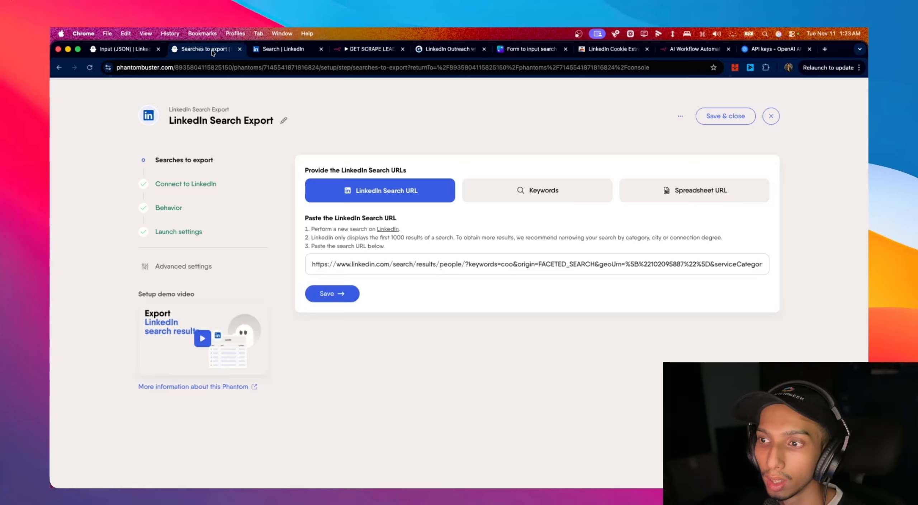
- Re-paste the LinkedIn search URL and save the search and LinkedIn account steps again
{"action": "left_click", "coordinate": [333, 295]}
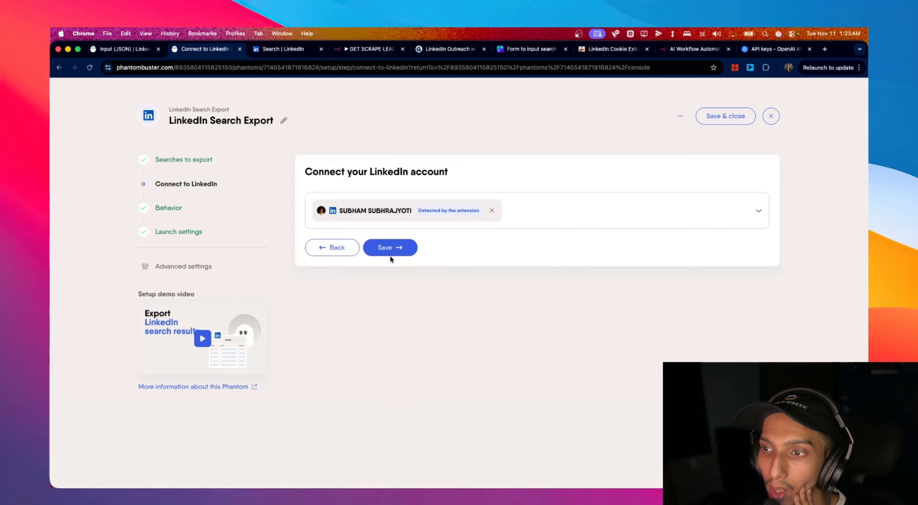
{"action": "left_click", "coordinate": [393, 256]}
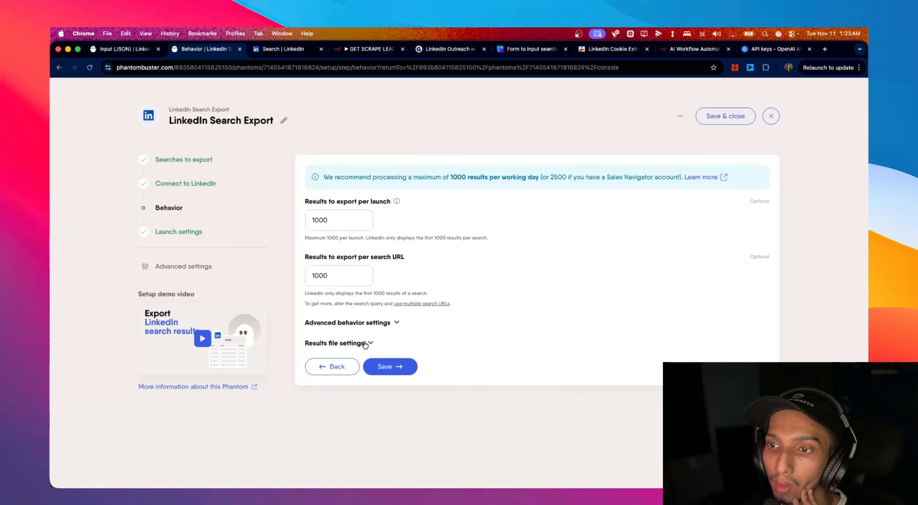
{"action": "left_click", "coordinate": [329, 366]}
{"action": "left_click", "coordinate": [197, 160]}
{"action": "left_click", "coordinate": [477, 257]}
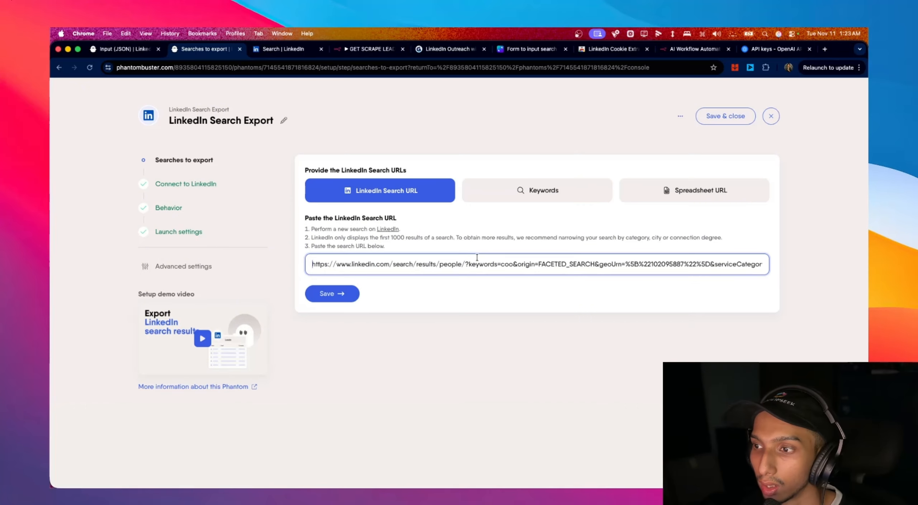
{"action": "key", "text": "super+a"}
{"action": "key", "text": "super+v"}
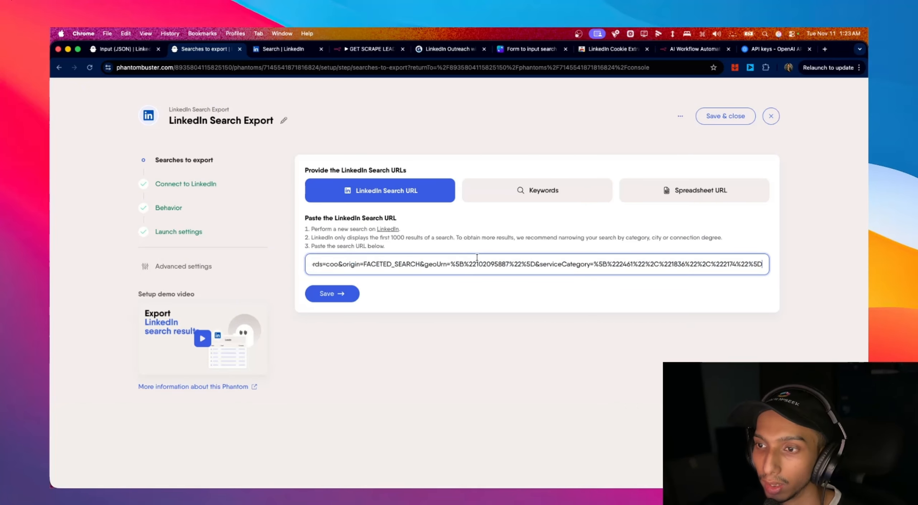
{"action": "key", "text": "super+a"}
{"action": "key", "text": "BackSpace"}
{"action": "key", "text": "super+v"}
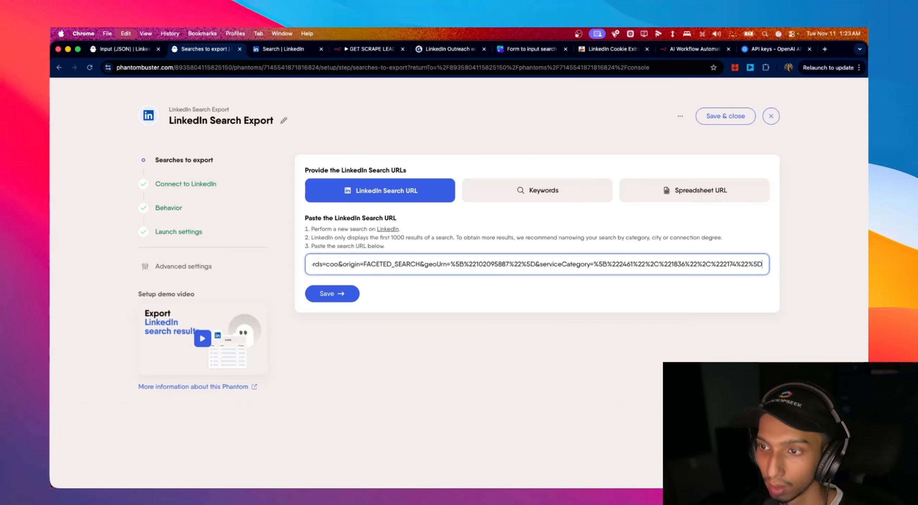
{"action": "left_click", "coordinate": [331, 294]}
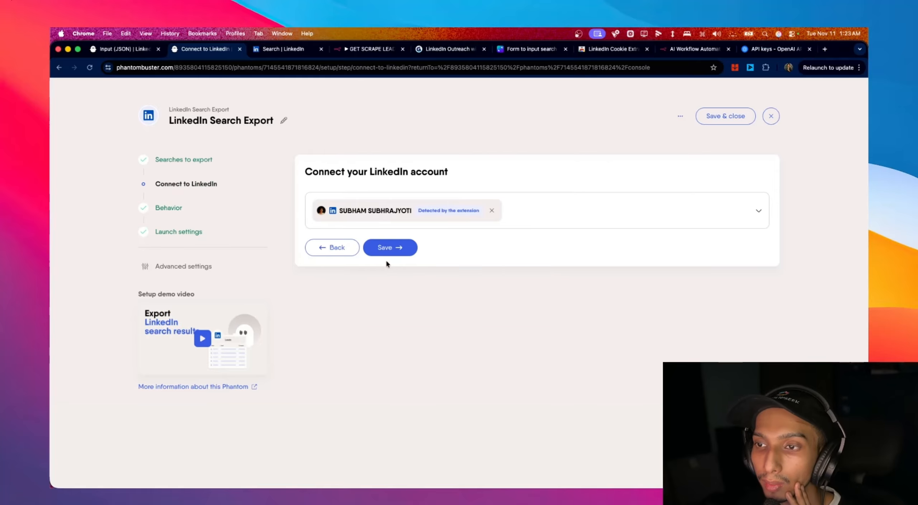
{"action": "left_click", "coordinate": [403, 250]}
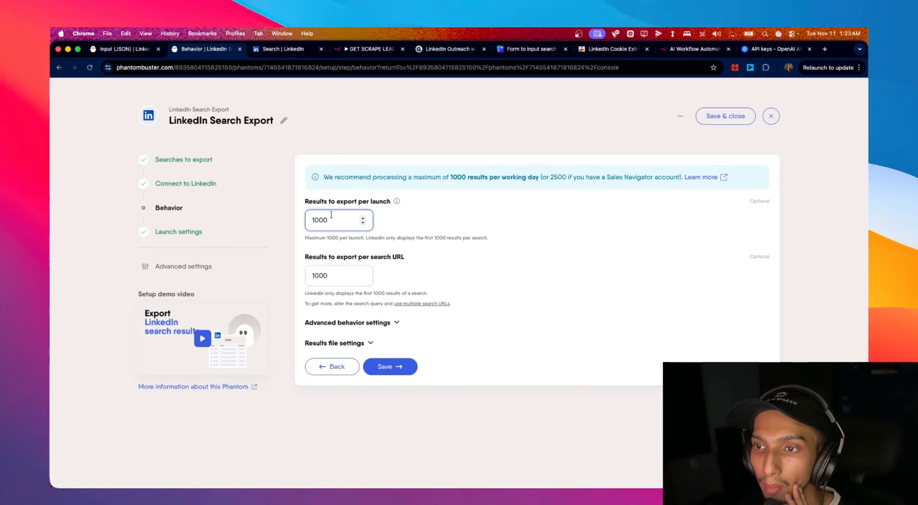
- Set both result limits to 10, save a manual one-time launch, and launch the export
{"action": "left_click_drag", "start_coordinate": [332, 217], "coordinate": [303, 223]}
{"action": "type", "text": "1"}
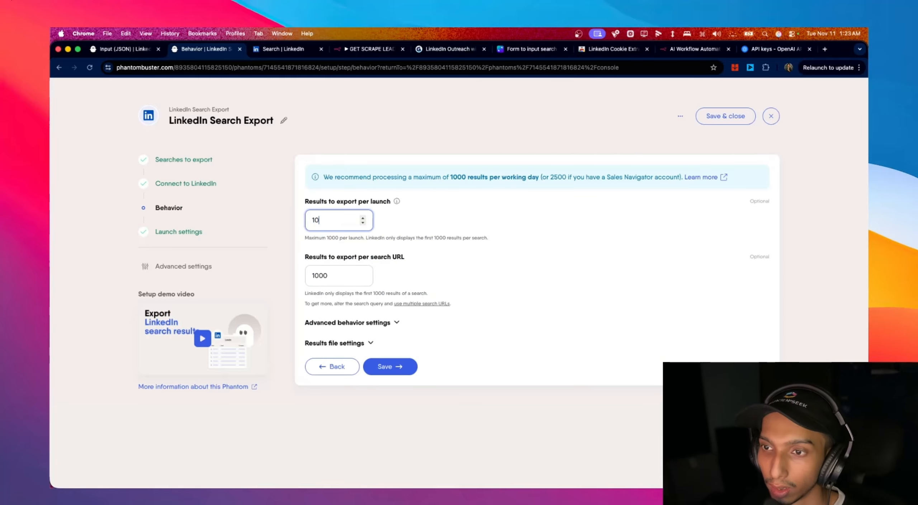
{"action": "type", "text": "0"}
{"action": "left_click_drag", "start_coordinate": [332, 275], "coordinate": [321, 276]}
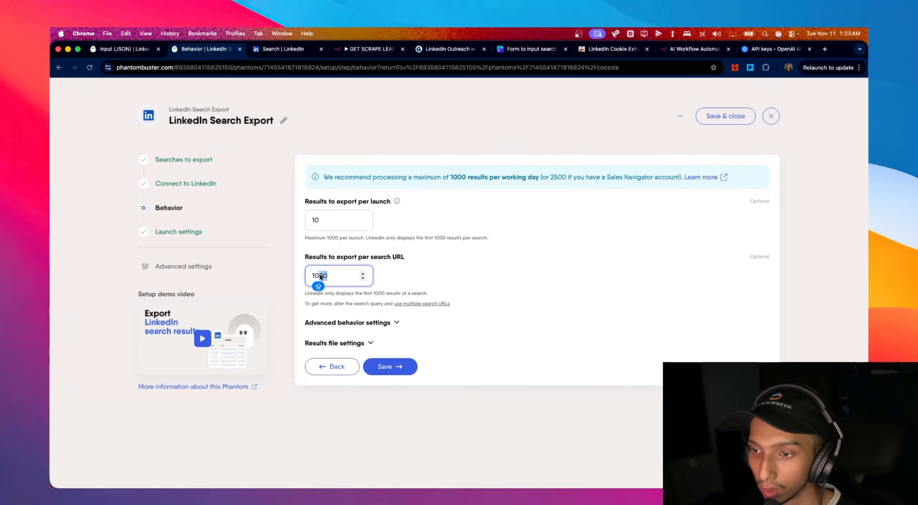
{"action": "key", "text": "BackSpace"}
{"action": "left_click", "coordinate": [390, 368]}
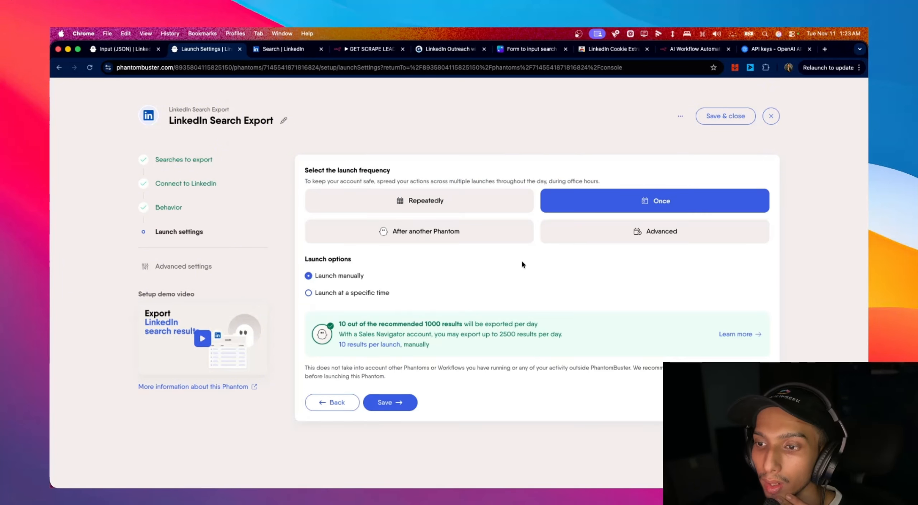
{"action": "left_click", "coordinate": [409, 403]}
{"action": "left_click", "coordinate": [737, 244]}
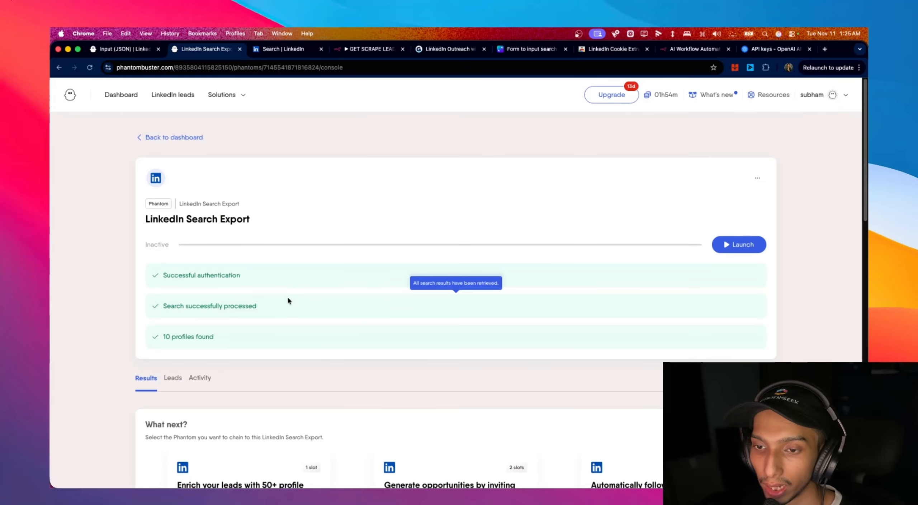
- Open the GET SCRAPE LEADS past execution to view the Webhook's received data
{"action": "left_click", "coordinate": [371, 50]}
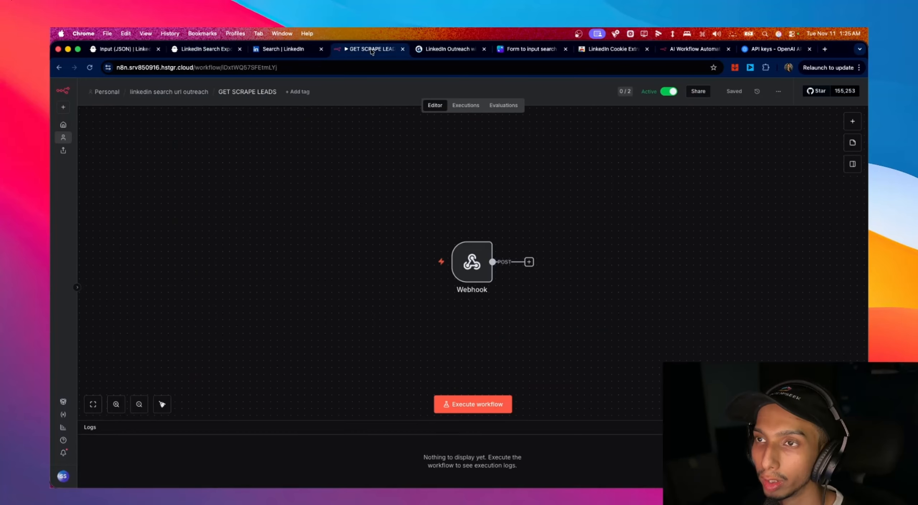
{"action": "left_click", "coordinate": [467, 106]}
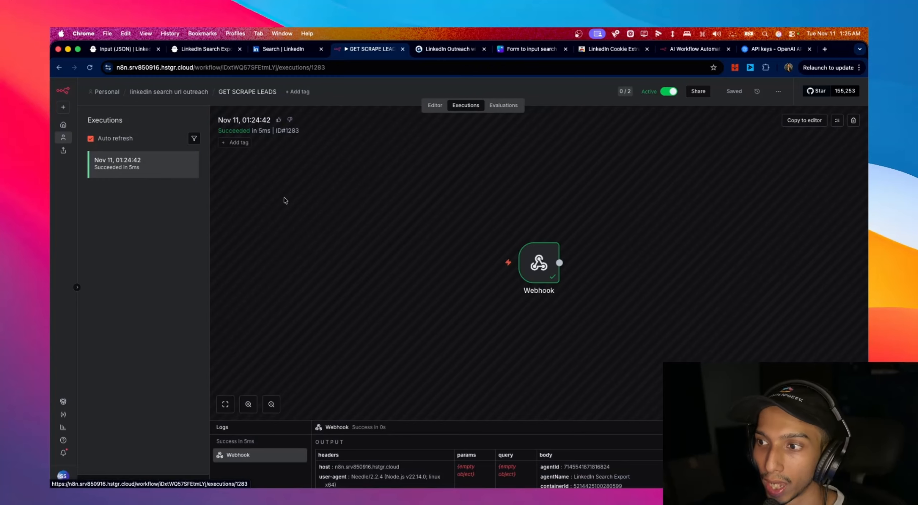
{"action": "double_click", "coordinate": [543, 276]}
{"action": "scroll", "coordinate": [690, 286], "scroll_direction": "down", "scroll_amount": 5}
{"action": "scroll", "coordinate": [690, 286], "scroll_direction": "up", "scroll_amount": 5}
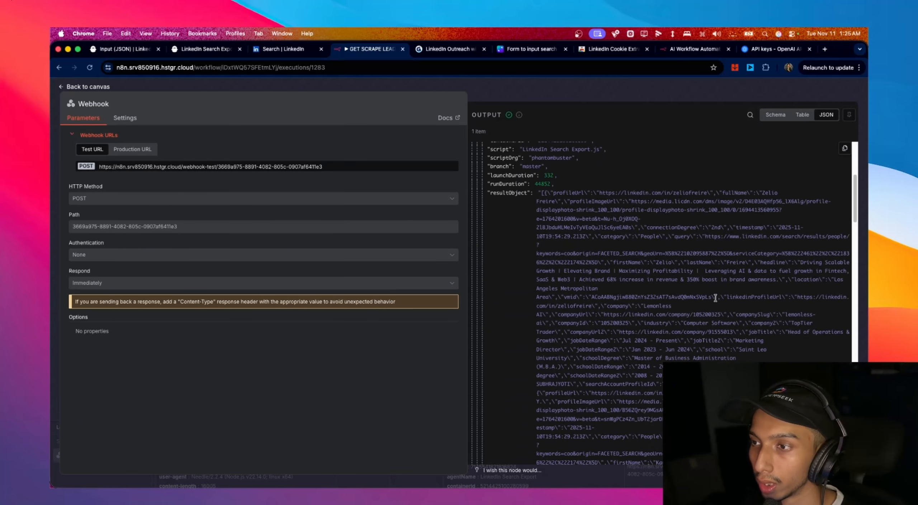
{"action": "scroll", "coordinate": [584, 270], "scroll_direction": "down", "scroll_amount": 3}
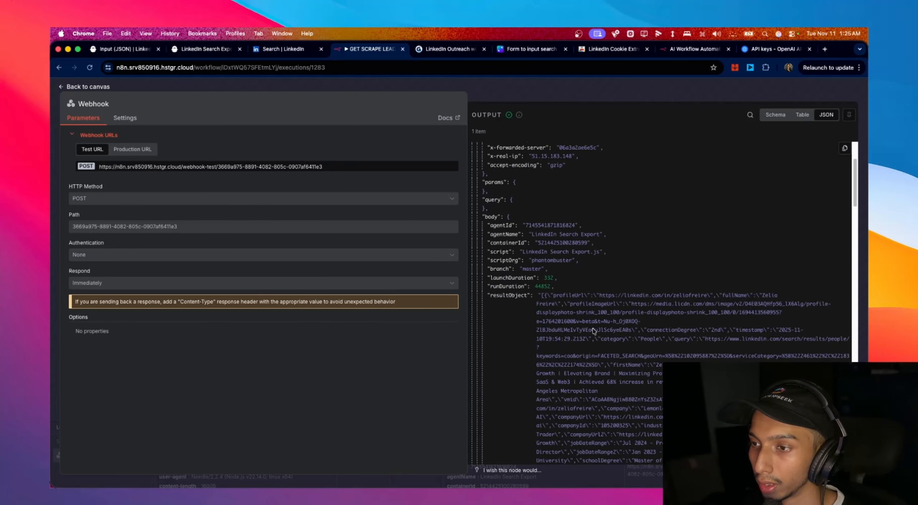
- Inspect the resultObject lead data in the Webhook output, then close the execution details
{"action": "left_click_drag", "start_coordinate": [537, 295], "coordinate": [606, 371]}
{"action": "left_click", "coordinate": [543, 321]}
{"action": "scroll", "coordinate": [591, 310], "scroll_direction": "down", "scroll_amount": 10}
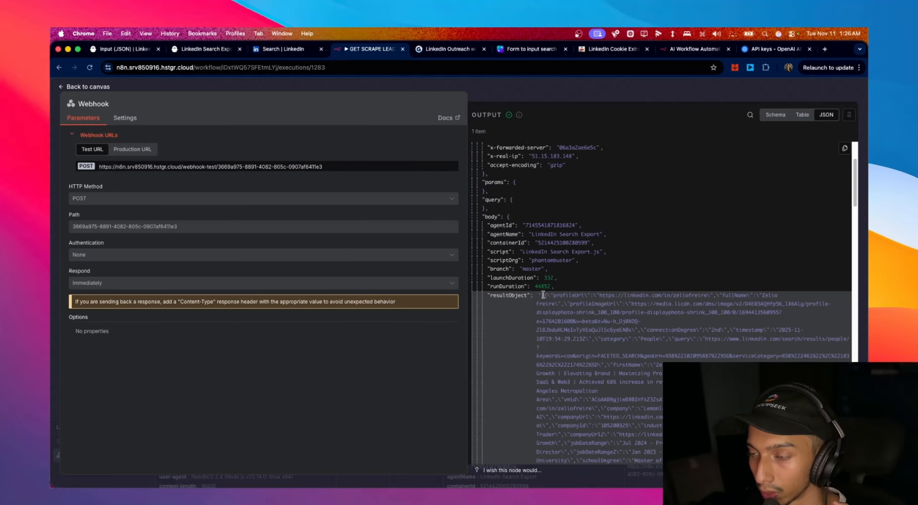
{"action": "left_click_drag", "start_coordinate": [543, 295], "coordinate": [699, 391]}
{"action": "left_click", "coordinate": [664, 351]}
{"action": "scroll", "coordinate": [666, 350], "scroll_direction": "up", "scroll_amount": 5}
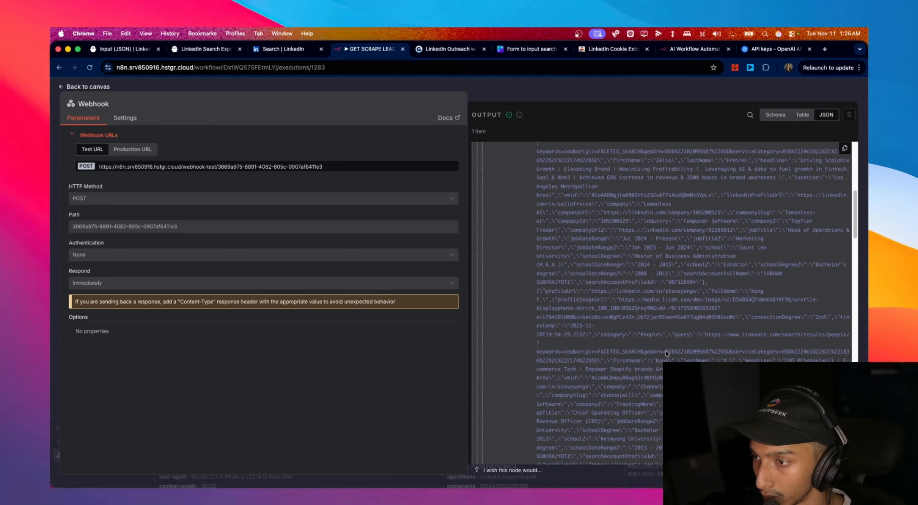
{"action": "scroll", "coordinate": [670, 349], "scroll_direction": "up", "scroll_amount": 1}
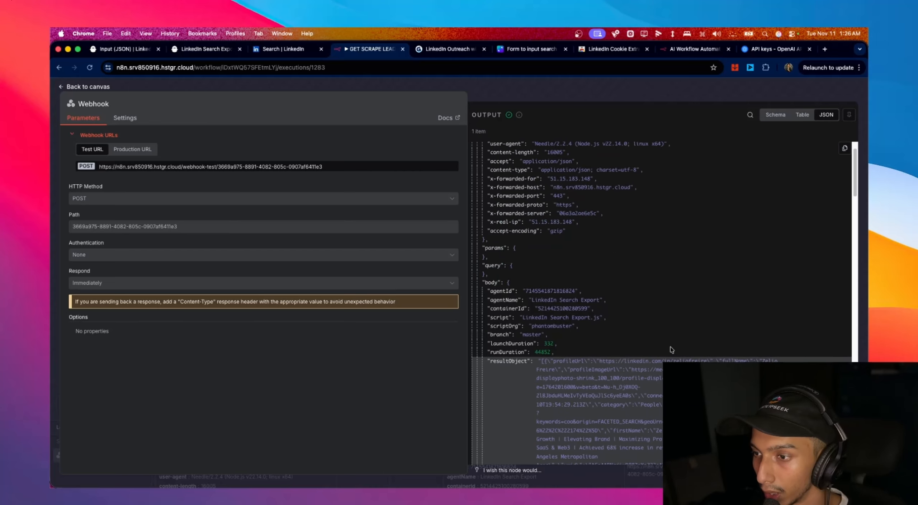
{"action": "scroll", "coordinate": [670, 350], "scroll_direction": "down", "scroll_amount": 15}
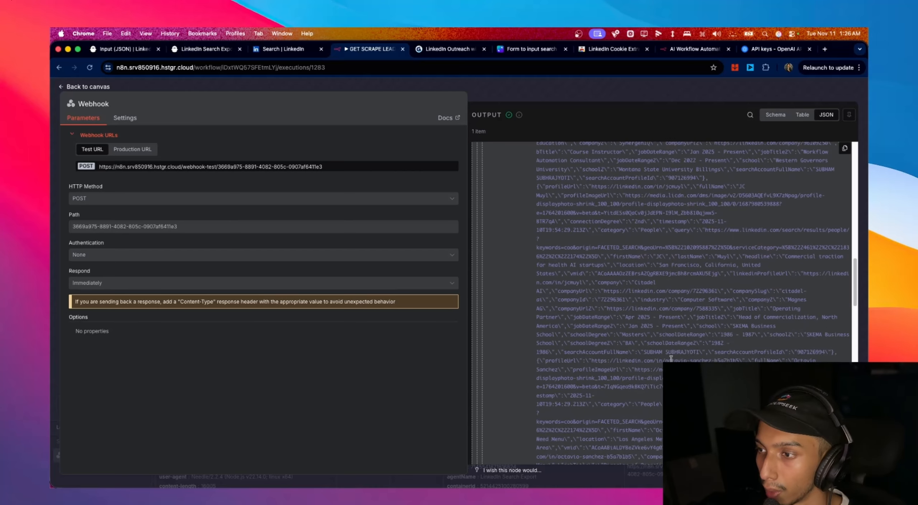
{"action": "scroll", "coordinate": [671, 359], "scroll_direction": "down", "scroll_amount": 10}
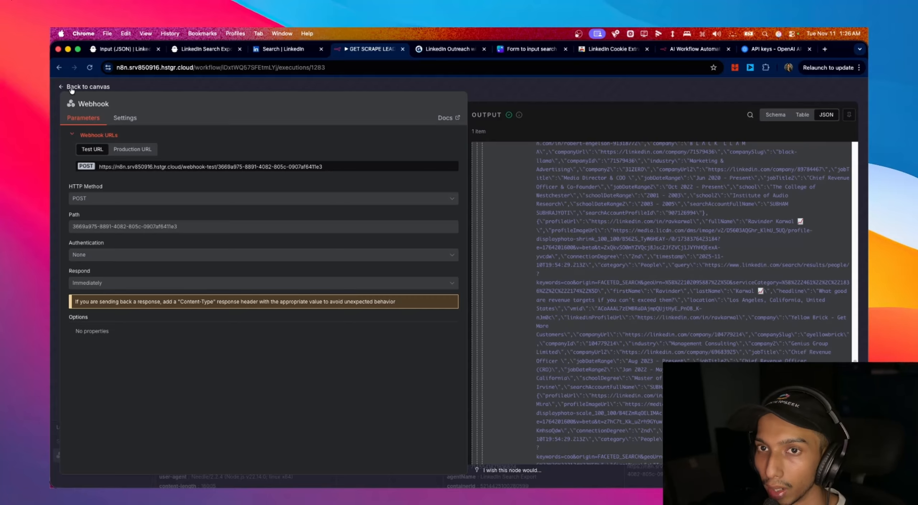
{"action": "left_click", "coordinate": [83, 87]}
- Add a PhantomBuster launch-agent node after the Webhook, then delete it
{"action": "left_click", "coordinate": [435, 105]}
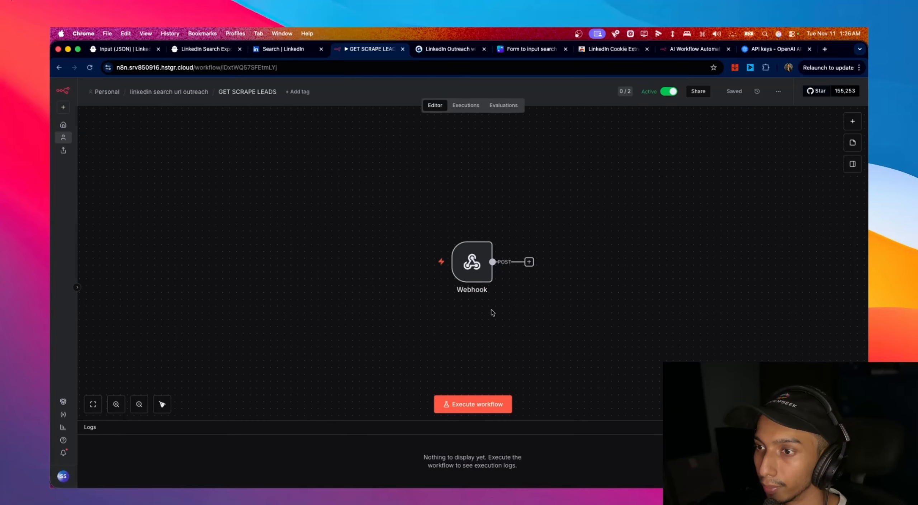
{"action": "left_click", "coordinate": [530, 260]}
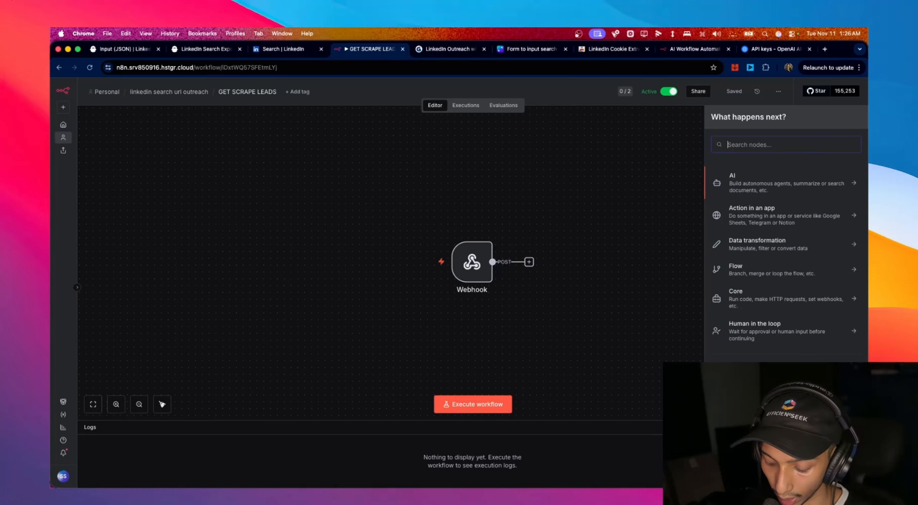
{"action": "type", "text": "PHAN"}
{"action": "left_click", "coordinate": [767, 175]}
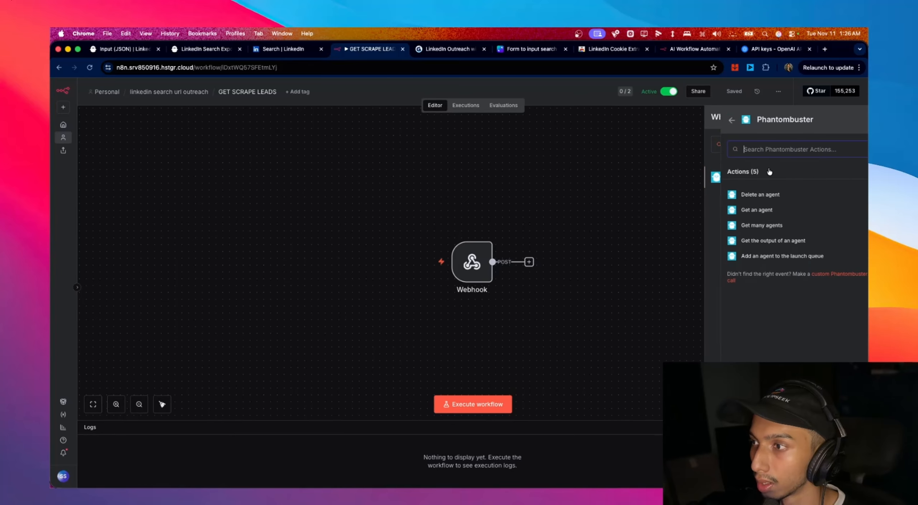
{"action": "left_click", "coordinate": [783, 257]}
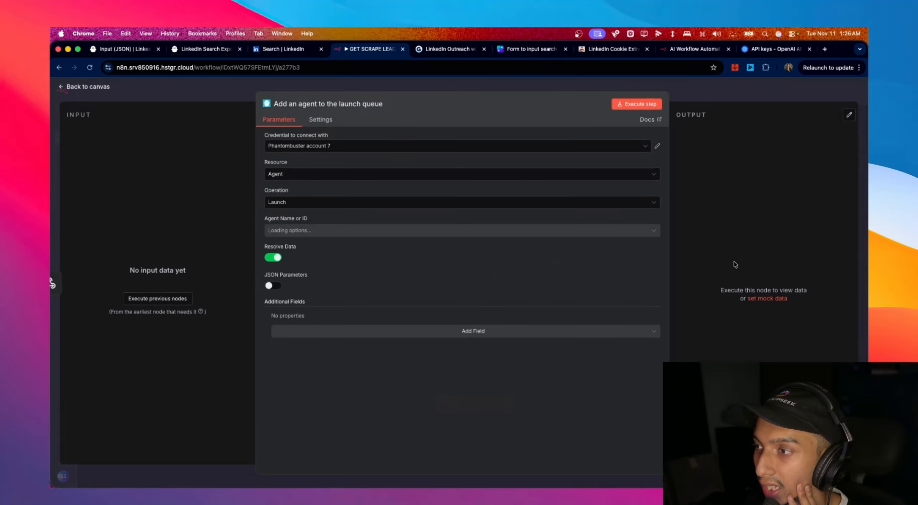
{"action": "left_click", "coordinate": [305, 173]}
{"action": "left_click", "coordinate": [311, 158]}
{"action": "left_click", "coordinate": [105, 87]}
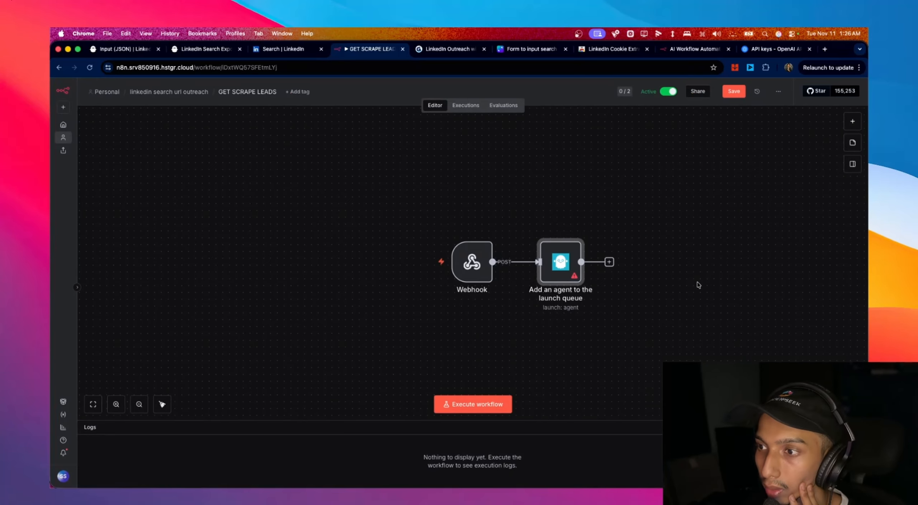
{"action": "right_click", "coordinate": [550, 274]}
{"action": "left_click", "coordinate": [590, 455]}
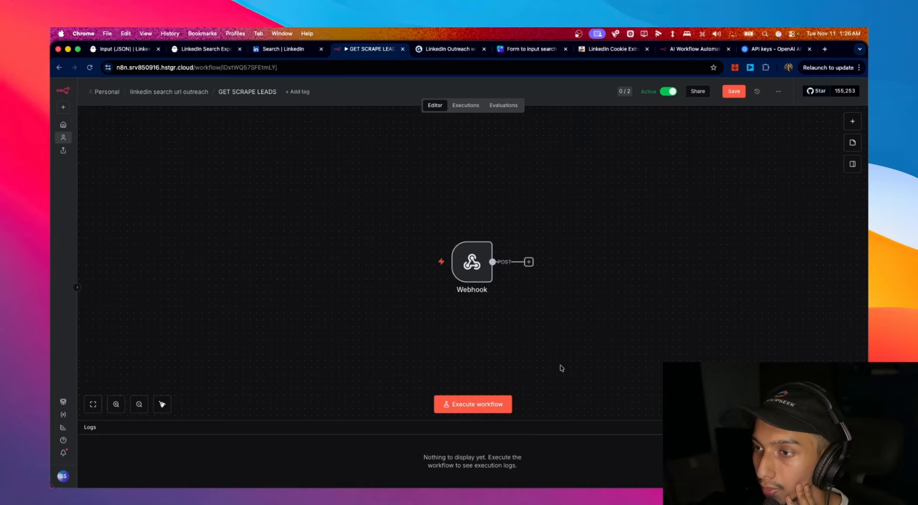
- Add a PhantomBuster 'Get the output of an agent' node for LinkedIn Search Export with Prev Container ID
{"action": "left_click", "coordinate": [528, 262]}
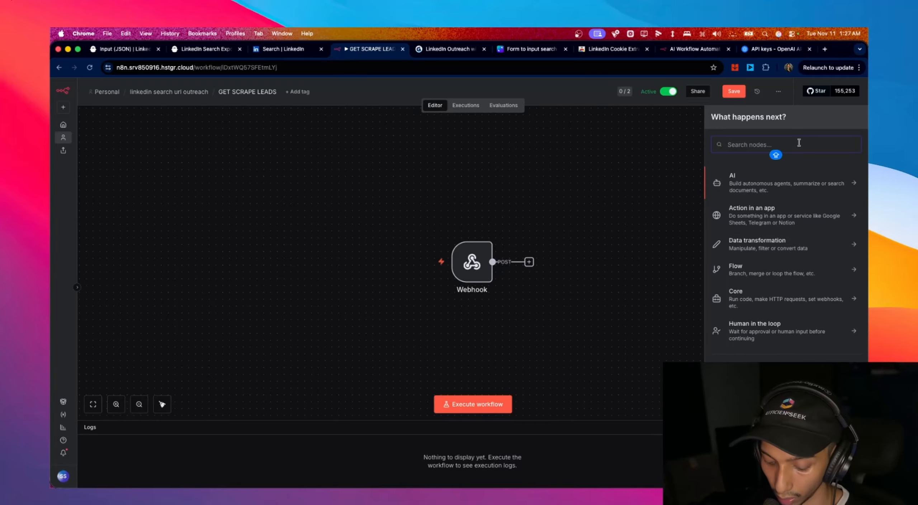
{"action": "type", "text": "PHAN"}
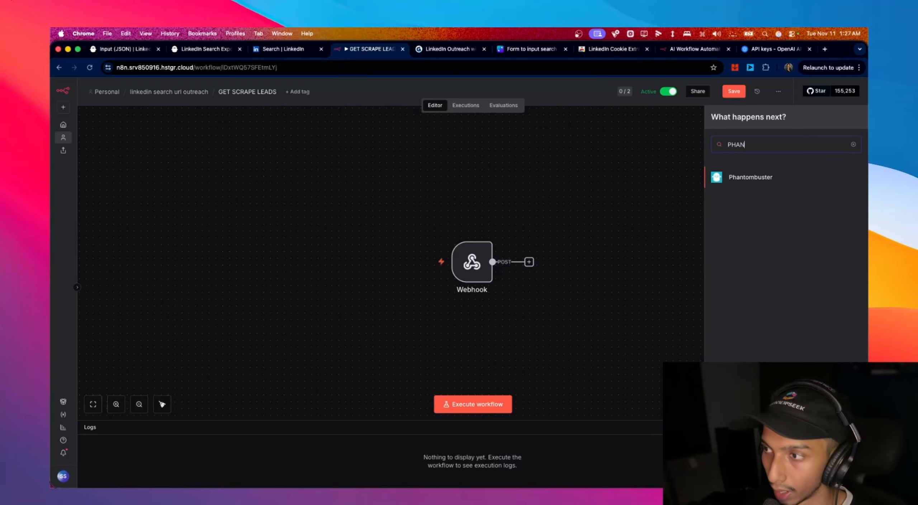
{"action": "left_click", "coordinate": [796, 175]}
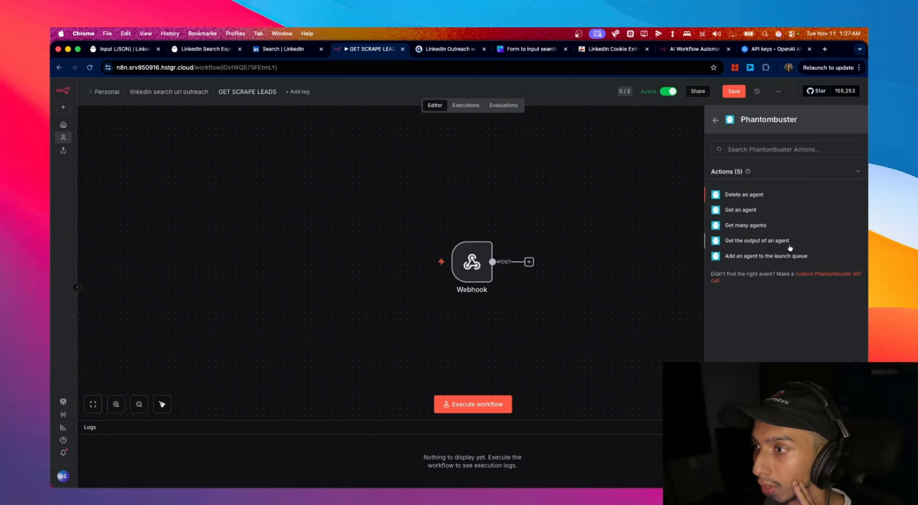
{"action": "left_click", "coordinate": [757, 241]}
{"action": "left_click", "coordinate": [318, 230]}
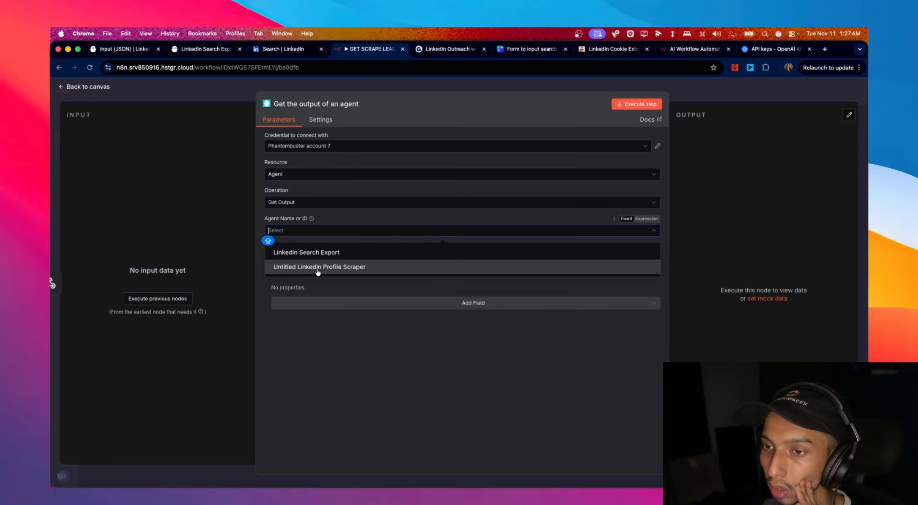
{"action": "left_click", "coordinate": [307, 253]}
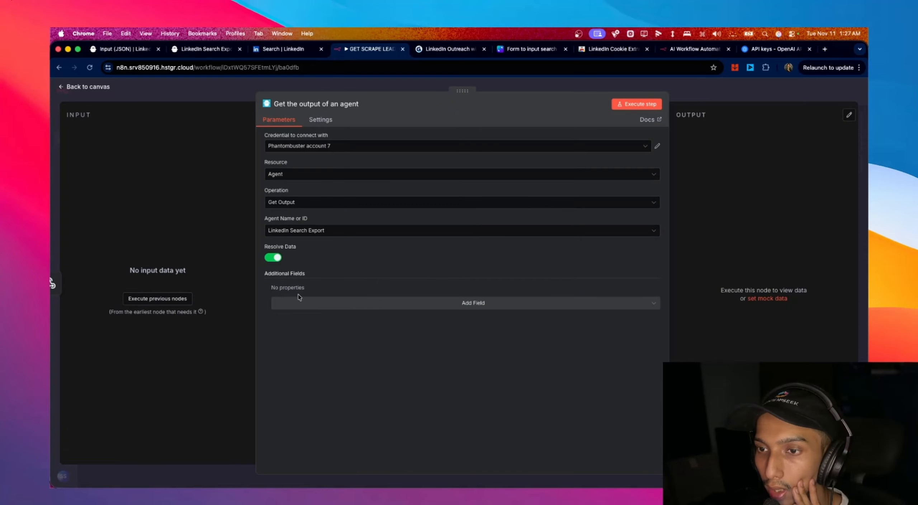
{"action": "left_click", "coordinate": [300, 307]}
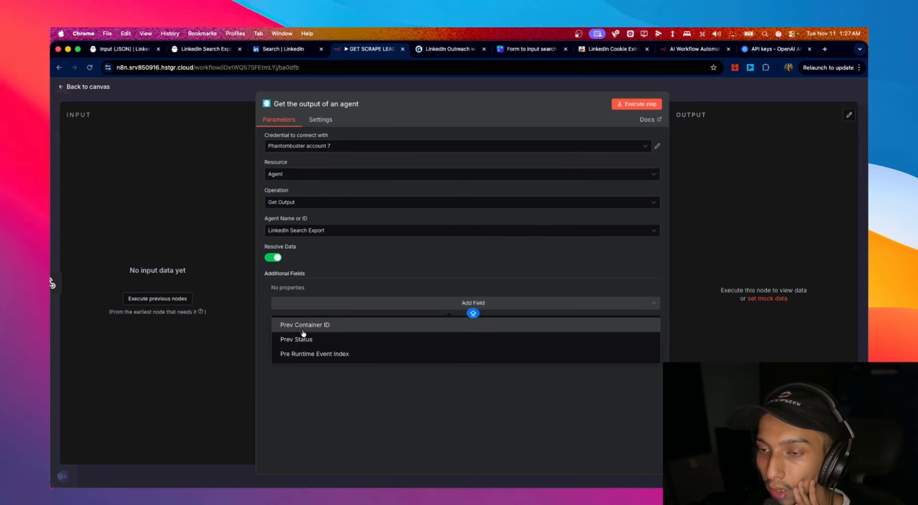
{"action": "left_click", "coordinate": [303, 325]}
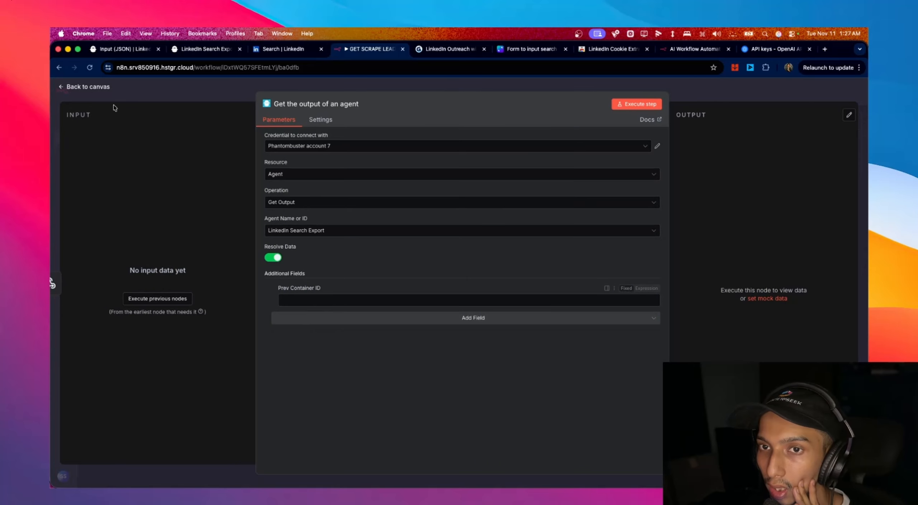
{"action": "left_click", "coordinate": [86, 86]}
{"action": "double_click", "coordinate": [472, 262]}
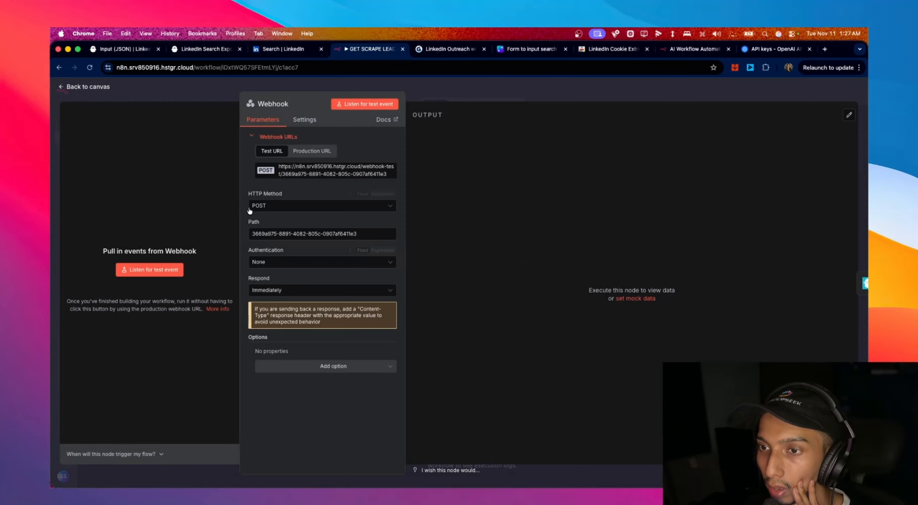
- Paste the earlier execution's LinkedIn lead data as the Webhook's mock output and pin it
{"action": "left_click", "coordinate": [88, 87]}
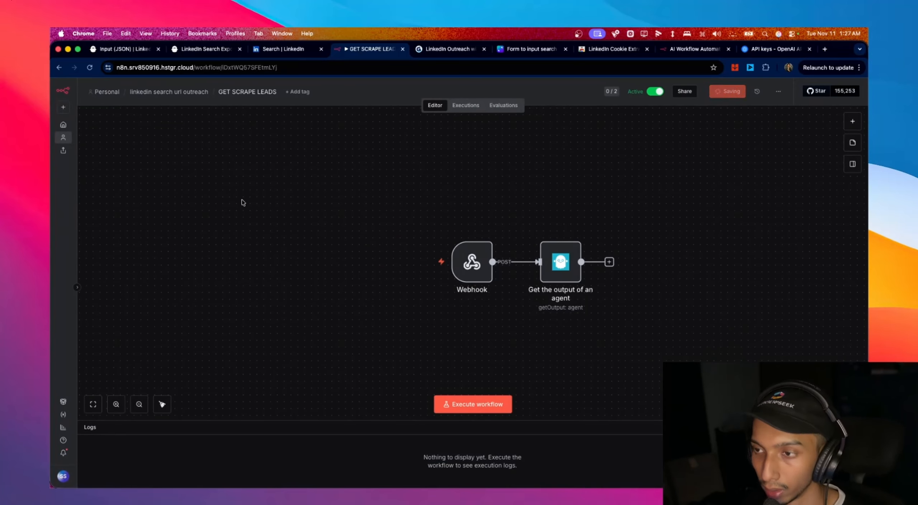
{"action": "left_click", "coordinate": [466, 105]}
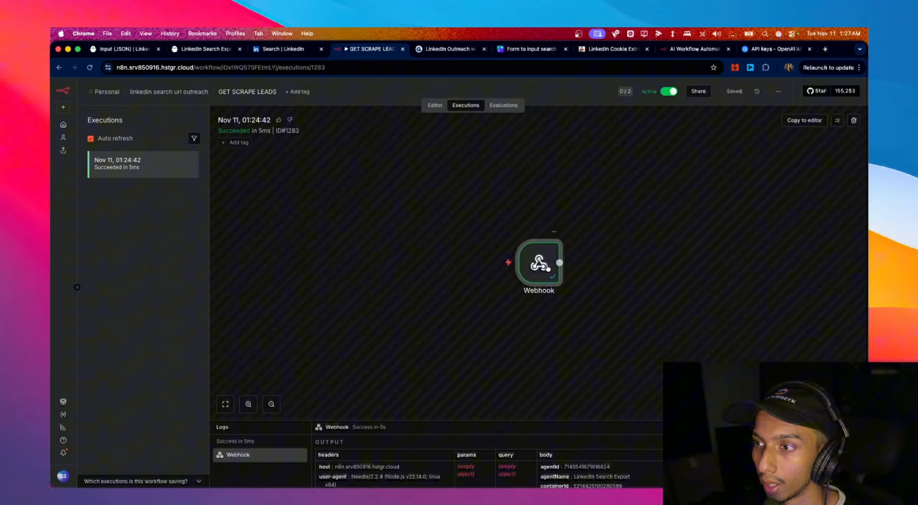
{"action": "double_click", "coordinate": [555, 266]}
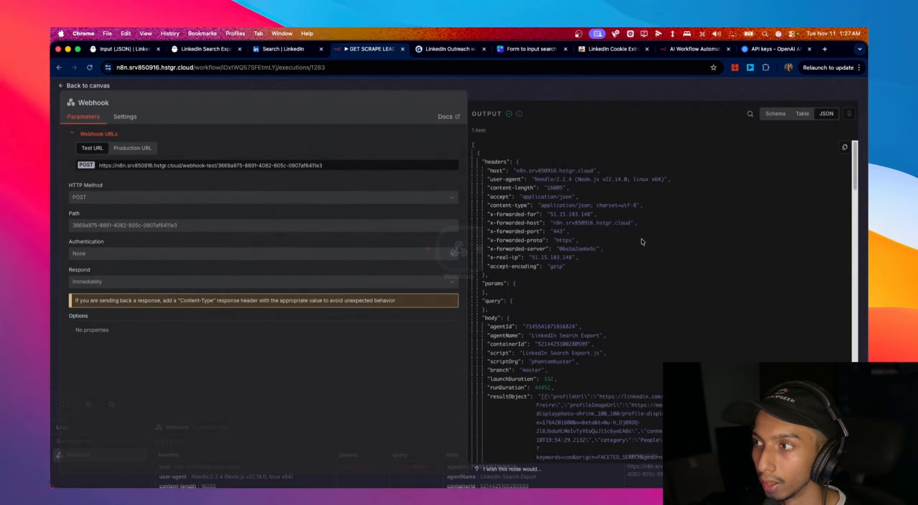
{"action": "left_click", "coordinate": [90, 86]}
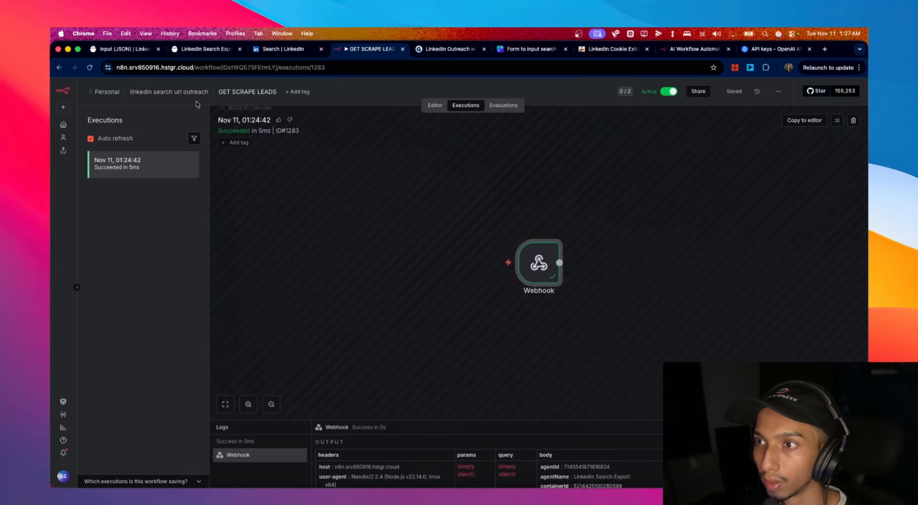
{"action": "left_click", "coordinate": [435, 105]}
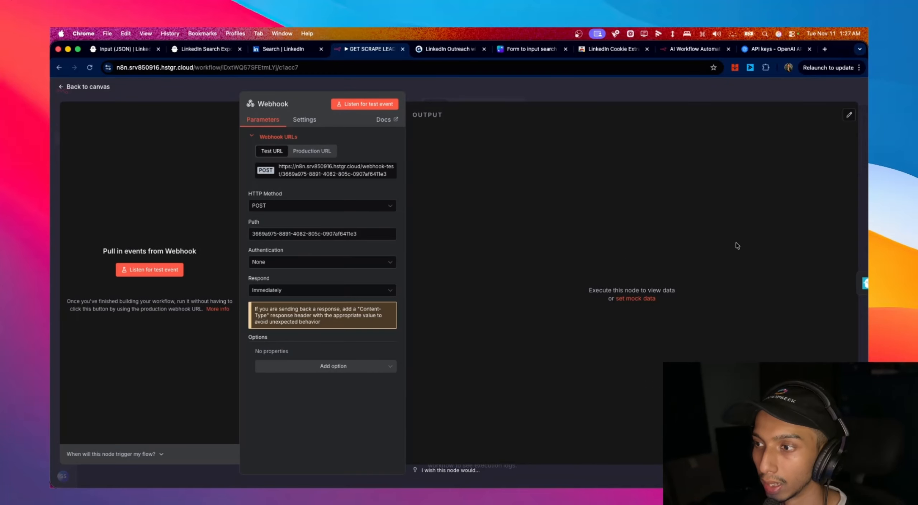
{"action": "left_click", "coordinate": [644, 298]}
{"action": "left_click_drag", "start_coordinate": [447, 217], "coordinate": [433, 139]}
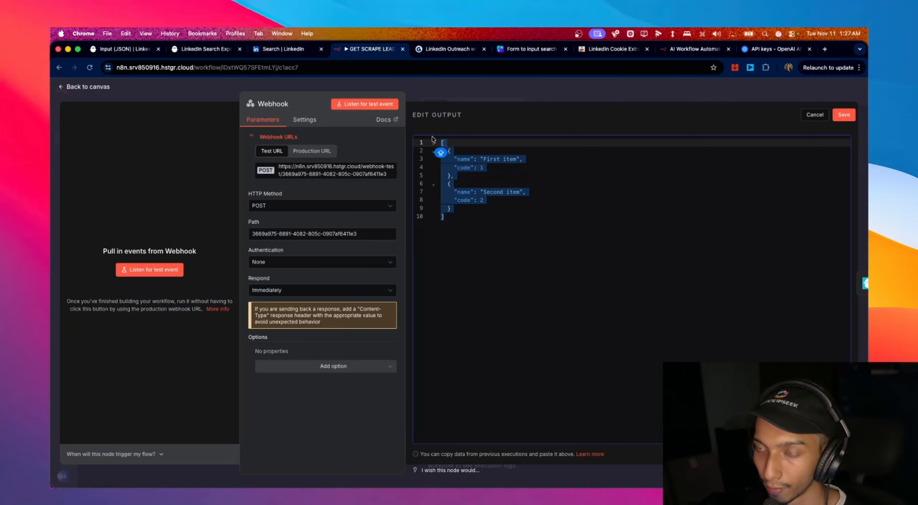
{"action": "key", "text": "super+v"}
{"action": "scroll", "coordinate": [628, 251], "scroll_direction": "up", "scroll_amount": 10}
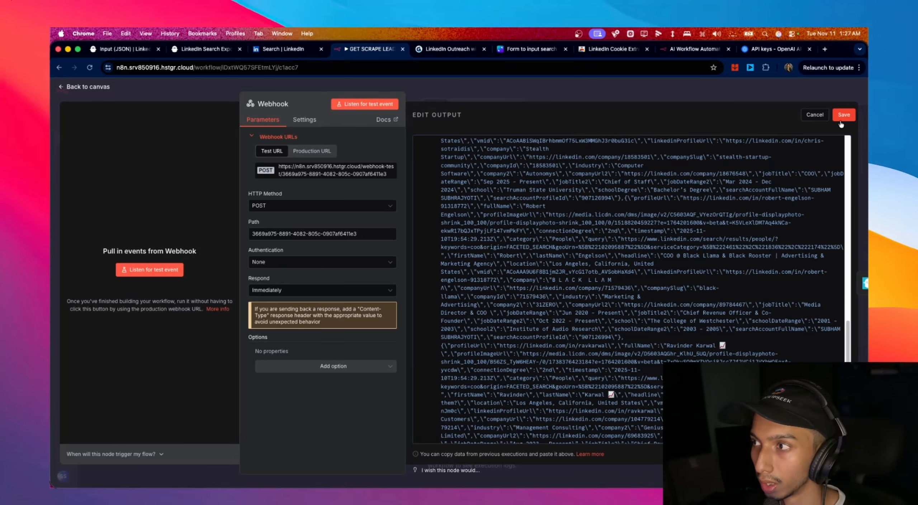
{"action": "left_click", "coordinate": [844, 115]}
{"action": "left_click", "coordinate": [103, 88]}
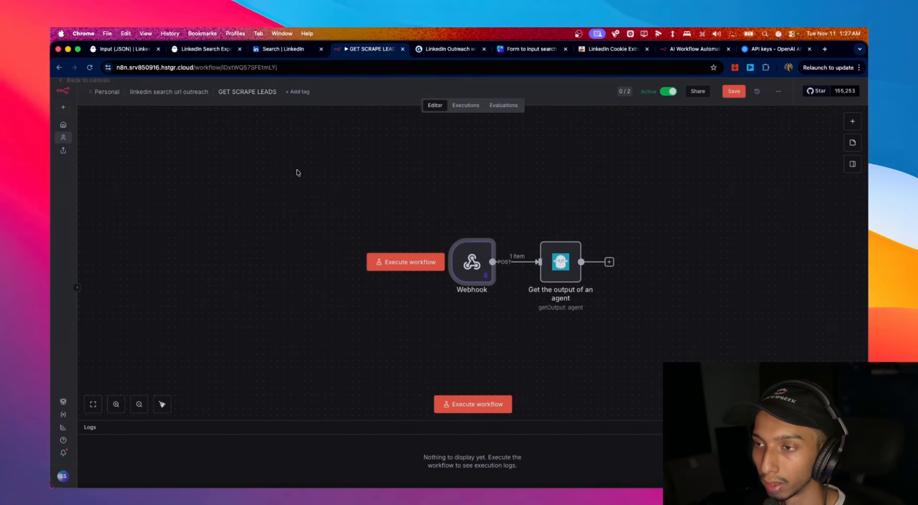
{"action": "double_click", "coordinate": [561, 266]}
{"action": "scroll", "coordinate": [154, 220], "scroll_direction": "down", "scroll_amount": 5}
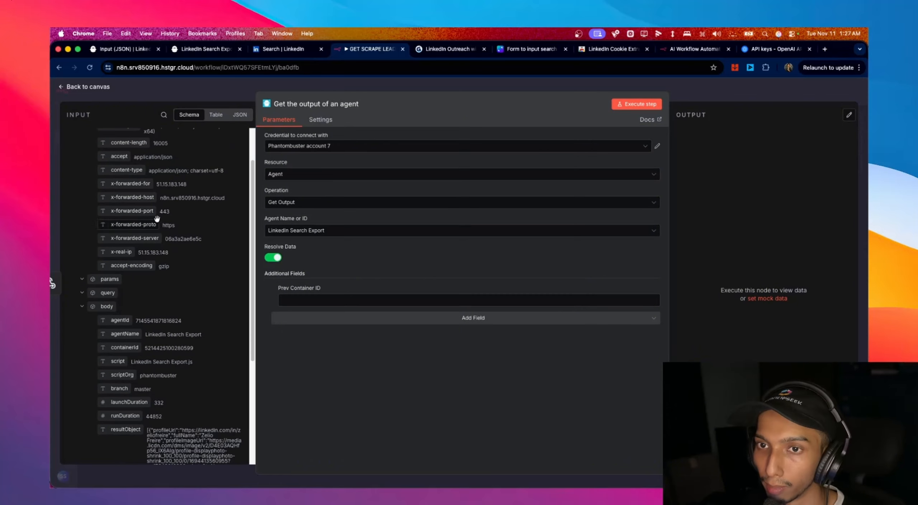
{"action": "scroll", "coordinate": [155, 220], "scroll_direction": "down", "scroll_amount": 3}
{"action": "left_click_drag", "start_coordinate": [125, 246], "coordinate": [330, 298]}
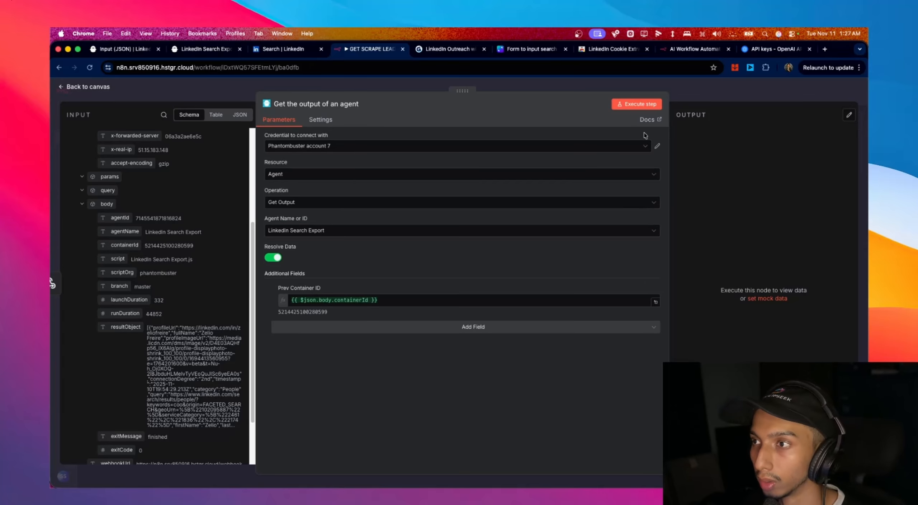
{"action": "left_click", "coordinate": [656, 108]}
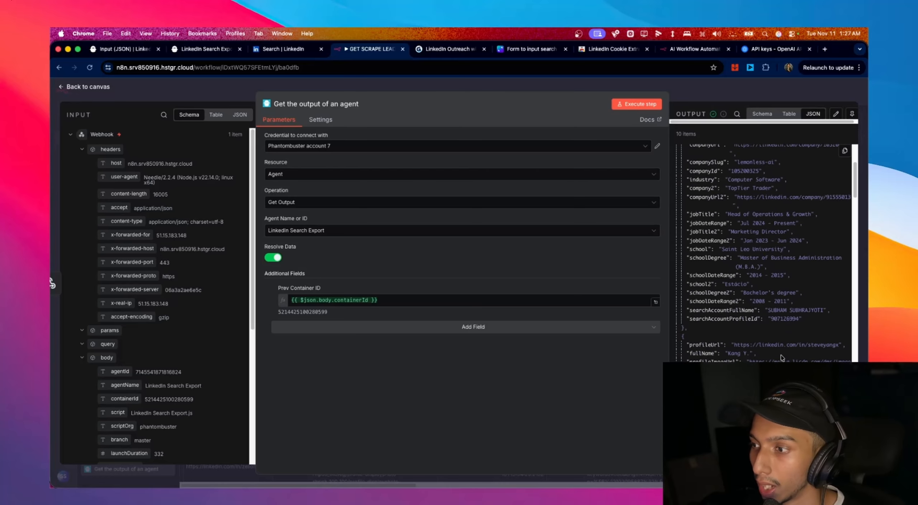
{"action": "scroll", "coordinate": [760, 279], "scroll_direction": "down", "scroll_amount": 5}
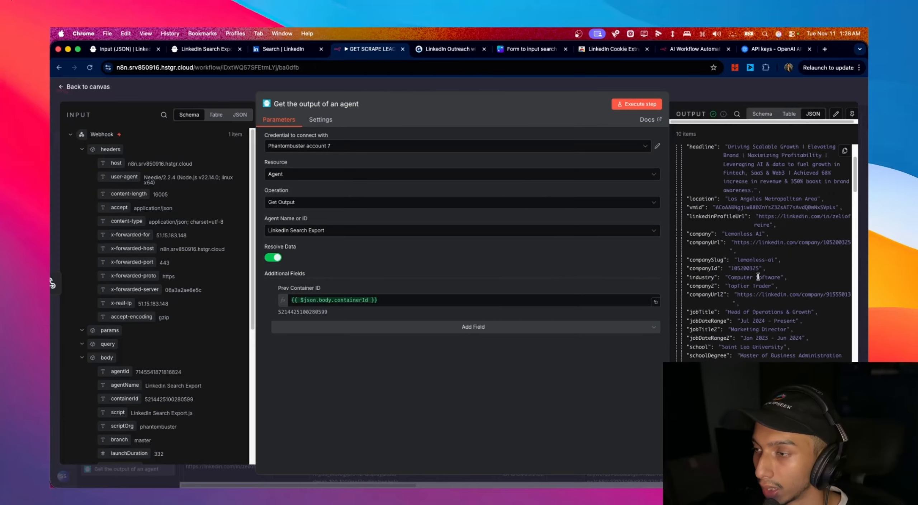
{"action": "scroll", "coordinate": [759, 279], "scroll_direction": "down", "scroll_amount": 1}
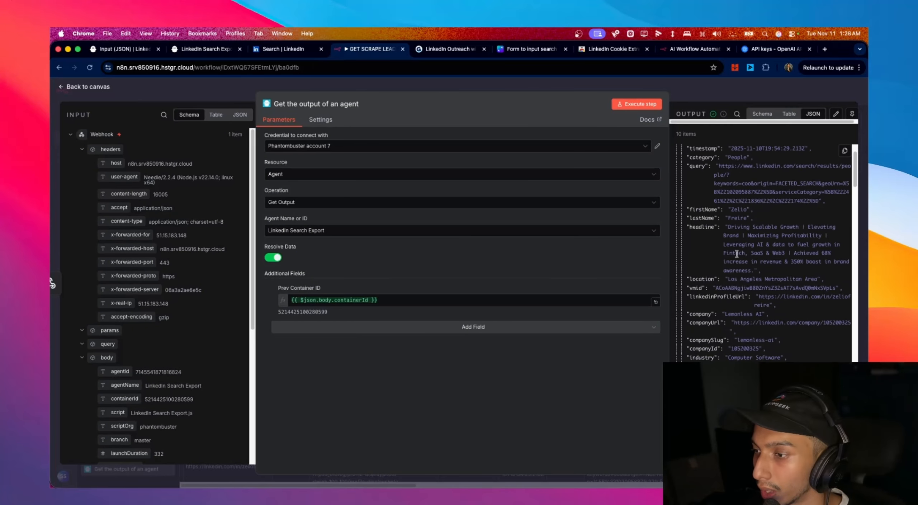
{"action": "scroll", "coordinate": [857, 179], "scroll_direction": "down", "scroll_amount": 8}
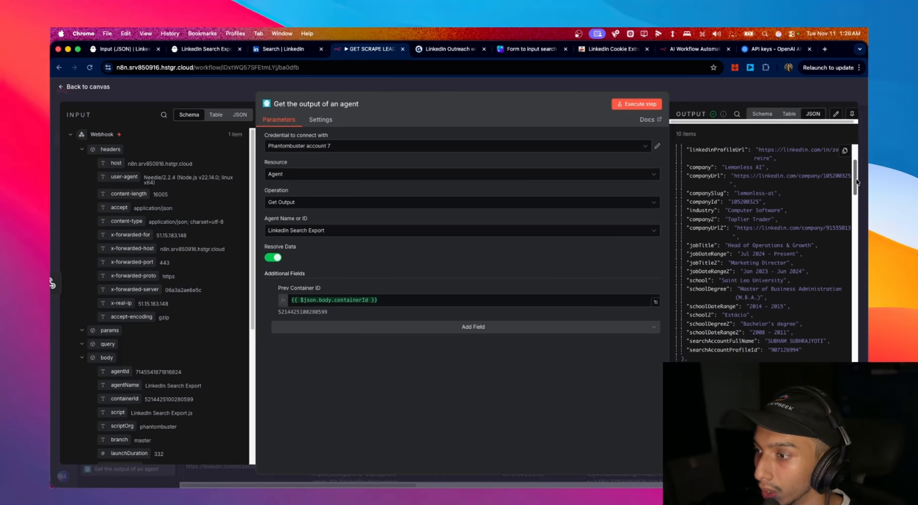
{"action": "left_click_drag", "start_coordinate": [857, 183], "coordinate": [857, 180]}
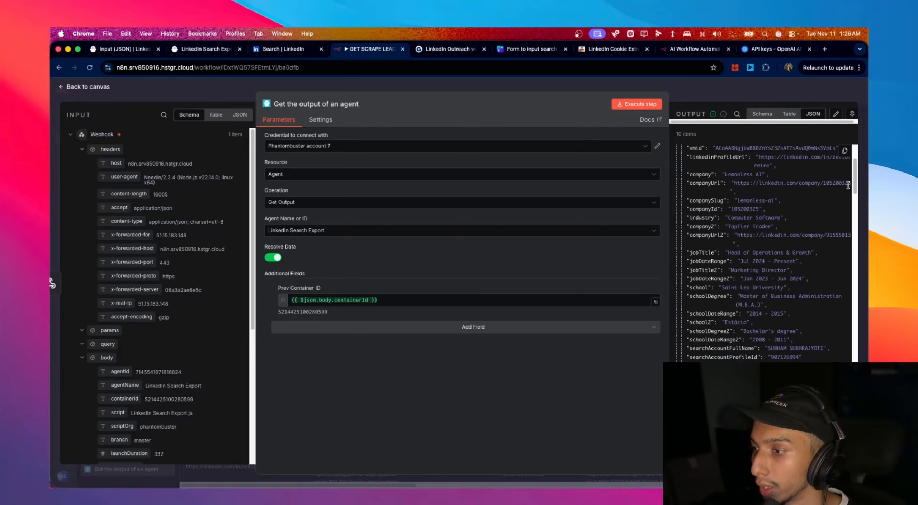
{"action": "scroll", "coordinate": [848, 185], "scroll_direction": "up", "scroll_amount": 3}
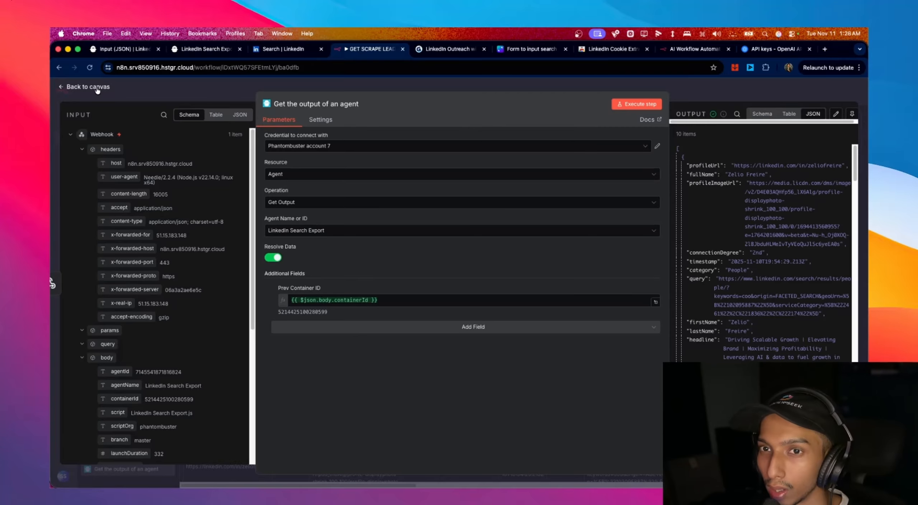
- Add a Google Sheets 'Append row in sheet' node after the Get Output agent node
{"action": "left_click", "coordinate": [85, 90]}
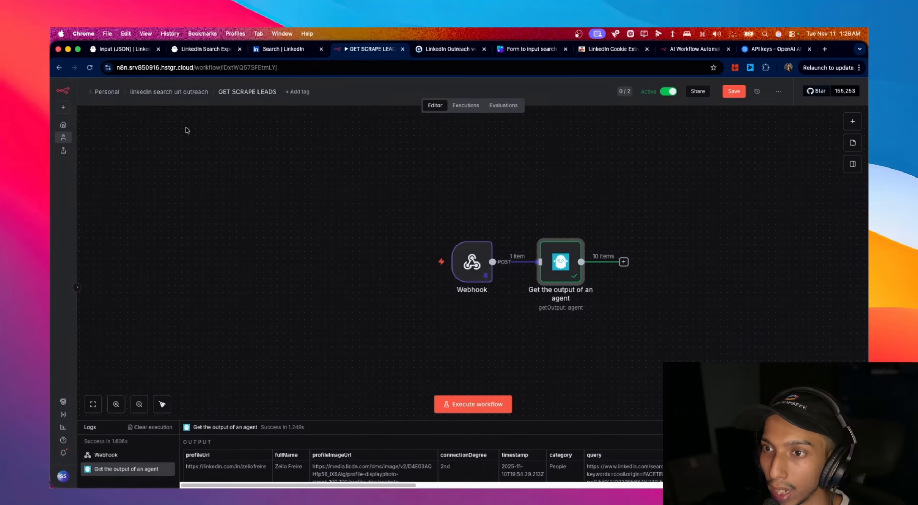
{"action": "left_click", "coordinate": [624, 263]}
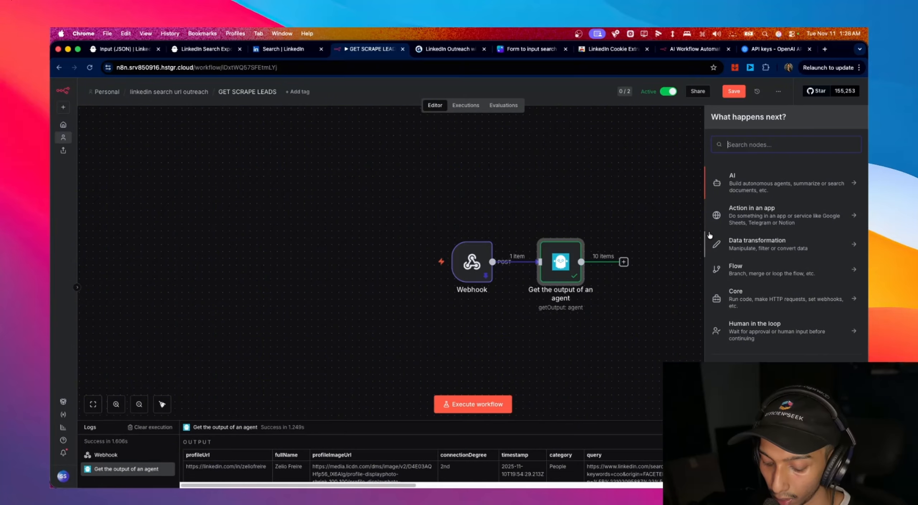
{"action": "type", "text": "SH"}
{"action": "left_click", "coordinate": [767, 198]}
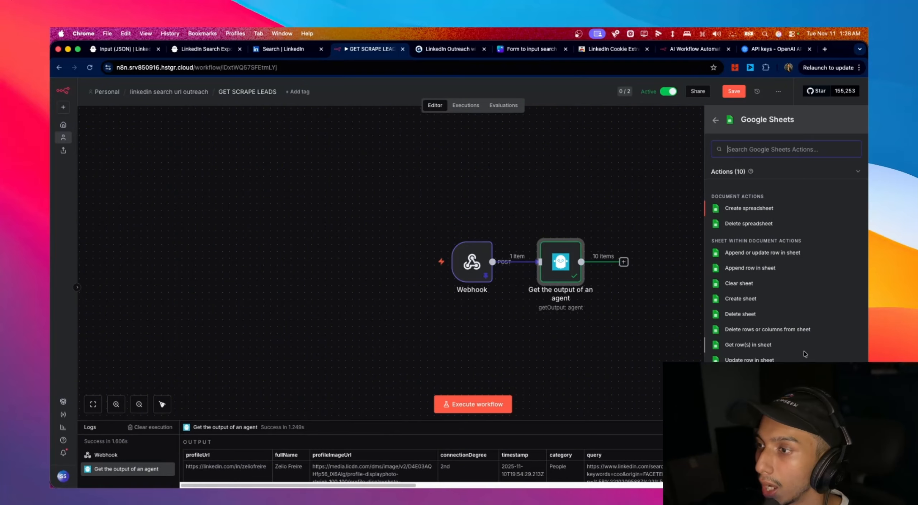
{"action": "left_click", "coordinate": [783, 267]}
- Open Google Sheets in a new browser tab and switch to the correct Google account
{"action": "left_click", "coordinate": [102, 90]}
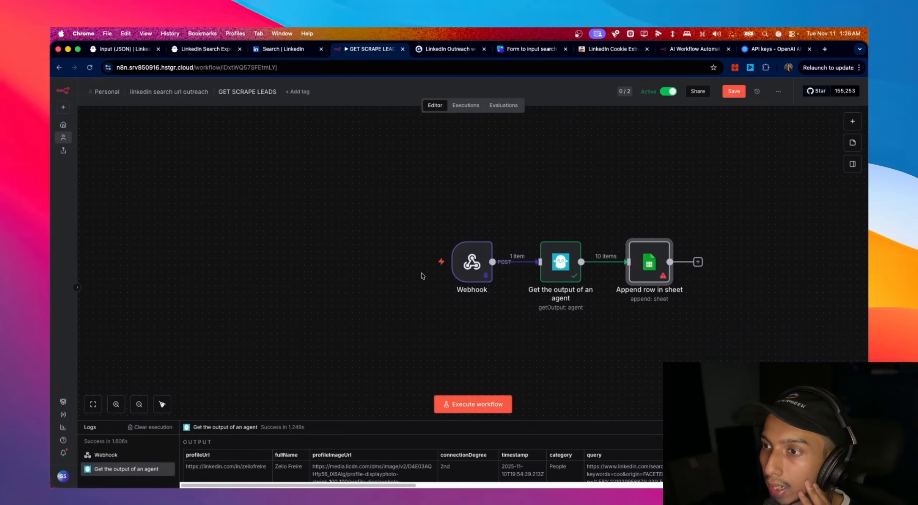
{"action": "left_click", "coordinate": [825, 50]}
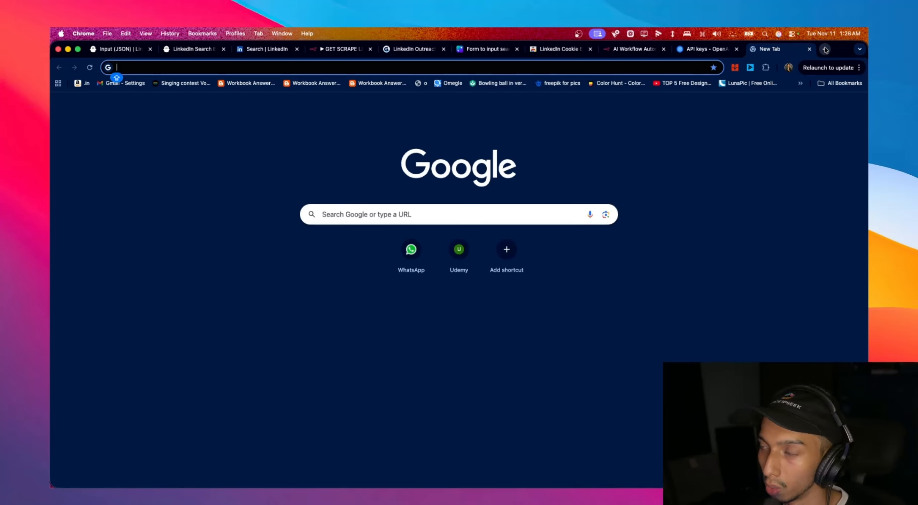
{"action": "type", "text": "S"}
{"action": "key", "text": "Escape"}
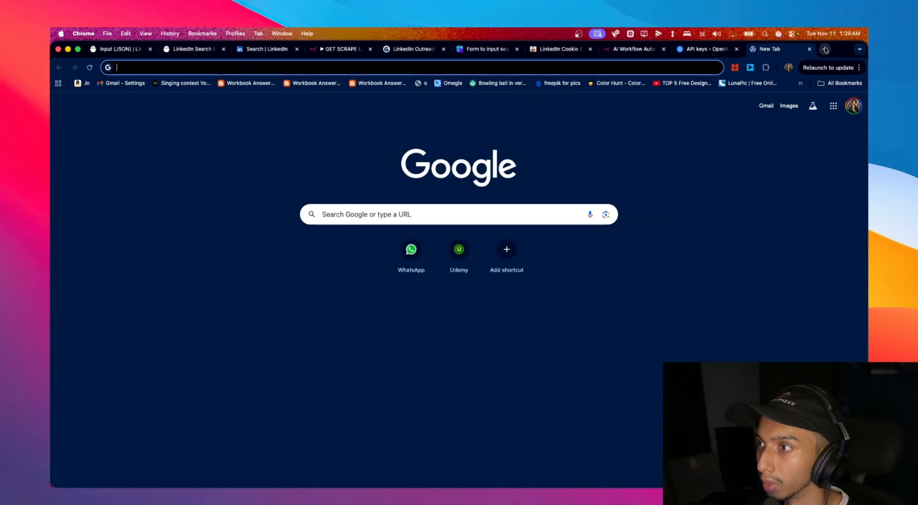
{"action": "left_click", "coordinate": [833, 106]}
{"action": "scroll", "coordinate": [773, 240], "scroll_direction": "down", "scroll_amount": 4}
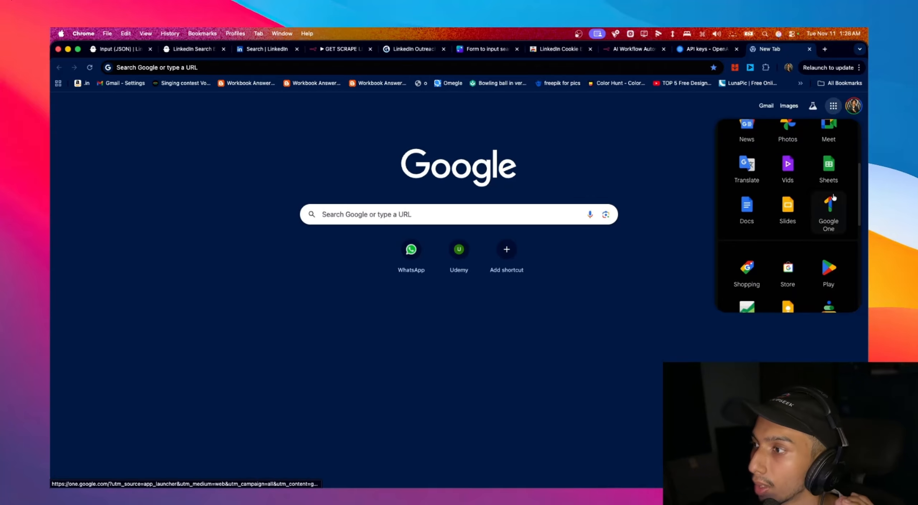
{"action": "left_click", "coordinate": [838, 174]}
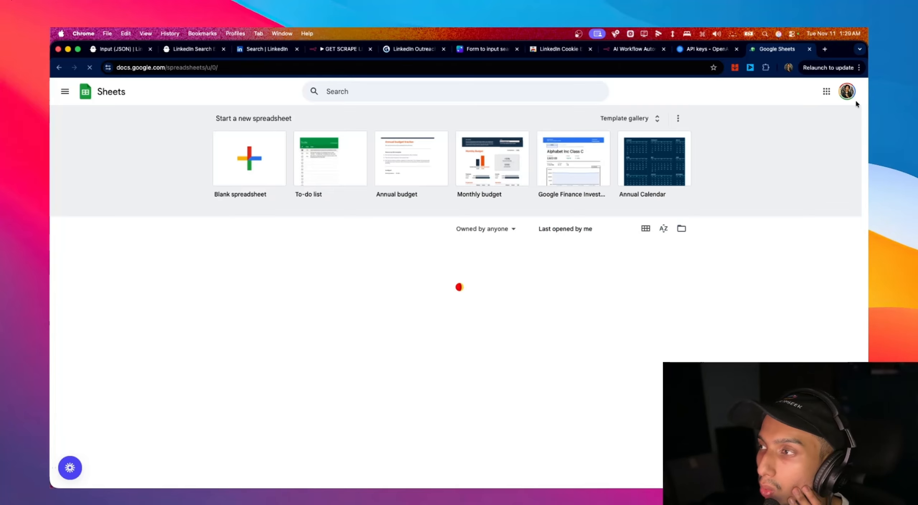
{"action": "left_click", "coordinate": [848, 93]}
{"action": "left_click", "coordinate": [848, 92]}
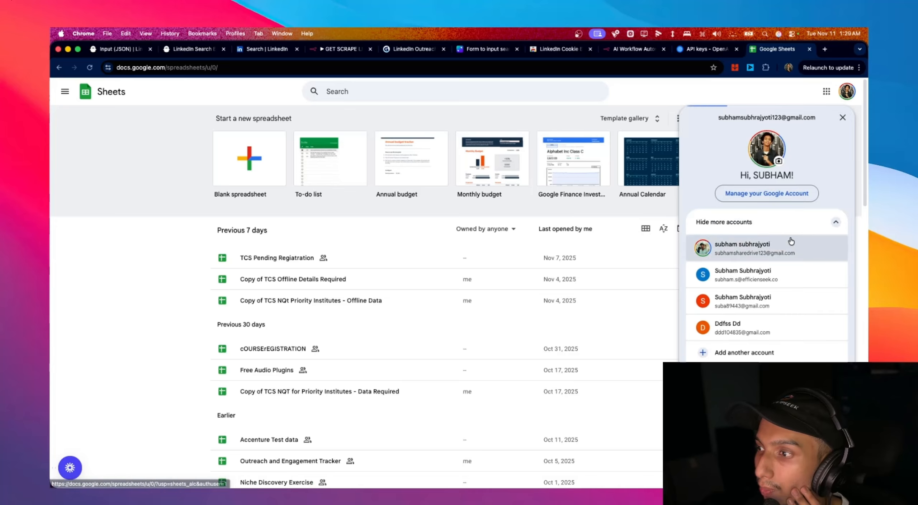
{"action": "left_click", "coordinate": [776, 266]}
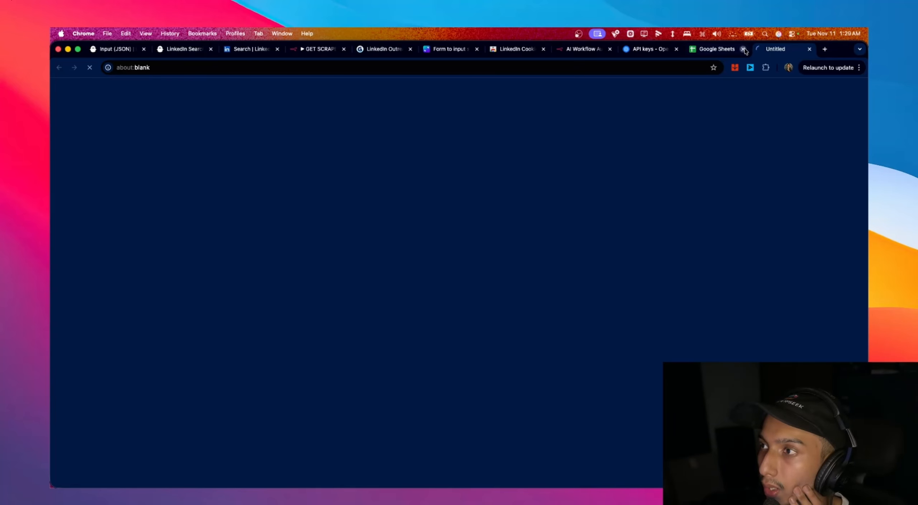
{"action": "left_click", "coordinate": [743, 49]}
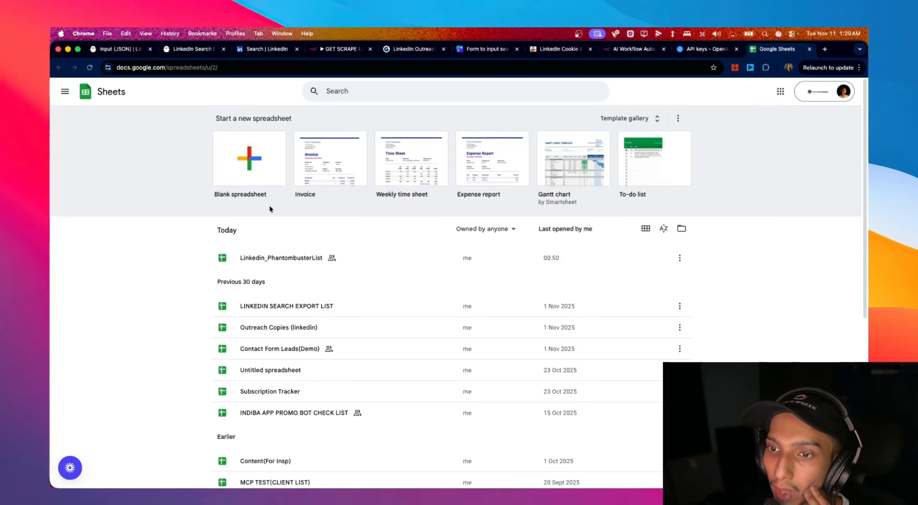
- Open Linkedin_PhantombusterList in a separate tab and create a new blank spreadsheet
{"action": "left_click", "coordinate": [279, 265]}
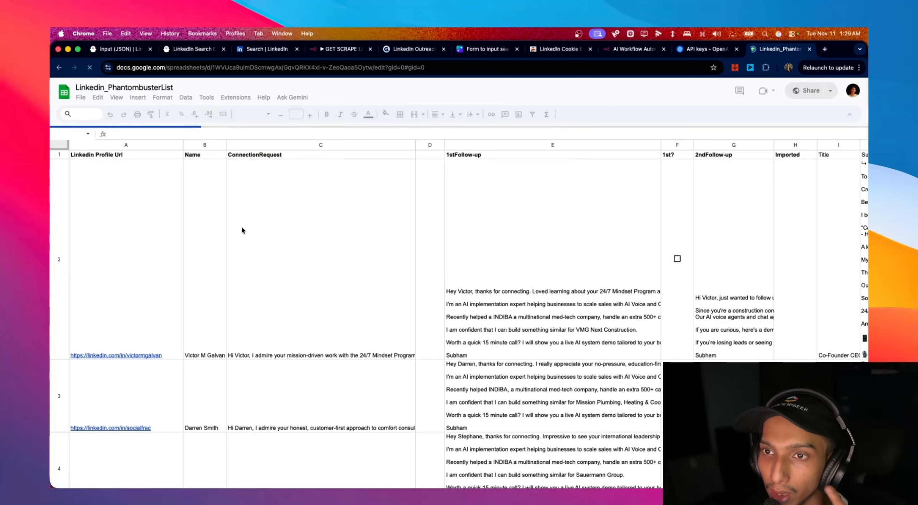
{"action": "mouse_move", "coordinate": [114, 164]}
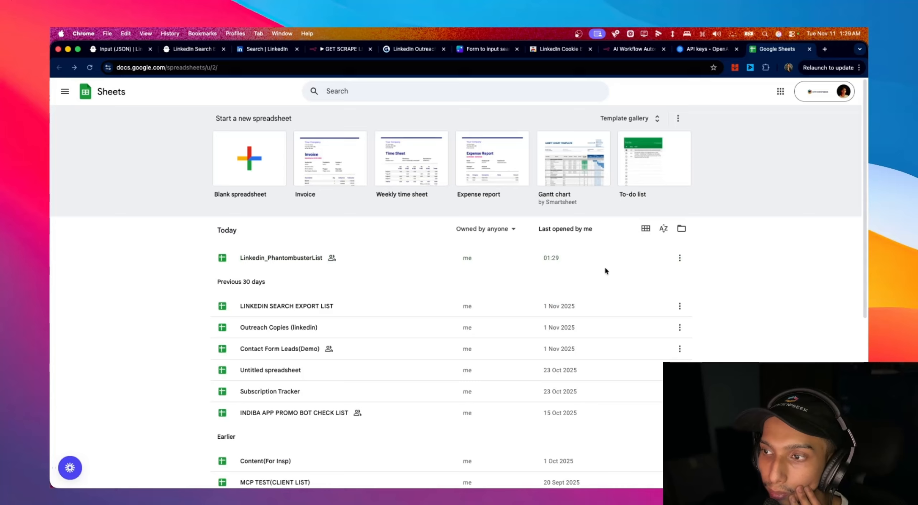
{"action": "left_click", "coordinate": [680, 257]}
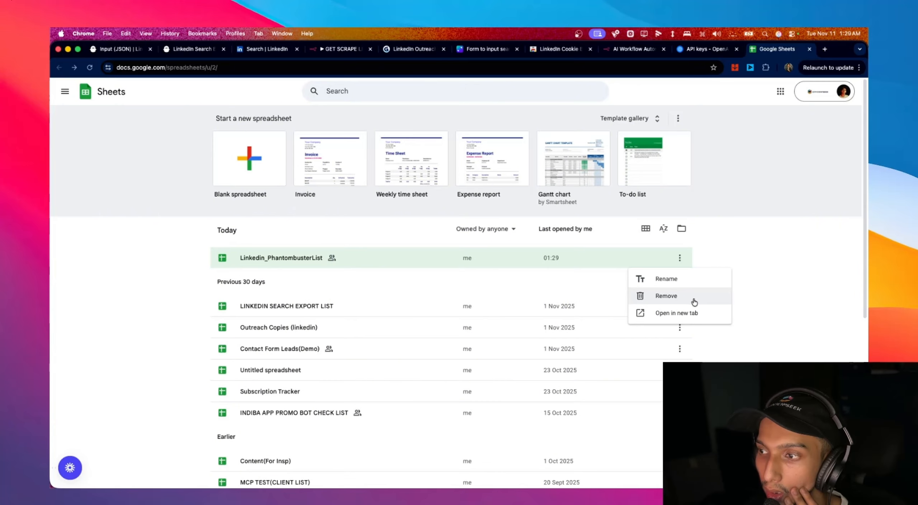
{"action": "left_click", "coordinate": [300, 258]}
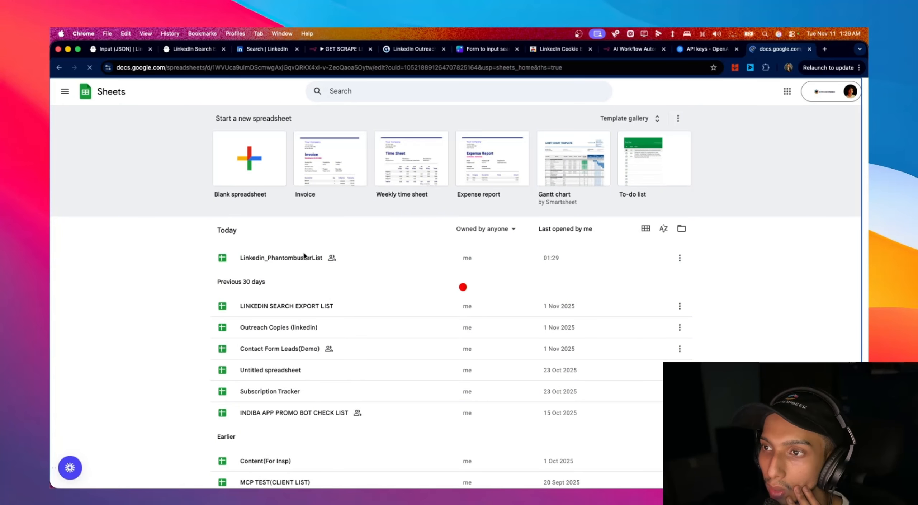
{"action": "left_click", "coordinate": [59, 69]}
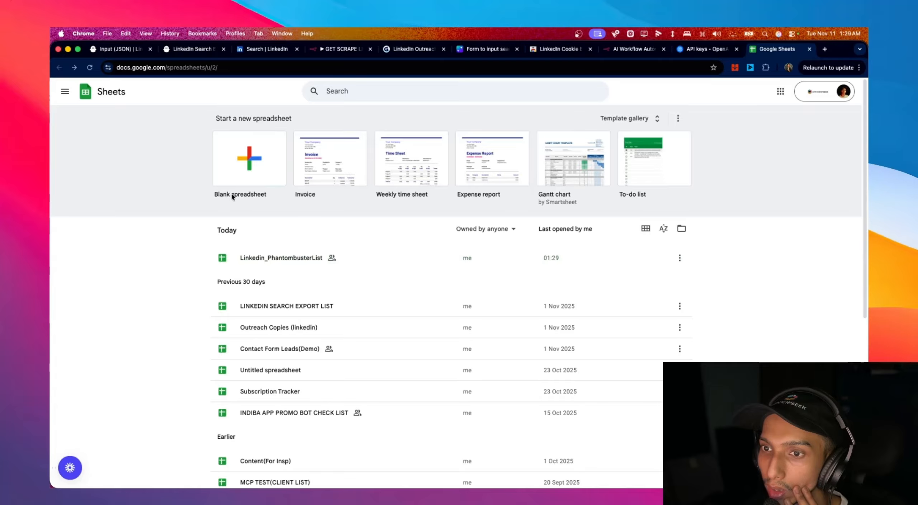
{"action": "right_click", "coordinate": [247, 256]}
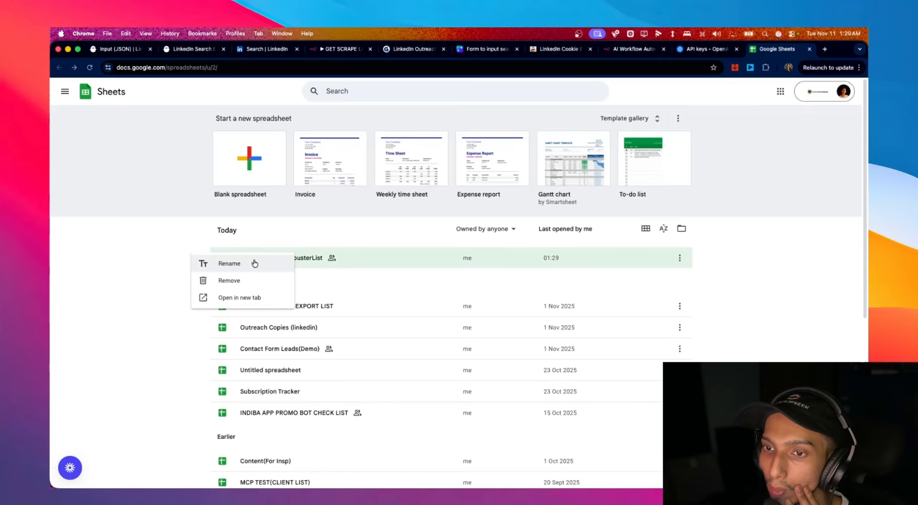
{"action": "left_click", "coordinate": [273, 296]}
{"action": "left_click", "coordinate": [716, 51]}
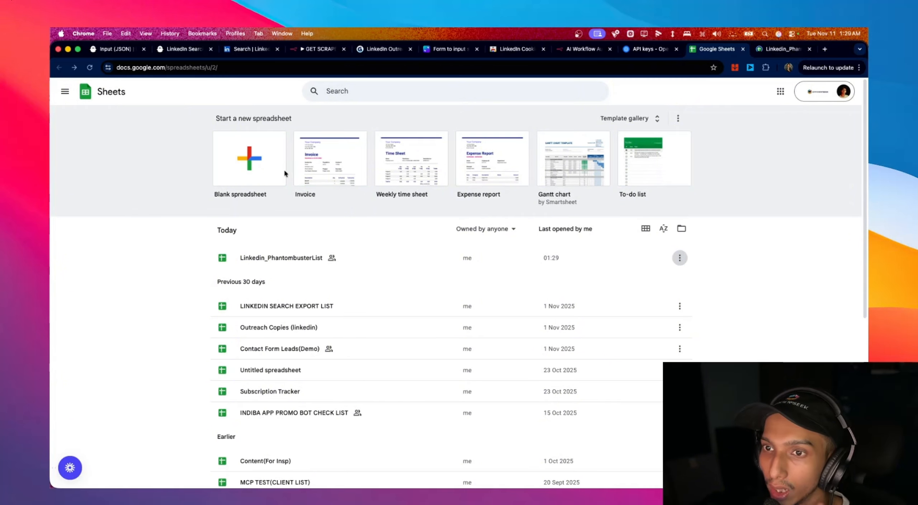
{"action": "left_click", "coordinate": [245, 161]}
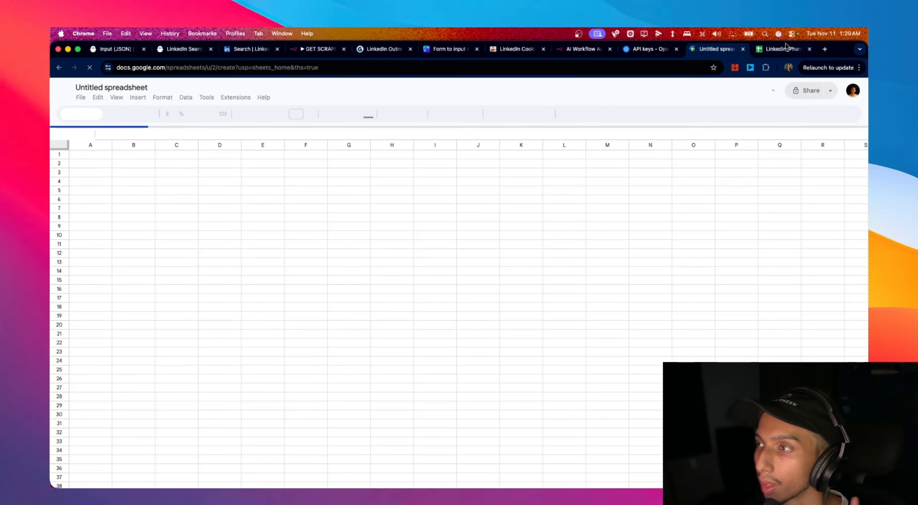
- Copy the 'Linkedin Profile Url' and 'Name' headers into row 1 of the Untitled sheet and widen column A
{"action": "left_click", "coordinate": [786, 49]}
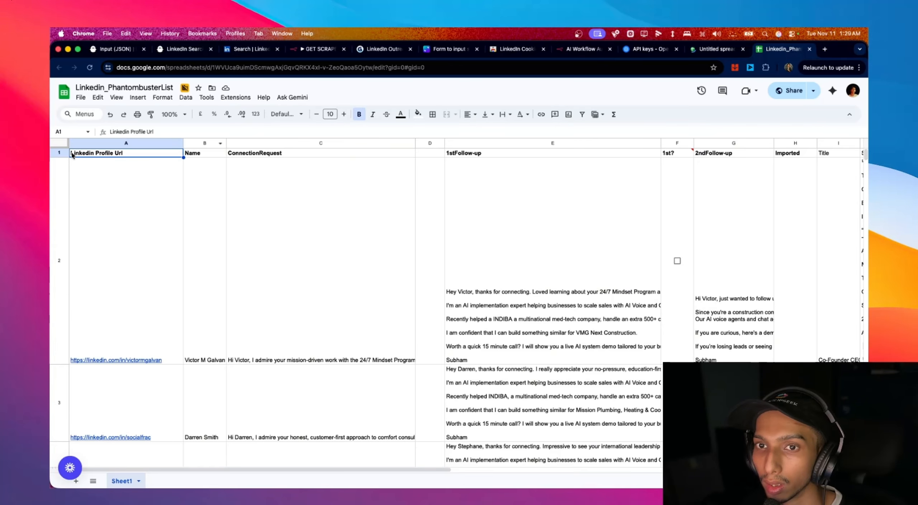
{"action": "left_click_drag", "start_coordinate": [75, 154], "coordinate": [210, 152]}
{"action": "key", "text": "super+c"}
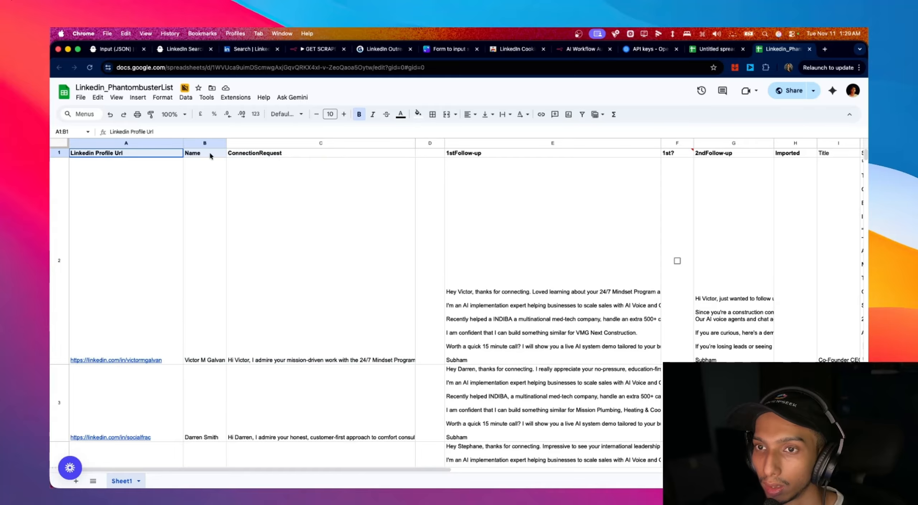
{"action": "left_click", "coordinate": [708, 50]}
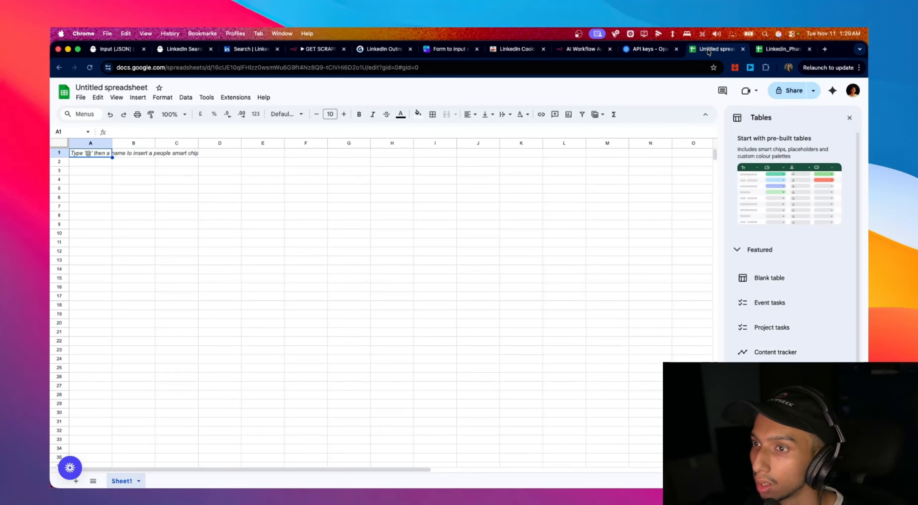
{"action": "left_click", "coordinate": [659, 48]}
{"action": "left_click", "coordinate": [559, 51]}
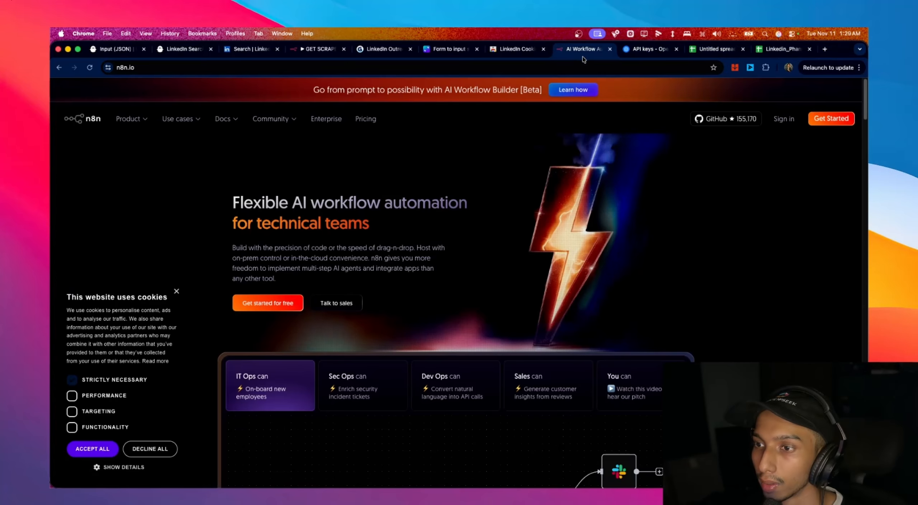
{"action": "left_click", "coordinate": [725, 53]}
{"action": "left_click", "coordinate": [775, 52]}
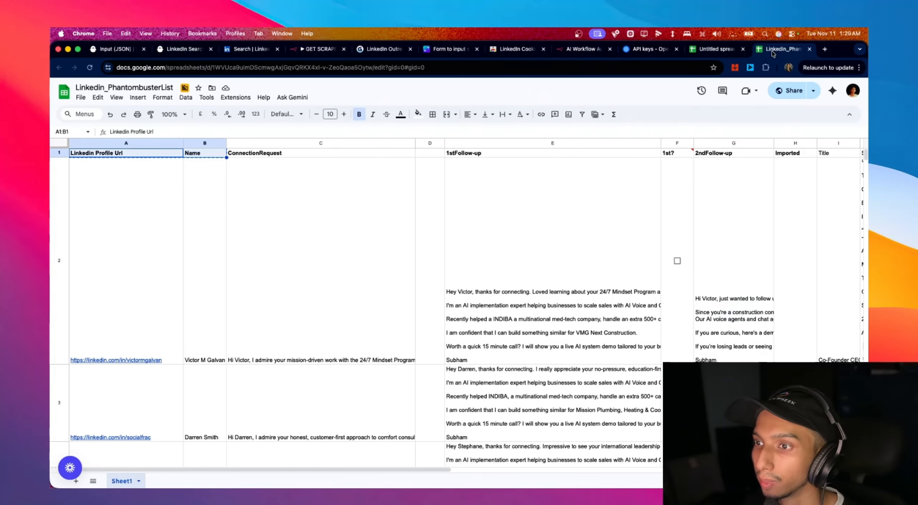
{"action": "left_click", "coordinate": [713, 46]}
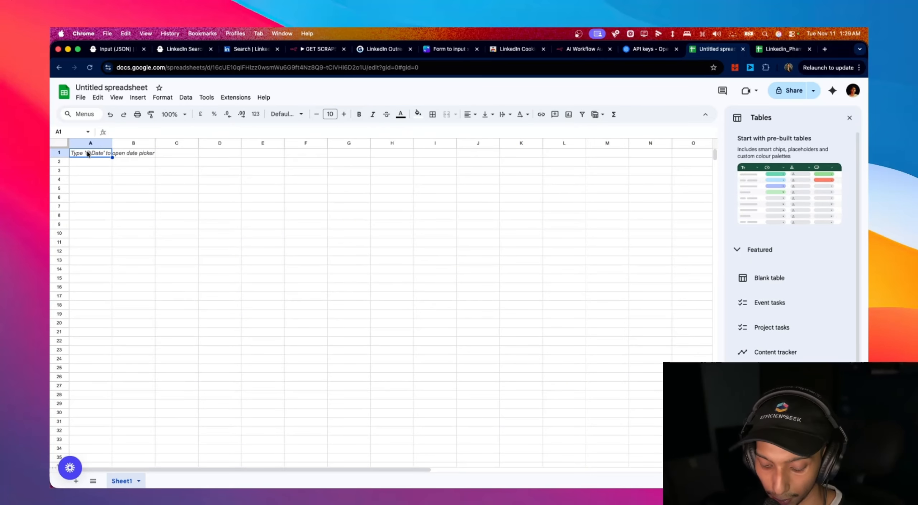
{"action": "key", "text": "super+v"}
{"action": "left_click", "coordinate": [140, 153]}
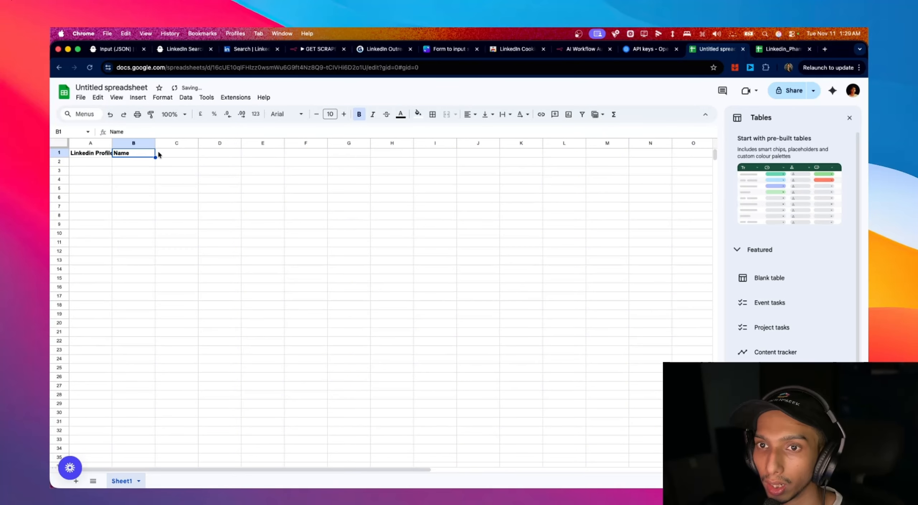
{"action": "left_click_drag", "start_coordinate": [112, 143], "coordinate": [133, 143]}
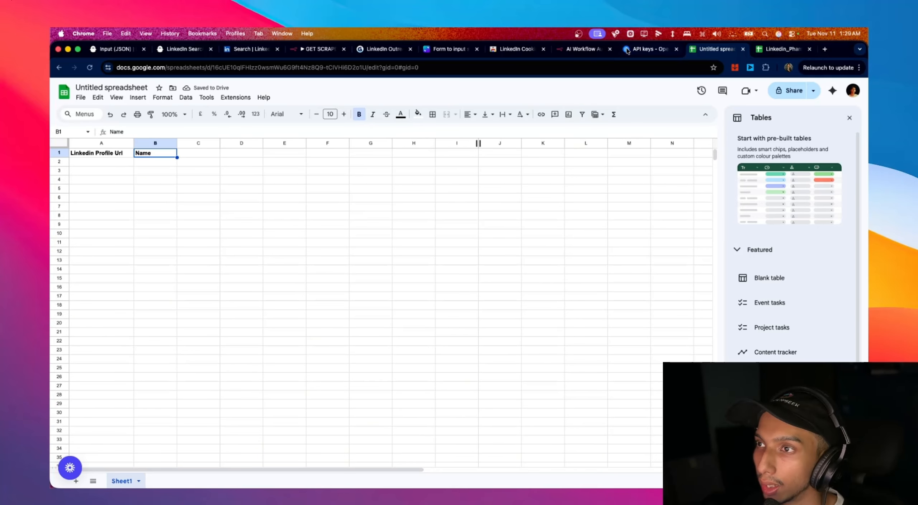
- Pin the Get Output node's 10-lead output and review its fields, including headline
{"action": "left_click", "coordinate": [317, 51]}
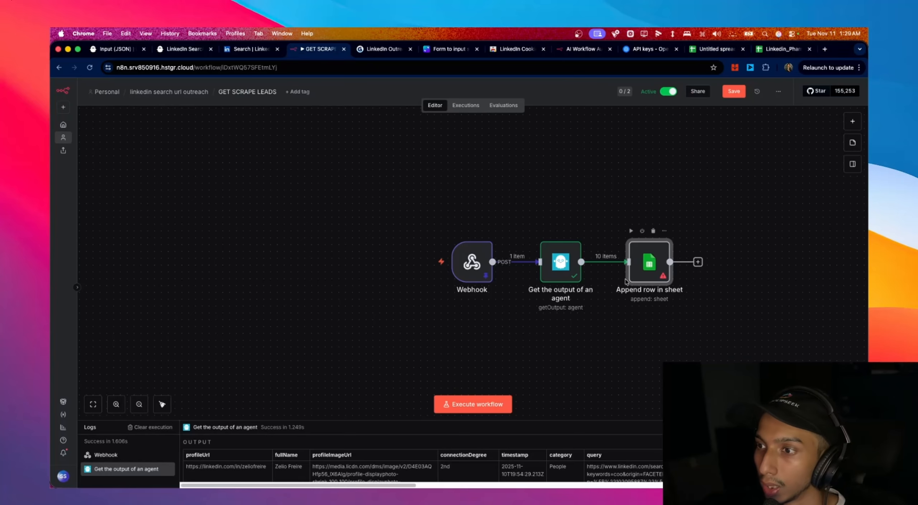
{"action": "double_click", "coordinate": [561, 263]}
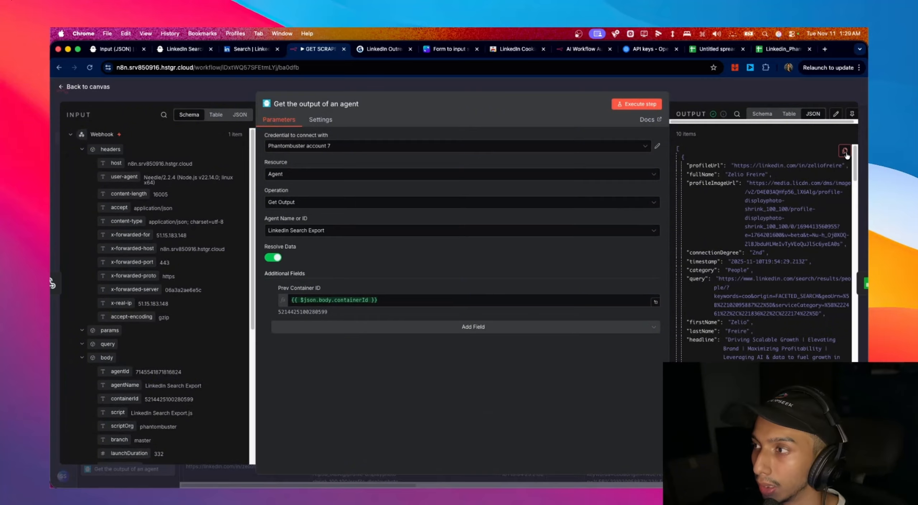
{"action": "left_click", "coordinate": [852, 114]}
{"action": "scroll", "coordinate": [801, 221], "scroll_direction": "down", "scroll_amount": 1}
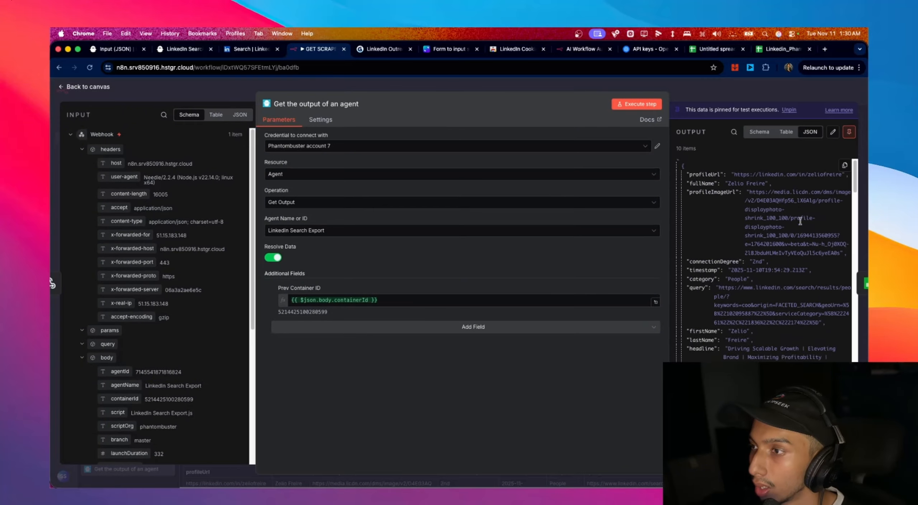
{"action": "scroll", "coordinate": [801, 221], "scroll_direction": "up", "scroll_amount": 1}
{"action": "scroll", "coordinate": [763, 221], "scroll_direction": "down", "scroll_amount": 4}
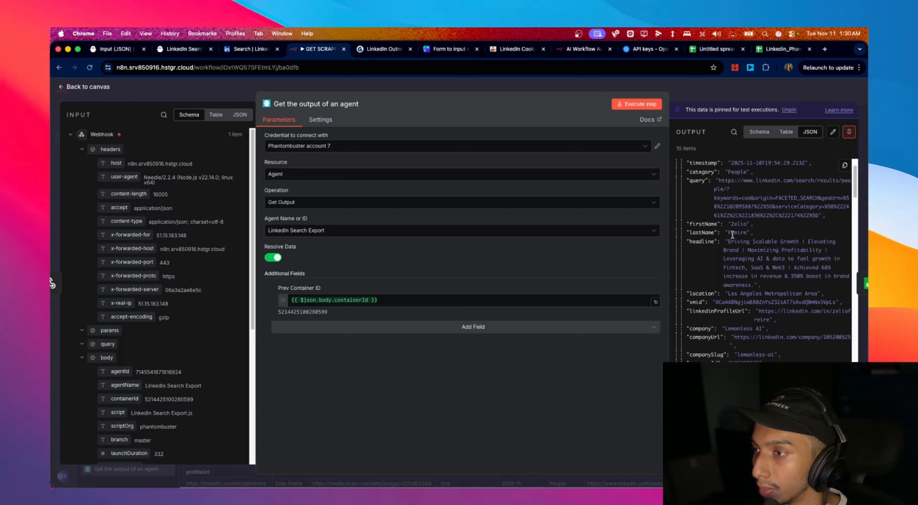
{"action": "scroll", "coordinate": [732, 235], "scroll_direction": "down", "scroll_amount": 2}
{"action": "scroll", "coordinate": [746, 247], "scroll_direction": "up", "scroll_amount": 2}
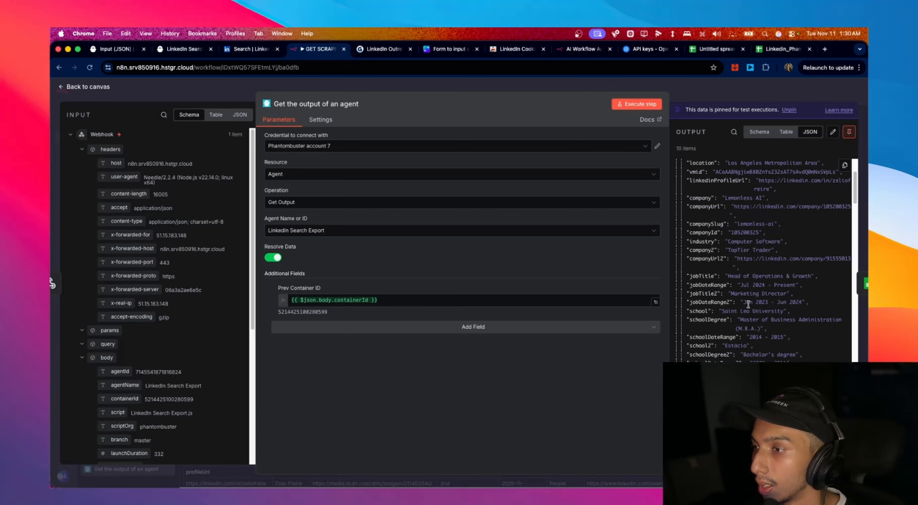
{"action": "scroll", "coordinate": [748, 305], "scroll_direction": "up", "scroll_amount": 4}
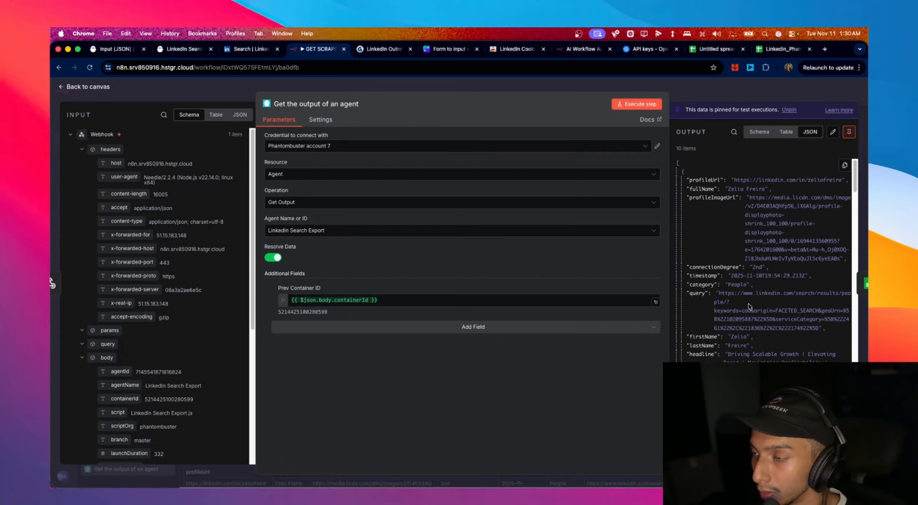
{"action": "scroll", "coordinate": [749, 305], "scroll_direction": "down", "scroll_amount": 4}
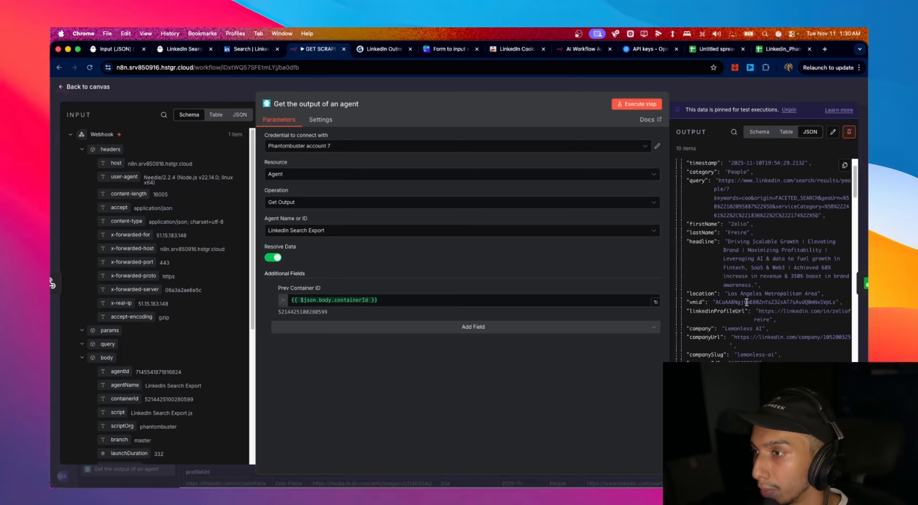
{"action": "left_click_drag", "start_coordinate": [727, 246], "coordinate": [744, 273]}
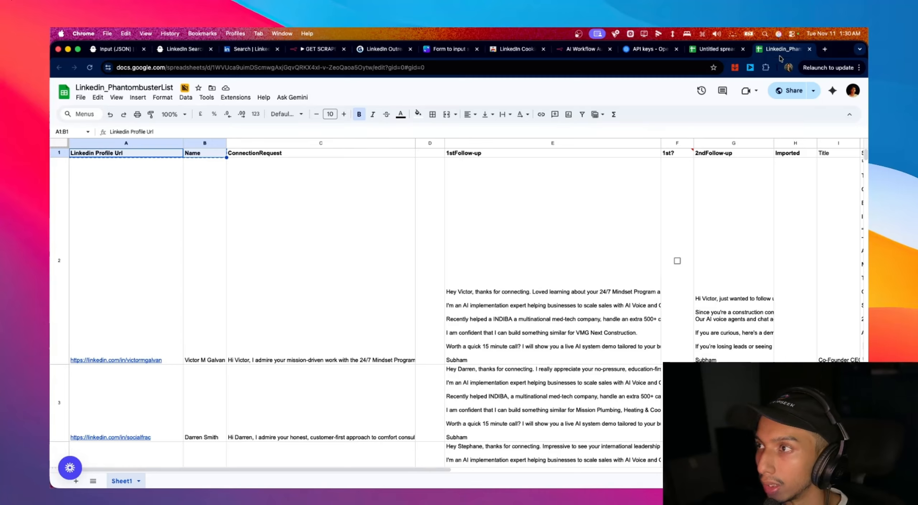
- Enter a bold HEADLINE header in cell C1 of the Untitled spreadsheet
{"action": "left_click", "coordinate": [784, 49]}
{"action": "left_click", "coordinate": [726, 50]}
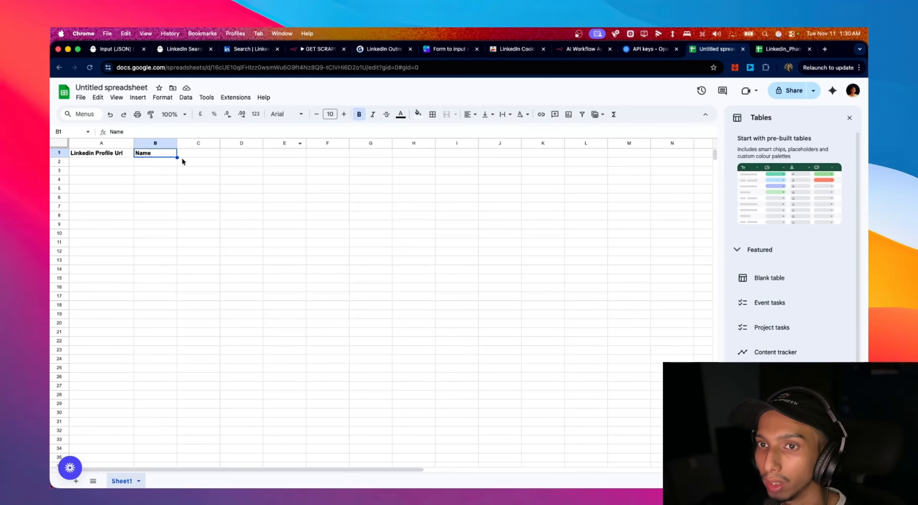
{"action": "double_click", "coordinate": [199, 153]}
{"action": "type", "text": "HEADLINE"}
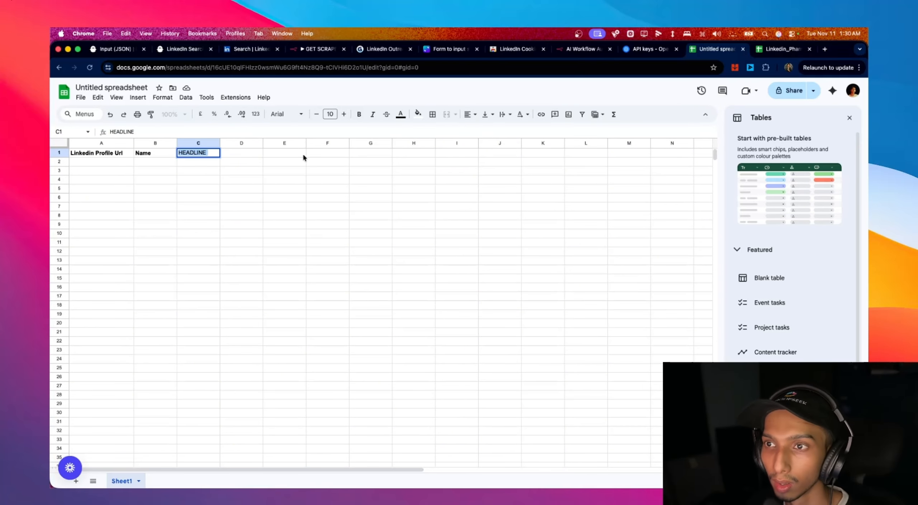
{"action": "left_click", "coordinate": [359, 115]}
{"action": "left_click", "coordinate": [298, 161]}
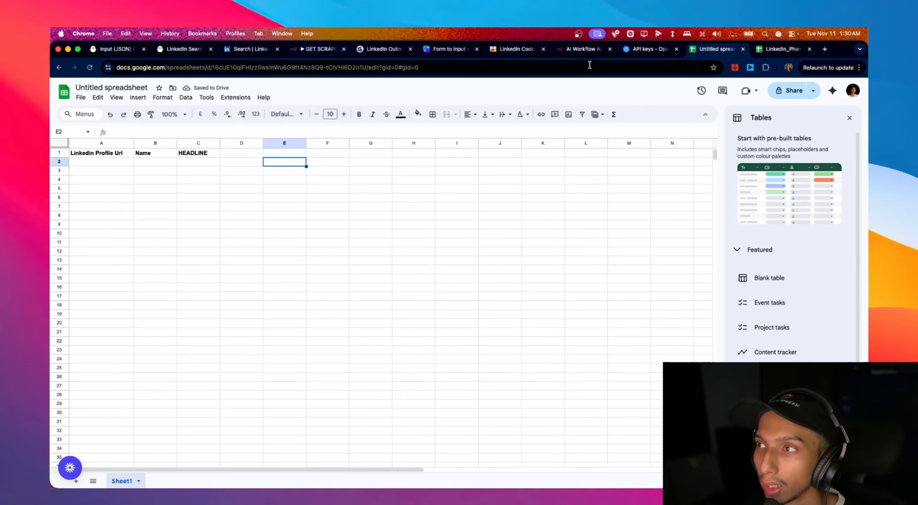
{"action": "left_click", "coordinate": [229, 153]}
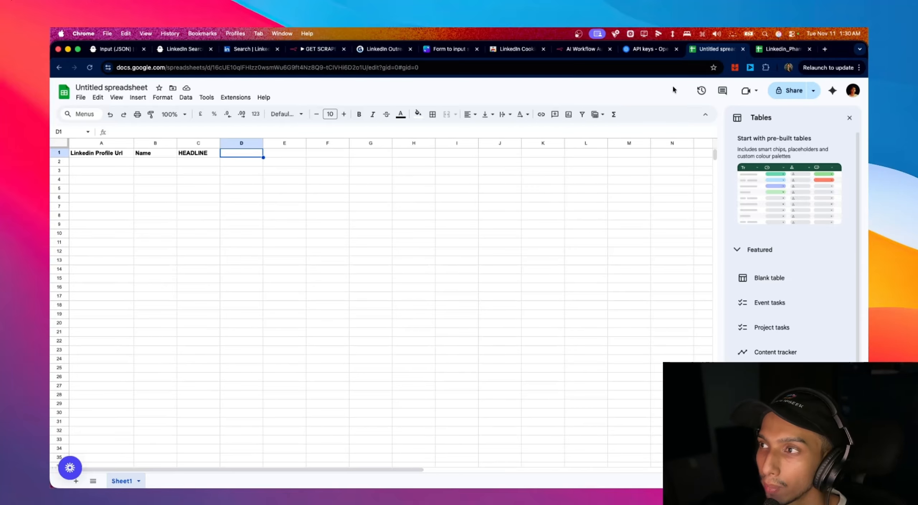
{"action": "left_click", "coordinate": [330, 49]}
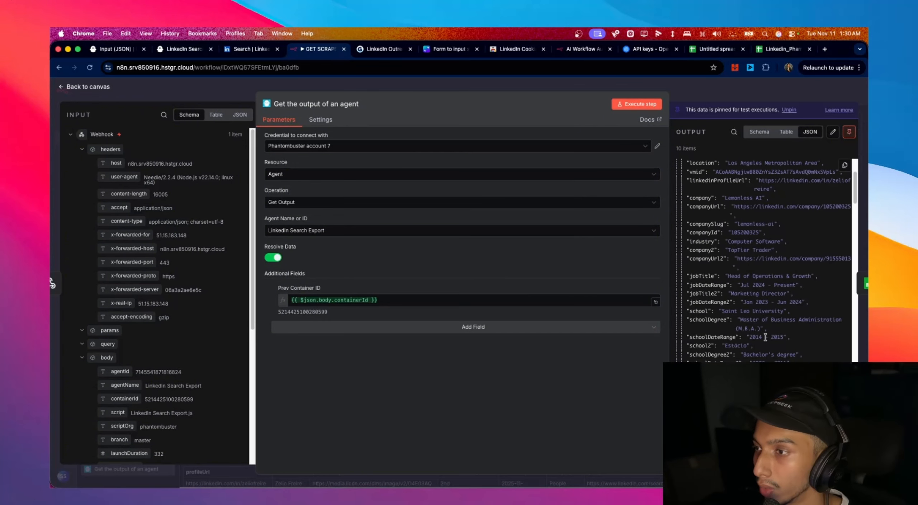
- Inspect the company field in the Get Output node's lead data
{"action": "left_click_drag", "start_coordinate": [690, 198], "coordinate": [713, 199]}
{"action": "left_click", "coordinate": [719, 209]}
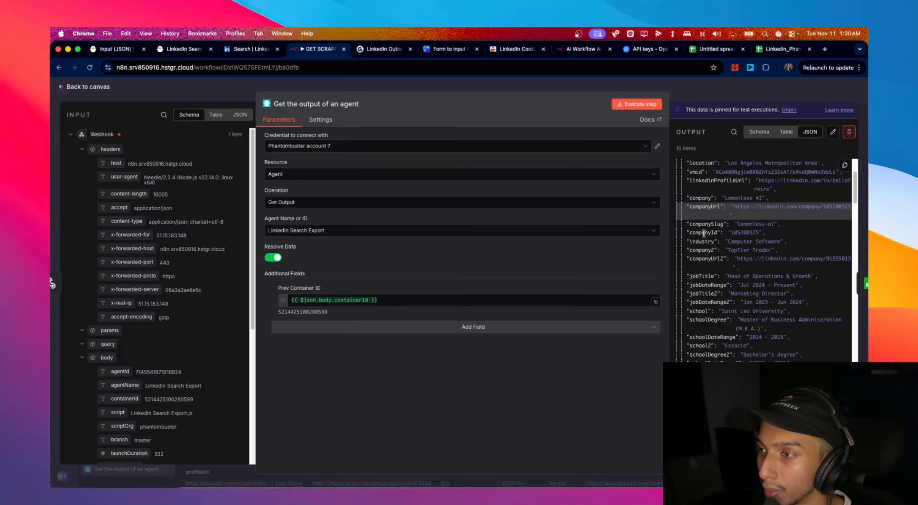
{"action": "left_click_drag", "start_coordinate": [690, 198], "coordinate": [712, 199]}
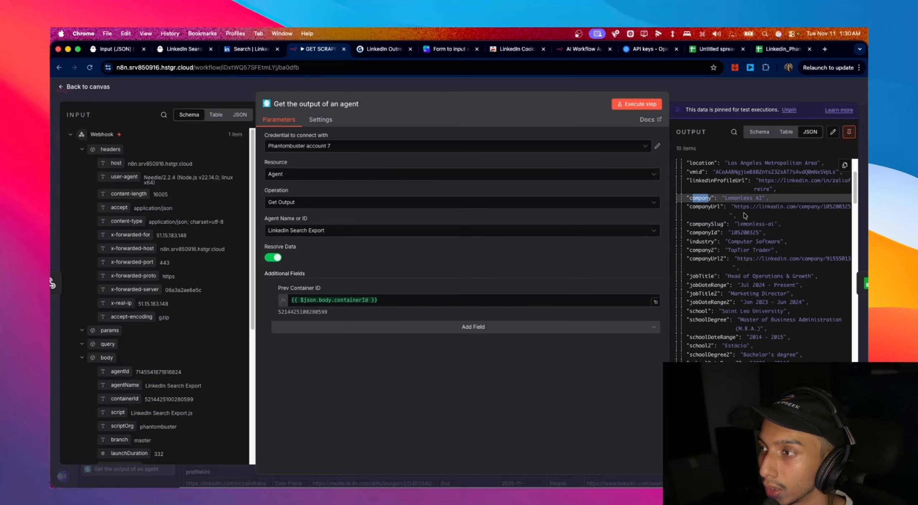
{"action": "left_click", "coordinate": [746, 217]}
{"action": "scroll", "coordinate": [746, 219], "scroll_direction": "up", "scroll_amount": 3}
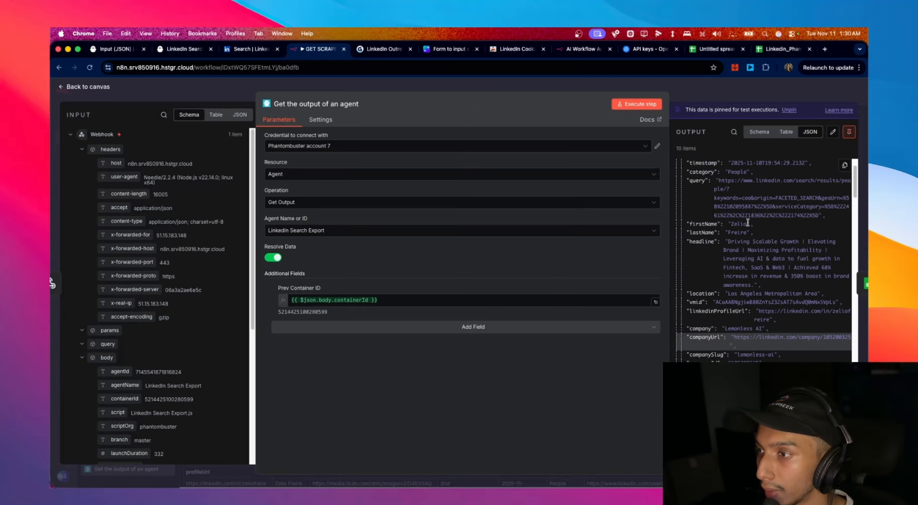
{"action": "scroll", "coordinate": [742, 231], "scroll_direction": "down", "scroll_amount": 3}
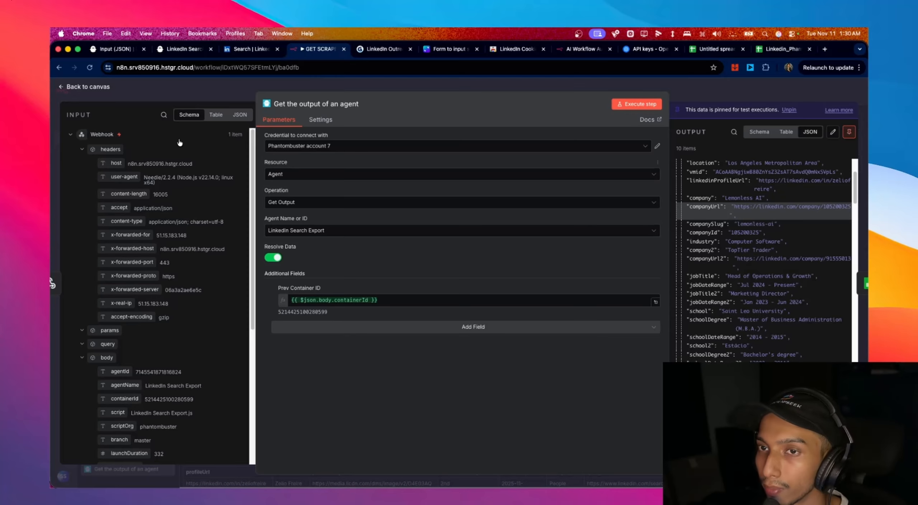
- Open the Append row in sheet node's settings, then begin renaming the Untitled spreadsheet
{"action": "left_click", "coordinate": [105, 86]}
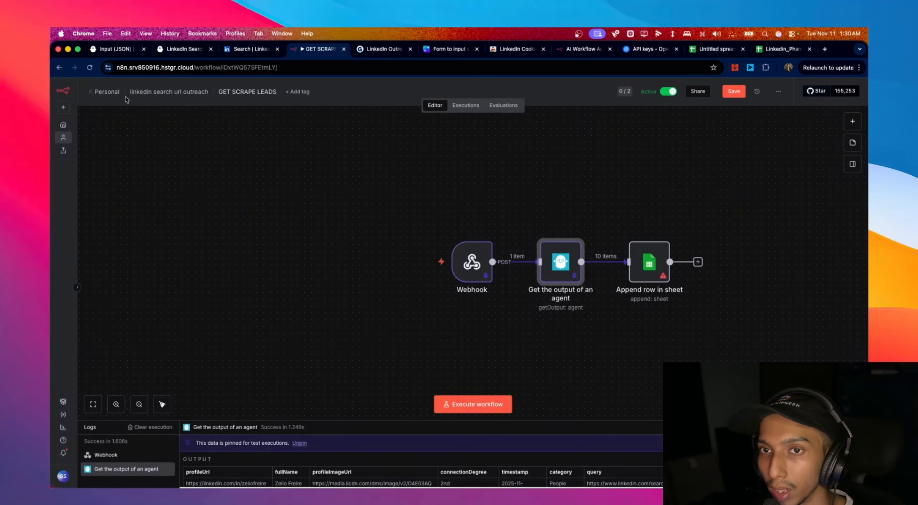
{"action": "double_click", "coordinate": [661, 279]}
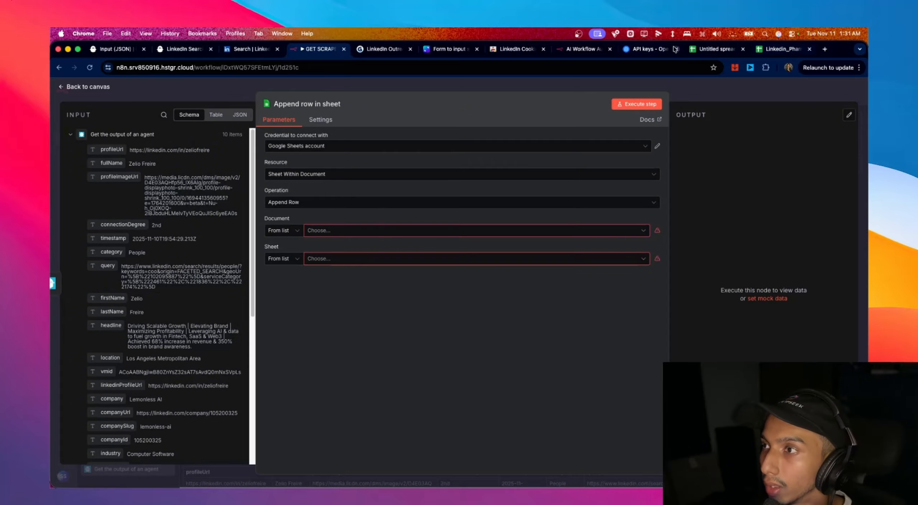
{"action": "left_click", "coordinate": [715, 49]}
{"action": "double_click", "coordinate": [122, 88]}
- Rename the new spreadsheet 'Linkedin_PhantombusterList2' by reusing the old list's title with a 2 appended
{"action": "left_click", "coordinate": [122, 86]}
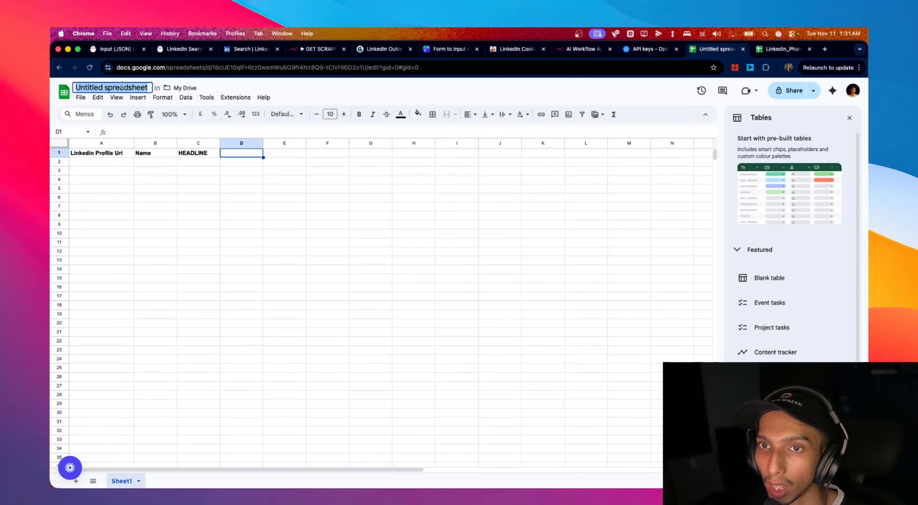
{"action": "key", "text": "BackSpace"}
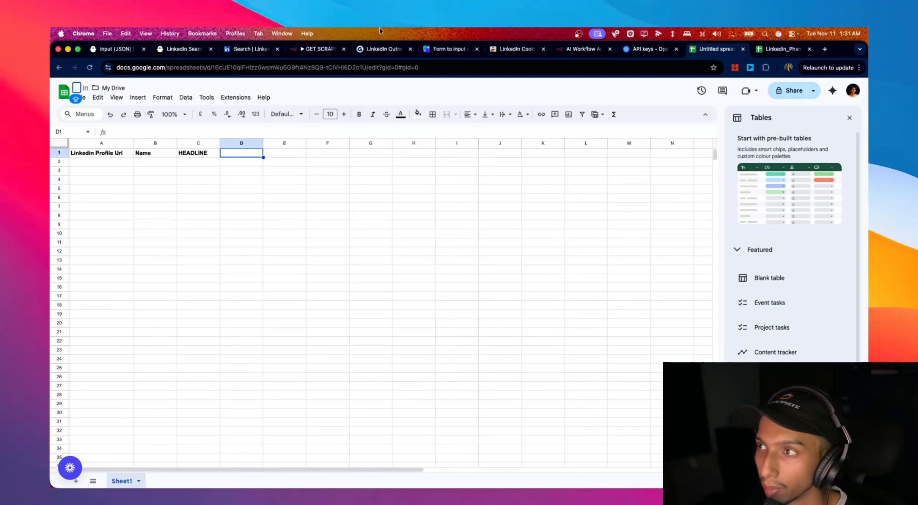
{"action": "left_click", "coordinate": [775, 47]}
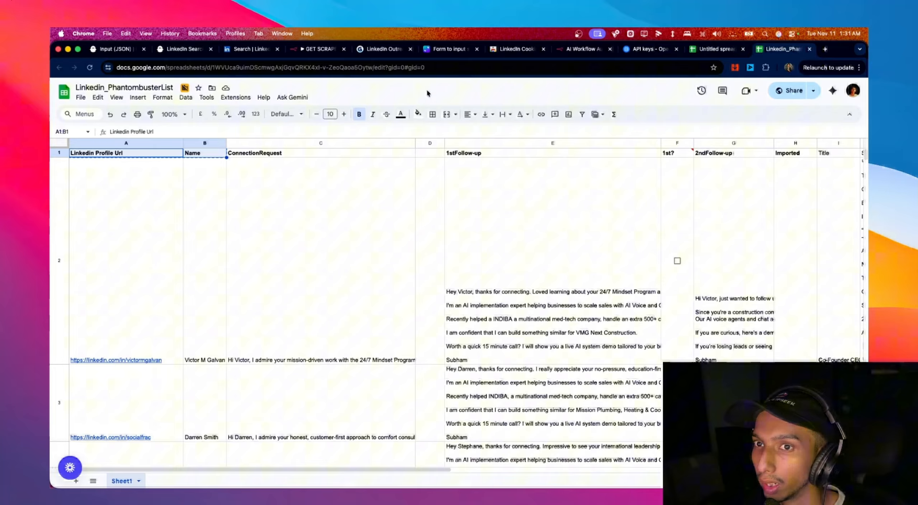
{"action": "left_click", "coordinate": [116, 88]}
{"action": "key", "text": "super+c"}
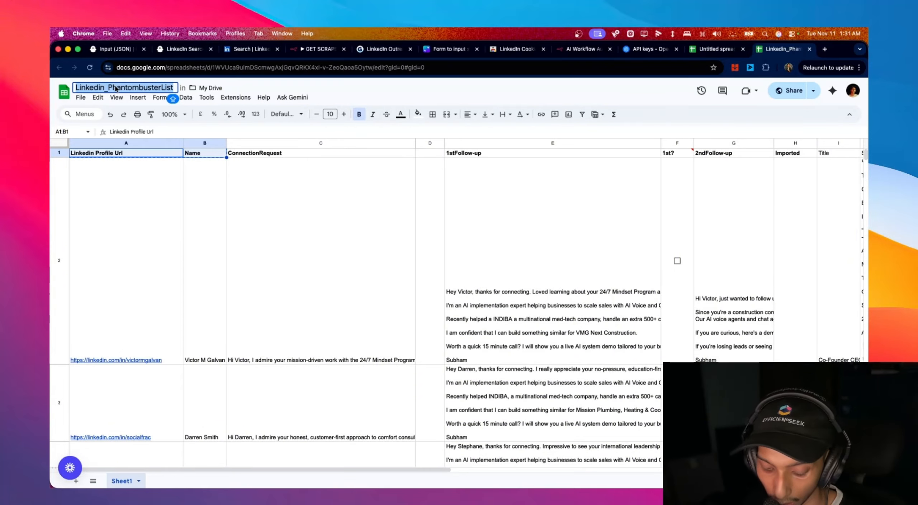
{"action": "left_click", "coordinate": [716, 49]}
{"action": "key", "text": "super+v"}
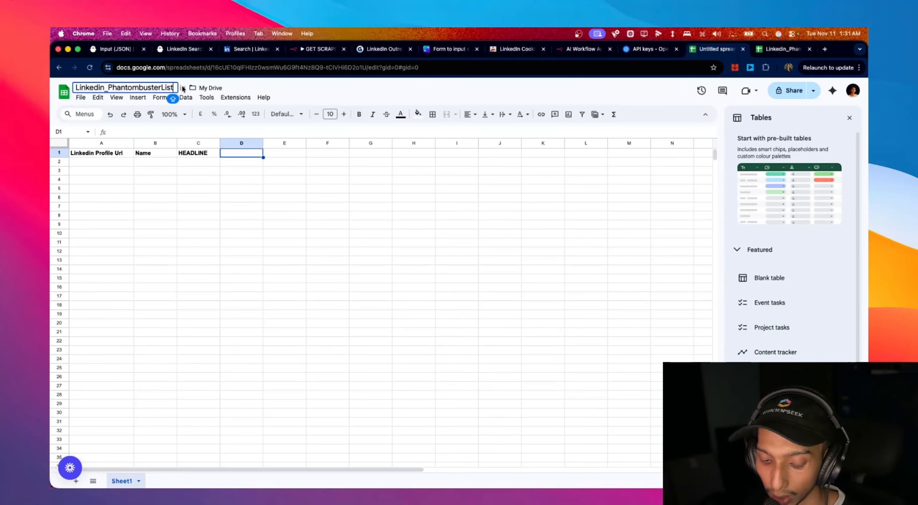
{"action": "type", "text": "2"}
{"action": "key", "text": "Return"}
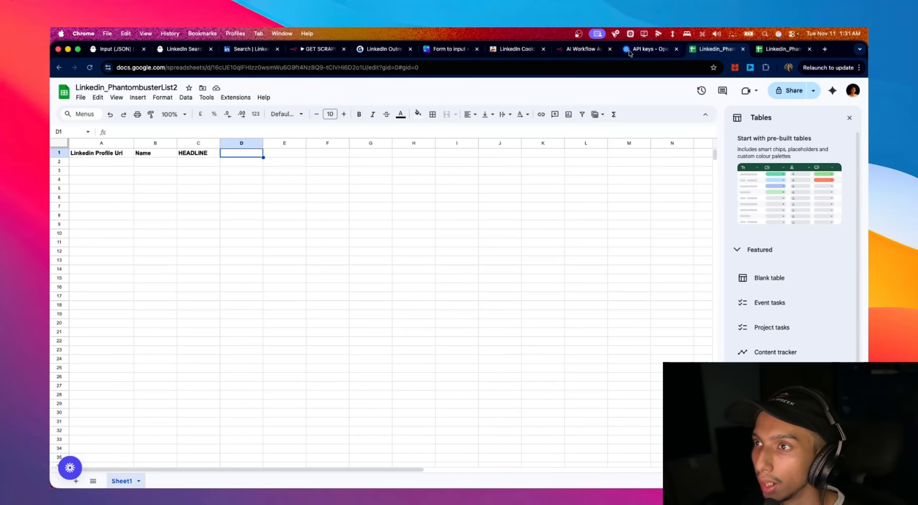
- Point the Append row in sheet node at document Linkedin_PhantombusterList2, Sheet1, and return to the canvas
{"action": "left_click", "coordinate": [319, 49]}
{"action": "left_click", "coordinate": [534, 230]}
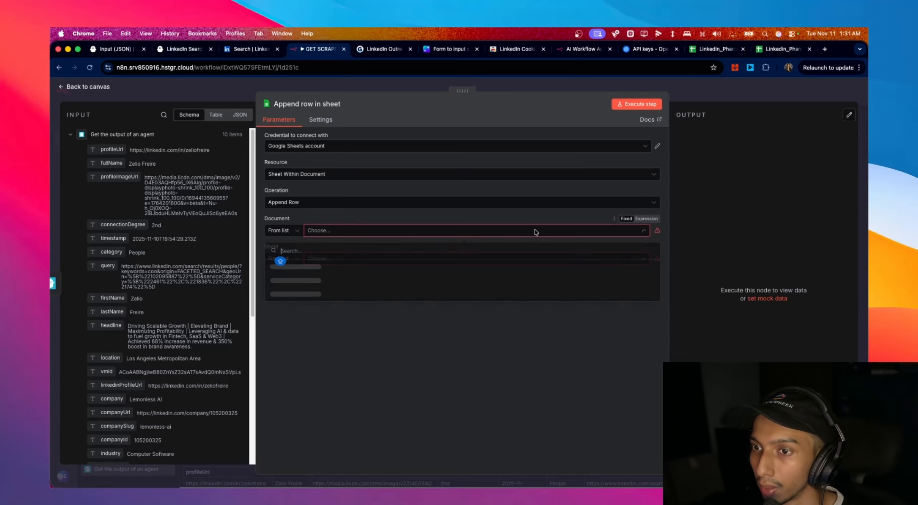
{"action": "left_click", "coordinate": [389, 268]}
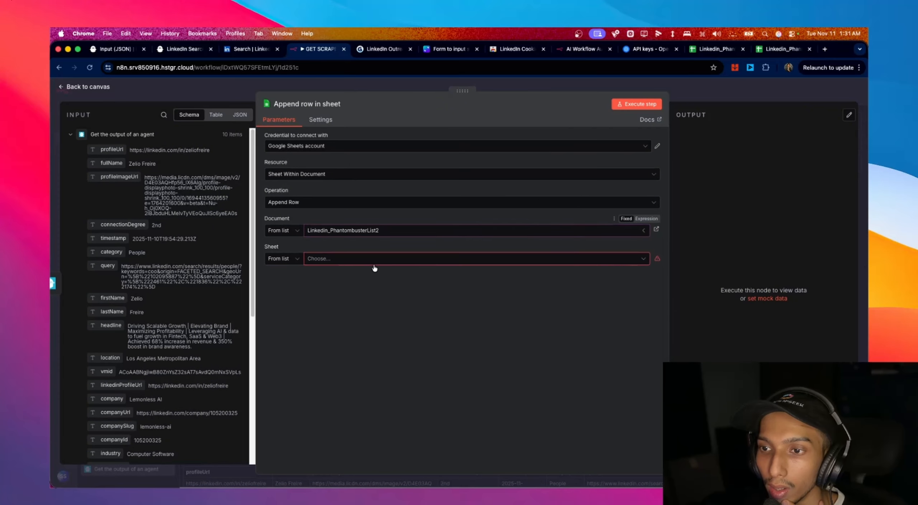
{"action": "left_click", "coordinate": [337, 263]}
{"action": "left_click", "coordinate": [337, 282]}
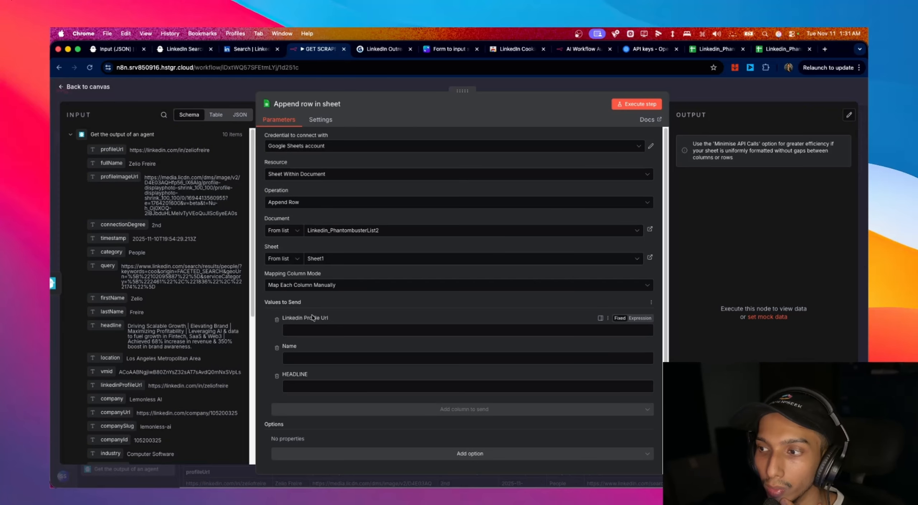
{"action": "left_click", "coordinate": [88, 87]}
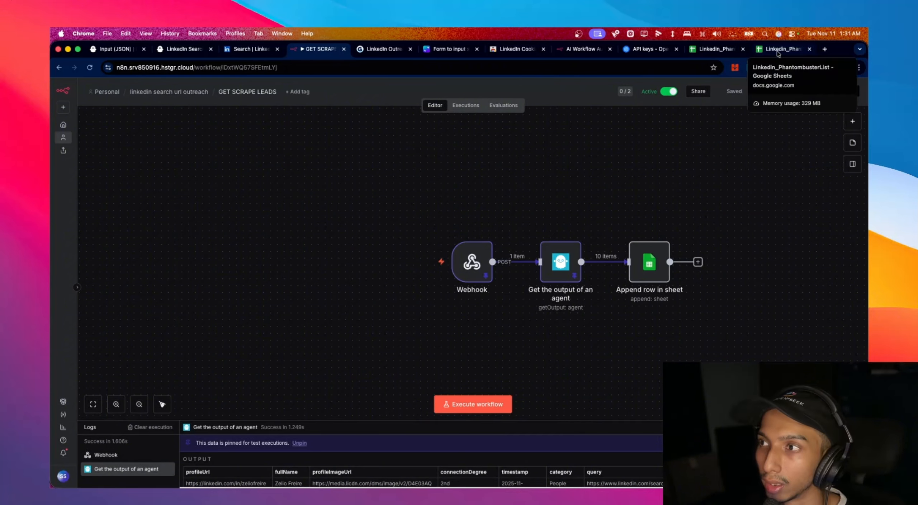
- Launch LinkedIn Profile Scraper from All Phantoms with 'A URL' as the profile list source
{"action": "key", "text": "super+1"}
{"action": "scroll", "coordinate": [794, 326], "scroll_direction": "down", "scroll_amount": 15}
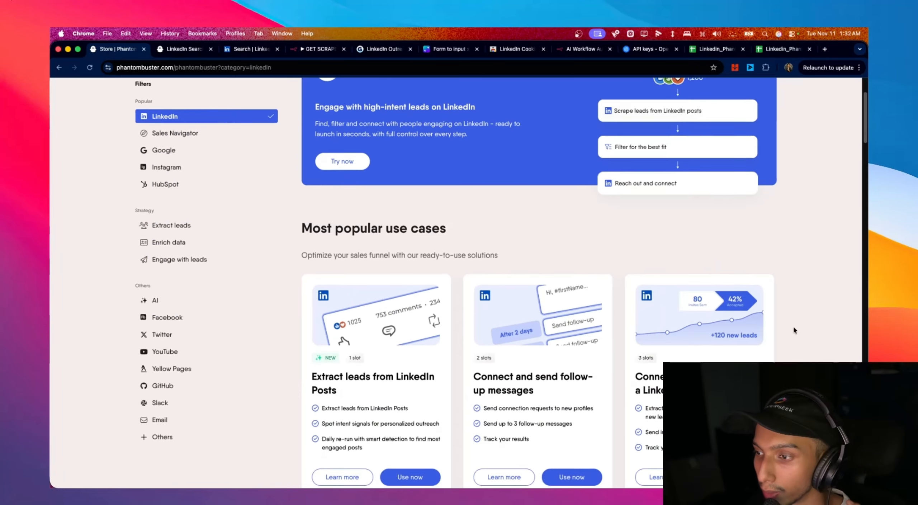
{"action": "scroll", "coordinate": [793, 325], "scroll_direction": "down", "scroll_amount": 5}
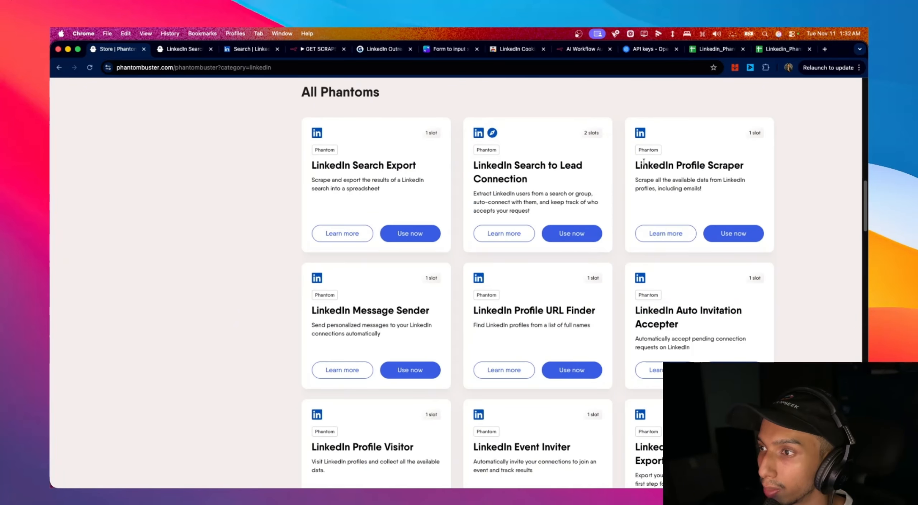
{"action": "left_click_drag", "start_coordinate": [635, 165], "coordinate": [741, 174]}
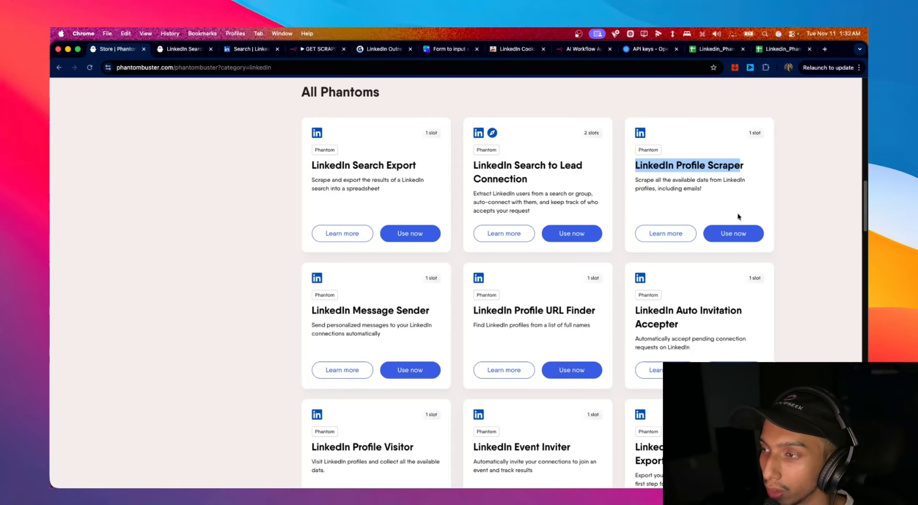
{"action": "left_click", "coordinate": [733, 233]}
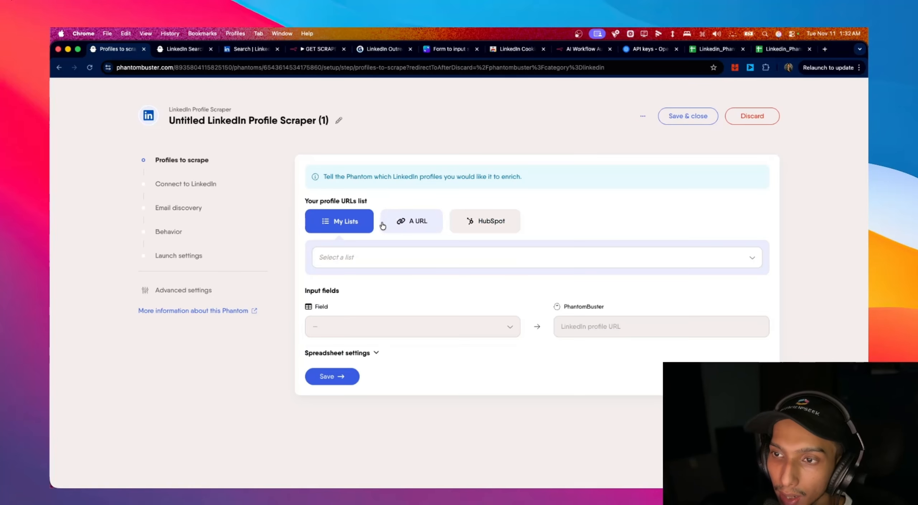
{"action": "left_click", "coordinate": [386, 228]}
{"action": "left_click", "coordinate": [422, 252]}
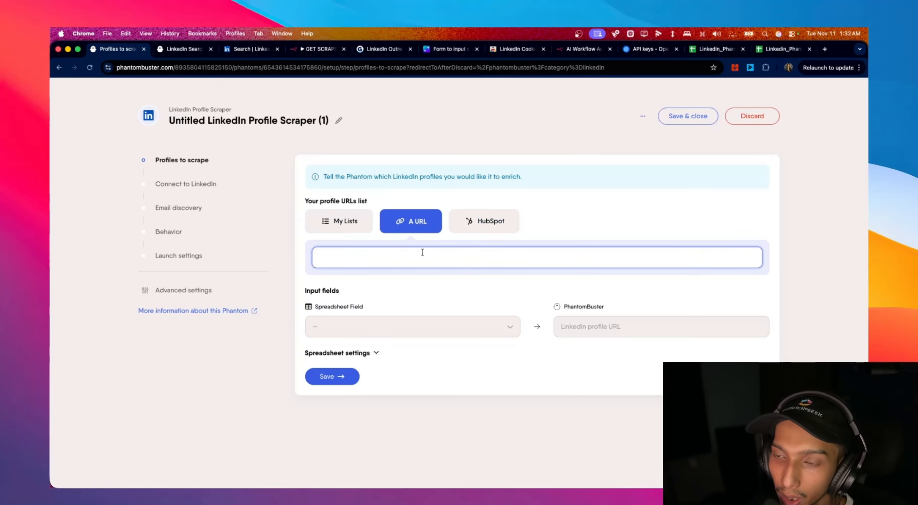
{"action": "left_click", "coordinate": [759, 54]}
{"action": "left_click", "coordinate": [712, 49]}
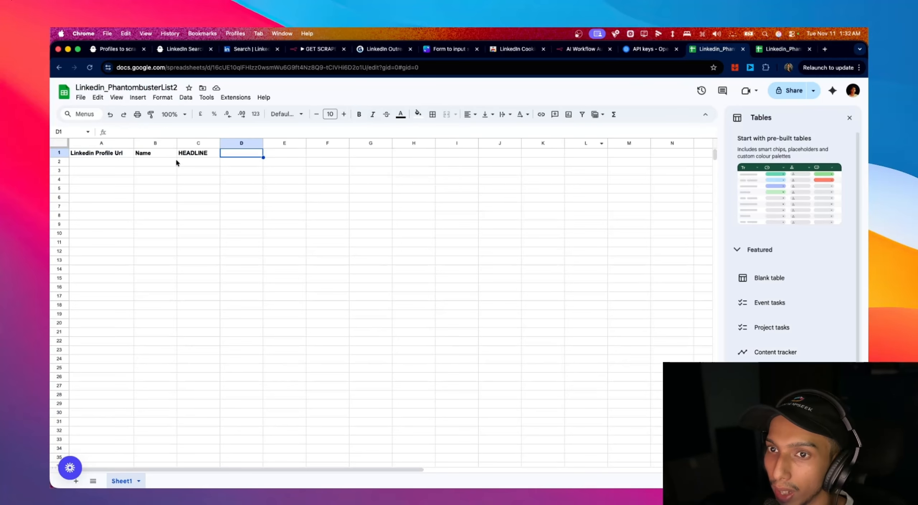
- Select cell A2, then grab the first lead's profileUrl from the 'Get the output of an agent' node
{"action": "left_click", "coordinate": [95, 162]}
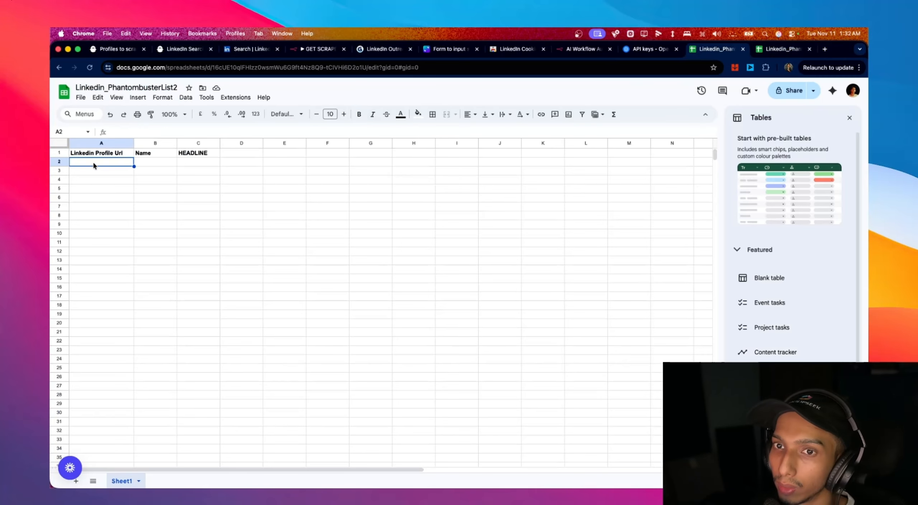
{"action": "left_click", "coordinate": [574, 53]}
{"action": "left_click", "coordinate": [448, 51]}
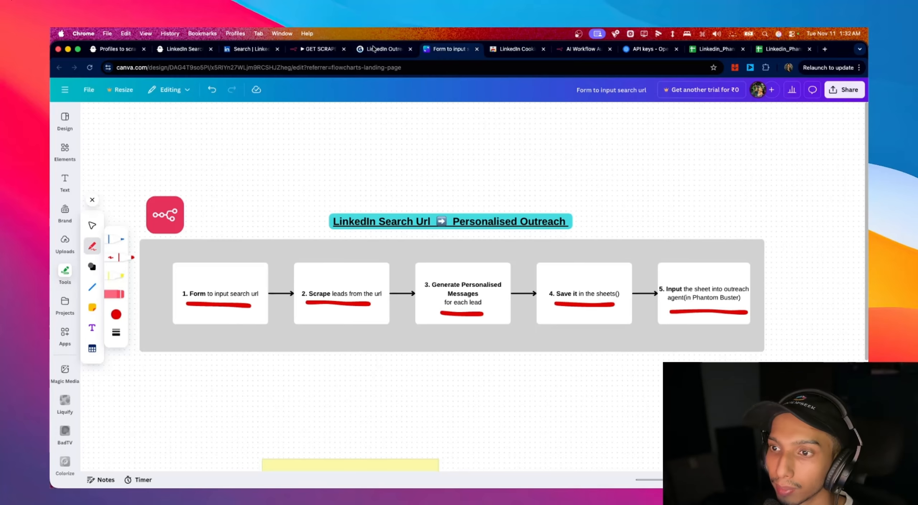
{"action": "left_click", "coordinate": [382, 50]}
{"action": "left_click", "coordinate": [318, 52]}
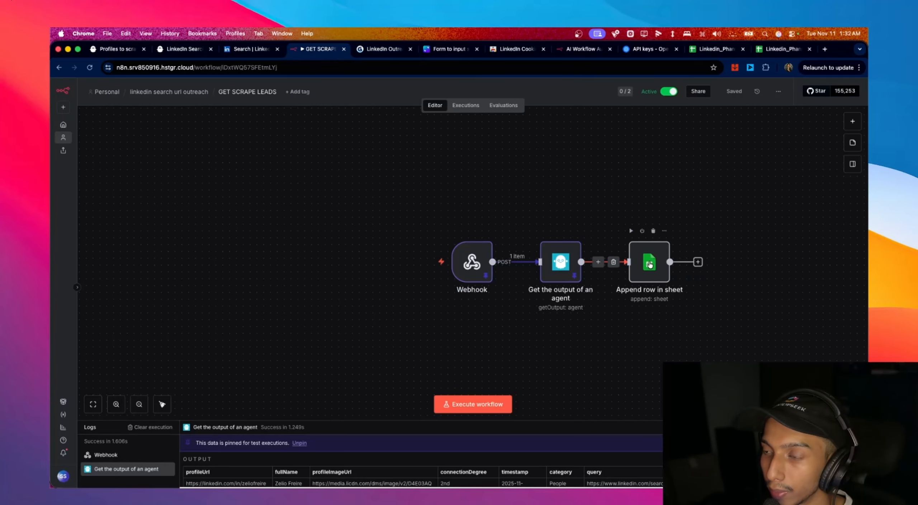
{"action": "left_click", "coordinate": [265, 50]}
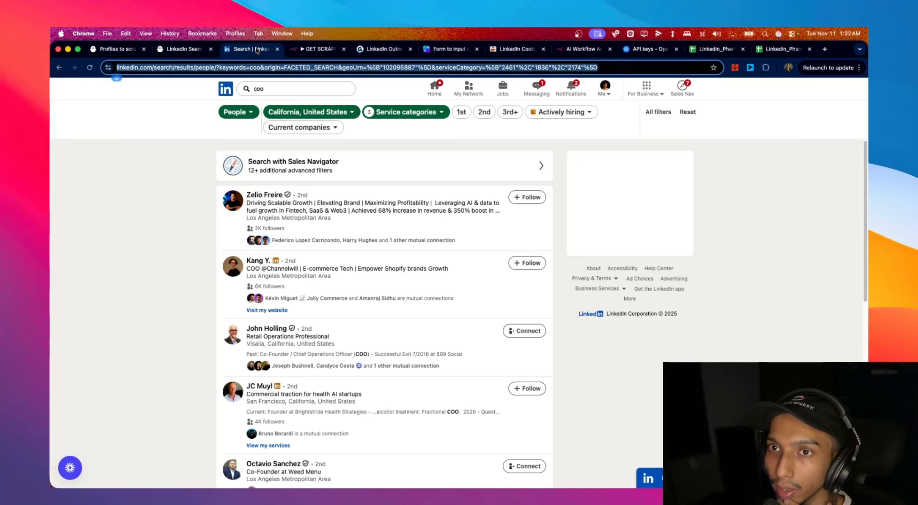
{"action": "left_click", "coordinate": [160, 51]}
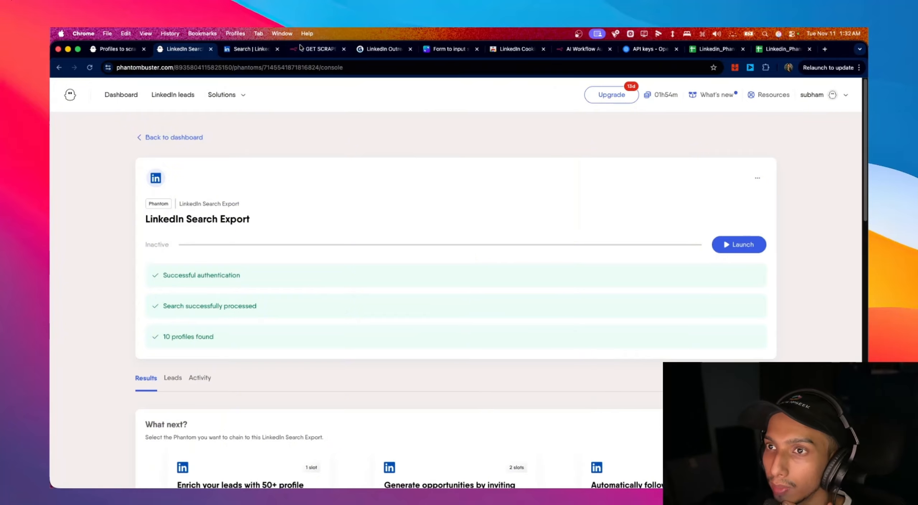
{"action": "left_click", "coordinate": [312, 49]}
{"action": "double_click", "coordinate": [557, 271]}
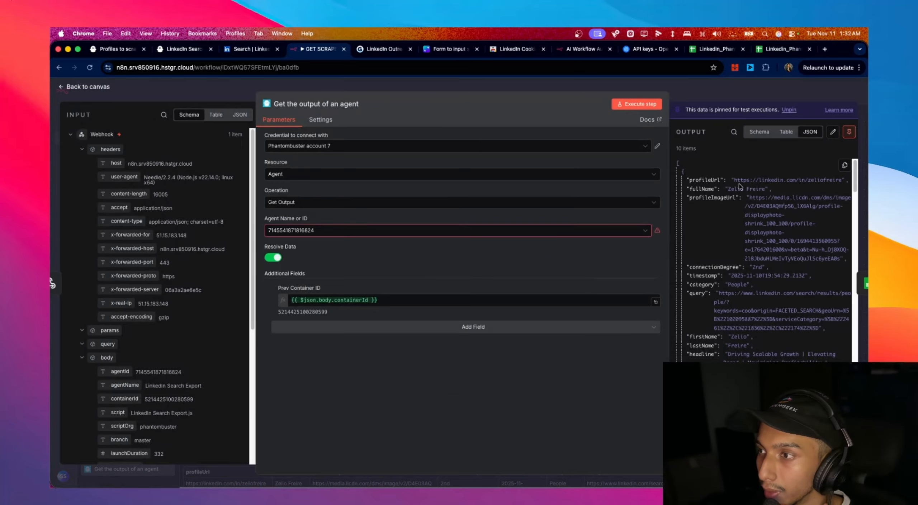
{"action": "left_click_drag", "start_coordinate": [732, 178], "coordinate": [841, 180]}
{"action": "key", "text": "super+c"}
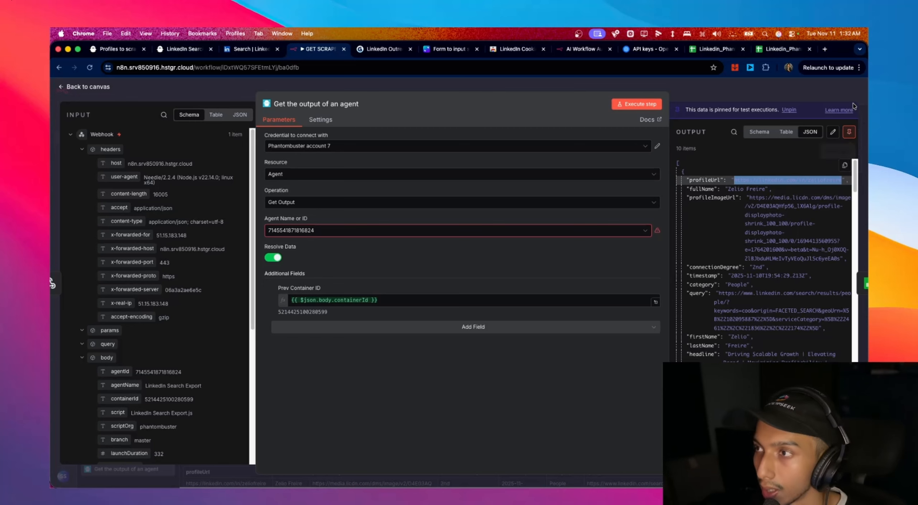
{"action": "left_click", "coordinate": [775, 49]}
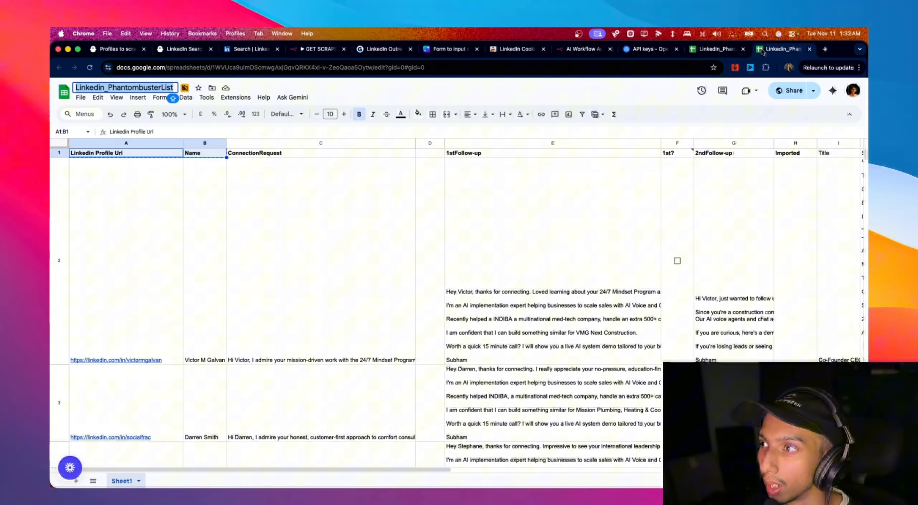
- Paste the first lead's profile URL into cell A2 under Linkedin Profile Url
{"action": "left_click", "coordinate": [690, 53]}
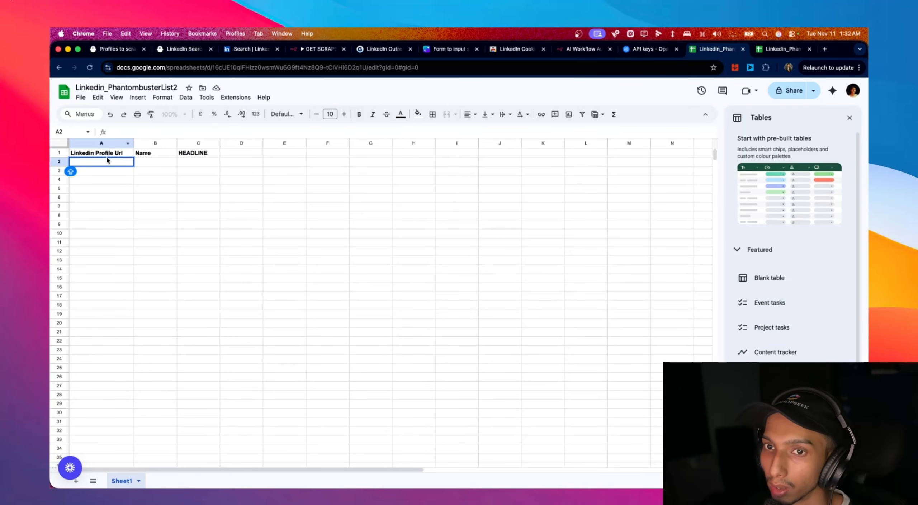
{"action": "key", "text": "super+v"}
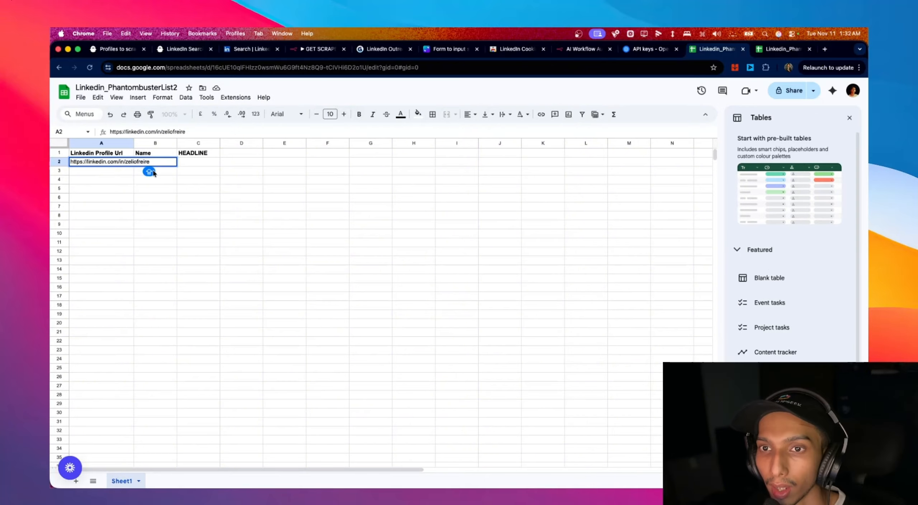
{"action": "left_click", "coordinate": [149, 172]}
{"action": "left_click", "coordinate": [132, 154]}
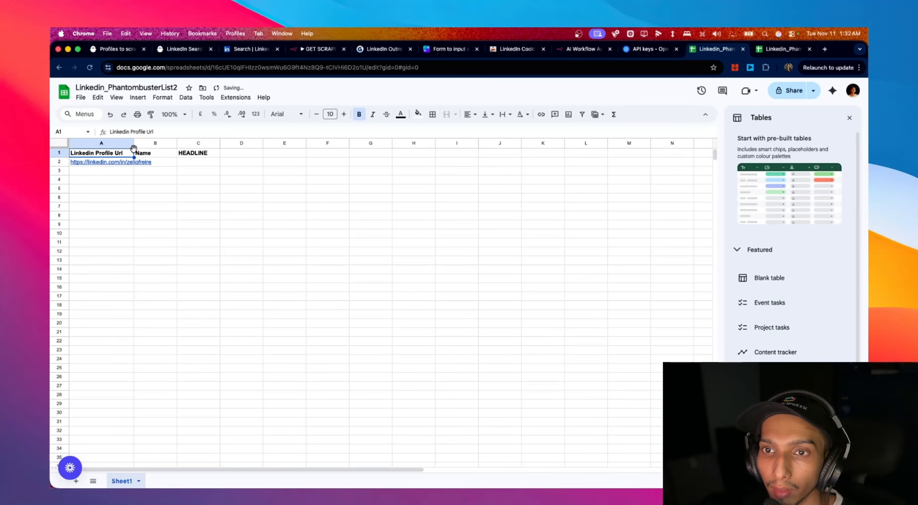
{"action": "left_click", "coordinate": [124, 144]}
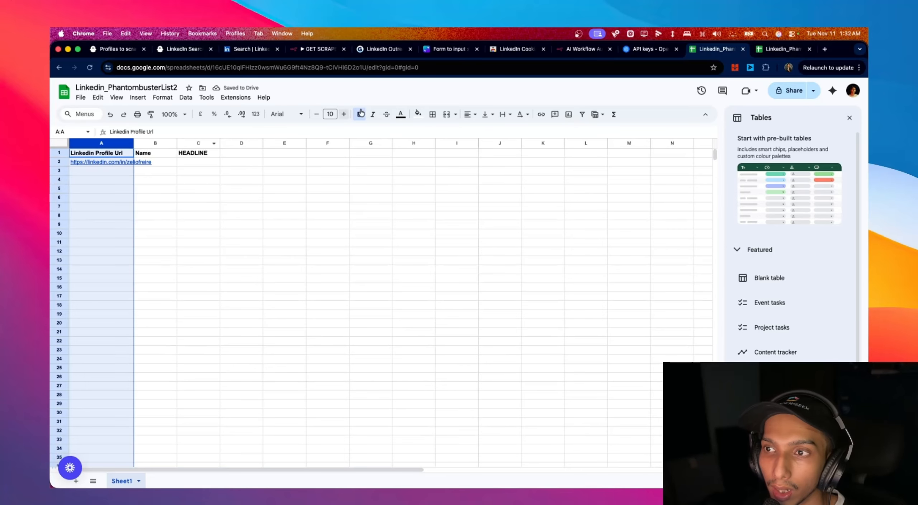
{"action": "left_click", "coordinate": [327, 188]}
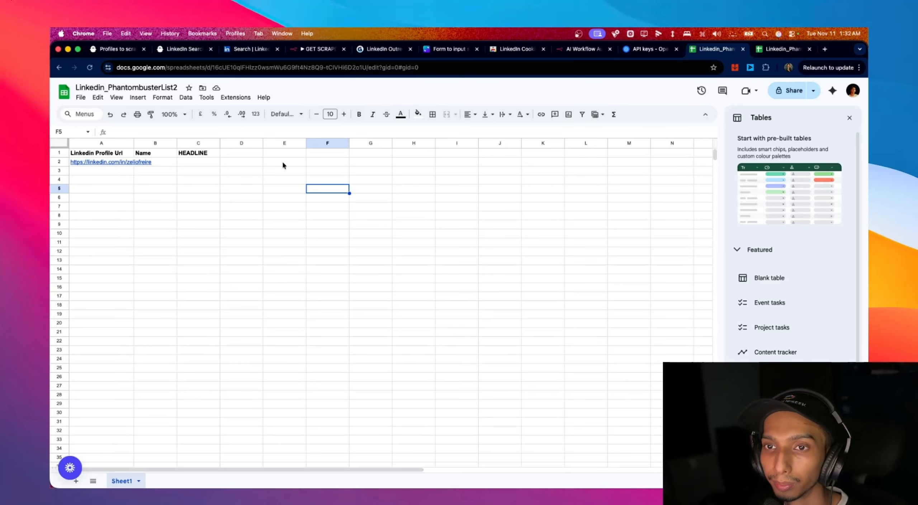
- Share the sheet with 'Anyone with the link' and copy its sharing link
{"action": "left_click", "coordinate": [160, 66]}
{"action": "left_click", "coordinate": [815, 92]}
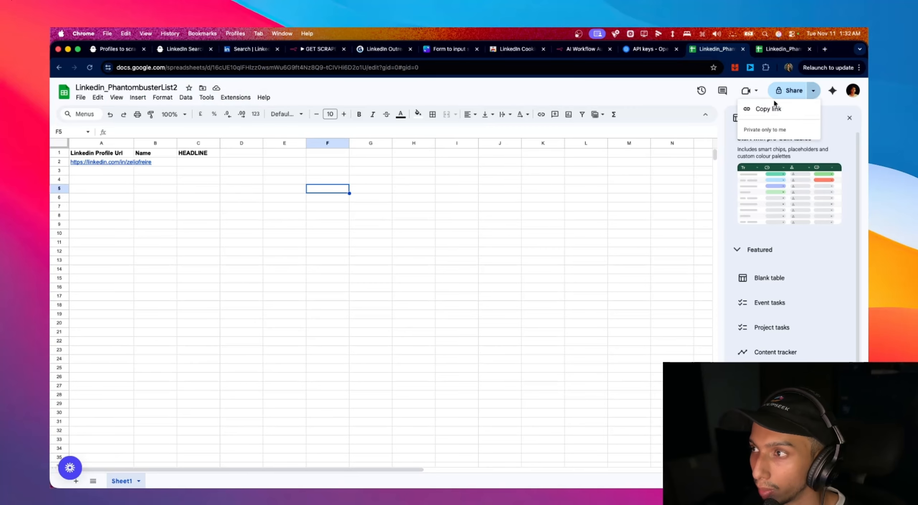
{"action": "left_click", "coordinate": [791, 90]}
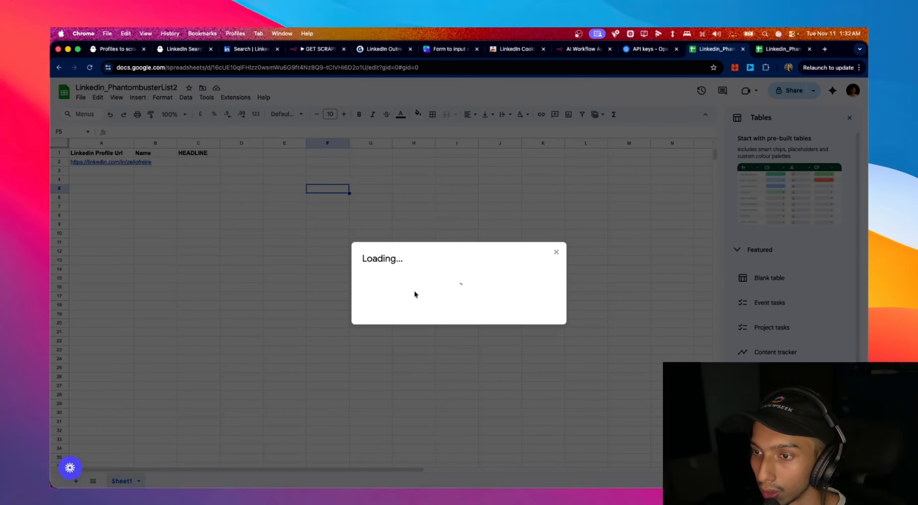
{"action": "left_click", "coordinate": [394, 318]}
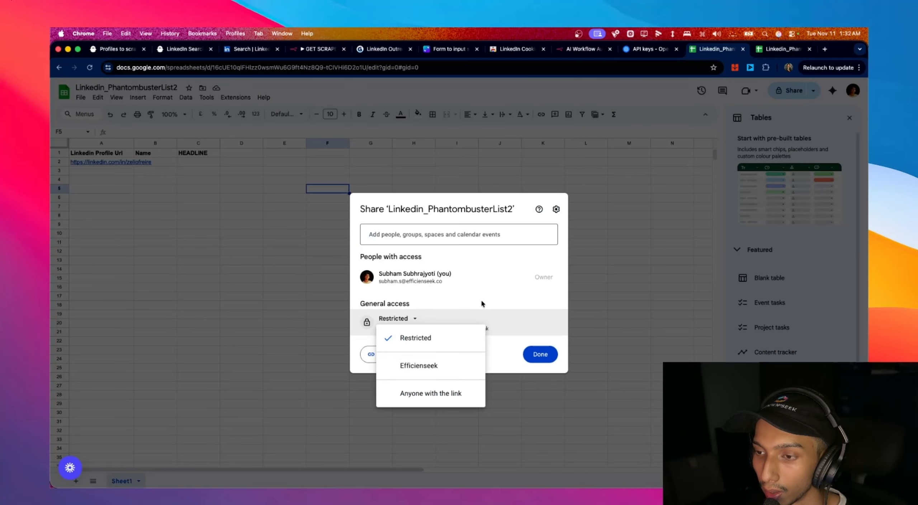
{"action": "left_click", "coordinate": [478, 275]}
{"action": "left_click", "coordinate": [396, 318]}
{"action": "left_click", "coordinate": [418, 387]}
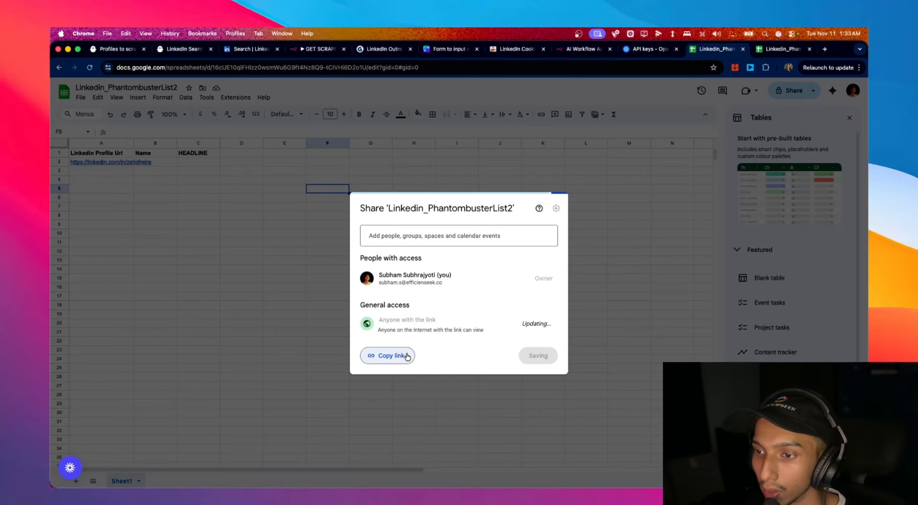
{"action": "left_click", "coordinate": [388, 355]}
{"action": "left_click", "coordinate": [181, 50]}
- Paste the sheet's share link into the Profile Scraper URL field and list the column choices under Spreadsheet settings
{"action": "left_click", "coordinate": [117, 50]}
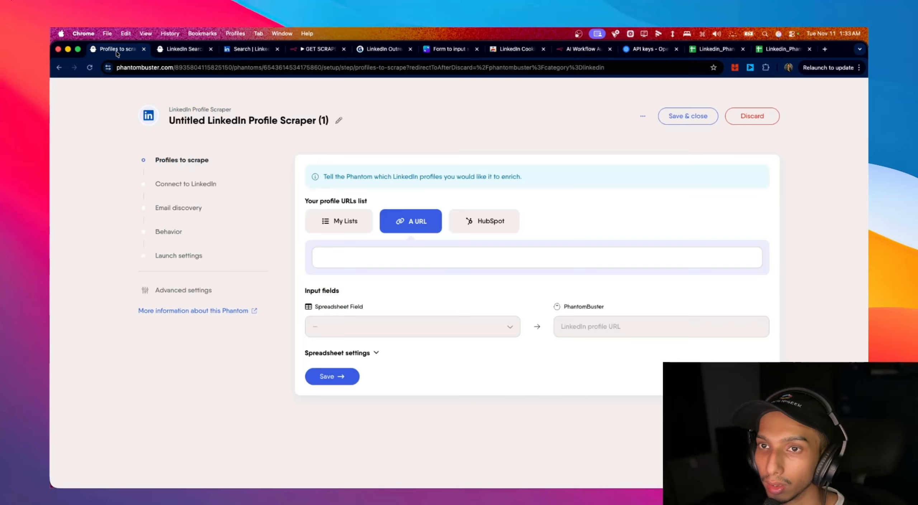
{"action": "left_click", "coordinate": [385, 255]}
{"action": "key", "text": "super+v"}
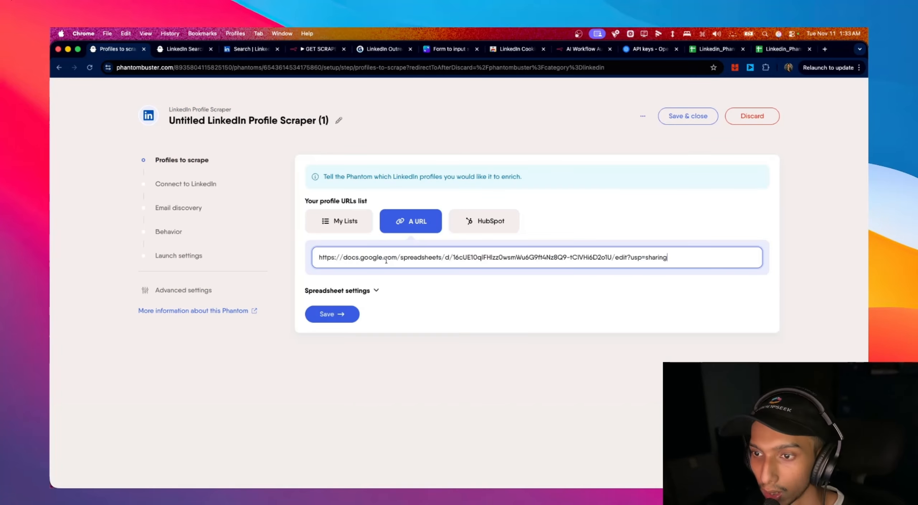
{"action": "left_click", "coordinate": [376, 290]}
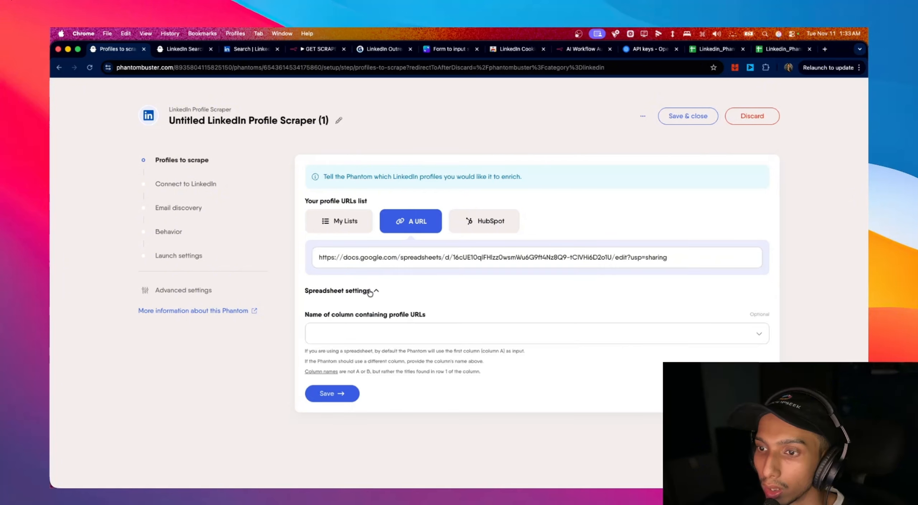
{"action": "left_click", "coordinate": [391, 333]}
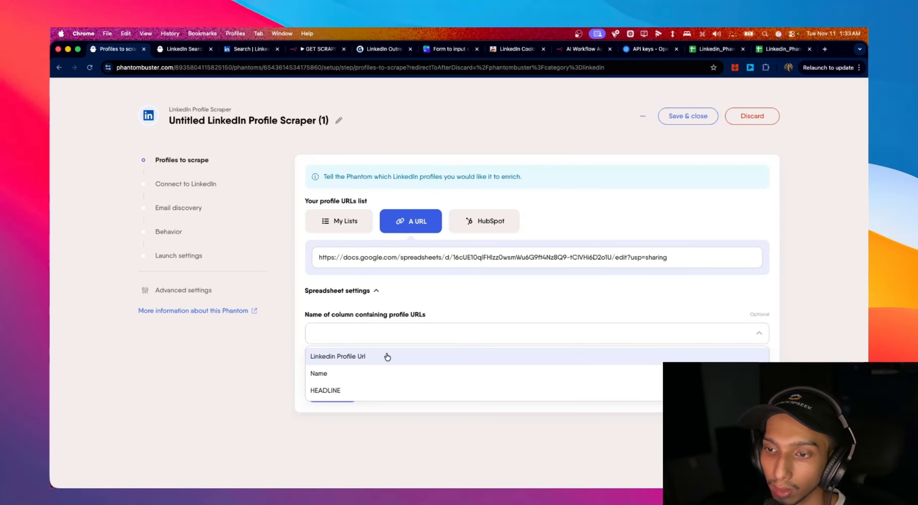
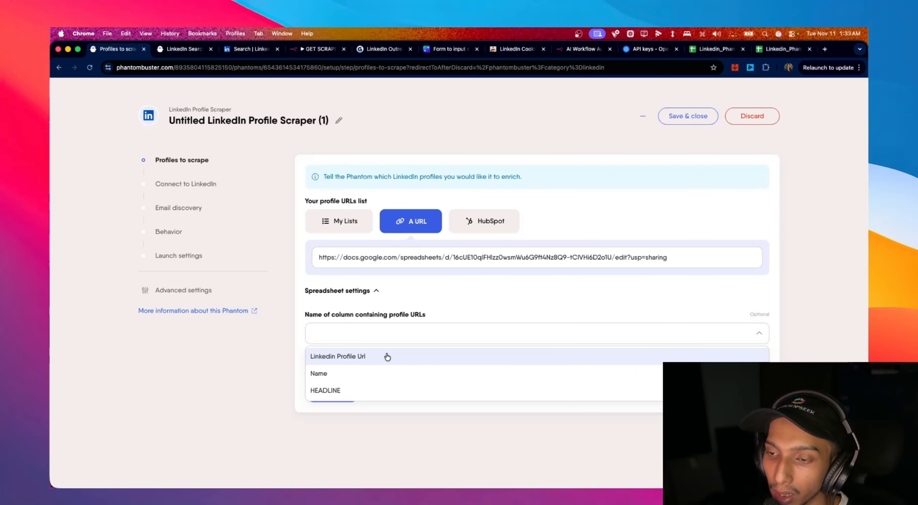
- Choose 'Linkedin Profile Url' as the profile URL column and save the profile source
{"action": "left_click", "coordinate": [387, 356]}
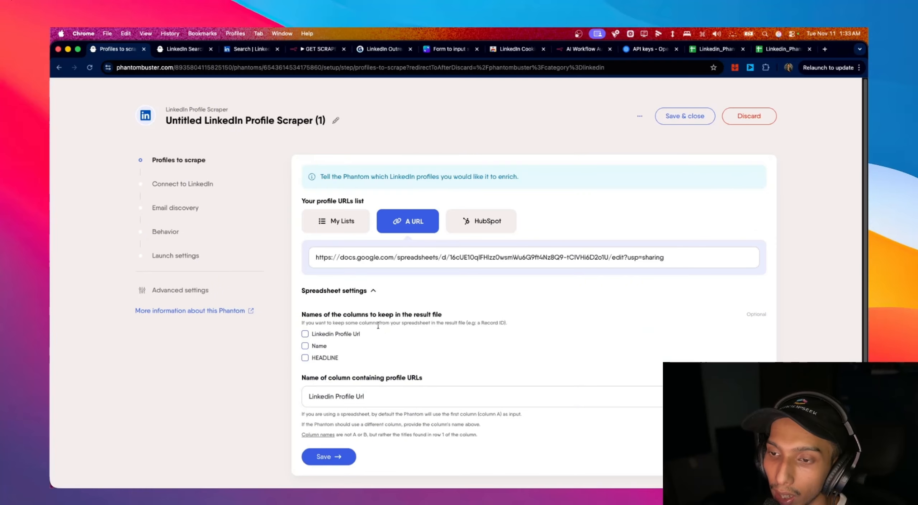
{"action": "scroll", "coordinate": [397, 335], "scroll_direction": "down", "scroll_amount": 1}
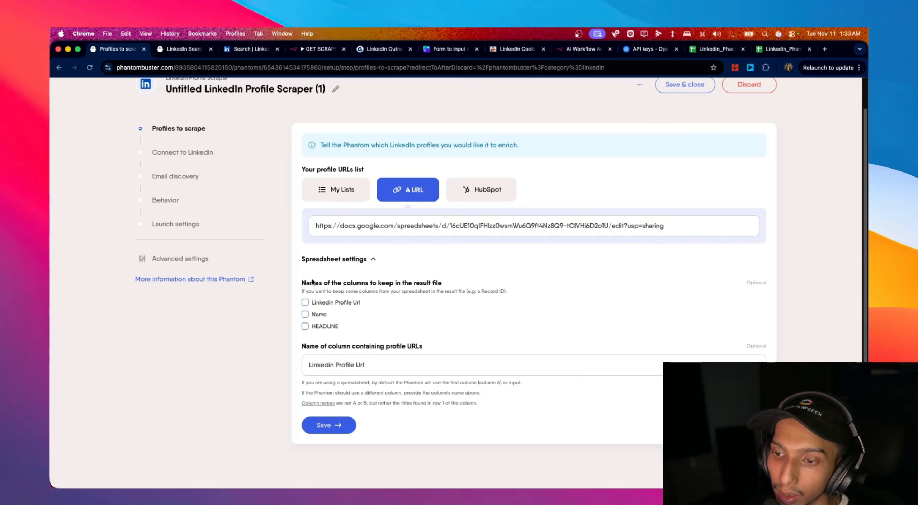
{"action": "left_click", "coordinate": [393, 336]}
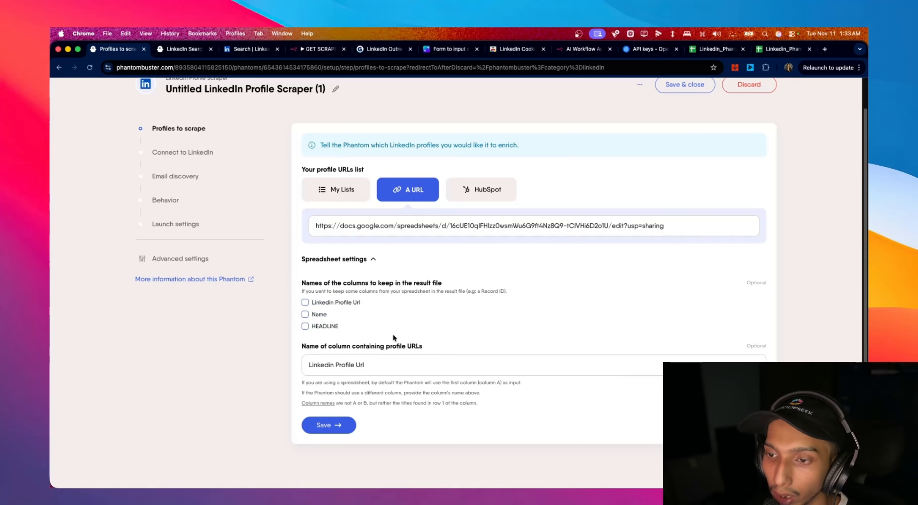
{"action": "left_click", "coordinate": [343, 428]}
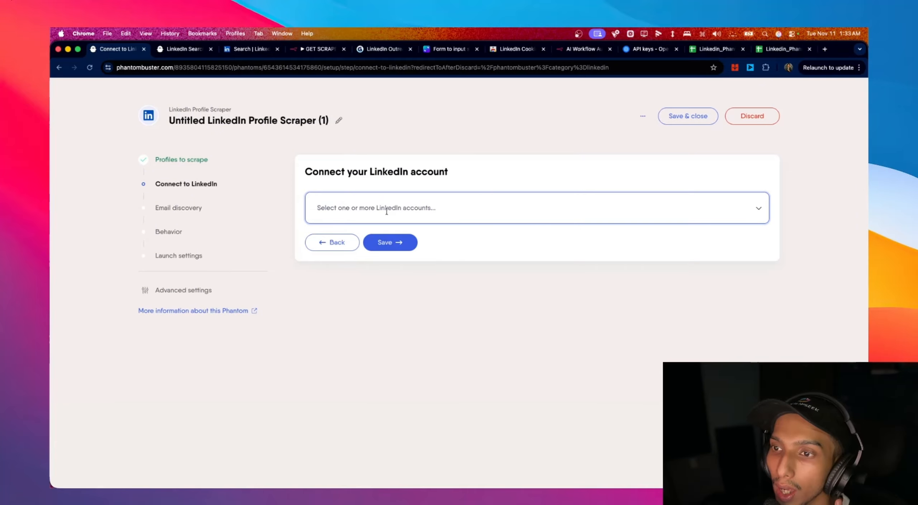
- Select the detected LinkedIn account and skip past email discovery
{"action": "left_click", "coordinate": [399, 211]}
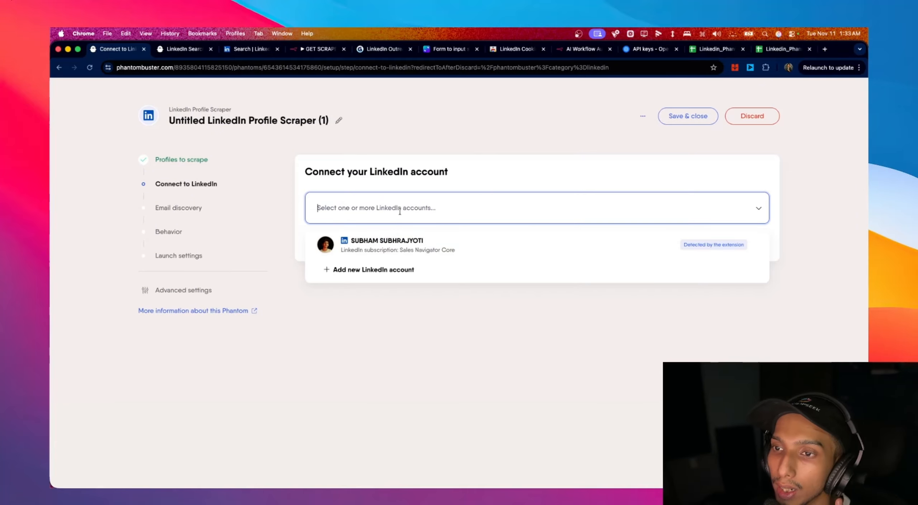
{"action": "left_click", "coordinate": [414, 251]}
{"action": "left_click", "coordinate": [422, 297]}
{"action": "left_click", "coordinate": [390, 252]}
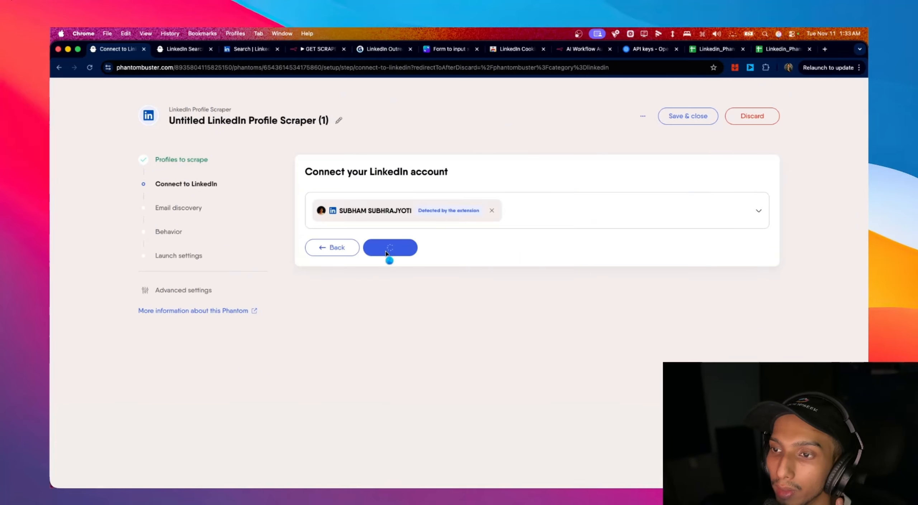
{"action": "left_click", "coordinate": [376, 283]}
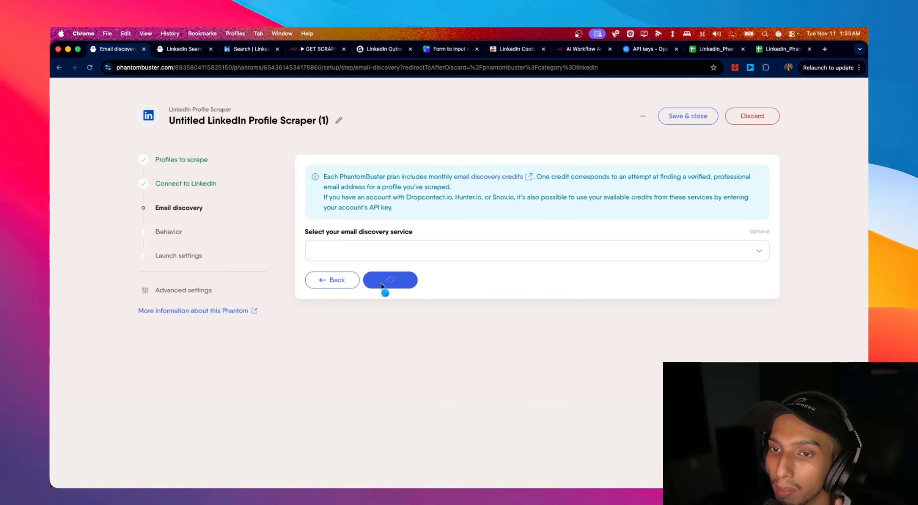
- Set Profiles to update per launch to 1, save the remaining settings and launch the scraper
{"action": "left_click", "coordinate": [337, 189]}
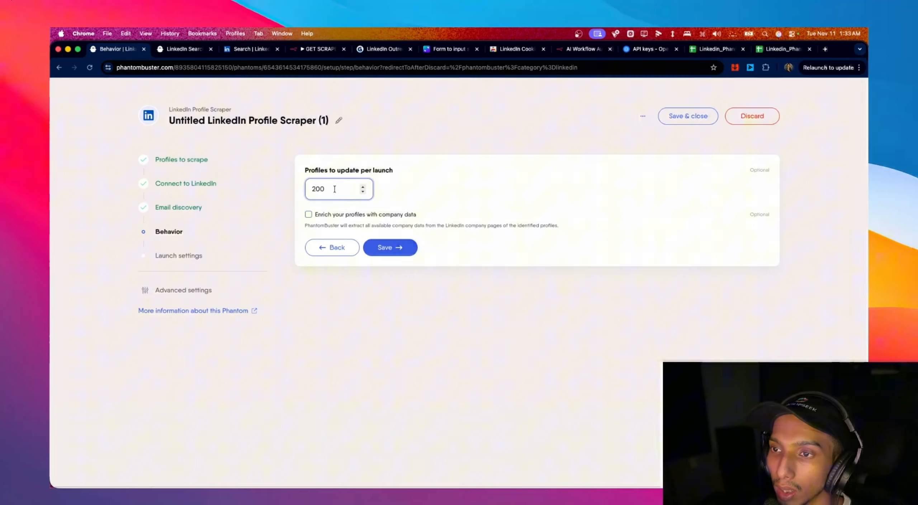
{"action": "left_click", "coordinate": [363, 191]}
{"action": "left_click", "coordinate": [363, 192]}
{"action": "left_click", "coordinate": [363, 192]}
{"action": "left_click_drag", "start_coordinate": [325, 189], "coordinate": [297, 189]}
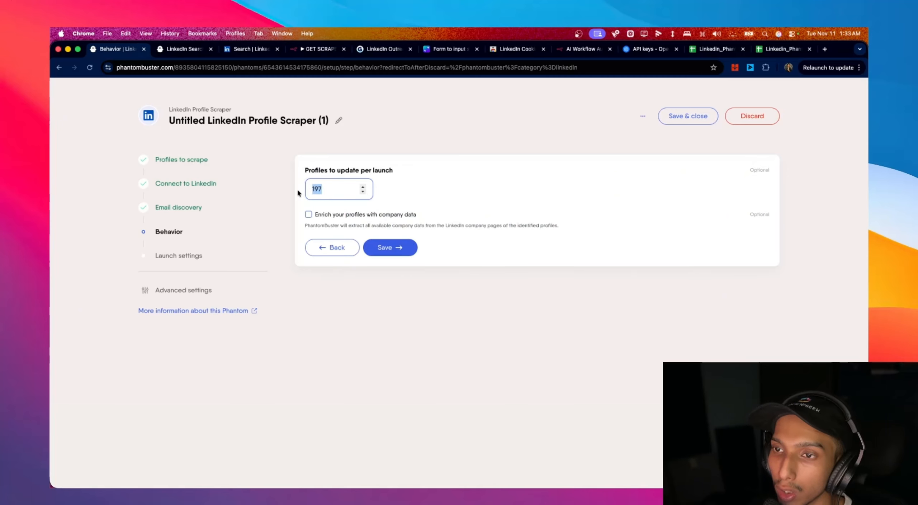
{"action": "type", "text": "1"}
{"action": "left_click", "coordinate": [412, 247]}
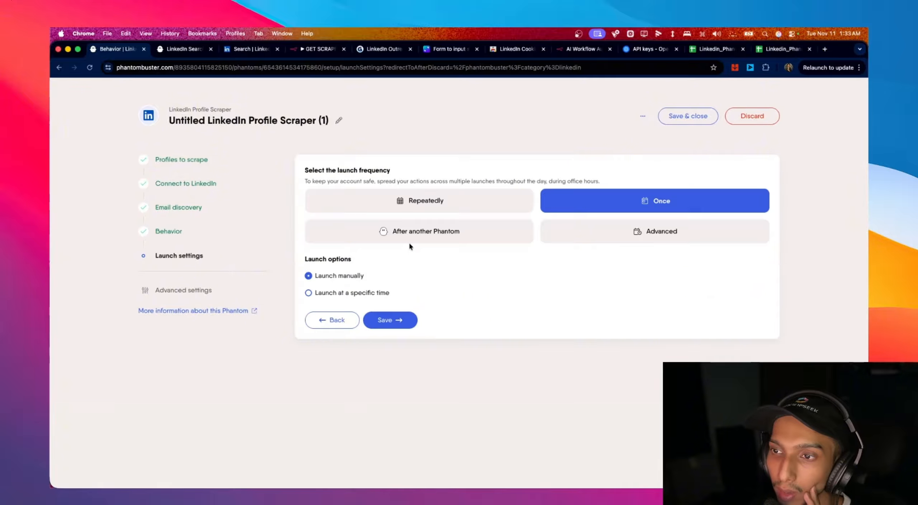
{"action": "left_click", "coordinate": [409, 319]}
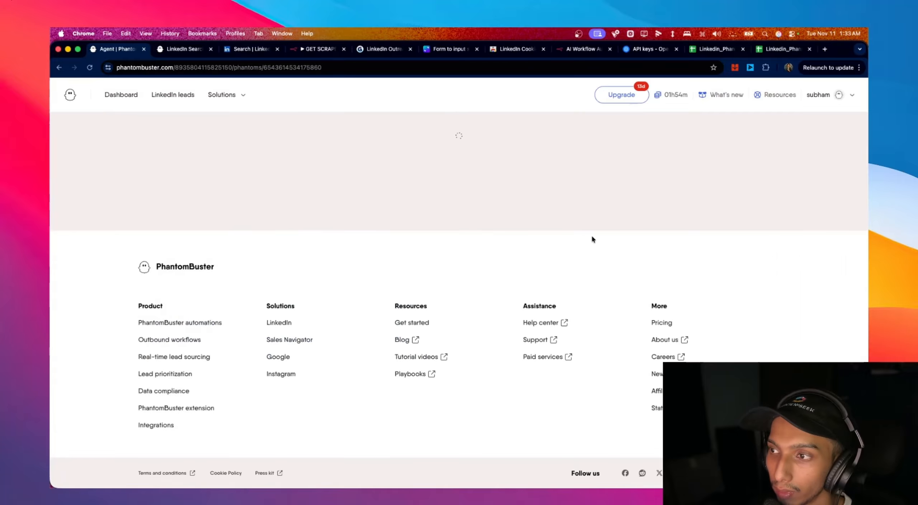
{"action": "left_click", "coordinate": [730, 246]}
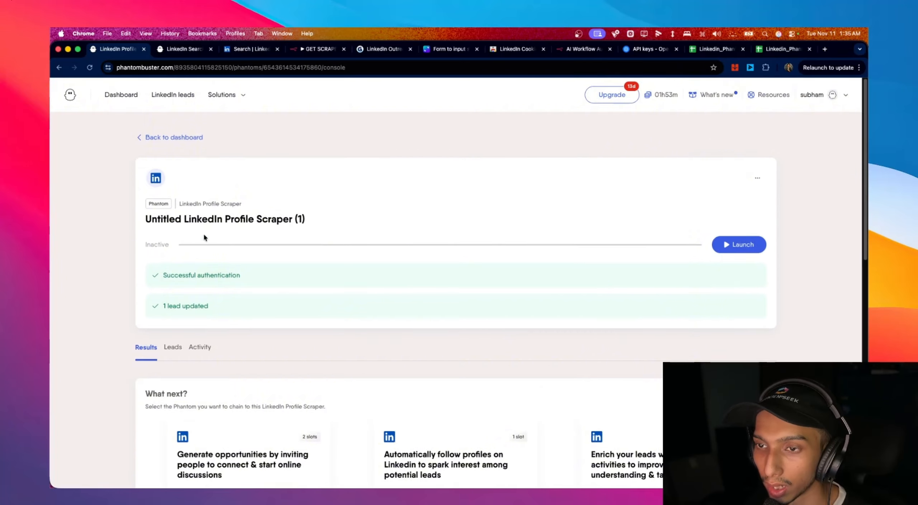
- Scroll through the single result's columns: company, headline, job title and follower count
{"action": "scroll", "coordinate": [205, 237], "scroll_direction": "down", "scroll_amount": 10}
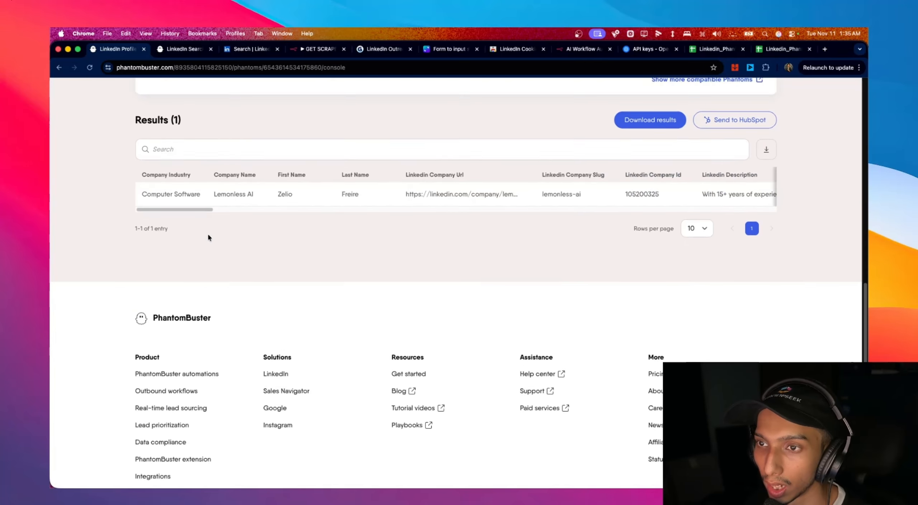
{"action": "scroll", "coordinate": [208, 237], "scroll_direction": "up", "scroll_amount": 2}
{"action": "scroll", "coordinate": [221, 263], "scroll_direction": "right", "scroll_amount": 10}
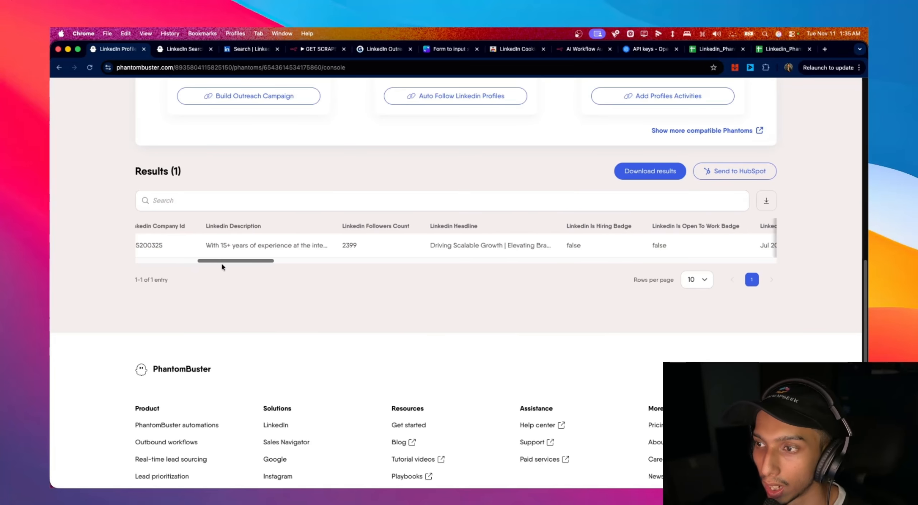
{"action": "left_click_drag", "start_coordinate": [238, 265], "coordinate": [292, 266]}
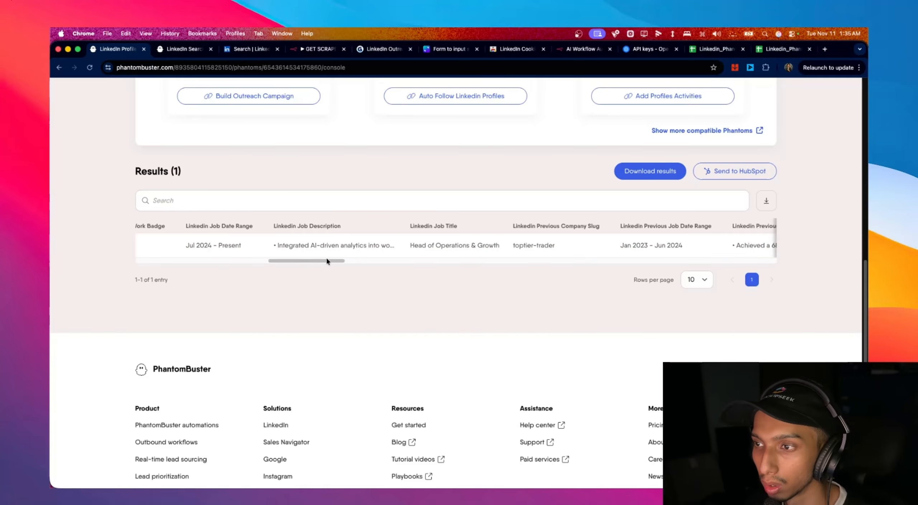
{"action": "left_click_drag", "start_coordinate": [324, 261], "coordinate": [162, 261]}
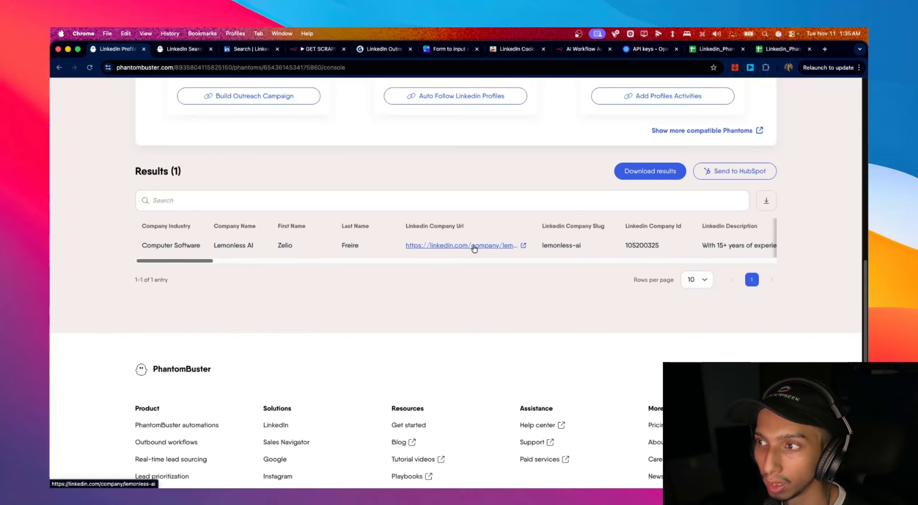
{"action": "left_click_drag", "start_coordinate": [156, 261], "coordinate": [440, 264]}
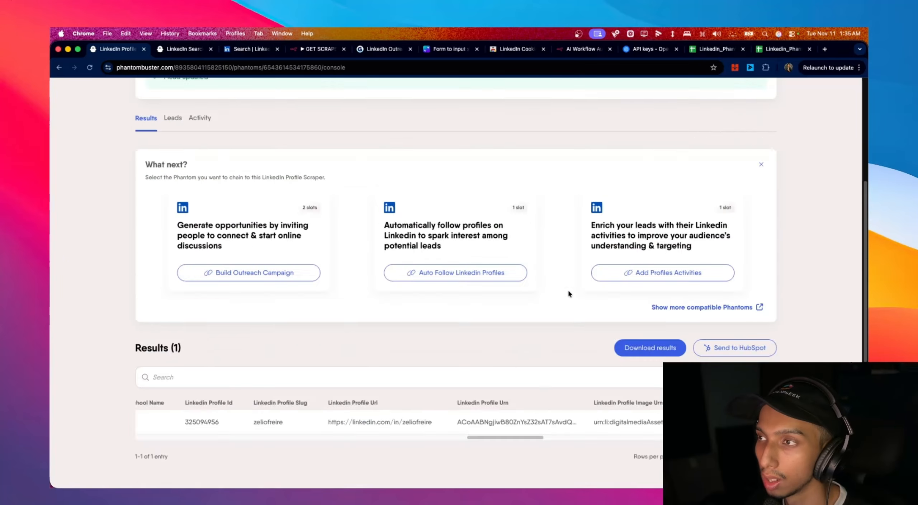
{"action": "scroll", "coordinate": [568, 289], "scroll_direction": "up", "scroll_amount": 6}
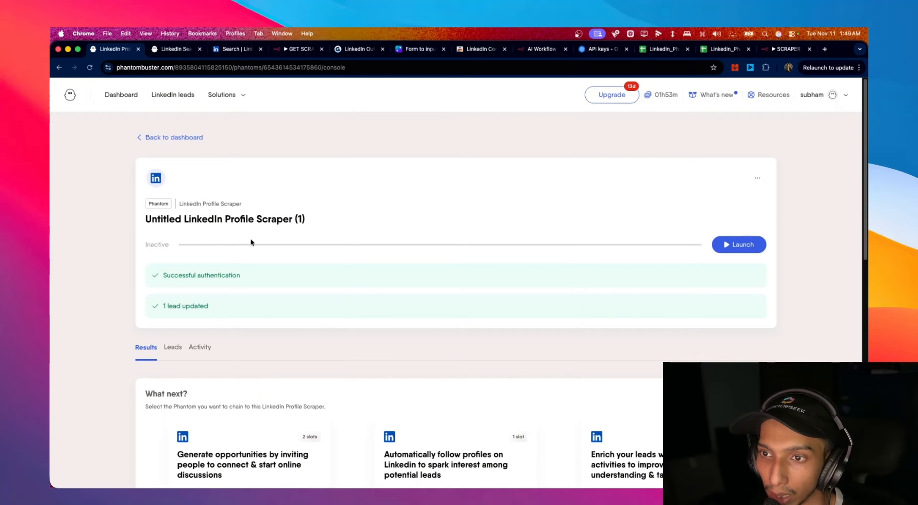
{"action": "scroll", "coordinate": [251, 242], "scroll_direction": "down", "scroll_amount": 2}
{"action": "scroll", "coordinate": [251, 242], "scroll_direction": "down", "scroll_amount": 2}
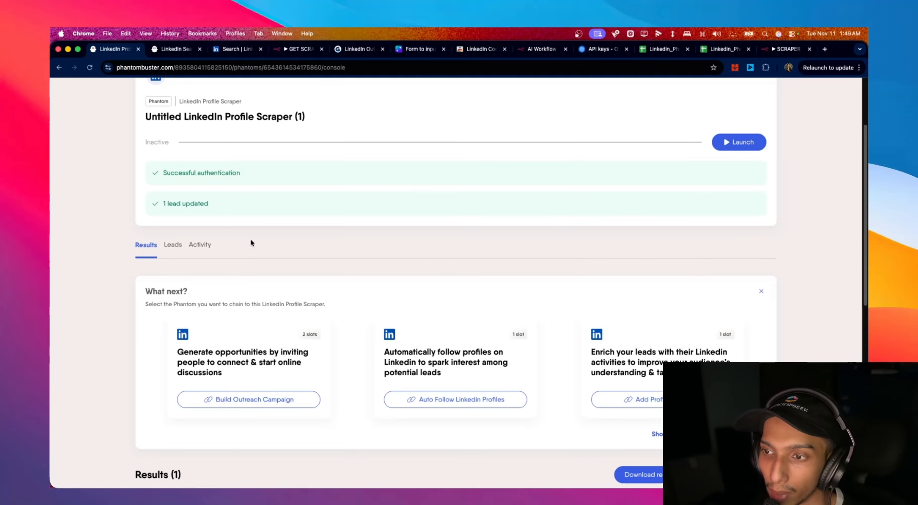
- In GET SCRAPE LEADS, move the Append row in sheet node beside the Get the output of an agent node
{"action": "left_click", "coordinate": [302, 51]}
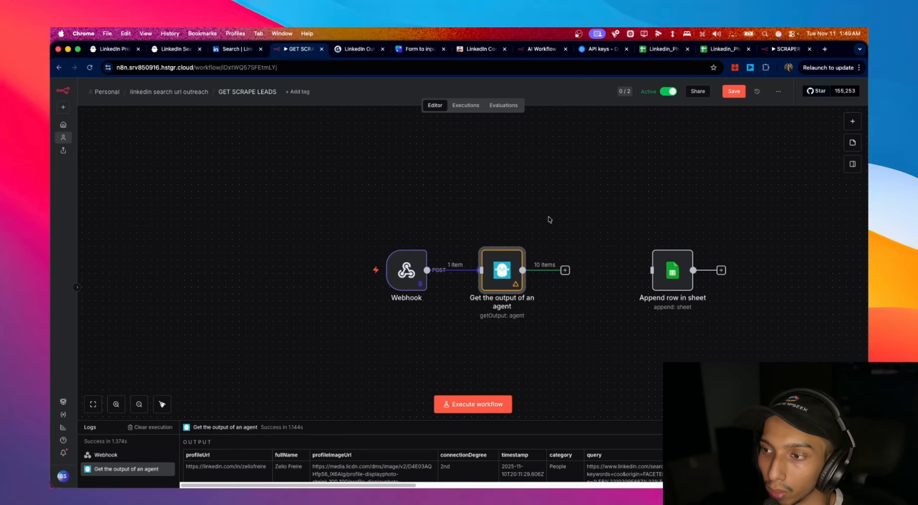
{"action": "double_click", "coordinate": [505, 281]}
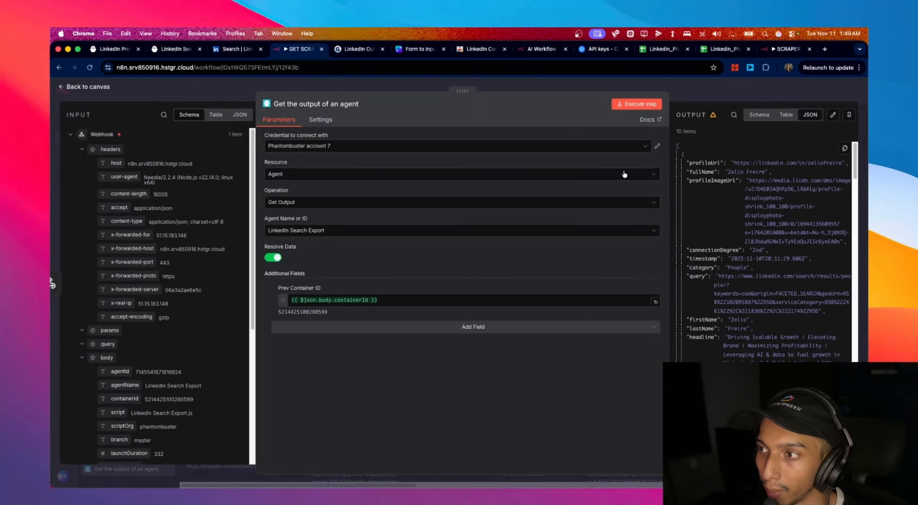
{"action": "left_click", "coordinate": [69, 92]}
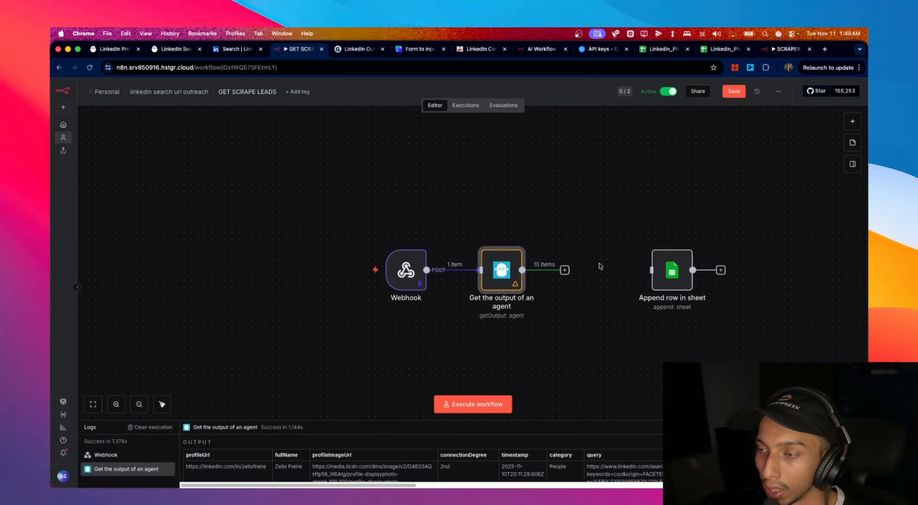
{"action": "scroll", "coordinate": [595, 267], "scroll_direction": "right", "scroll_amount": 2}
{"action": "left_click_drag", "start_coordinate": [481, 269], "coordinate": [417, 277]}
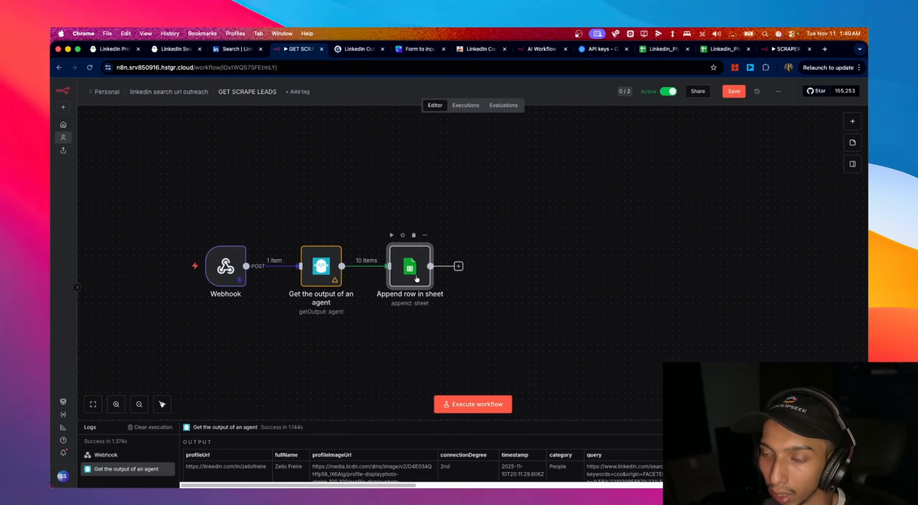
{"action": "double_click", "coordinate": [417, 278]}
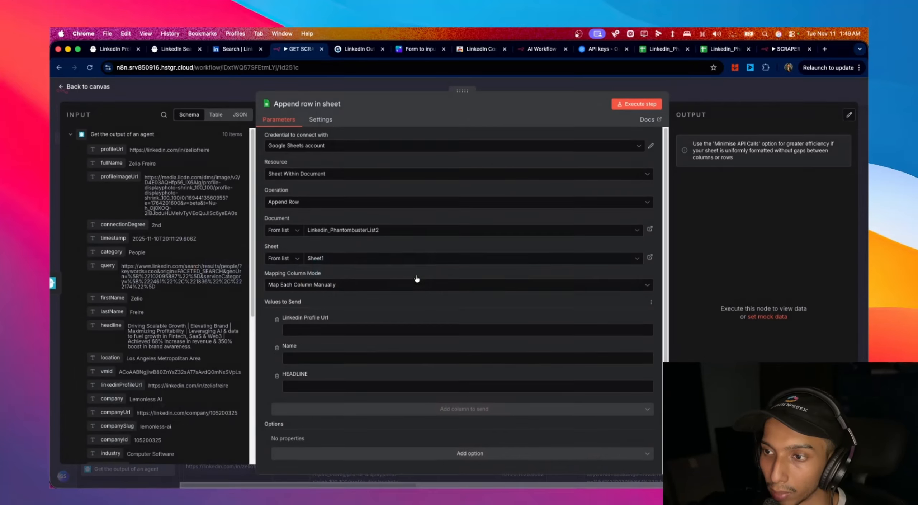
{"action": "left_click", "coordinate": [96, 89]}
- Pin the agent node's 10 output items for test runs
{"action": "double_click", "coordinate": [321, 265]}
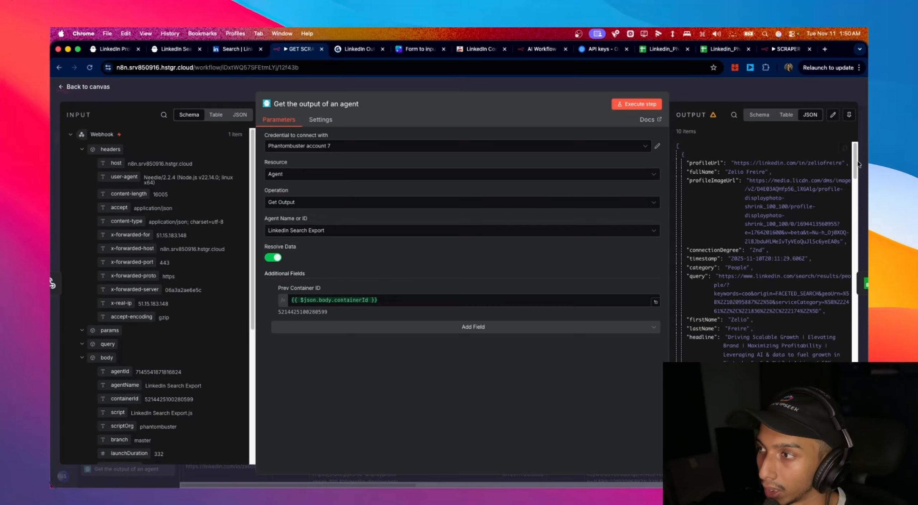
{"action": "left_click", "coordinate": [849, 114]}
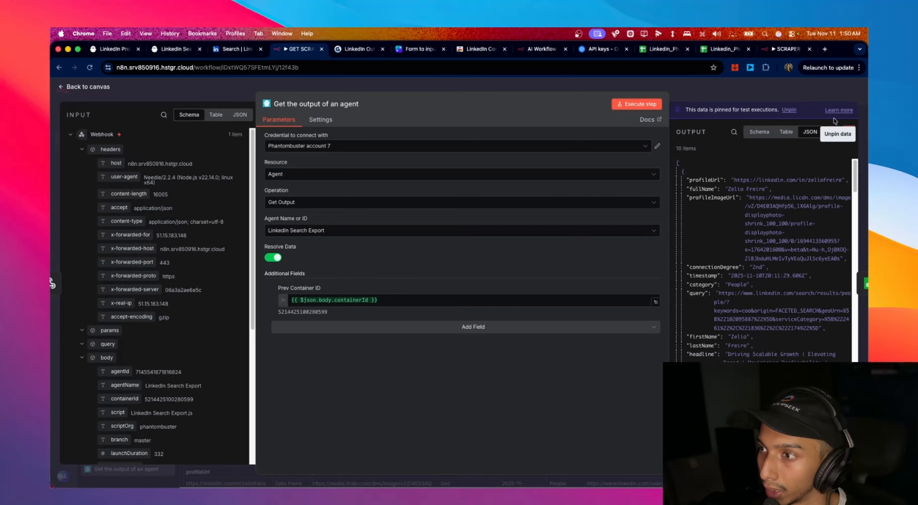
{"action": "left_click", "coordinate": [93, 88]}
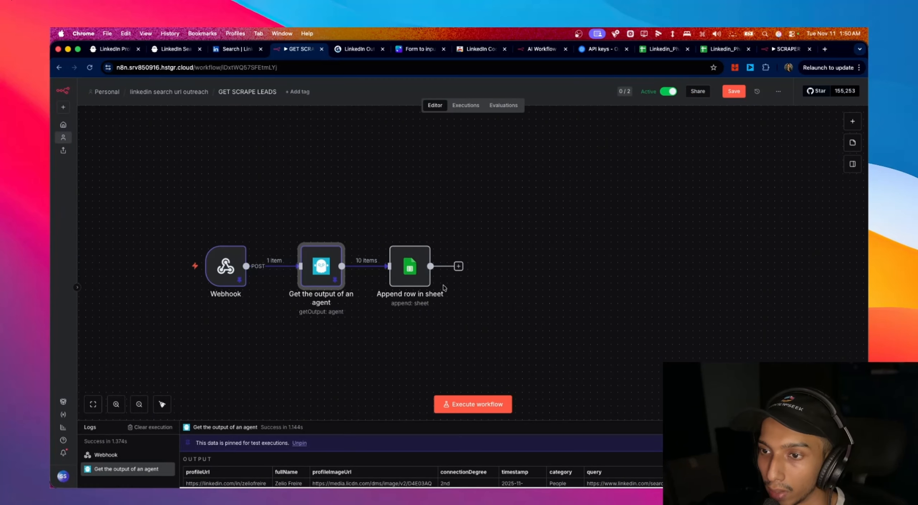
{"action": "double_click", "coordinate": [424, 278]}
{"action": "scroll", "coordinate": [358, 239], "scroll_direction": "down", "scroll_amount": 1}
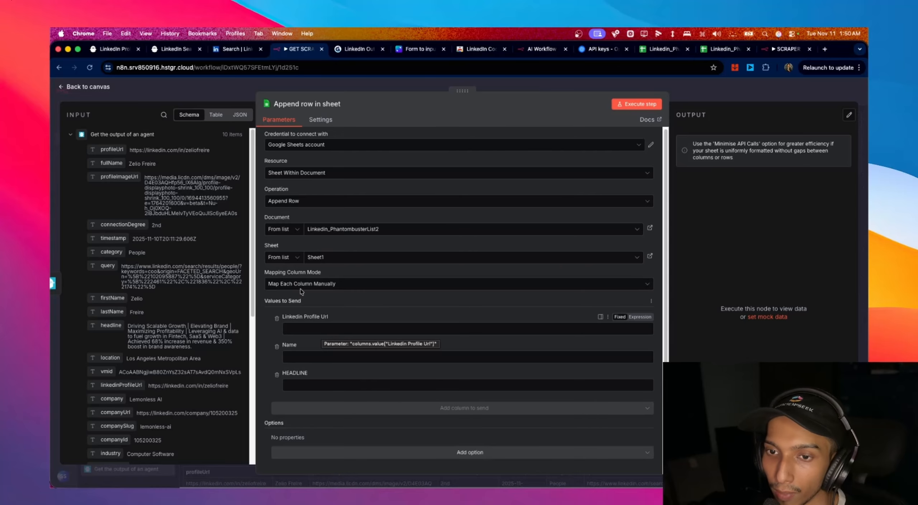
- Map profileUrl into the sheet's Linkedin Profile Url column
{"action": "scroll", "coordinate": [191, 221], "scroll_direction": "down", "scroll_amount": 5}
{"action": "scroll", "coordinate": [190, 221], "scroll_direction": "up", "scroll_amount": 5}
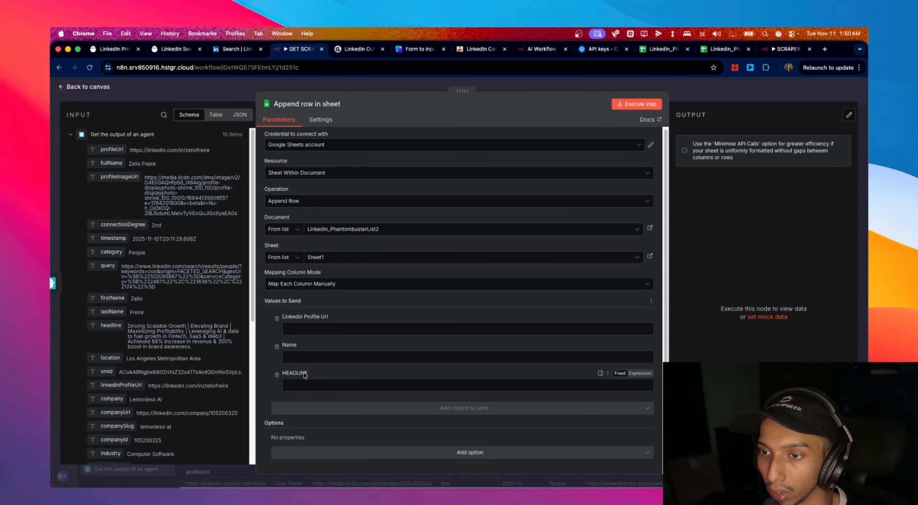
{"action": "left_click", "coordinate": [177, 49]}
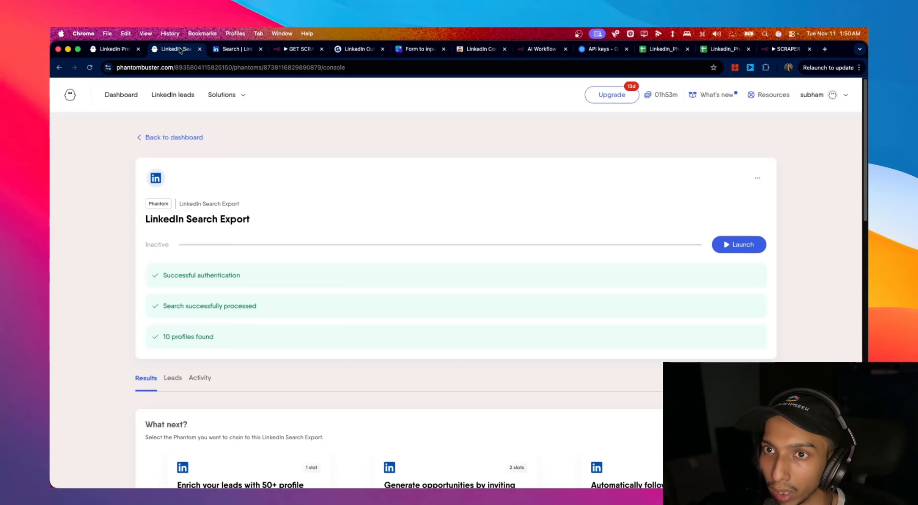
{"action": "left_click", "coordinate": [115, 49]}
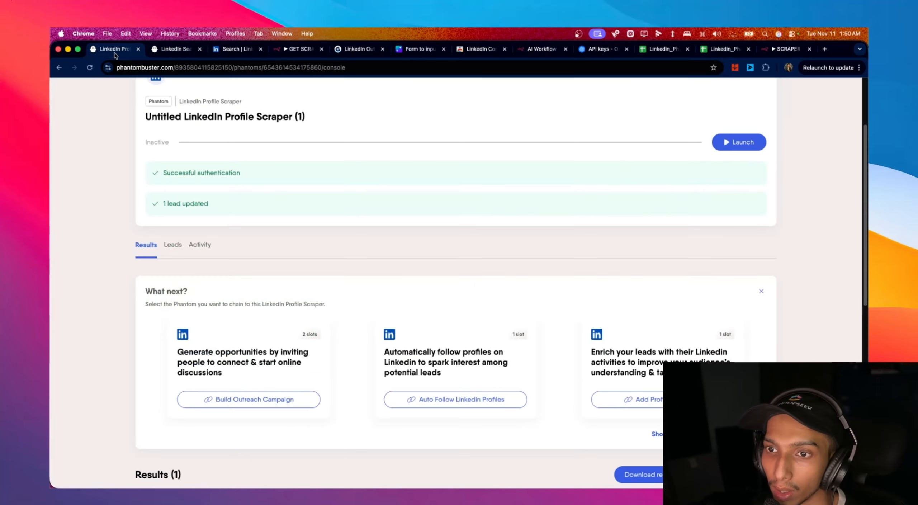
{"action": "left_click", "coordinate": [294, 49]}
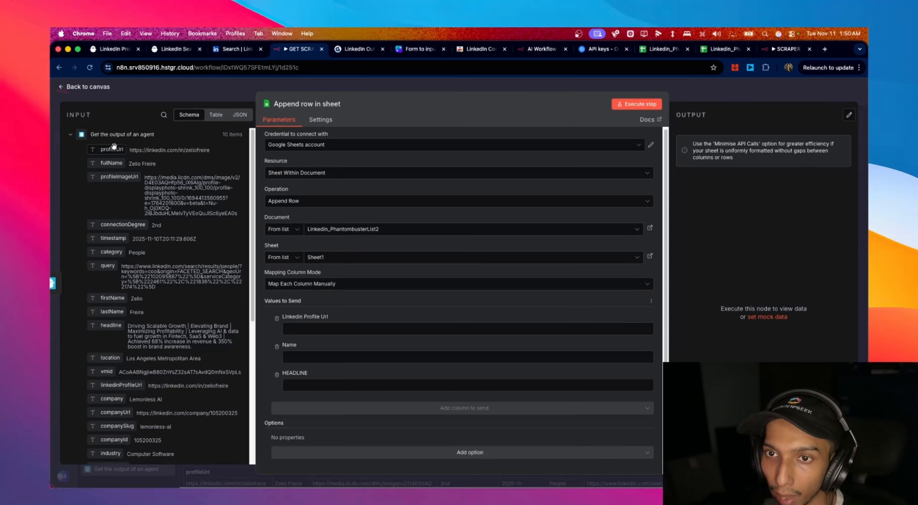
{"action": "left_click_drag", "start_coordinate": [113, 149], "coordinate": [342, 329]}
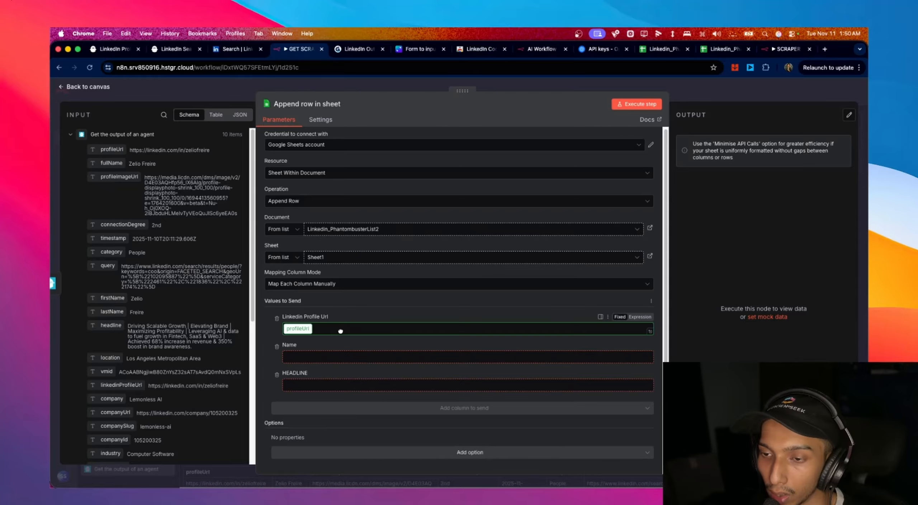
- Execute the Append row in sheet step to append all 10 profile URLs
{"action": "left_click", "coordinate": [86, 87]}
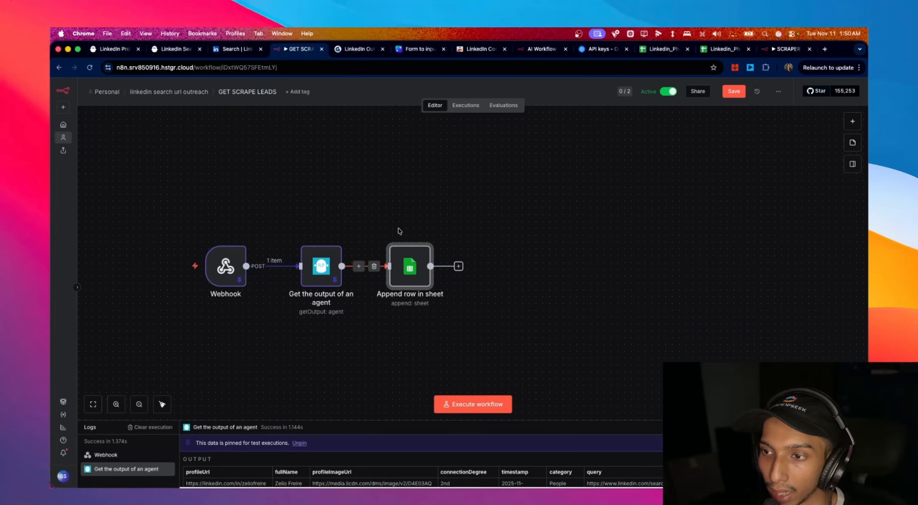
{"action": "double_click", "coordinate": [401, 282]}
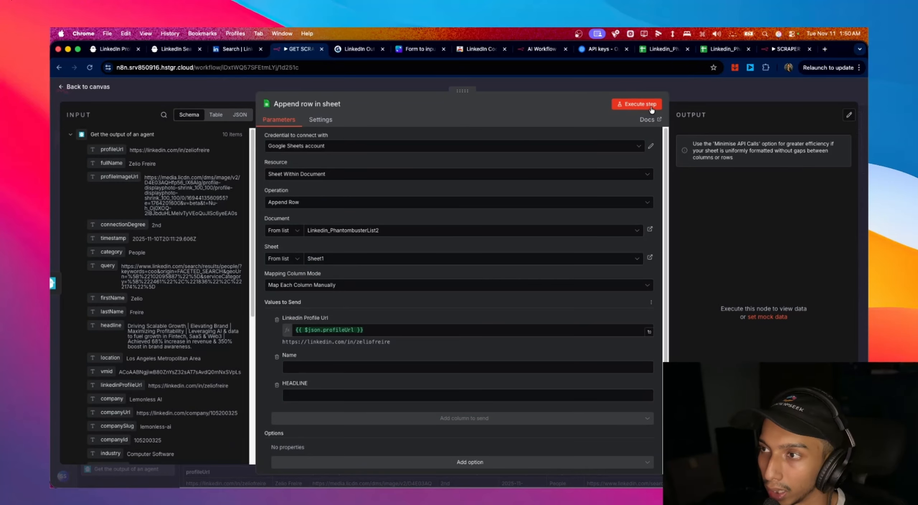
{"action": "left_click", "coordinate": [651, 108]}
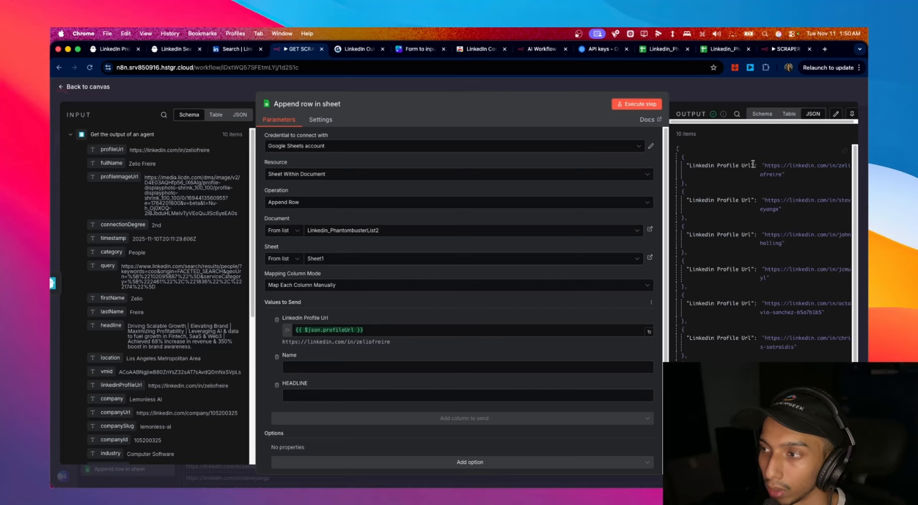
{"action": "left_click", "coordinate": [663, 49]}
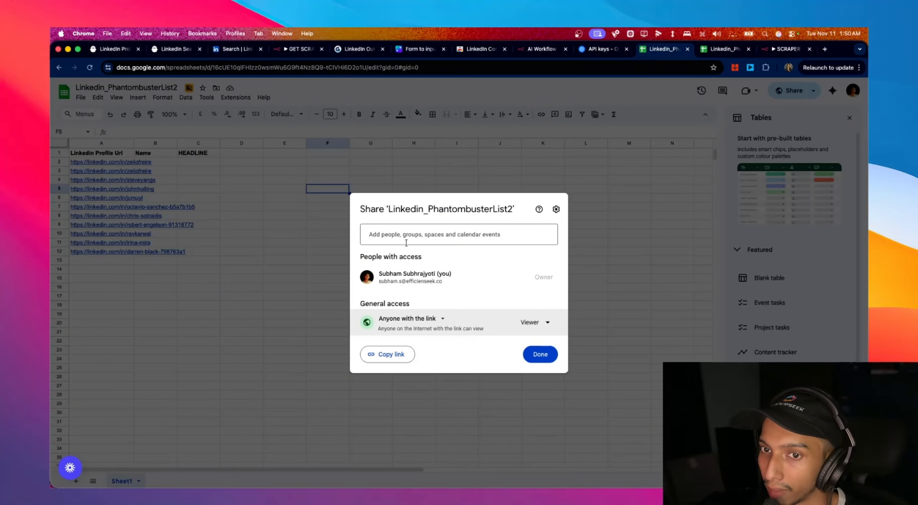
- Close the Share dialog and check the 11 profile URLs in Sheet1
{"action": "left_click", "coordinate": [540, 353]}
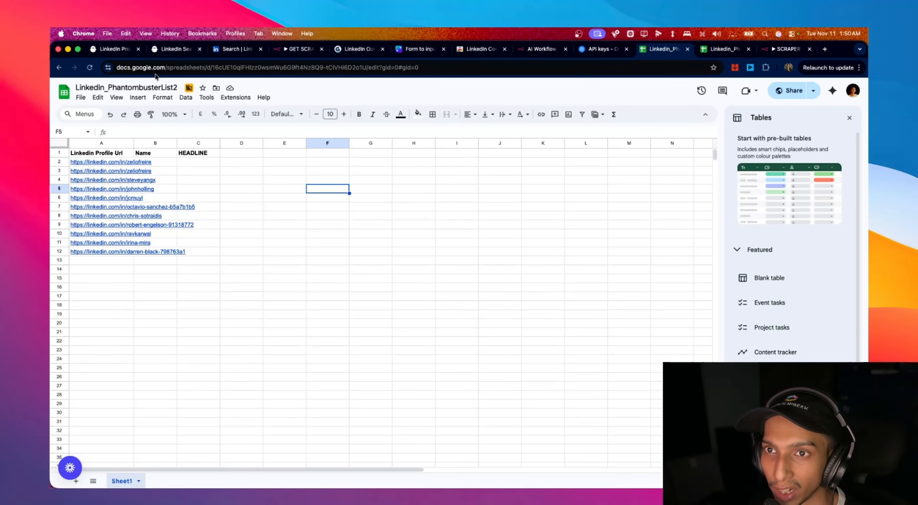
{"action": "left_click", "coordinate": [136, 54]}
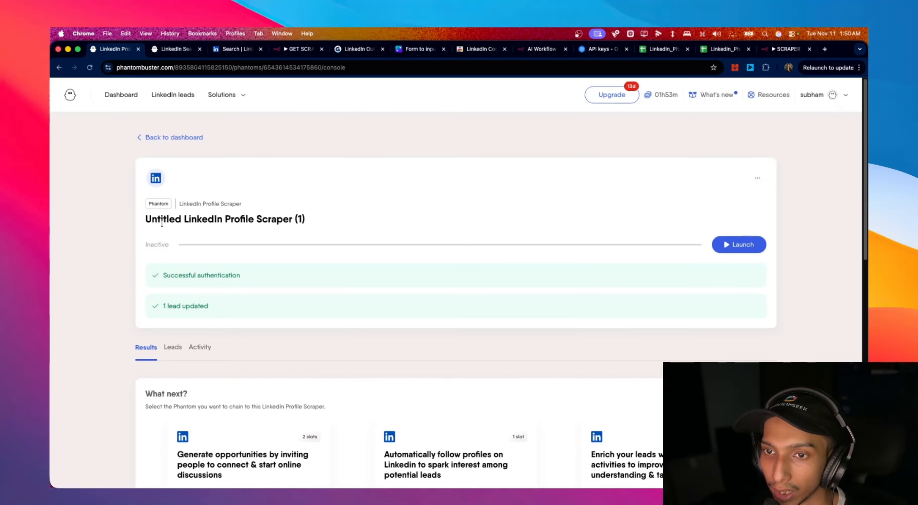
- Look over the profile scraper and Search Export phantoms, then reopen Append row in sheet in n8n
{"action": "left_click_drag", "start_coordinate": [152, 220], "coordinate": [266, 232]}
{"action": "left_click", "coordinate": [286, 223]}
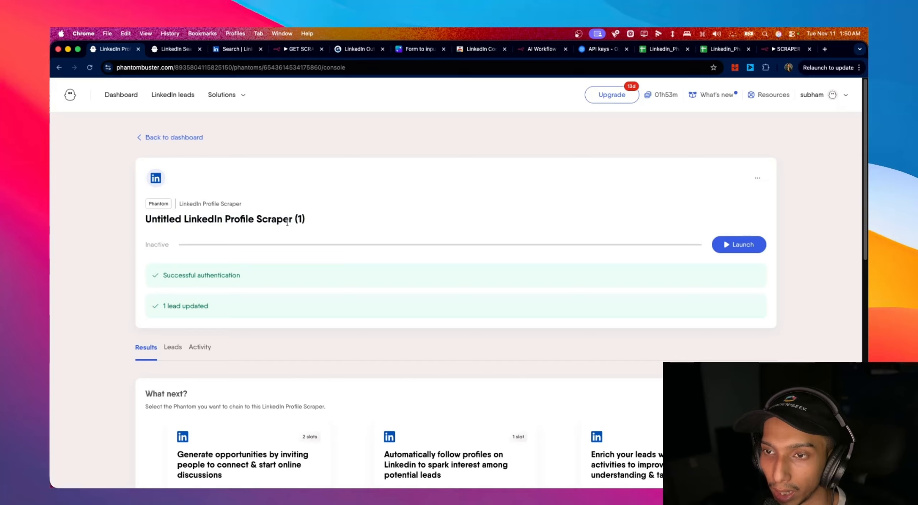
{"action": "left_click", "coordinate": [159, 54]}
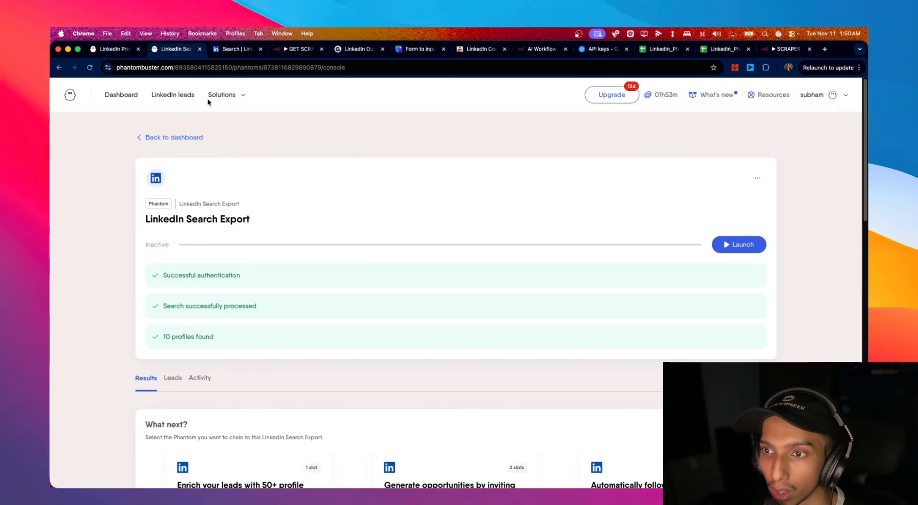
{"action": "left_click", "coordinate": [287, 50]}
{"action": "key", "text": "Escape"}
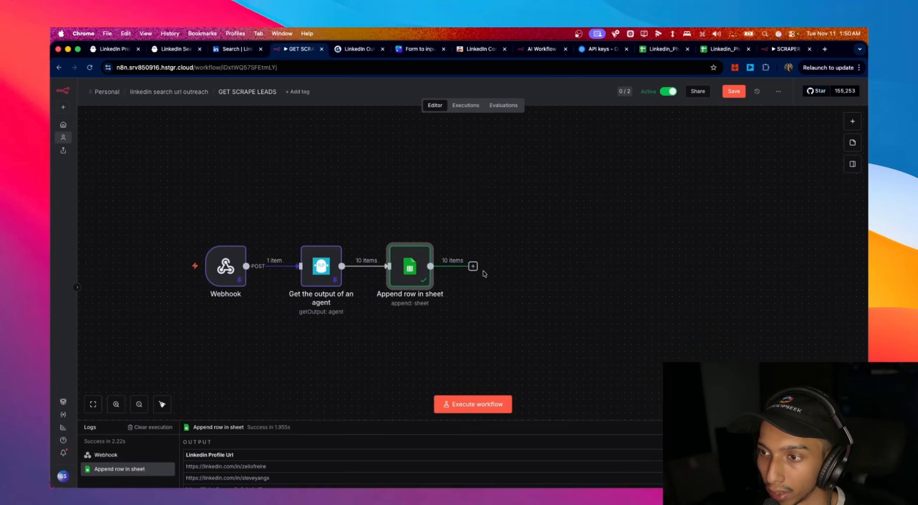
{"action": "double_click", "coordinate": [409, 274]}
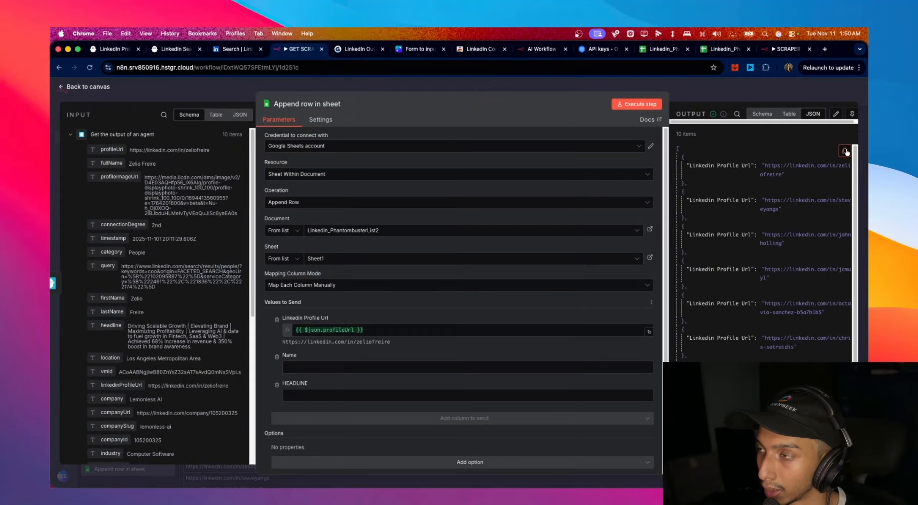
- Add a Phantombuster 'Add an agent to the launch queue' node using Untitled LinkedIn Profile Scraper (1)
{"action": "left_click", "coordinate": [99, 90]}
{"action": "left_click", "coordinate": [473, 266]}
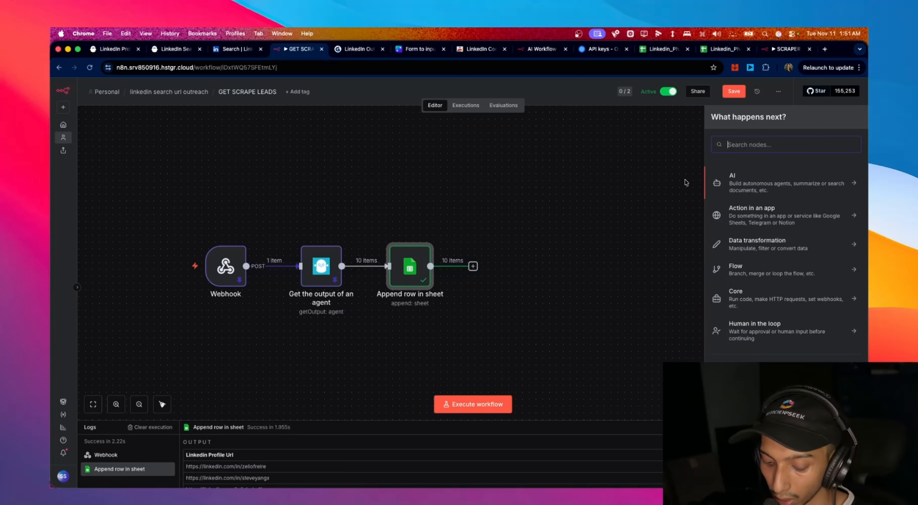
{"action": "type", "text": "ph"}
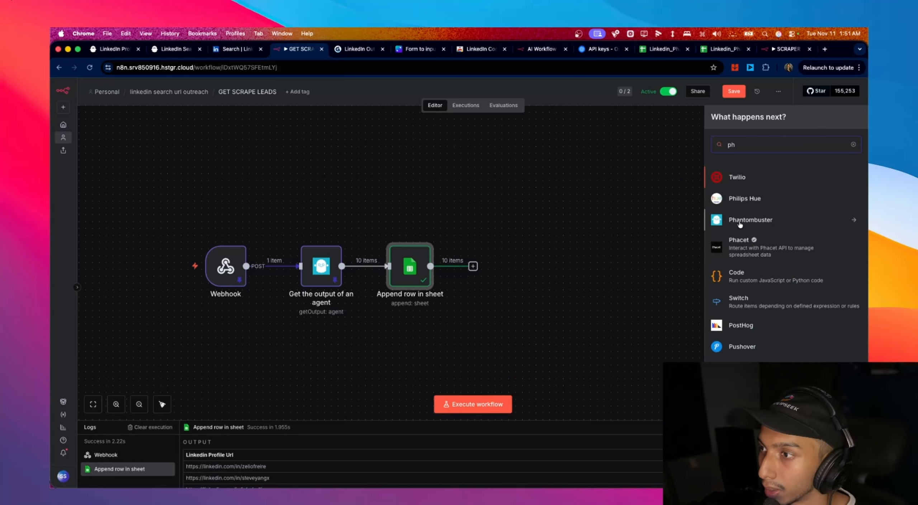
{"action": "left_click", "coordinate": [740, 224]}
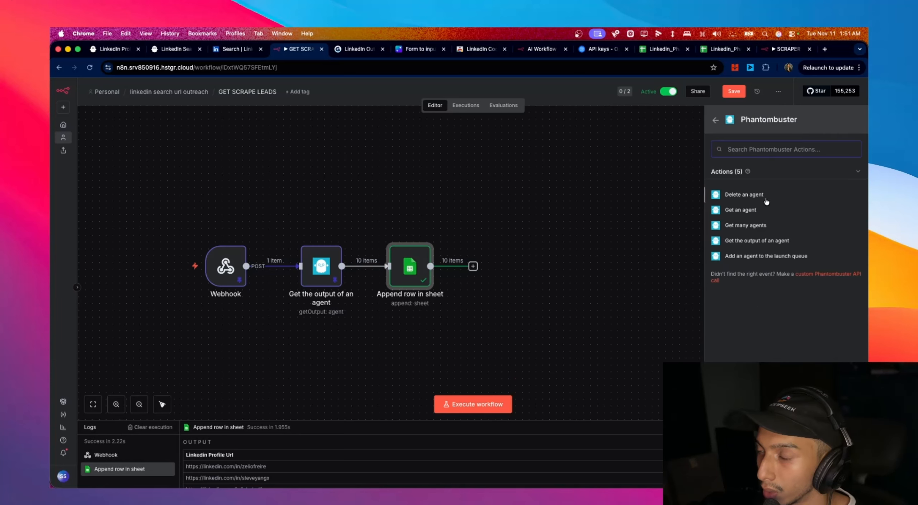
{"action": "left_click", "coordinate": [785, 257]}
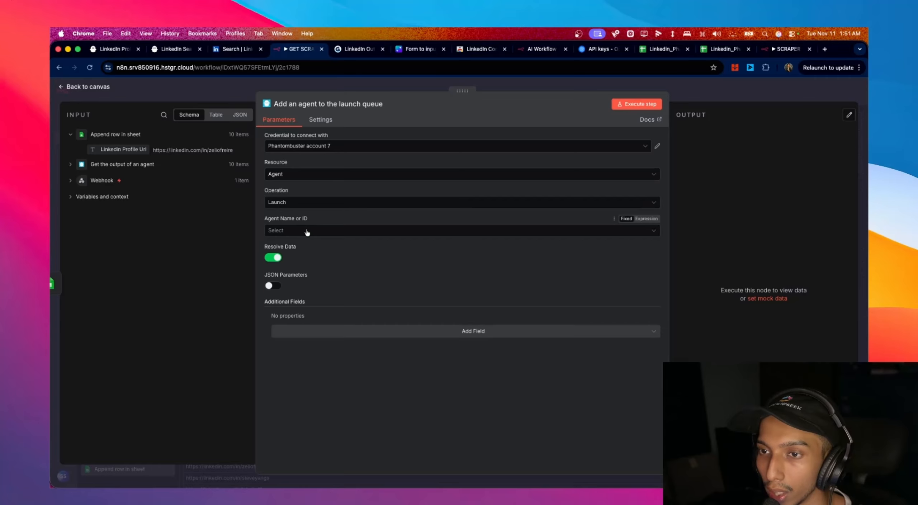
{"action": "left_click", "coordinate": [307, 231]}
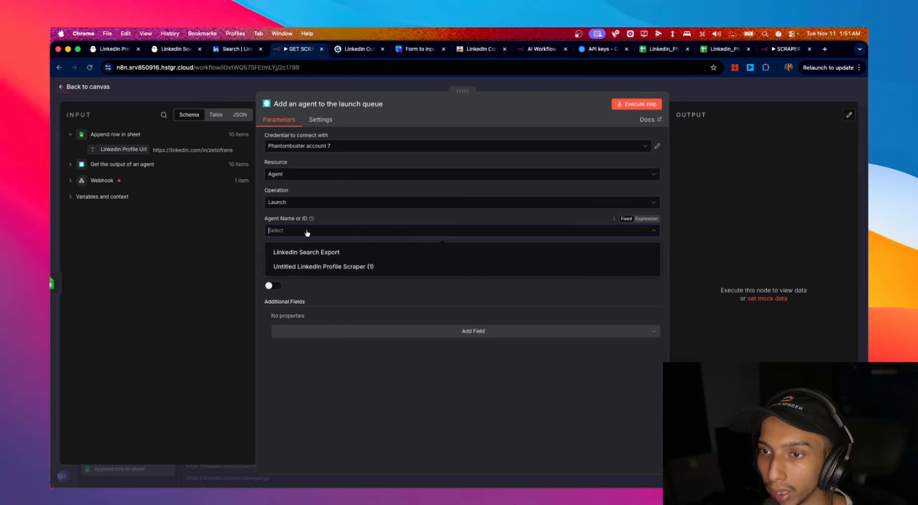
{"action": "left_click", "coordinate": [347, 267]}
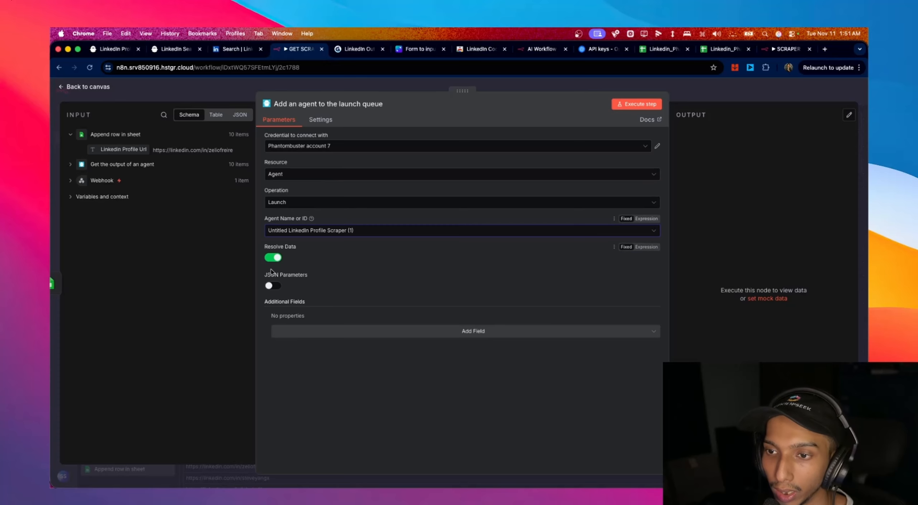
{"action": "left_click", "coordinate": [121, 54]}
- Switch the profile scraper's setup to JSON input and copy the whole configuration
{"action": "left_click", "coordinate": [757, 178]}
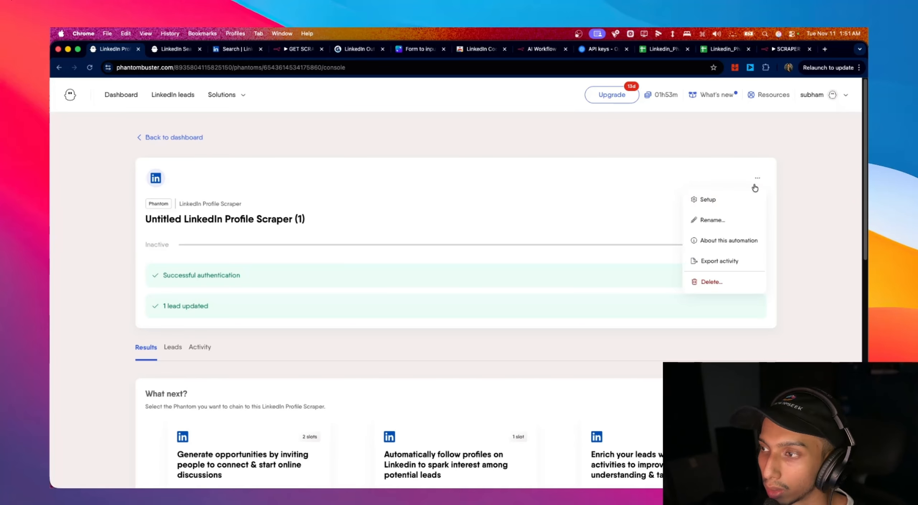
{"action": "left_click", "coordinate": [734, 207]}
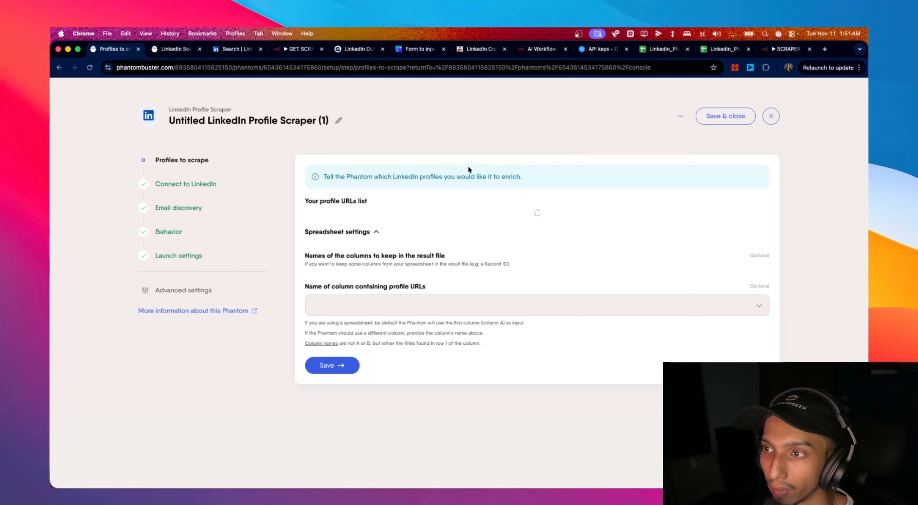
{"action": "left_click", "coordinate": [680, 116]}
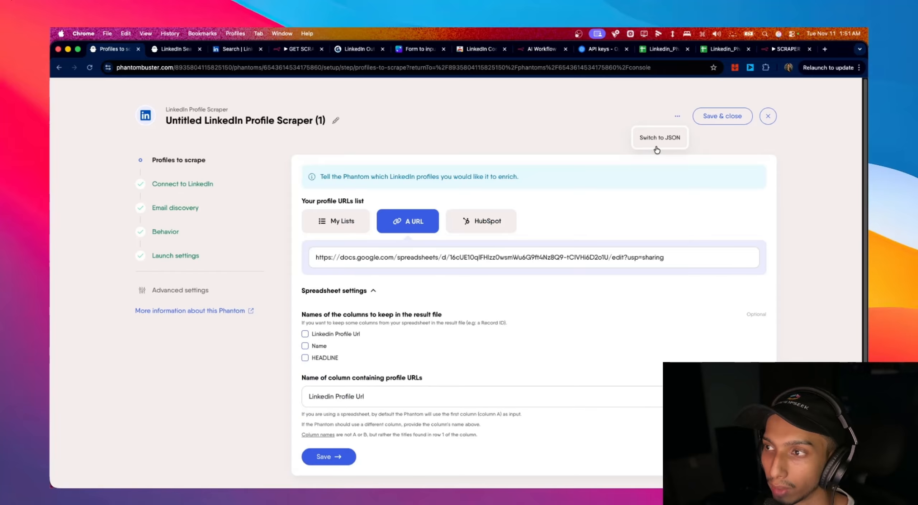
{"action": "left_click", "coordinate": [656, 145]}
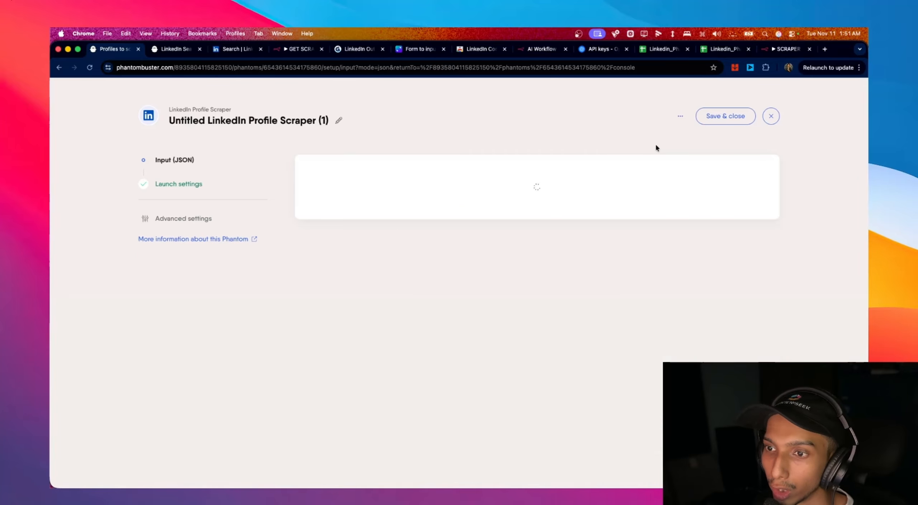
{"action": "left_click_drag", "start_coordinate": [301, 280], "coordinate": [284, 190]}
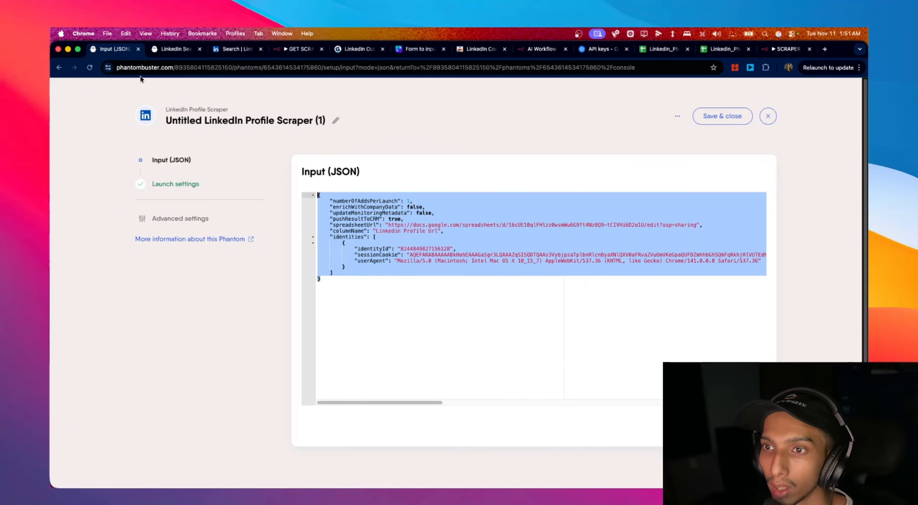
{"action": "left_click", "coordinate": [171, 54]}
{"action": "left_click", "coordinate": [271, 52]}
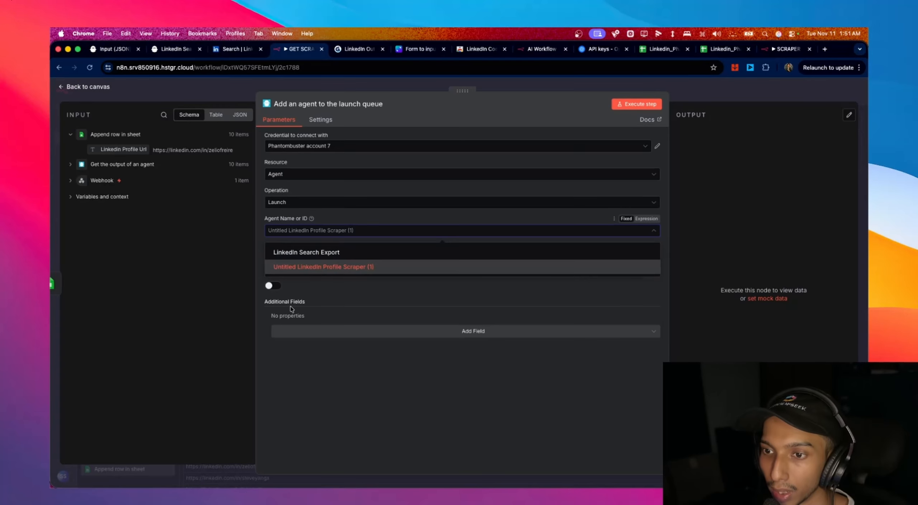
- Paste the configuration into a key-value Arguments field, then clear and remove it
{"action": "left_click", "coordinate": [301, 330]}
{"action": "left_click", "coordinate": [300, 359]}
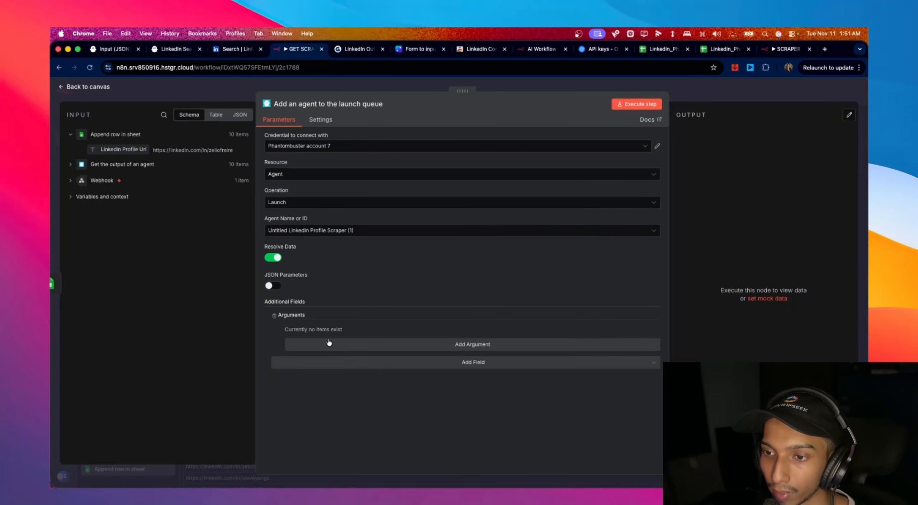
{"action": "left_click", "coordinate": [327, 339]}
{"action": "left_click", "coordinate": [344, 371]}
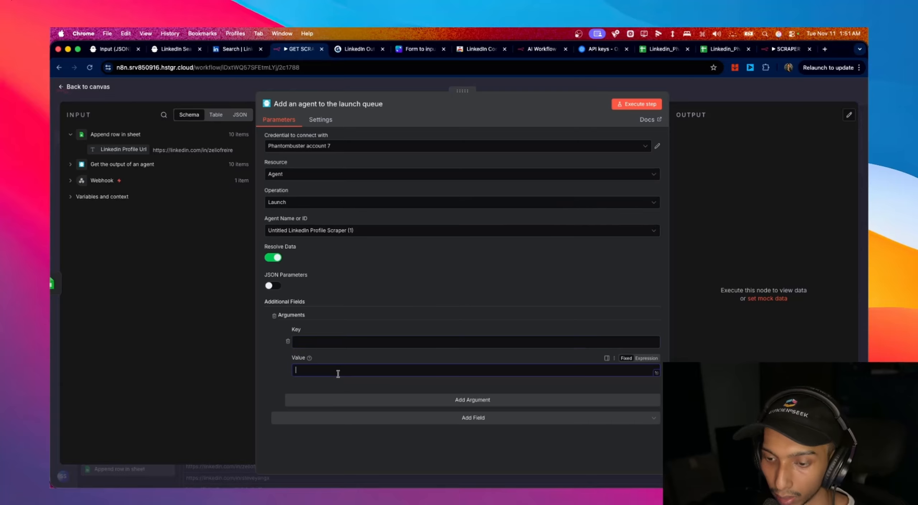
{"action": "key", "text": "super+v"}
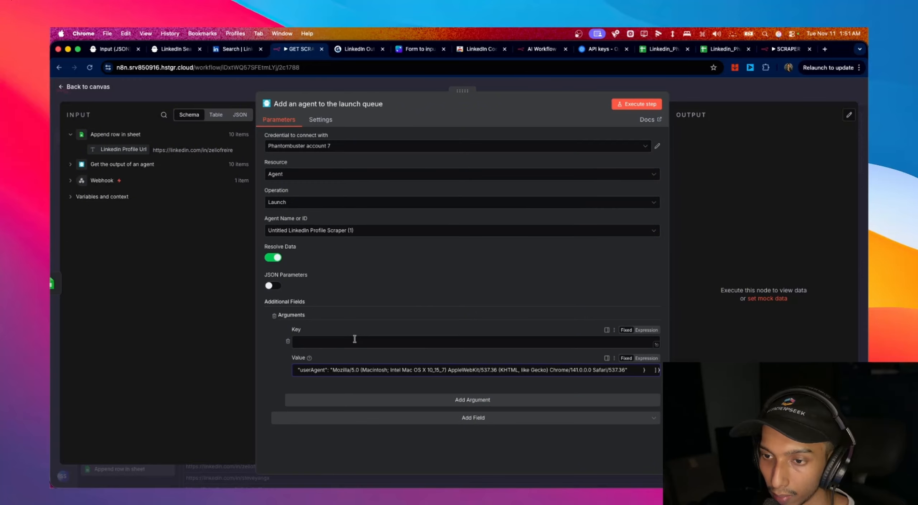
{"action": "key", "text": "super+a"}
{"action": "key", "text": "BackSpace"}
{"action": "left_click", "coordinate": [274, 316]}
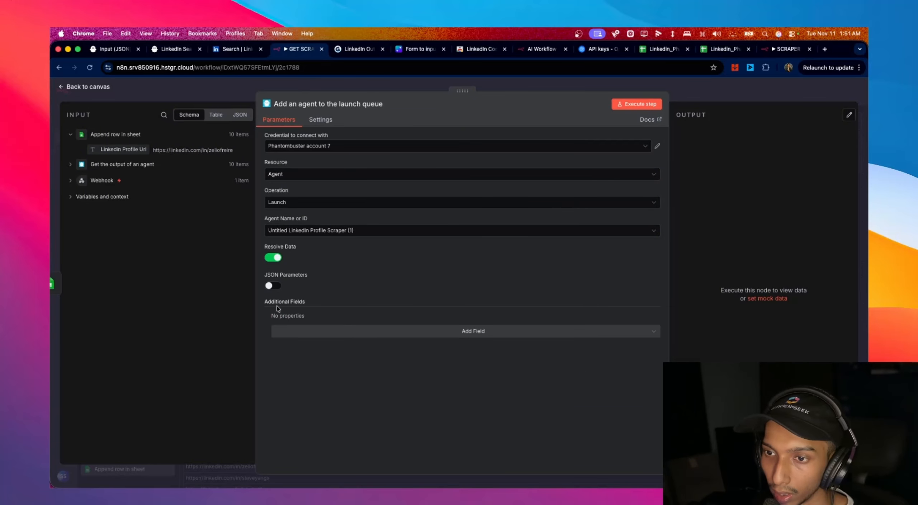
- Turn on JSON parameters and paste the scraper configuration into the JSON arguments field
{"action": "left_click", "coordinate": [273, 286]}
{"action": "left_click", "coordinate": [315, 335]}
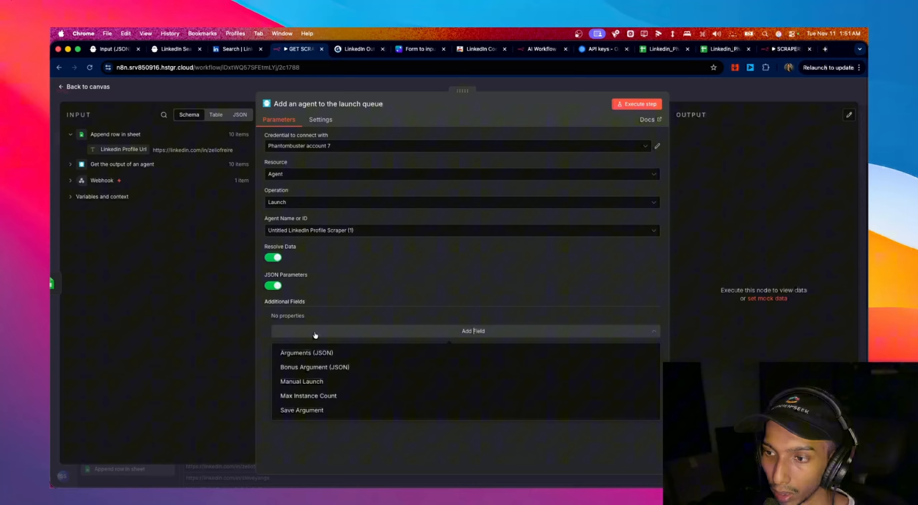
{"action": "left_click", "coordinate": [318, 352]}
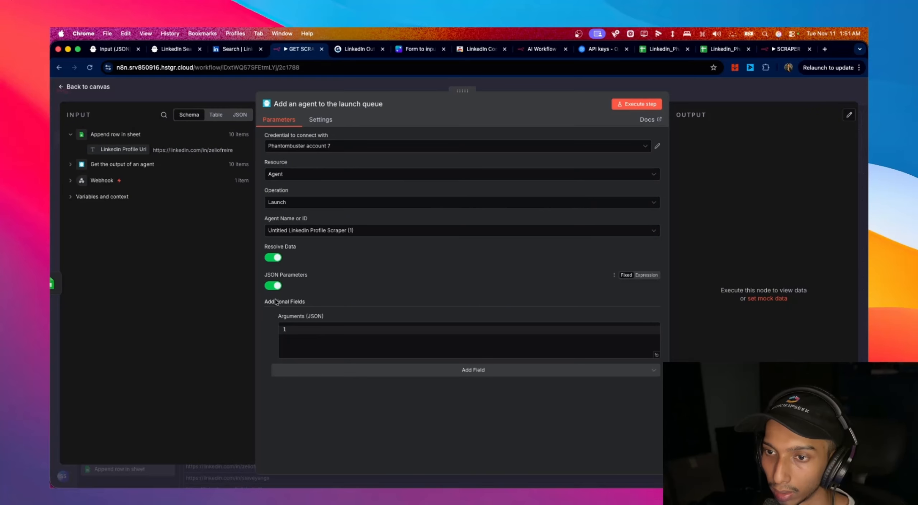
{"action": "left_click", "coordinate": [310, 333]}
{"action": "key", "text": "super+v"}
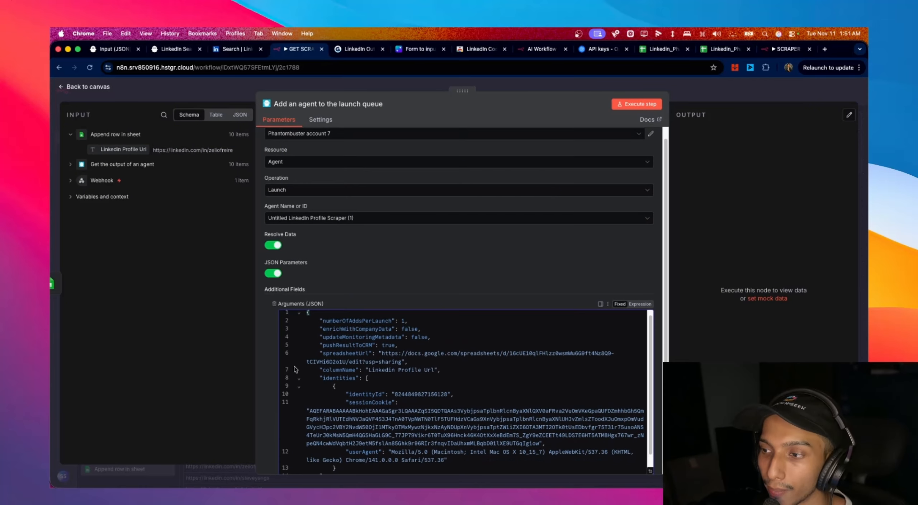
{"action": "scroll", "coordinate": [341, 391], "scroll_direction": "down", "scroll_amount": 4}
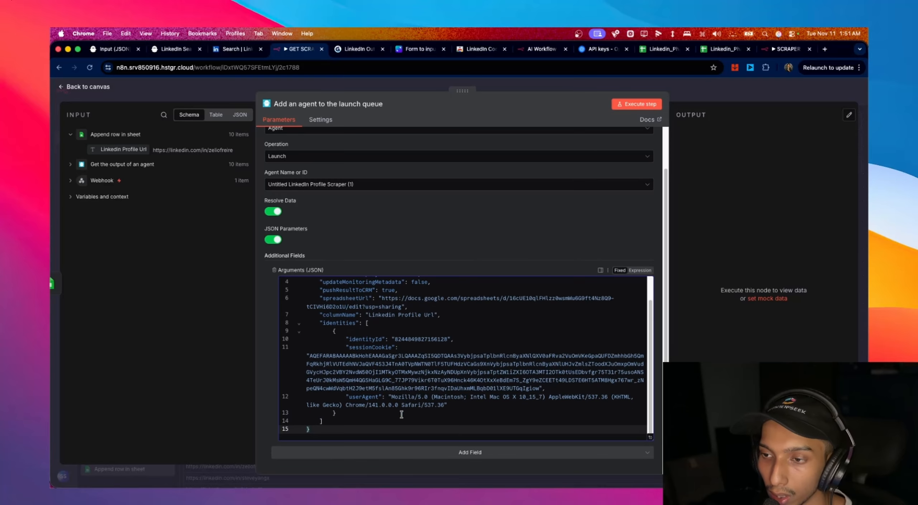
{"action": "scroll", "coordinate": [321, 379], "scroll_direction": "up", "scroll_amount": 3}
{"action": "left_click", "coordinate": [321, 379]}
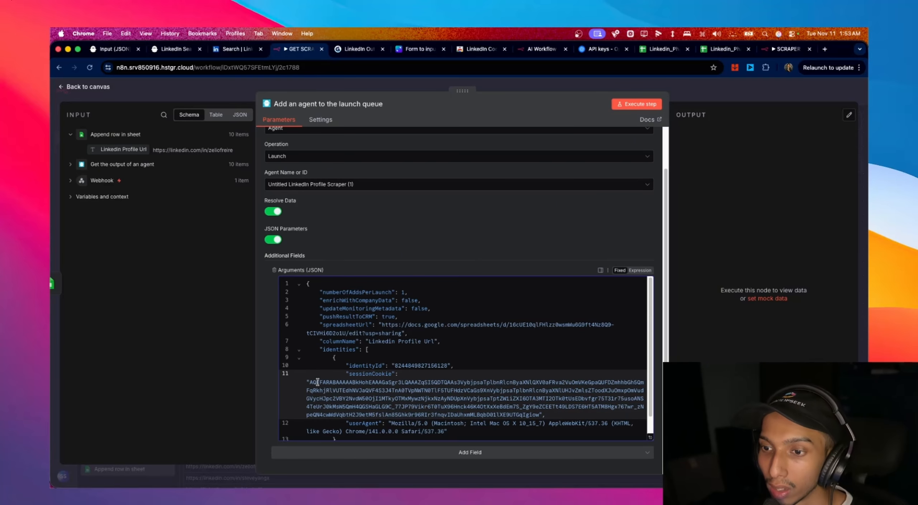
- Select the entire sessionCookie value in the arguments JSON and close the node
{"action": "left_click_drag", "start_coordinate": [309, 383], "coordinate": [448, 400]}
{"action": "left_click_drag", "start_coordinate": [534, 414], "coordinate": [538, 415]}
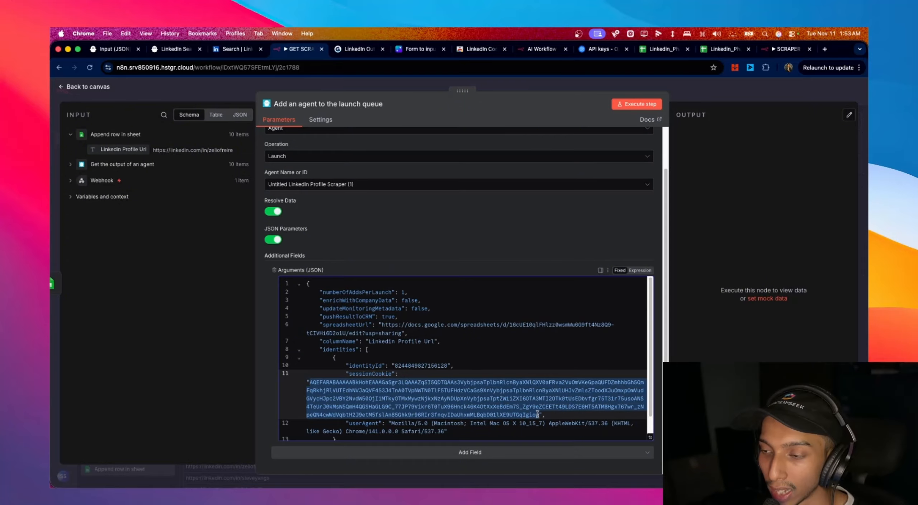
{"action": "scroll", "coordinate": [589, 406], "scroll_direction": "down", "scroll_amount": 2}
{"action": "scroll", "coordinate": [589, 405], "scroll_direction": "up", "scroll_amount": 2}
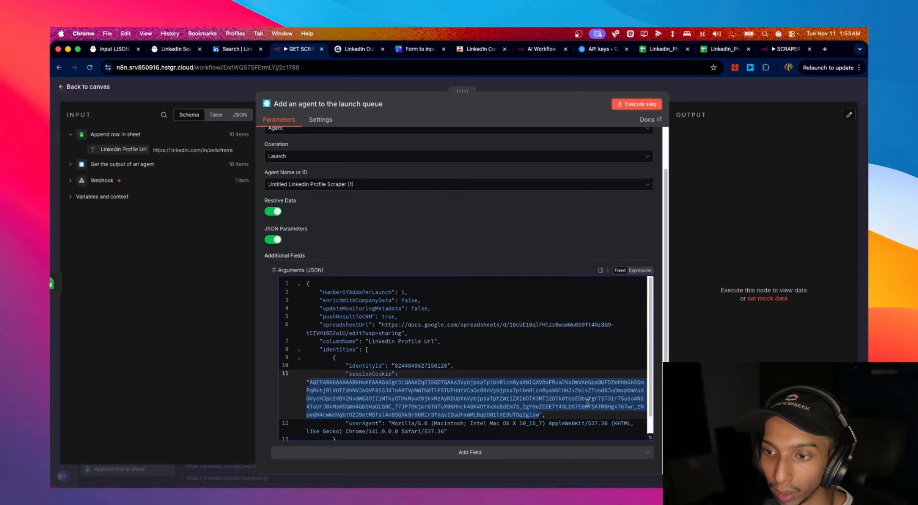
{"action": "left_click", "coordinate": [454, 409]}
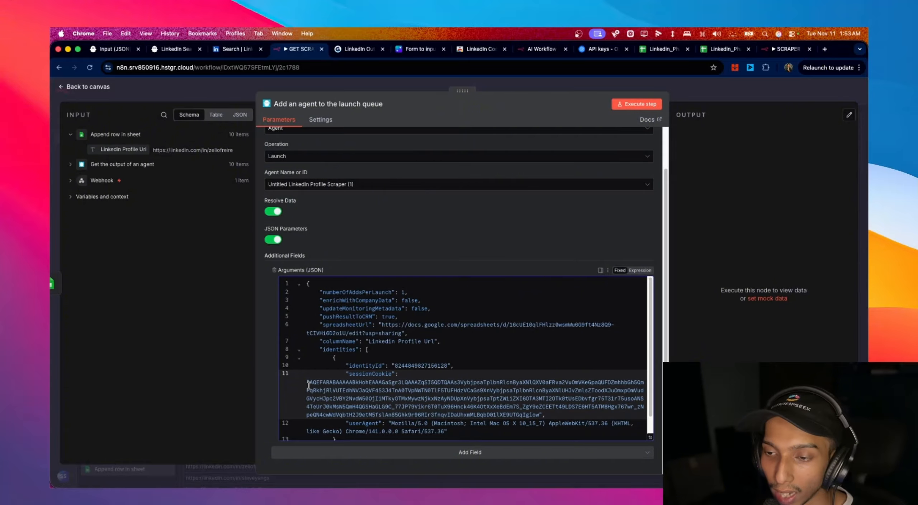
{"action": "left_click_drag", "start_coordinate": [310, 384], "coordinate": [534, 417]}
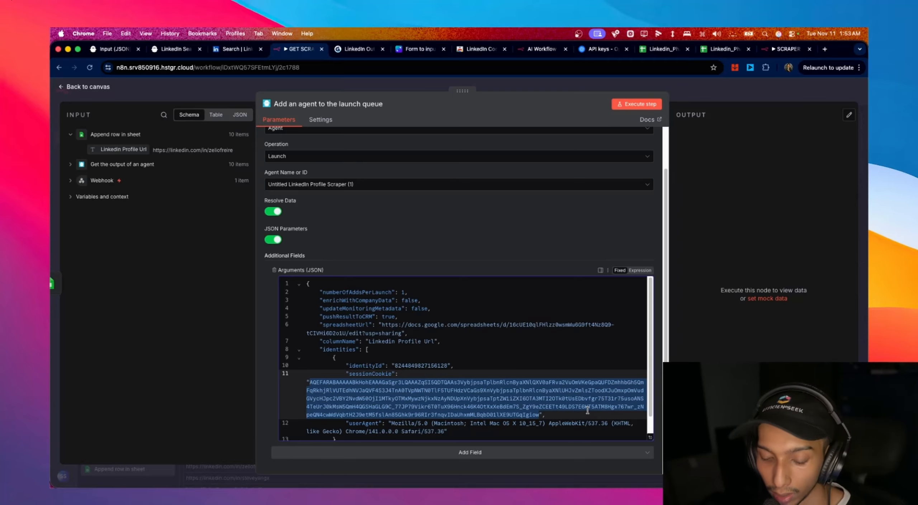
{"action": "left_click", "coordinate": [72, 88]}
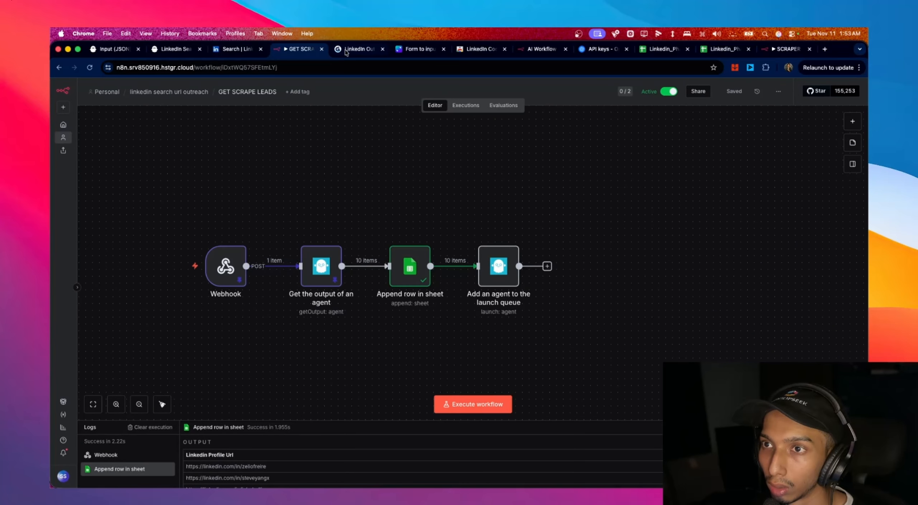
- Open n8n in a new tab, show the Data tables list with session_key, and open the create-item menu
{"action": "left_click", "coordinate": [824, 50]}
{"action": "type", "text": "n8n"}
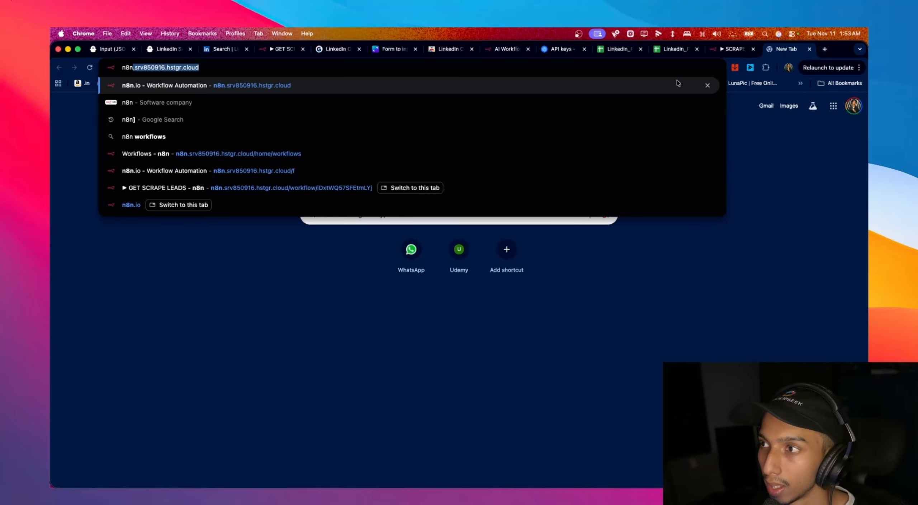
{"action": "key", "text": "Return"}
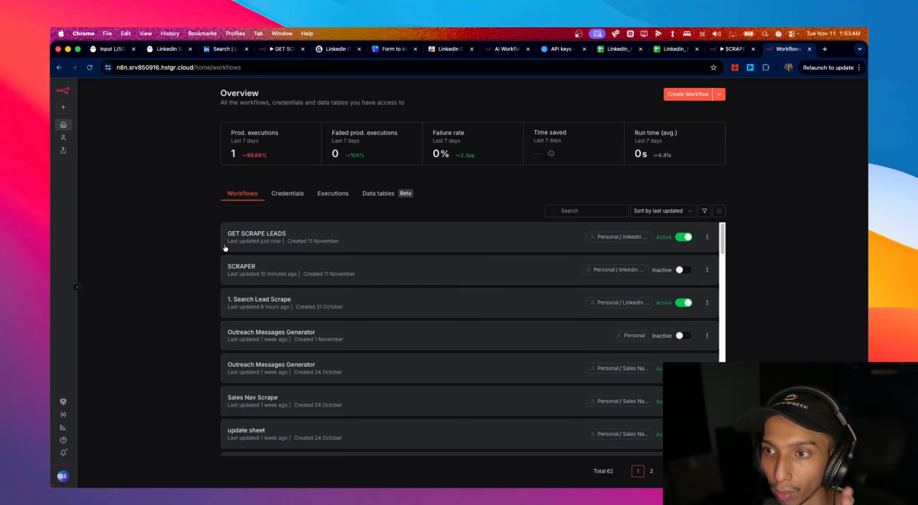
{"action": "left_click", "coordinate": [392, 203]}
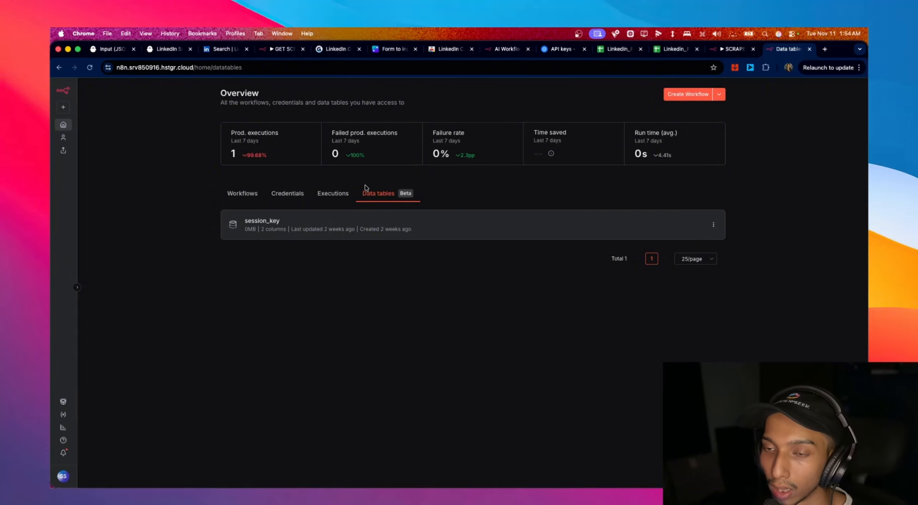
{"action": "left_click", "coordinate": [246, 197]}
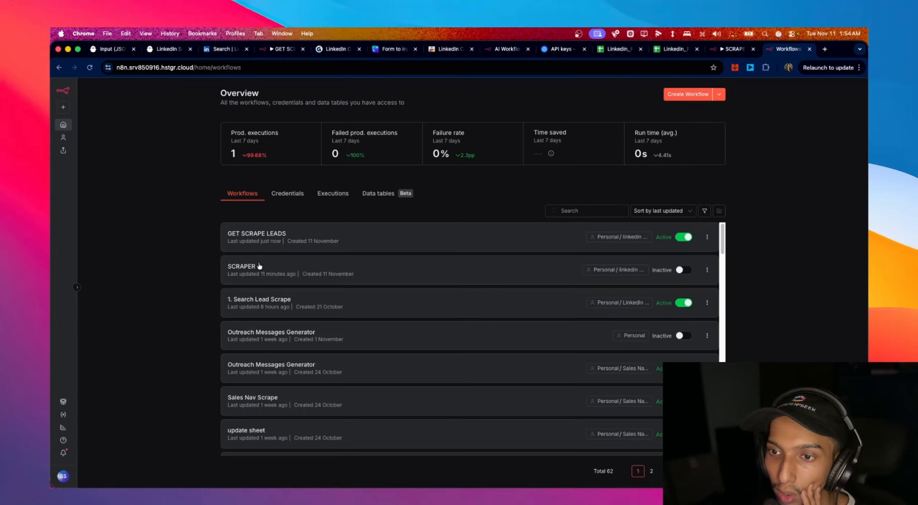
{"action": "left_click", "coordinate": [378, 194]}
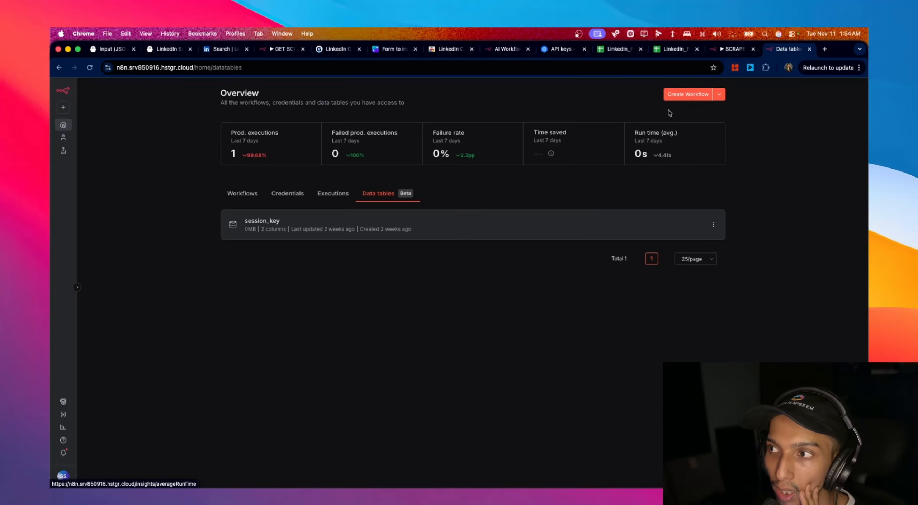
{"action": "left_click", "coordinate": [720, 95]}
- Create a new data table named sessioncookie
{"action": "left_click", "coordinate": [706, 129]}
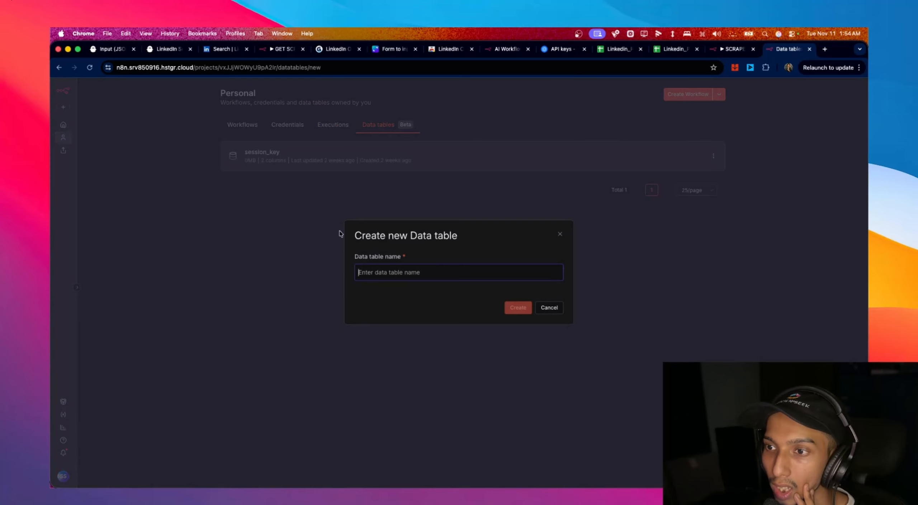
{"action": "type", "text": "sessionco"}
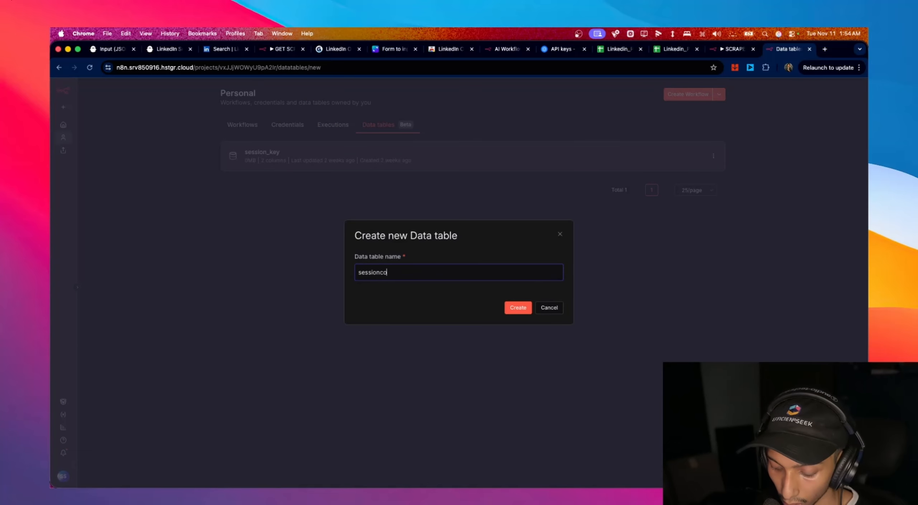
{"action": "type", "text": "okie"}
{"action": "left_click", "coordinate": [518, 307]}
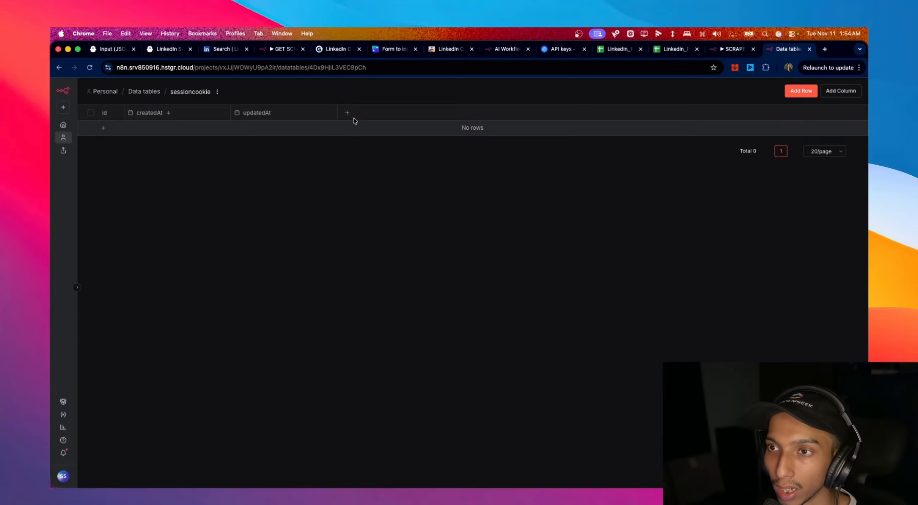
- Add a text column called sessioncookie to the table
{"action": "left_click", "coordinate": [348, 114]}
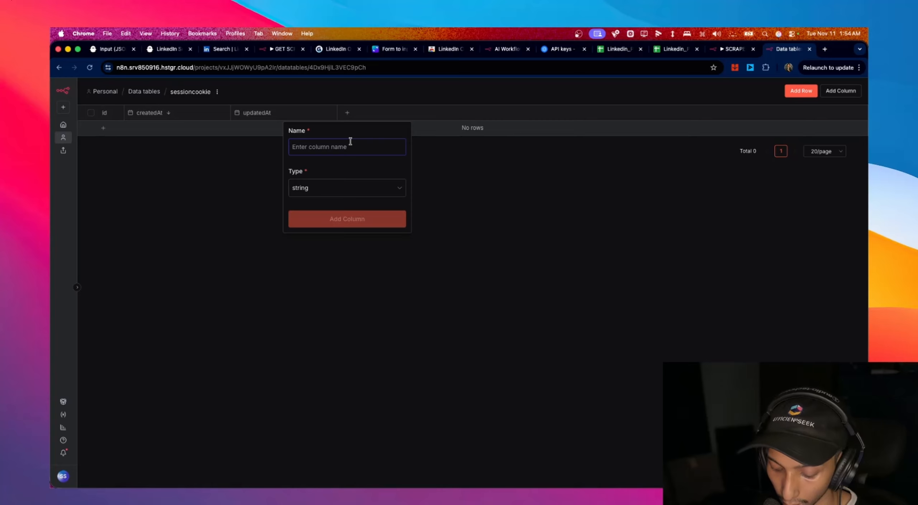
{"action": "type", "text": "session"}
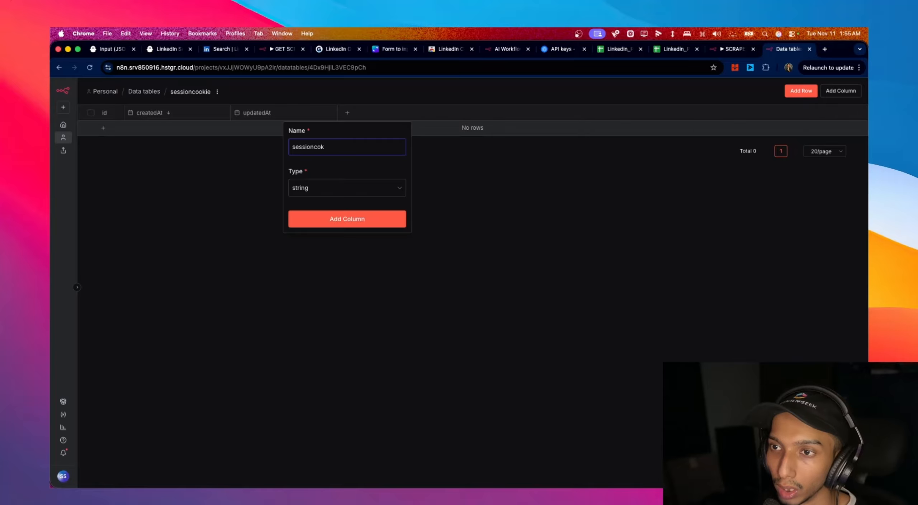
{"action": "type", "text": "cook"}
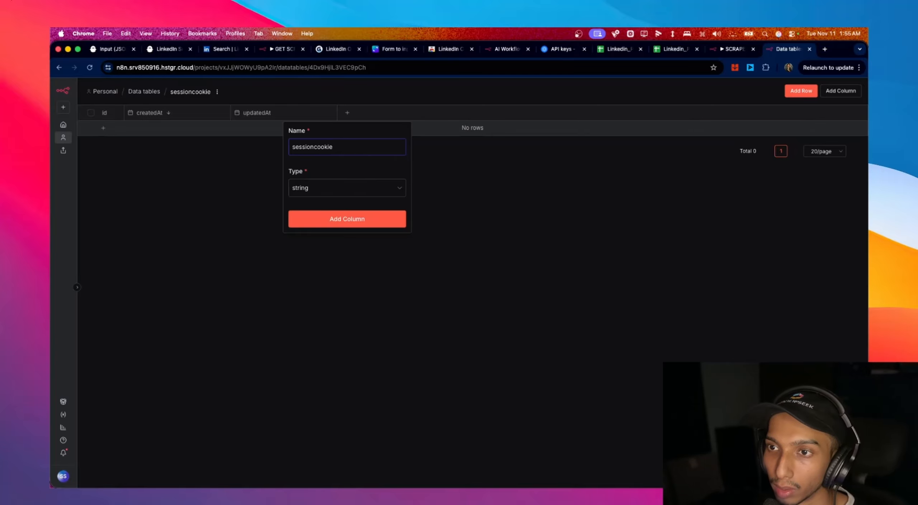
{"action": "type", "text": "ie"}
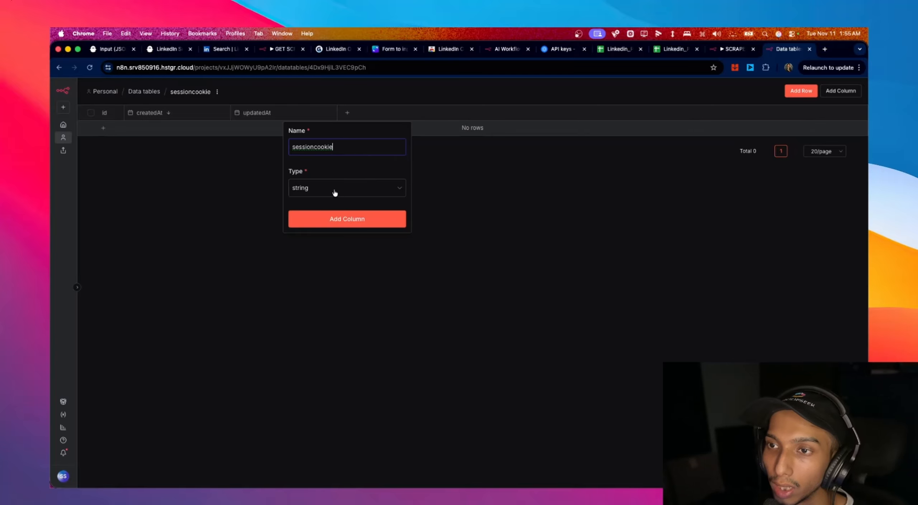
{"action": "left_click", "coordinate": [366, 224]}
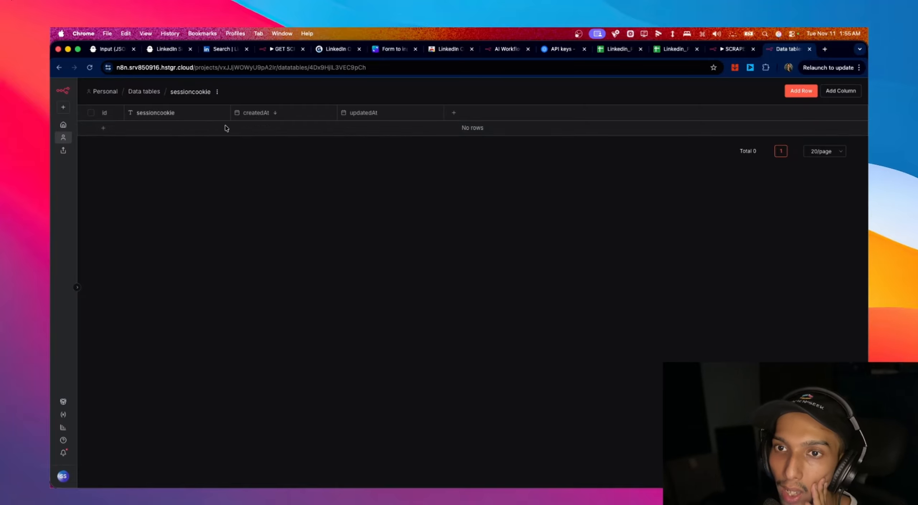
- Add a first row whose sessioncookie cell holds abc
{"action": "left_click", "coordinate": [103, 128]}
{"action": "left_click", "coordinate": [113, 195]}
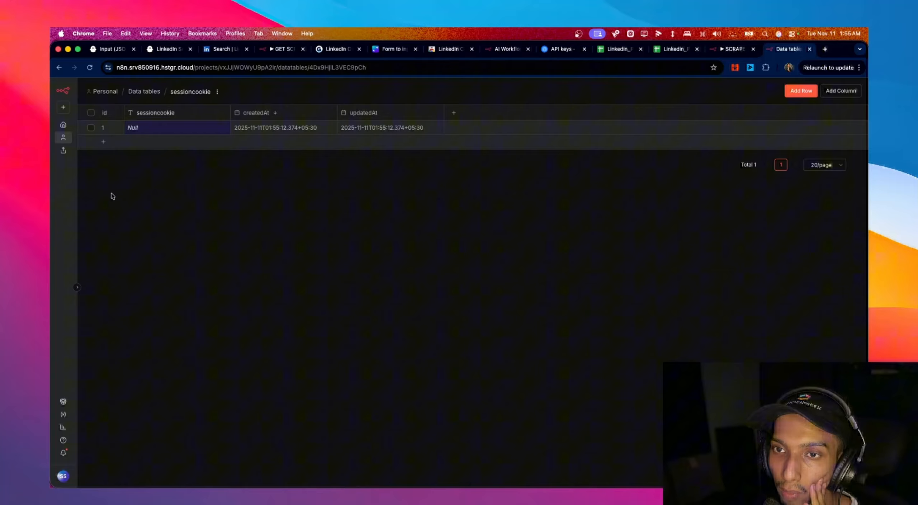
{"action": "double_click", "coordinate": [146, 133]}
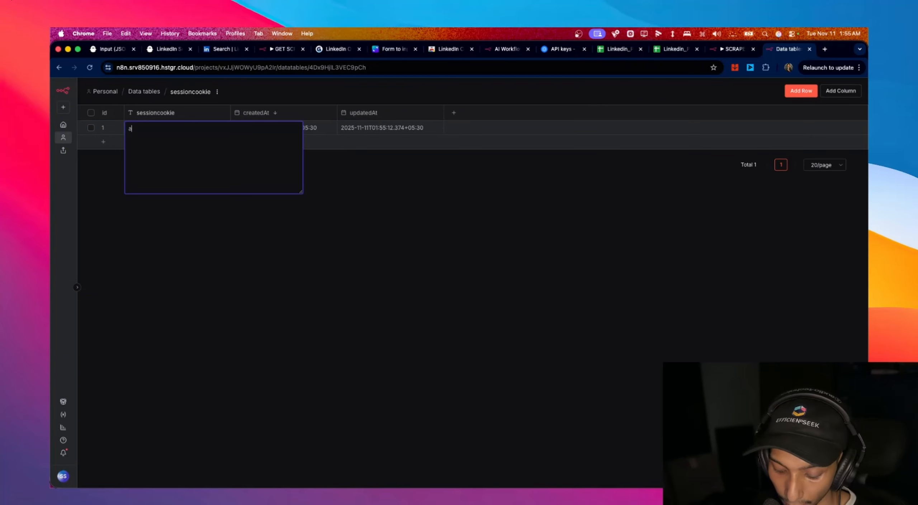
{"action": "left_click", "coordinate": [154, 251]}
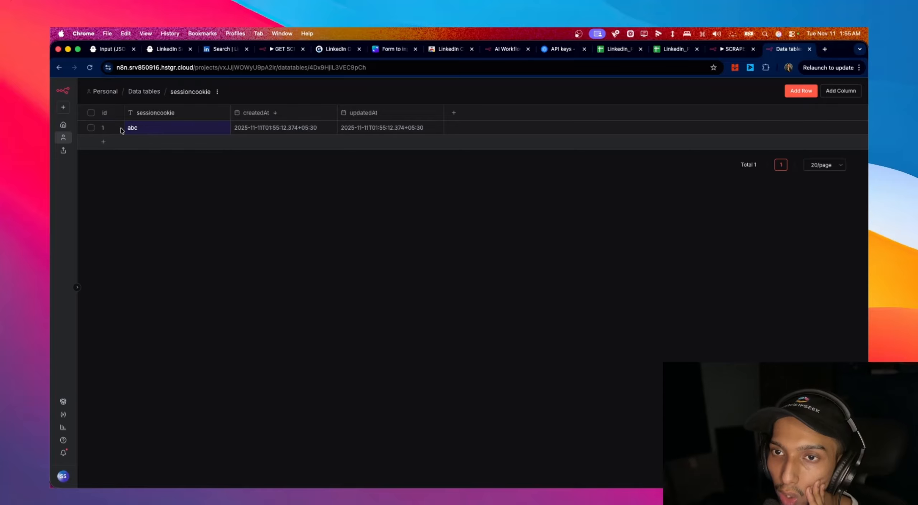
{"action": "double_click", "coordinate": [147, 130]}
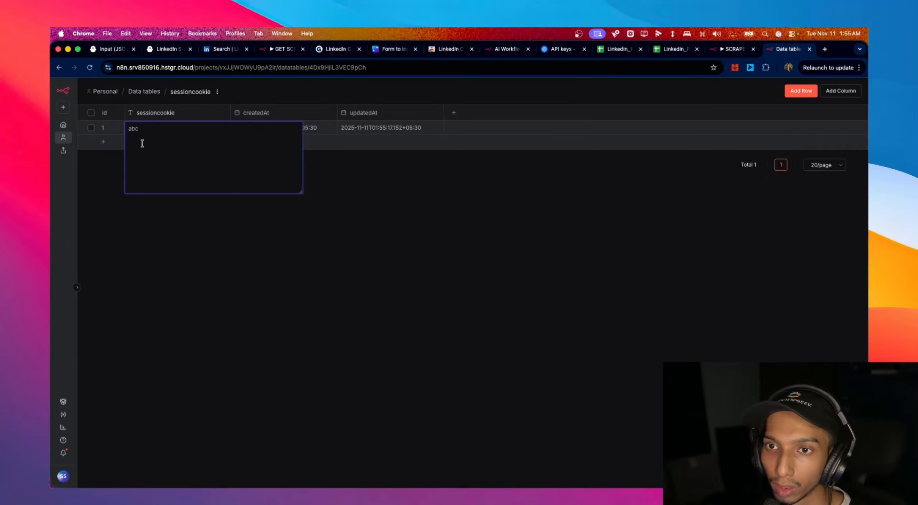
{"action": "left_click", "coordinate": [194, 242]}
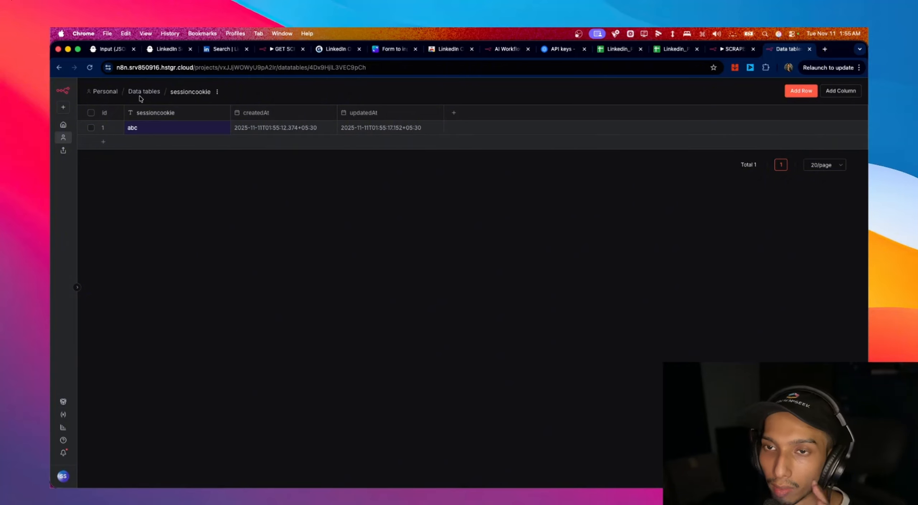
- Open the SCRAPER workflow in the linkedin search url outreach folder
{"action": "left_click", "coordinate": [116, 94]}
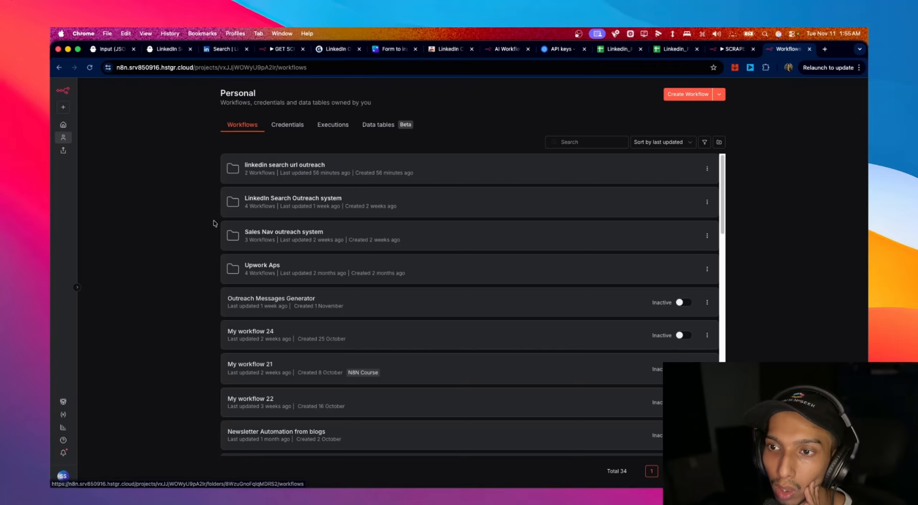
{"action": "left_click", "coordinate": [302, 170]}
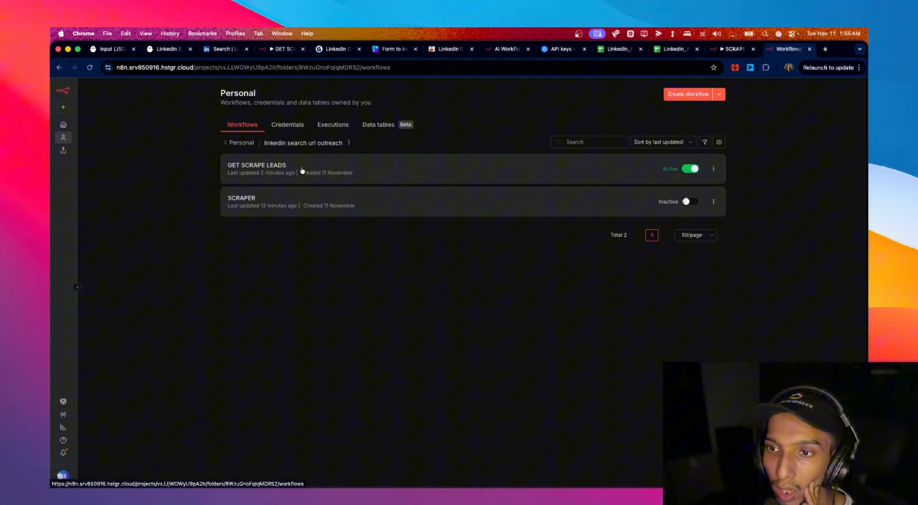
{"action": "left_click", "coordinate": [286, 200]}
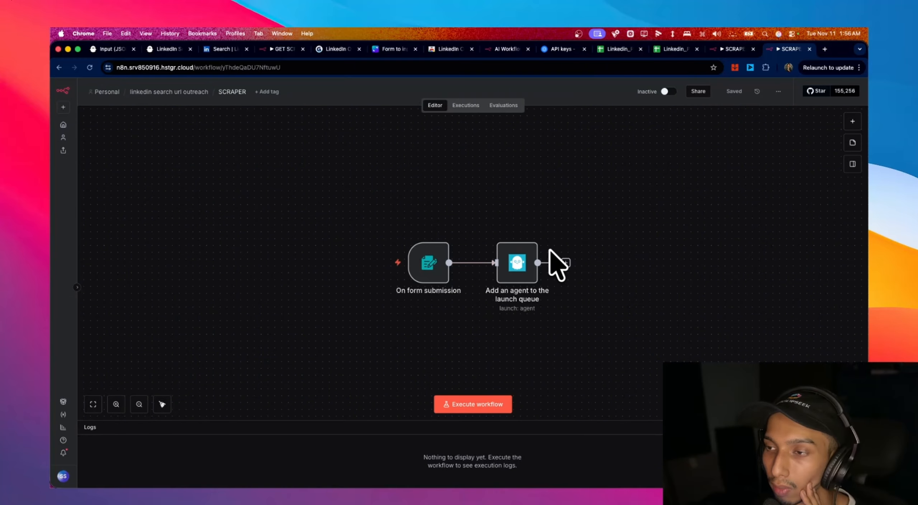
- Add a Data table Update row(s) step after the agent node
{"action": "left_click", "coordinate": [565, 263]}
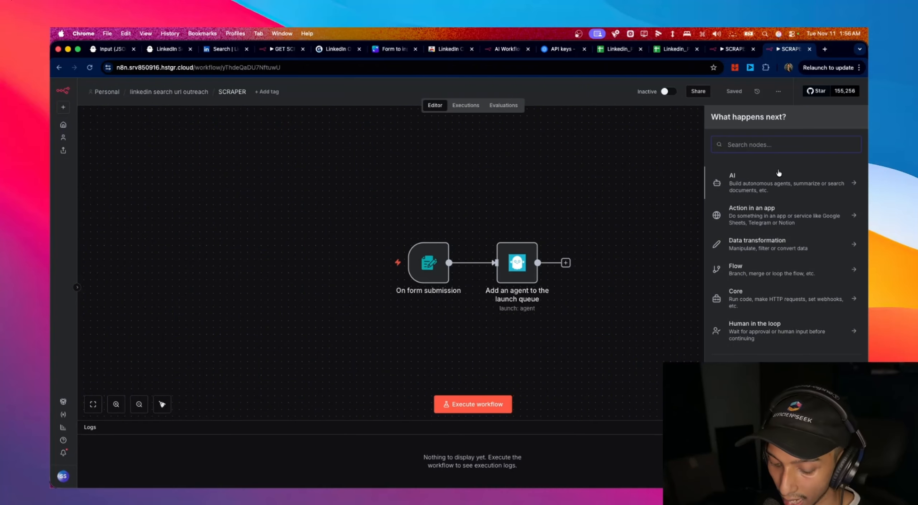
{"action": "type", "text": "data"}
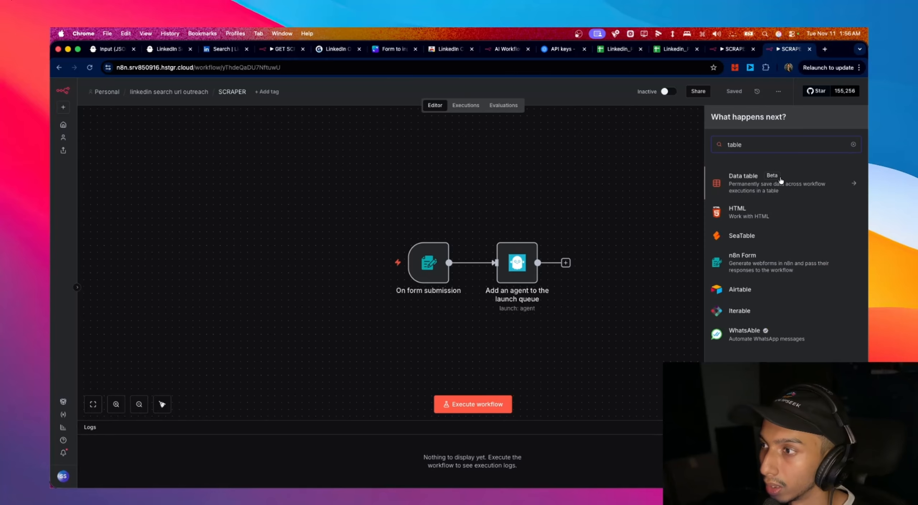
{"action": "left_click", "coordinate": [781, 183]}
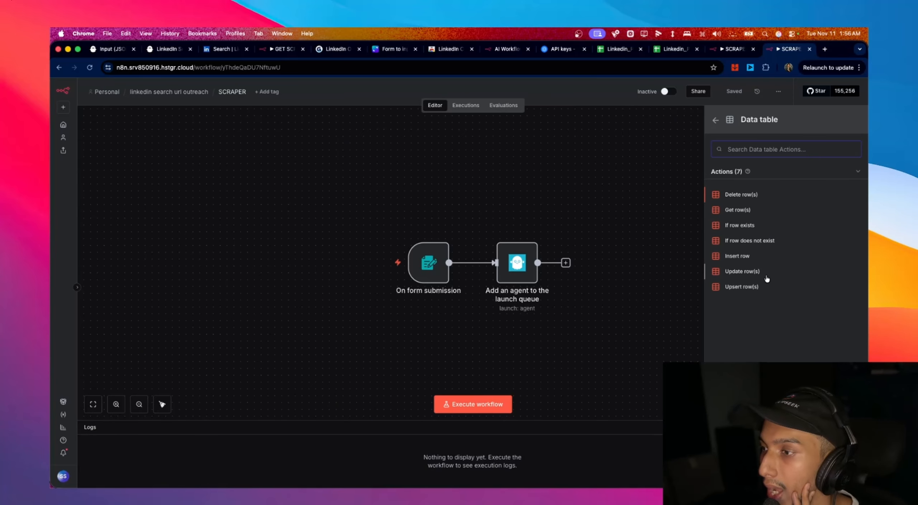
{"action": "left_click", "coordinate": [742, 271]}
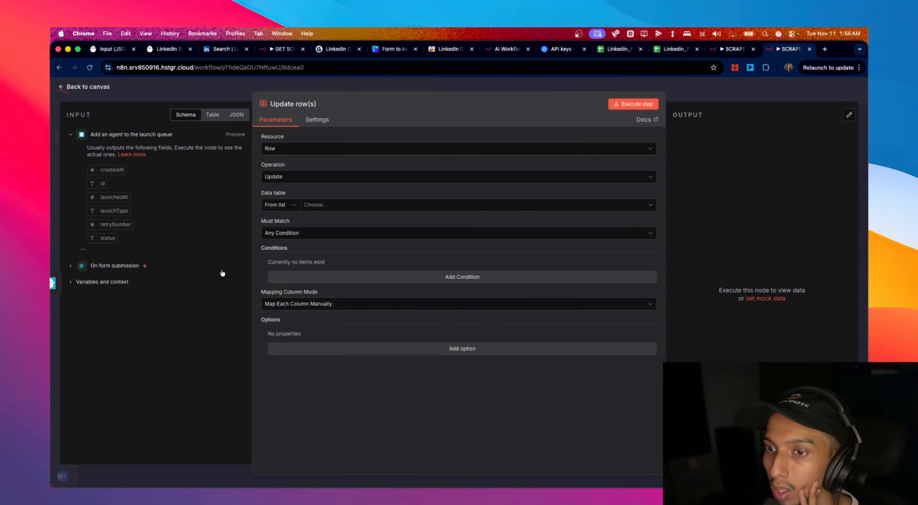
- Target the sessioncookie table, updating the row where id equals 1
{"action": "left_click", "coordinate": [312, 207]}
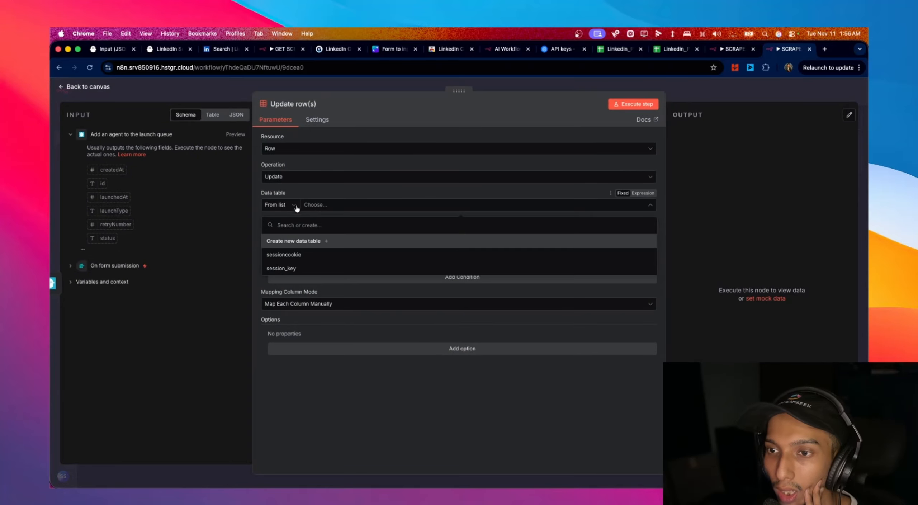
{"action": "left_click", "coordinate": [305, 256]}
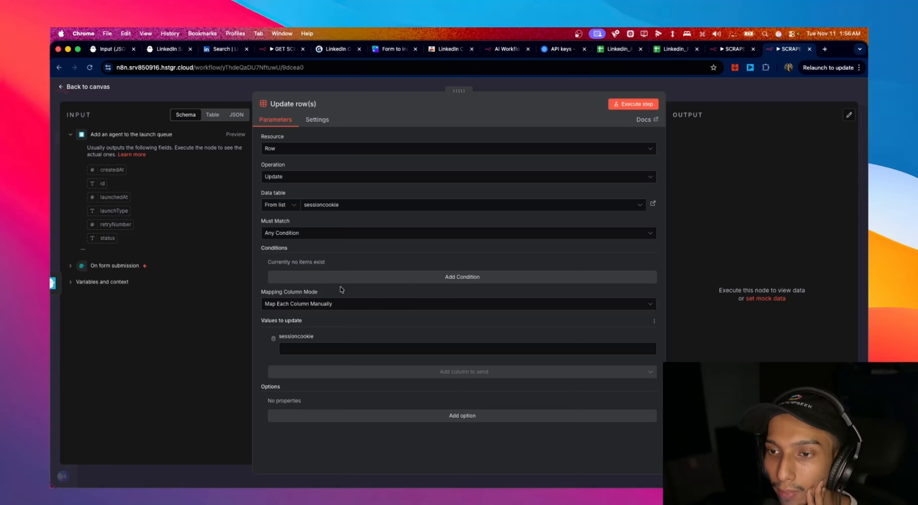
{"action": "left_click", "coordinate": [347, 280]}
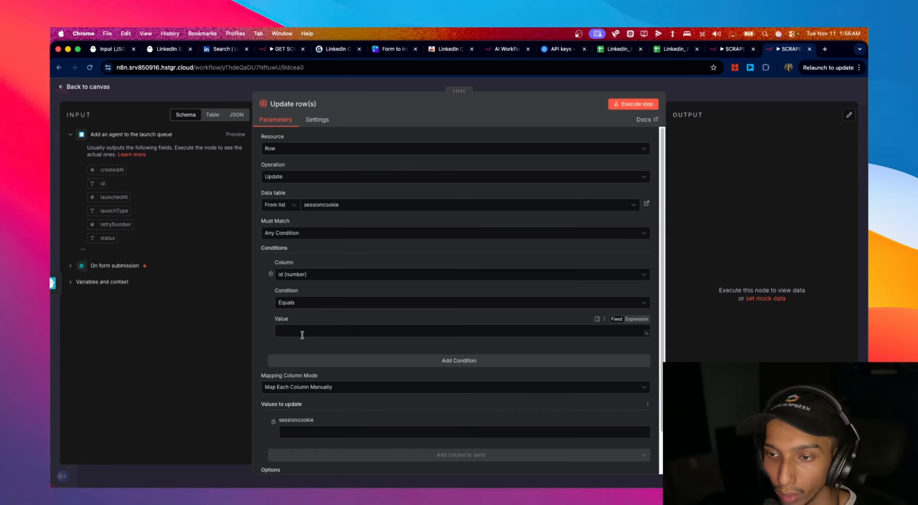
{"action": "scroll", "coordinate": [389, 402], "scroll_direction": "down", "scroll_amount": 2}
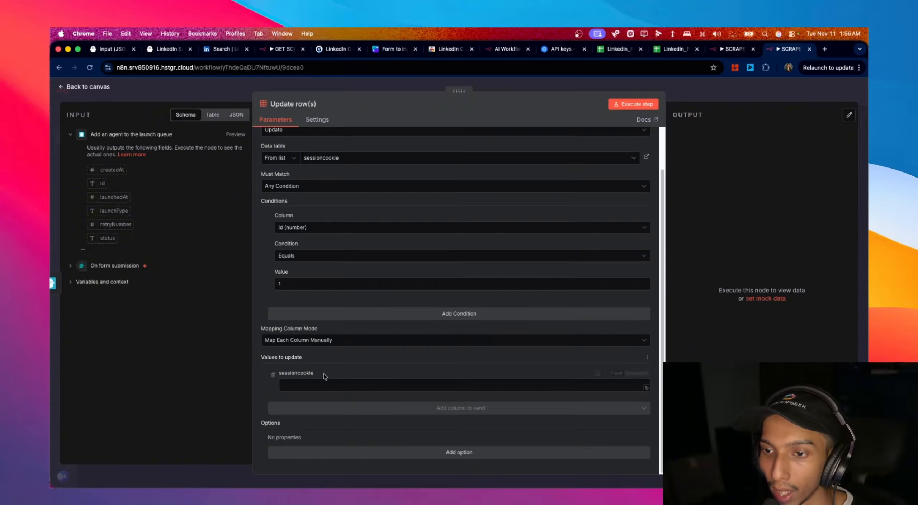
{"action": "left_click", "coordinate": [321, 386]}
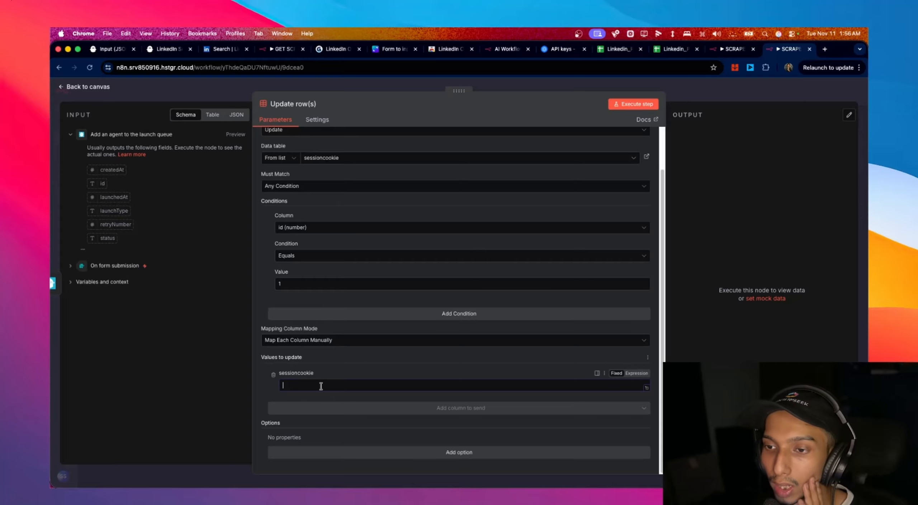
{"action": "left_click", "coordinate": [65, 91]}
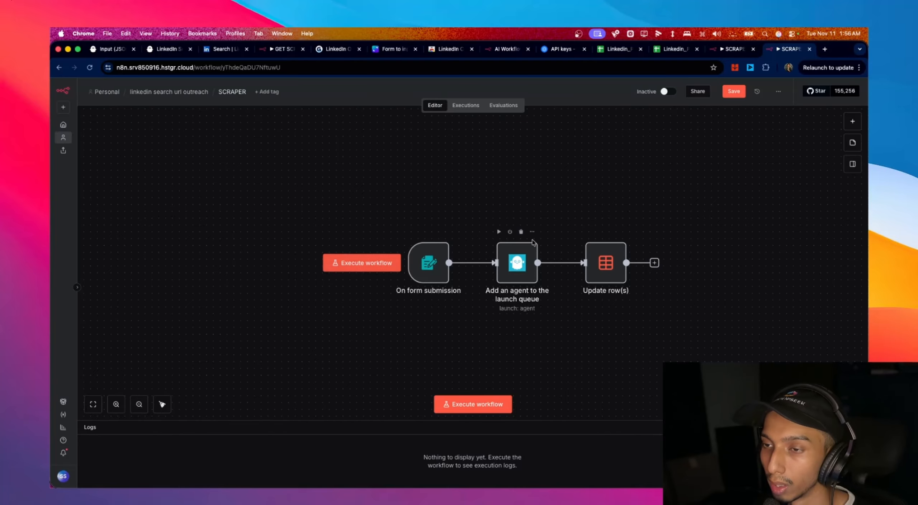
- Review the recorded form submission data in the workflow's past executions
{"action": "left_click", "coordinate": [466, 105]}
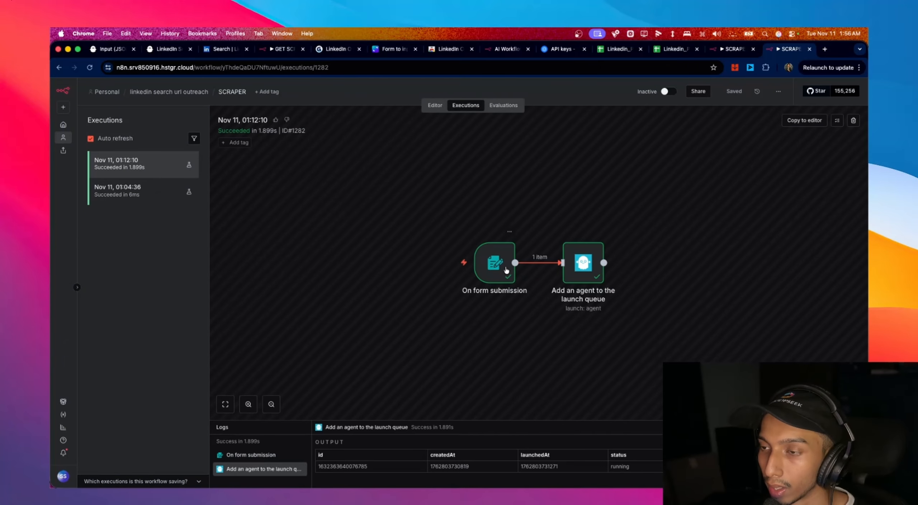
{"action": "double_click", "coordinate": [496, 262]}
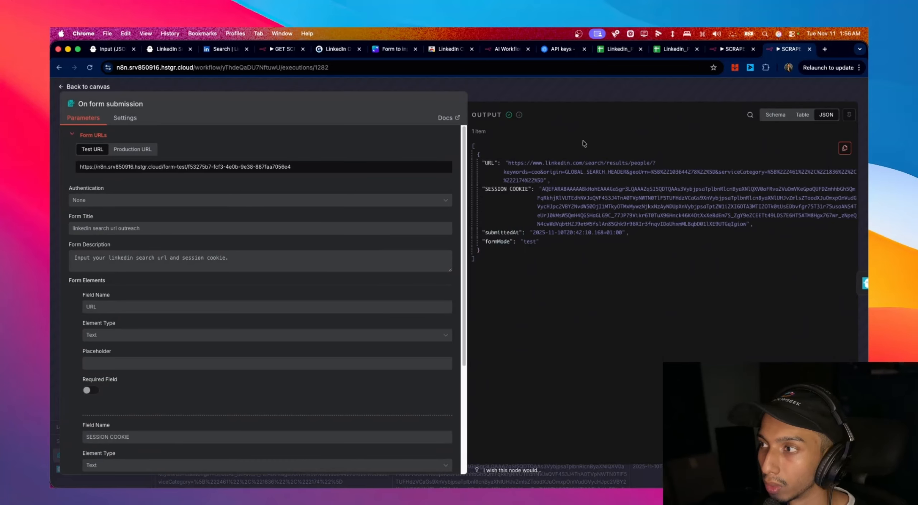
{"action": "left_click", "coordinate": [104, 87]}
{"action": "left_click", "coordinate": [435, 105]}
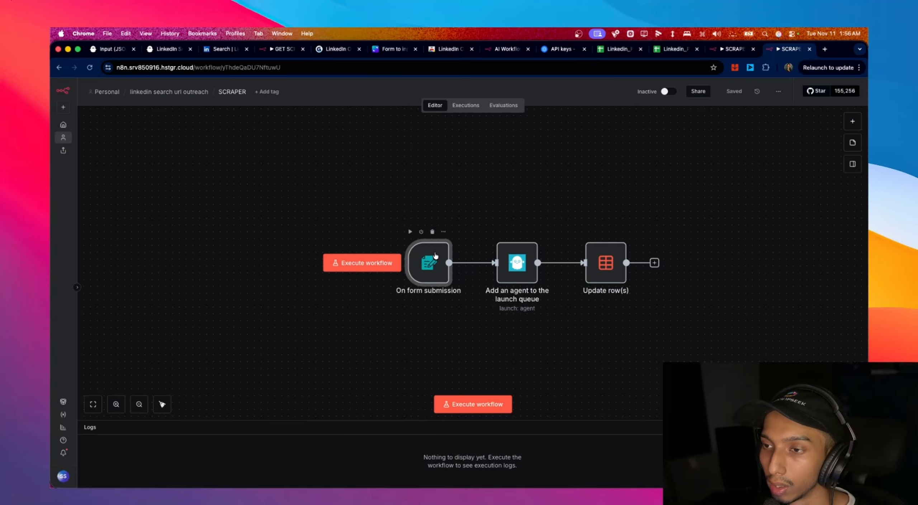
- Pin the earlier form submission JSON as mock output on the On form submission trigger
{"action": "double_click", "coordinate": [428, 261]}
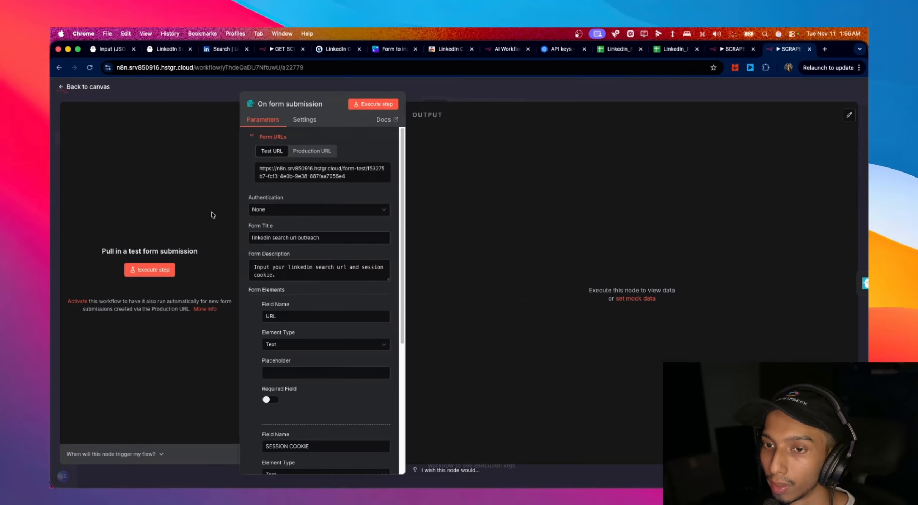
{"action": "left_click", "coordinate": [636, 298]}
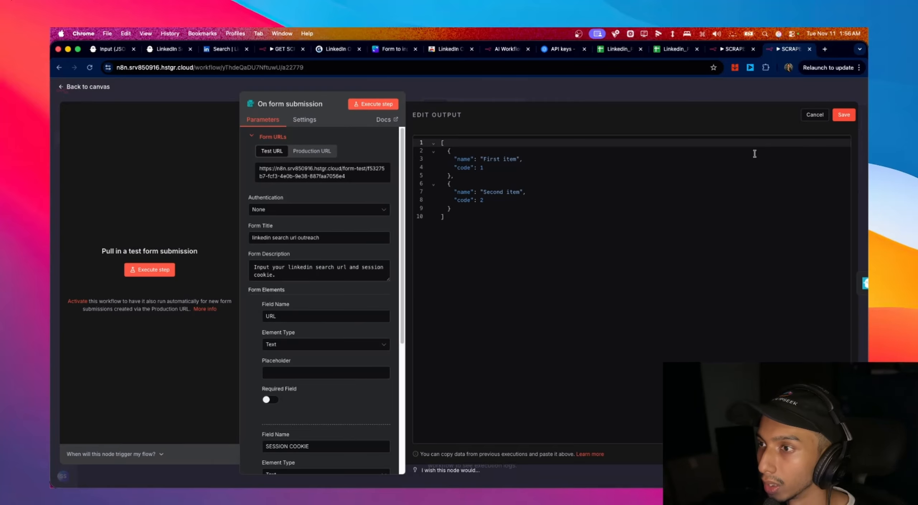
{"action": "left_click_drag", "start_coordinate": [502, 220], "coordinate": [420, 125]}
{"action": "key", "text": "cmd+v"}
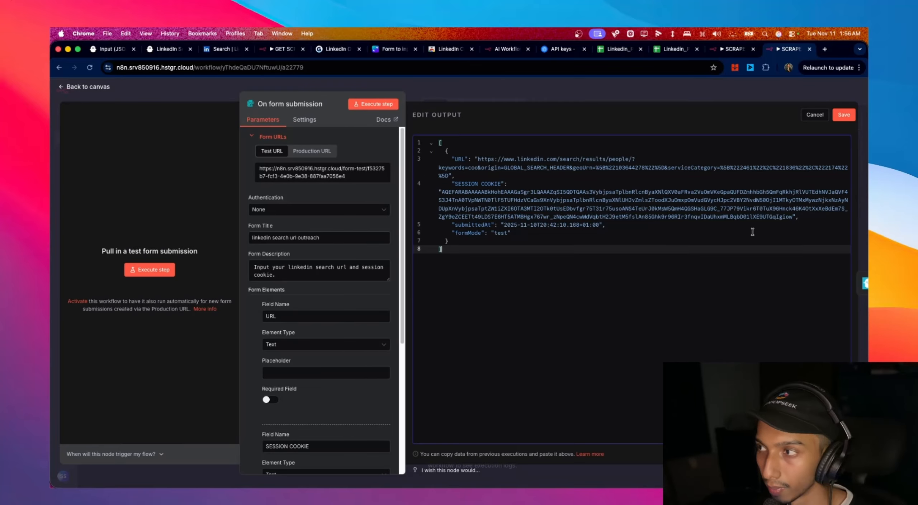
{"action": "left_click", "coordinate": [844, 114]}
{"action": "key", "text": "Escape"}
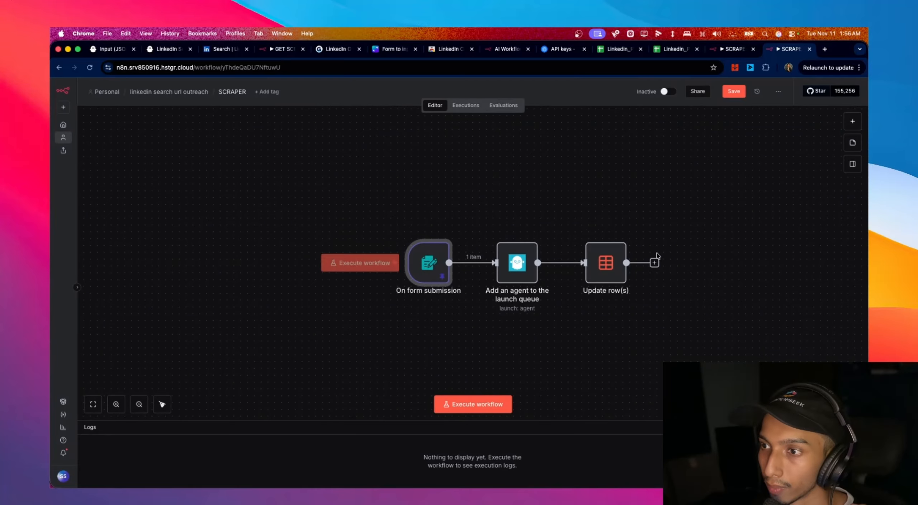
- Map the form's SESSION COOKIE field into the Update row(s) sessioncookie value
{"action": "double_click", "coordinate": [603, 261]}
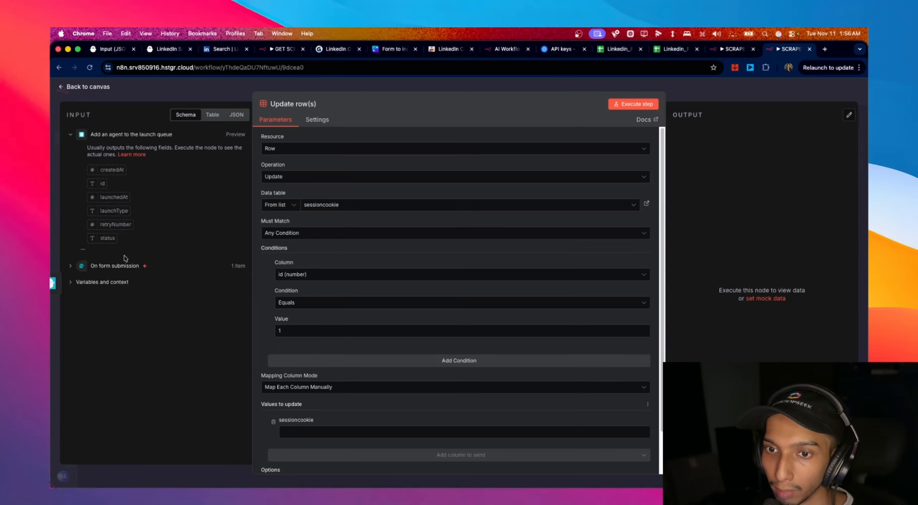
{"action": "left_click", "coordinate": [96, 266]}
{"action": "left_click_drag", "start_coordinate": [122, 198], "coordinate": [341, 433]}
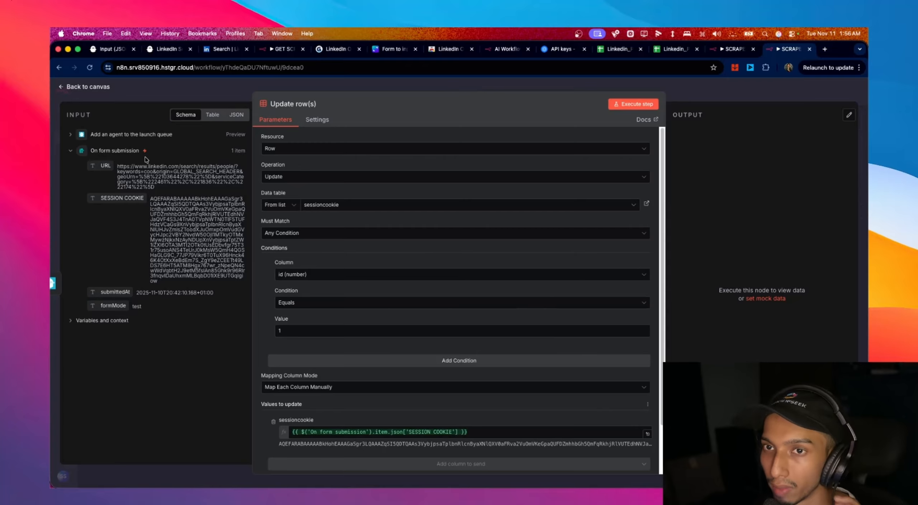
{"action": "left_click", "coordinate": [100, 89]}
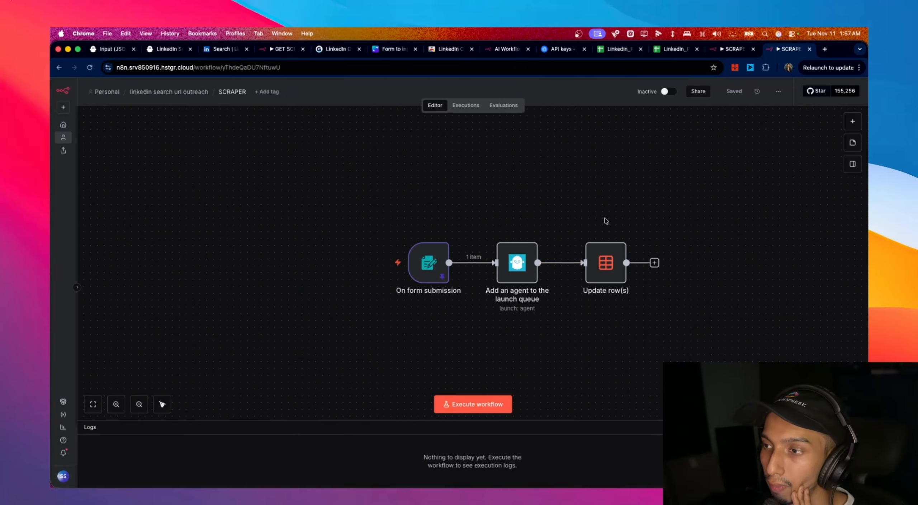
- In GET SCRAPE LEADS, spread the nodes right to make room after the Webhook
{"action": "left_click", "coordinate": [276, 50]}
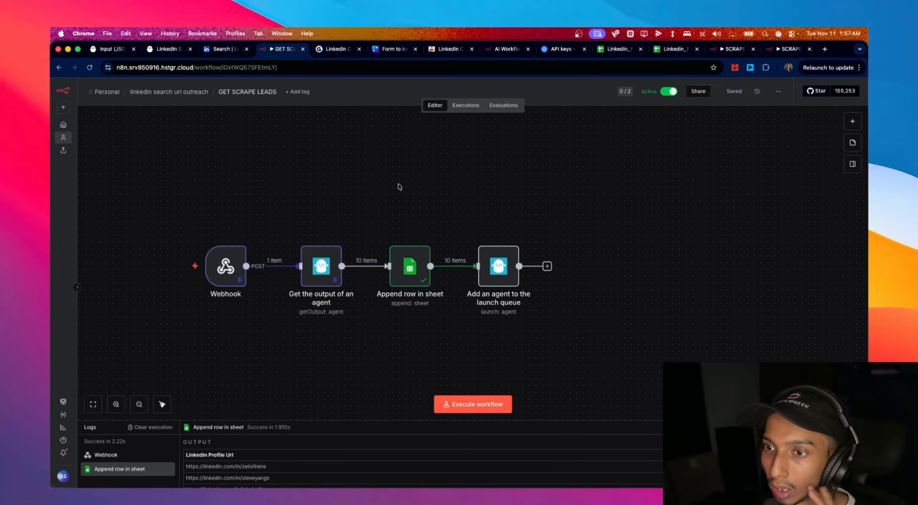
{"action": "left_click_drag", "start_coordinate": [499, 267], "coordinate": [635, 260]}
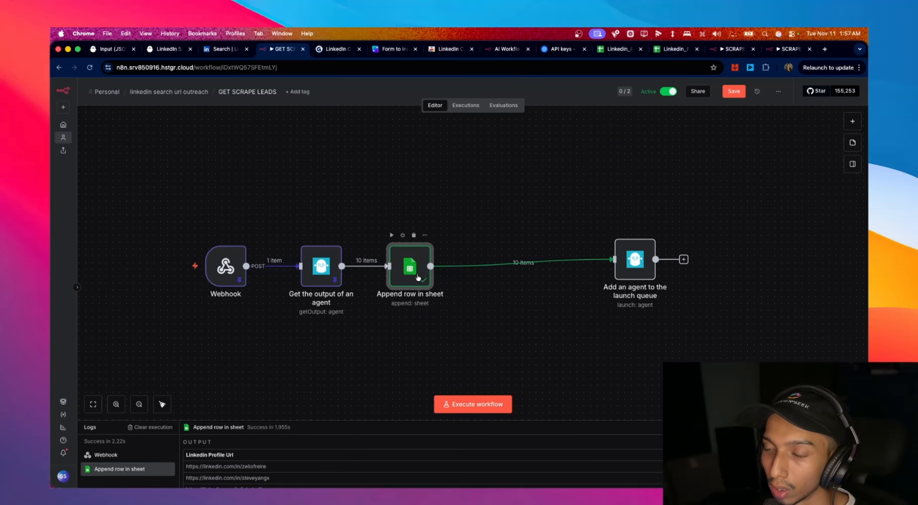
{"action": "left_click_drag", "start_coordinate": [411, 268], "coordinate": [465, 267]}
{"action": "left_click_drag", "start_coordinate": [628, 264], "coordinate": [629, 271]}
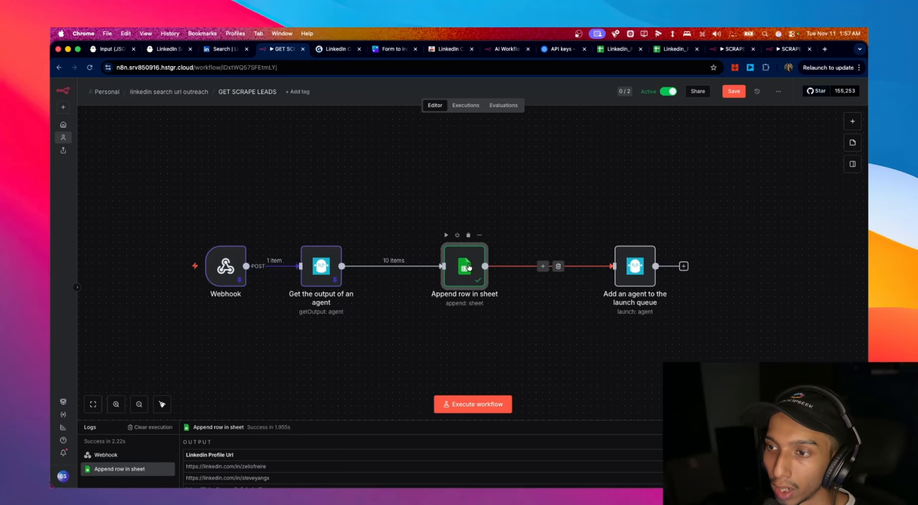
{"action": "left_click_drag", "start_coordinate": [467, 265], "coordinate": [522, 266]}
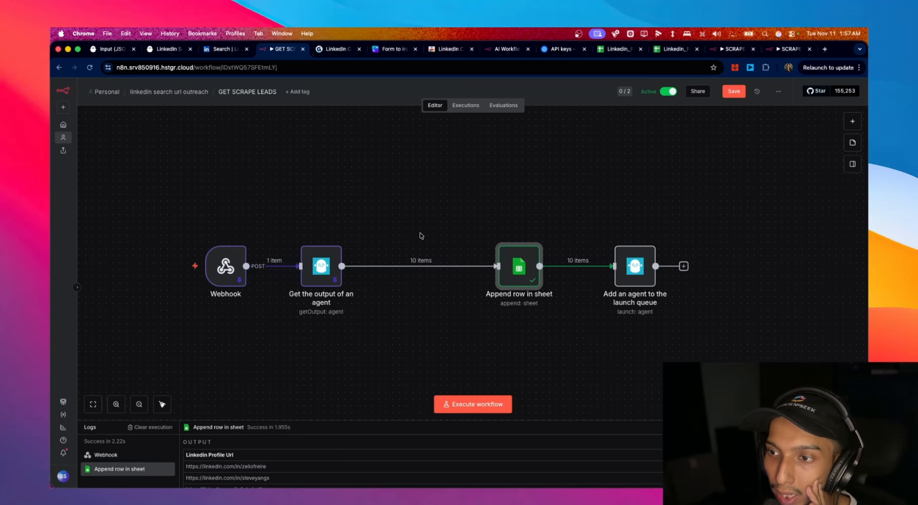
{"action": "mouse_move", "coordinate": [409, 272]}
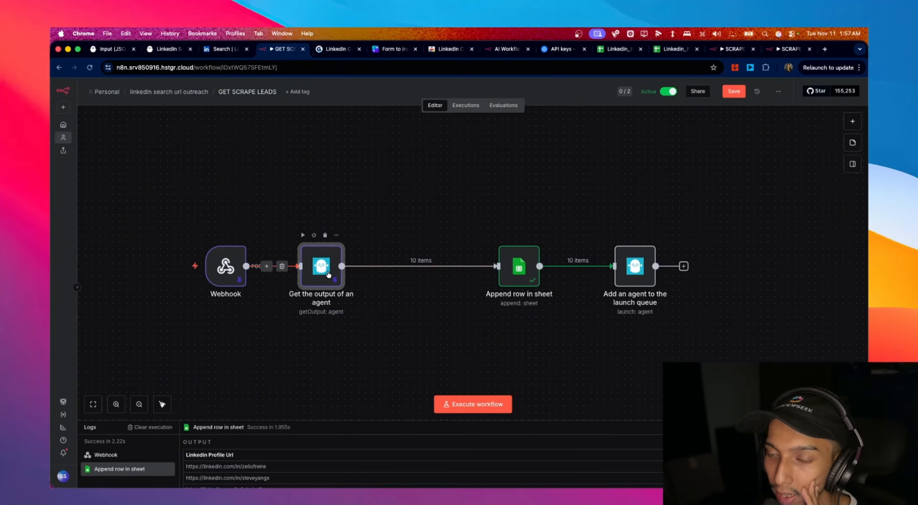
{"action": "left_click_drag", "start_coordinate": [329, 275], "coordinate": [375, 276]}
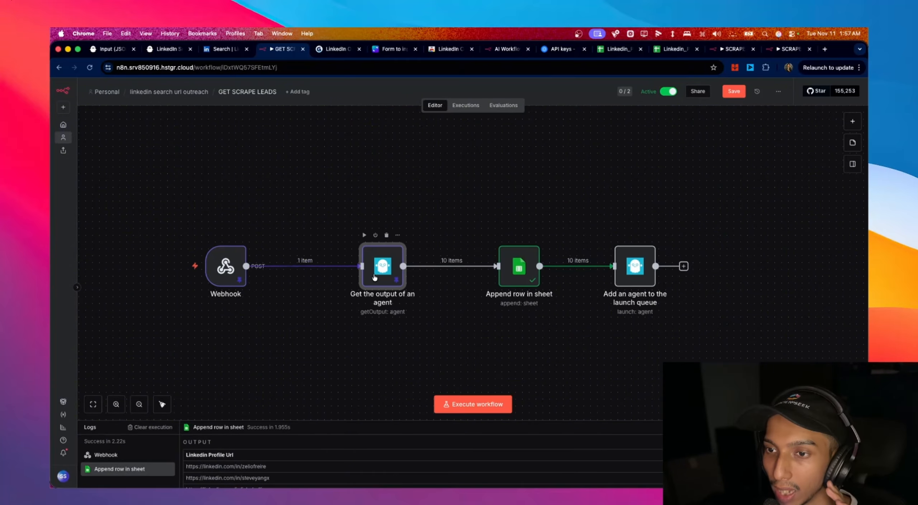
- Insert a Data table Get row(s) step after the Webhook reading the sessioncookie table
{"action": "left_click", "coordinate": [298, 267]}
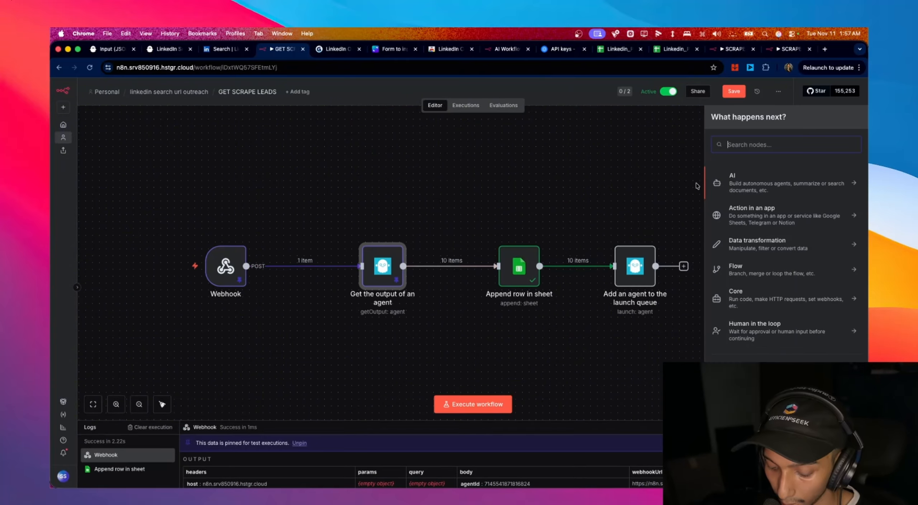
{"action": "type", "text": "table"}
{"action": "left_click", "coordinate": [755, 193]}
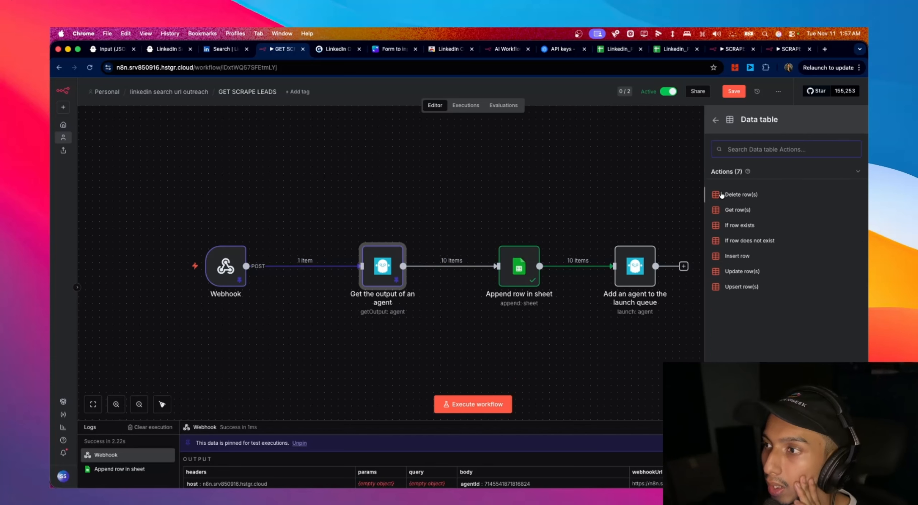
{"action": "left_click", "coordinate": [764, 210]}
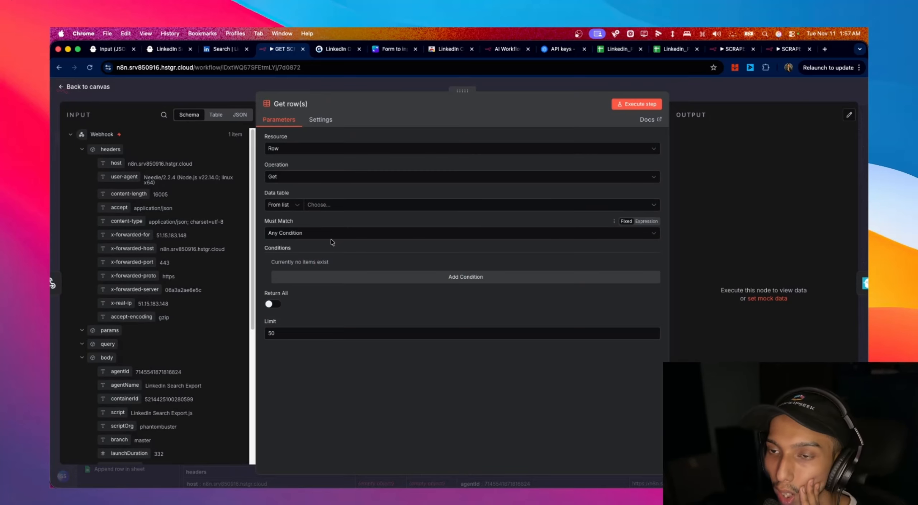
{"action": "left_click", "coordinate": [329, 204]}
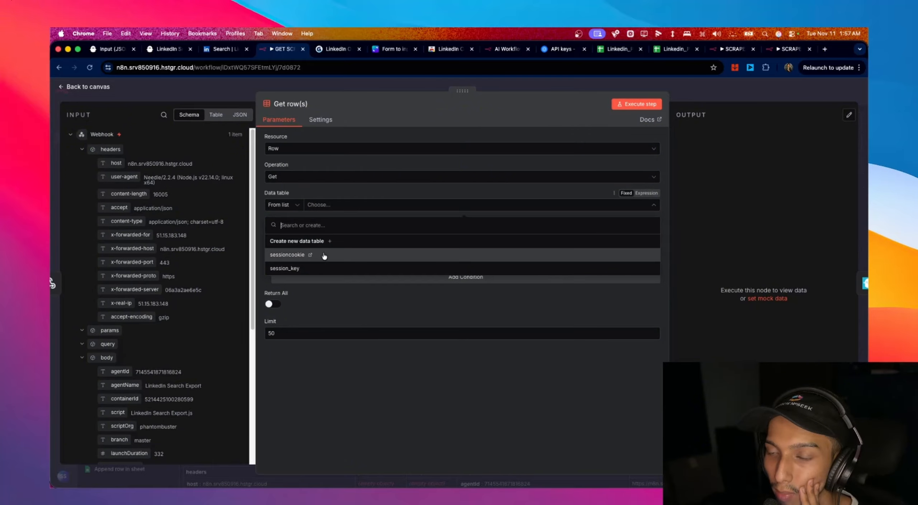
{"action": "left_click", "coordinate": [325, 255]}
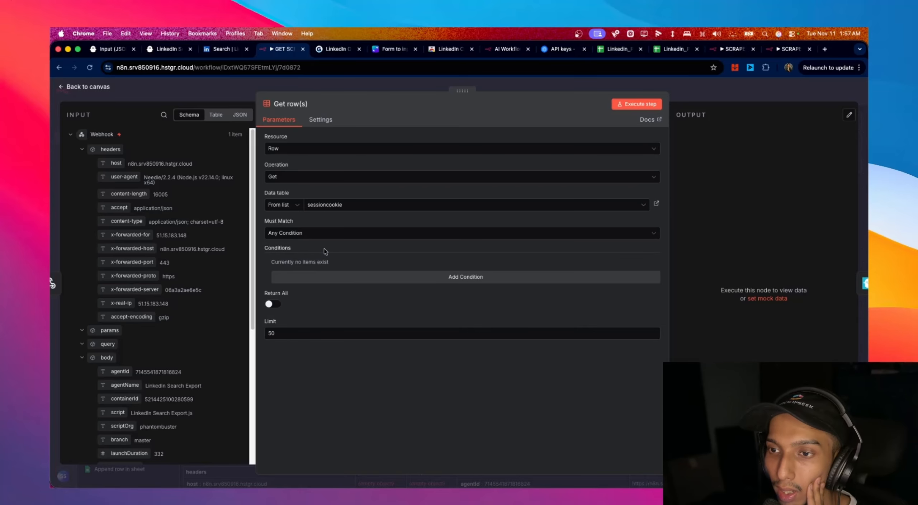
- Add an id condition and execute the Get row(s) step, returning the abc row
{"action": "left_click", "coordinate": [327, 234]}
{"action": "left_click", "coordinate": [328, 255]}
{"action": "left_click", "coordinate": [338, 275]}
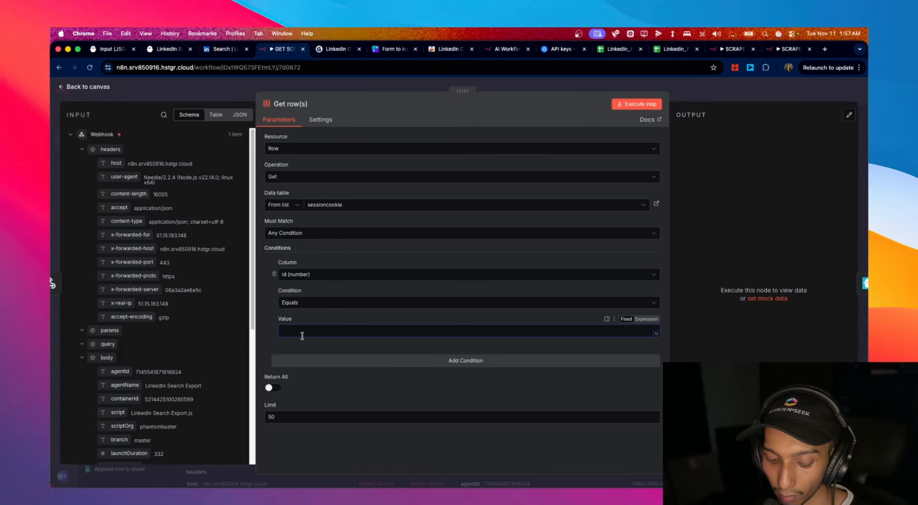
{"action": "left_click", "coordinate": [88, 86]}
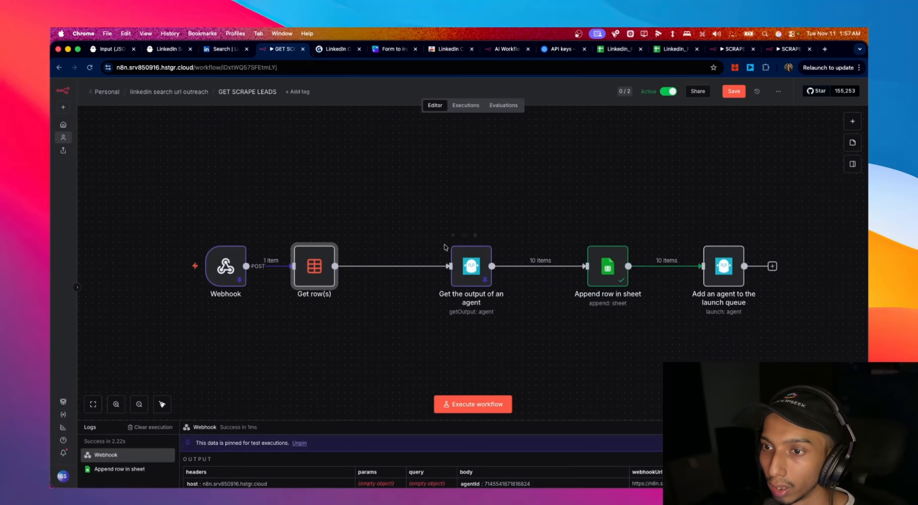
{"action": "right_click", "coordinate": [313, 273]}
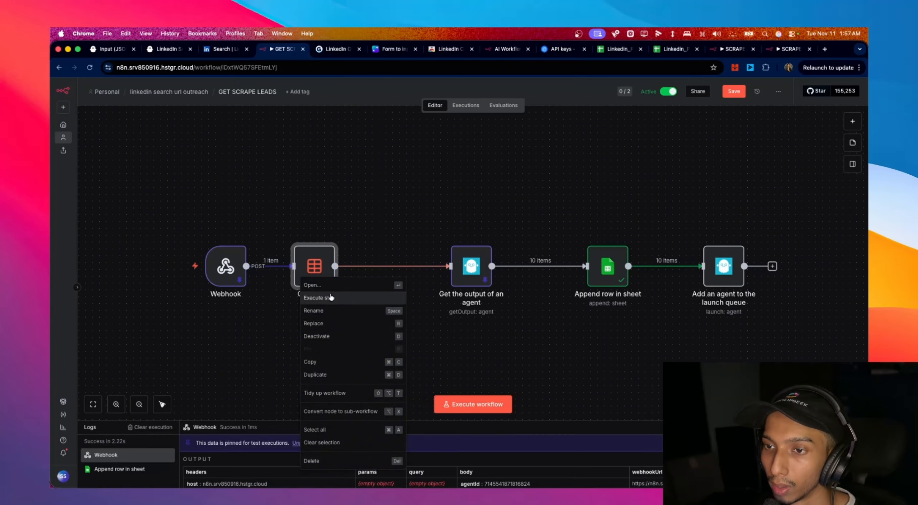
{"action": "left_click", "coordinate": [331, 298]}
{"action": "double_click", "coordinate": [317, 271]}
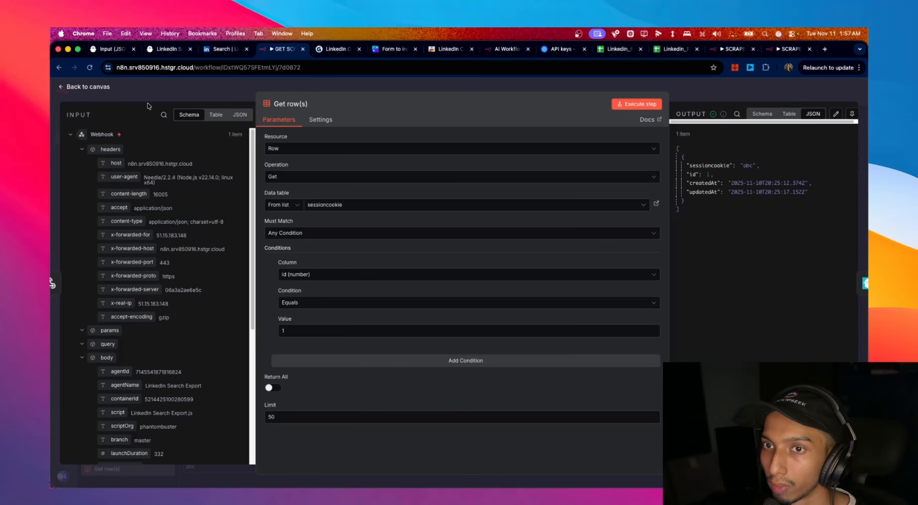
- Empty the launch-queue node's hardcoded sessionCookie value and connect Get row(s) to that node
{"action": "left_click", "coordinate": [90, 87]}
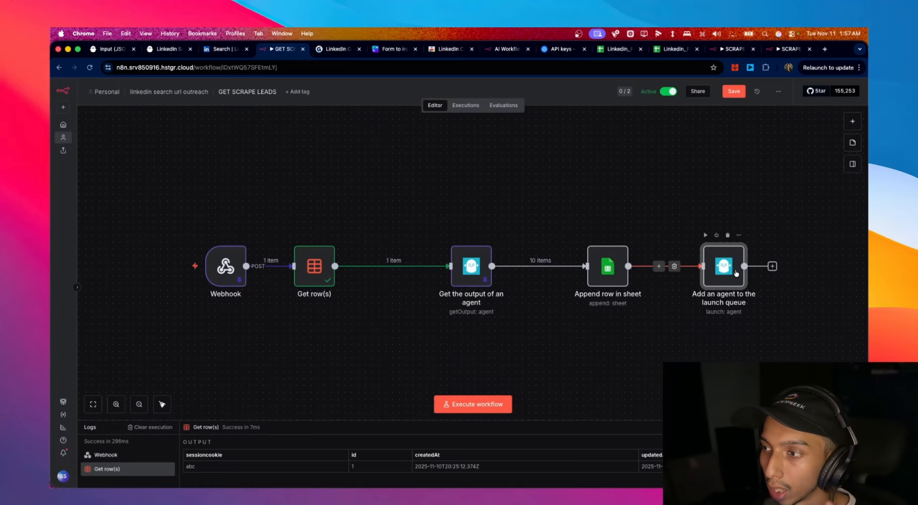
{"action": "double_click", "coordinate": [723, 265]}
{"action": "scroll", "coordinate": [481, 334], "scroll_direction": "down", "scroll_amount": 2}
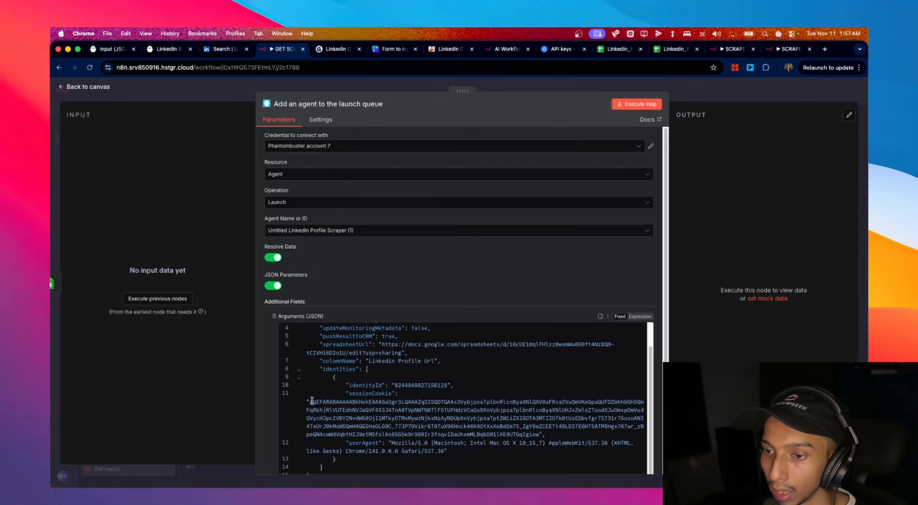
{"action": "left_click_drag", "start_coordinate": [310, 402], "coordinate": [539, 435]}
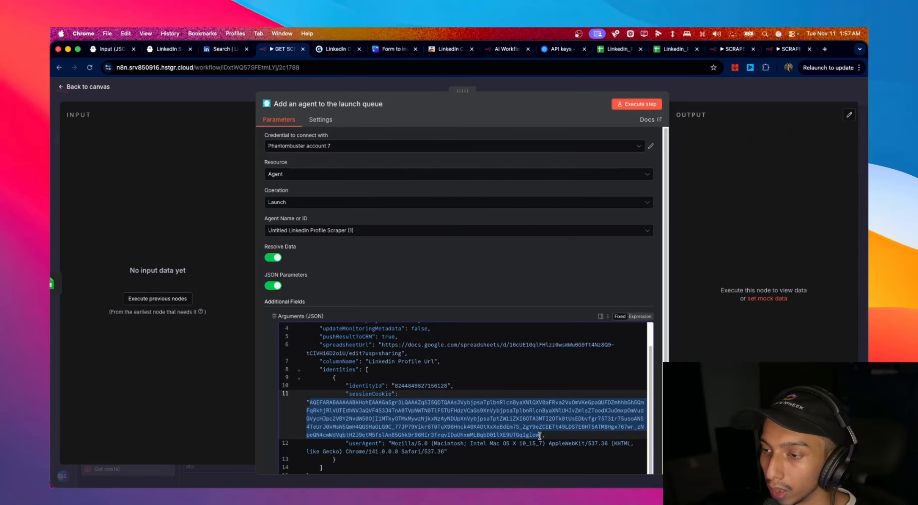
{"action": "key", "text": "BackSpace"}
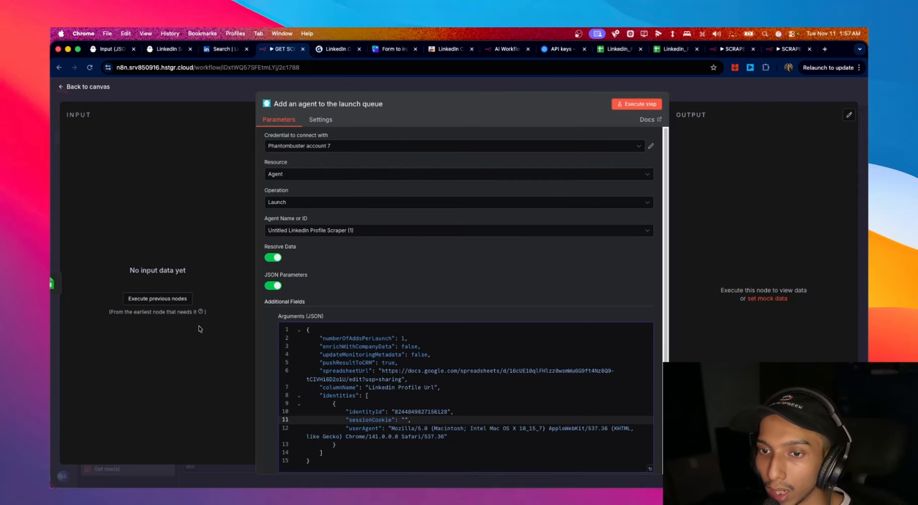
{"action": "left_click", "coordinate": [73, 85]}
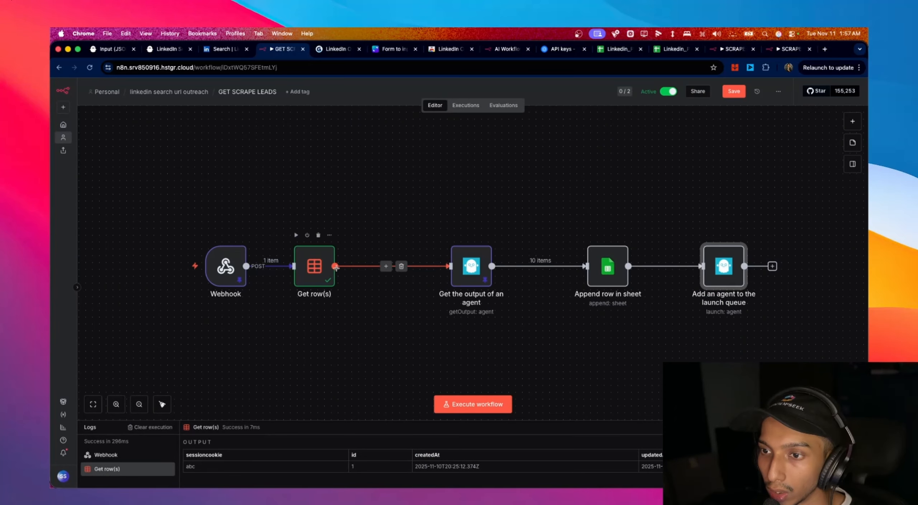
{"action": "left_click_drag", "start_coordinate": [336, 267], "coordinate": [697, 389]}
- Drag the sessioncookie field from Get row(s) into the launch-queue node's Arguments JSON
{"action": "double_click", "coordinate": [699, 388]}
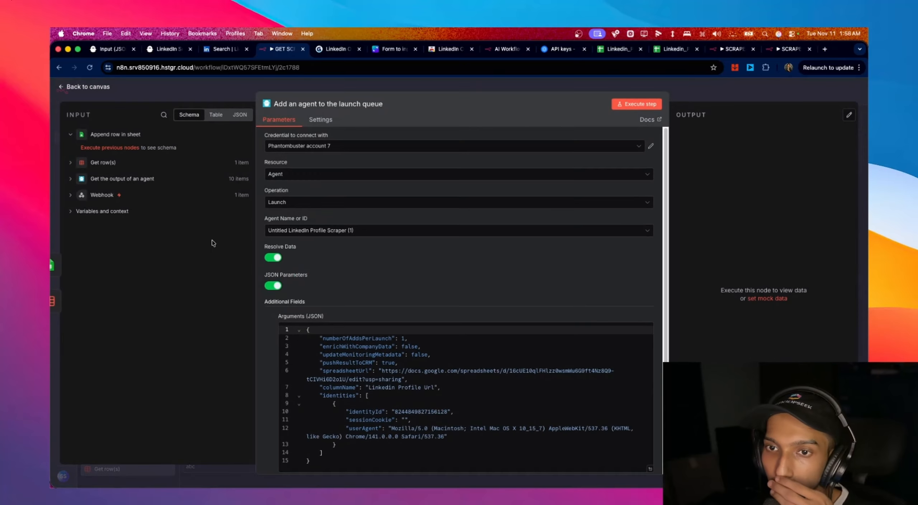
{"action": "left_click", "coordinate": [71, 165]}
{"action": "left_click_drag", "start_coordinate": [117, 178], "coordinate": [369, 387]}
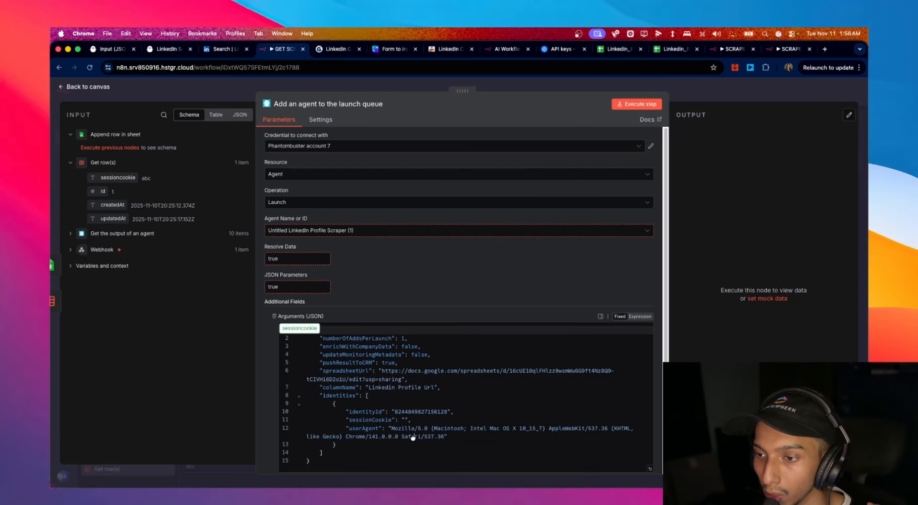
{"action": "left_click_drag", "start_coordinate": [405, 422], "coordinate": [405, 422]}
- Move the {{ $json.sessioncookie }} expression inside the sessionCookie quotes
{"action": "scroll", "coordinate": [492, 335], "scroll_direction": "down", "scroll_amount": 3}
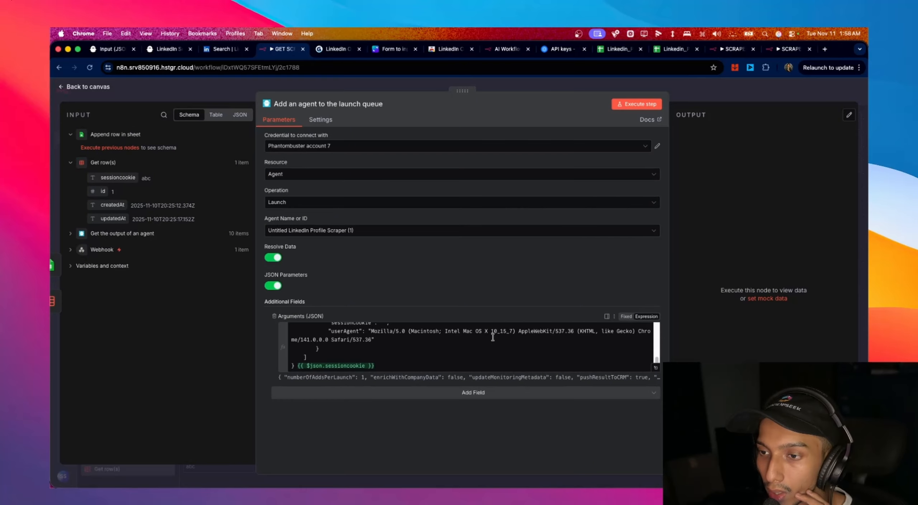
{"action": "left_click_drag", "start_coordinate": [292, 366], "coordinate": [382, 367]}
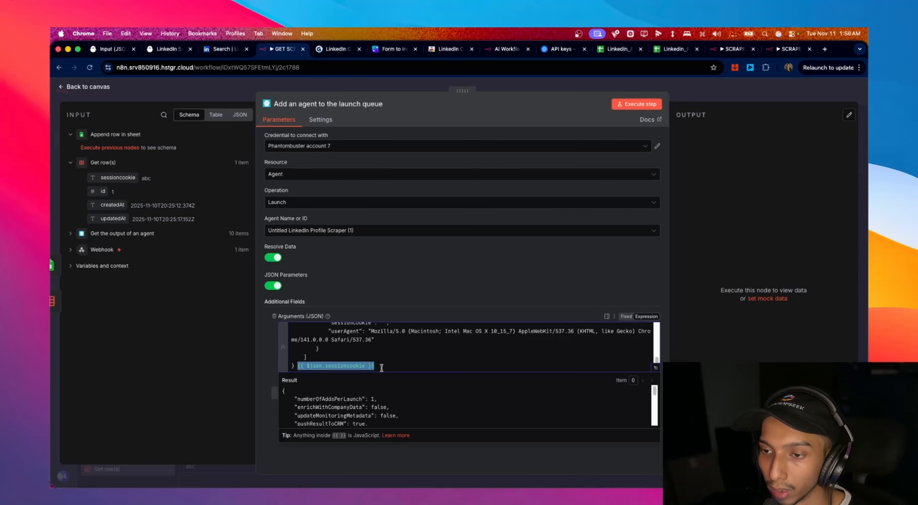
{"action": "key", "text": "super+x"}
{"action": "scroll", "coordinate": [400, 360], "scroll_direction": "up", "scroll_amount": 7}
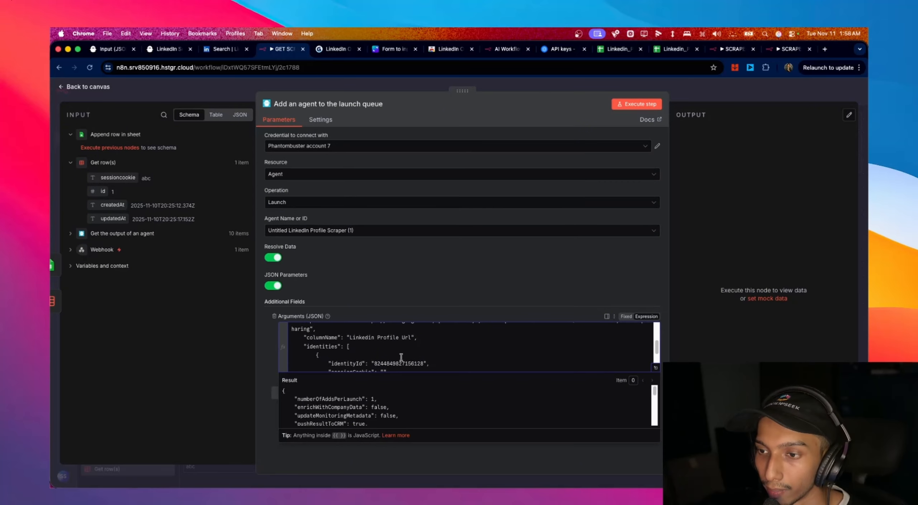
{"action": "scroll", "coordinate": [403, 353], "scroll_direction": "down", "scroll_amount": 4}
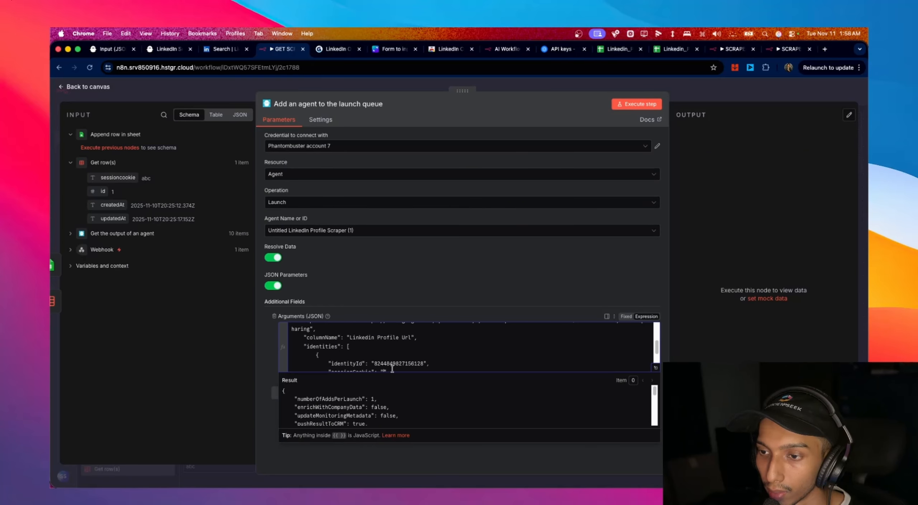
{"action": "key", "text": "super+v"}
{"action": "scroll", "coordinate": [442, 353], "scroll_direction": "down", "scroll_amount": 2}
{"action": "scroll", "coordinate": [500, 363], "scroll_direction": "up", "scroll_amount": 2}
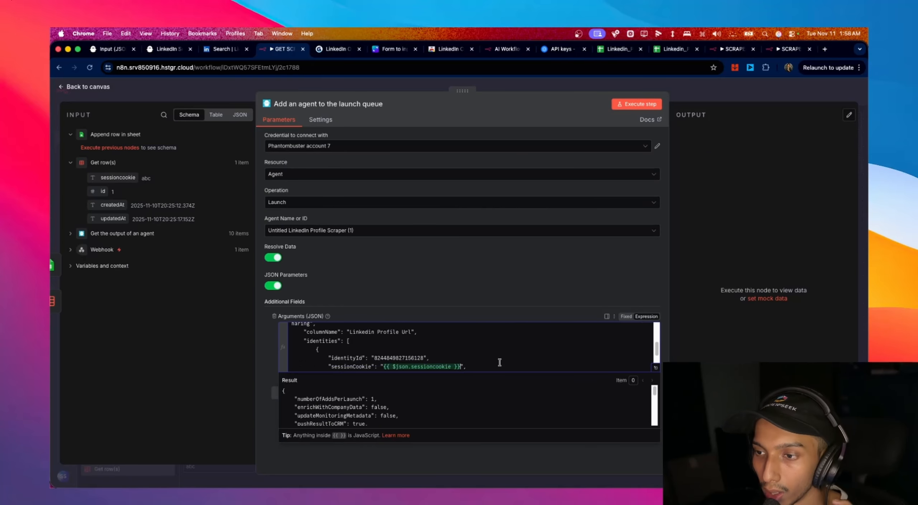
{"action": "scroll", "coordinate": [500, 362], "scroll_direction": "down", "scroll_amount": 2}
{"action": "scroll", "coordinate": [499, 362], "scroll_direction": "up", "scroll_amount": 3}
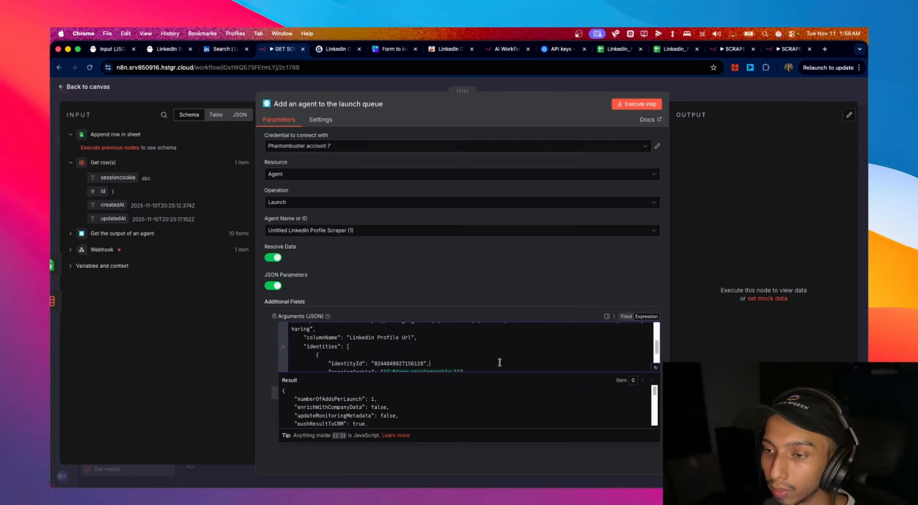
{"action": "scroll", "coordinate": [657, 350], "scroll_direction": "down", "scroll_amount": 2}
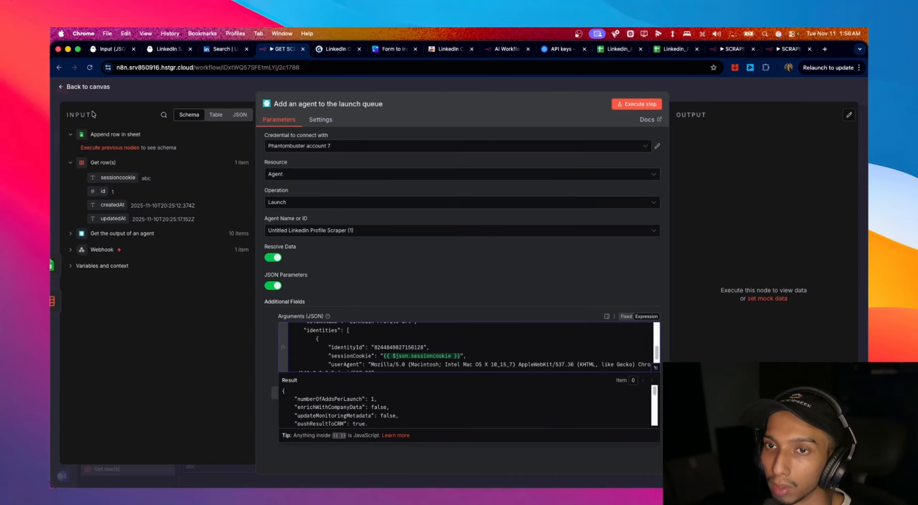
- Remove the direct Get row(s) link and place the launch-queue node beside Append row in sheet
{"action": "left_click", "coordinate": [86, 87]}
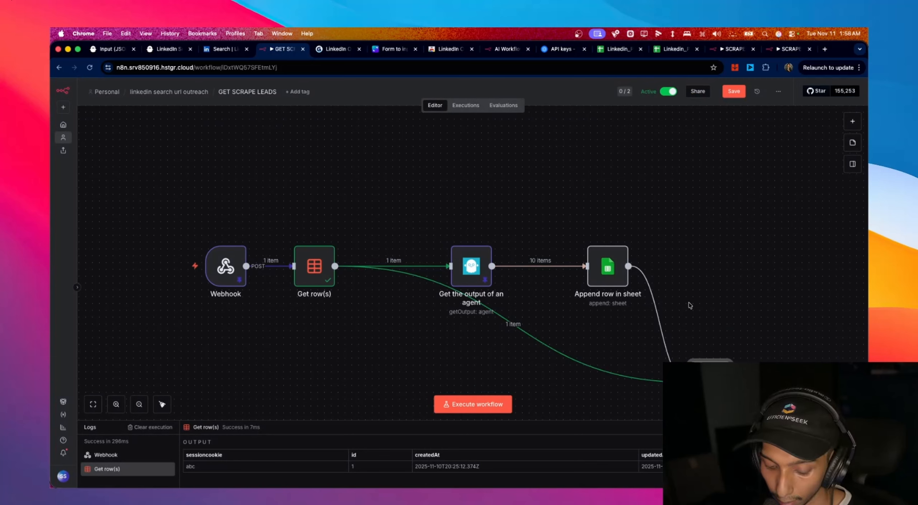
{"action": "left_click", "coordinate": [521, 324]}
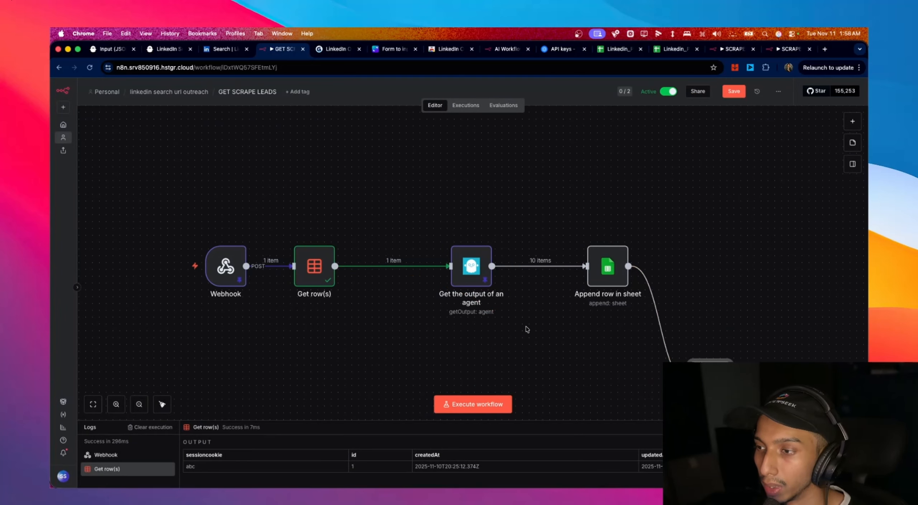
{"action": "left_click_drag", "start_coordinate": [710, 375], "coordinate": [707, 298]}
{"action": "double_click", "coordinate": [707, 300]}
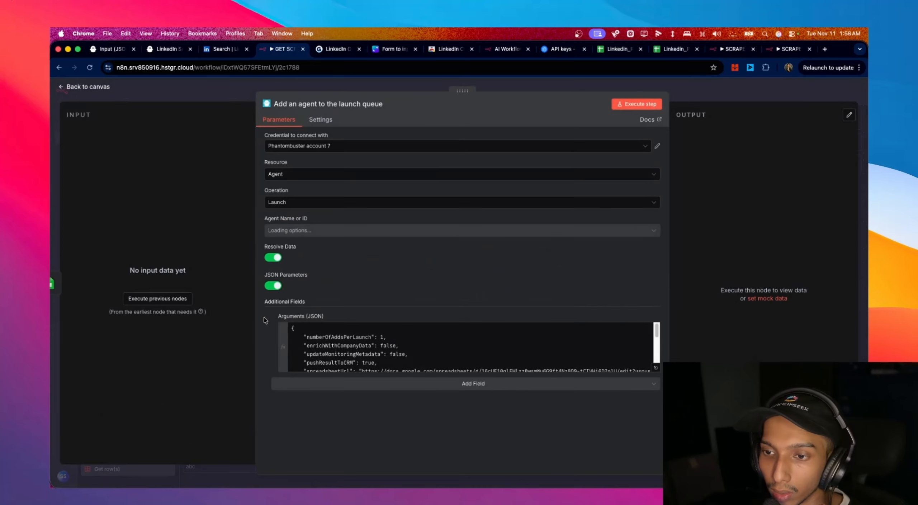
- Shift Append row in sheet and the launch-queue node left, then save GET SCRAPE LEADS
{"action": "scroll", "coordinate": [351, 335], "scroll_direction": "up", "scroll_amount": 3}
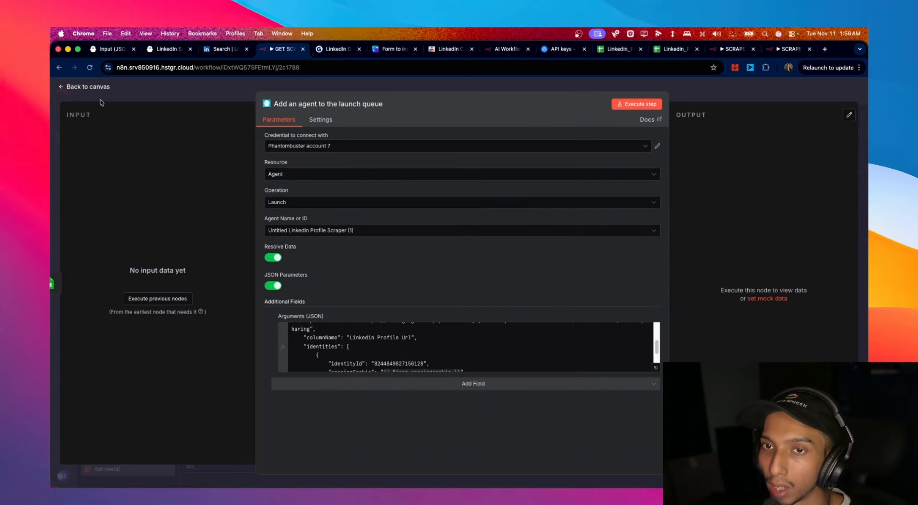
{"action": "left_click", "coordinate": [85, 88]}
{"action": "left_click_drag", "start_coordinate": [595, 277], "coordinate": [555, 276]}
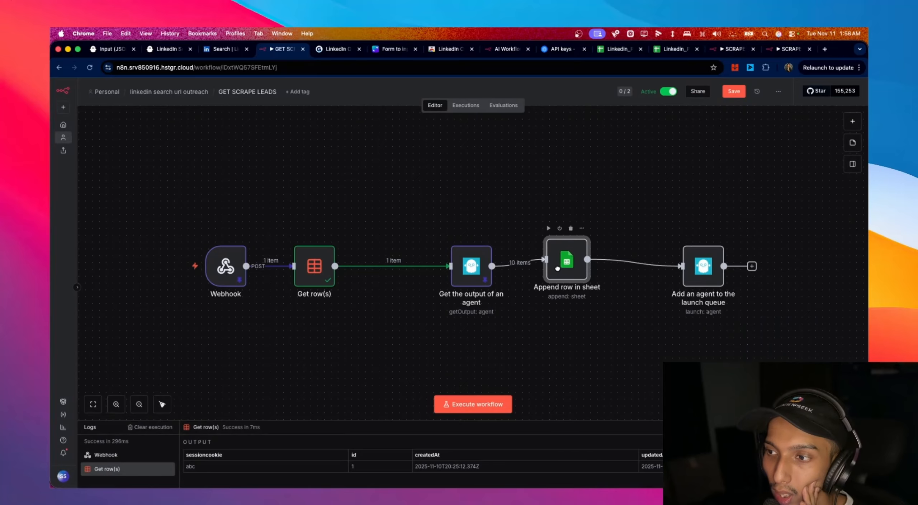
{"action": "left_click_drag", "start_coordinate": [690, 271], "coordinate": [668, 272]}
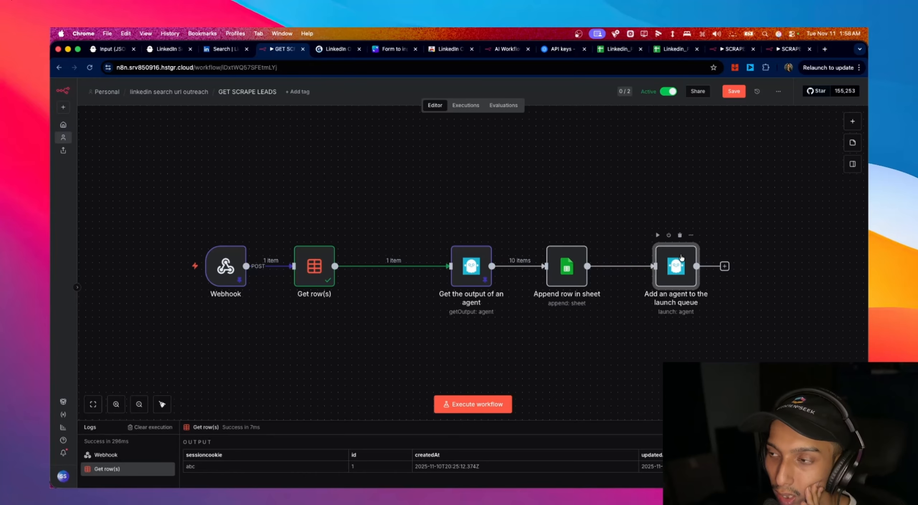
{"action": "key", "text": "super+s"}
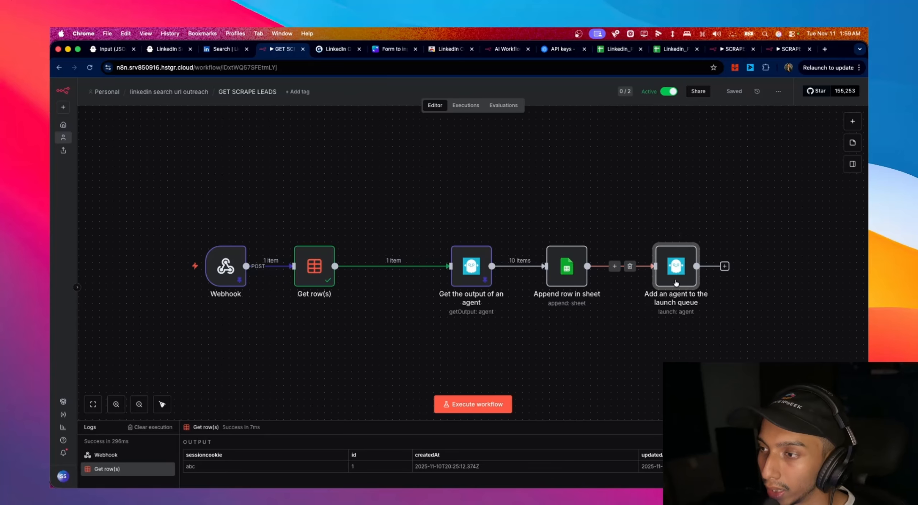
{"action": "left_click", "coordinate": [106, 50]}
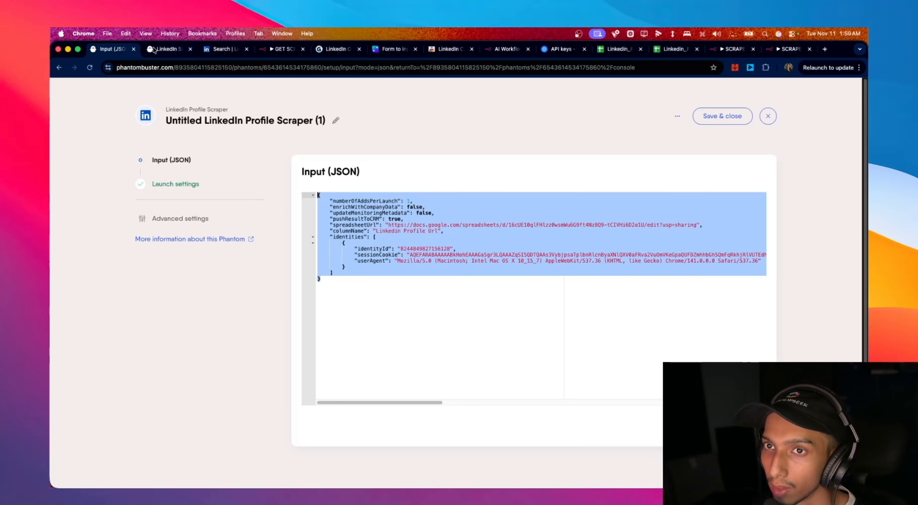
- Back in n8n, glance at the Get the output of an agent node's settings
{"action": "left_click", "coordinate": [277, 53]}
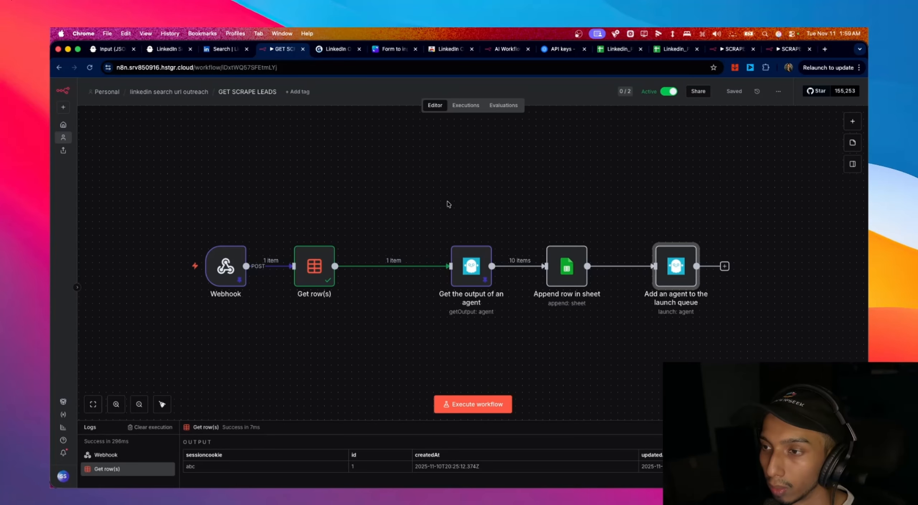
{"action": "double_click", "coordinate": [480, 272]}
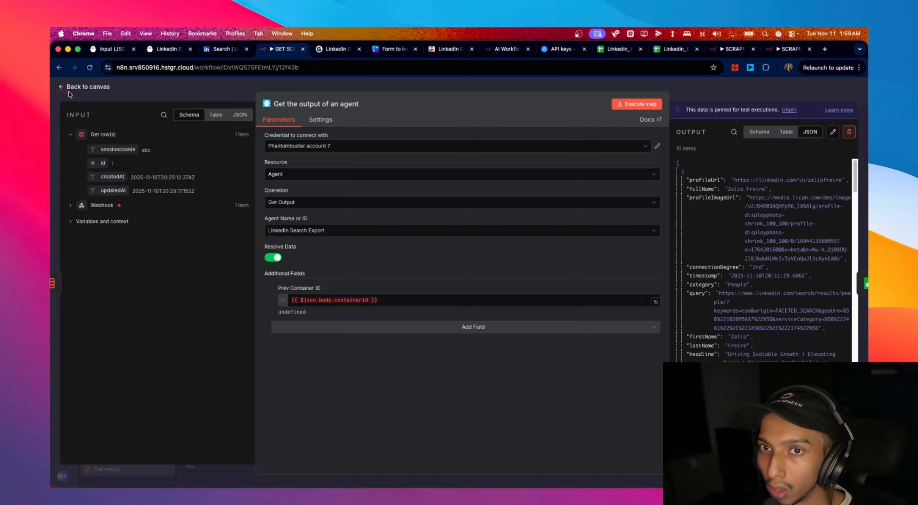
{"action": "left_click", "coordinate": [69, 90]}
{"action": "left_click", "coordinate": [274, 203]}
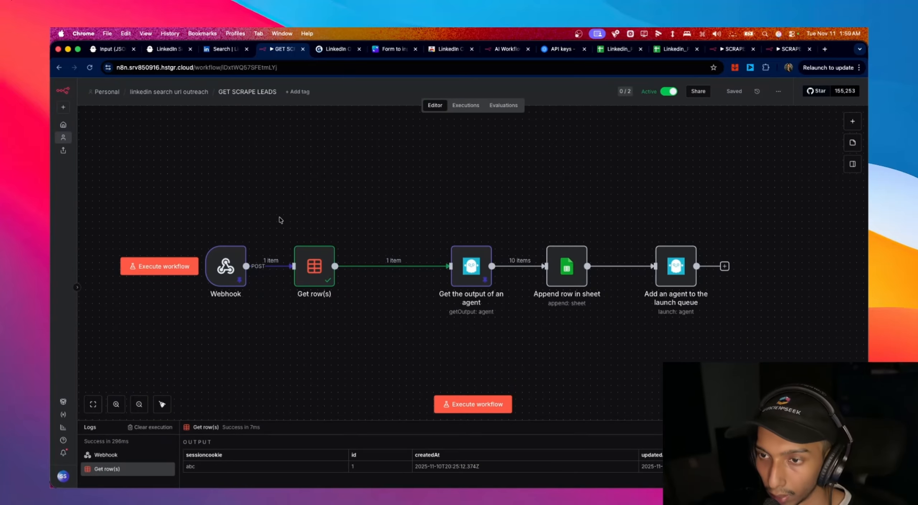
- Pin the Get row(s) output data and open Append row in sheet to review its mapping
{"action": "double_click", "coordinate": [311, 269]}
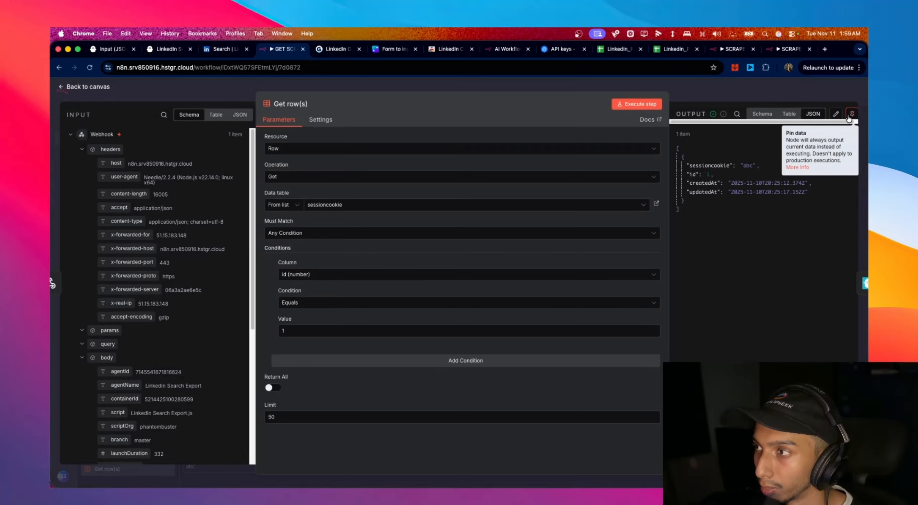
{"action": "left_click", "coordinate": [849, 132]}
{"action": "left_click", "coordinate": [101, 89]}
{"action": "double_click", "coordinate": [568, 269]}
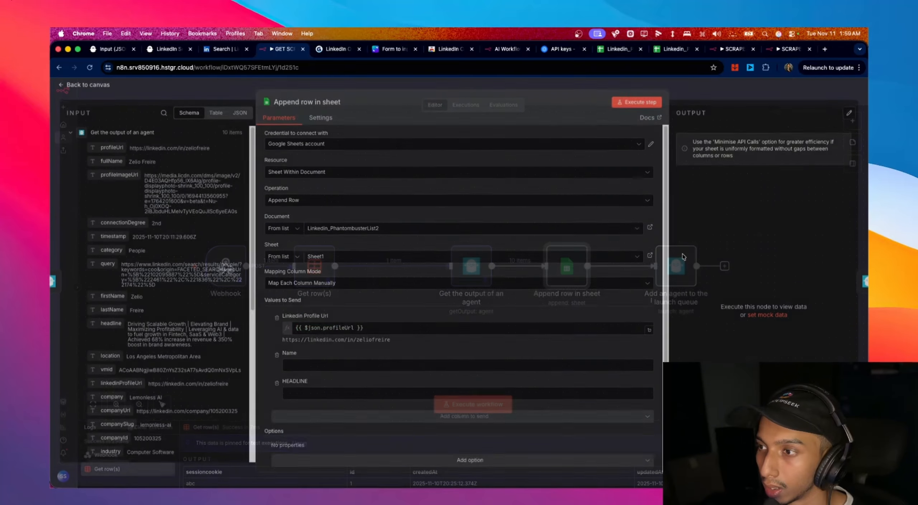
- Clear the old LinkedIn URLs in A2:C16, then re-run n8n's Append row in sheet step
{"action": "left_click", "coordinate": [607, 52]}
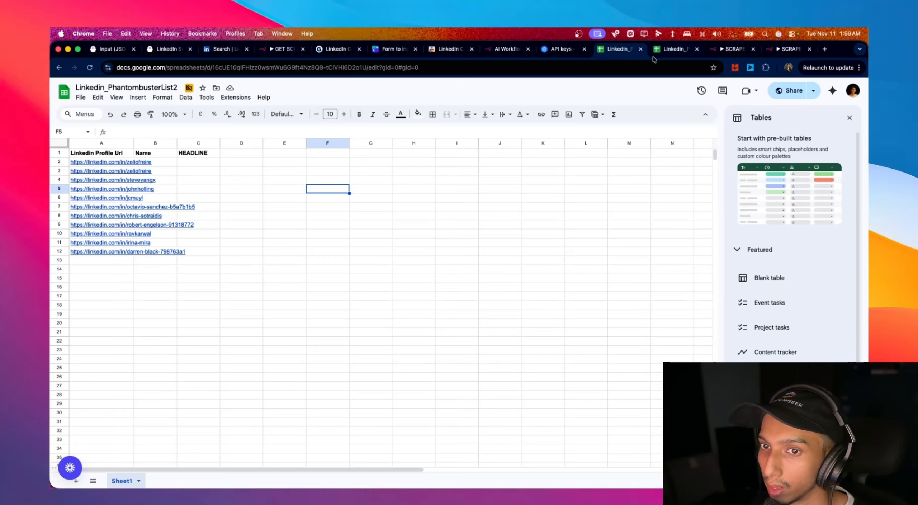
{"action": "left_click", "coordinate": [190, 289]}
{"action": "left_click_drag", "start_coordinate": [190, 289], "coordinate": [75, 165]}
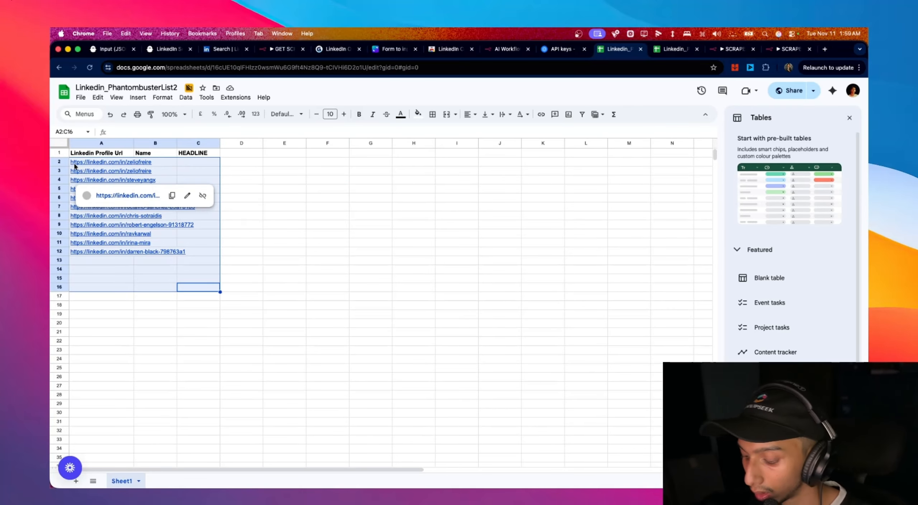
{"action": "key", "text": "BackSpace"}
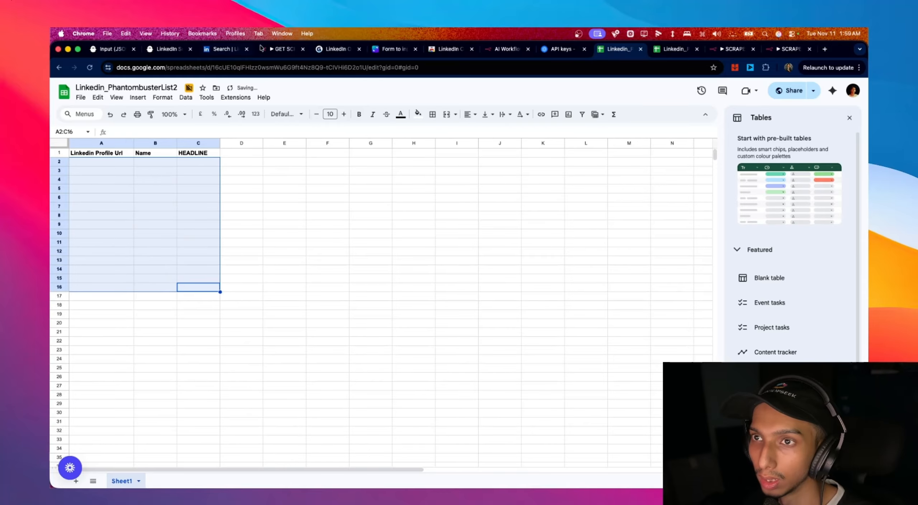
{"action": "left_click", "coordinate": [276, 49]}
{"action": "left_click", "coordinate": [632, 104]}
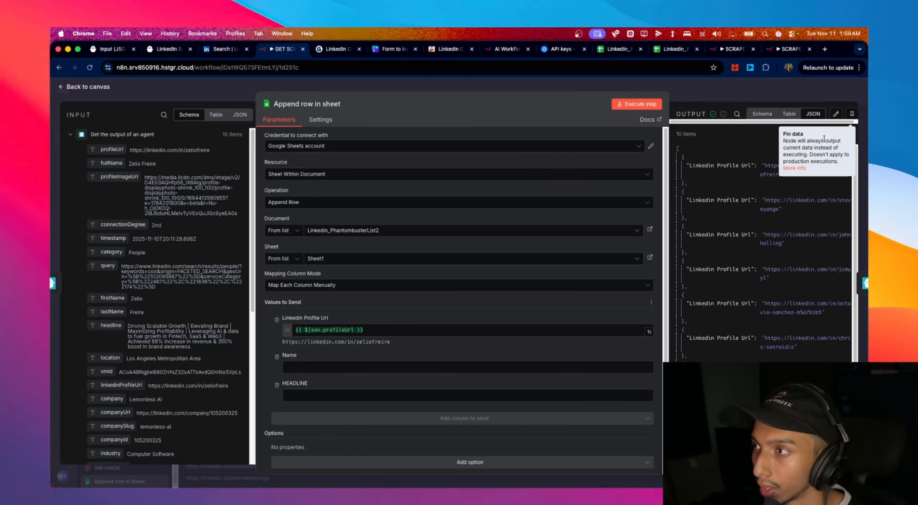
- Pin the Append row in sheet node's test output and save the workflow
{"action": "left_click", "coordinate": [849, 118]}
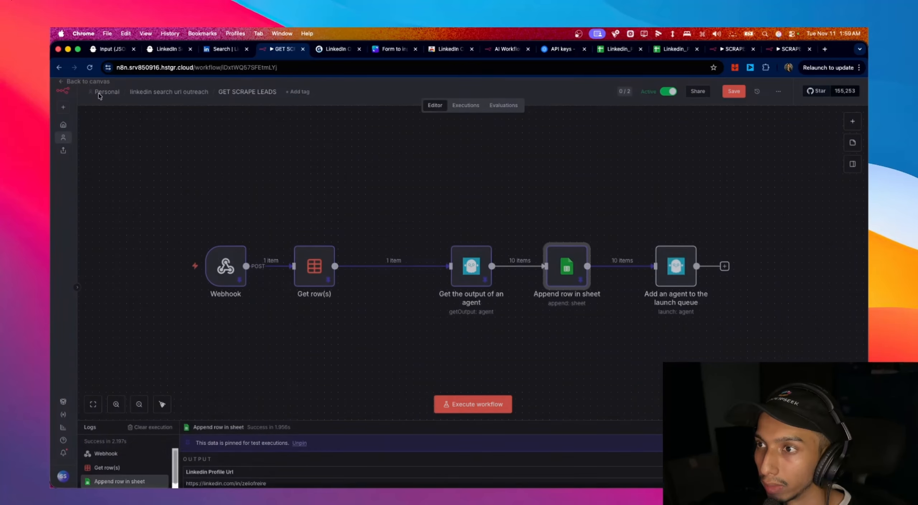
{"action": "key", "text": "Escape"}
{"action": "key", "text": "super+s"}
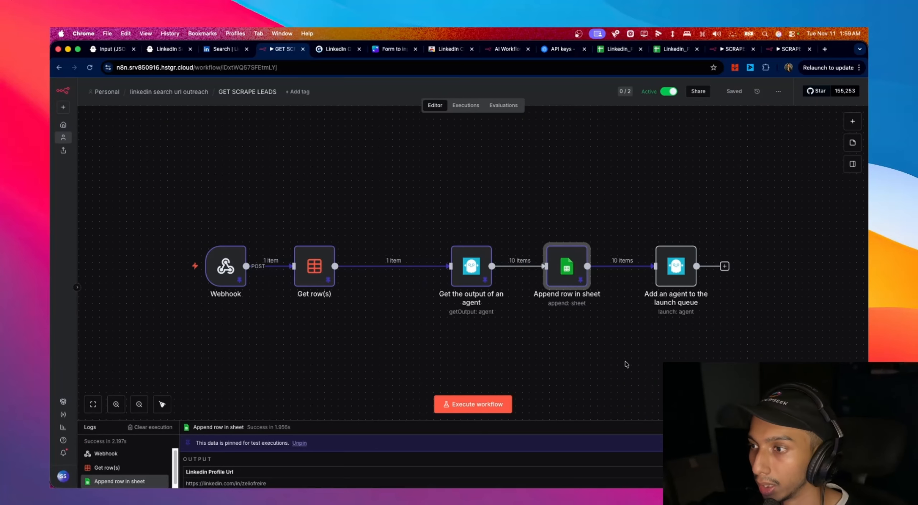
- Turn on Execute Once in the 'Add an agent to the launch queue' node's settings
{"action": "left_click_drag", "start_coordinate": [680, 281], "coordinate": [687, 282]}
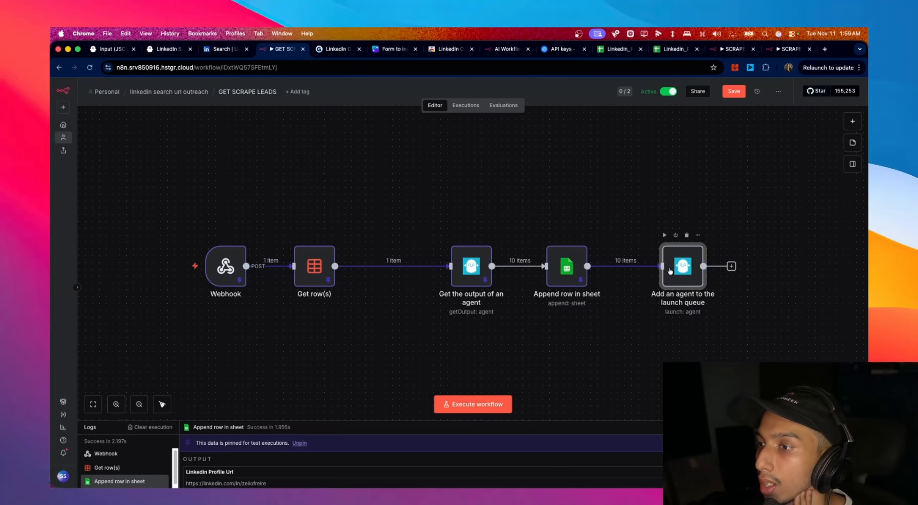
{"action": "double_click", "coordinate": [700, 275]}
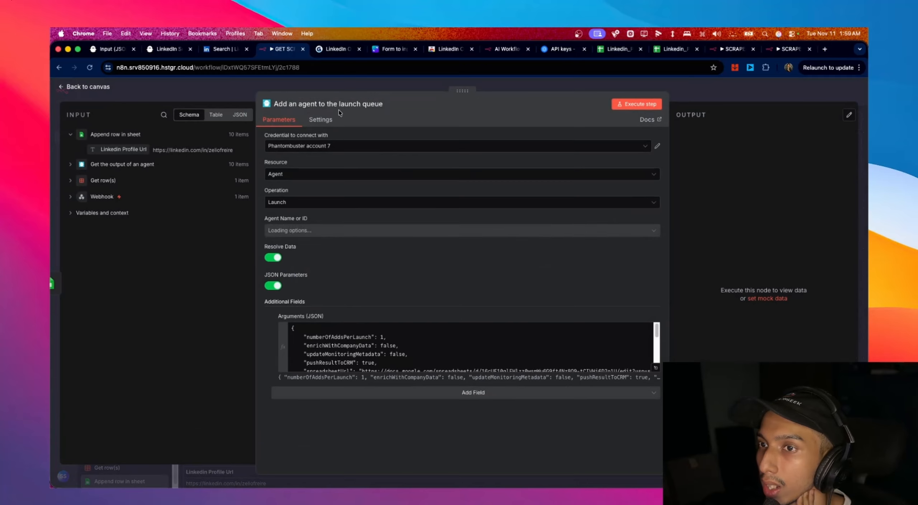
{"action": "left_click", "coordinate": [321, 120]}
{"action": "left_click", "coordinate": [275, 176]}
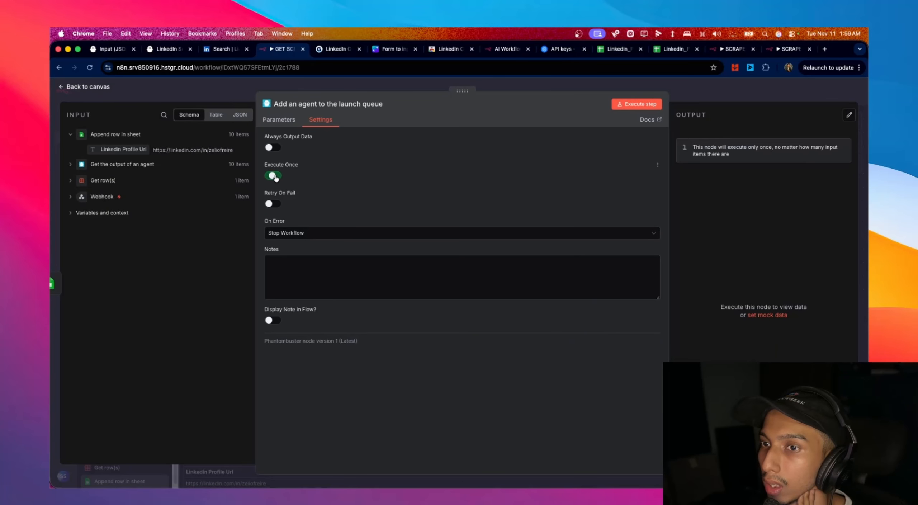
{"action": "left_click", "coordinate": [94, 90]}
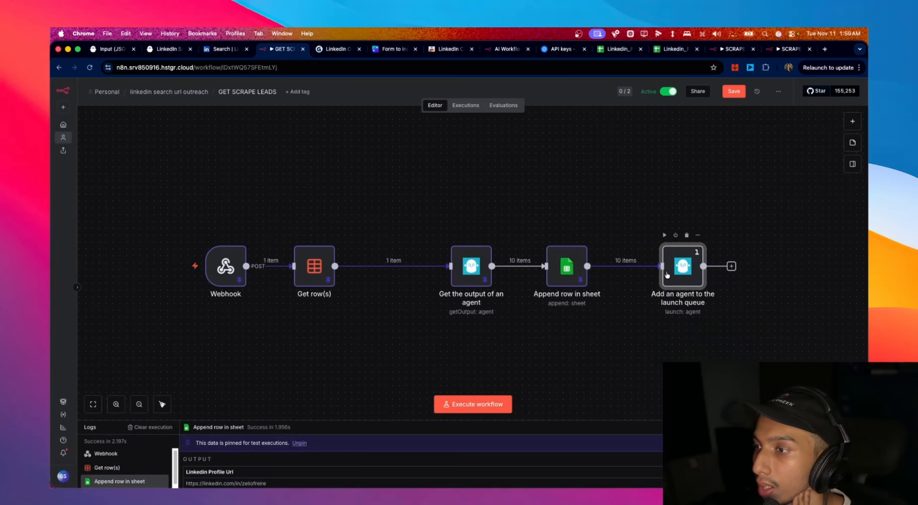
- Shift the launch-queue, agent-output and sheet nodes left to tighten the layout, and save
{"action": "left_click_drag", "start_coordinate": [667, 275], "coordinate": [658, 266]}
{"action": "key", "text": "super+s"}
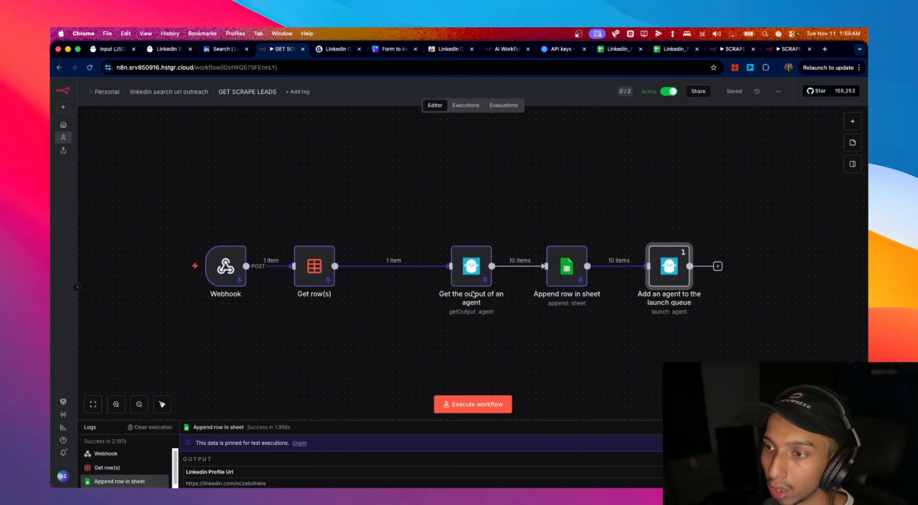
{"action": "left_click_drag", "start_coordinate": [474, 277], "coordinate": [461, 272]}
{"action": "left_click_drag", "start_coordinate": [565, 284], "coordinate": [551, 283]}
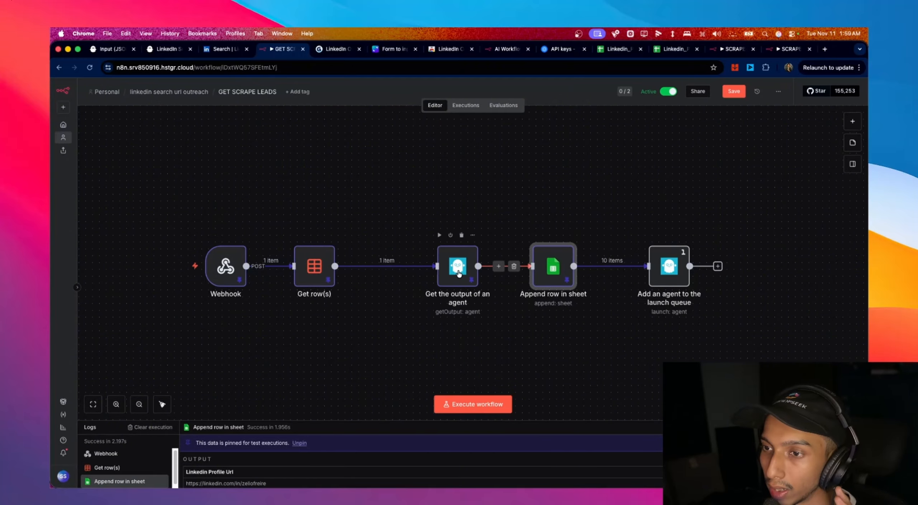
{"action": "left_click_drag", "start_coordinate": [458, 277], "coordinate": [444, 276]}
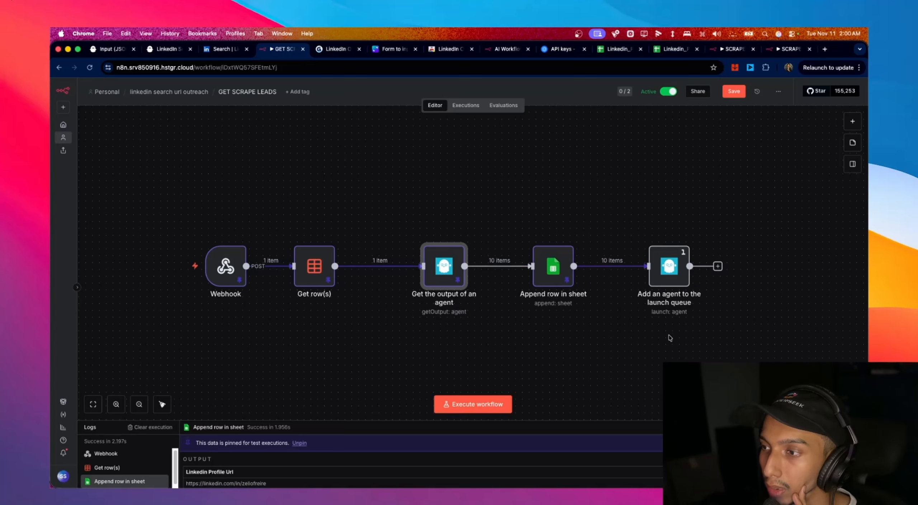
{"action": "left_click", "coordinate": [108, 49]}
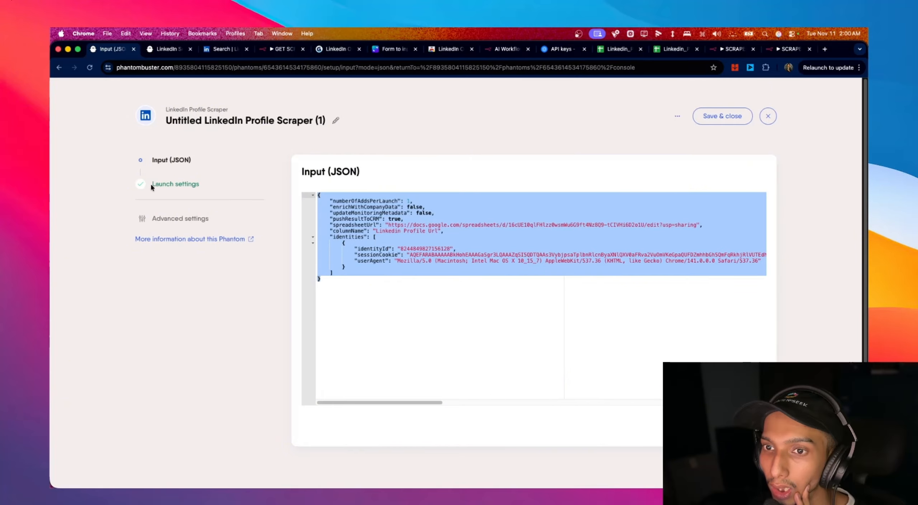
- Save and close the LinkedIn Profile Scraper's JSON input setup
{"action": "left_click", "coordinate": [677, 115]}
{"action": "left_click", "coordinate": [677, 116]}
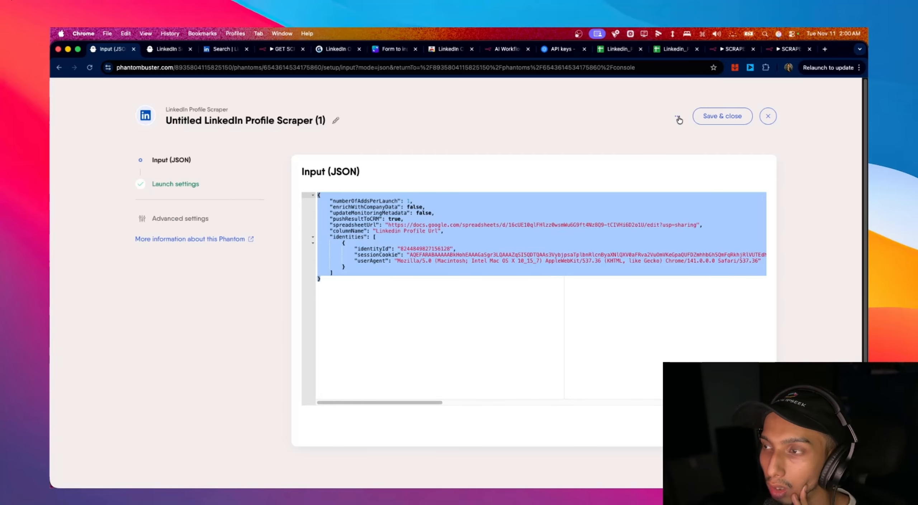
{"action": "left_click", "coordinate": [721, 116]}
{"action": "scroll", "coordinate": [457, 291], "scroll_direction": "down", "scroll_amount": 5}
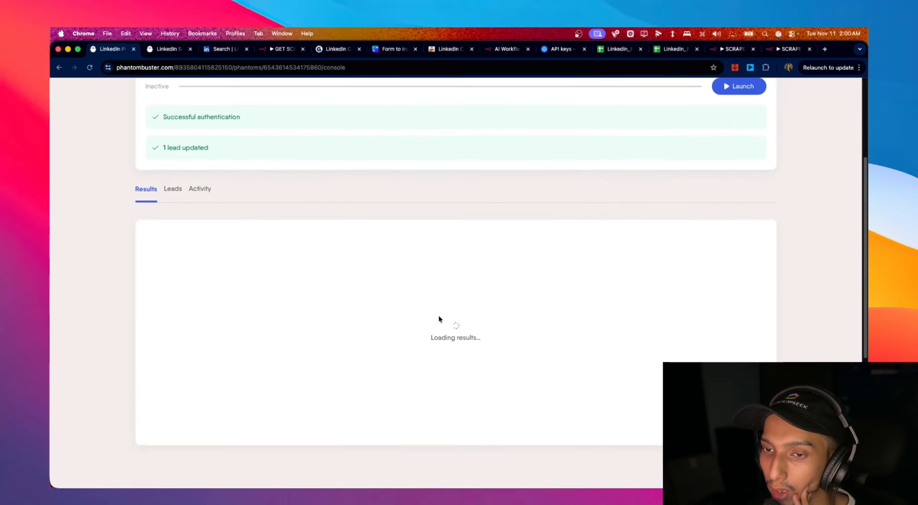
{"action": "scroll", "coordinate": [439, 317], "scroll_direction": "up", "scroll_amount": 3}
- Open the successful run's log from Activity and select the container ID in its output
{"action": "left_click", "coordinate": [197, 292]}
{"action": "scroll", "coordinate": [573, 306], "scroll_direction": "down", "scroll_amount": 2}
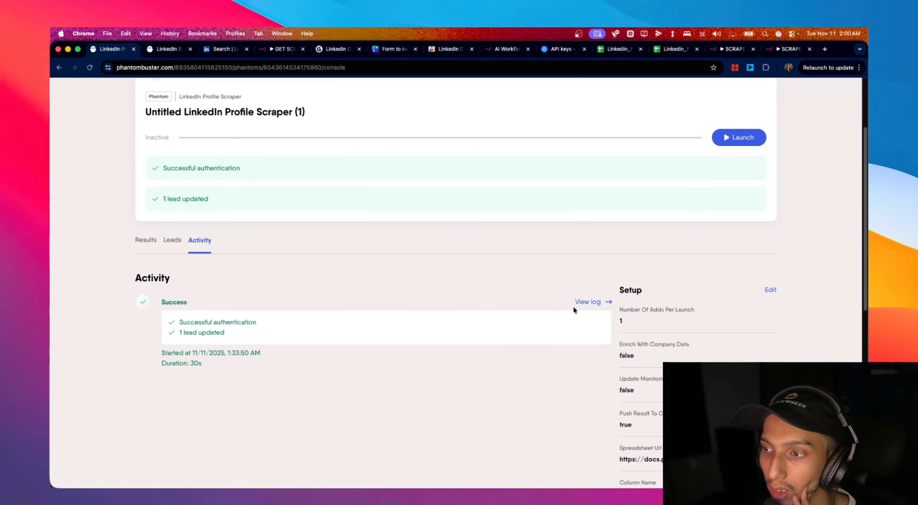
{"action": "left_click", "coordinate": [583, 302]}
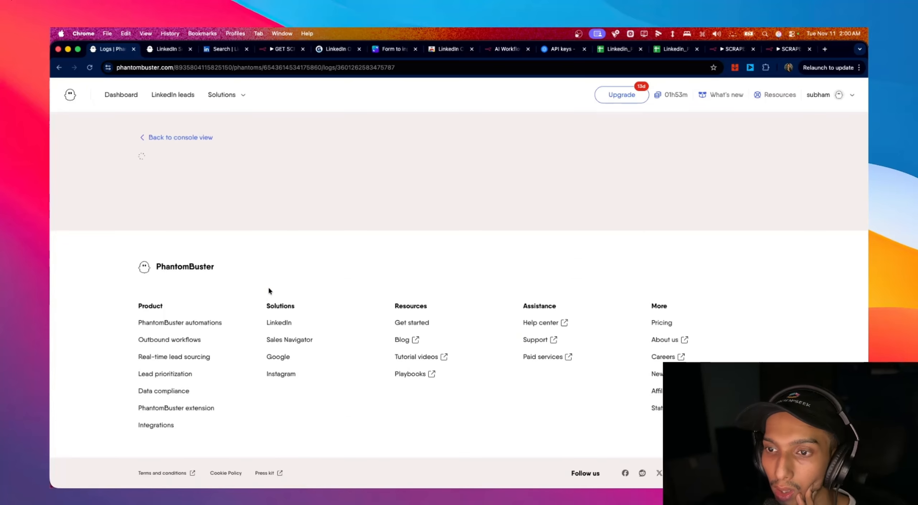
{"action": "scroll", "coordinate": [269, 287], "scroll_direction": "down", "scroll_amount": 3}
{"action": "scroll", "coordinate": [269, 287], "scroll_direction": "down", "scroll_amount": 2}
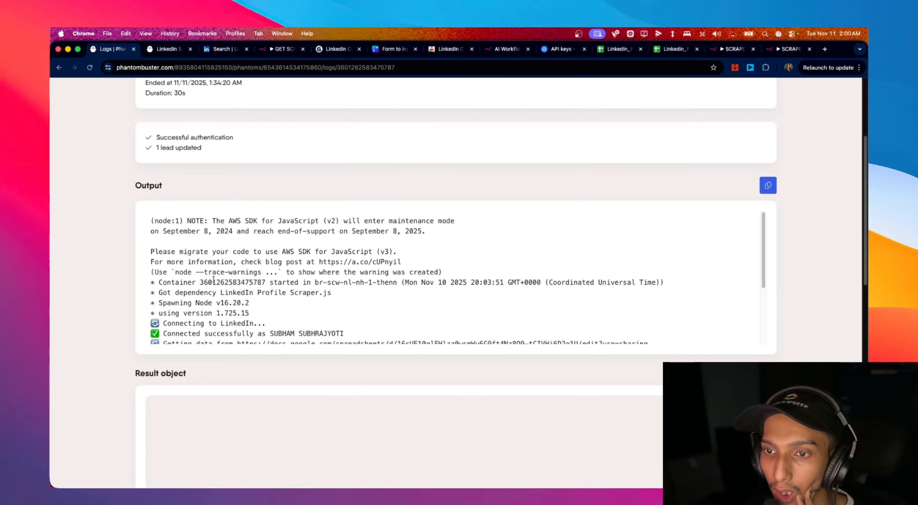
{"action": "left_click_drag", "start_coordinate": [201, 282], "coordinate": [264, 285]}
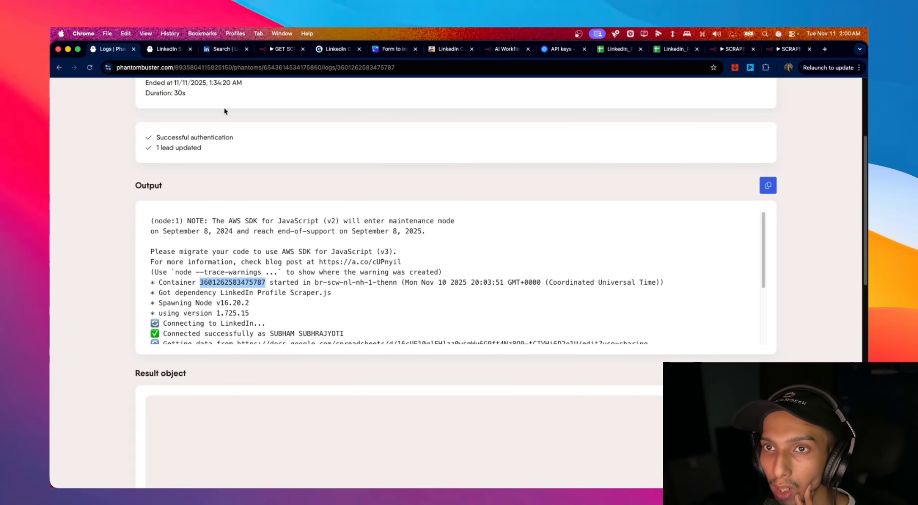
- Save the GET SCRAPE LEADS workflow, then write '1) Search' in red on the Canva whiteboard
{"action": "left_click", "coordinate": [281, 54]}
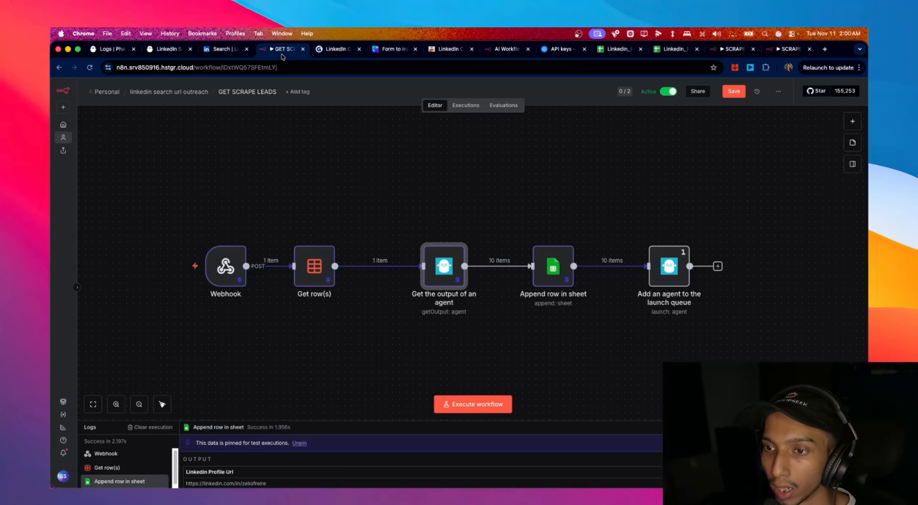
{"action": "key", "text": "super+s"}
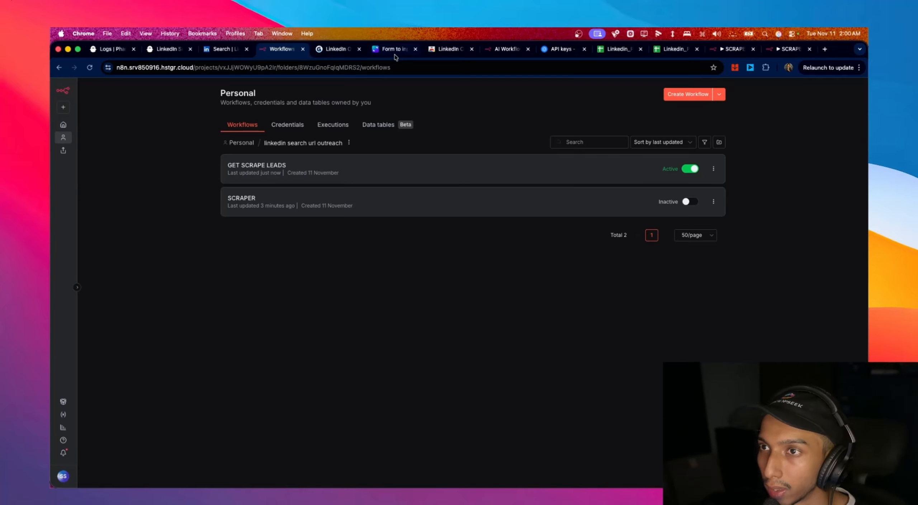
{"action": "left_click", "coordinate": [395, 54]}
{"action": "scroll", "coordinate": [558, 239], "scroll_direction": "down", "scroll_amount": 15}
{"action": "mouse_move", "coordinate": [252, 176]}
{"action": "left_mouse_down"}
{"action": "mouse_move", "coordinate": [274, 153]}
{"action": "mouse_move", "coordinate": [291, 226]}
{"action": "mouse_move", "coordinate": [321, 230]}
{"action": "left_mouse_up"}
{"action": "mouse_move", "coordinate": [307, 125]}
{"action": "left_mouse_down"}
{"action": "mouse_move", "coordinate": [344, 166]}
{"action": "mouse_move", "coordinate": [319, 262]}
{"action": "left_mouse_up"}
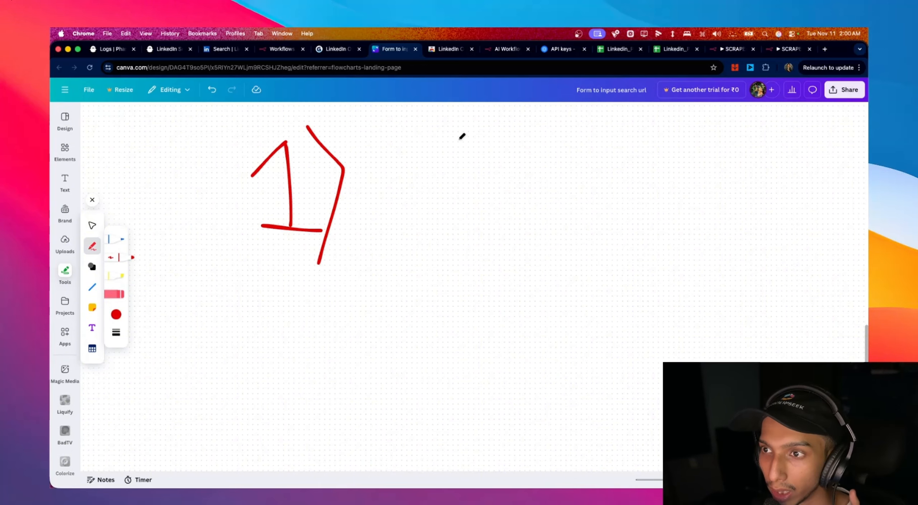
{"action": "mouse_move", "coordinate": [456, 138]}
{"action": "left_mouse_down"}
{"action": "mouse_move", "coordinate": [468, 190]}
{"action": "mouse_move", "coordinate": [432, 216]}
{"action": "mouse_move", "coordinate": [497, 176]}
{"action": "mouse_move", "coordinate": [538, 187]}
{"action": "mouse_move", "coordinate": [554, 174]}
{"action": "mouse_move", "coordinate": [588, 204]}
{"action": "mouse_move", "coordinate": [624, 151]}
{"action": "mouse_move", "coordinate": [656, 219]}
{"action": "left_mouse_up"}
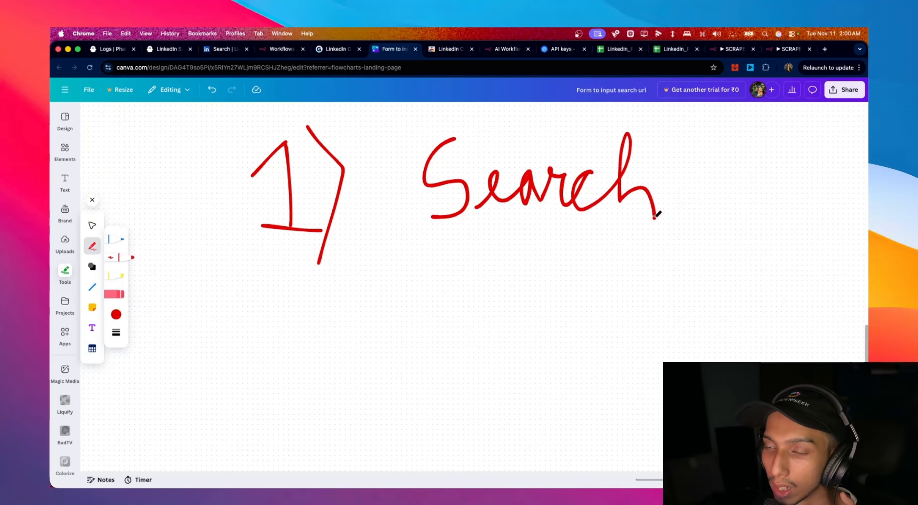
- Draw a red box divided by horizontal lines below the heading
{"action": "scroll", "coordinate": [645, 232], "scroll_direction": "down", "scroll_amount": 3}
{"action": "scroll", "coordinate": [645, 179], "scroll_direction": "down", "scroll_amount": 3}
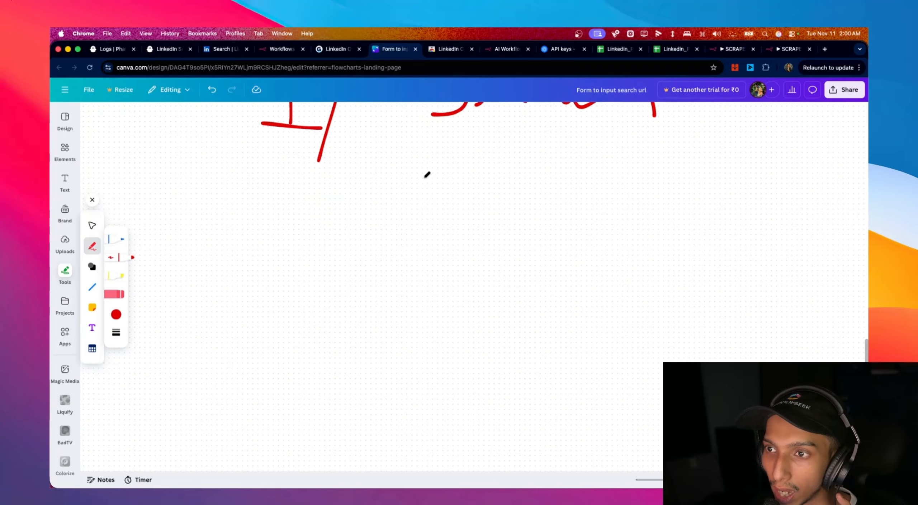
{"action": "mouse_move", "coordinate": [375, 157]}
{"action": "left_mouse_down"}
{"action": "mouse_move", "coordinate": [370, 227]}
{"action": "mouse_move", "coordinate": [622, 242]}
{"action": "mouse_move", "coordinate": [492, 144]}
{"action": "mouse_move", "coordinate": [374, 151]}
{"action": "mouse_move", "coordinate": [410, 166]}
{"action": "mouse_move", "coordinate": [645, 178]}
{"action": "left_mouse_up"}
{"action": "left_click_drag", "start_coordinate": [371, 188], "coordinate": [642, 209]}
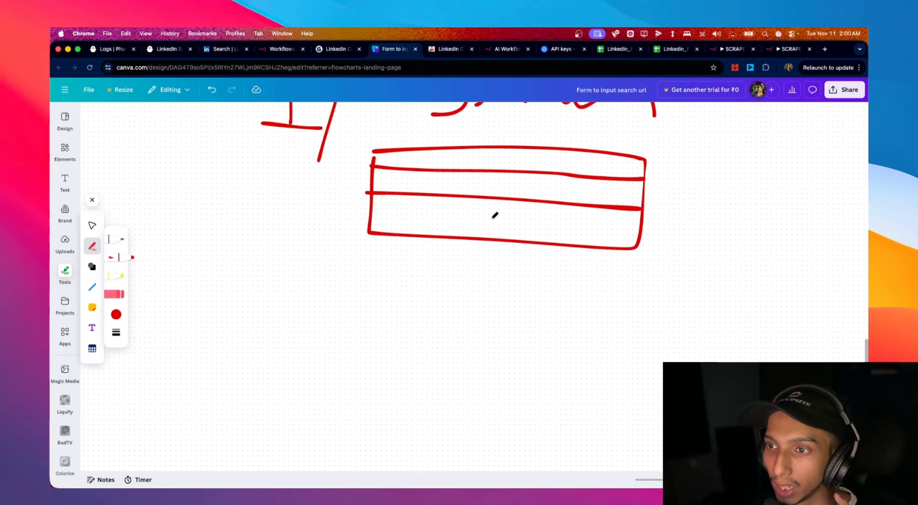
{"action": "left_click_drag", "start_coordinate": [365, 213], "coordinate": [635, 226]}
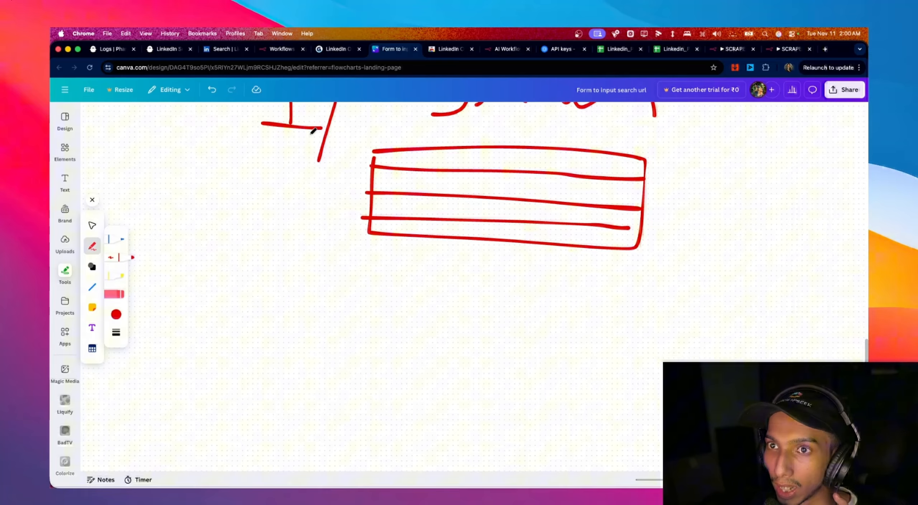
{"action": "left_click", "coordinate": [272, 50]}
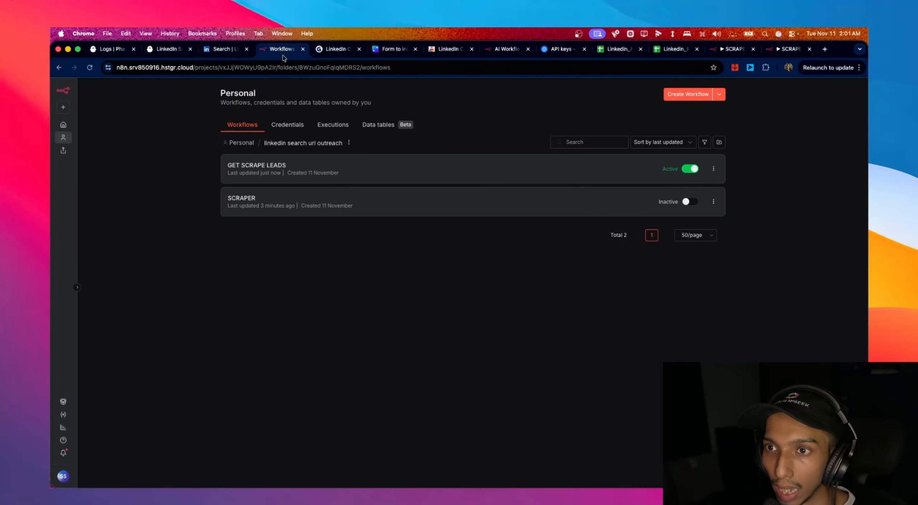
{"action": "left_click", "coordinate": [393, 49]}
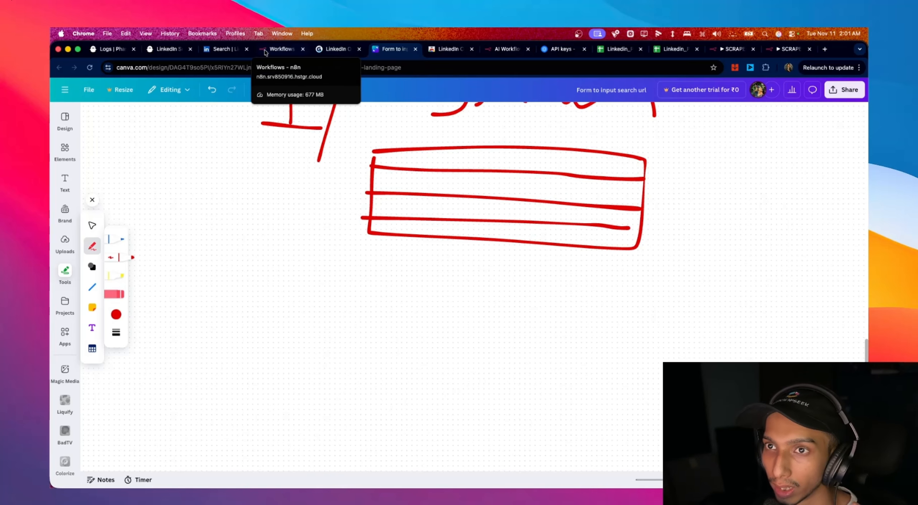
{"action": "left_click", "coordinate": [154, 49]}
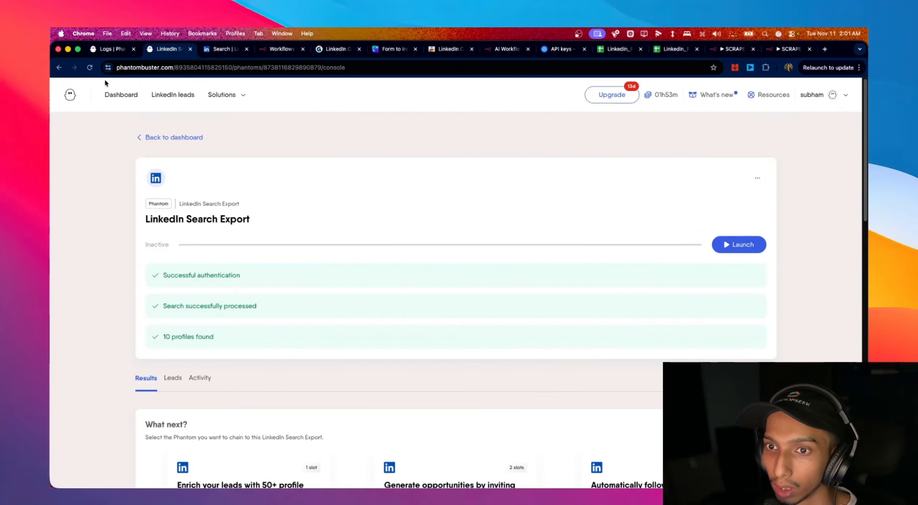
{"action": "left_click", "coordinate": [104, 49]}
{"action": "scroll", "coordinate": [187, 156], "scroll_direction": "up", "scroll_amount": 5}
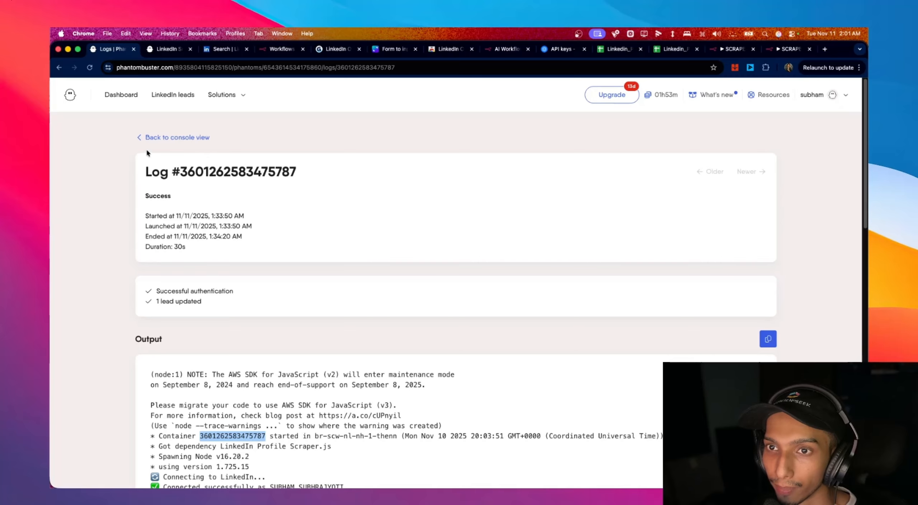
{"action": "left_click", "coordinate": [177, 137]}
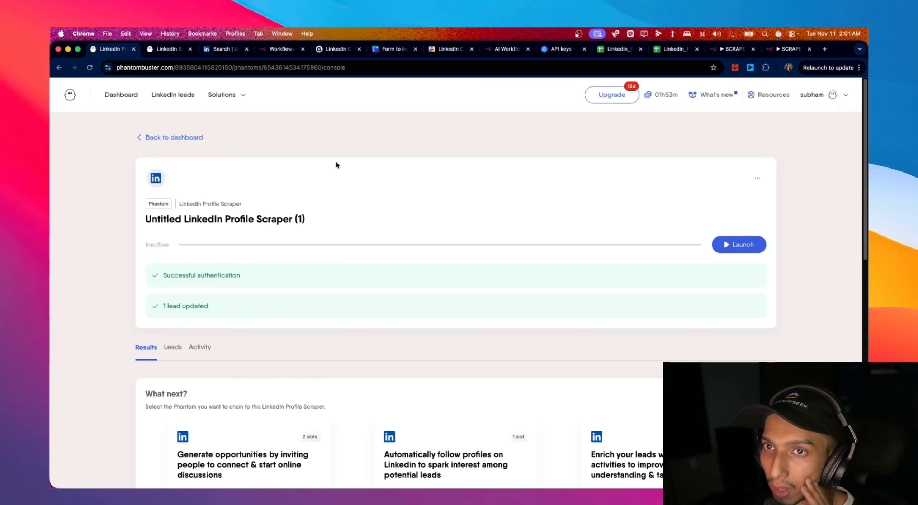
{"action": "left_click", "coordinate": [259, 52]}
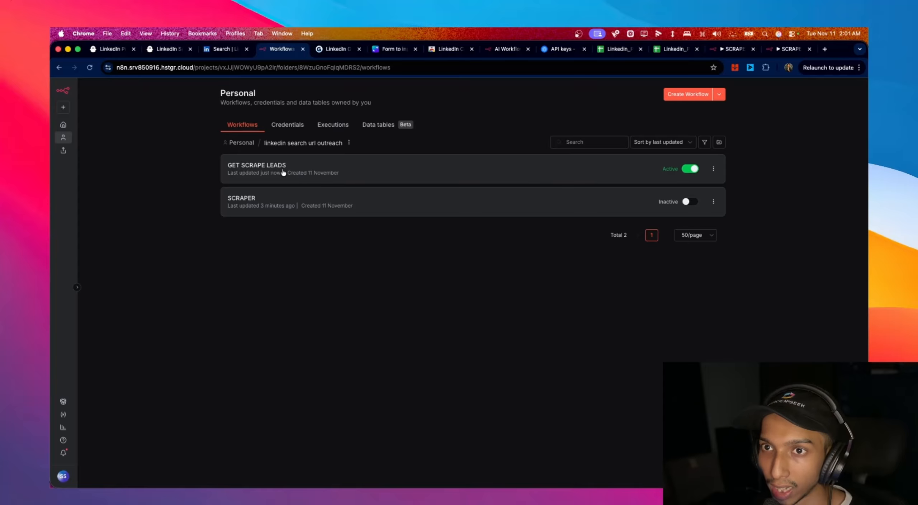
{"action": "left_click", "coordinate": [117, 53]}
{"action": "scroll", "coordinate": [334, 231], "scroll_direction": "down", "scroll_amount": 10}
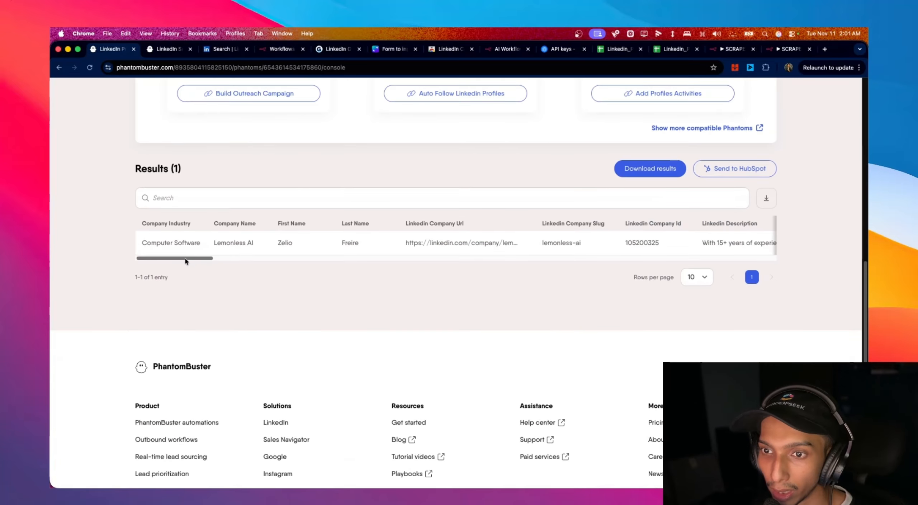
{"action": "left_click_drag", "start_coordinate": [185, 258], "coordinate": [418, 267]}
{"action": "left_click", "coordinate": [280, 49]}
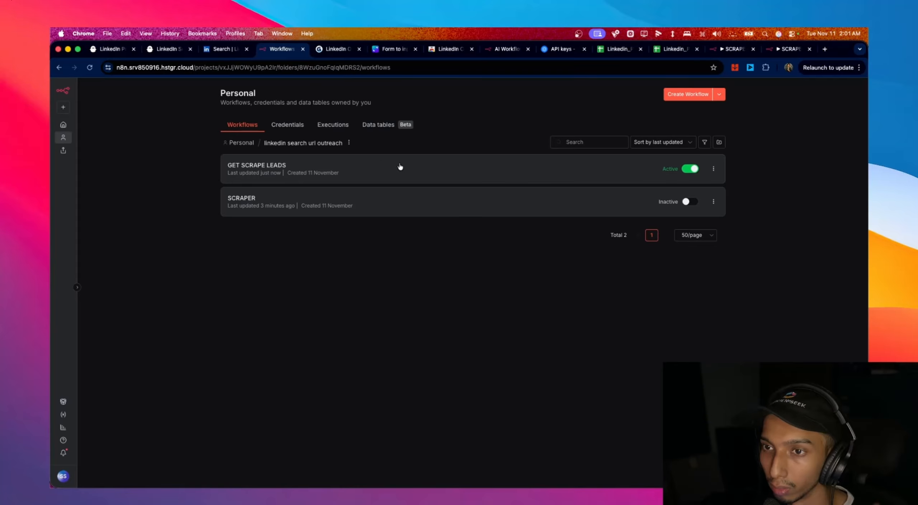
- Create a new workflow with a Webhook trigger using the POST method
{"action": "left_click", "coordinate": [689, 98]}
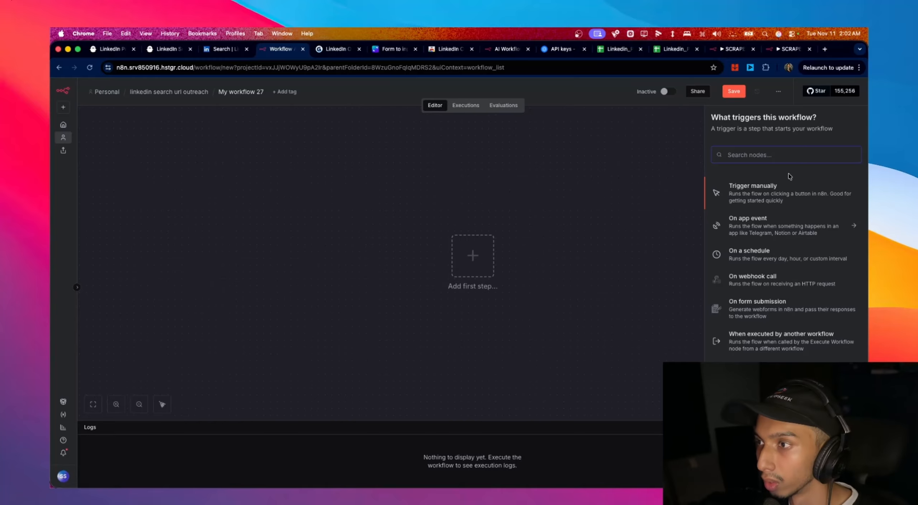
{"action": "type", "text": "we"}
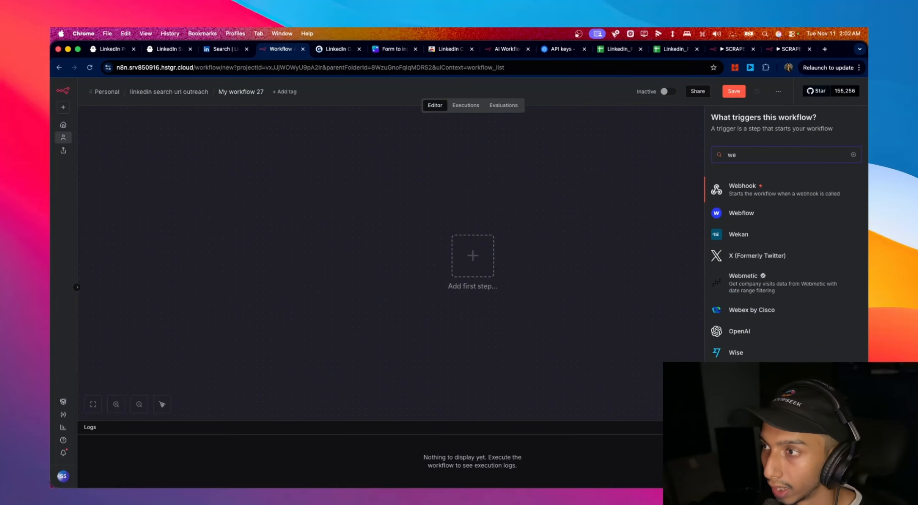
{"action": "left_click", "coordinate": [795, 183]}
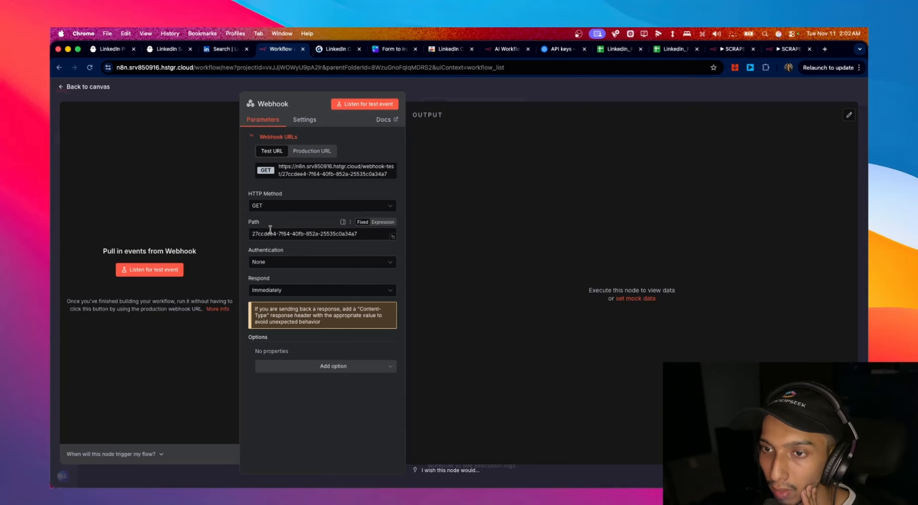
{"action": "left_click", "coordinate": [281, 206]}
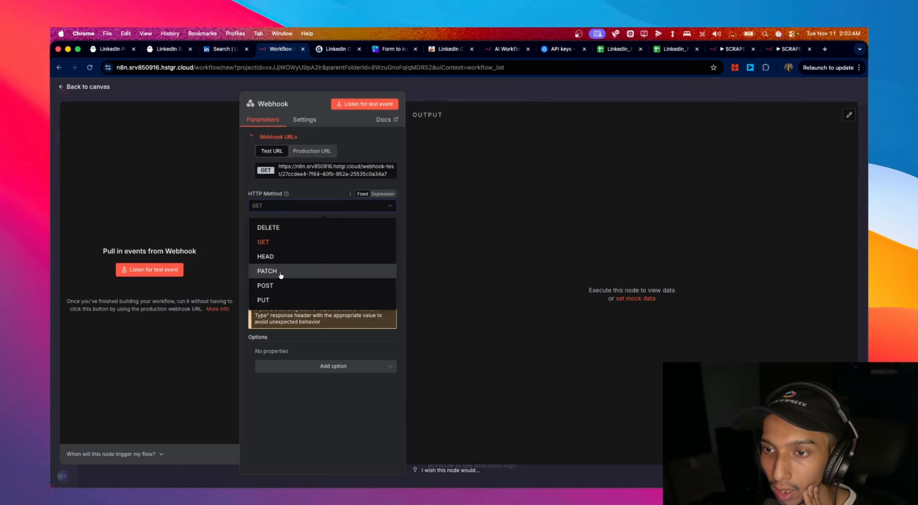
{"action": "left_click", "coordinate": [285, 293]}
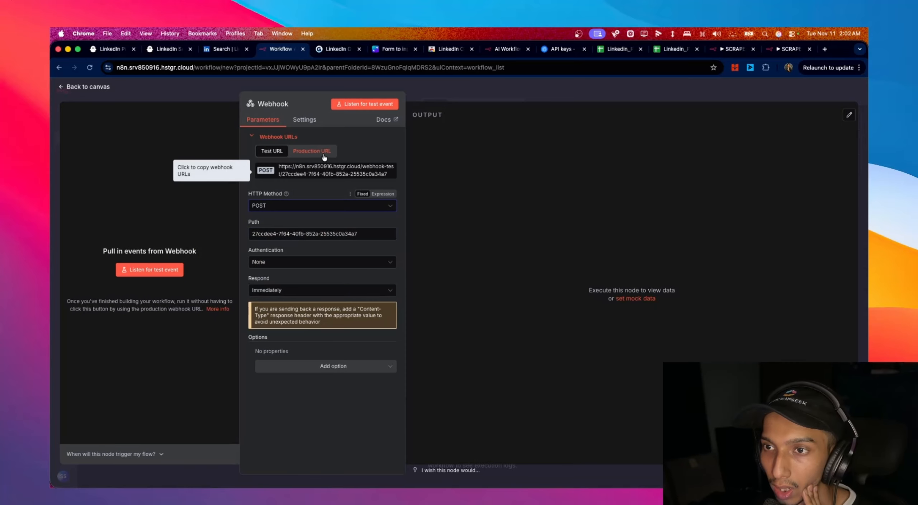
{"action": "left_click", "coordinate": [312, 151]}
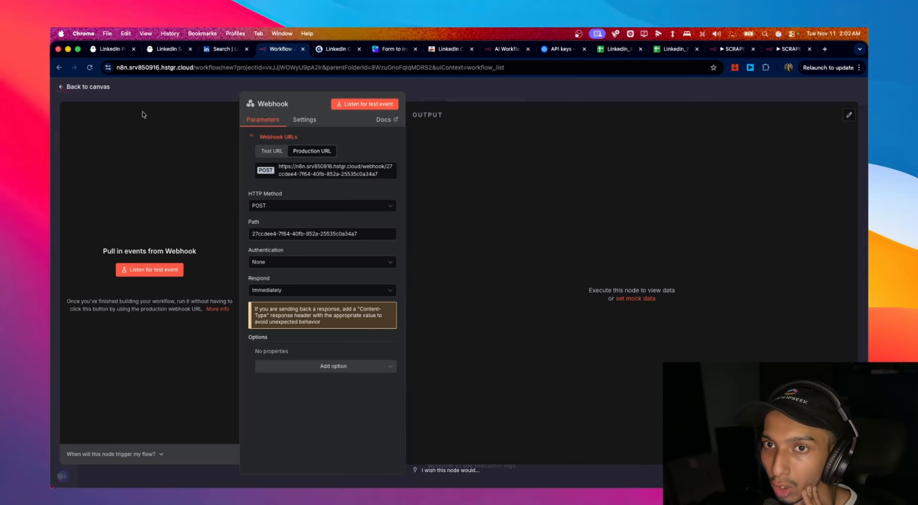
{"action": "left_click", "coordinate": [96, 90]}
- Save and activate My workflow 27, rechecking the Webhook node
{"action": "key", "text": "super+s"}
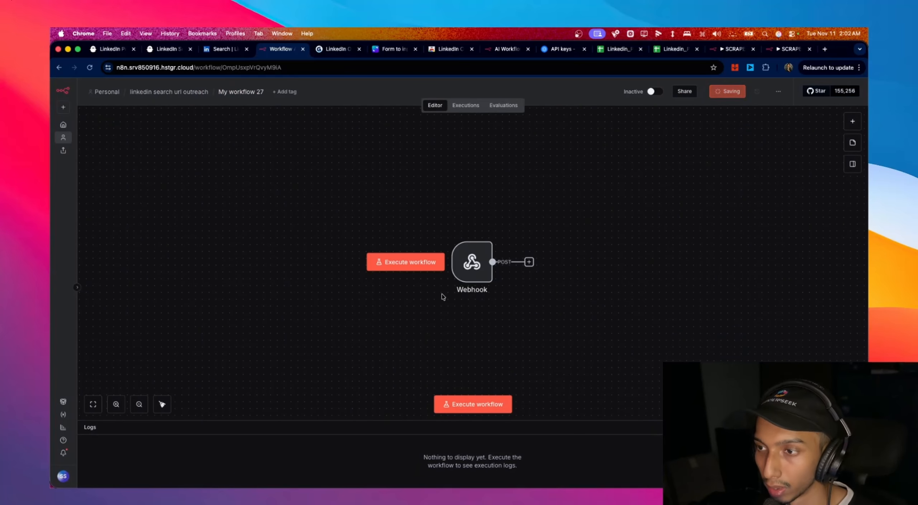
{"action": "left_click", "coordinate": [667, 91]}
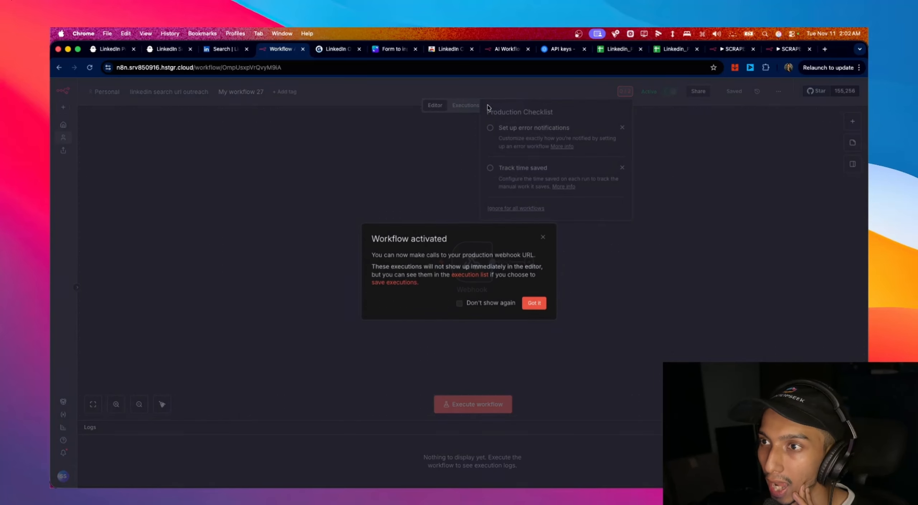
{"action": "left_click", "coordinate": [534, 301]}
{"action": "double_click", "coordinate": [477, 261]}
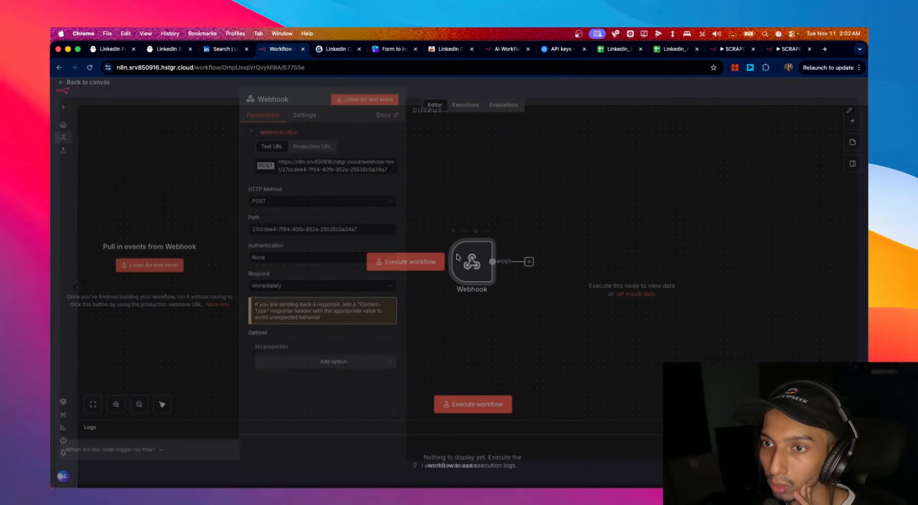
{"action": "left_click", "coordinate": [94, 93]}
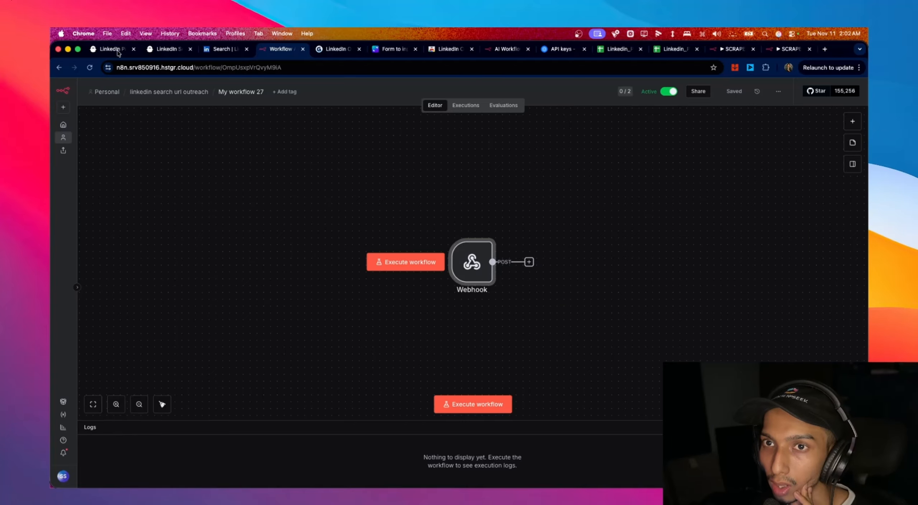
{"action": "left_click", "coordinate": [108, 49]}
{"action": "scroll", "coordinate": [507, 182], "scroll_direction": "up", "scroll_amount": 10}
- Paste the n8n webhook URL as the scraper's Custom webhook URL in Advanced settings and save
{"action": "scroll", "coordinate": [507, 182], "scroll_direction": "up", "scroll_amount": 2}
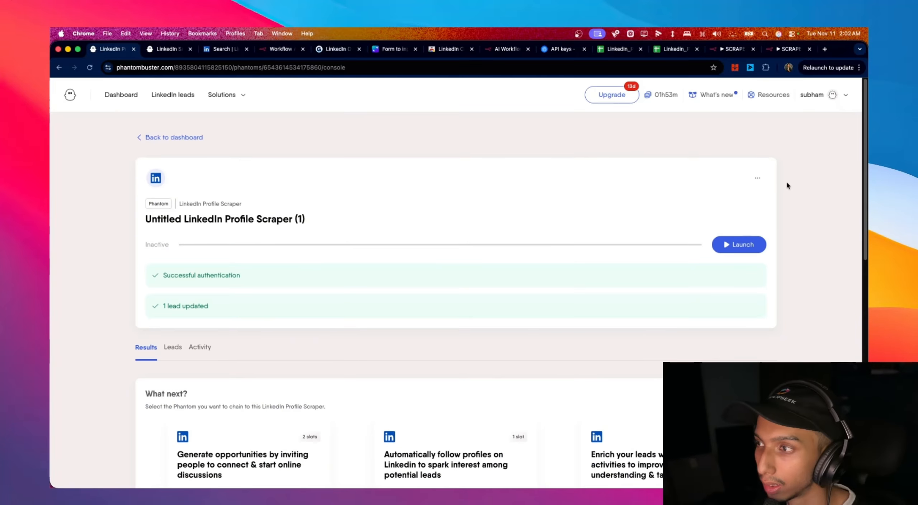
{"action": "left_click", "coordinate": [757, 178]}
{"action": "left_click", "coordinate": [721, 213]}
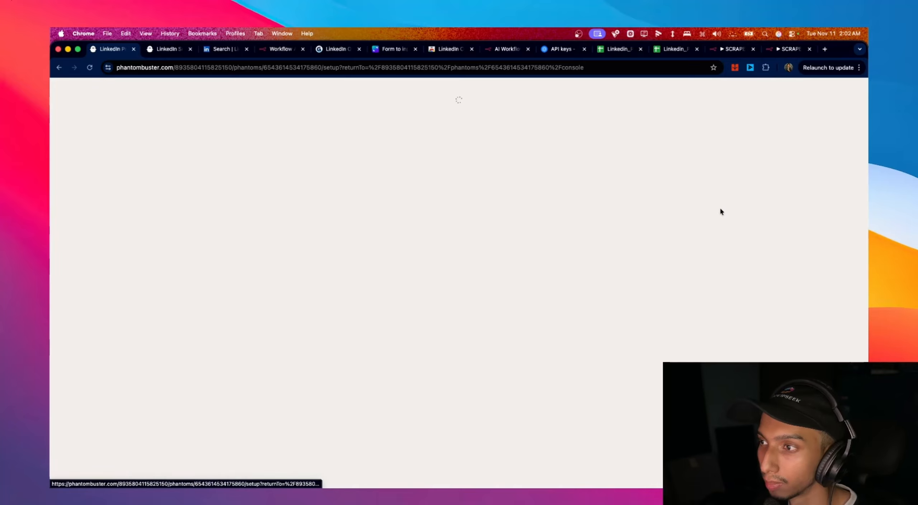
{"action": "left_click", "coordinate": [678, 117]}
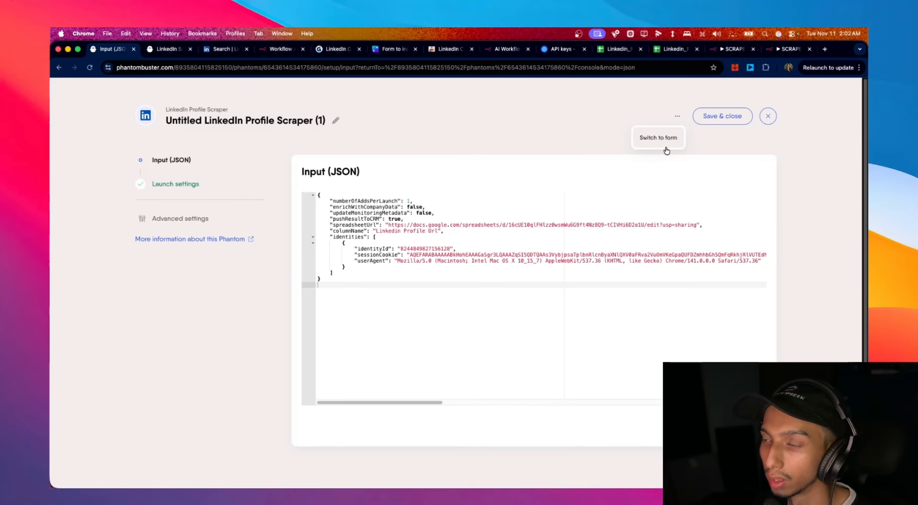
{"action": "left_click", "coordinate": [180, 219]}
{"action": "left_click", "coordinate": [363, 168]}
{"action": "left_click", "coordinate": [440, 168]}
{"action": "left_click", "coordinate": [441, 272]}
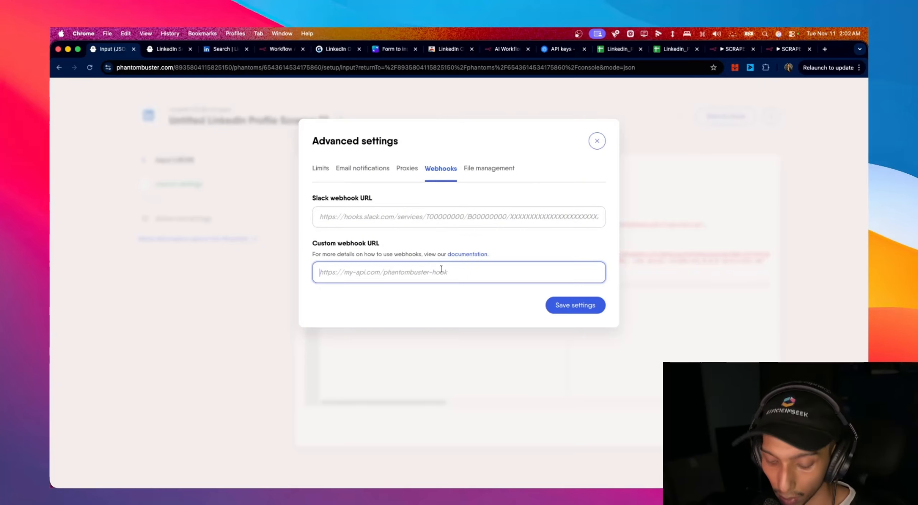
{"action": "key", "text": "super+v"}
{"action": "left_click", "coordinate": [574, 305]}
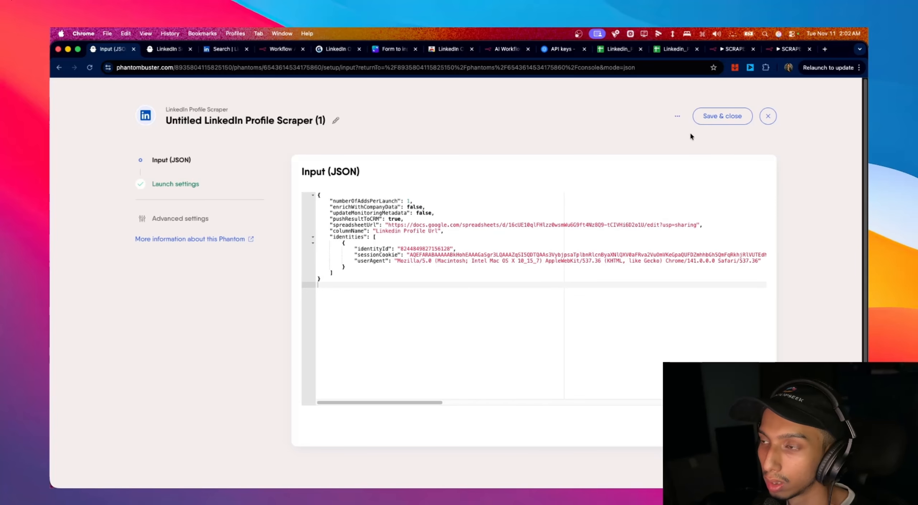
- Switch the input to the form, set 3 profiles per launch, and launch the scraper
{"action": "left_click", "coordinate": [677, 116]}
{"action": "left_click", "coordinate": [680, 142]}
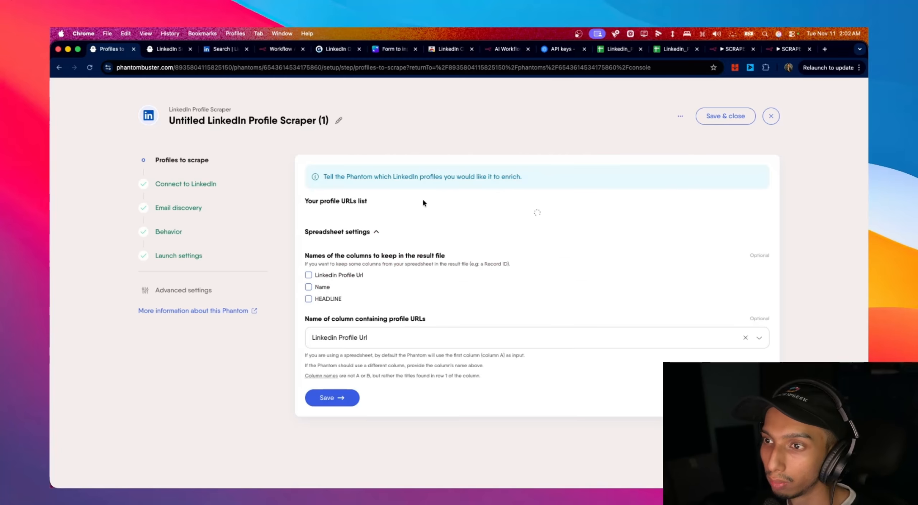
{"action": "scroll", "coordinate": [570, 277], "scroll_direction": "down", "scroll_amount": 2}
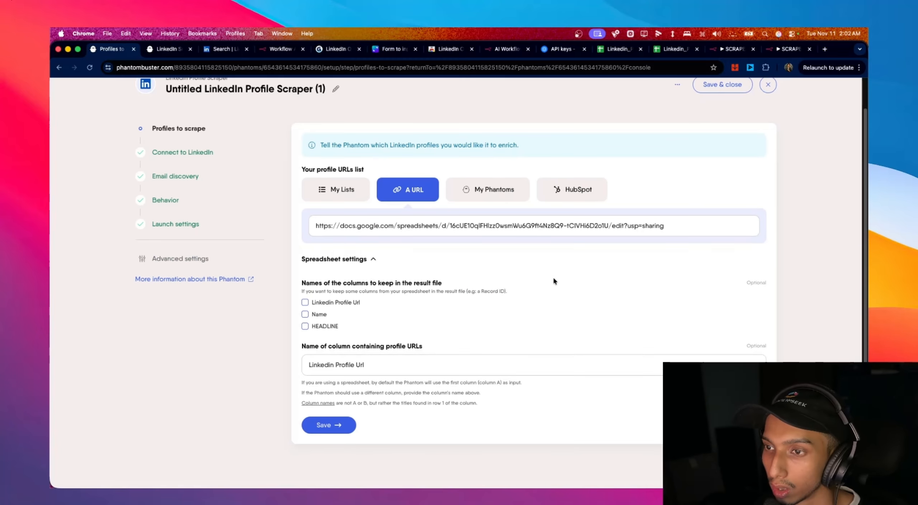
{"action": "left_click", "coordinate": [329, 426]}
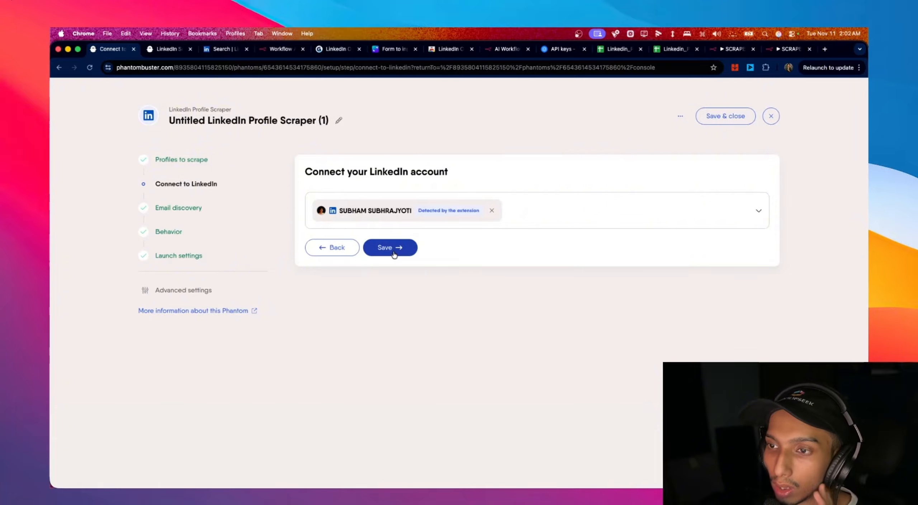
{"action": "left_click", "coordinate": [394, 254]}
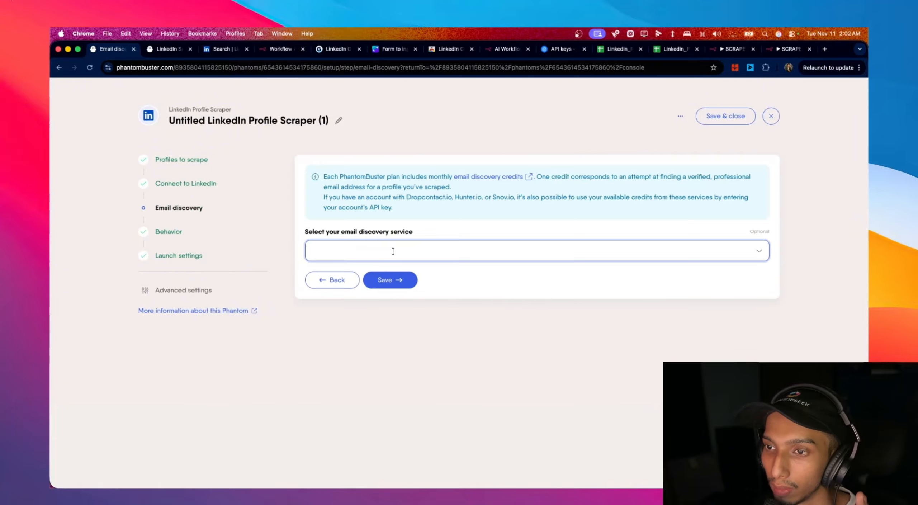
{"action": "left_click", "coordinate": [395, 279]}
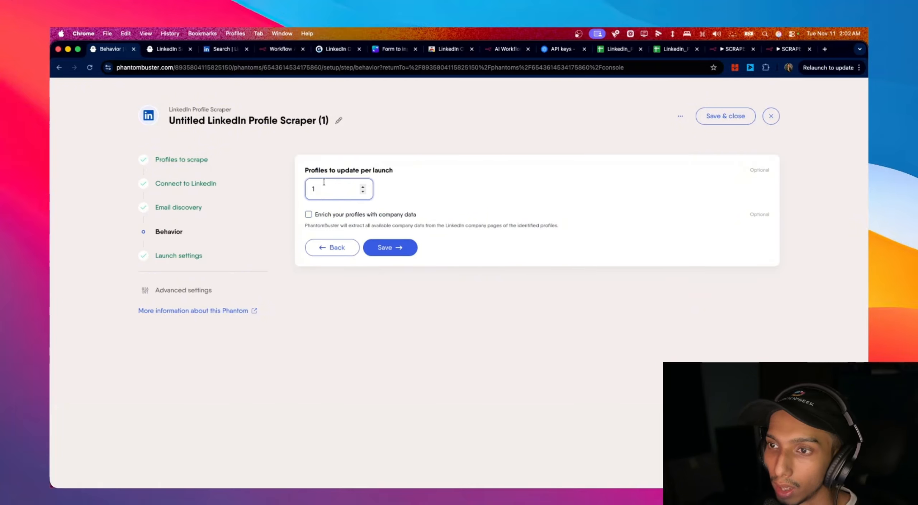
{"action": "double_click", "coordinate": [317, 188]}
{"action": "type", "text": "10"}
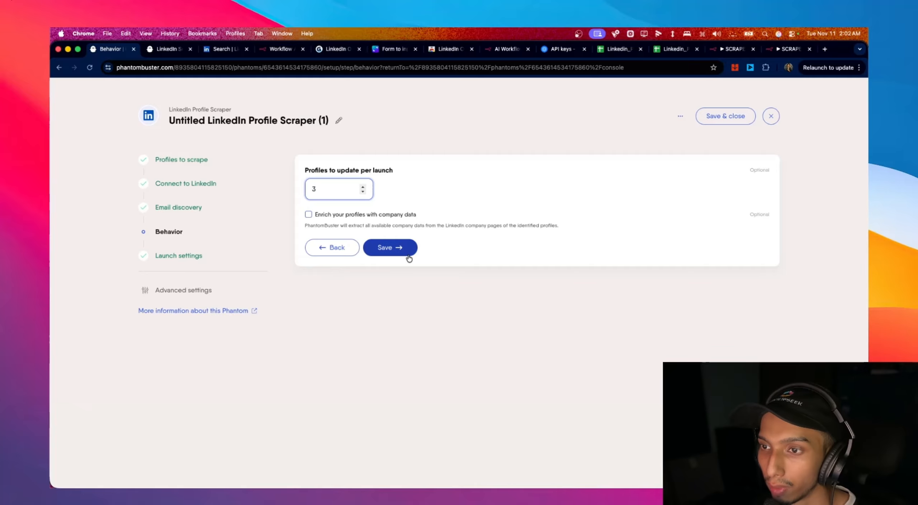
{"action": "left_click", "coordinate": [407, 251]}
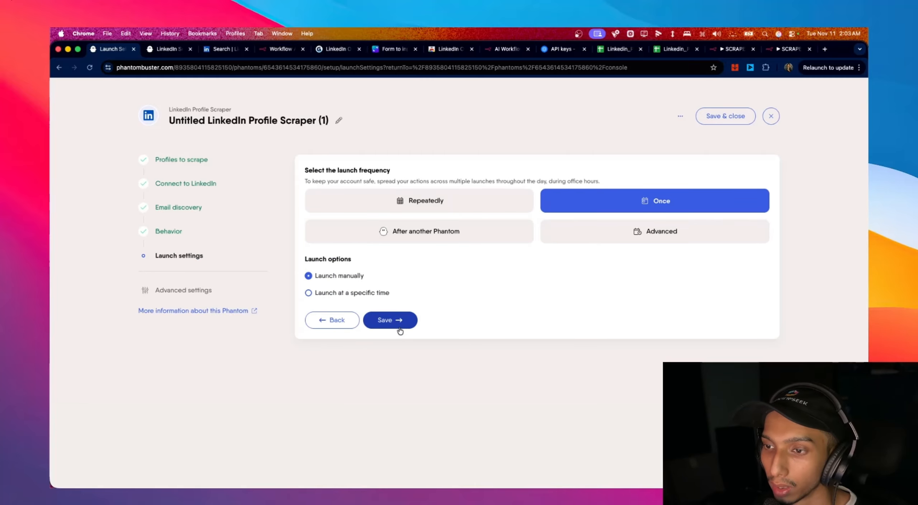
{"action": "left_click", "coordinate": [399, 329]}
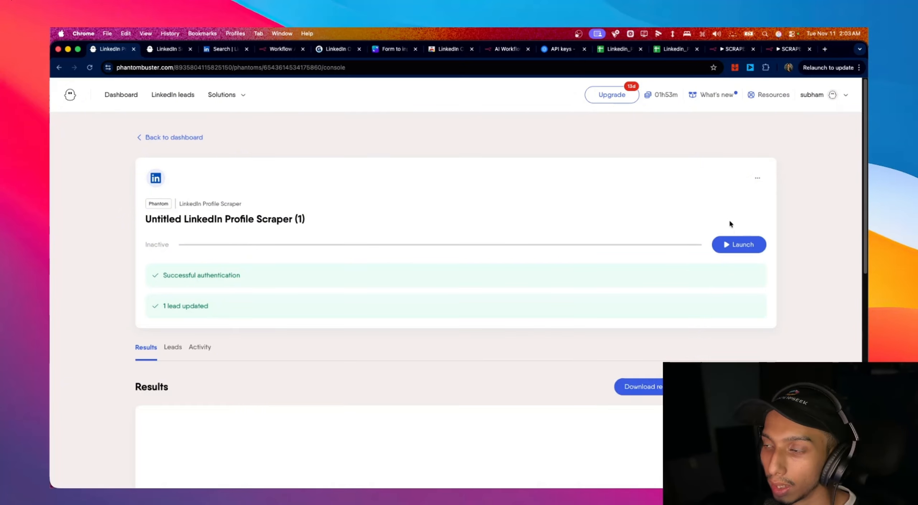
{"action": "left_click", "coordinate": [719, 241]}
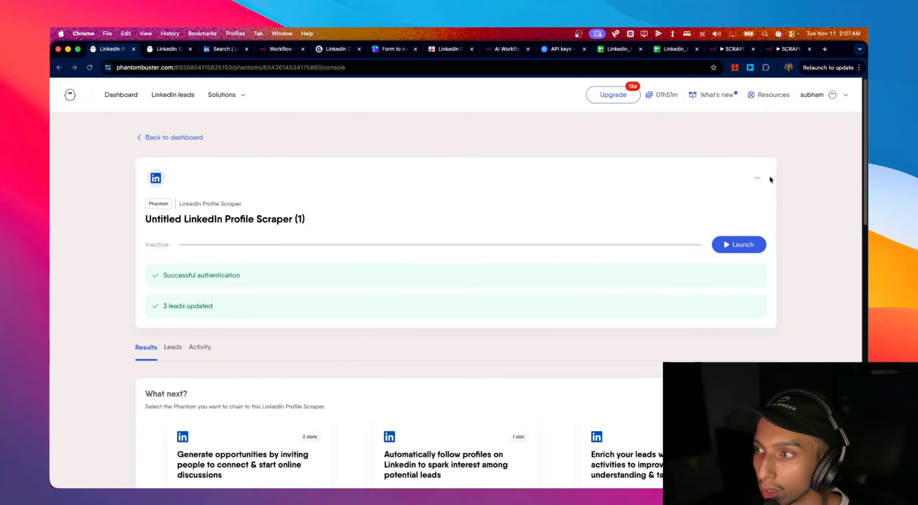
{"action": "left_click", "coordinate": [278, 50]}
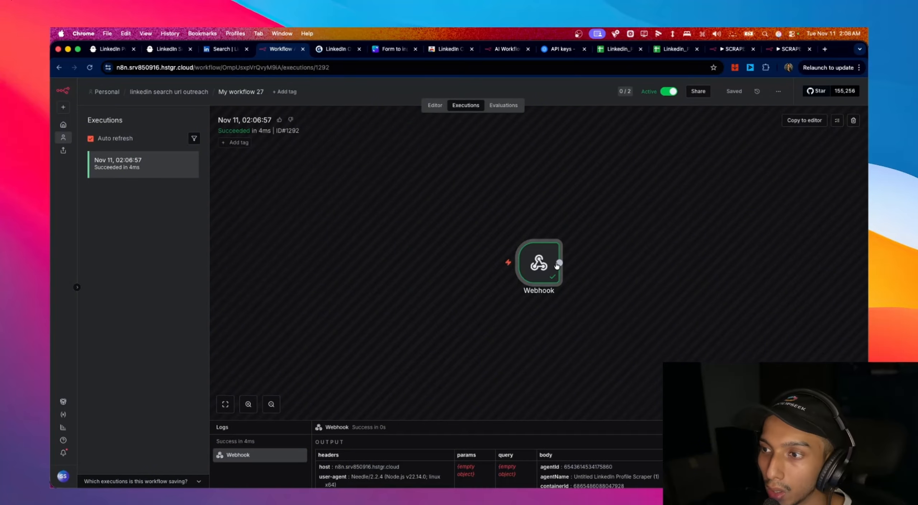
- Inspect the data the Webhook received in the latest execution
{"action": "left_click", "coordinate": [436, 105]}
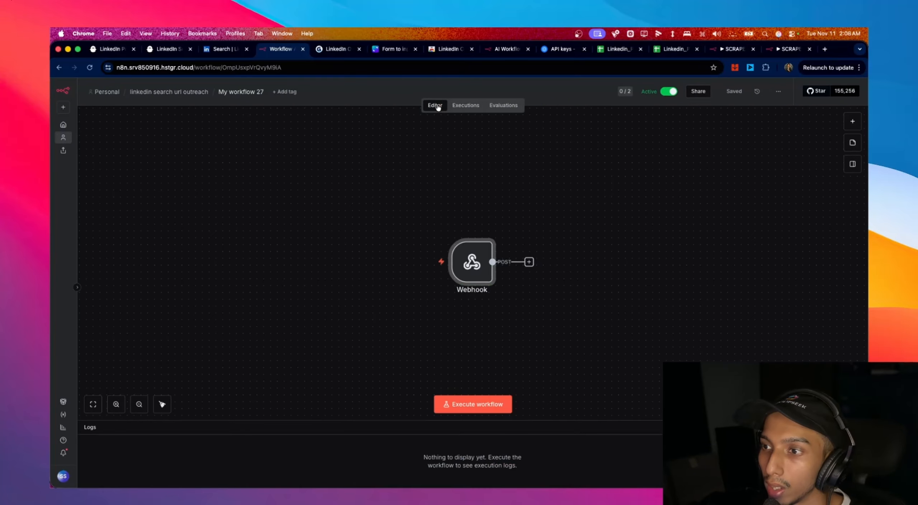
{"action": "left_click", "coordinate": [465, 107]}
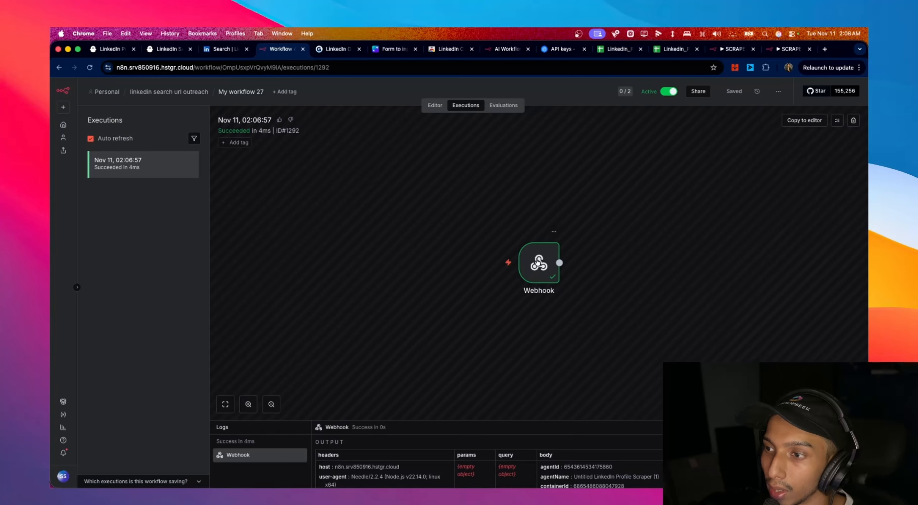
{"action": "double_click", "coordinate": [539, 263]}
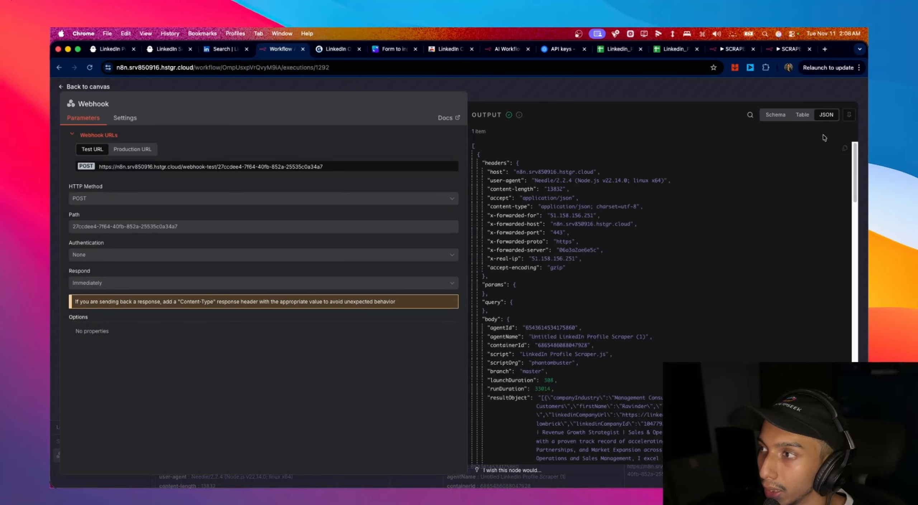
{"action": "left_click", "coordinate": [845, 150]}
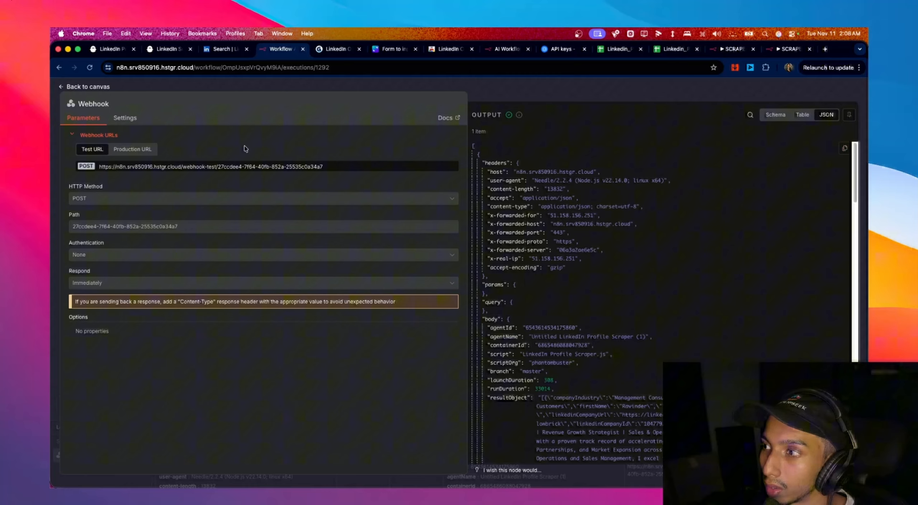
{"action": "left_click", "coordinate": [95, 89]}
{"action": "left_click", "coordinate": [436, 106]}
- Paste the PhantomBuster result JSON as the Webhook's pinned output and save it
{"action": "double_click", "coordinate": [472, 262]}
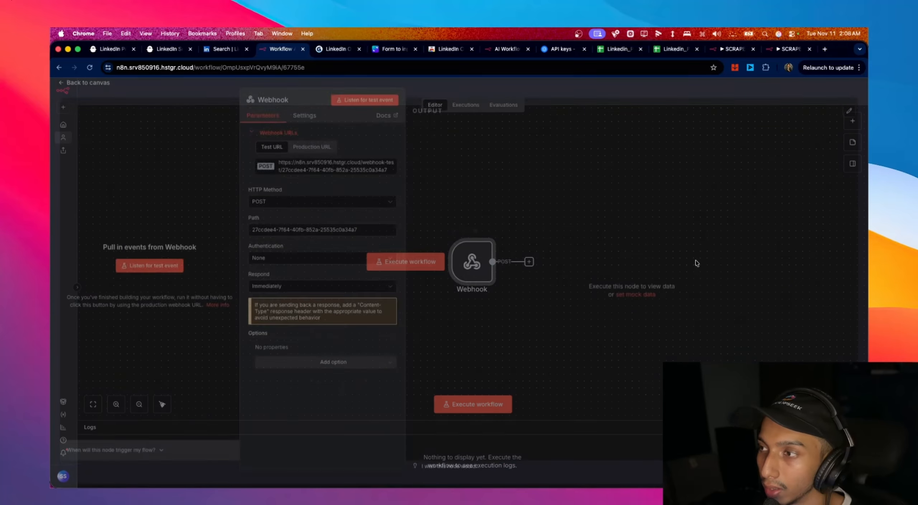
{"action": "left_click", "coordinate": [642, 299]}
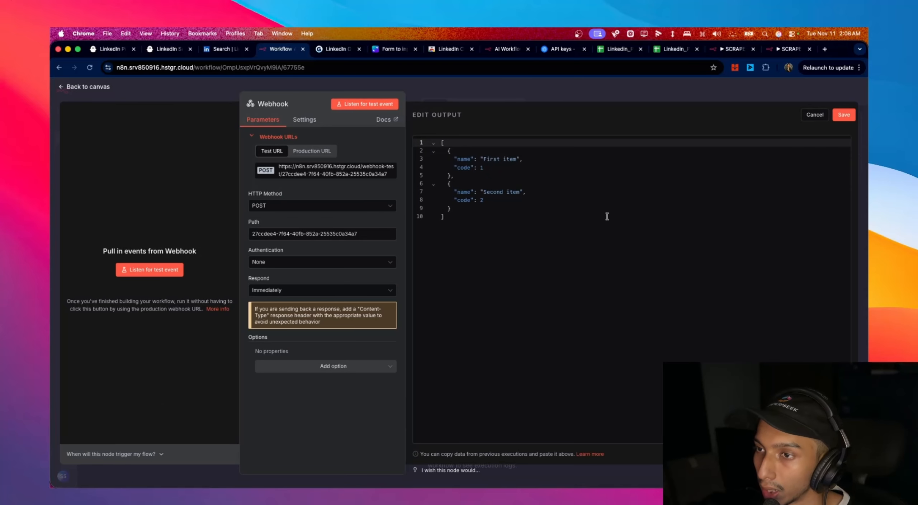
{"action": "left_click_drag", "start_coordinate": [514, 217], "coordinate": [414, 133]}
{"action": "key", "text": "super+v"}
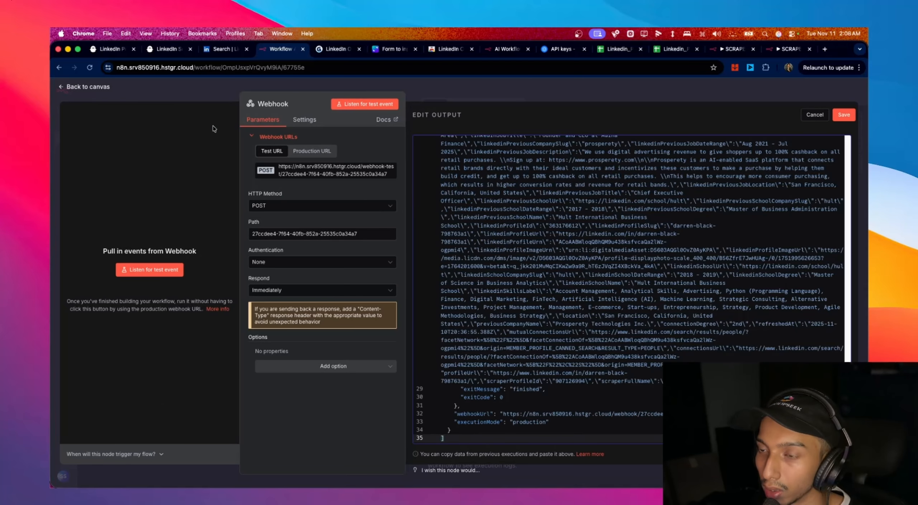
{"action": "left_click", "coordinate": [844, 114]}
{"action": "left_click", "coordinate": [95, 92]}
{"action": "left_click", "coordinate": [529, 261]}
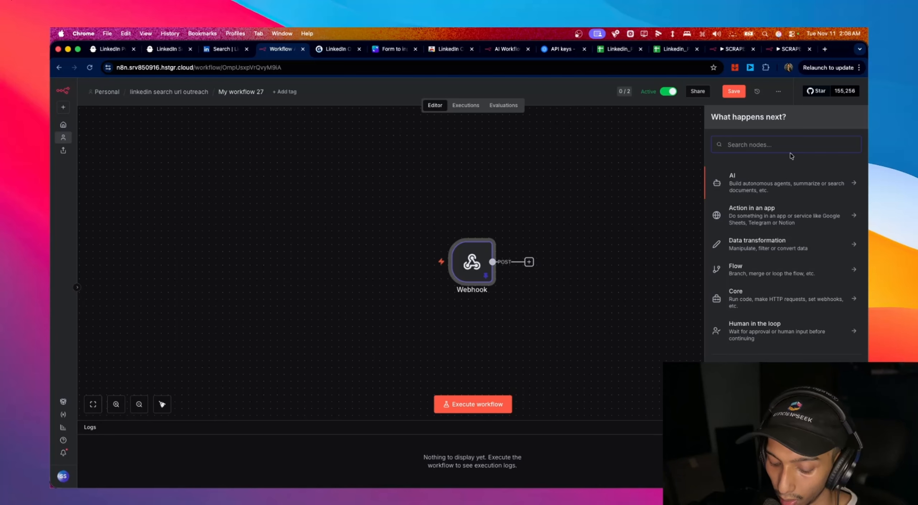
- Add a Phantombuster 'Add an agent to the launch queue' node, then delete it
{"action": "type", "text": "b"}
{"action": "key", "text": "BackSpace"}
{"action": "type", "text": "pha"}
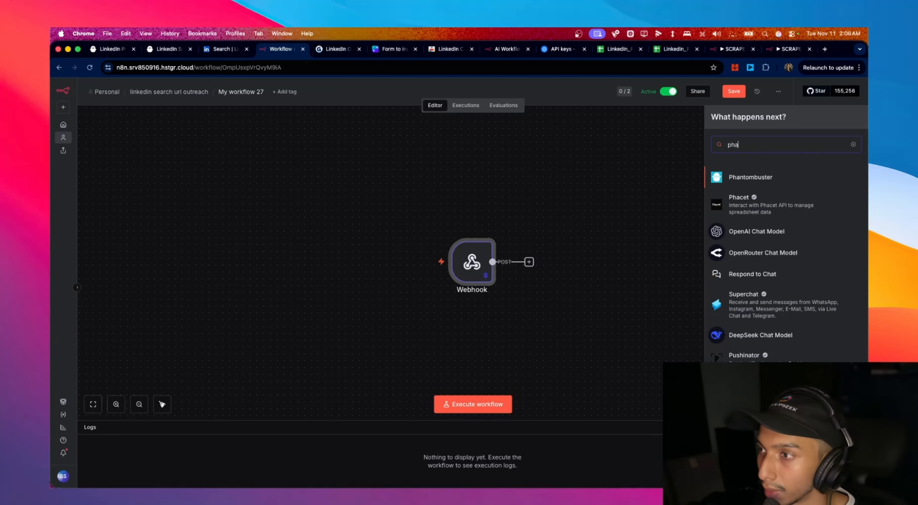
{"action": "left_click", "coordinate": [759, 177]}
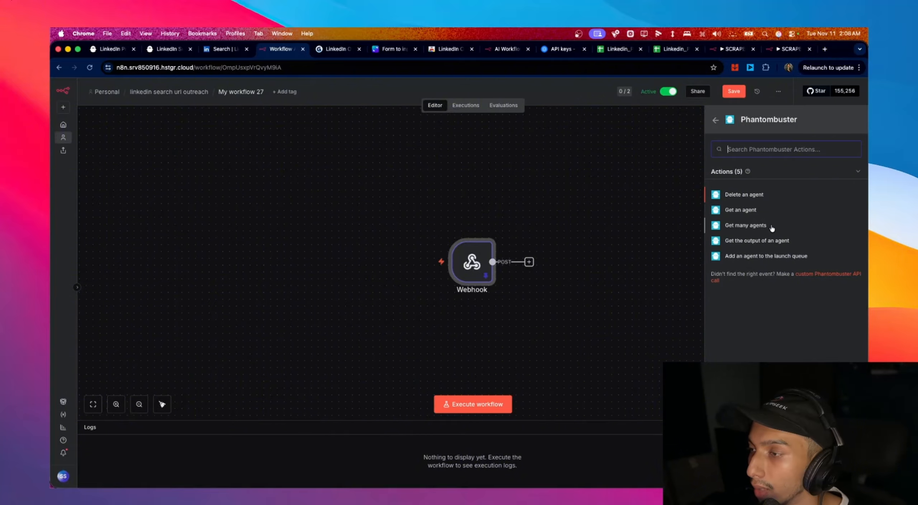
{"action": "left_click", "coordinate": [782, 257]}
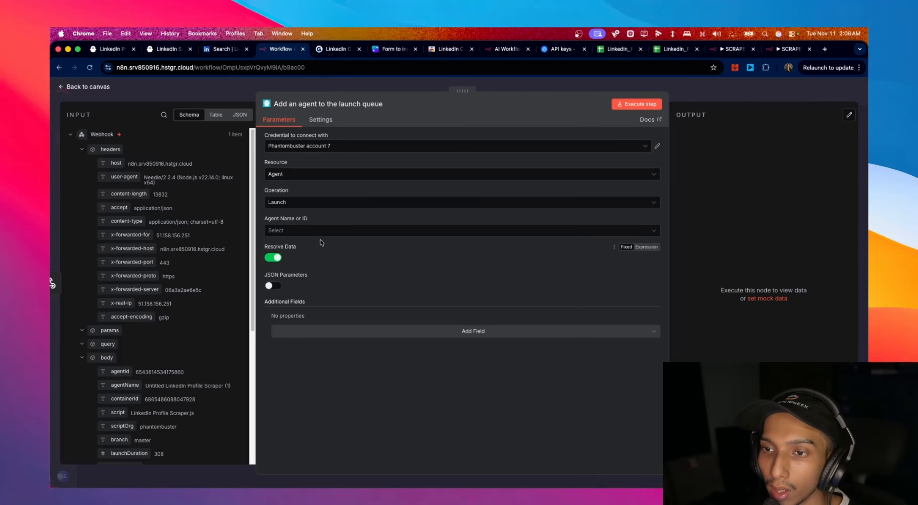
{"action": "left_click", "coordinate": [101, 87]}
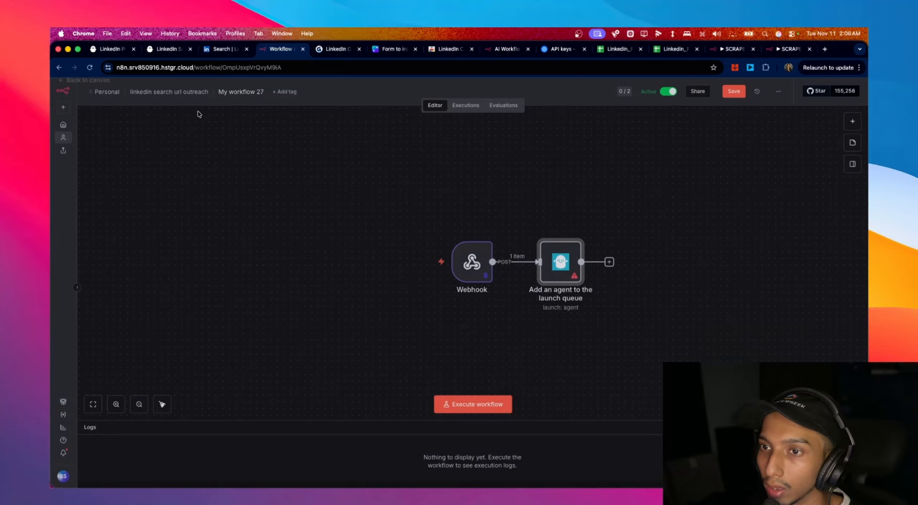
{"action": "right_click", "coordinate": [561, 264]}
{"action": "left_click", "coordinate": [646, 453]}
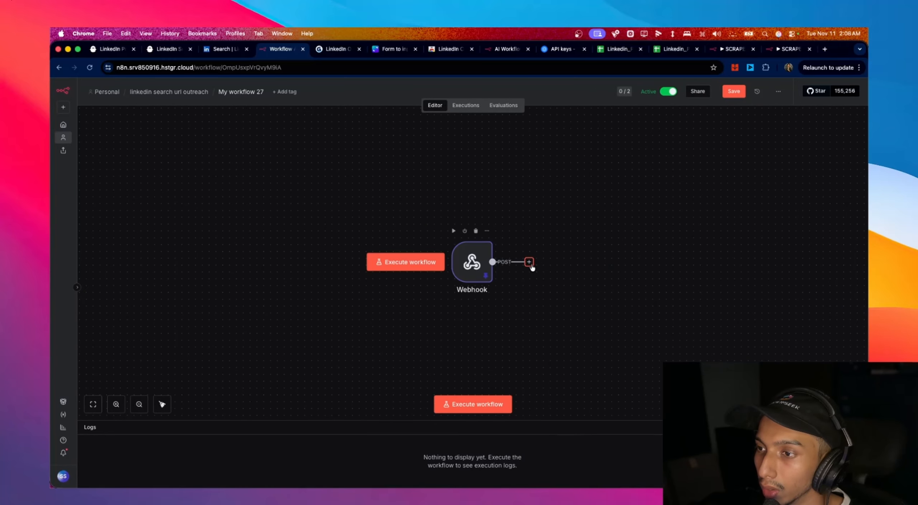
- Add a Phantombuster 'Get the output of an agent' node after the Webhook
{"action": "left_click", "coordinate": [529, 262]}
{"action": "type", "text": "phan"}
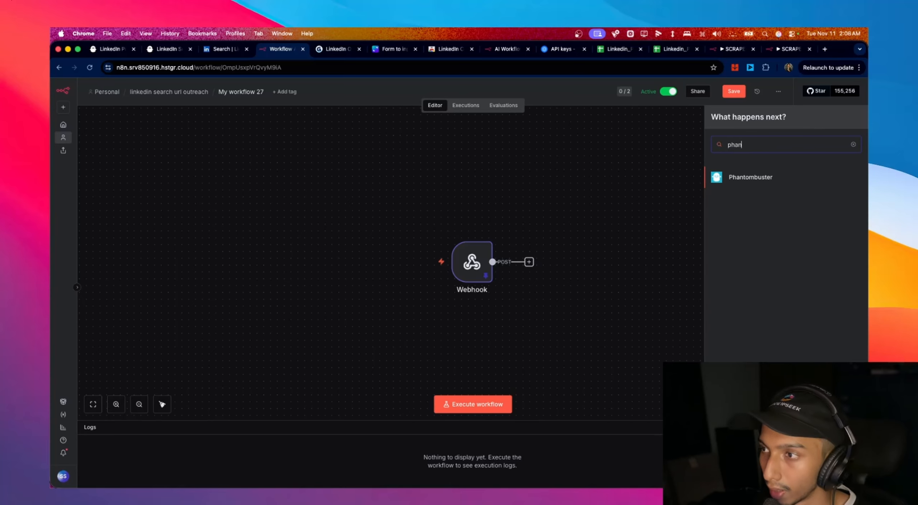
{"action": "left_click", "coordinate": [784, 188]}
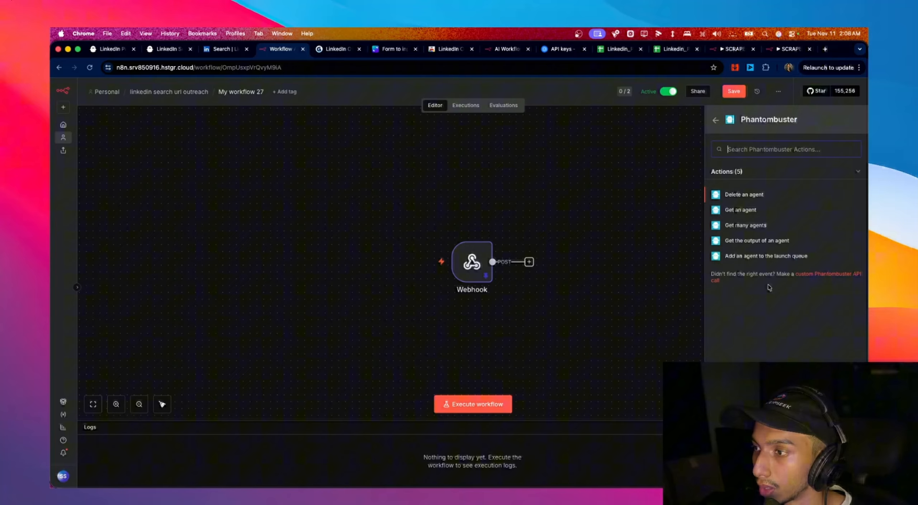
{"action": "left_click", "coordinate": [769, 241]}
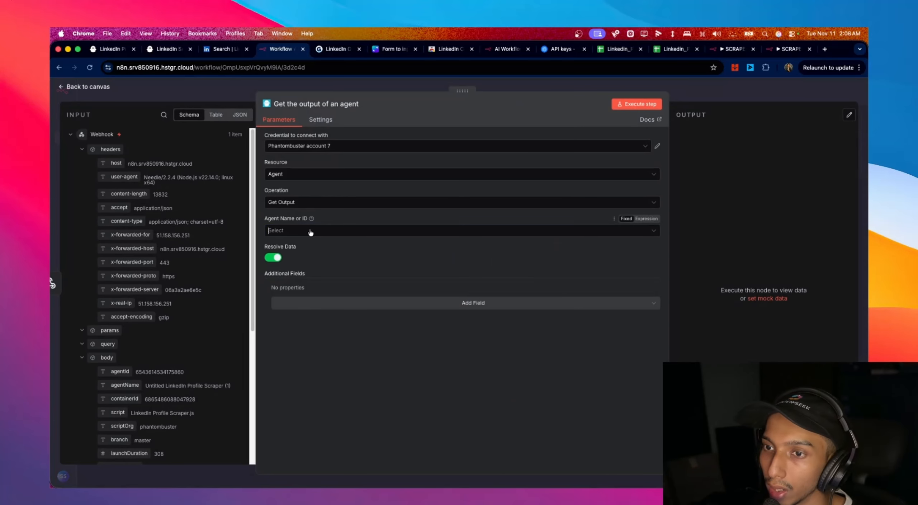
- Select agent Untitled LinkedIn Profile Scraper (1) and map the webhook's containerId into Prev Container ID
{"action": "left_click", "coordinate": [310, 232]}
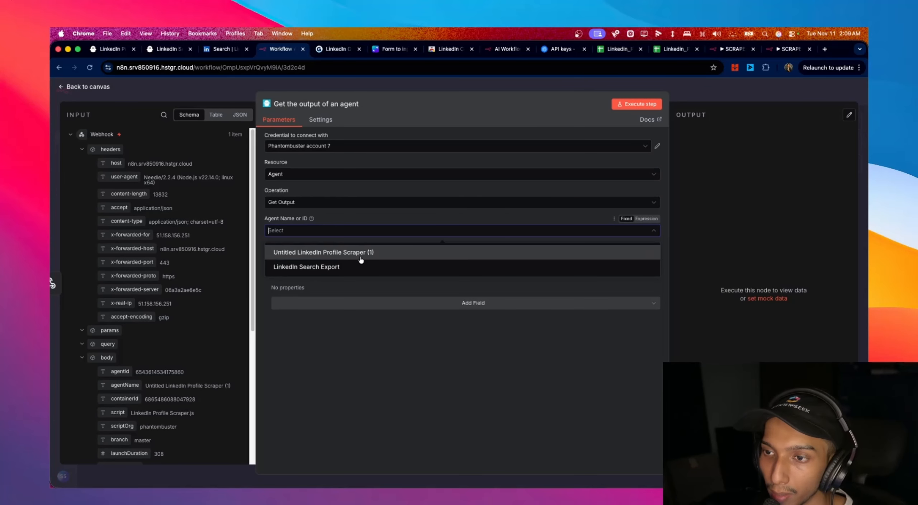
{"action": "left_click", "coordinate": [303, 252]}
{"action": "left_click", "coordinate": [312, 304]}
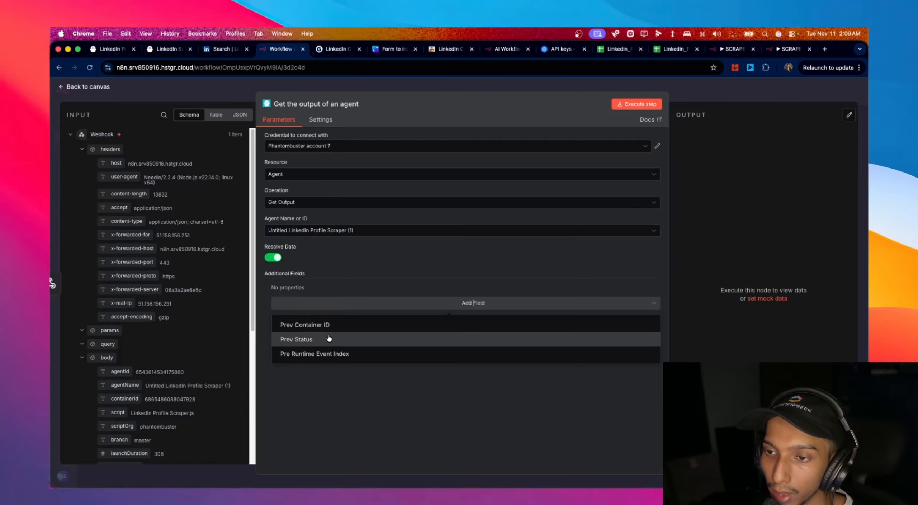
{"action": "left_click", "coordinate": [328, 329]}
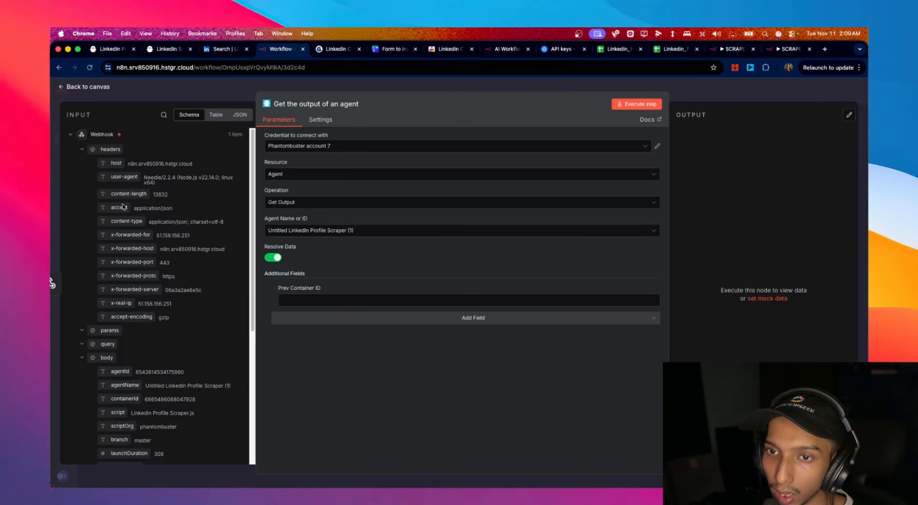
{"action": "scroll", "coordinate": [131, 311], "scroll_direction": "down", "scroll_amount": 3}
{"action": "scroll", "coordinate": [132, 311], "scroll_direction": "down", "scroll_amount": 10}
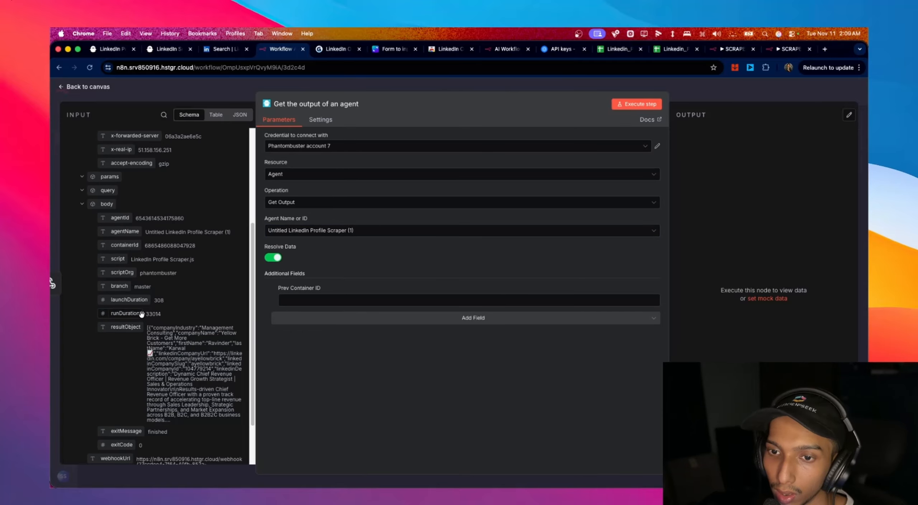
{"action": "scroll", "coordinate": [145, 312], "scroll_direction": "up", "scroll_amount": 6}
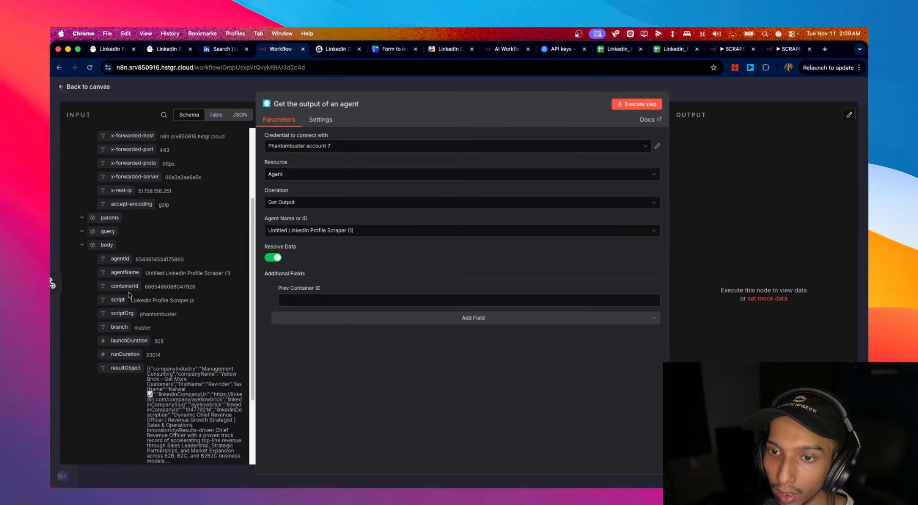
{"action": "left_click_drag", "start_coordinate": [124, 286], "coordinate": [306, 302]}
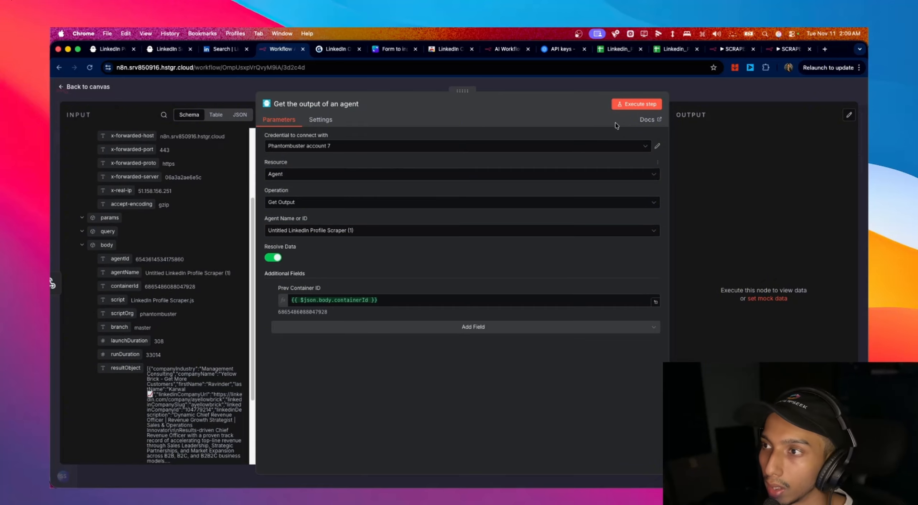
- Execute the node and review the 3 scraped profile items returned
{"action": "left_click", "coordinate": [636, 104]}
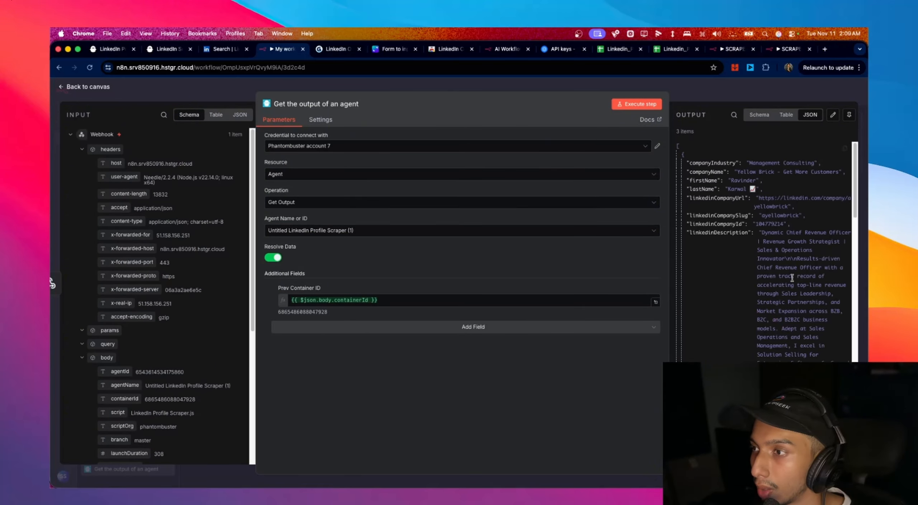
{"action": "scroll", "coordinate": [791, 279], "scroll_direction": "down", "scroll_amount": 5}
{"action": "scroll", "coordinate": [792, 278], "scroll_direction": "down", "scroll_amount": 8}
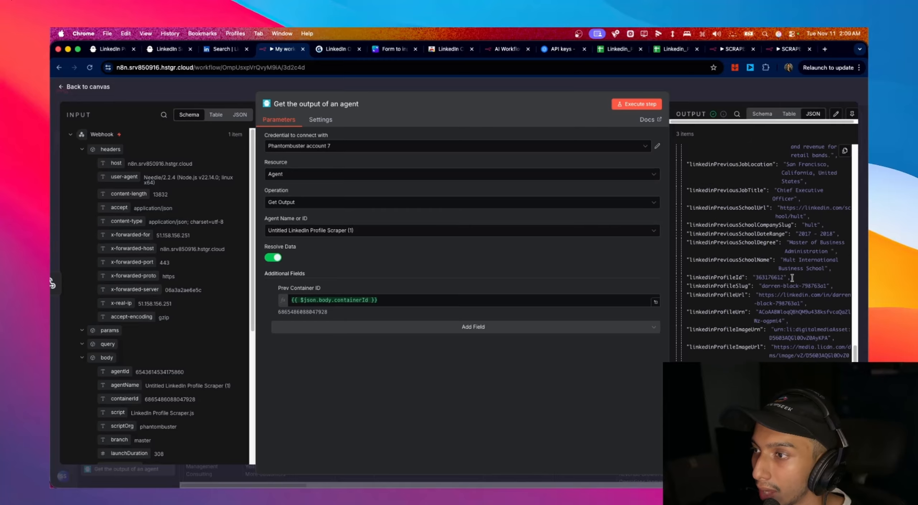
{"action": "scroll", "coordinate": [792, 278], "scroll_direction": "down", "scroll_amount": 15}
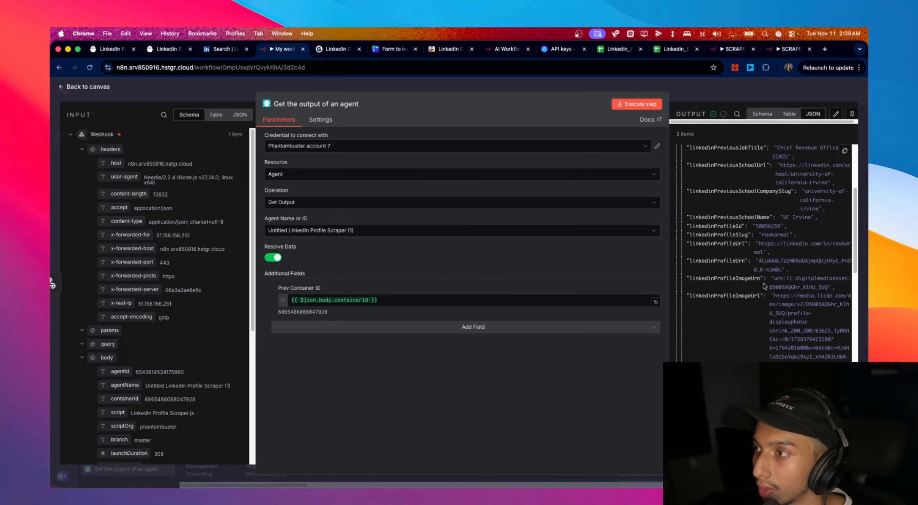
{"action": "scroll", "coordinate": [744, 244], "scroll_direction": "down", "scroll_amount": 15}
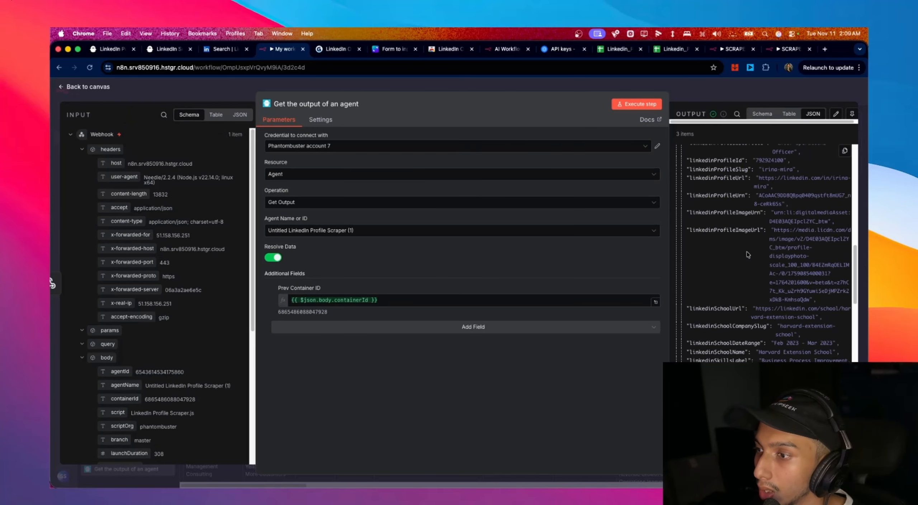
{"action": "scroll", "coordinate": [747, 255], "scroll_direction": "down", "scroll_amount": 10}
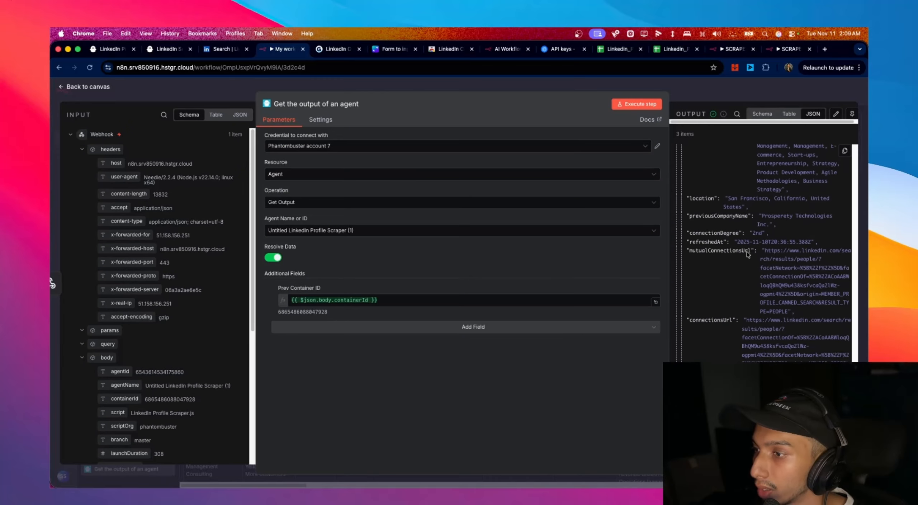
{"action": "scroll", "coordinate": [786, 354], "scroll_direction": "down", "scroll_amount": 15}
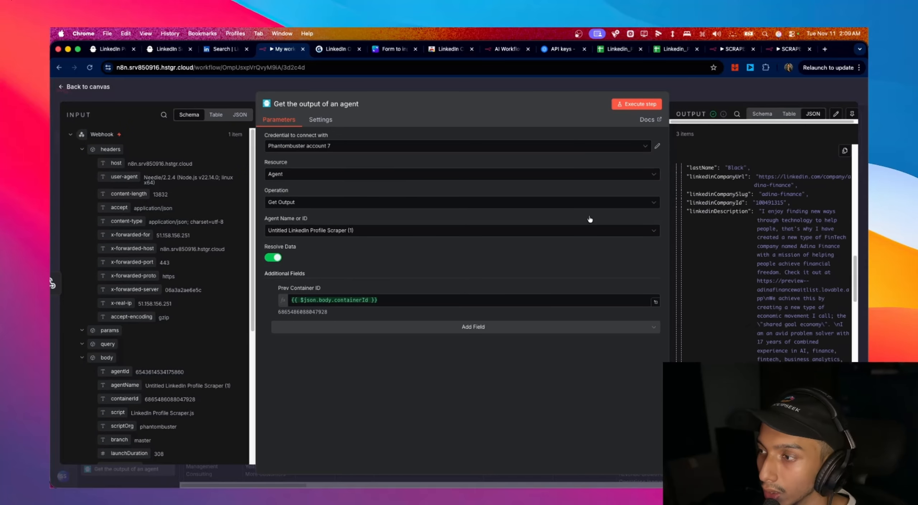
{"action": "left_click", "coordinate": [98, 87]}
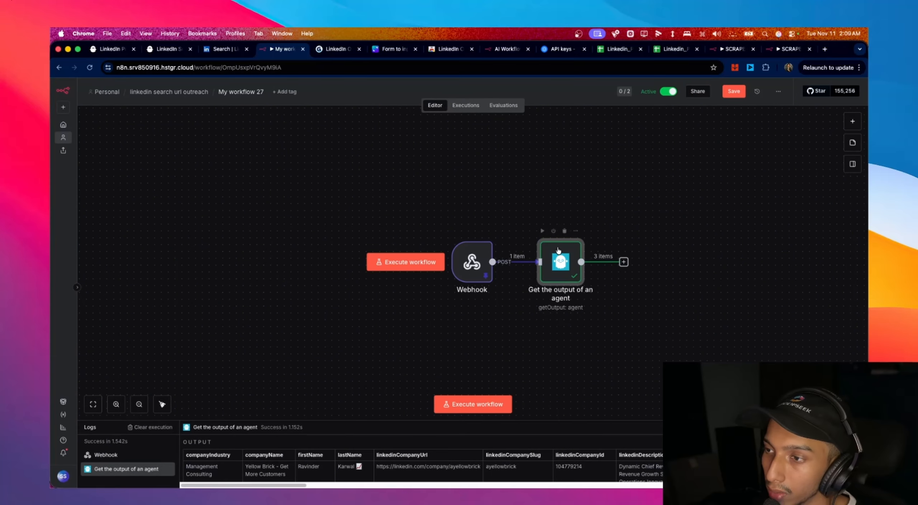
- Pin the Get the output of an agent node's 3 profile items and open the add-node list after it
{"action": "double_click", "coordinate": [559, 262]}
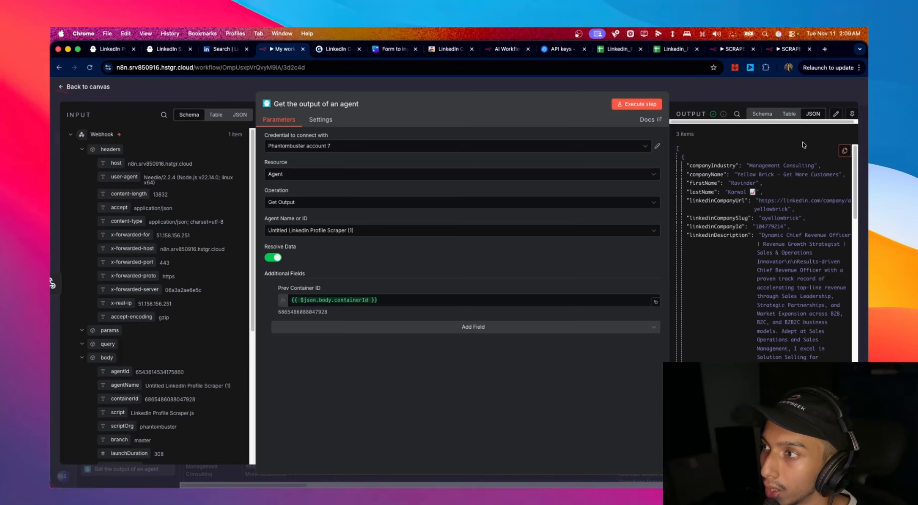
{"action": "left_click", "coordinate": [852, 114]}
{"action": "key", "text": "Escape"}
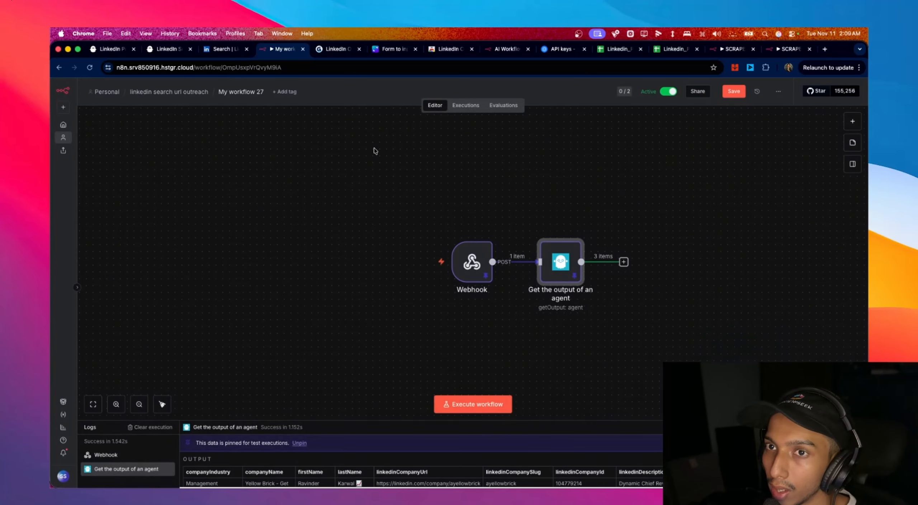
{"action": "left_click", "coordinate": [624, 262]}
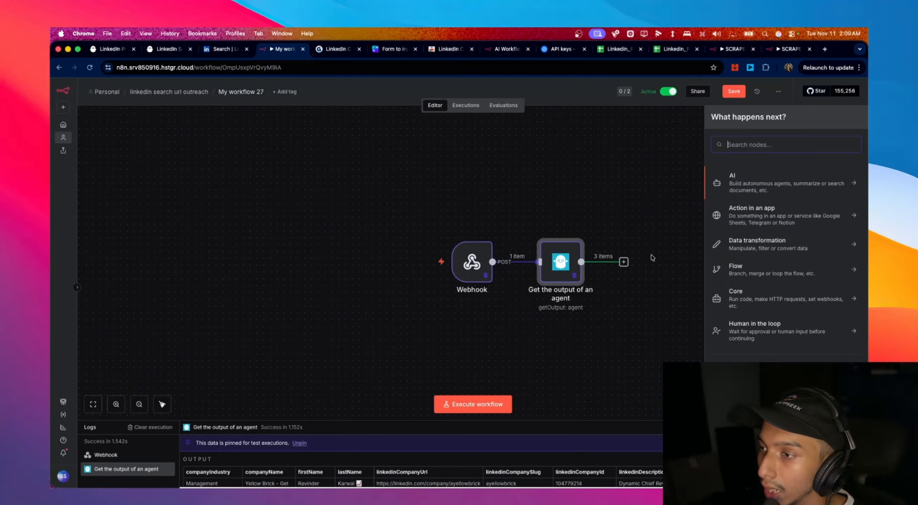
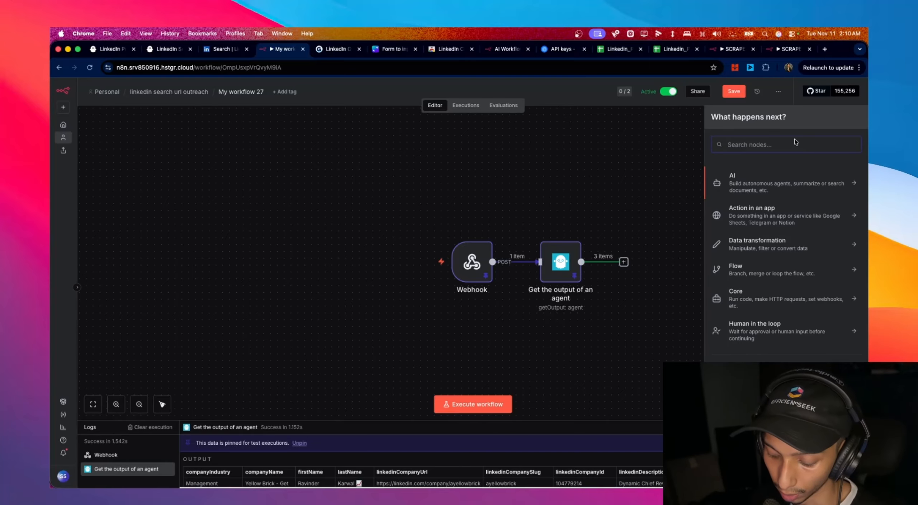
- Add an OpenAI 'Message a model' node after the Get the output of an agent node
{"action": "type", "text": "open"}
{"action": "left_click", "coordinate": [716, 181]}
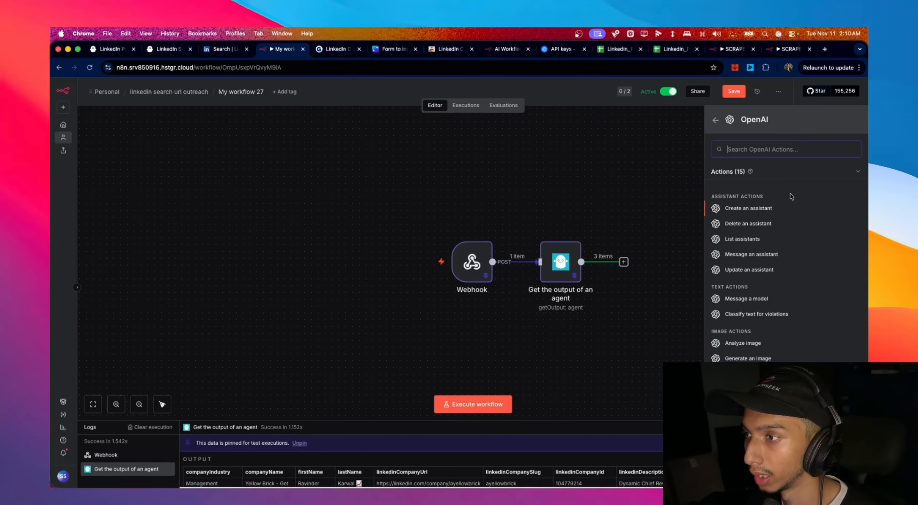
{"action": "scroll", "coordinate": [778, 315], "scroll_direction": "down", "scroll_amount": 1}
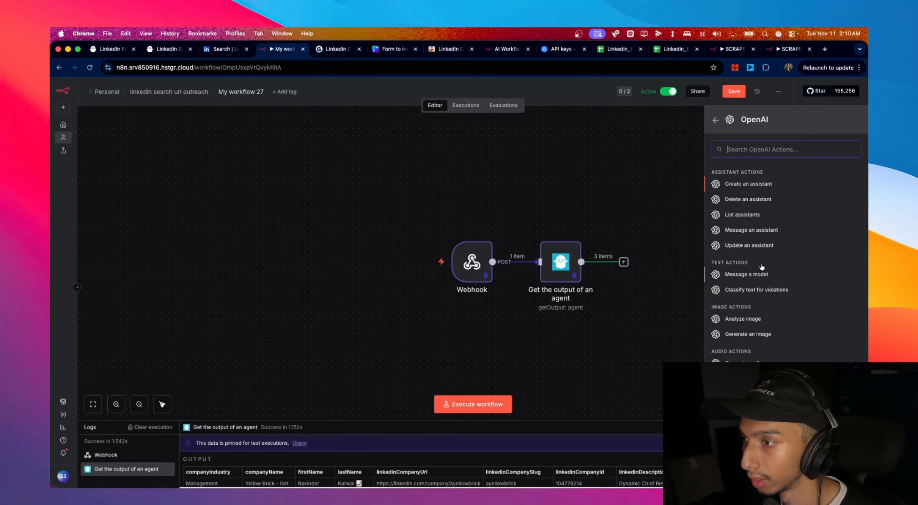
{"action": "left_click", "coordinate": [768, 276]}
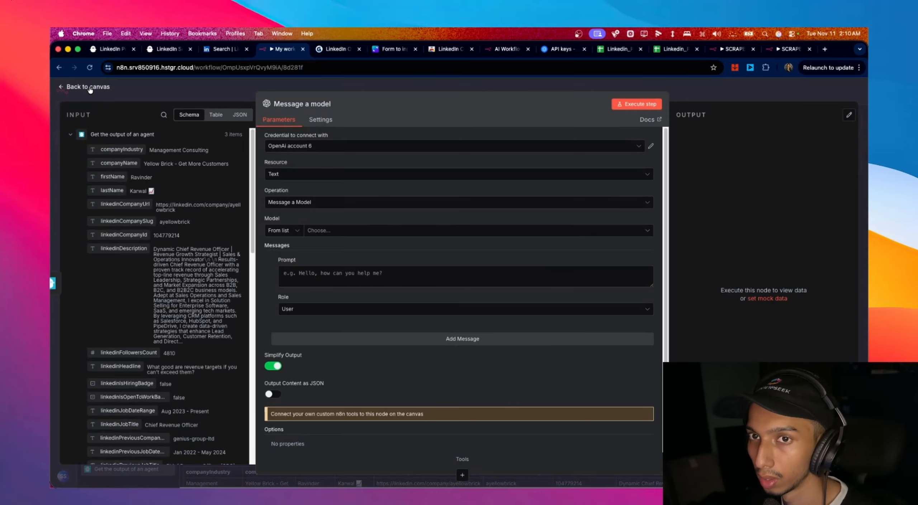
{"action": "left_click", "coordinate": [90, 90]}
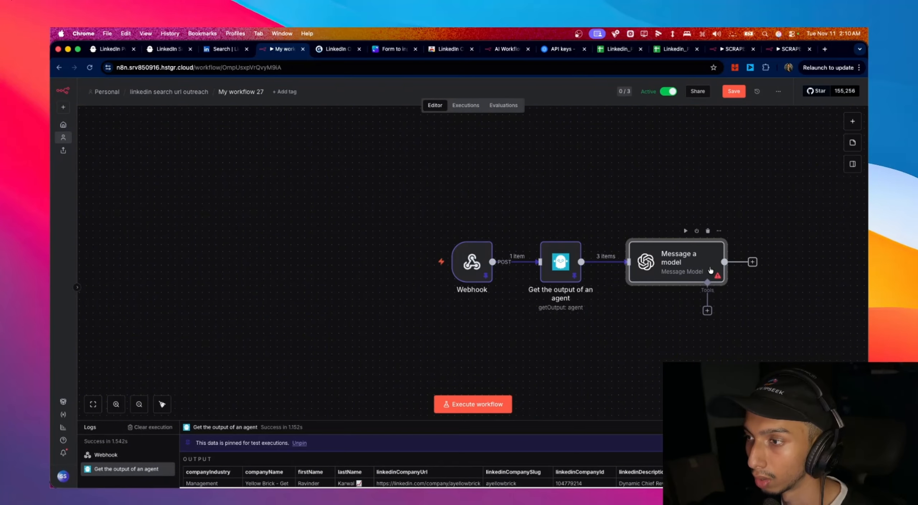
{"action": "double_click", "coordinate": [711, 270]}
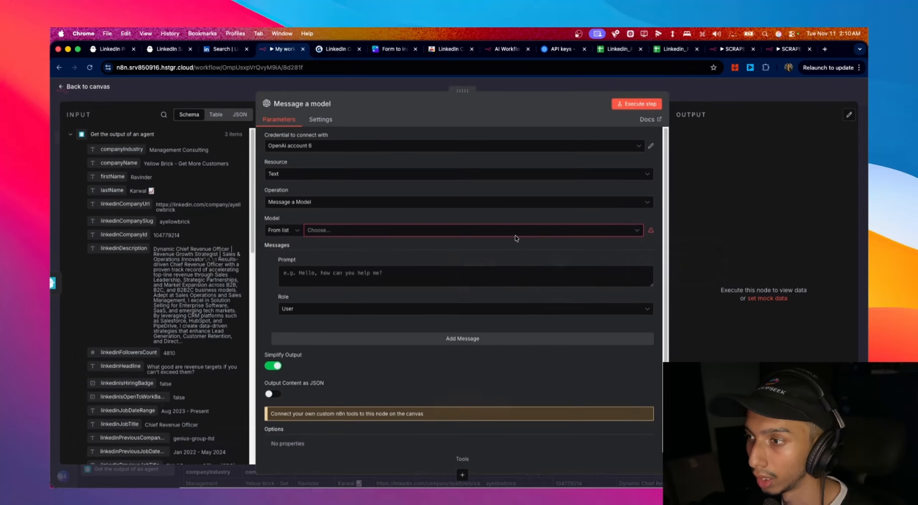
{"action": "left_click", "coordinate": [90, 87]}
- Add a Google Sheets 'Append or update row in sheet' node after Message a model
{"action": "left_click", "coordinate": [753, 262]}
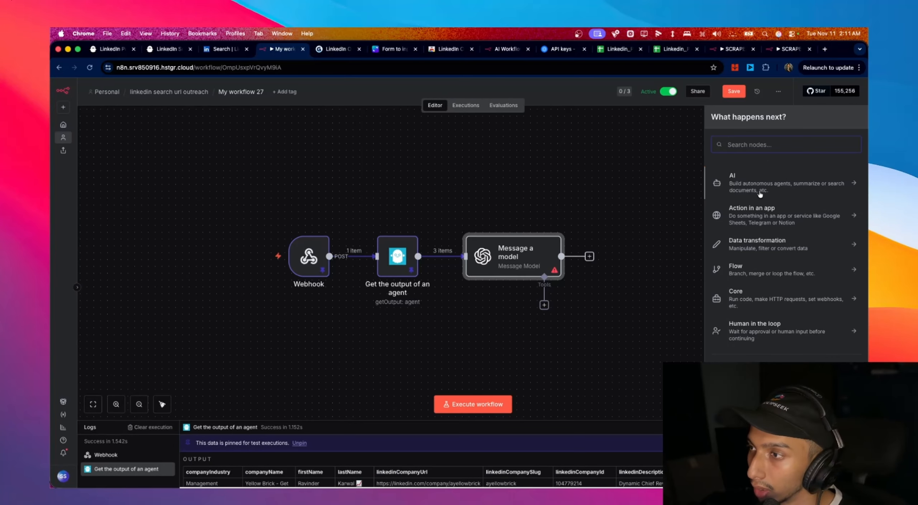
{"action": "type", "text": "she"}
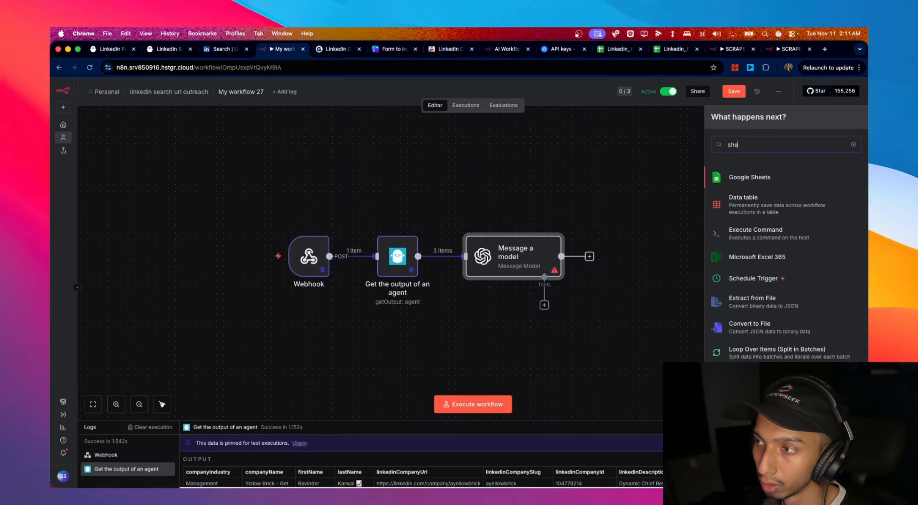
{"action": "left_click", "coordinate": [759, 174]}
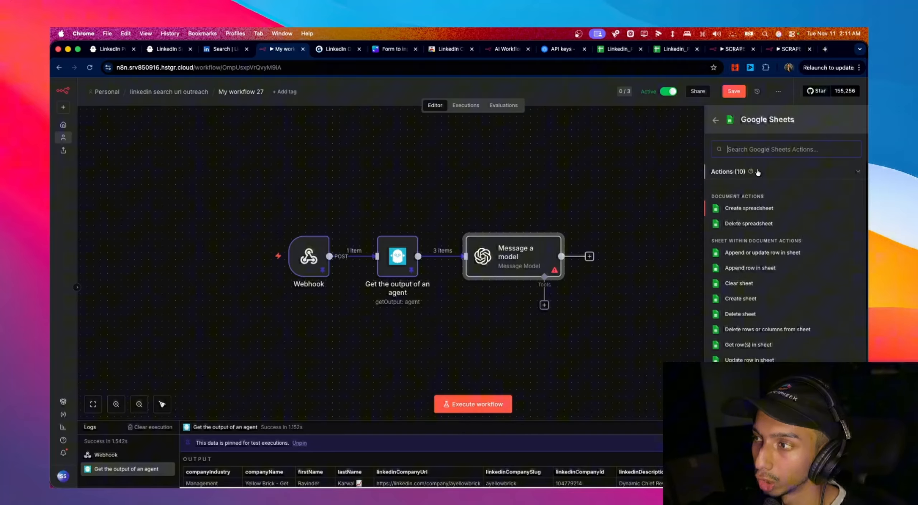
{"action": "left_click", "coordinate": [785, 256]}
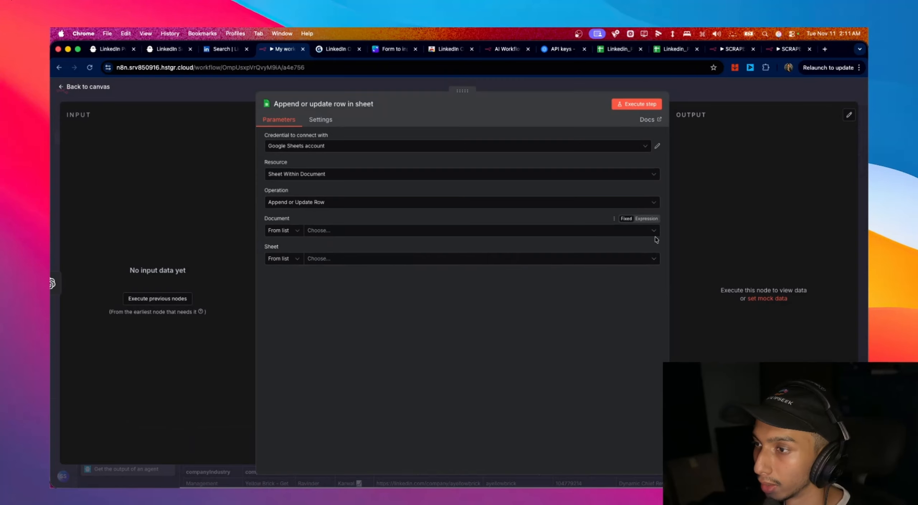
- Target the Linkedin_PhantombusterList2 spreadsheet's Sheet1 in the Google Sheets node
{"action": "left_click", "coordinate": [317, 231]}
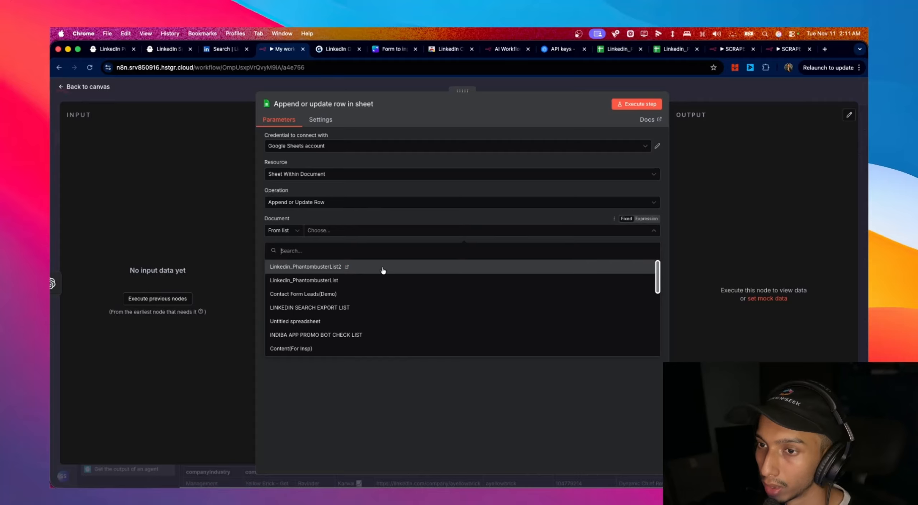
{"action": "left_click", "coordinate": [384, 270]}
{"action": "left_click", "coordinate": [351, 260]}
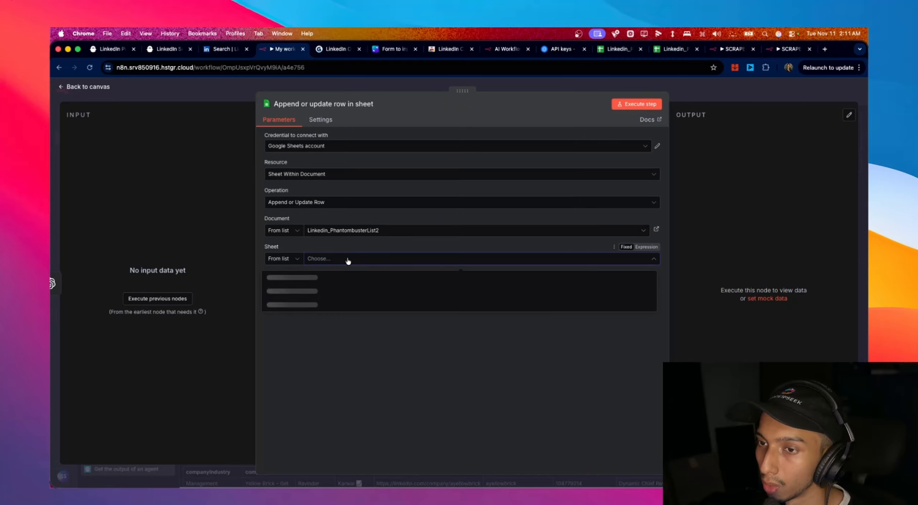
{"action": "left_click", "coordinate": [336, 282]}
{"action": "key", "text": "Escape"}
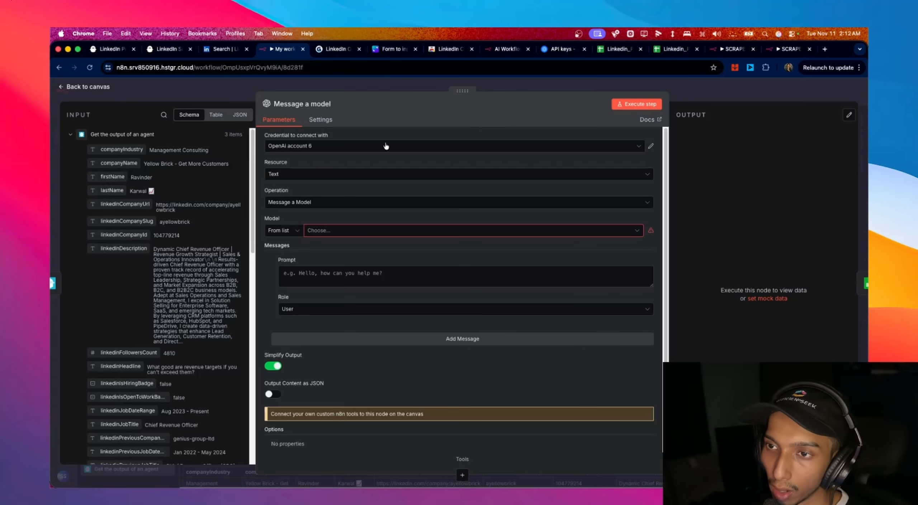
- Copy the new OpenAI secret API key and return to the n8n workflow
{"action": "left_click", "coordinate": [560, 49]}
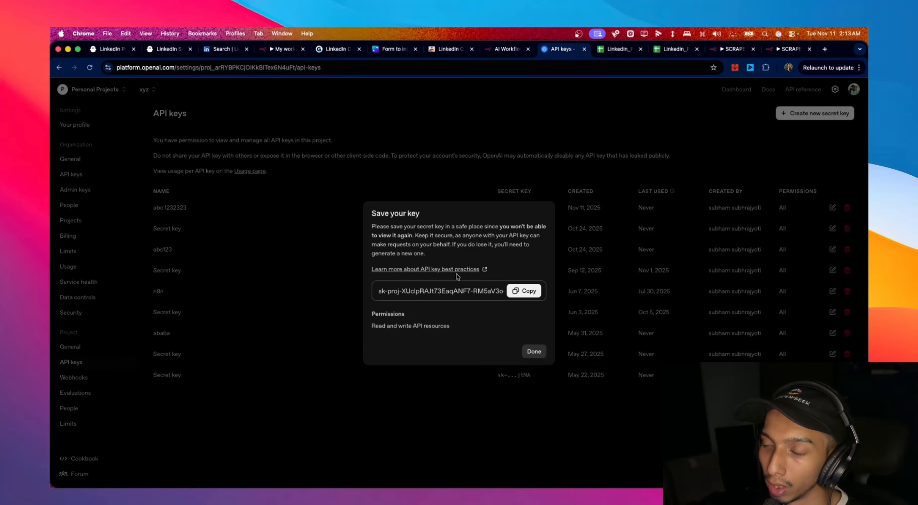
{"action": "left_click", "coordinate": [535, 292]}
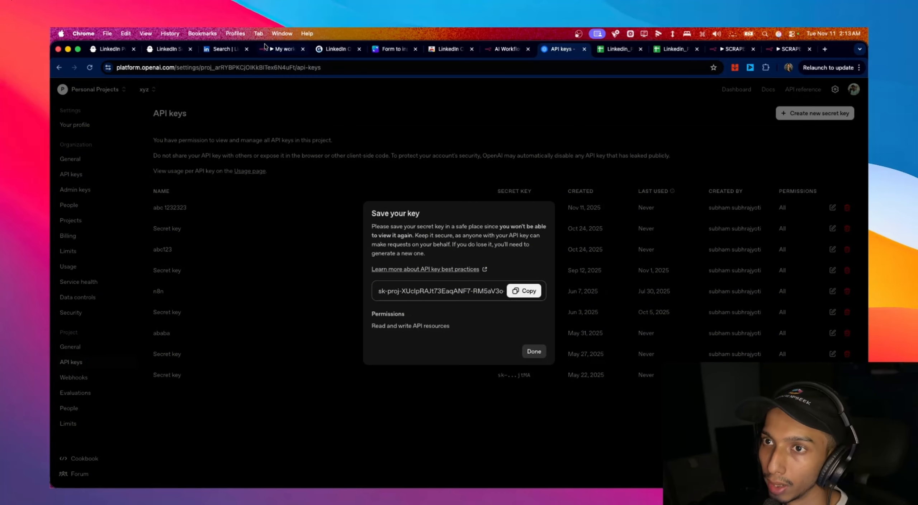
{"action": "left_click", "coordinate": [282, 49]}
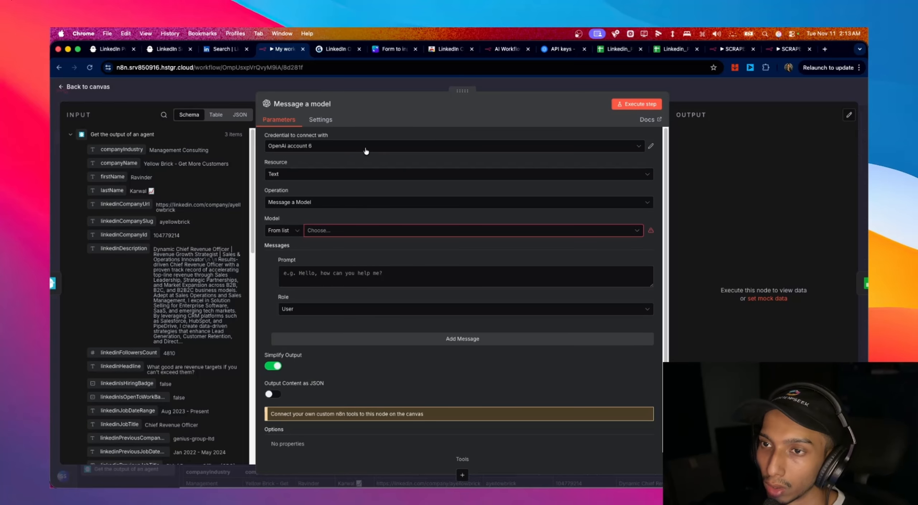
- Set the Message a model credential to OpenAi account 5 and its model to GPT-4.1-MINI
{"action": "left_click", "coordinate": [427, 147]}
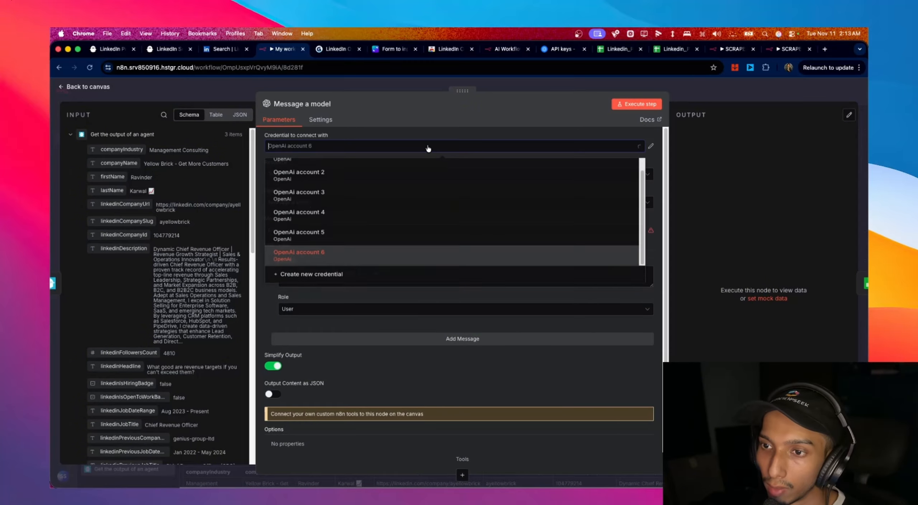
{"action": "left_click", "coordinate": [488, 243]}
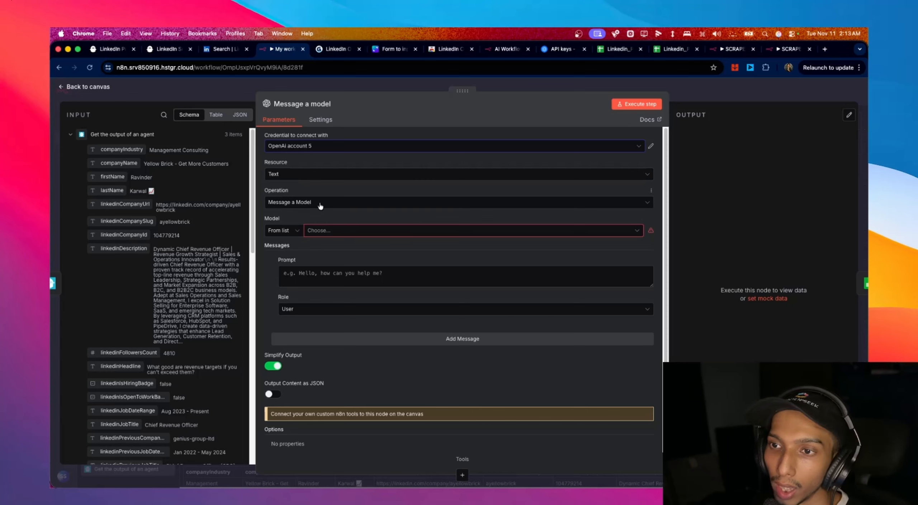
{"action": "left_click", "coordinate": [338, 230]}
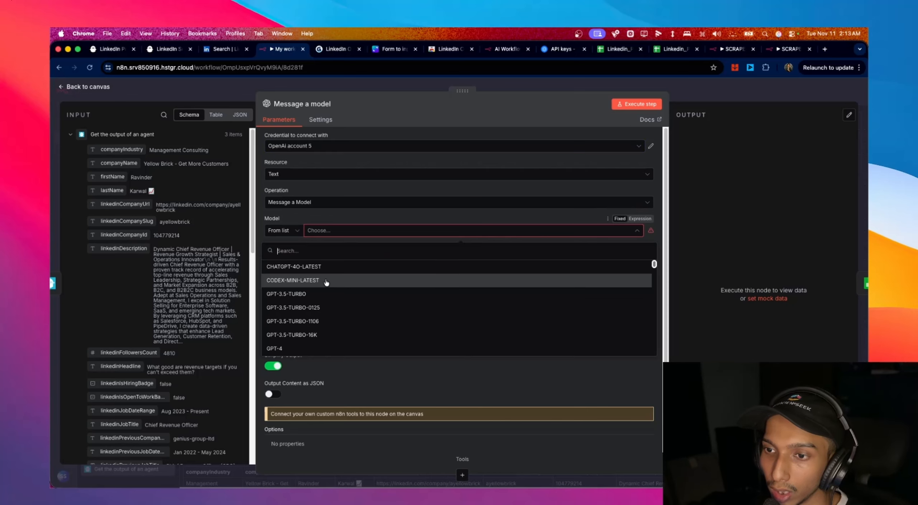
{"action": "scroll", "coordinate": [327, 282], "scroll_direction": "down", "scroll_amount": 2}
{"action": "scroll", "coordinate": [326, 283], "scroll_direction": "down", "scroll_amount": 5}
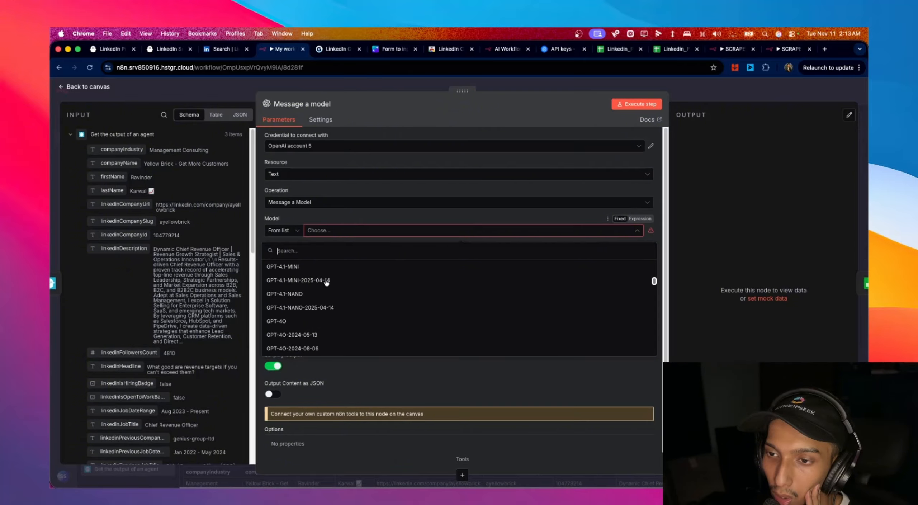
{"action": "scroll", "coordinate": [327, 283], "scroll_direction": "up", "scroll_amount": 2}
{"action": "left_click", "coordinate": [317, 318]}
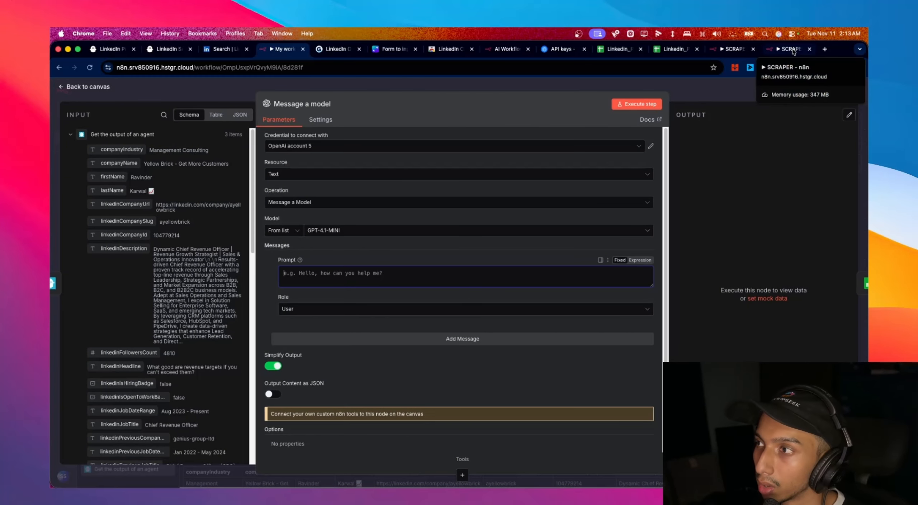
- In a new tab, open Outreach Messages Generator from Personal > Sales Nav outreach system
{"action": "left_click", "coordinate": [824, 49]}
{"action": "type", "text": "n8n.srv850916.hstgr.cloud"}
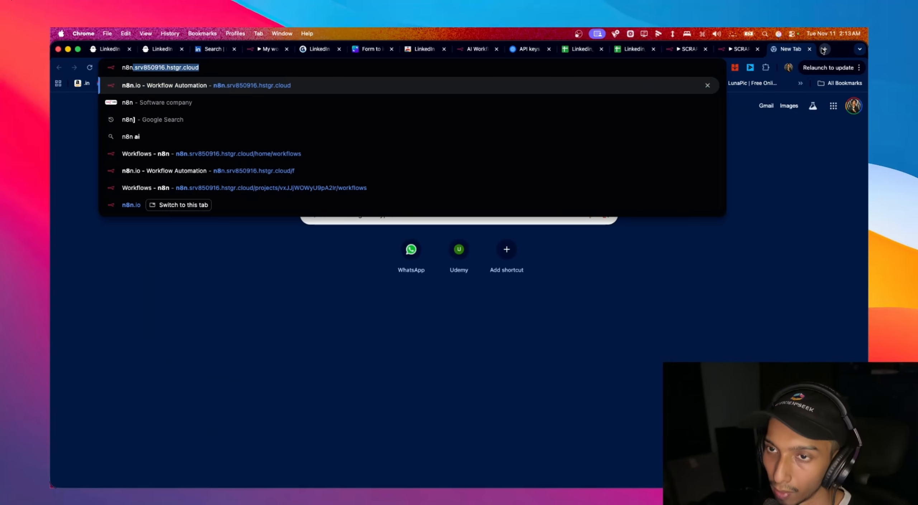
{"action": "left_click", "coordinate": [549, 90]}
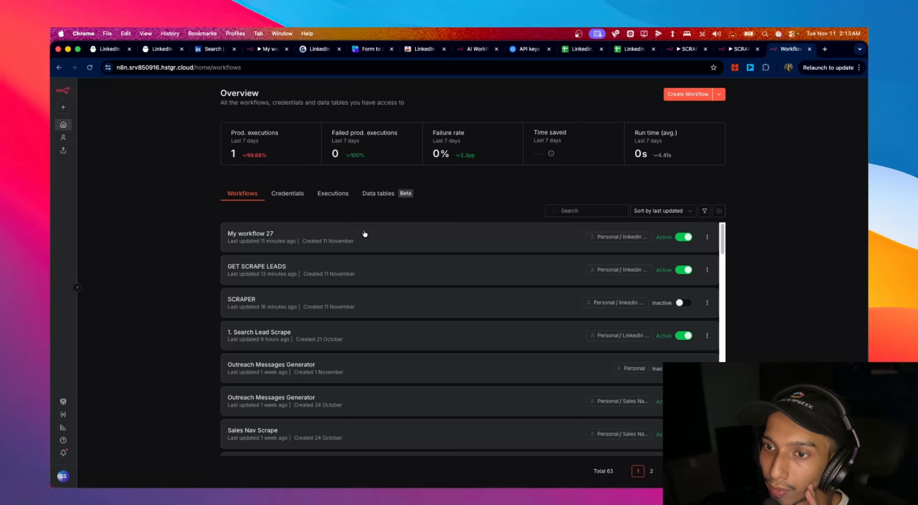
{"action": "scroll", "coordinate": [308, 261], "scroll_direction": "down", "scroll_amount": 8}
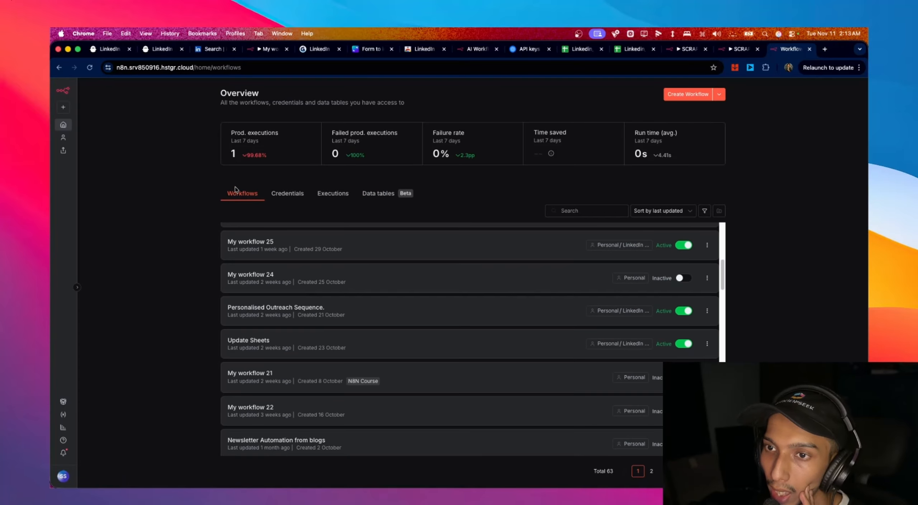
{"action": "scroll", "coordinate": [433, 259], "scroll_direction": "up", "scroll_amount": 10}
{"action": "left_click", "coordinate": [63, 138]}
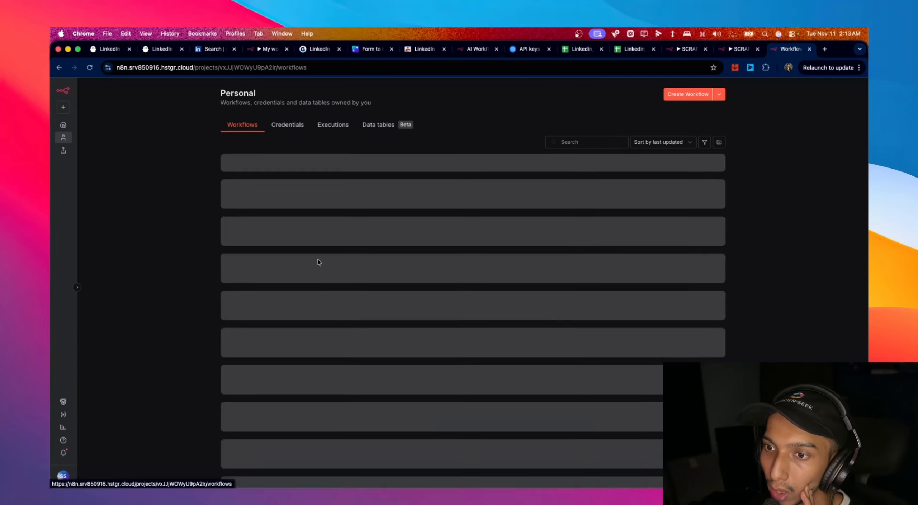
{"action": "left_click", "coordinate": [318, 236]}
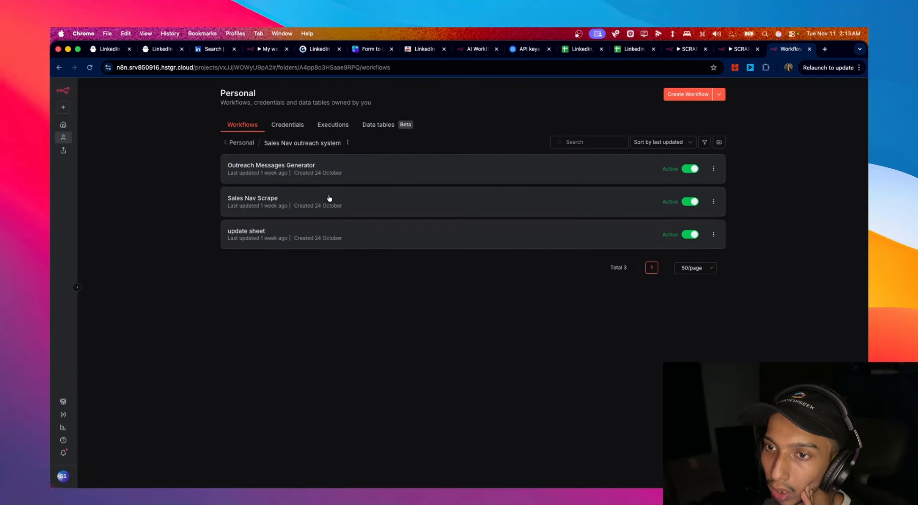
{"action": "left_click", "coordinate": [319, 171]}
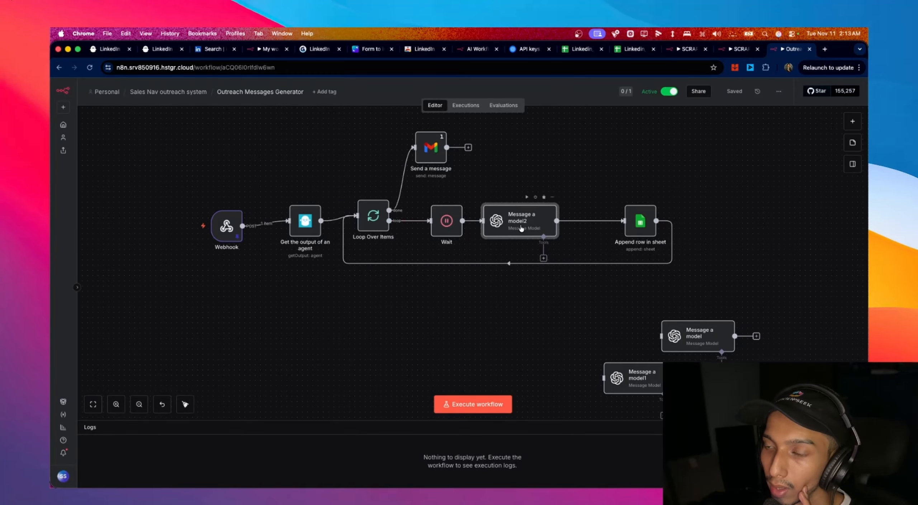
- Select the system prompt text in the Outreach workflow's Message a model2 node
{"action": "double_click", "coordinate": [520, 226]}
{"action": "scroll", "coordinate": [385, 278], "scroll_direction": "down", "scroll_amount": 5}
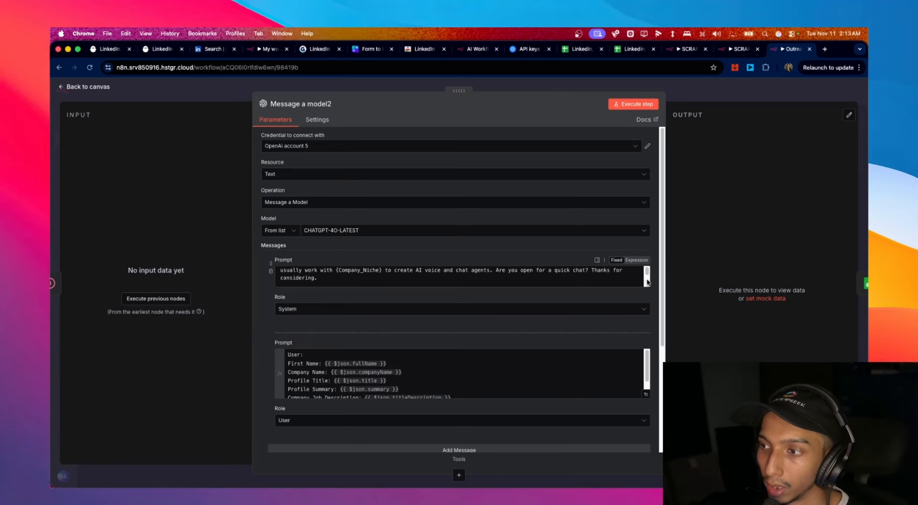
{"action": "left_click_drag", "start_coordinate": [648, 284], "coordinate": [630, 412]}
{"action": "scroll", "coordinate": [359, 387], "scroll_direction": "down", "scroll_amount": 6}
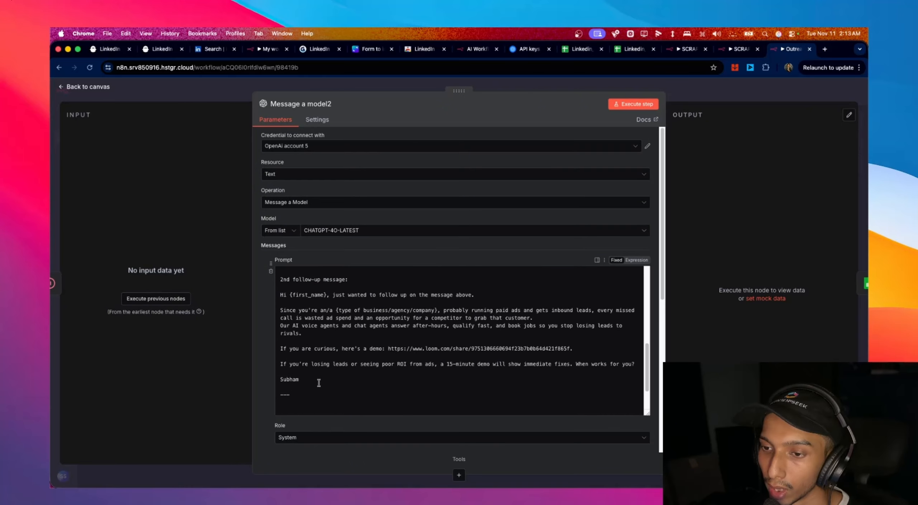
{"action": "key", "text": "super+a"}
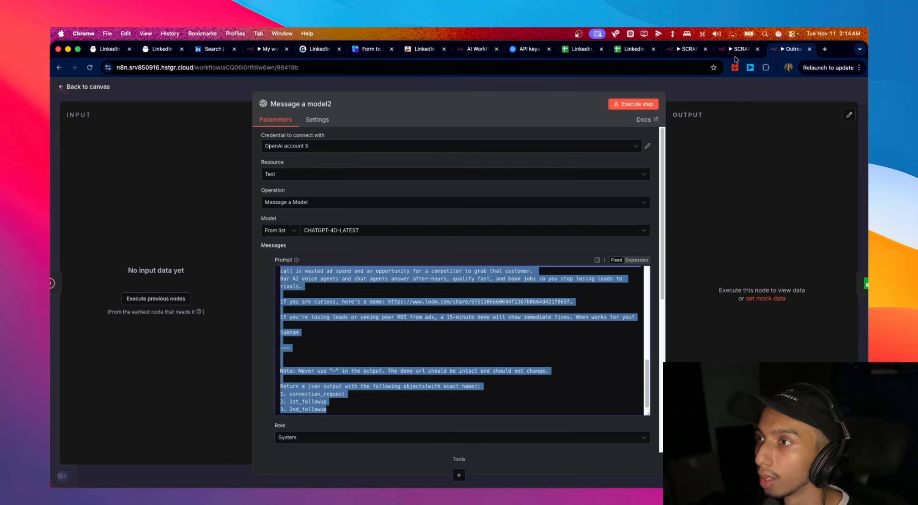
- Paste the outreach instructions as a System-role message and add a second empty message
{"action": "left_click", "coordinate": [465, 50]}
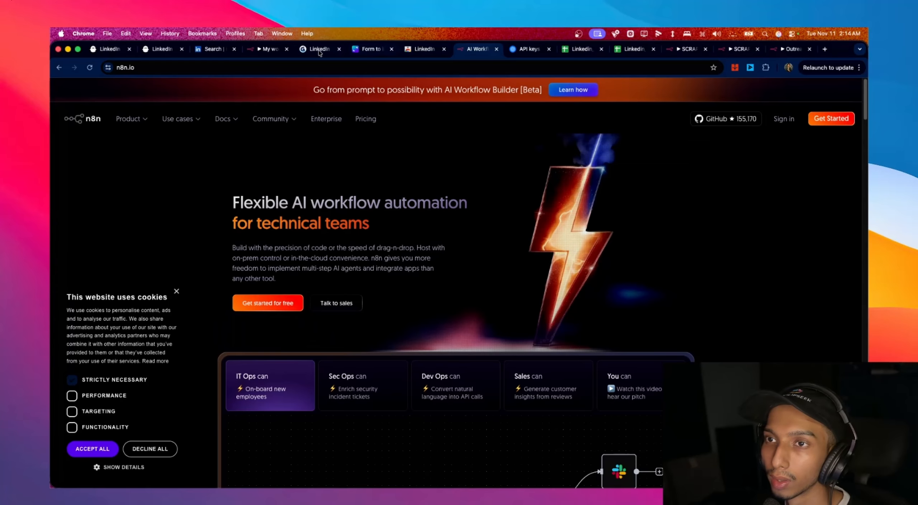
{"action": "left_click", "coordinate": [255, 48]}
{"action": "left_click", "coordinate": [347, 276]}
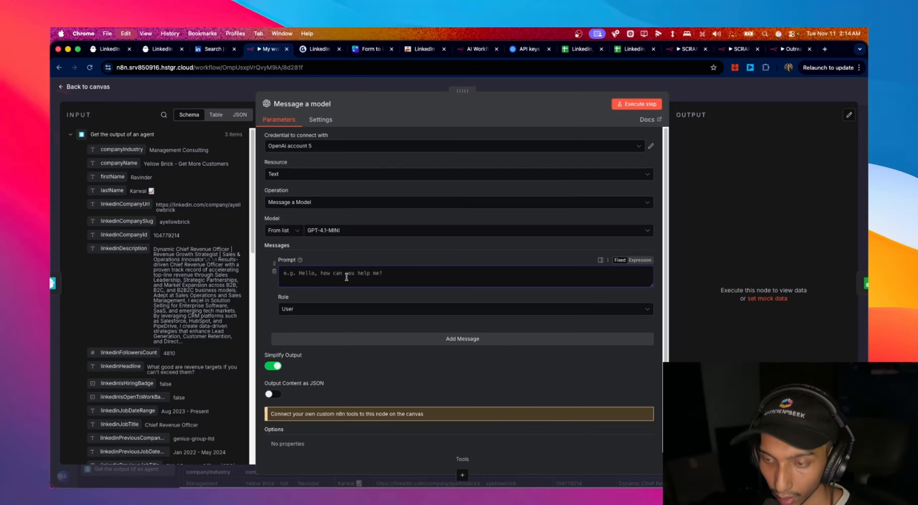
{"action": "key", "text": "super+v"}
{"action": "left_click", "coordinate": [299, 370]}
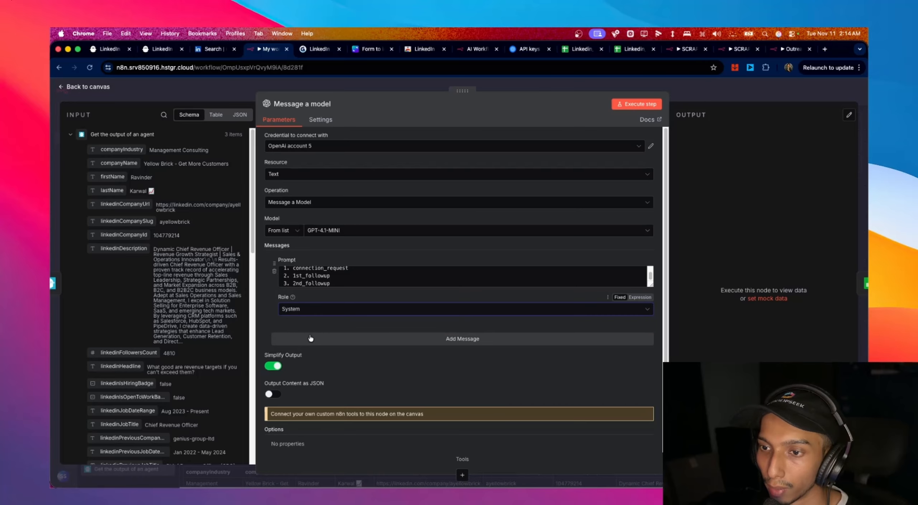
{"action": "left_click", "coordinate": [301, 339]}
{"action": "left_click", "coordinate": [301, 363]}
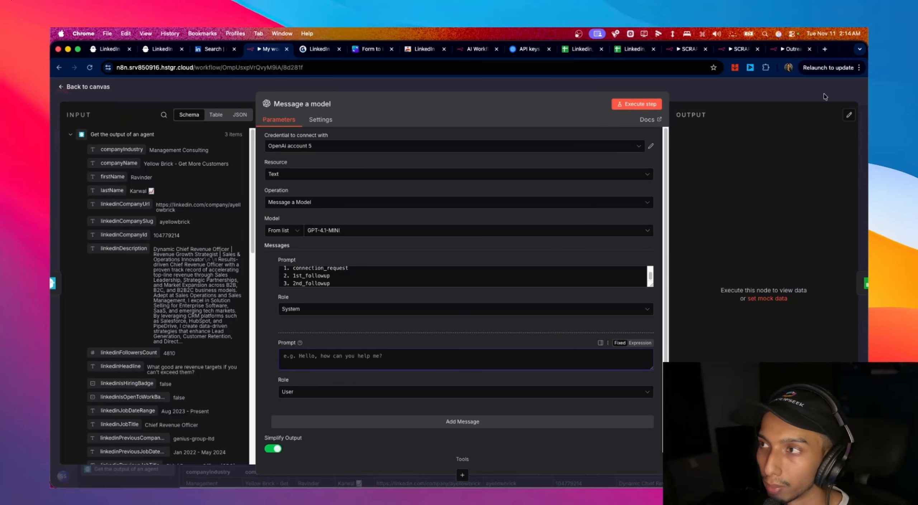
- Copy the user prompt from the Outreach workflow's Message a model2 node
{"action": "left_click", "coordinate": [787, 49]}
{"action": "scroll", "coordinate": [291, 303], "scroll_direction": "down", "scroll_amount": 7}
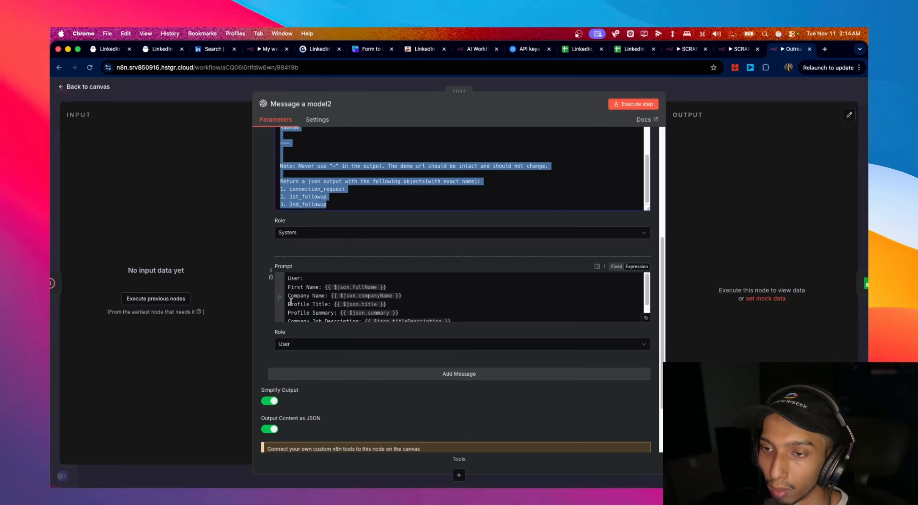
{"action": "left_click", "coordinate": [294, 282]}
{"action": "key", "text": "super+a"}
{"action": "key", "text": "super+c"}
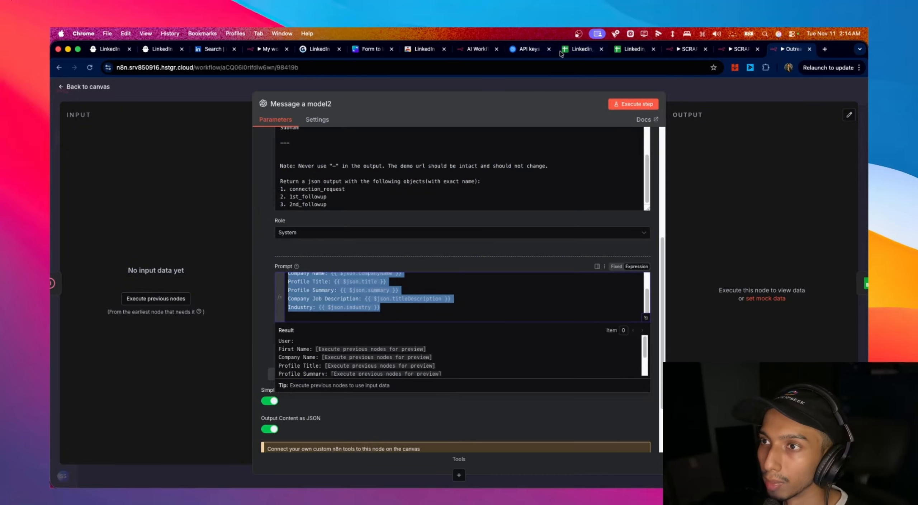
{"action": "left_click", "coordinate": [476, 47]}
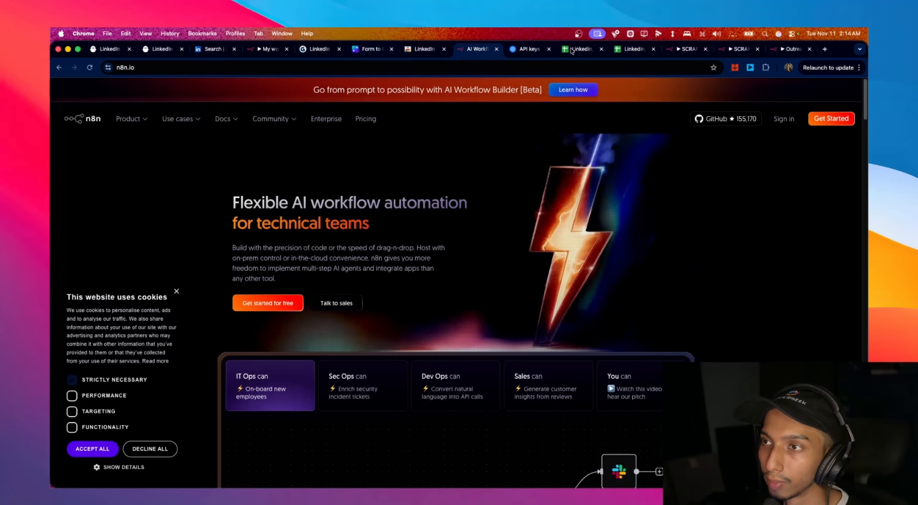
{"action": "left_click", "coordinate": [248, 49]}
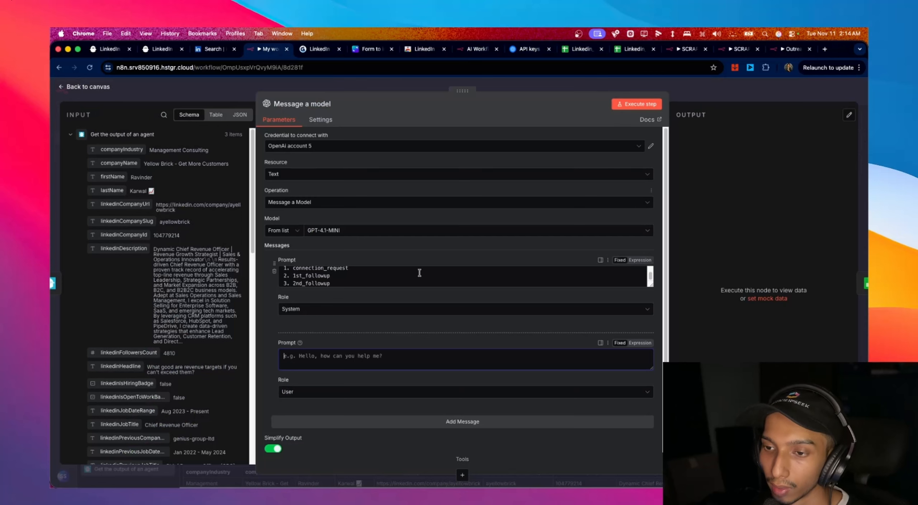
- Paste the user prompt, mapping First Name to firstName and Profile Title to linkedinHeadline
{"action": "key", "text": "super+v"}
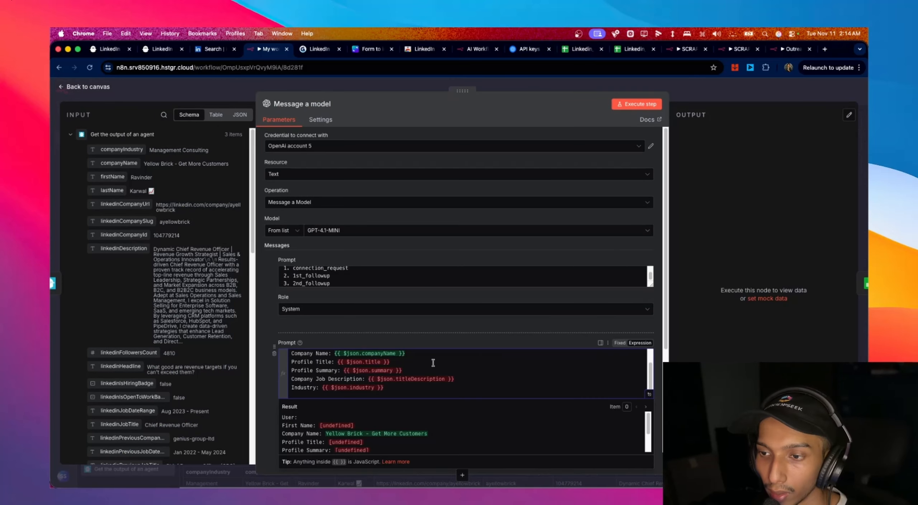
{"action": "scroll", "coordinate": [432, 363], "scroll_direction": "up", "scroll_amount": 2}
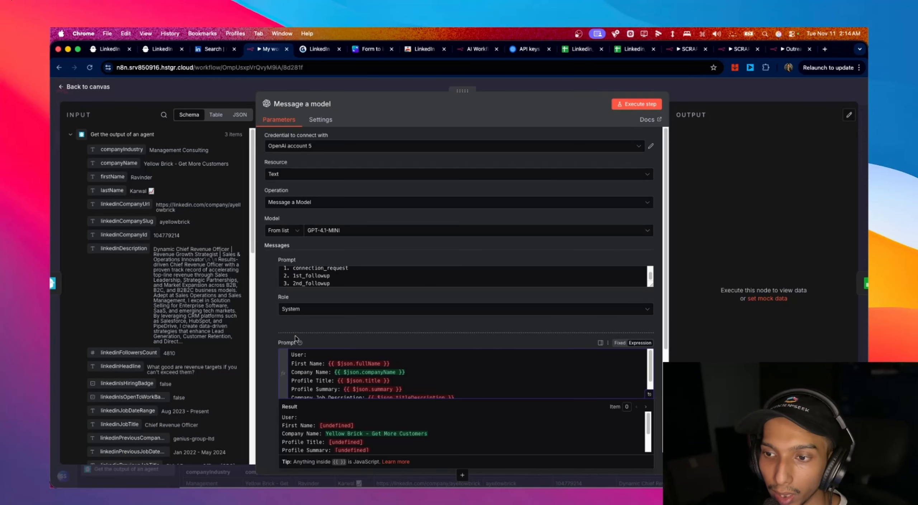
{"action": "left_click_drag", "start_coordinate": [330, 363], "coordinate": [391, 363]}
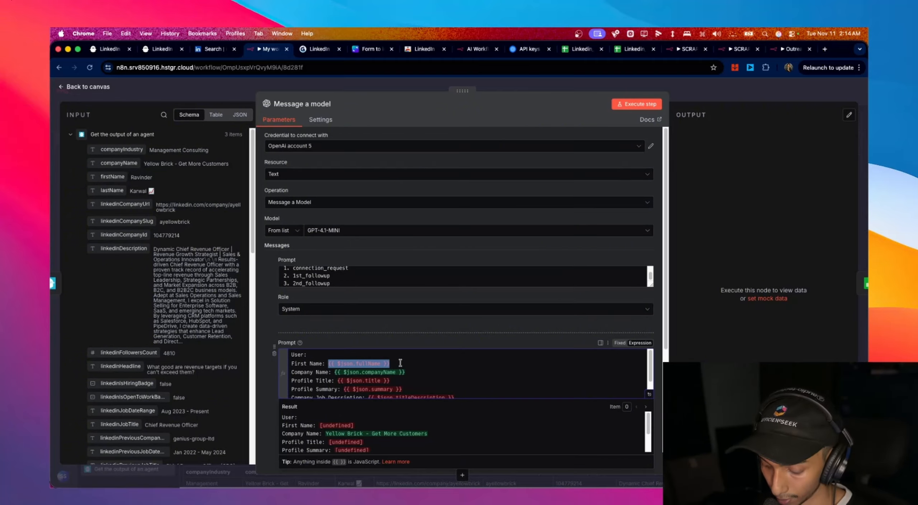
{"action": "key", "text": "BackSpace"}
{"action": "left_click_drag", "start_coordinate": [113, 176], "coordinate": [359, 365]}
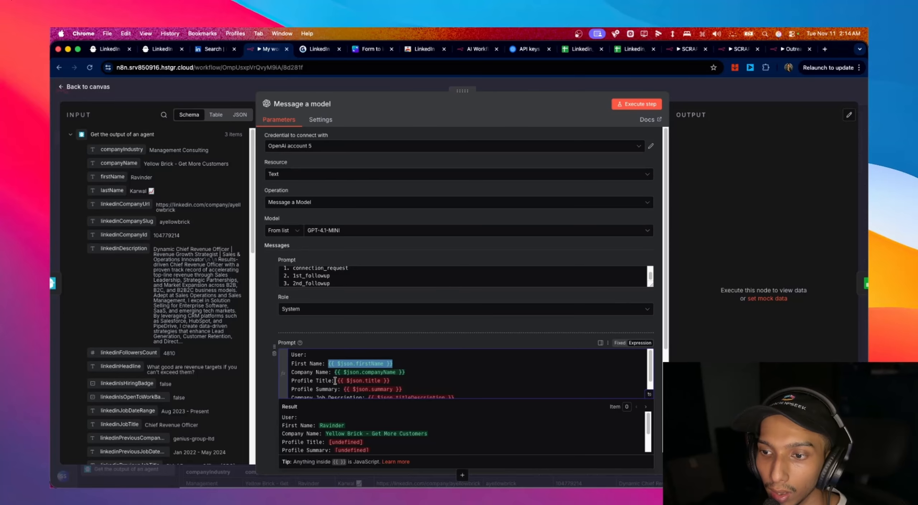
{"action": "left_click_drag", "start_coordinate": [337, 379], "coordinate": [410, 382]}
{"action": "key", "text": "BackSpace"}
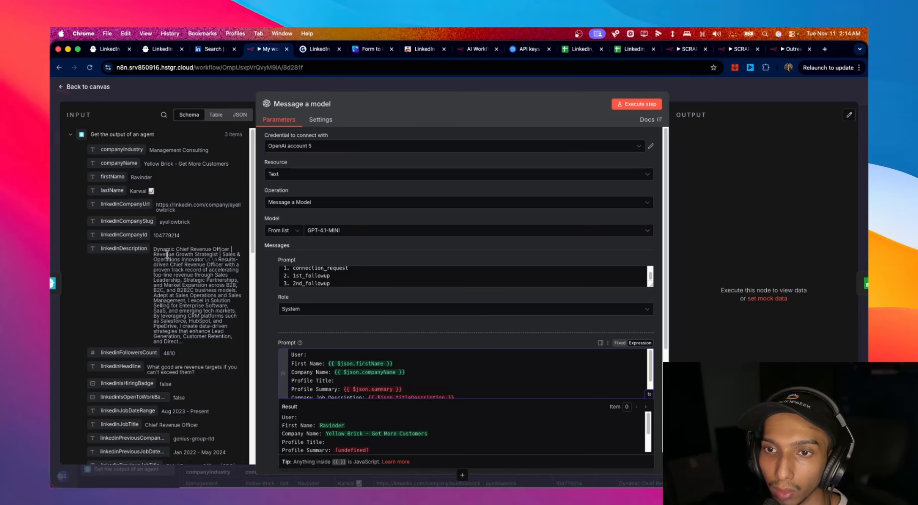
{"action": "scroll", "coordinate": [165, 276], "scroll_direction": "down", "scroll_amount": 3}
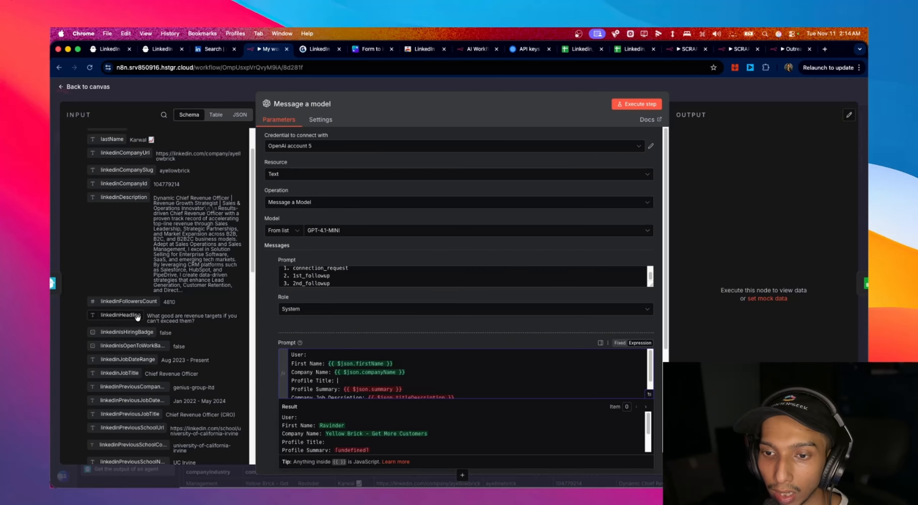
{"action": "left_click_drag", "start_coordinate": [138, 316], "coordinate": [371, 382]}
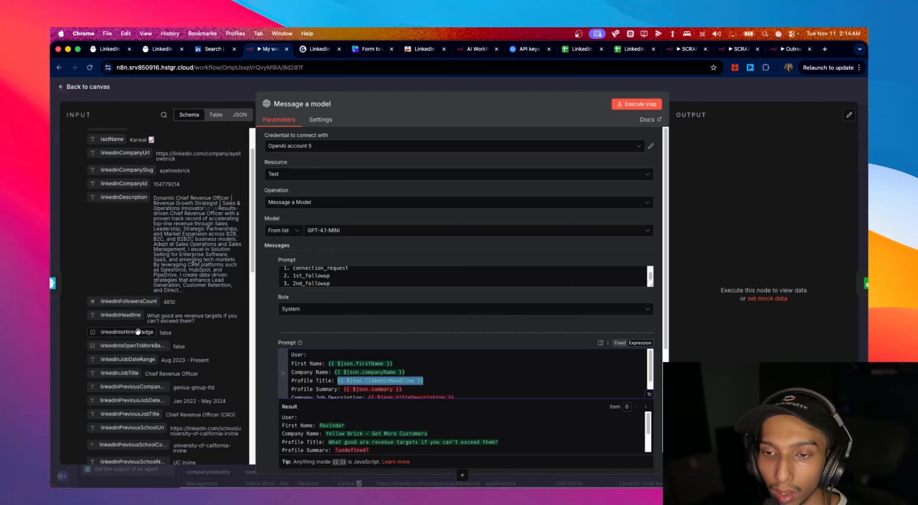
- Map the Profile Summary line to linkedinDescription, removing the old summary expression
{"action": "scroll", "coordinate": [137, 331], "scroll_direction": "down", "scroll_amount": 3}
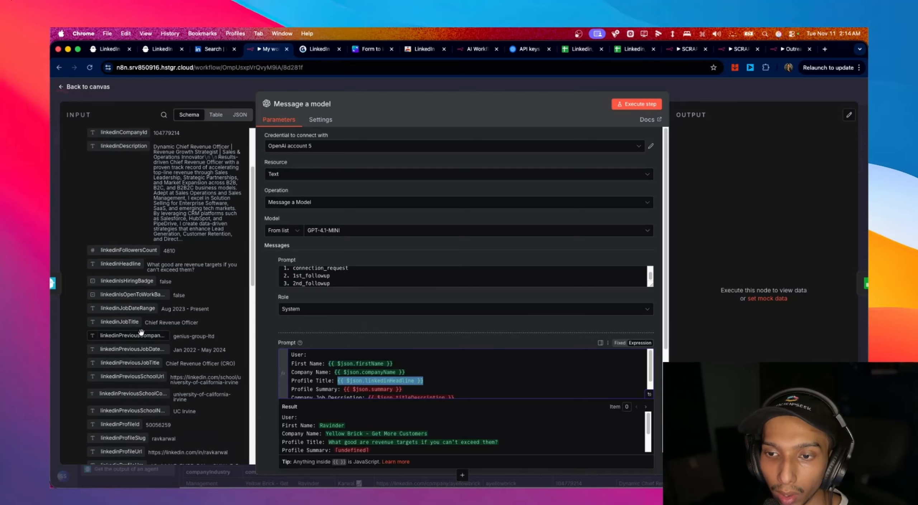
{"action": "scroll", "coordinate": [463, 383], "scroll_direction": "down", "scroll_amount": 1}
{"action": "scroll", "coordinate": [464, 383], "scroll_direction": "down", "scroll_amount": 2}
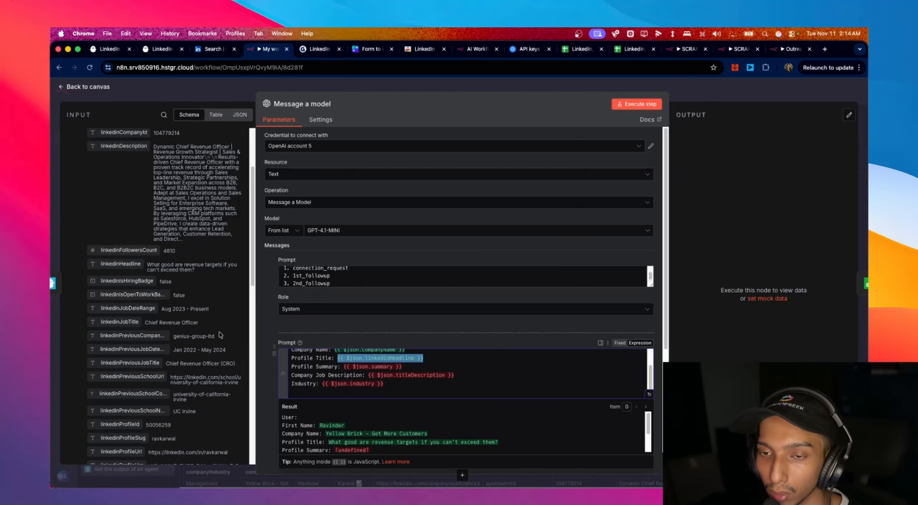
{"action": "scroll", "coordinate": [197, 313], "scroll_direction": "down", "scroll_amount": 6}
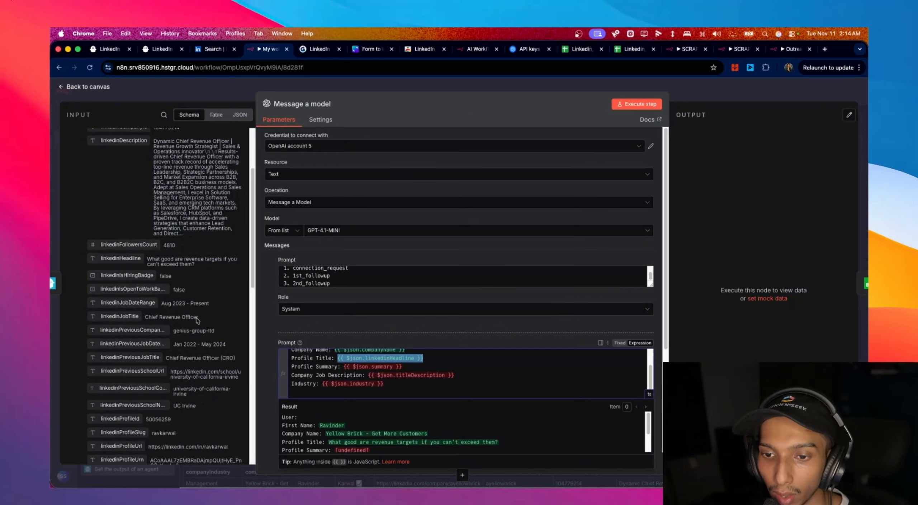
{"action": "scroll", "coordinate": [197, 320], "scroll_direction": "down", "scroll_amount": 10}
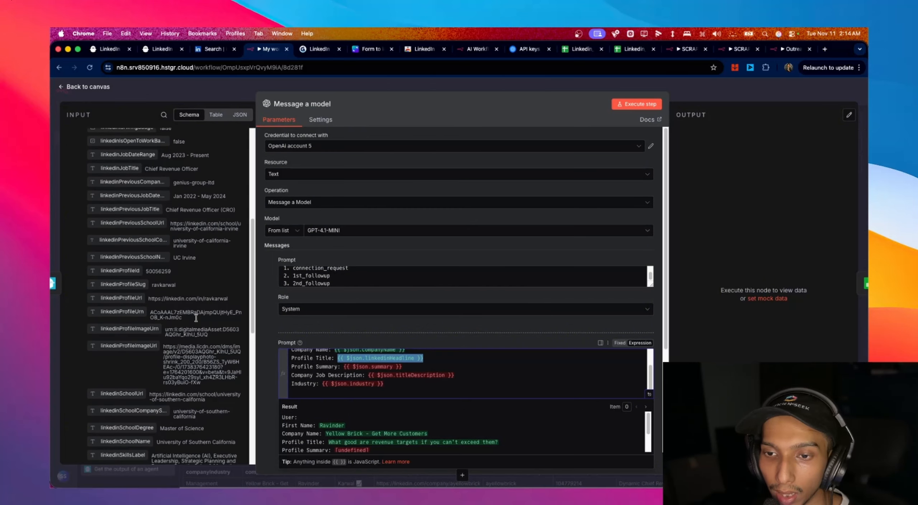
{"action": "scroll", "coordinate": [196, 317], "scroll_direction": "up", "scroll_amount": 15}
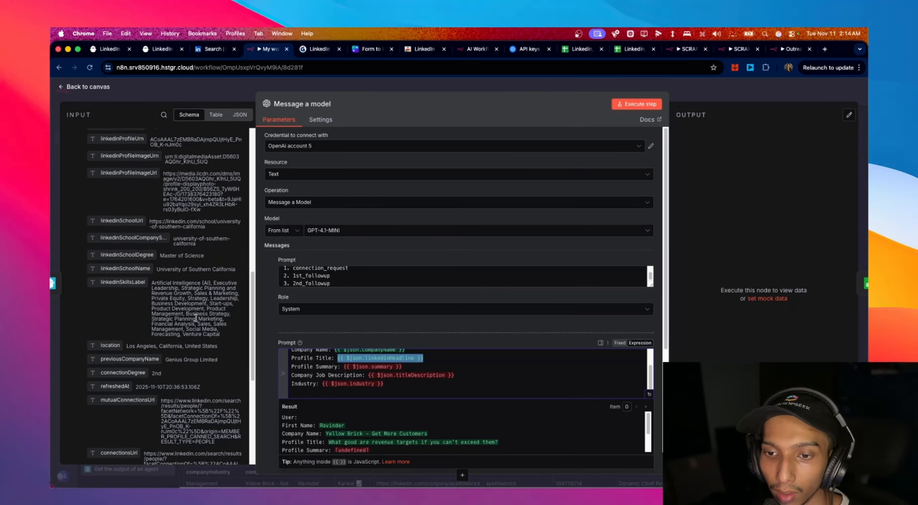
{"action": "left_click_drag", "start_coordinate": [124, 249], "coordinate": [353, 388]}
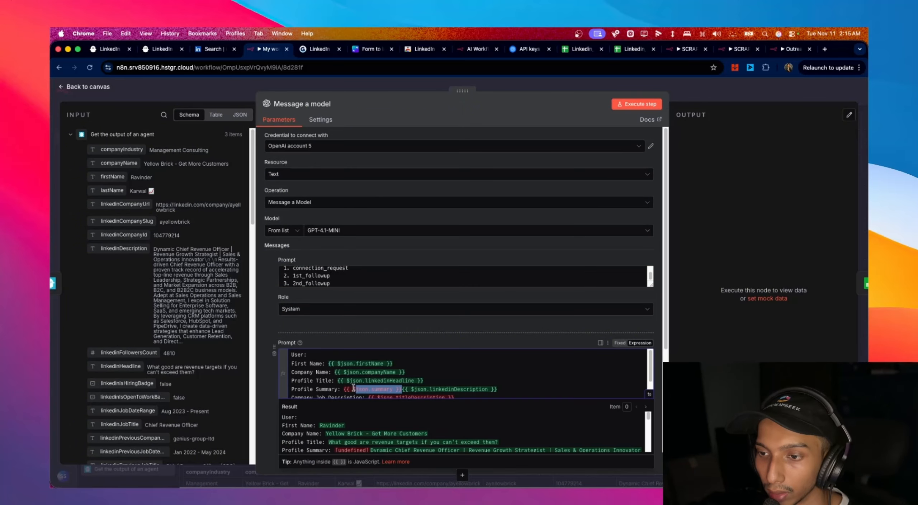
{"action": "key", "text": "BackSpace"}
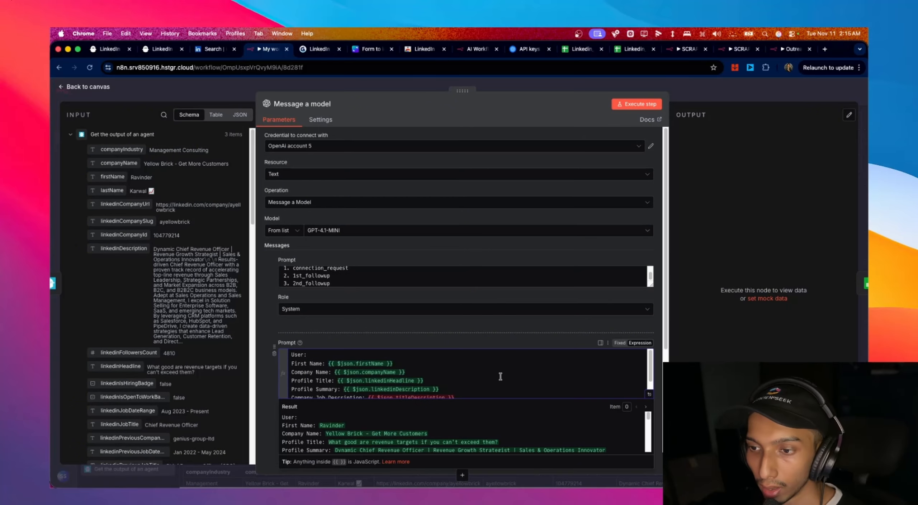
- Select the old Company Job Description expression for replacement with linkedinJobDescription
{"action": "scroll", "coordinate": [395, 373], "scroll_direction": "down", "scroll_amount": 2}
{"action": "scroll", "coordinate": [165, 291], "scroll_direction": "down", "scroll_amount": 5}
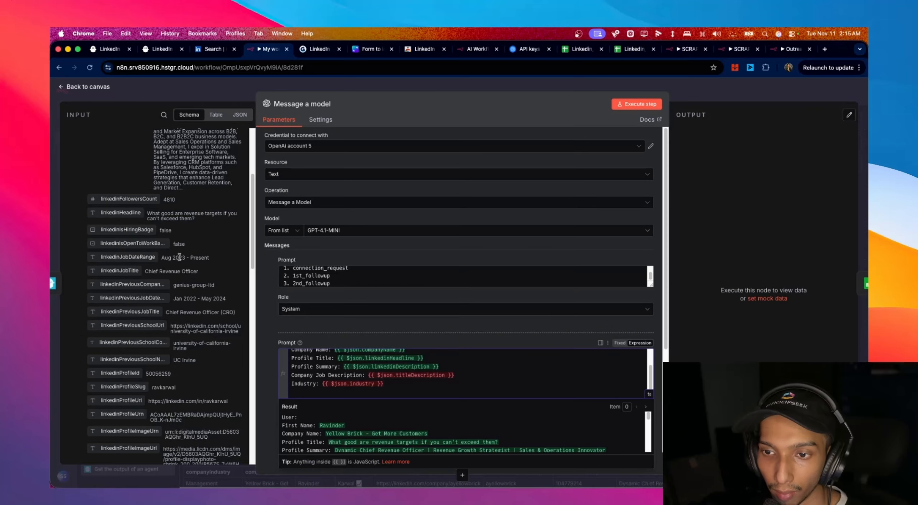
{"action": "scroll", "coordinate": [160, 333], "scroll_direction": "down", "scroll_amount": 2}
{"action": "scroll", "coordinate": [158, 383], "scroll_direction": "down", "scroll_amount": 2}
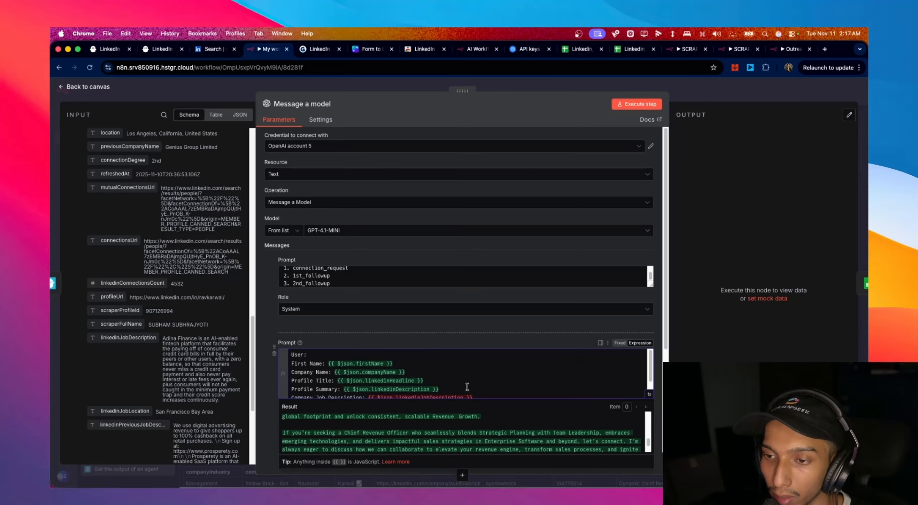
{"action": "scroll", "coordinate": [466, 387], "scroll_direction": "down", "scroll_amount": 2}
{"action": "left_click_drag", "start_coordinate": [368, 375], "coordinate": [473, 376]}
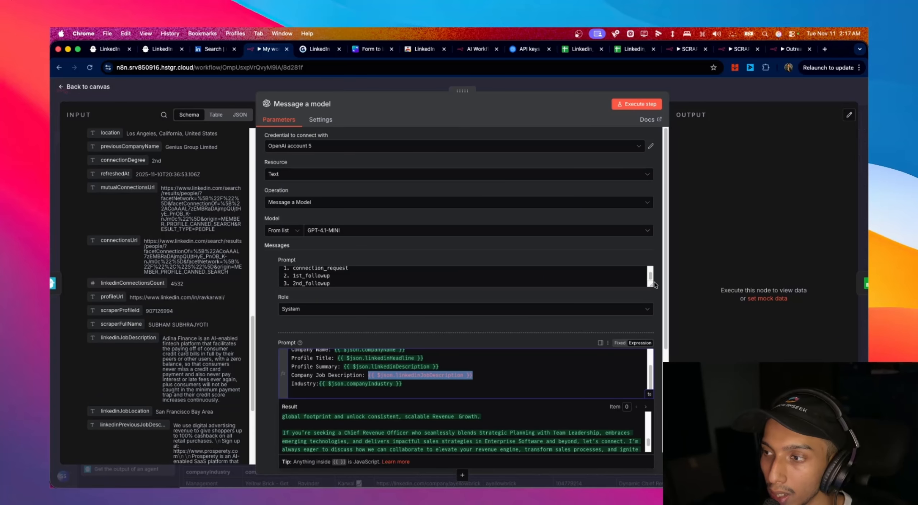
{"action": "left_click_drag", "start_coordinate": [651, 284], "coordinate": [651, 447]}
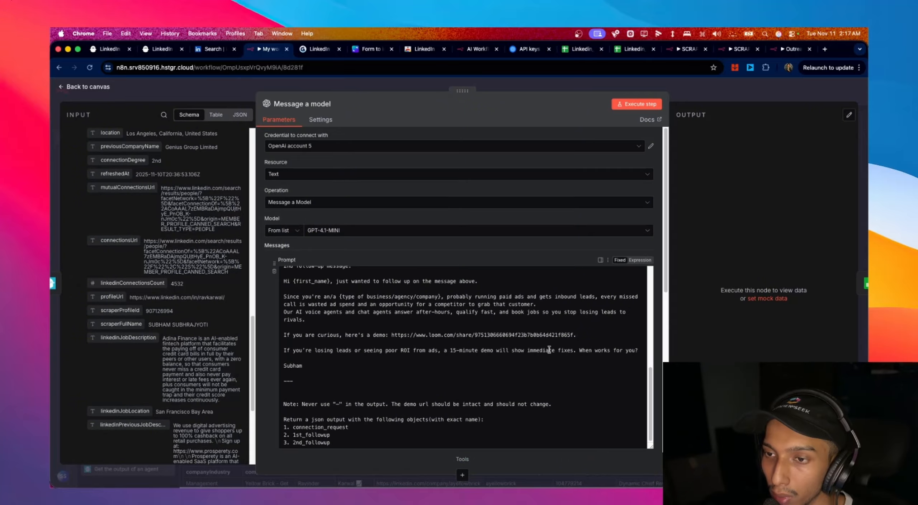
{"action": "scroll", "coordinate": [456, 307], "scroll_direction": "up", "scroll_amount": 15}
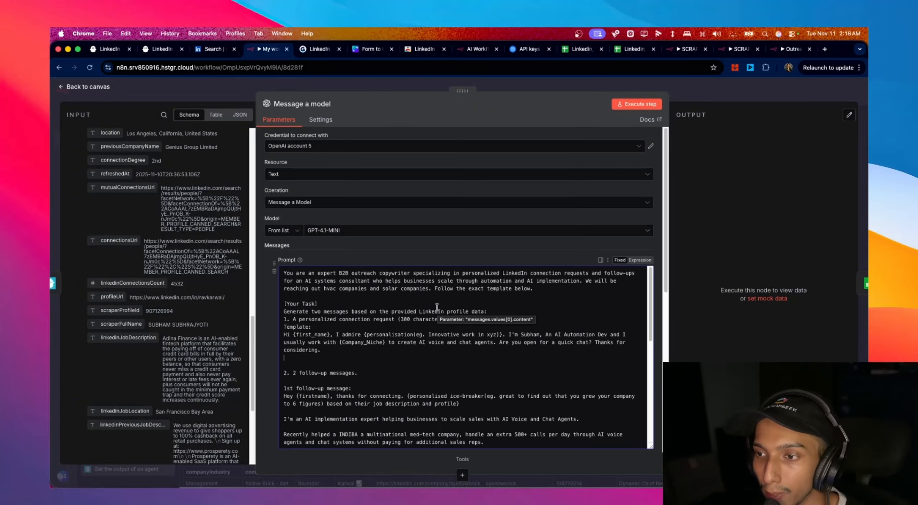
{"action": "scroll", "coordinate": [437, 308], "scroll_direction": "down", "scroll_amount": 10}
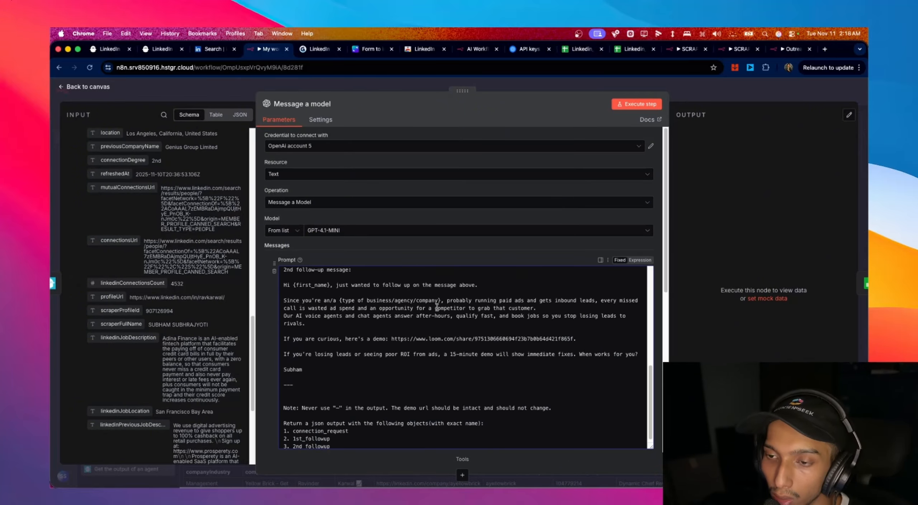
{"action": "scroll", "coordinate": [436, 307], "scroll_direction": "up", "scroll_amount": 15}
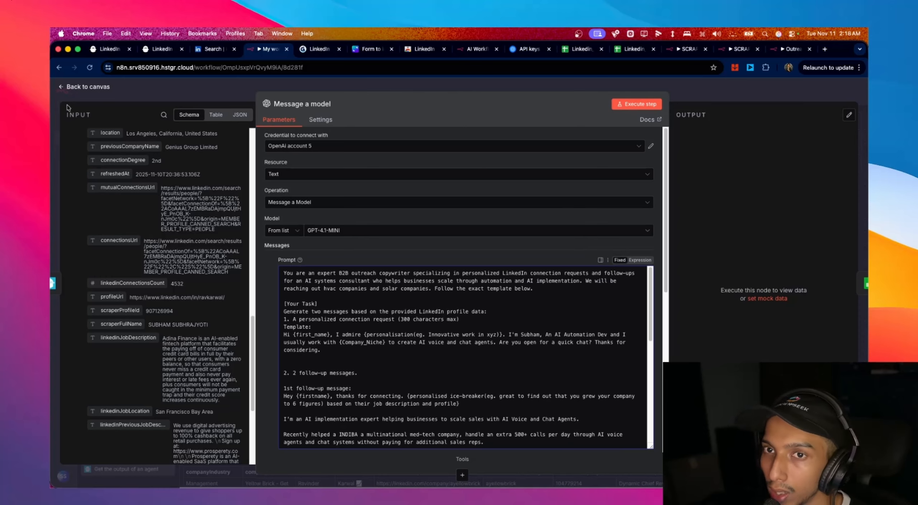
- Run Message a model and review the connection_request, 1st_followup and 2nd_followup for 3 leads
{"action": "left_click", "coordinate": [83, 87]}
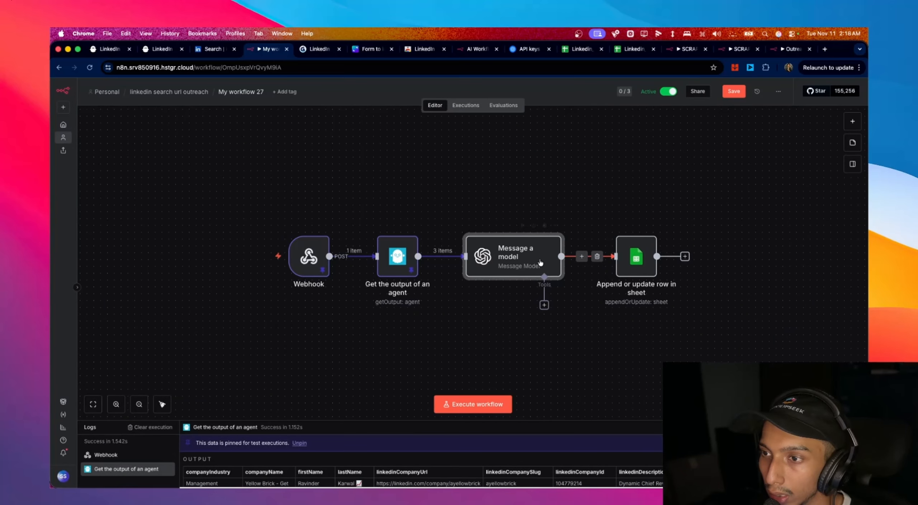
{"action": "left_click", "coordinate": [598, 257]}
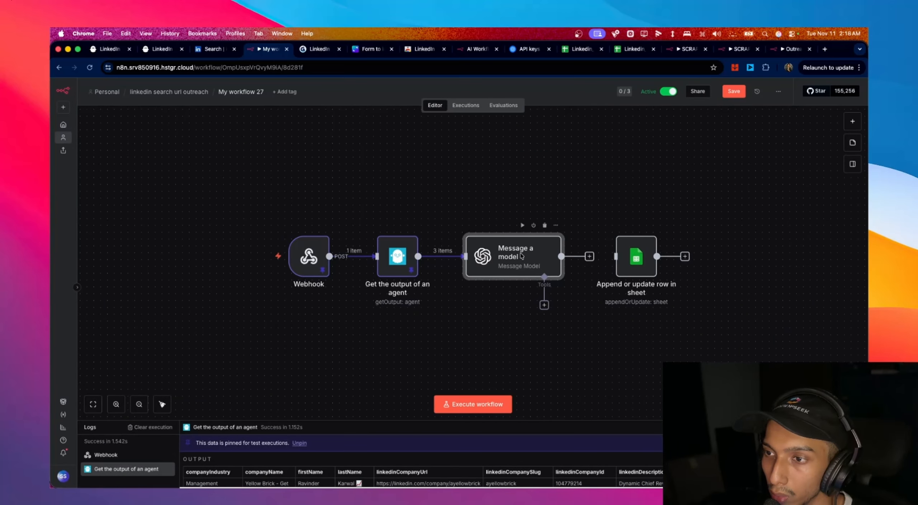
{"action": "double_click", "coordinate": [522, 255]}
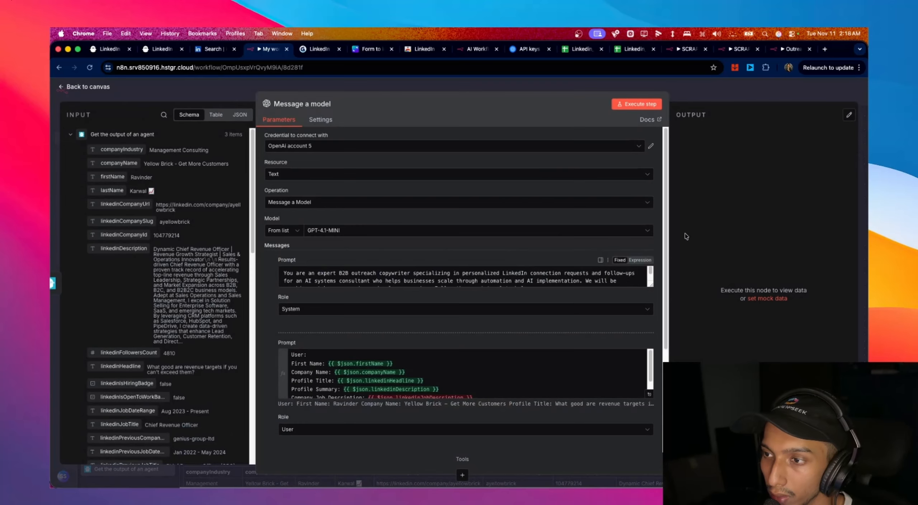
{"action": "left_click", "coordinate": [653, 108]}
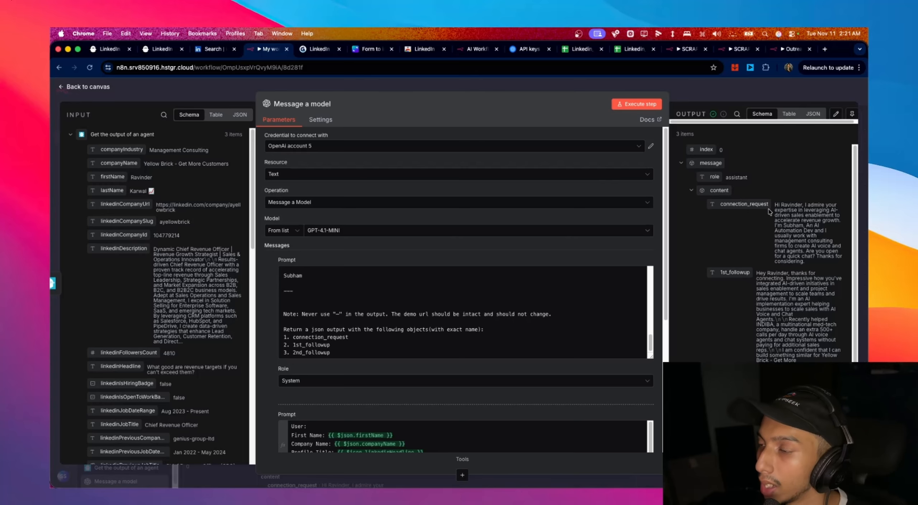
{"action": "scroll", "coordinate": [769, 209], "scroll_direction": "down", "scroll_amount": 3}
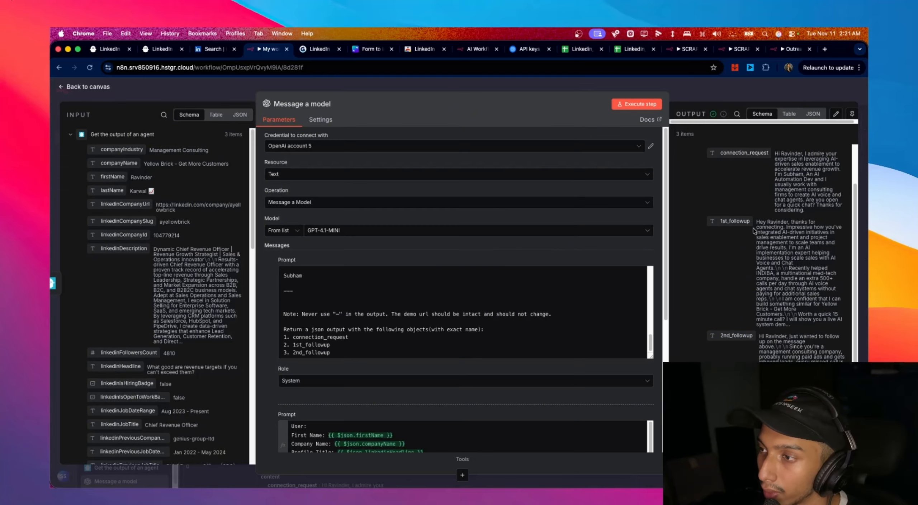
{"action": "scroll", "coordinate": [754, 229], "scroll_direction": "down", "scroll_amount": 3}
{"action": "scroll", "coordinate": [757, 292], "scroll_direction": "up", "scroll_amount": 3}
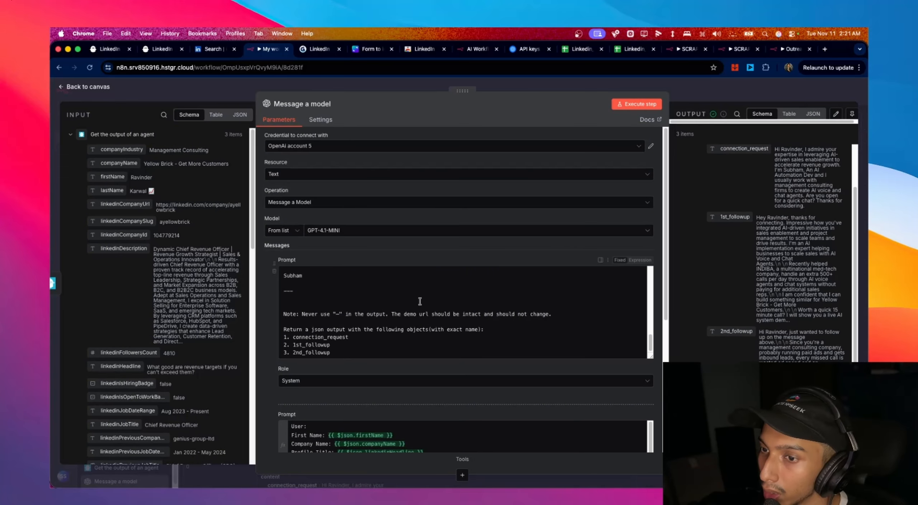
{"action": "scroll", "coordinate": [419, 301], "scroll_direction": "down", "scroll_amount": 2}
{"action": "scroll", "coordinate": [466, 308], "scroll_direction": "up", "scroll_amount": 10}
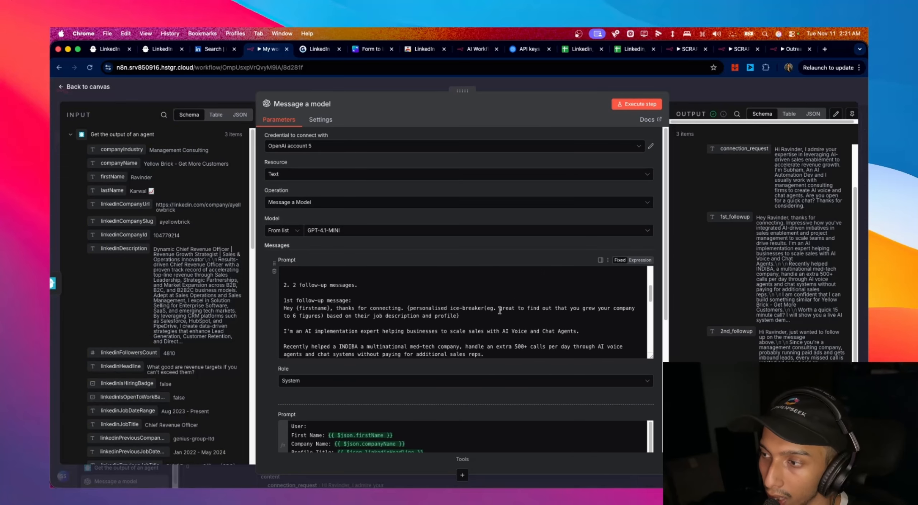
{"action": "scroll", "coordinate": [499, 310], "scroll_direction": "up", "scroll_amount": 1}
{"action": "scroll", "coordinate": [773, 238], "scroll_direction": "down", "scroll_amount": 2}
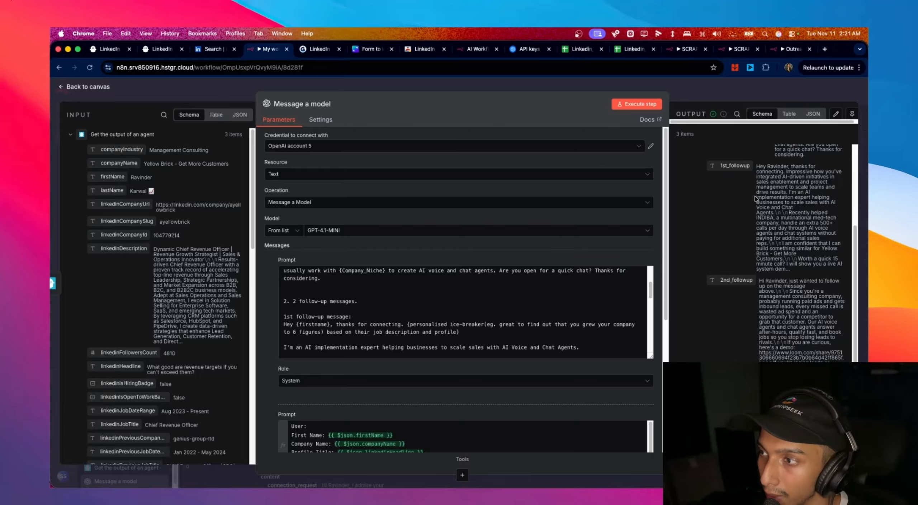
{"action": "scroll", "coordinate": [799, 231], "scroll_direction": "up", "scroll_amount": 4}
{"action": "scroll", "coordinate": [595, 351], "scroll_direction": "down", "scroll_amount": 6}
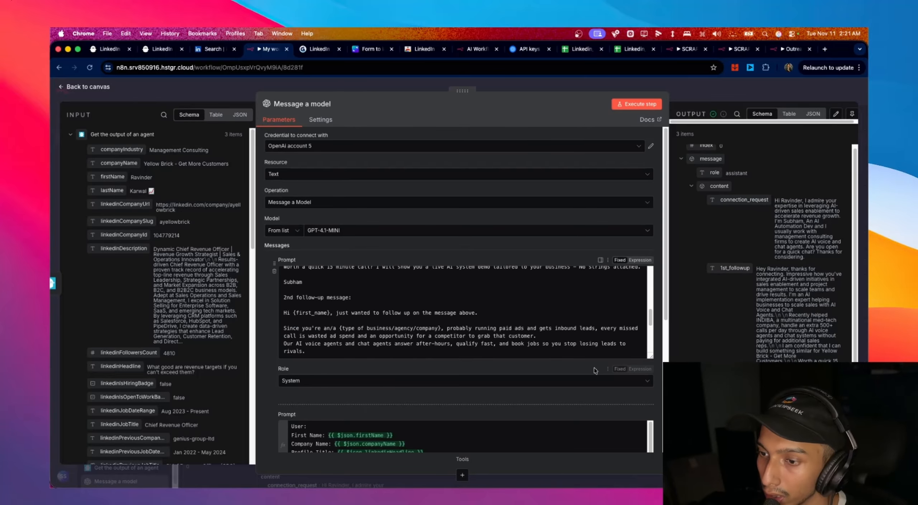
{"action": "scroll", "coordinate": [625, 376], "scroll_direction": "down", "scroll_amount": 5}
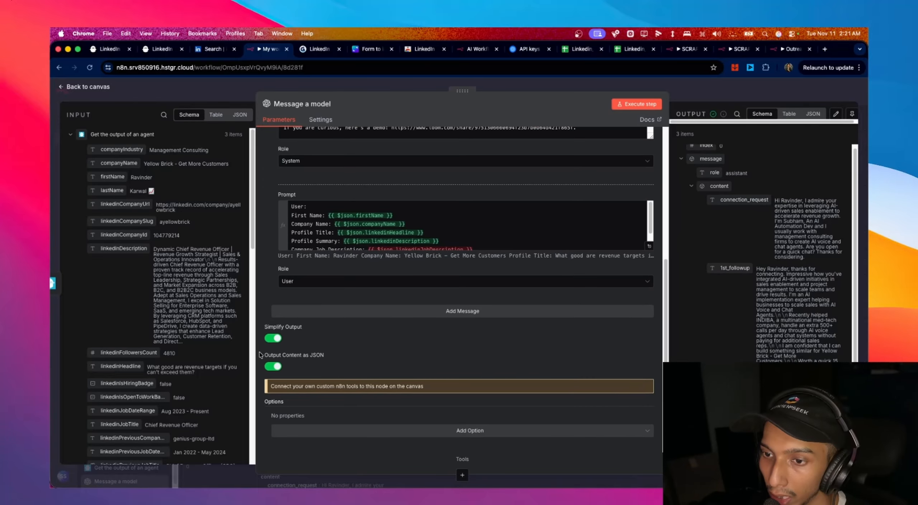
{"action": "left_click_drag", "start_coordinate": [264, 356], "coordinate": [320, 356]}
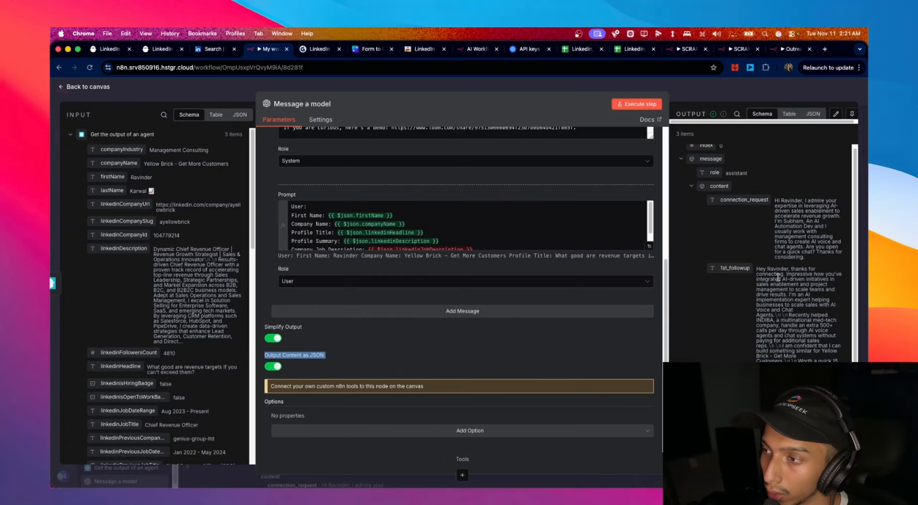
{"action": "scroll", "coordinate": [728, 330], "scroll_direction": "down", "scroll_amount": 3}
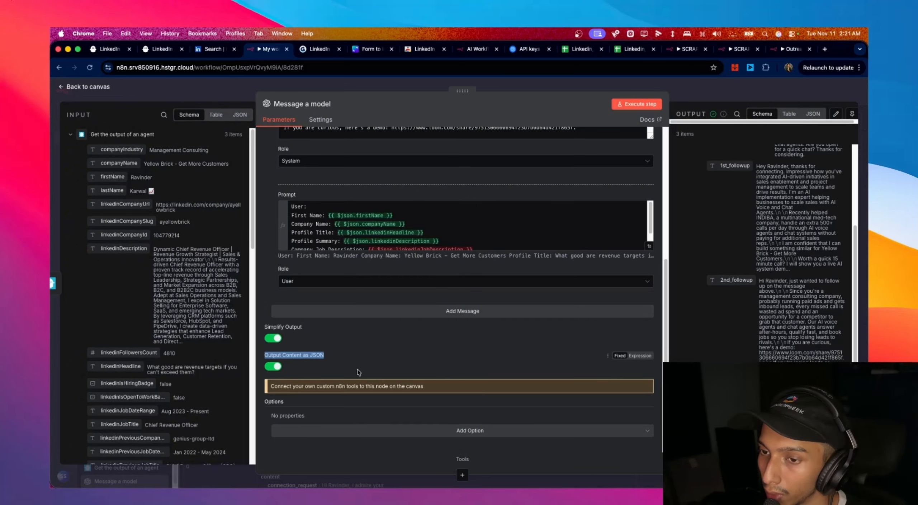
{"action": "scroll", "coordinate": [357, 369], "scroll_direction": "up", "scroll_amount": 5}
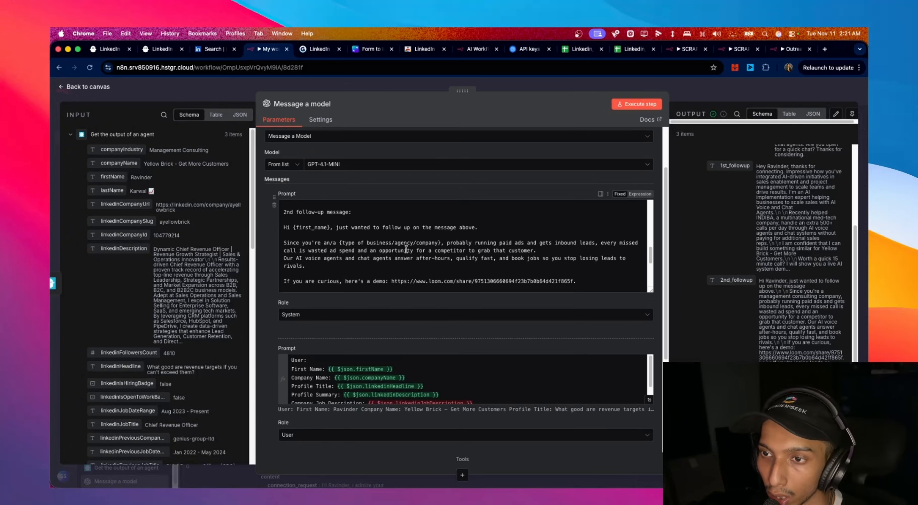
{"action": "scroll", "coordinate": [373, 246], "scroll_direction": "down", "scroll_amount": 5}
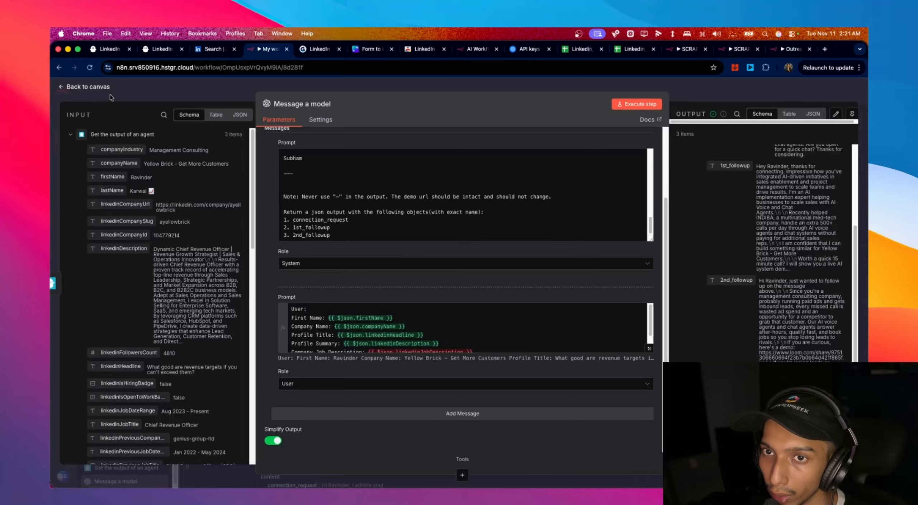
{"action": "scroll", "coordinate": [346, 218], "scroll_direction": "up", "scroll_amount": 5}
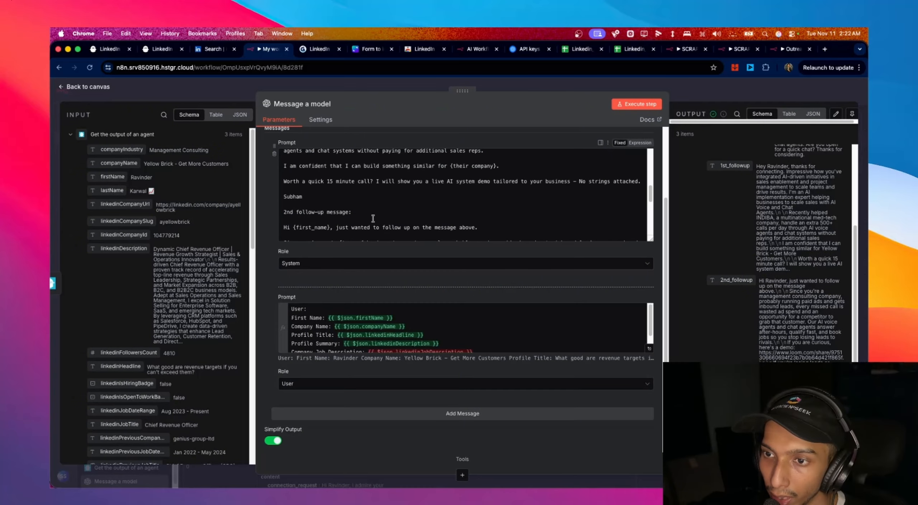
{"action": "scroll", "coordinate": [346, 218], "scroll_direction": "up", "scroll_amount": 6}
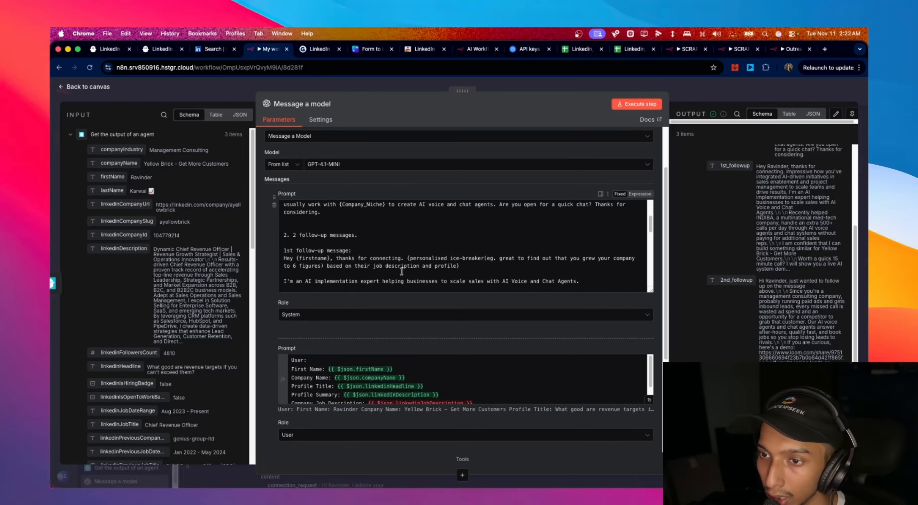
- Connect the model output to the Append or update row in sheet node and open it
{"action": "left_click", "coordinate": [99, 88]}
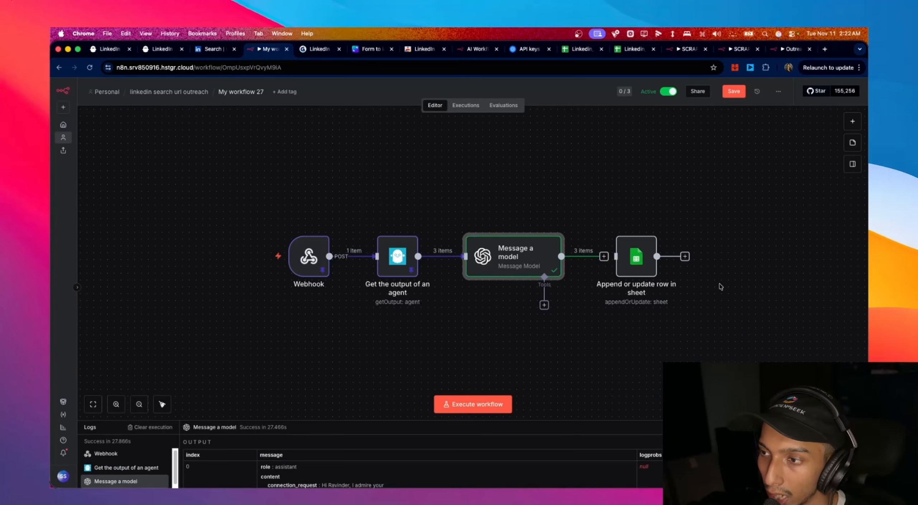
{"action": "left_click", "coordinate": [607, 261]}
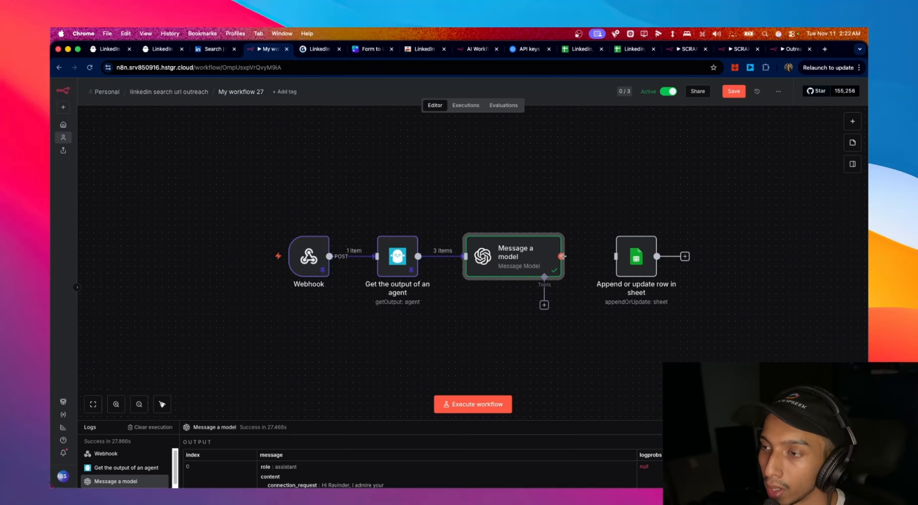
{"action": "left_click_drag", "start_coordinate": [609, 256], "coordinate": [615, 257]}
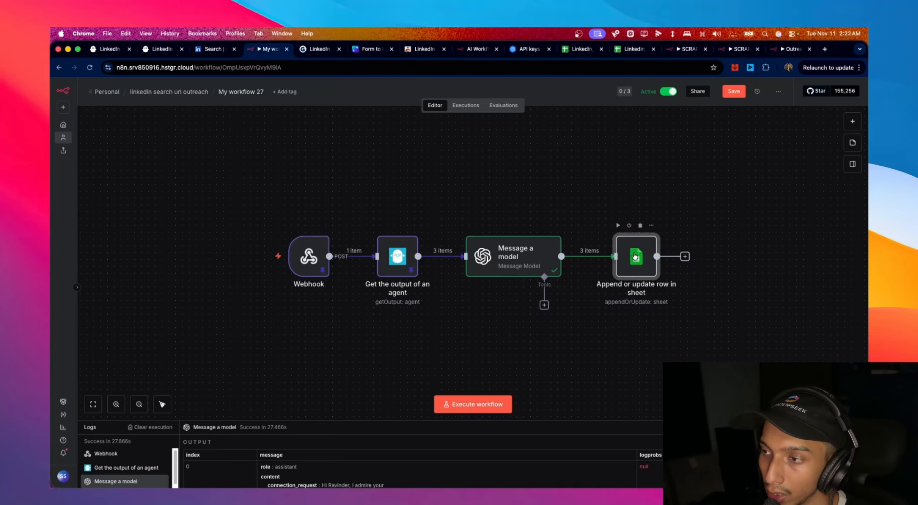
{"action": "double_click", "coordinate": [635, 257]}
{"action": "scroll", "coordinate": [445, 237], "scroll_direction": "down", "scroll_amount": 2}
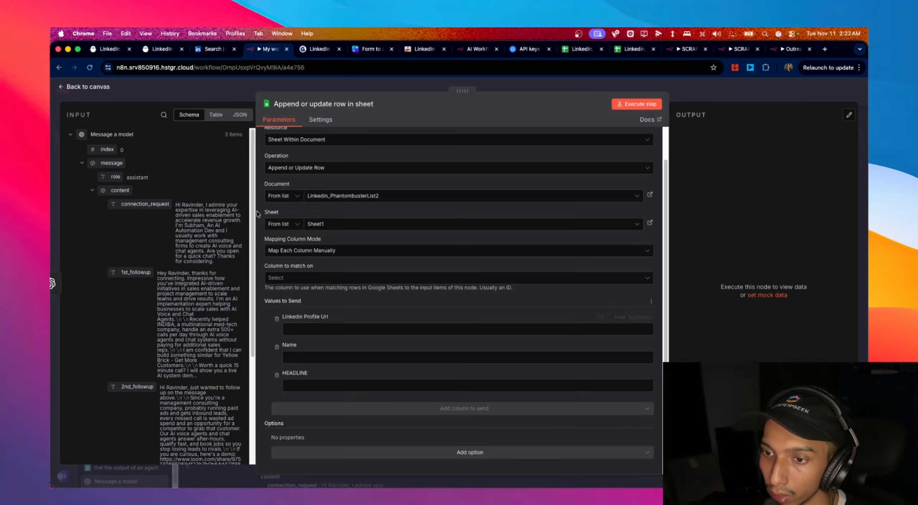
{"action": "left_click", "coordinate": [579, 50]}
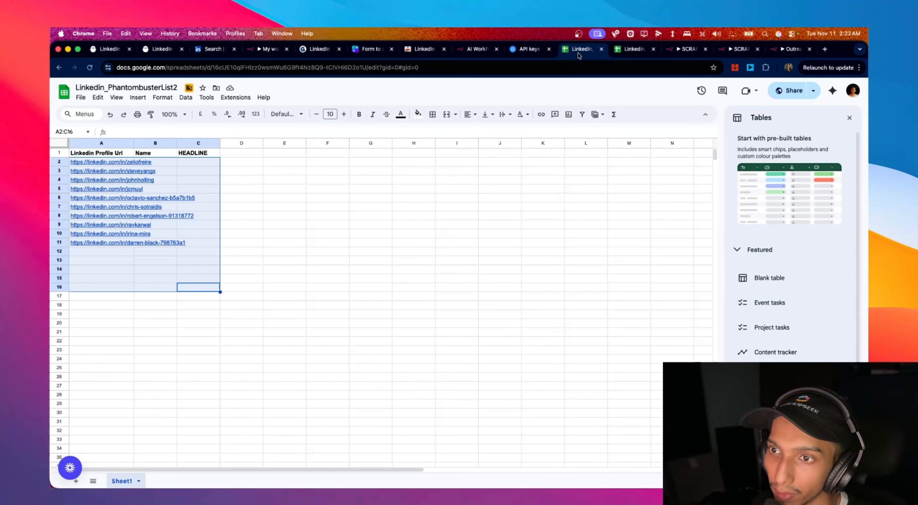
- Copy header row A1:M1 from Linkedin_PhantombusterList into Linkedin_PhantombusterList2's row 1
{"action": "left_click", "coordinate": [197, 154]}
{"action": "double_click", "coordinate": [197, 154]}
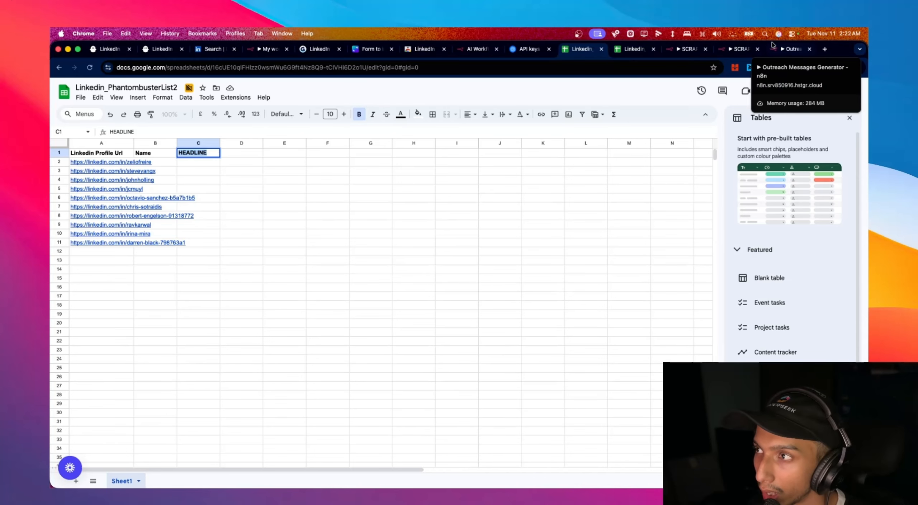
{"action": "left_click", "coordinate": [633, 49]}
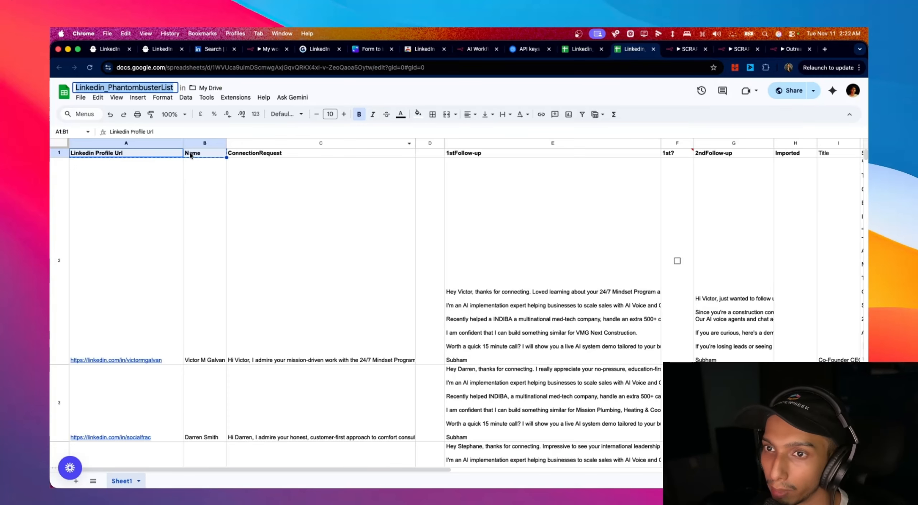
{"action": "key", "text": "shift+Right"}
{"action": "key", "text": "shift+Right"}
{"action": "key", "text": "shift+Right"}
{"action": "key", "text": "shift+Right"}
{"action": "key", "text": "shift+Right"}
{"action": "key", "text": "shift+Right"}
{"action": "key", "text": "shift+Right"}
{"action": "key", "text": "shift+Right"}
{"action": "key", "text": "shift+Right"}
{"action": "key", "text": "shift+Right"}
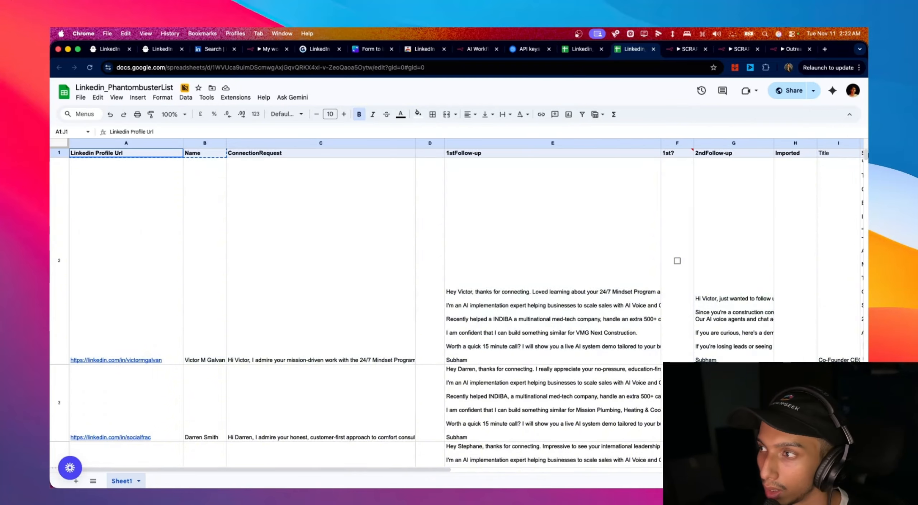
{"action": "left_click_drag", "start_coordinate": [868, 151], "coordinate": [792, 155]}
{"action": "key", "text": "super+c"}
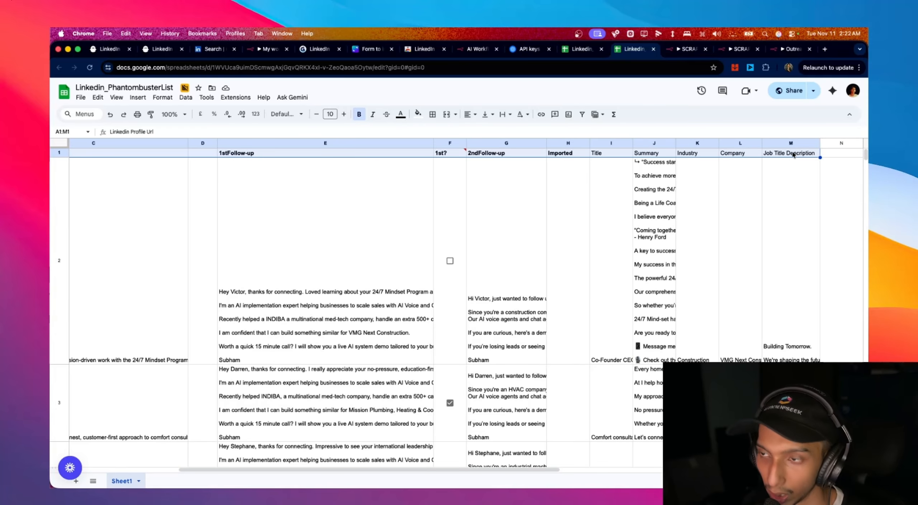
{"action": "left_click", "coordinate": [581, 50]}
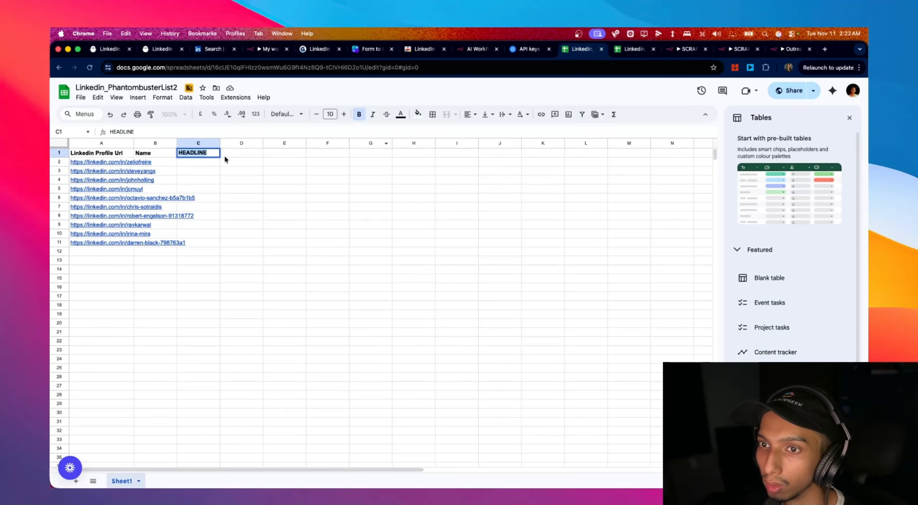
{"action": "left_click", "coordinate": [100, 154]}
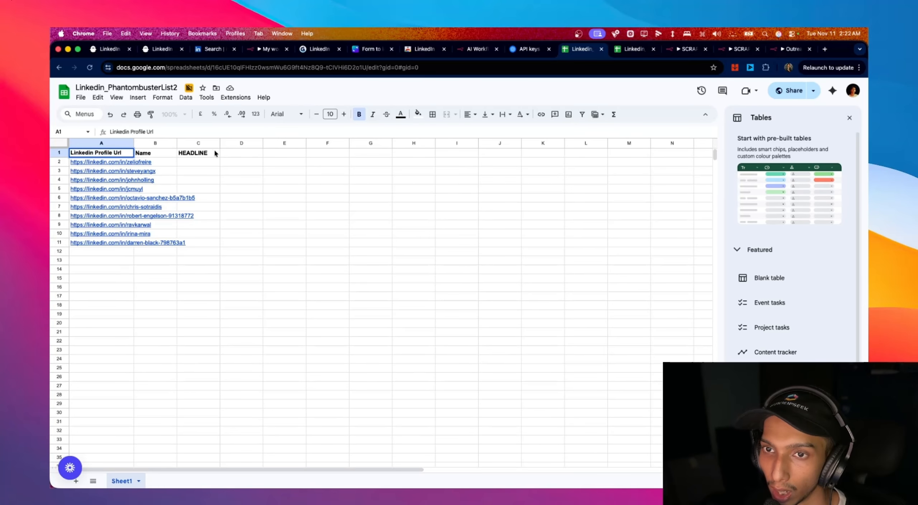
{"action": "left_click_drag", "start_coordinate": [248, 149], "coordinate": [88, 155]}
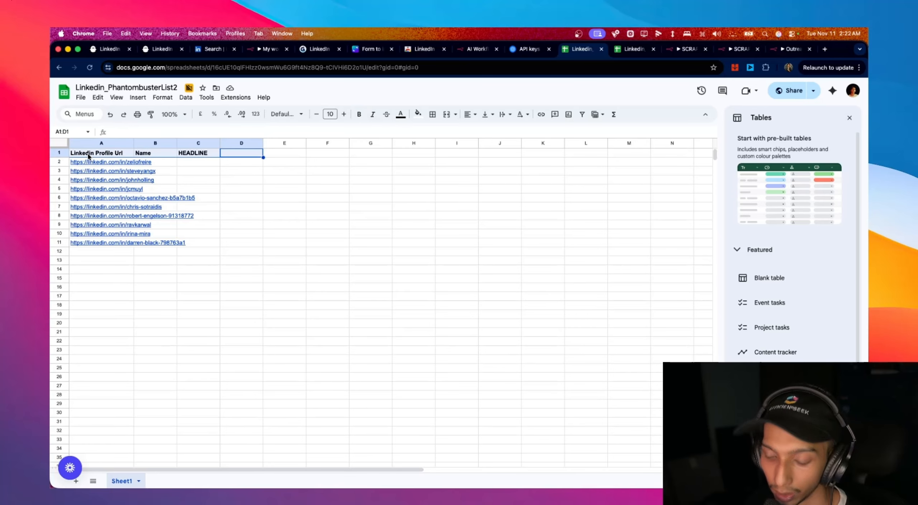
{"action": "key", "text": "super+v"}
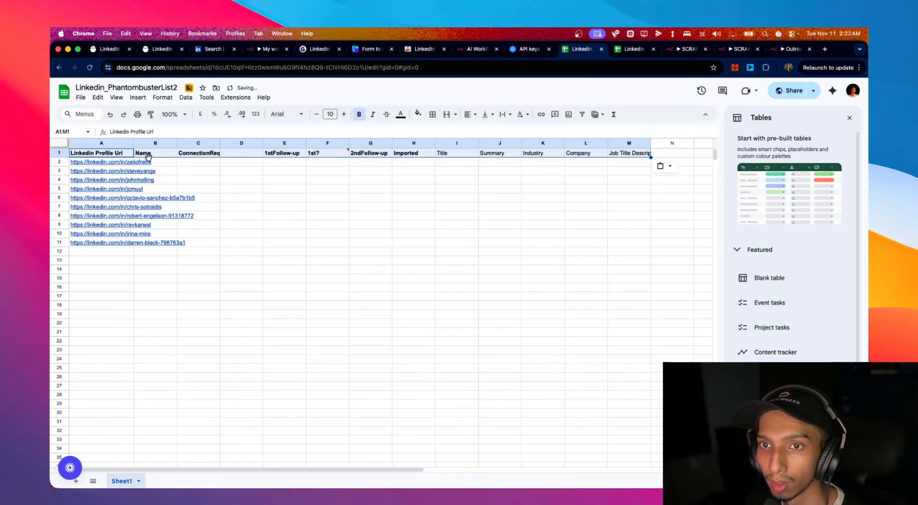
- Widen ConnectionRequest and 2ndFollow-up columns and delete the 1st? and Imported columns
{"action": "left_click_drag", "start_coordinate": [220, 143], "coordinate": [272, 143]}
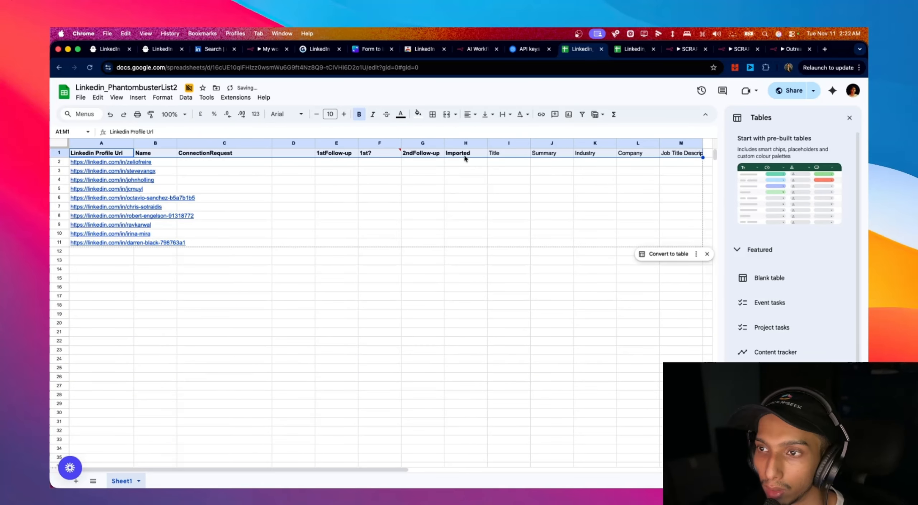
{"action": "right_click", "coordinate": [374, 143]}
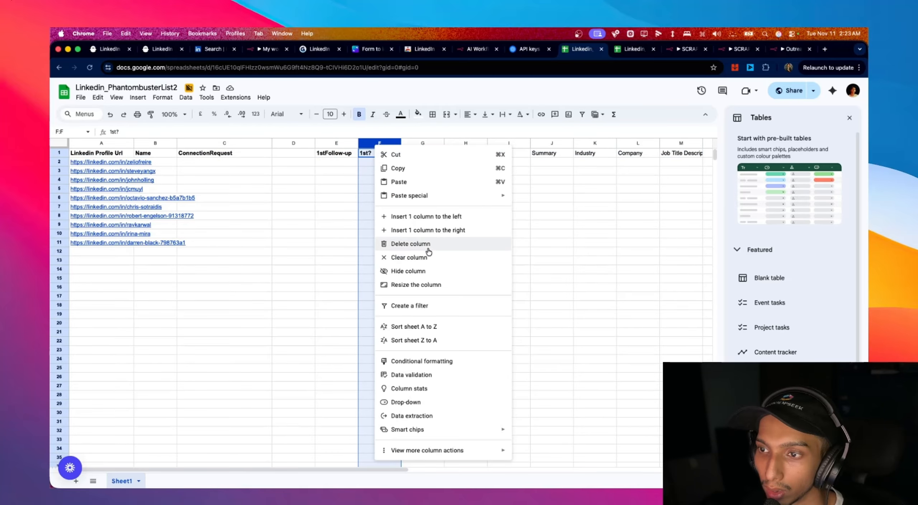
{"action": "left_click", "coordinate": [410, 244]}
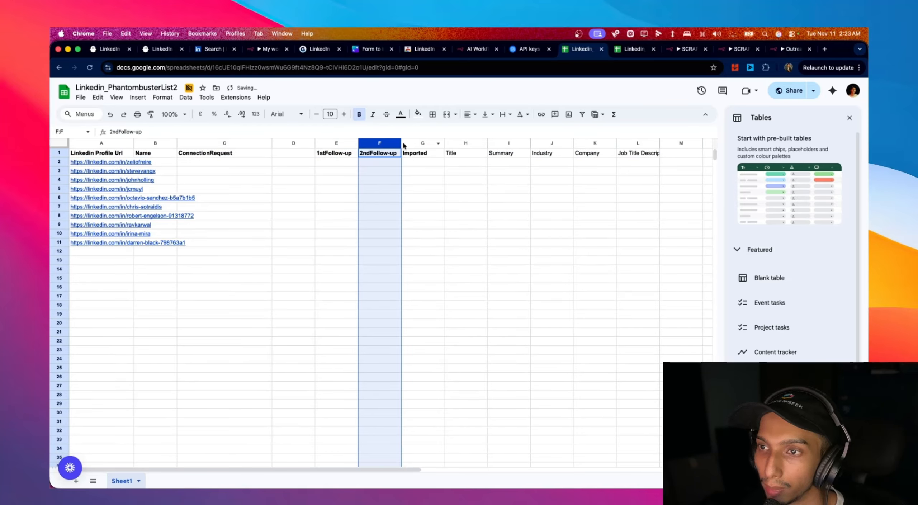
{"action": "left_click_drag", "start_coordinate": [403, 145], "coordinate": [452, 146]}
{"action": "left_click", "coordinate": [488, 145]}
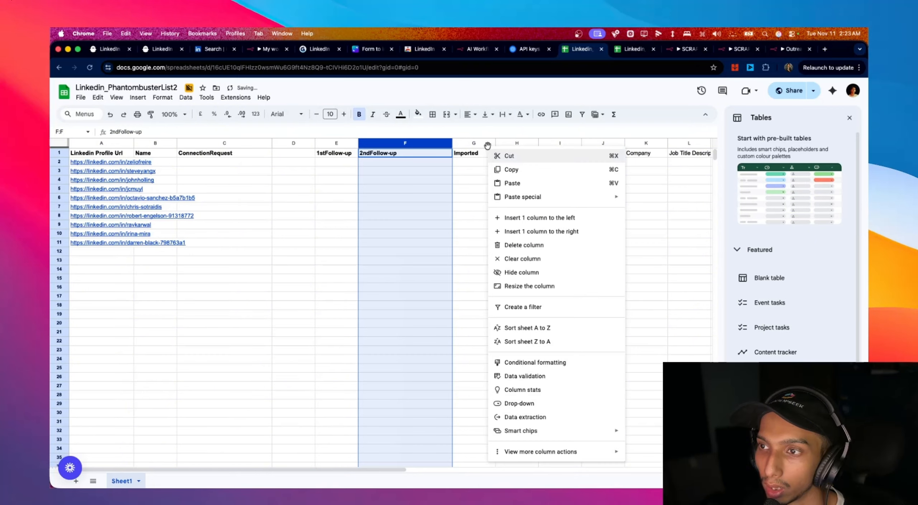
{"action": "left_click", "coordinate": [467, 144]}
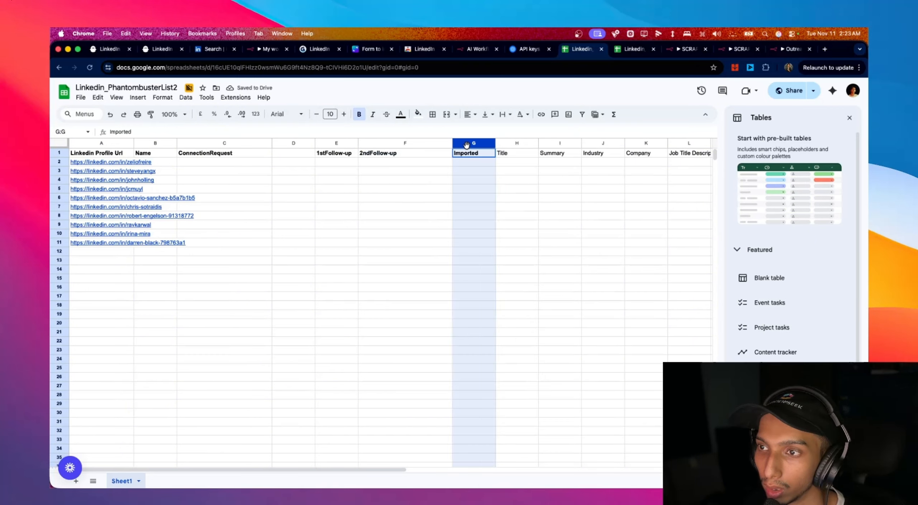
{"action": "right_click", "coordinate": [466, 144]}
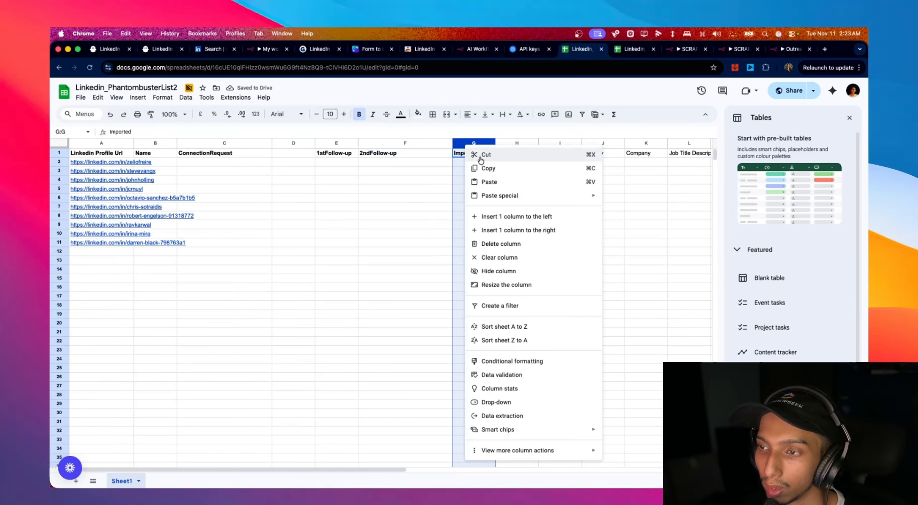
{"action": "left_click", "coordinate": [501, 243]}
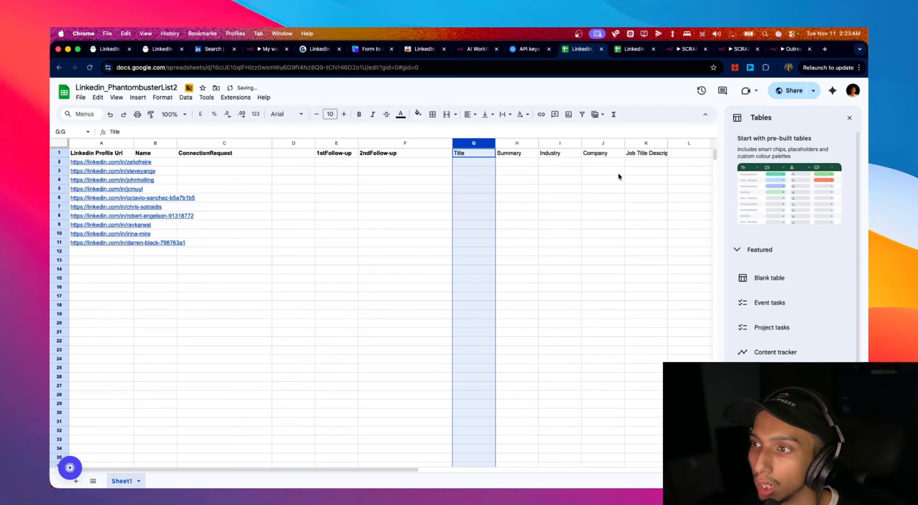
{"action": "scroll", "coordinate": [618, 172], "scroll_direction": "right", "scroll_amount": 3}
{"action": "left_click_drag", "start_coordinate": [646, 147], "coordinate": [646, 147]}
{"action": "scroll", "coordinate": [592, 208], "scroll_direction": "left", "scroll_amount": 3}
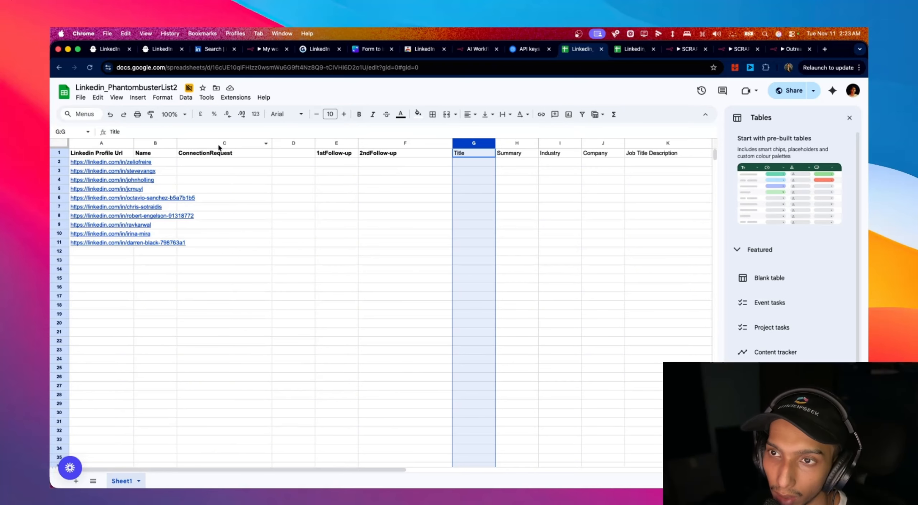
- Widen the Name column B and return to the n8n workflow
{"action": "left_click_drag", "start_coordinate": [177, 143], "coordinate": [216, 143]}
{"action": "scroll", "coordinate": [496, 179], "scroll_direction": "right", "scroll_amount": 2}
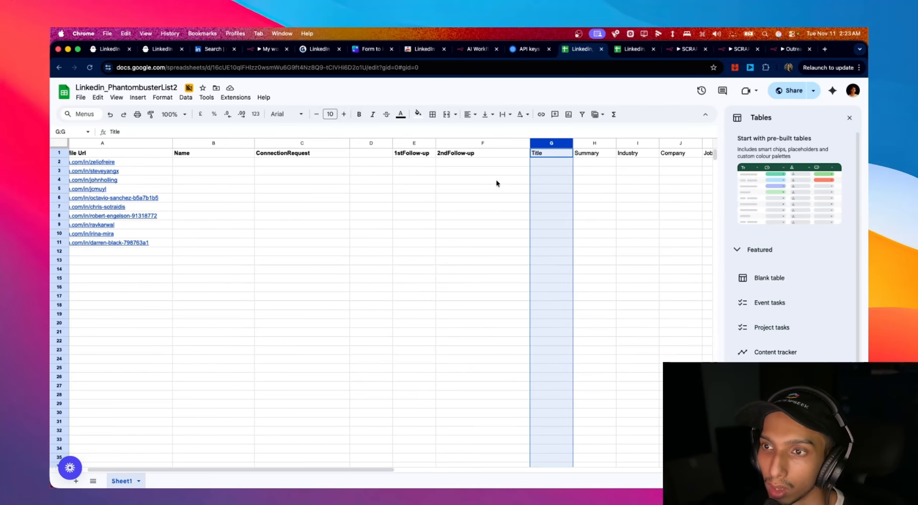
{"action": "scroll", "coordinate": [497, 180], "scroll_direction": "right", "scroll_amount": 2}
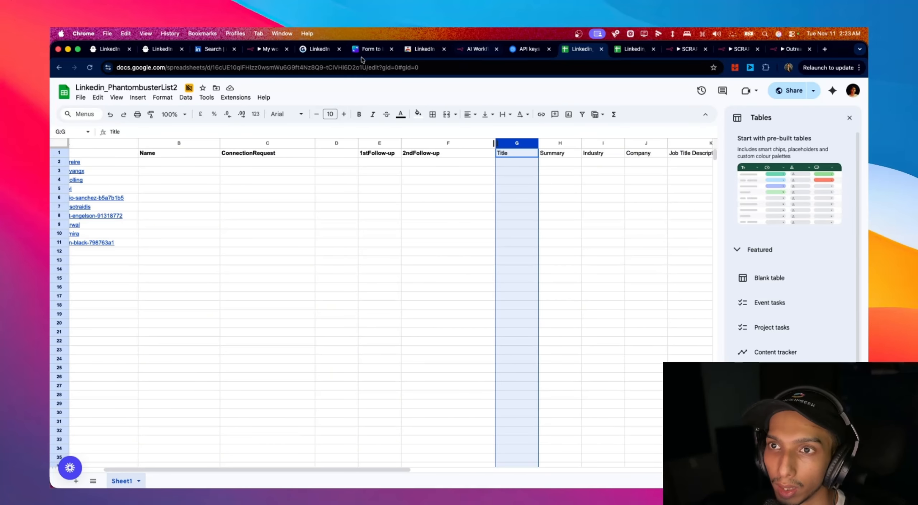
{"action": "left_click", "coordinate": [267, 48]}
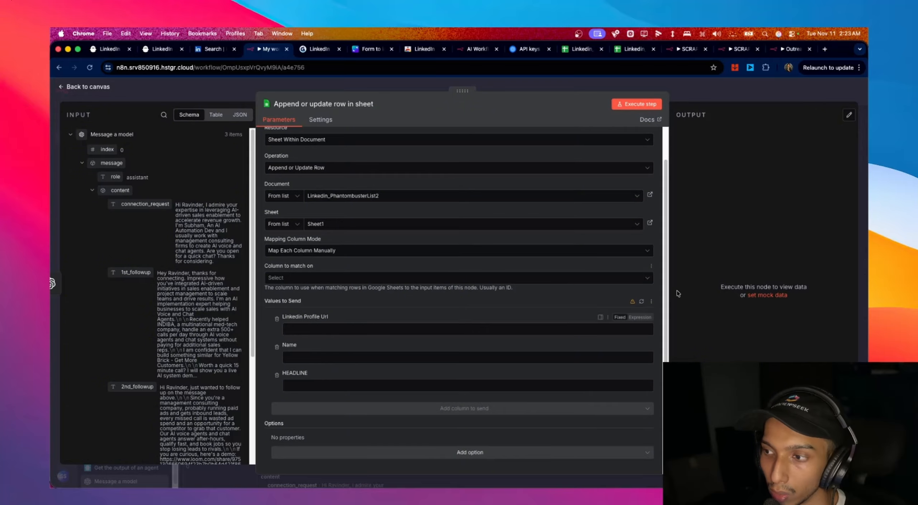
- Reload the sheet's columns so every column appears under Values to Send
{"action": "left_click", "coordinate": [643, 303]}
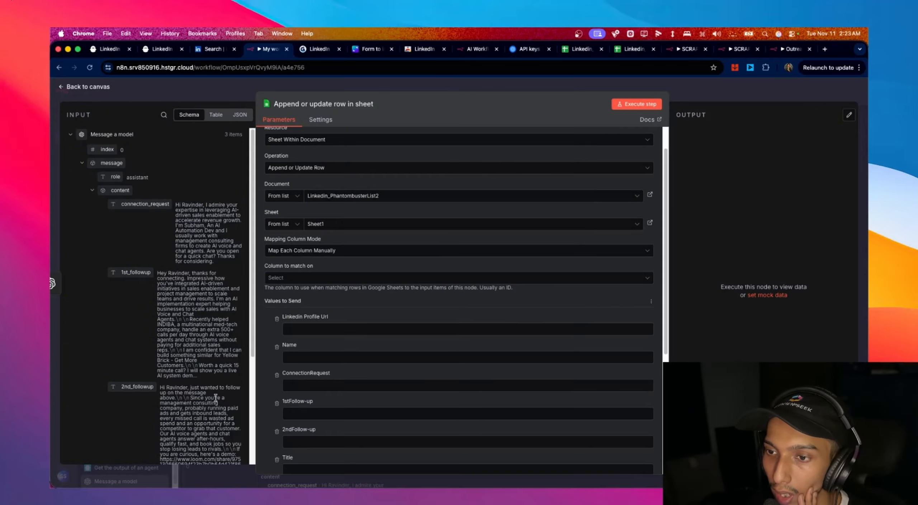
{"action": "scroll", "coordinate": [345, 367], "scroll_direction": "down", "scroll_amount": 6}
{"action": "scroll", "coordinate": [309, 358], "scroll_direction": "up", "scroll_amount": 3}
{"action": "scroll", "coordinate": [309, 358], "scroll_direction": "up", "scroll_amount": 2}
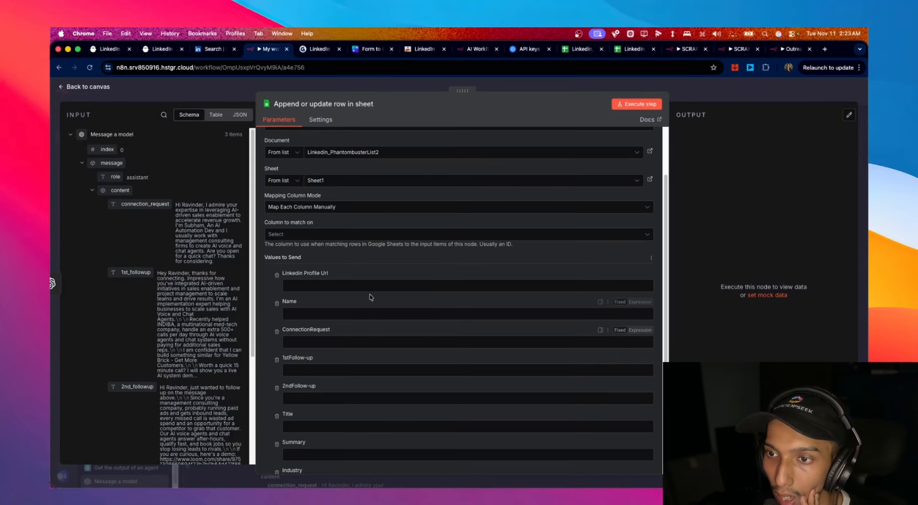
{"action": "scroll", "coordinate": [177, 321], "scroll_direction": "down", "scroll_amount": 5}
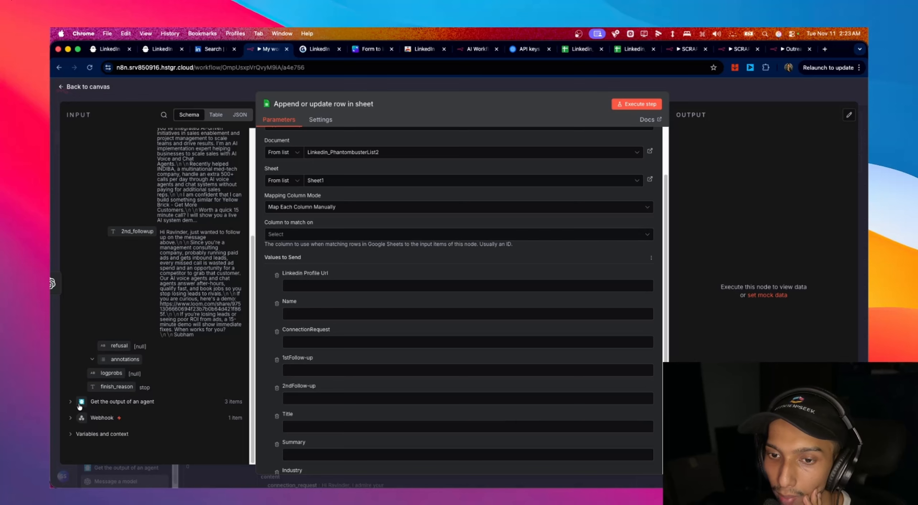
{"action": "scroll", "coordinate": [553, 335], "scroll_direction": "up", "scroll_amount": 2}
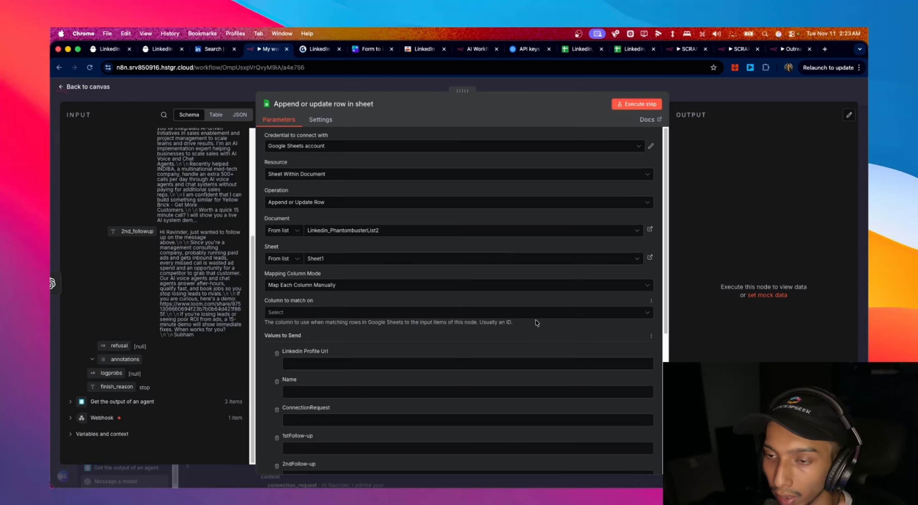
- Set Column to match on to Linkedin Profile Url
{"action": "left_click", "coordinate": [343, 313]}
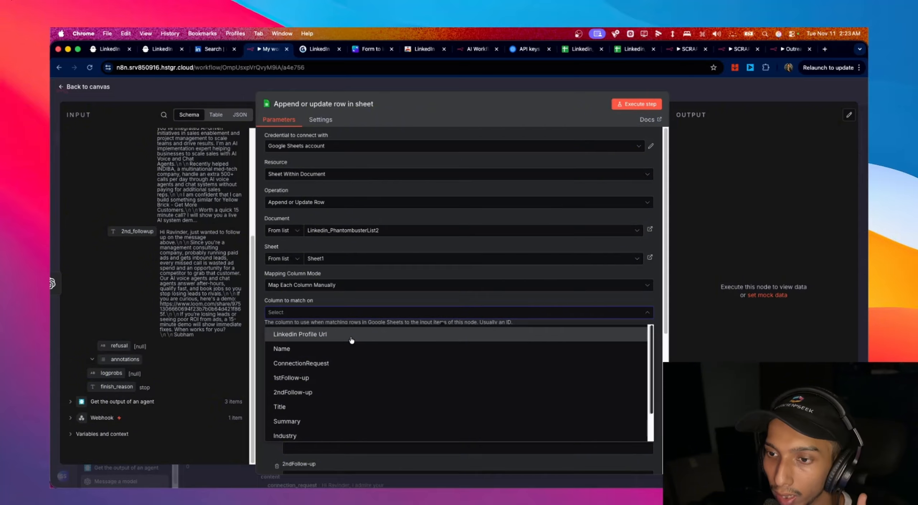
{"action": "left_click", "coordinate": [352, 340]}
{"action": "scroll", "coordinate": [358, 322], "scroll_direction": "down", "scroll_amount": 3}
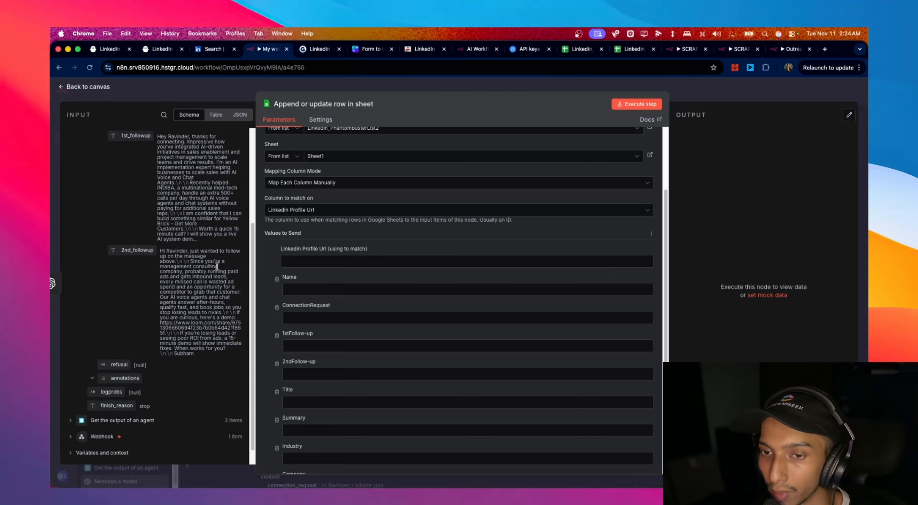
{"action": "scroll", "coordinate": [217, 266], "scroll_direction": "down", "scroll_amount": 1}
- Expand the agent output fields and search the input panel for 'url'
{"action": "left_click", "coordinate": [70, 402]}
{"action": "scroll", "coordinate": [170, 321], "scroll_direction": "down", "scroll_amount": 5}
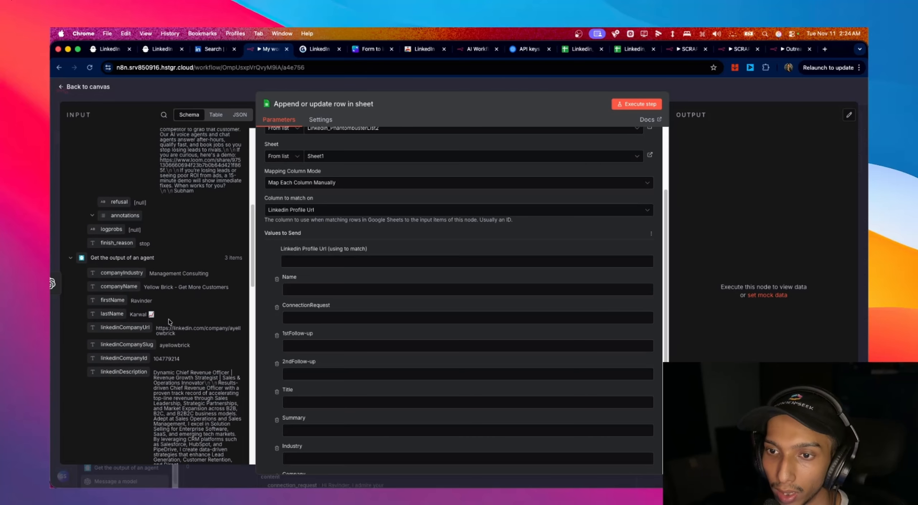
{"action": "scroll", "coordinate": [155, 272], "scroll_direction": "down", "scroll_amount": 7}
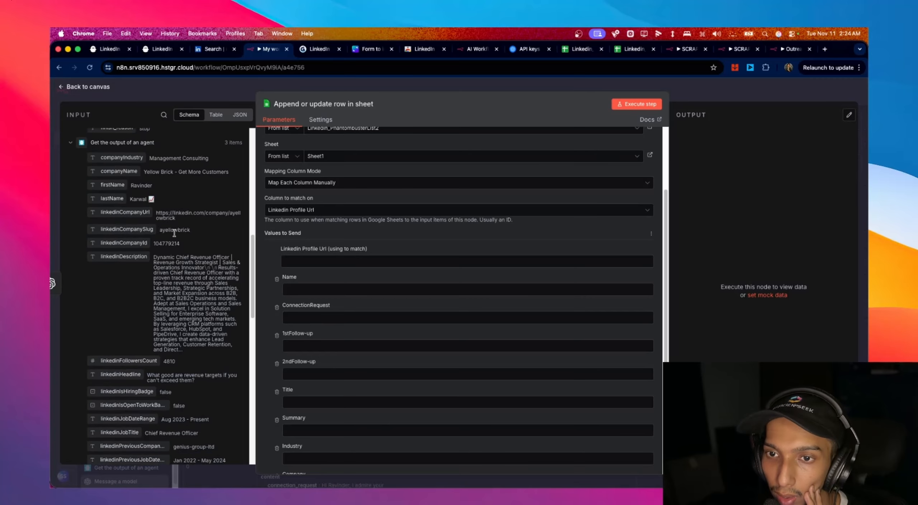
{"action": "scroll", "coordinate": [175, 251], "scroll_direction": "down", "scroll_amount": 8}
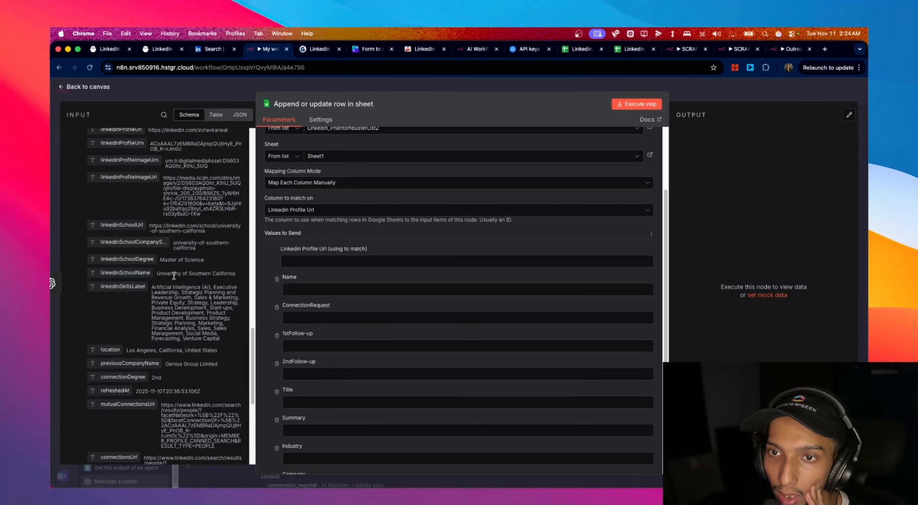
{"action": "scroll", "coordinate": [175, 251], "scroll_direction": "up", "scroll_amount": 2}
{"action": "left_click", "coordinate": [163, 114]}
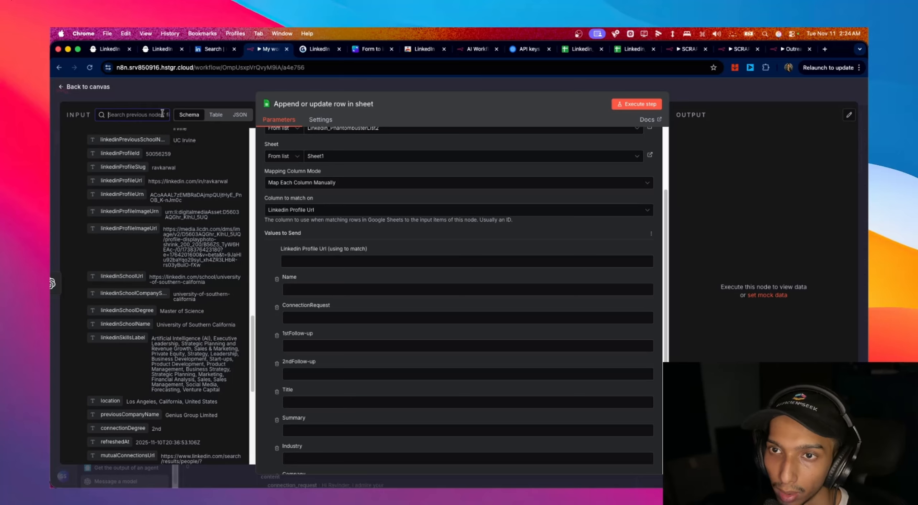
{"action": "type", "text": "url"}
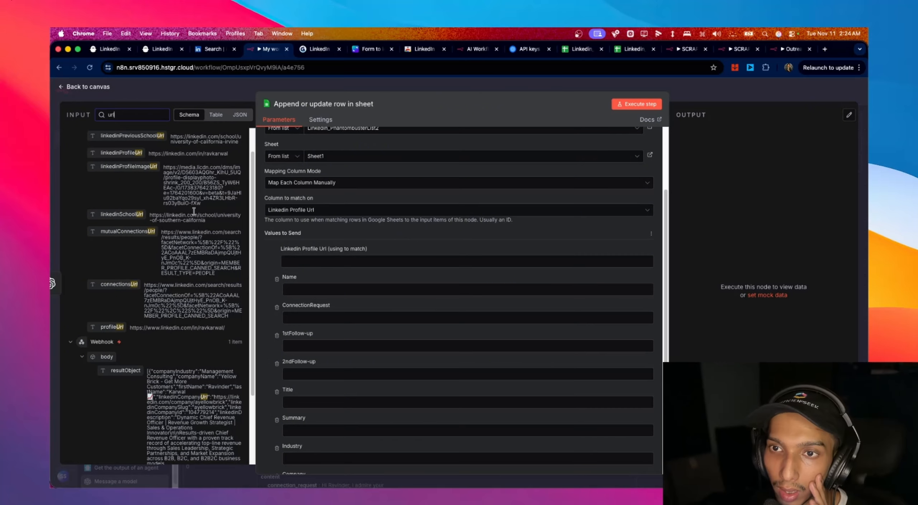
- Map linkedinProfileUrl into the Linkedin Profile Url value
{"action": "left_click_drag", "start_coordinate": [133, 154], "coordinate": [339, 262]}
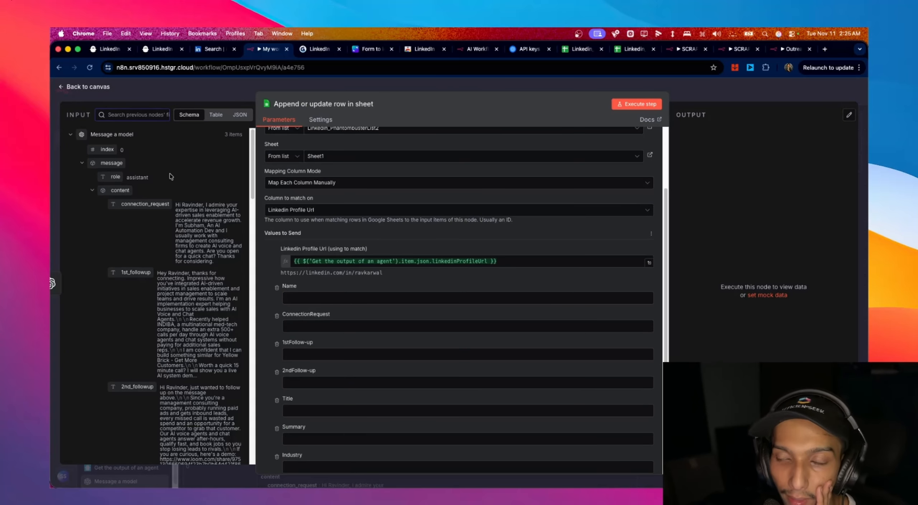
{"action": "scroll", "coordinate": [203, 229], "scroll_direction": "down", "scroll_amount": 10}
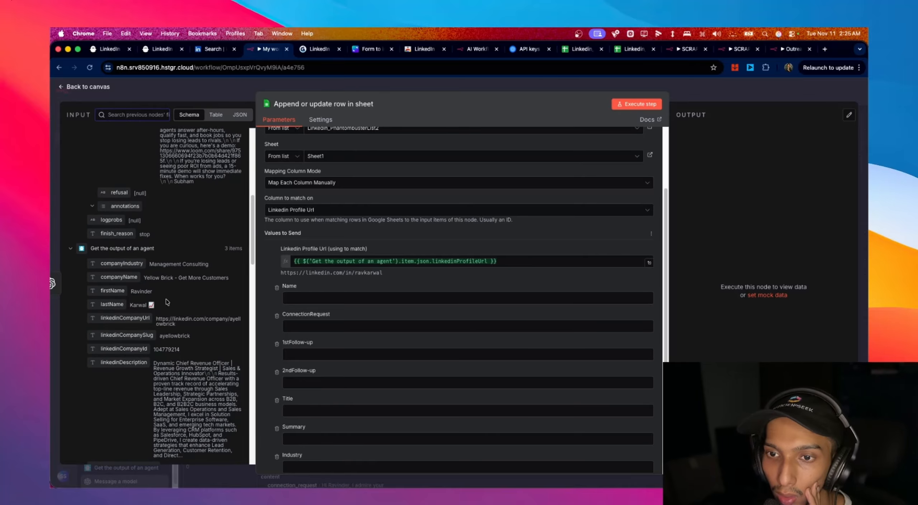
{"action": "scroll", "coordinate": [183, 281], "scroll_direction": "up", "scroll_amount": 7}
{"action": "scroll", "coordinate": [183, 281], "scroll_direction": "up", "scroll_amount": 2}
{"action": "scroll", "coordinate": [183, 279], "scroll_direction": "down", "scroll_amount": 15}
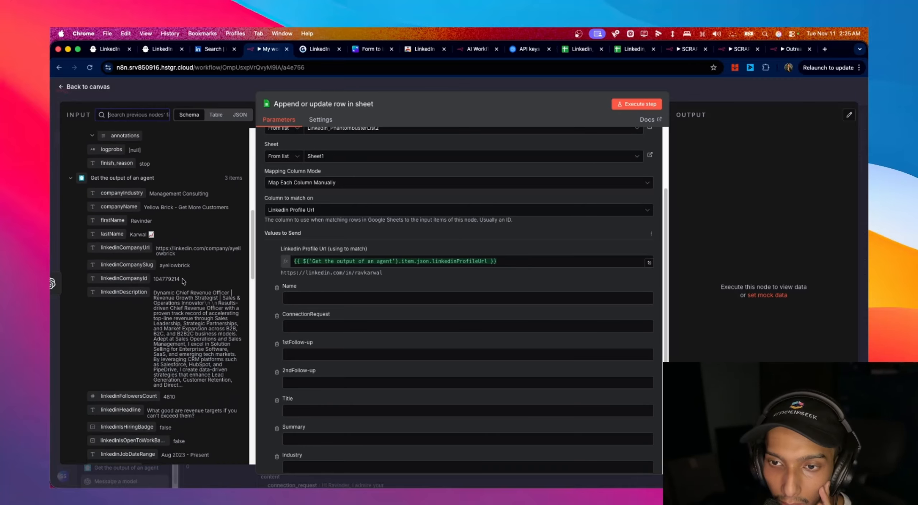
{"action": "scroll", "coordinate": [183, 281], "scroll_direction": "down", "scroll_amount": 6}
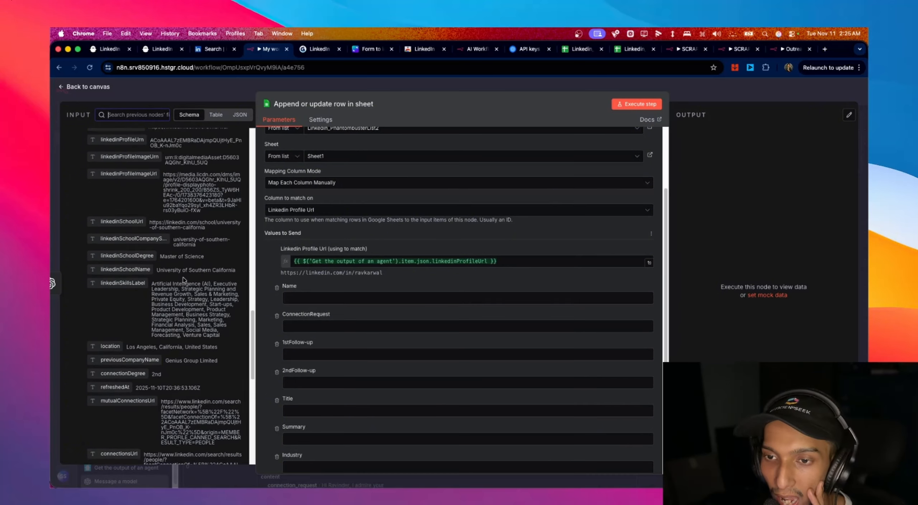
{"action": "scroll", "coordinate": [187, 279], "scroll_direction": "up", "scroll_amount": 15}
{"action": "scroll", "coordinate": [189, 278], "scroll_direction": "up", "scroll_amount": 7}
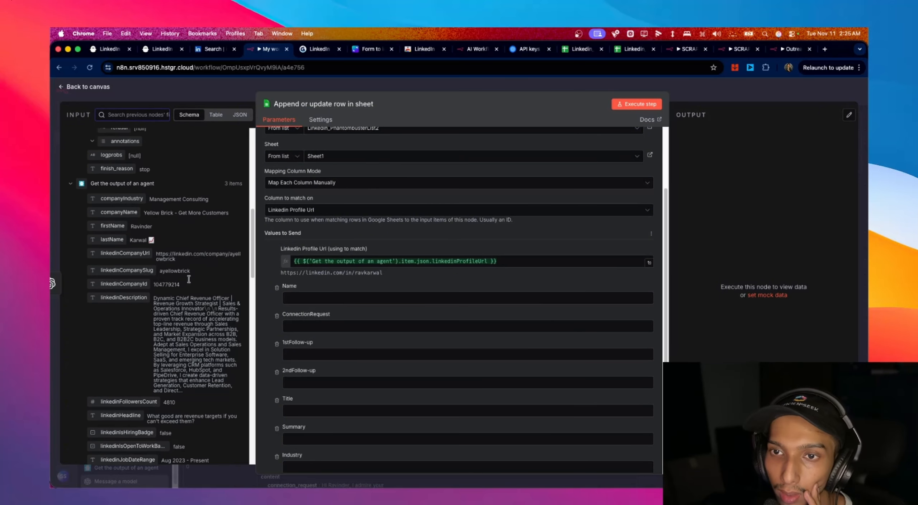
- Fill the Name value with the first name followed by lastName
{"action": "left_click_drag", "start_coordinate": [113, 277], "coordinate": [323, 302]}
{"action": "left_click", "coordinate": [481, 297]}
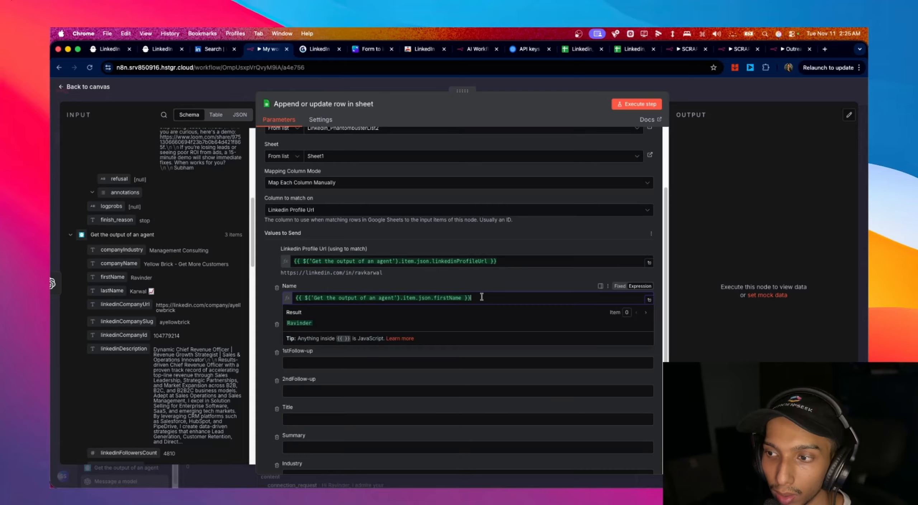
{"action": "left_click_drag", "start_coordinate": [112, 290], "coordinate": [477, 300]}
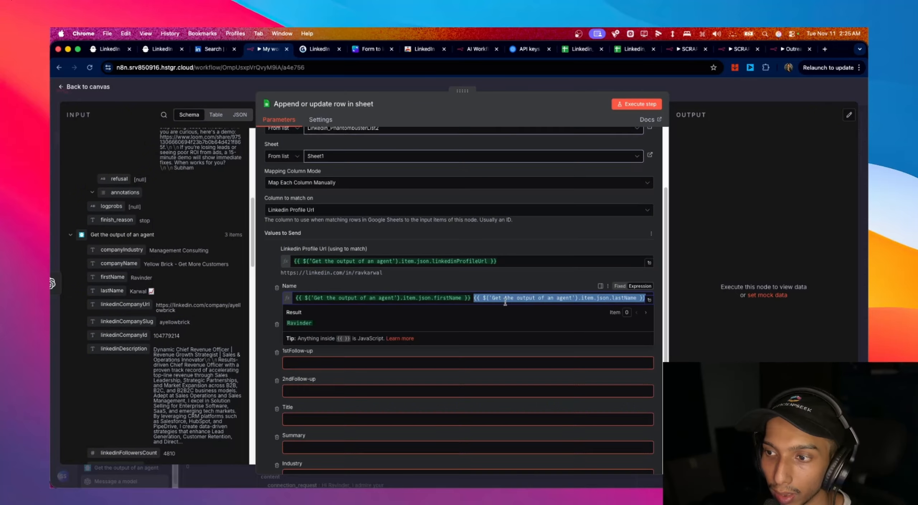
- Map the generated connection request into the ConnectionRequest value
{"action": "left_click", "coordinate": [416, 335]}
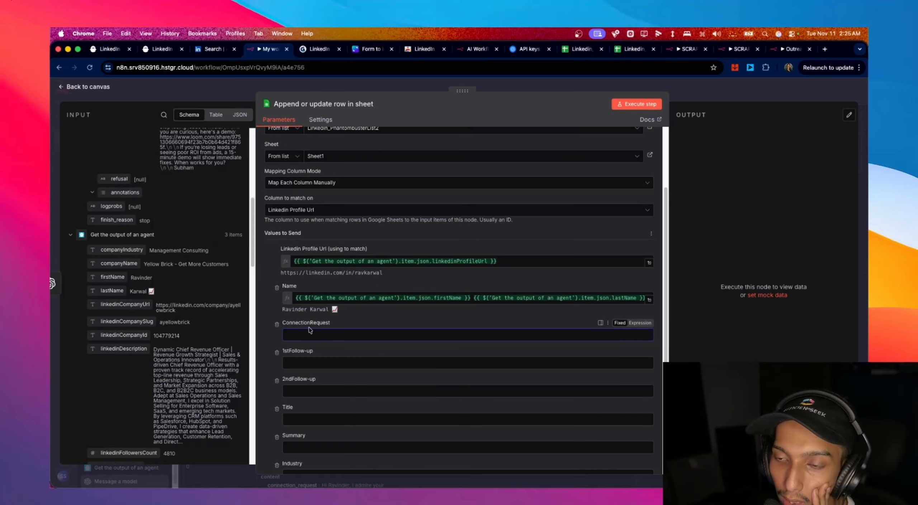
{"action": "scroll", "coordinate": [144, 317], "scroll_direction": "down", "scroll_amount": 2}
{"action": "scroll", "coordinate": [144, 317], "scroll_direction": "down", "scroll_amount": 8}
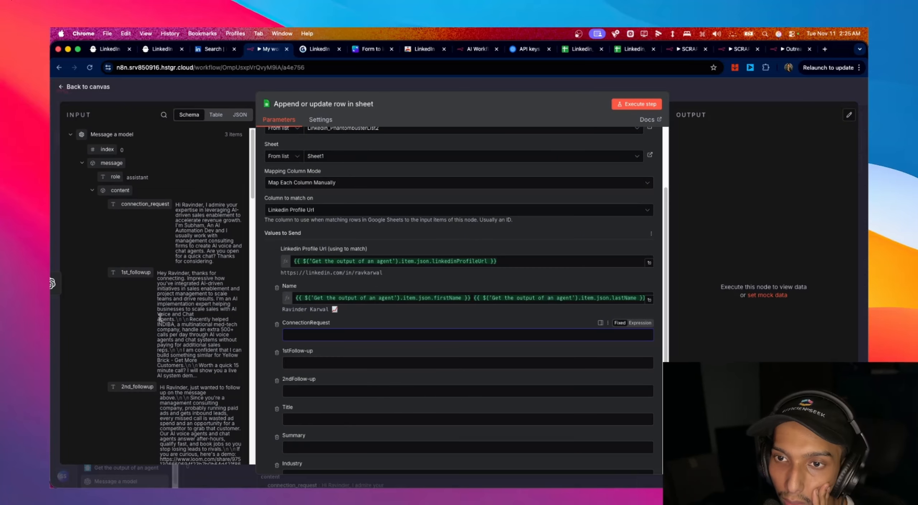
{"action": "left_click_drag", "start_coordinate": [127, 204], "coordinate": [312, 339]}
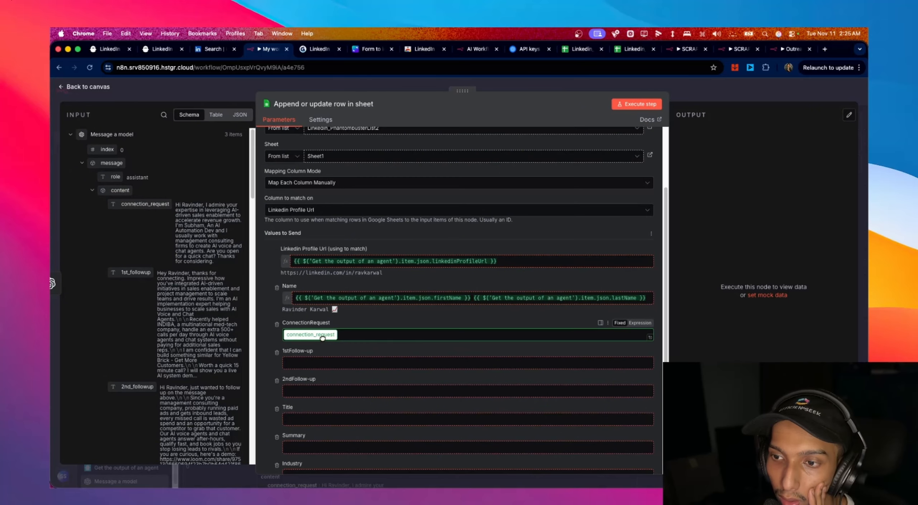
{"action": "scroll", "coordinate": [126, 247], "scroll_direction": "down", "scroll_amount": 3}
- Map 1st_followup and 2nd_followup into the 1stFollow-up and 2ndFollow-up columns
{"action": "left_click_drag", "start_coordinate": [133, 221], "coordinate": [323, 371]}
{"action": "left_click_drag", "start_coordinate": [137, 335], "coordinate": [323, 408]}
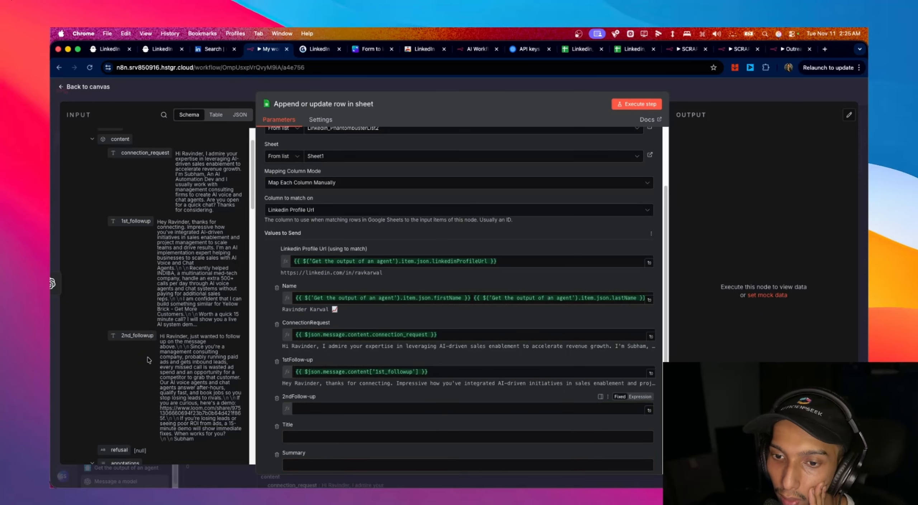
{"action": "scroll", "coordinate": [145, 349], "scroll_direction": "down", "scroll_amount": 8}
{"action": "scroll", "coordinate": [130, 293], "scroll_direction": "down", "scroll_amount": 7}
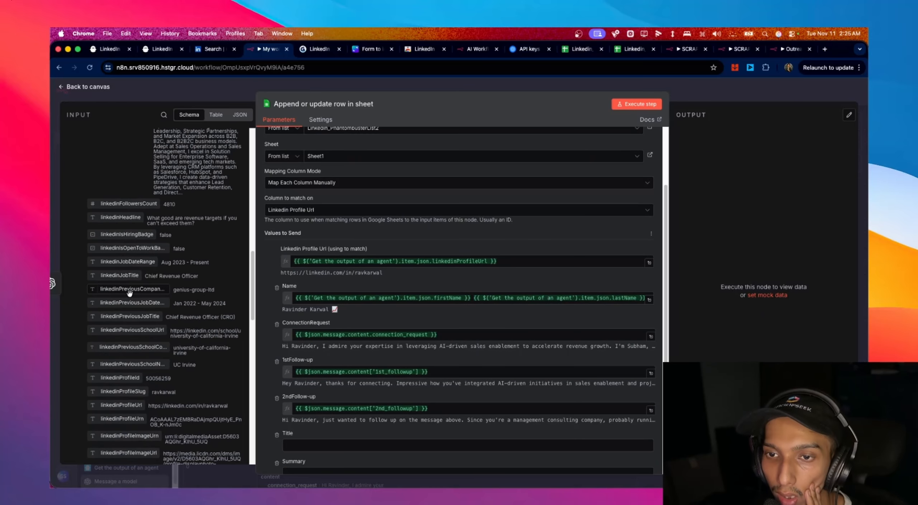
{"action": "scroll", "coordinate": [129, 294], "scroll_direction": "down", "scroll_amount": 4}
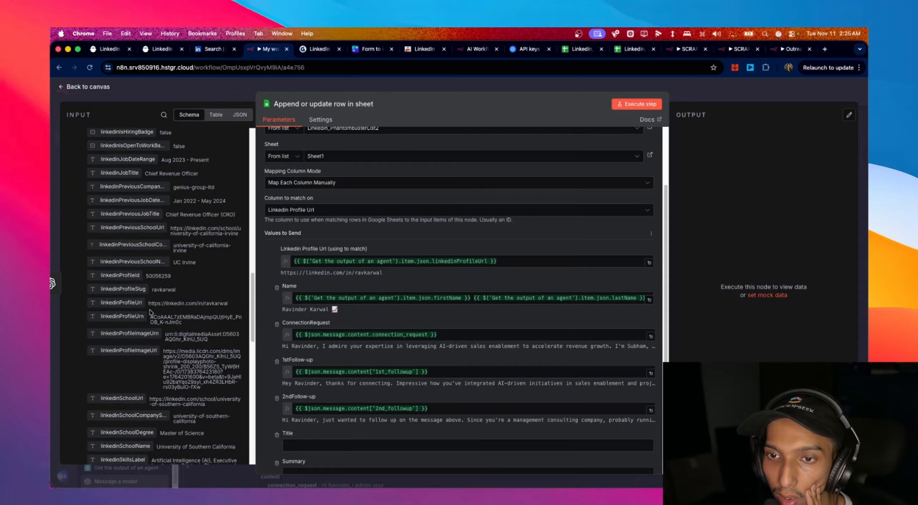
{"action": "scroll", "coordinate": [150, 311], "scroll_direction": "down", "scroll_amount": 3}
{"action": "scroll", "coordinate": [150, 310], "scroll_direction": "down", "scroll_amount": 2}
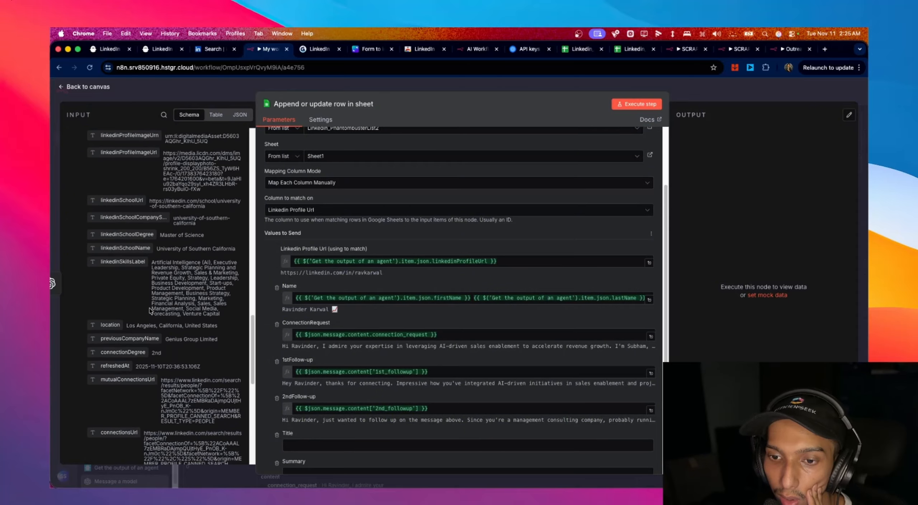
{"action": "scroll", "coordinate": [150, 310], "scroll_direction": "down", "scroll_amount": 5}
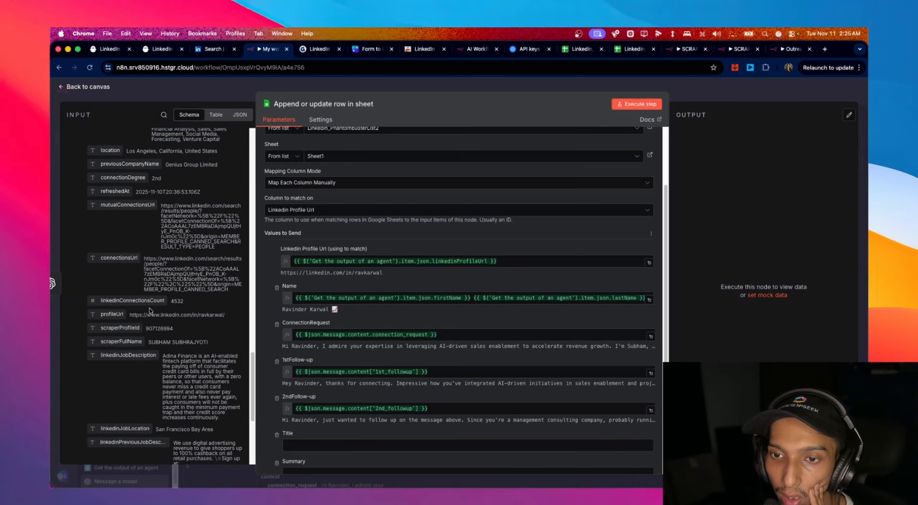
- Map linkedinJobTitle to Title, linkedinDescription to Summary, linkedinJobDescription to Job Title Description
{"action": "left_click", "coordinate": [164, 115]}
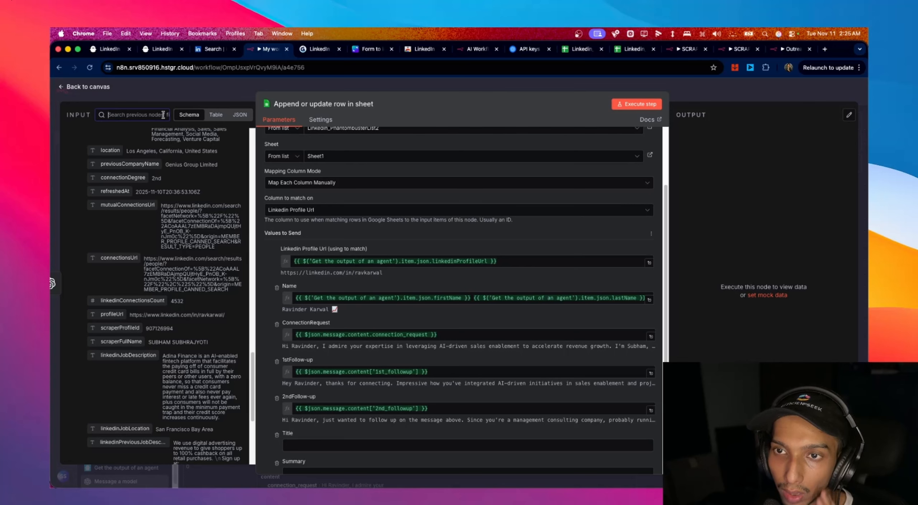
{"action": "type", "text": "titl"}
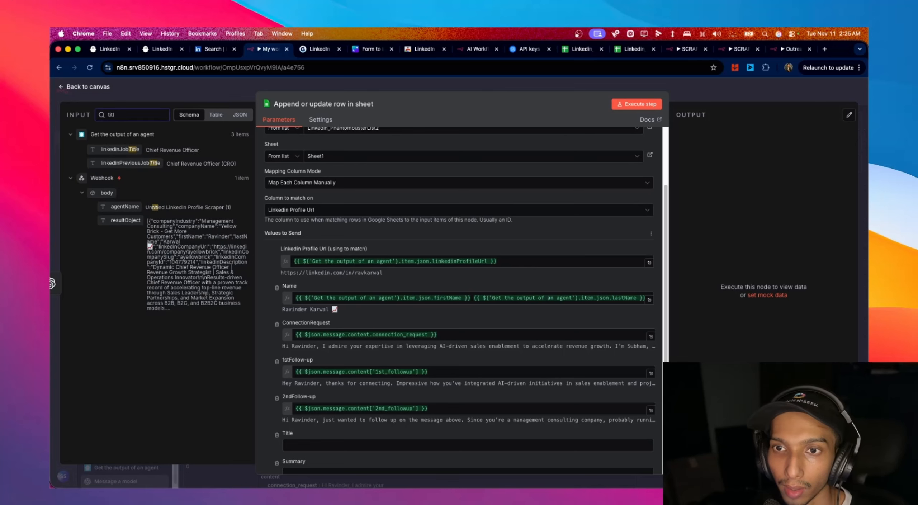
{"action": "left_click_drag", "start_coordinate": [120, 149], "coordinate": [323, 445]}
{"action": "scroll", "coordinate": [353, 333], "scroll_direction": "down", "scroll_amount": 4}
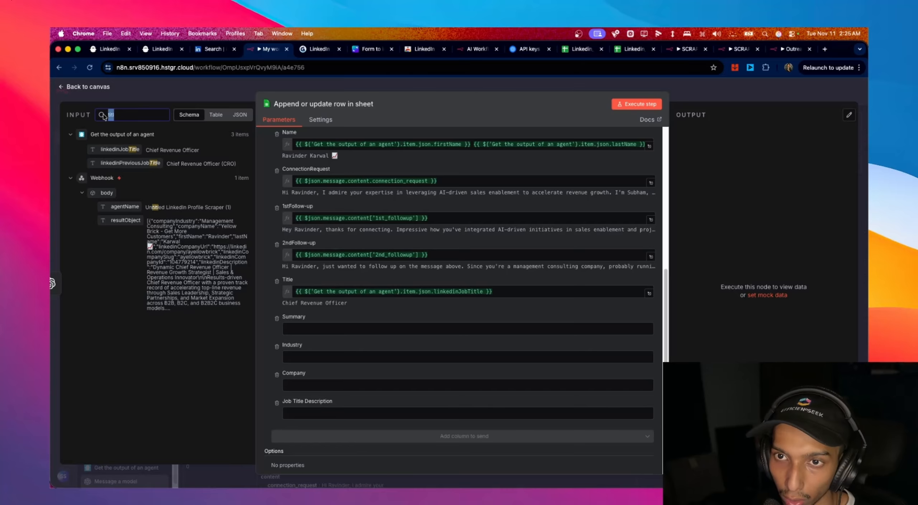
{"action": "type", "text": "des"}
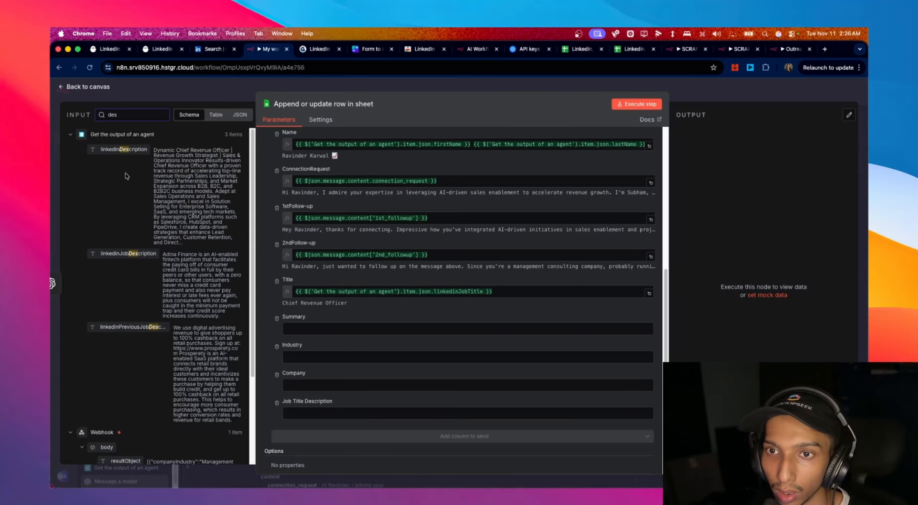
{"action": "left_click_drag", "start_coordinate": [137, 143], "coordinate": [307, 323]}
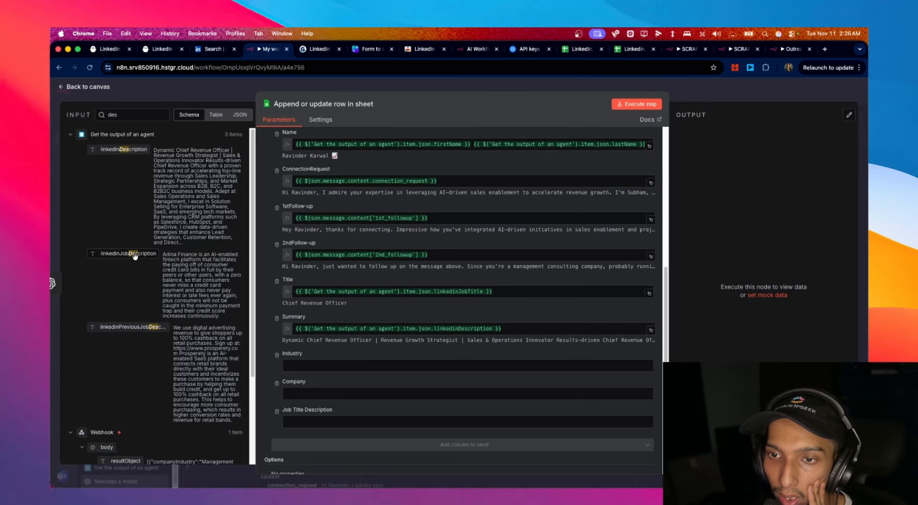
{"action": "left_click_drag", "start_coordinate": [137, 255], "coordinate": [373, 420]}
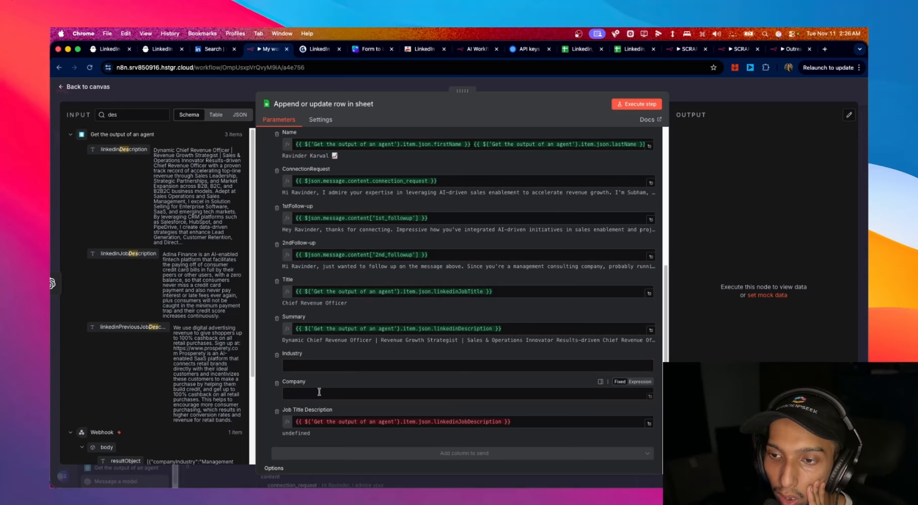
- Search company fields, map linkedinCompanySlug to Company and companyIndustry to Industry
{"action": "double_click", "coordinate": [113, 114]}
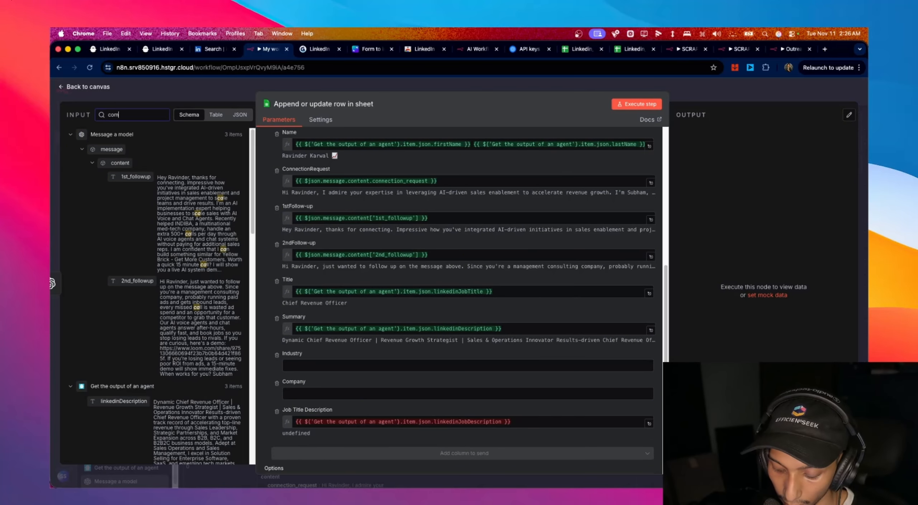
{"action": "type", "text": "compay"}
{"action": "key", "text": "BackSpace"}
{"action": "key", "text": "BackSpace"}
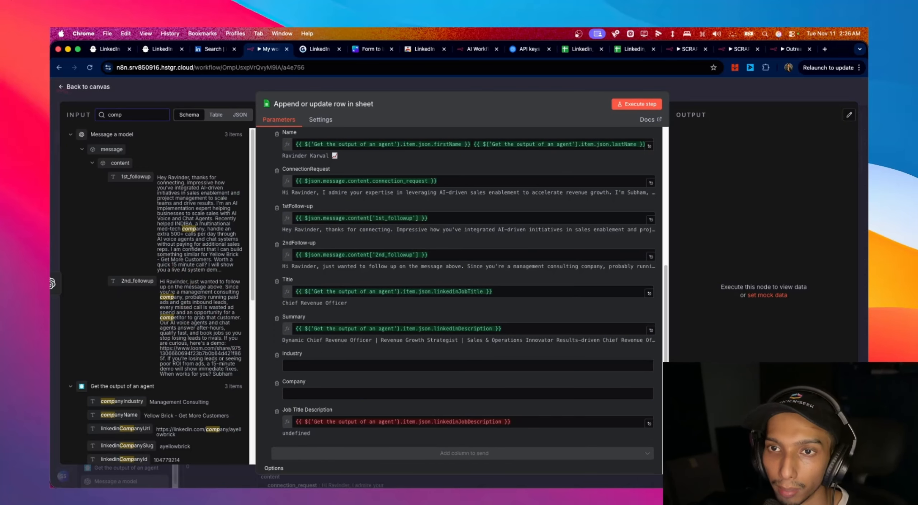
{"action": "scroll", "coordinate": [139, 276], "scroll_direction": "down", "scroll_amount": 3}
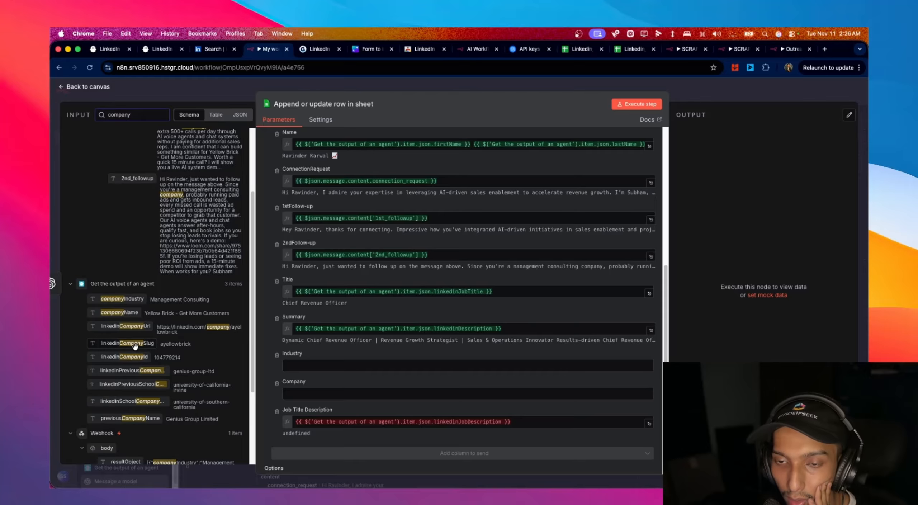
{"action": "left_click_drag", "start_coordinate": [140, 344], "coordinate": [339, 399]}
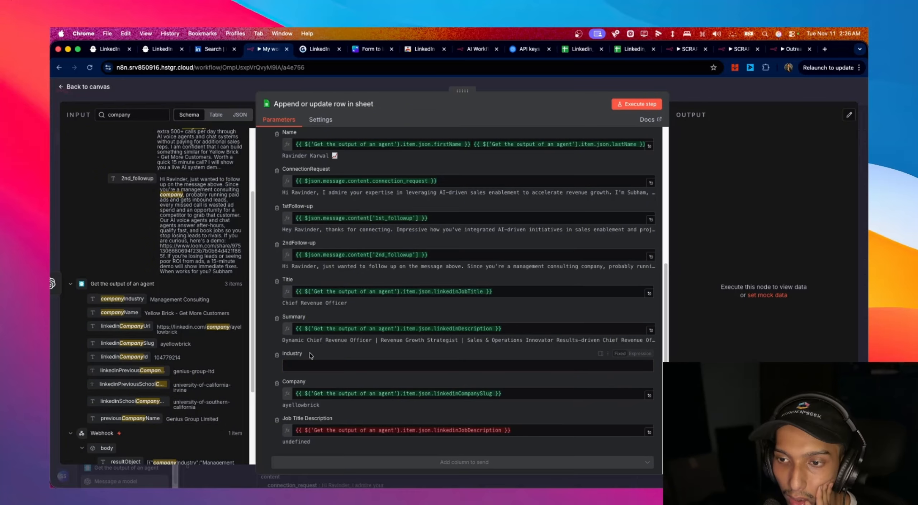
{"action": "left_click_drag", "start_coordinate": [109, 300], "coordinate": [337, 366]}
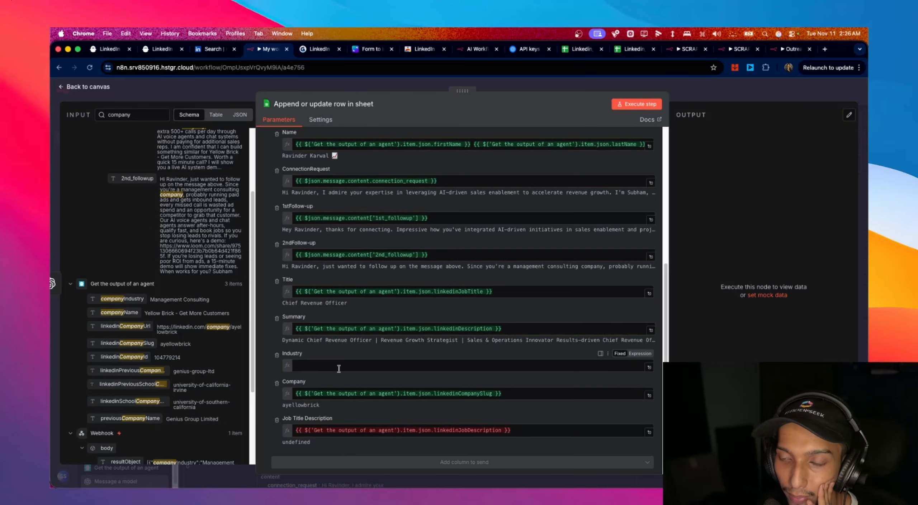
{"action": "scroll", "coordinate": [493, 384], "scroll_direction": "down", "scroll_amount": 3}
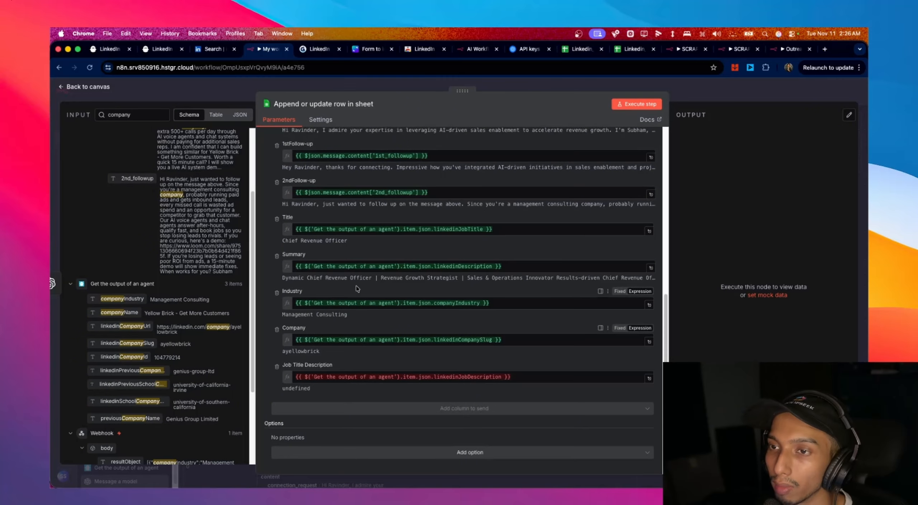
{"action": "left_click", "coordinate": [81, 87]}
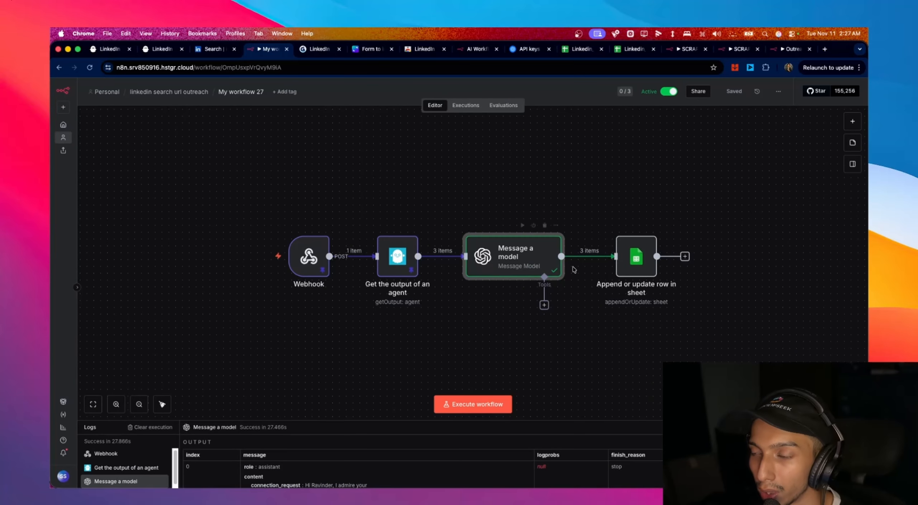
- Rename 'My workflow 27' to 'Outreach Messages Generator' using the name copied from the other tab
{"action": "left_click", "coordinate": [245, 91]}
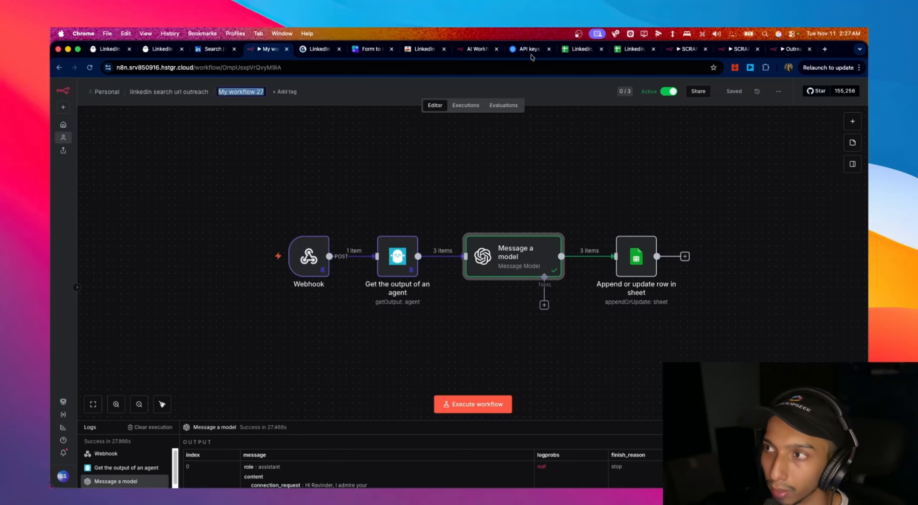
{"action": "left_click", "coordinate": [769, 54]}
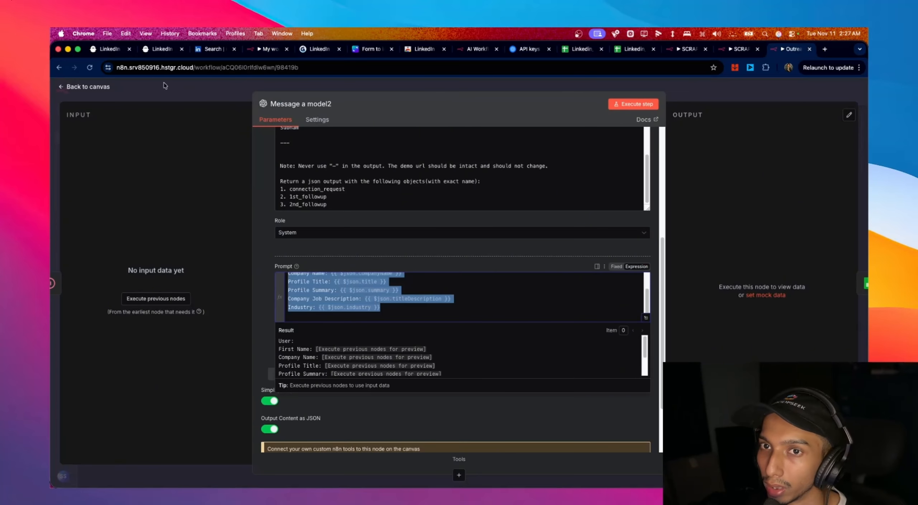
{"action": "left_click", "coordinate": [86, 91]}
{"action": "left_click", "coordinate": [233, 92]}
{"action": "key", "text": "super+c"}
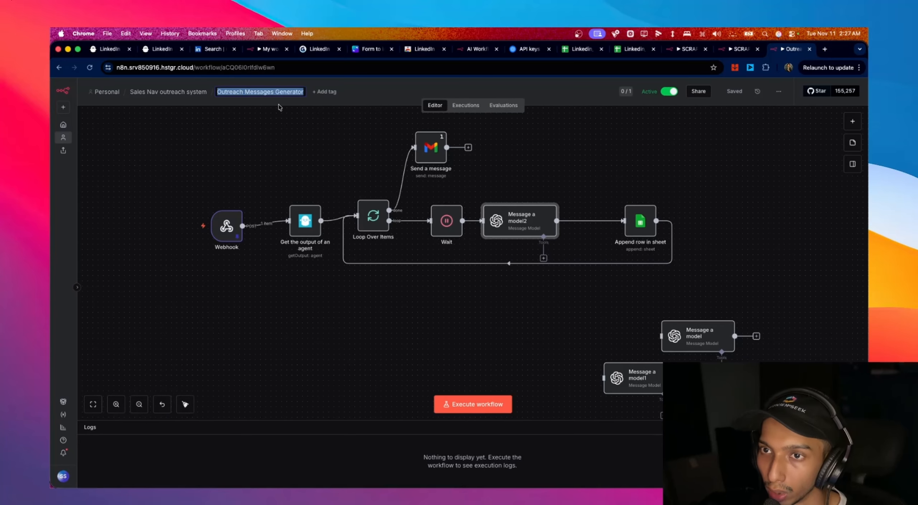
{"action": "left_click", "coordinate": [267, 50]}
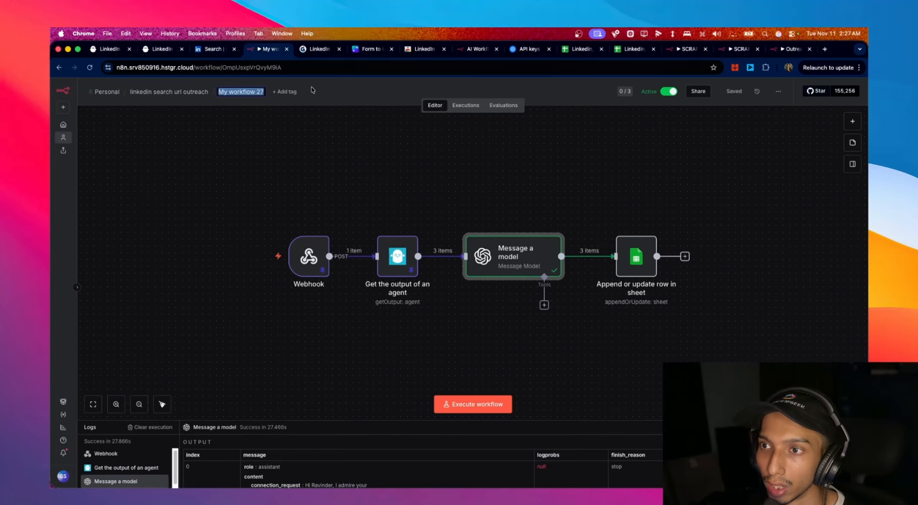
{"action": "key", "text": "super+v"}
{"action": "left_click", "coordinate": [309, 124]}
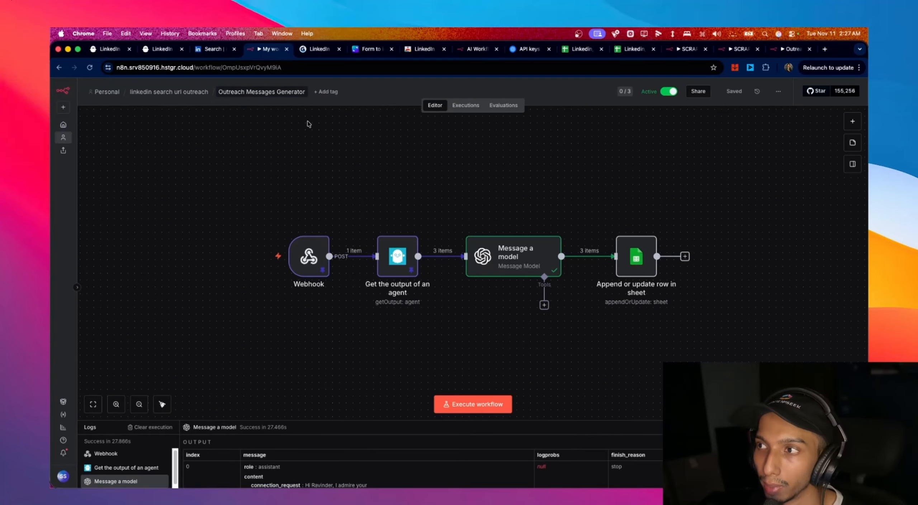
- Execute the whole workflow so the sheet node writes three items
{"action": "mouse_move", "coordinate": [620, 232]}
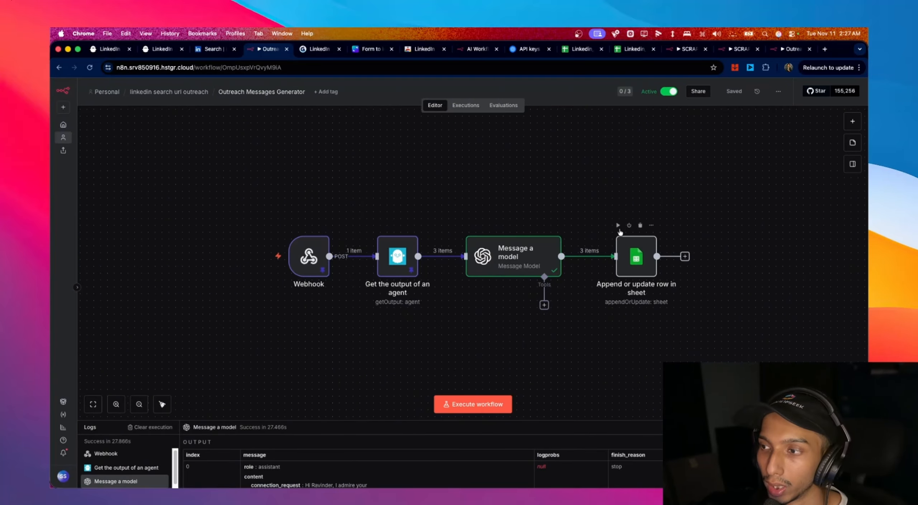
{"action": "mouse_move", "coordinate": [493, 256]}
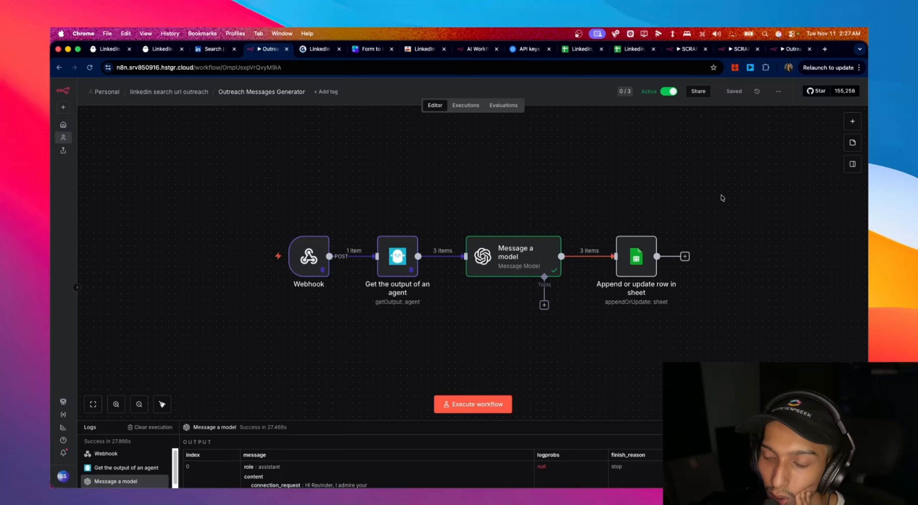
{"action": "mouse_move", "coordinate": [260, 266]}
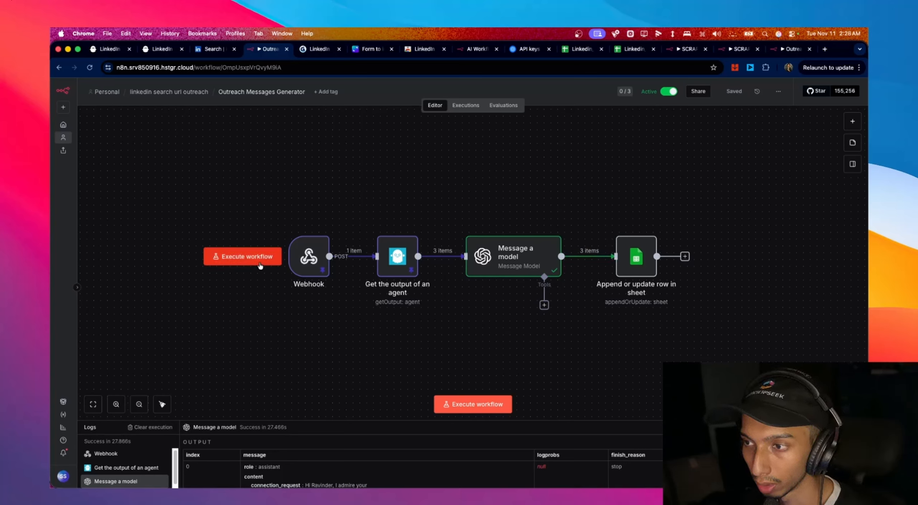
{"action": "left_click", "coordinate": [259, 265]}
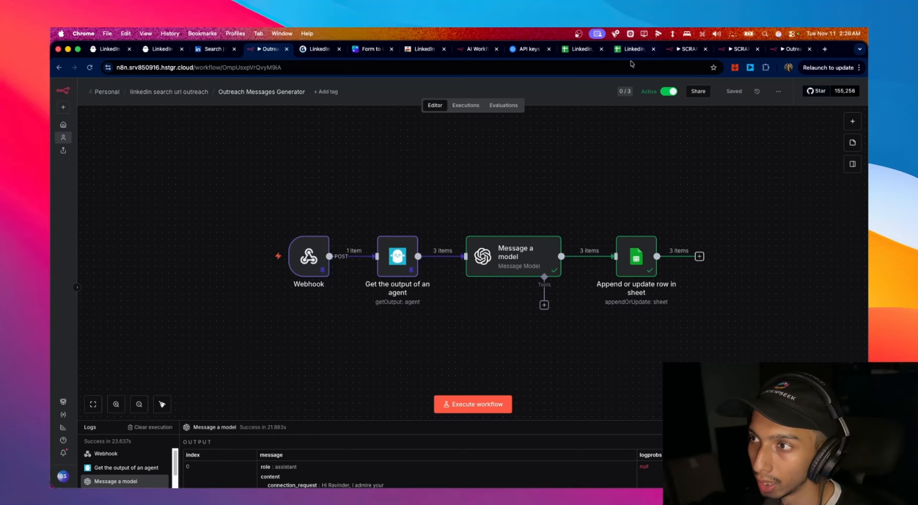
- Open the Linkedin_PhantombusterList2 sheet and inspect the generated outreach rows
{"action": "mouse_move", "coordinate": [583, 257]}
{"action": "left_click", "coordinate": [582, 50]}
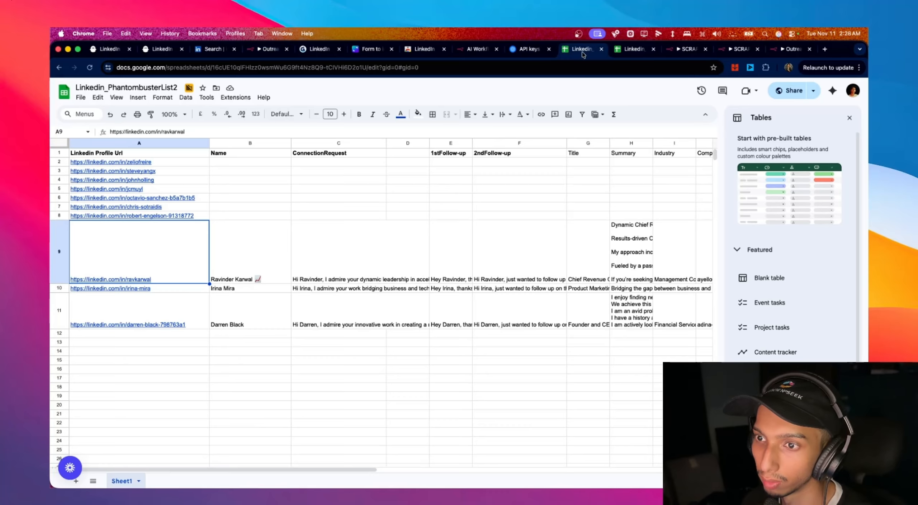
{"action": "scroll", "coordinate": [112, 309], "scroll_direction": "down", "scroll_amount": 1}
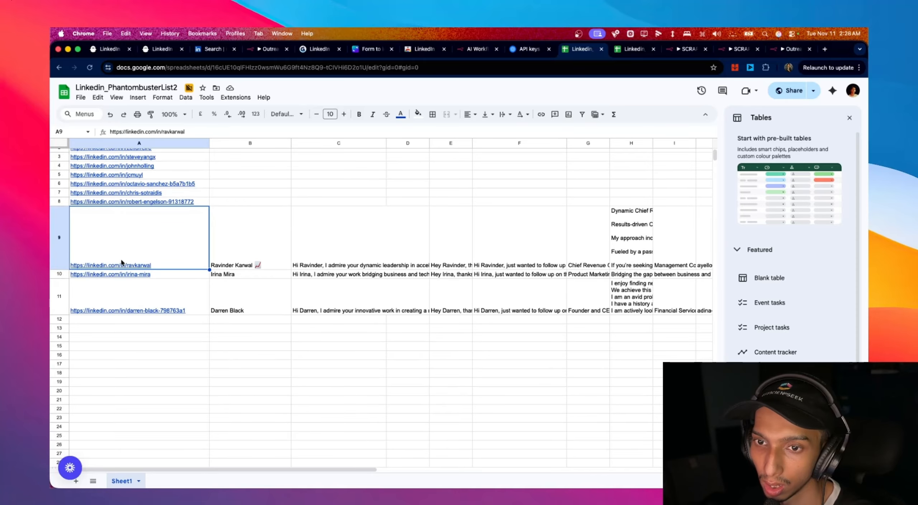
{"action": "left_click", "coordinate": [173, 265]}
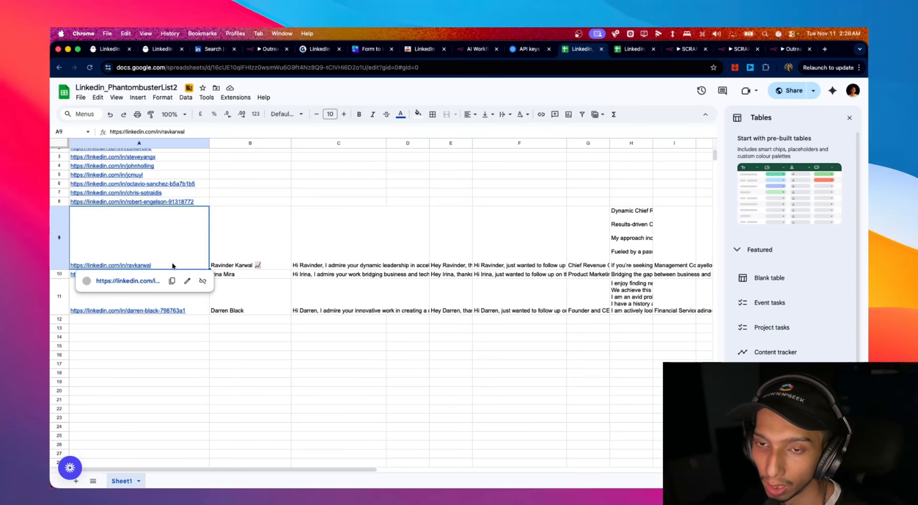
{"action": "left_click", "coordinate": [476, 318]}
{"action": "left_click", "coordinate": [265, 261]}
{"action": "scroll", "coordinate": [570, 358], "scroll_direction": "right", "scroll_amount": 6}
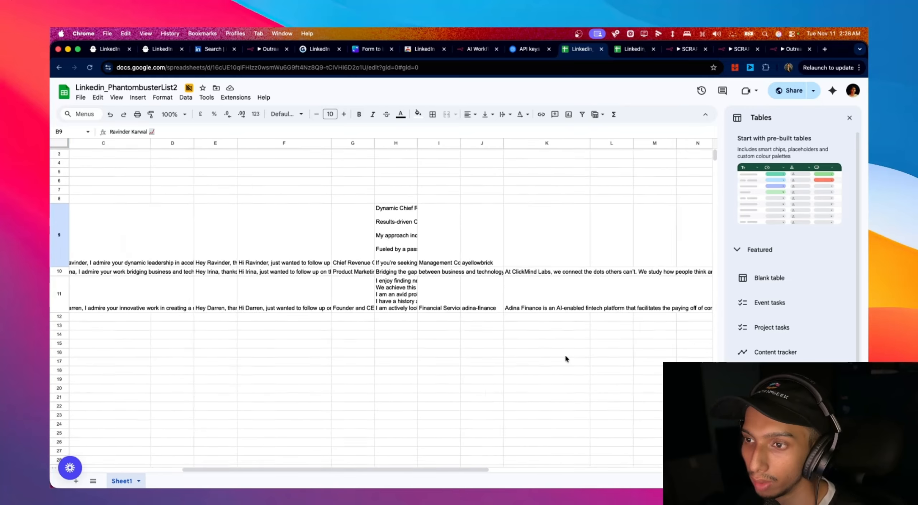
{"action": "scroll", "coordinate": [565, 355], "scroll_direction": "left", "scroll_amount": 4}
{"action": "scroll", "coordinate": [565, 355], "scroll_direction": "up", "scroll_amount": 1}
{"action": "scroll", "coordinate": [306, 308], "scroll_direction": "left", "scroll_amount": 1}
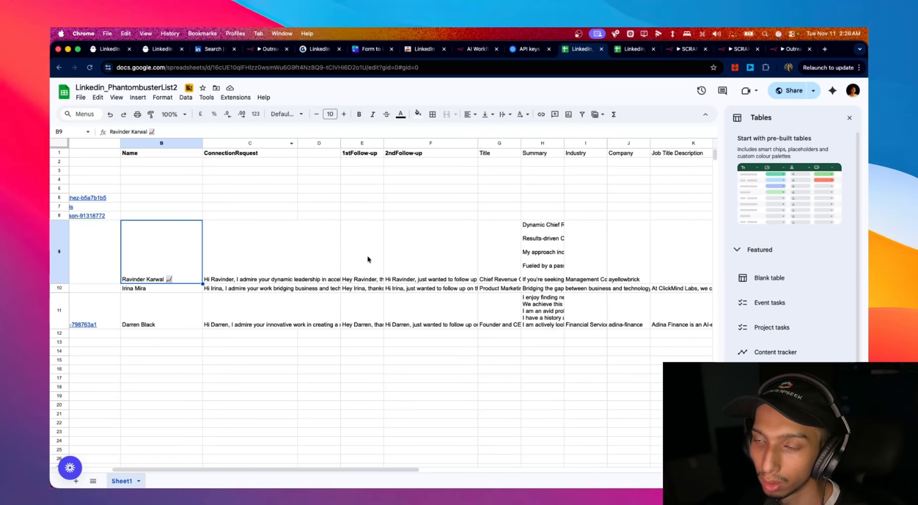
- Read the full 2ndFollow-up text in F9, then copy the spreadsheet's share link
{"action": "left_click", "coordinate": [458, 268]}
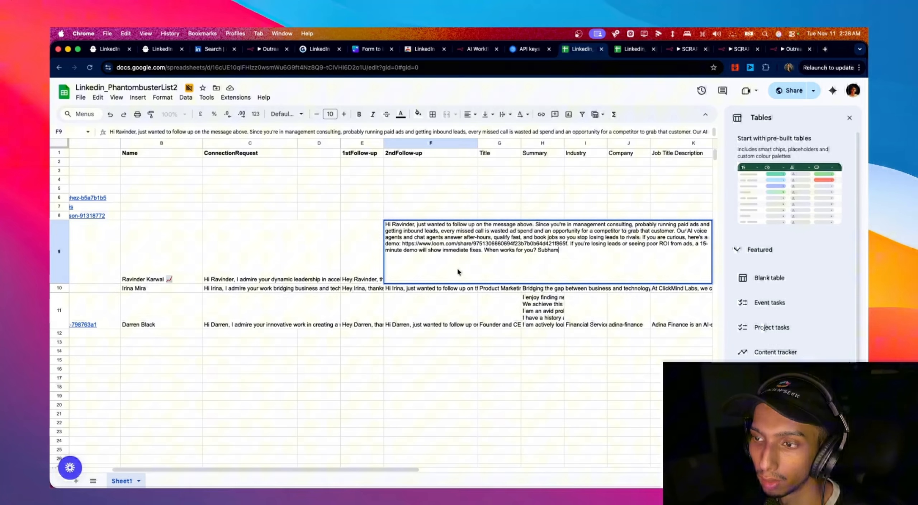
{"action": "left_click", "coordinate": [439, 340]}
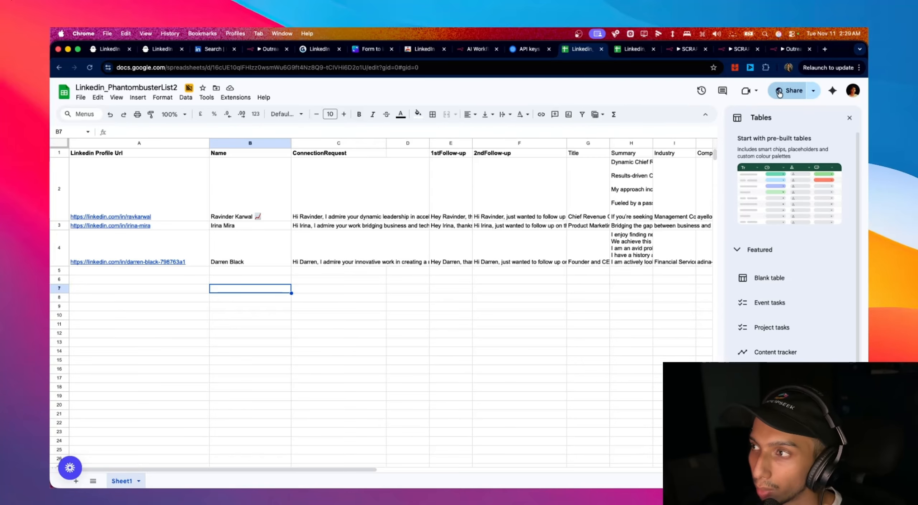
{"action": "left_click", "coordinate": [789, 90]}
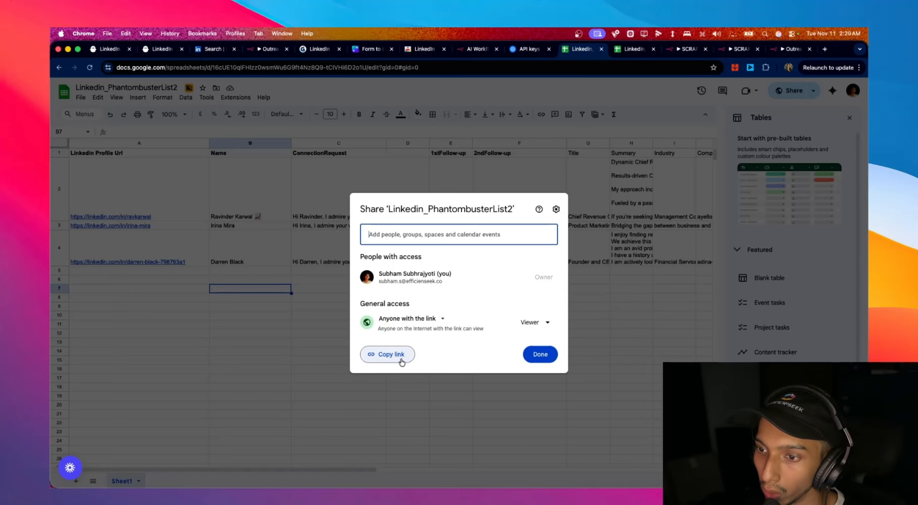
{"action": "left_click", "coordinate": [395, 355]}
- From the Dashboard's LinkedIn solutions, start the 'Connect and send follow-up messages' automation
{"action": "left_click", "coordinate": [163, 49]}
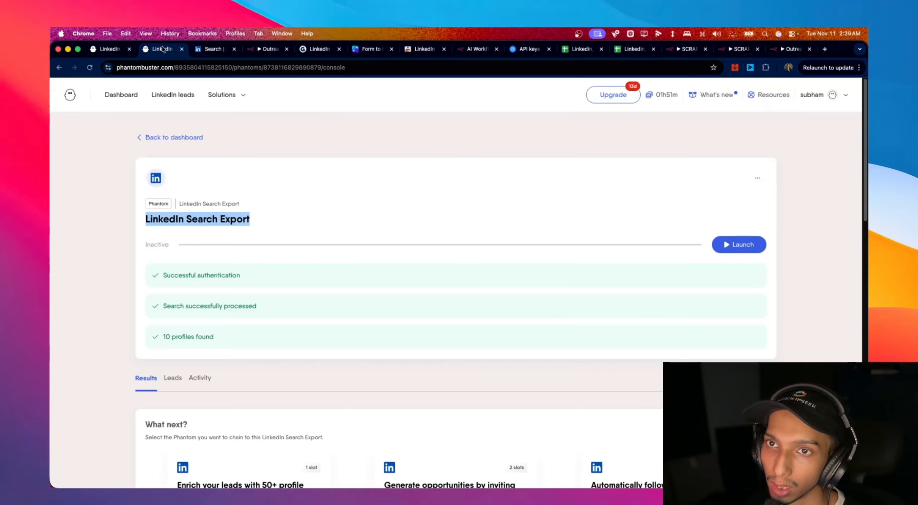
{"action": "left_click", "coordinate": [125, 102]}
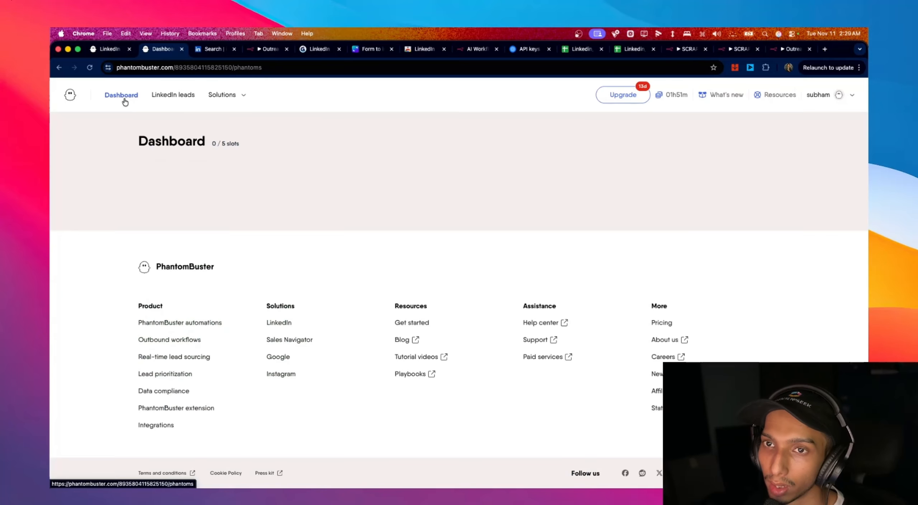
{"action": "left_click", "coordinate": [240, 100]}
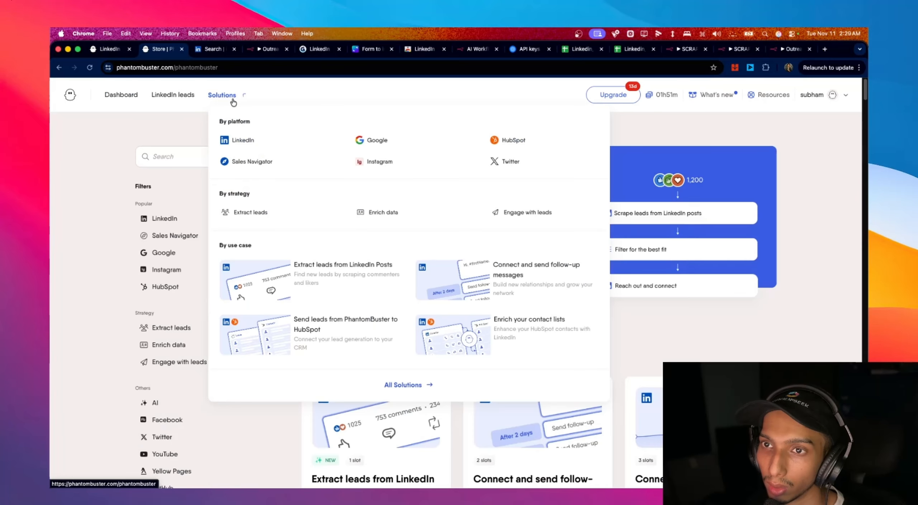
{"action": "left_click", "coordinate": [242, 140]}
{"action": "scroll", "coordinate": [681, 271], "scroll_direction": "down", "scroll_amount": 6}
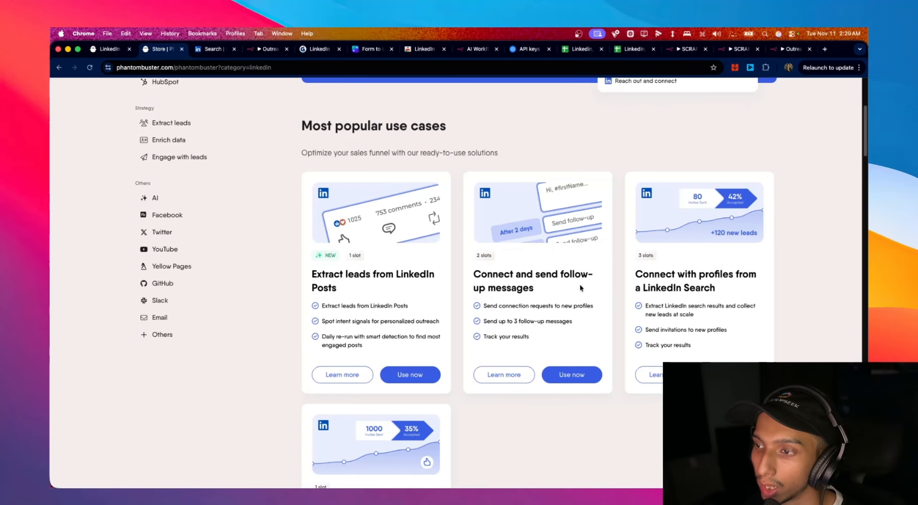
{"action": "left_click", "coordinate": [570, 375]}
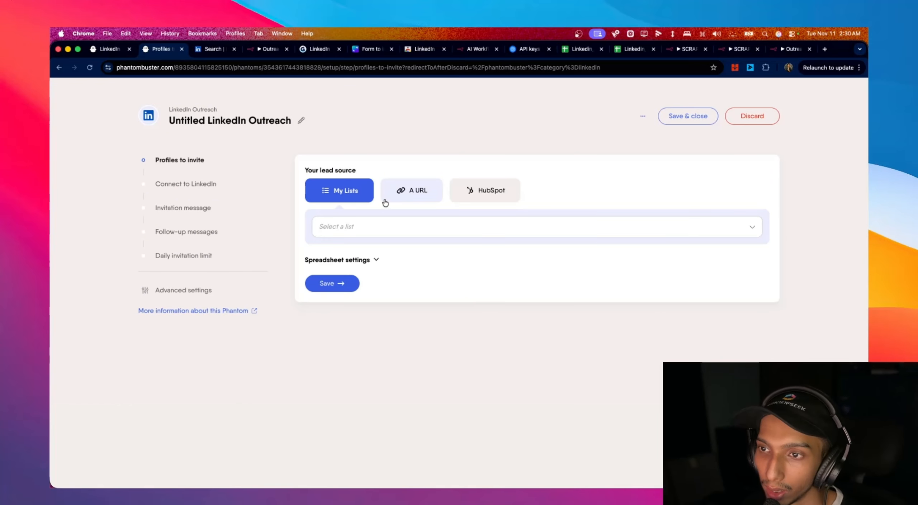
- Use the pasted sheet URL as lead source, with Linkedin Profile Url as the URL column
{"action": "left_click", "coordinate": [413, 199]}
{"action": "left_click", "coordinate": [436, 226]}
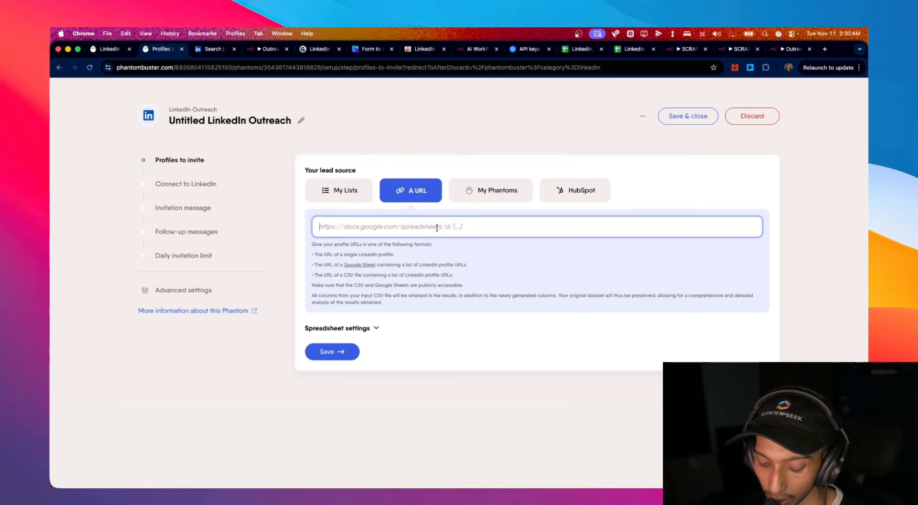
{"action": "left_click", "coordinate": [348, 353]}
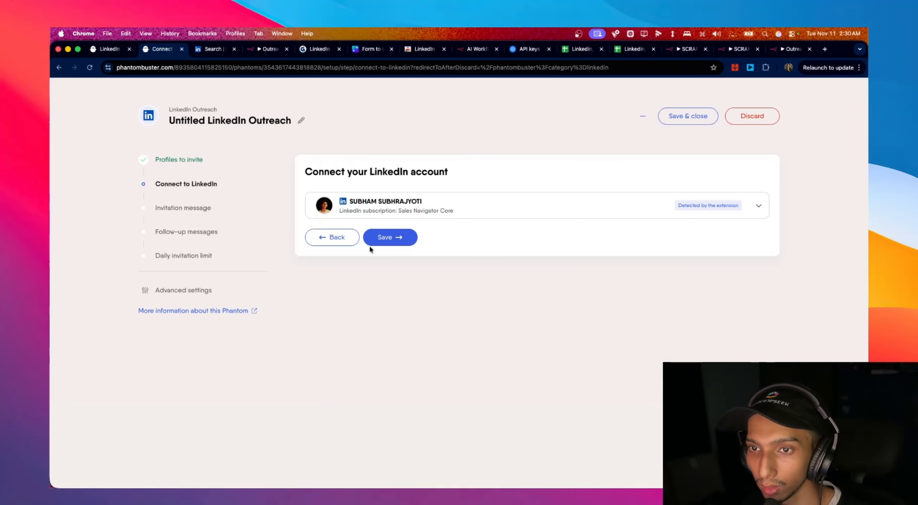
{"action": "left_click", "coordinate": [351, 237]}
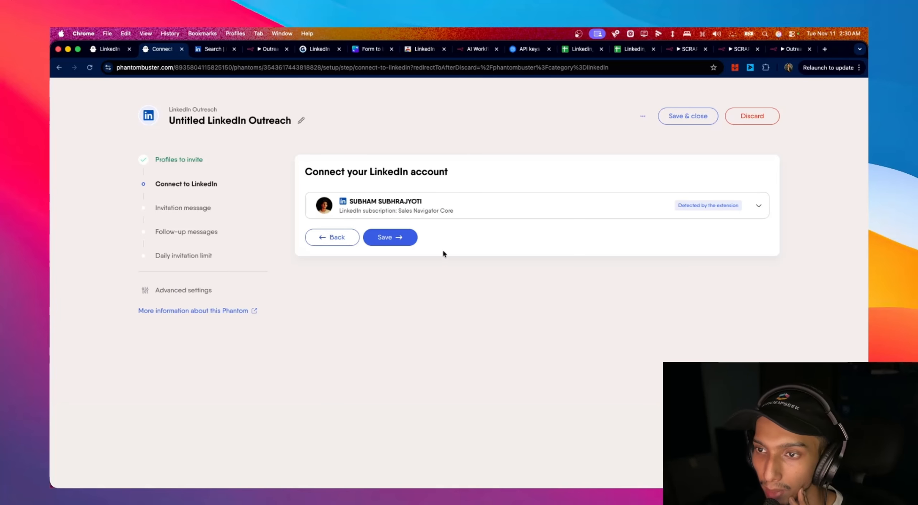
{"action": "left_click", "coordinate": [357, 328]}
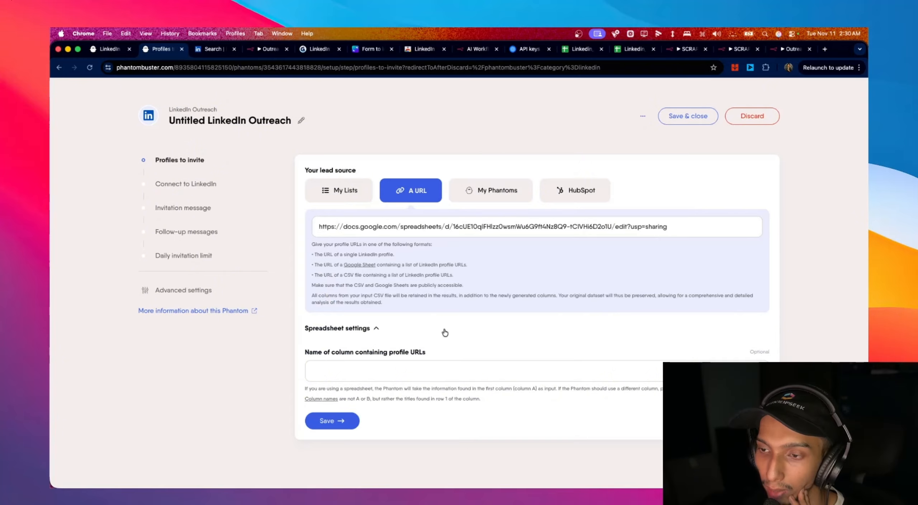
{"action": "left_click", "coordinate": [409, 370]}
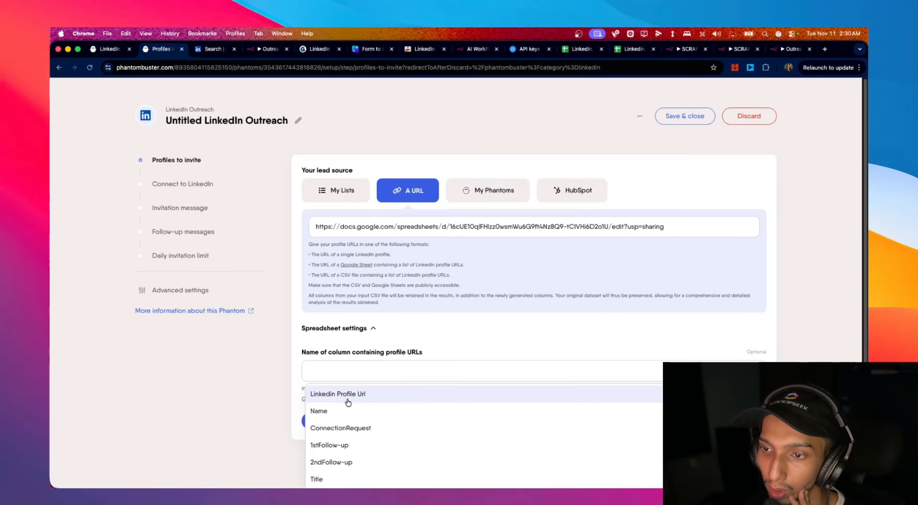
{"action": "left_click", "coordinate": [347, 398]}
{"action": "left_click", "coordinate": [332, 421]}
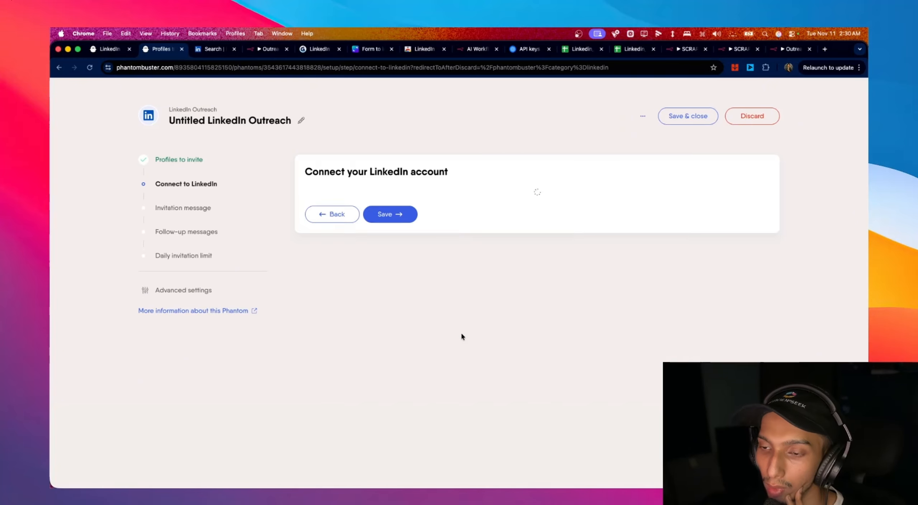
- Confirm the LinkedIn account and set the invitation message to the ConnectionRequest column
{"action": "left_click", "coordinate": [413, 238]}
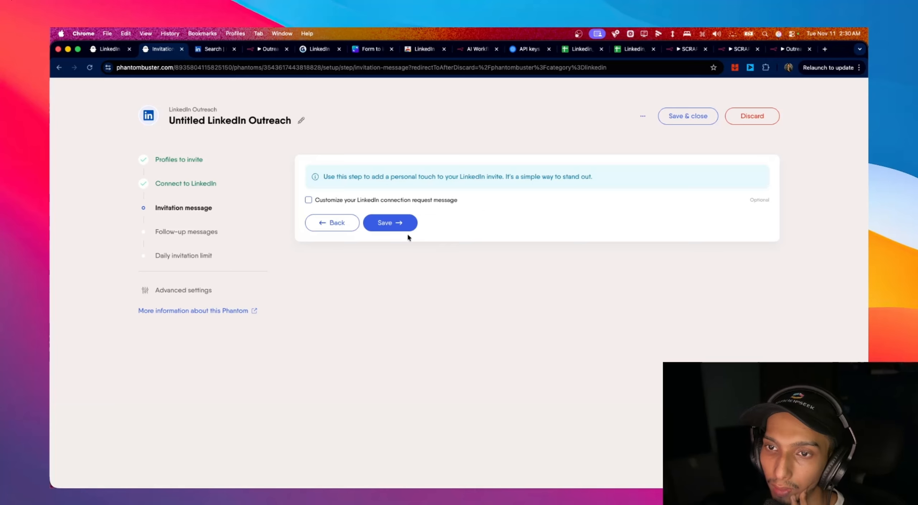
{"action": "left_click", "coordinate": [320, 202]}
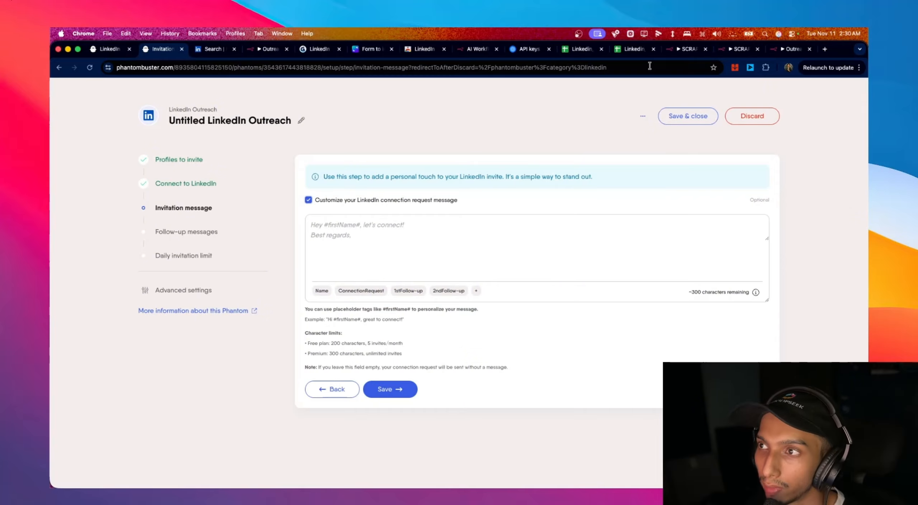
{"action": "left_click", "coordinate": [588, 51]}
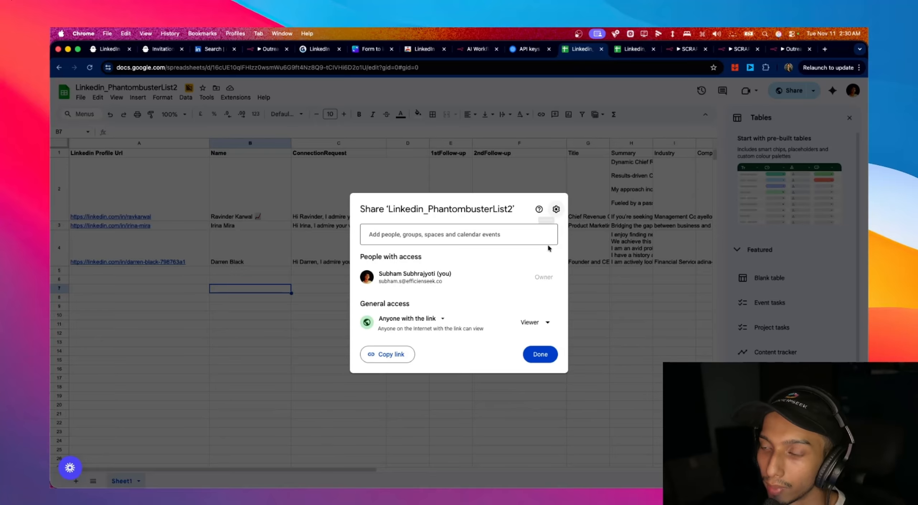
{"action": "left_click", "coordinate": [578, 341]}
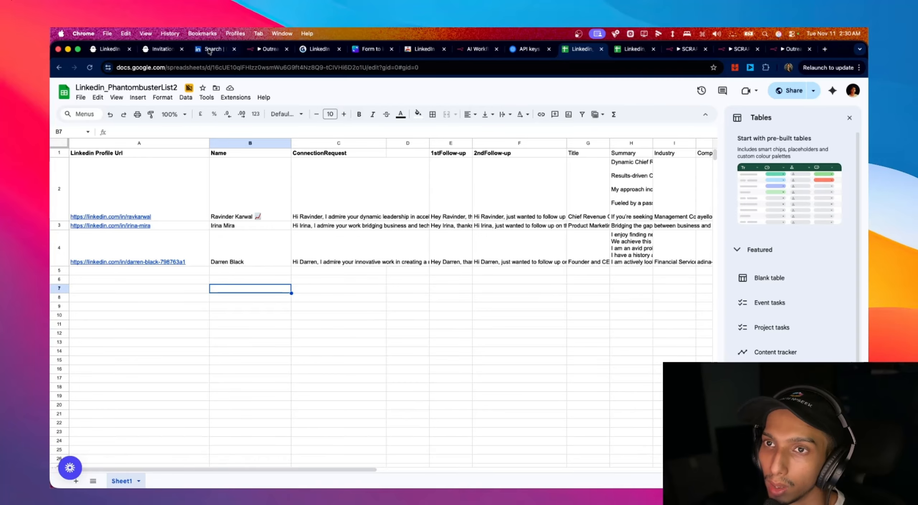
{"action": "left_click", "coordinate": [161, 49]}
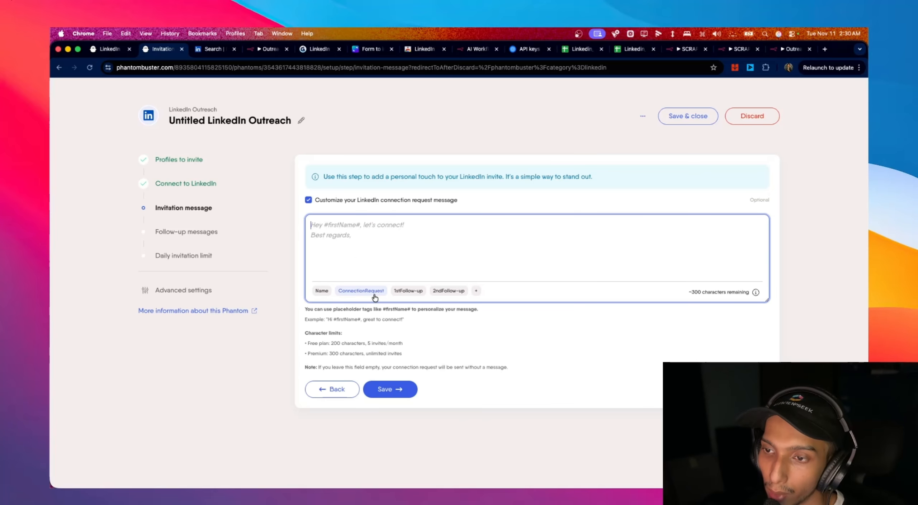
{"action": "left_click", "coordinate": [361, 290]}
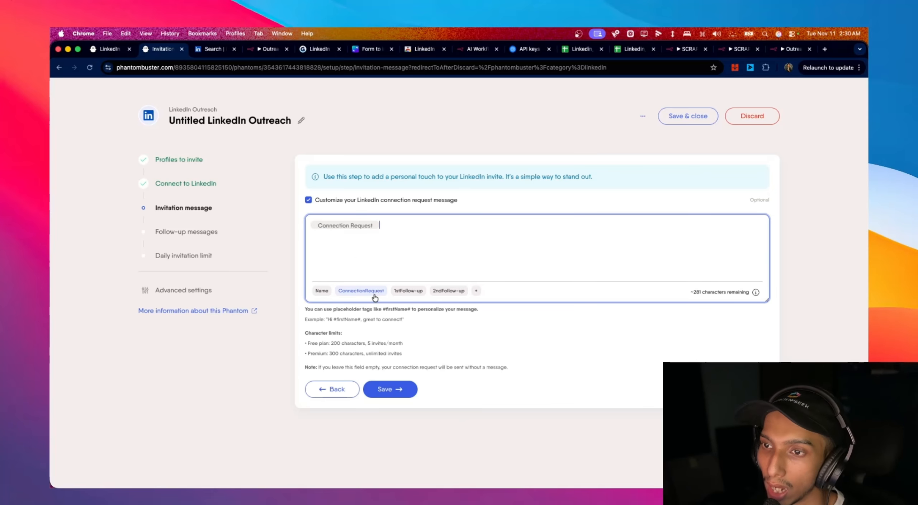
{"action": "left_click", "coordinate": [411, 390]}
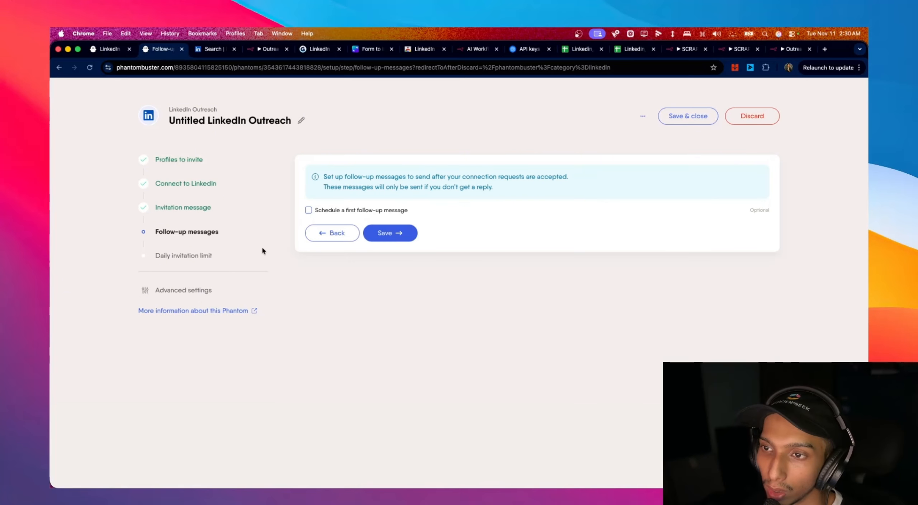
- Add a first follow-up after 1 day using the 1stFollow-up column
{"action": "left_click", "coordinate": [345, 210]}
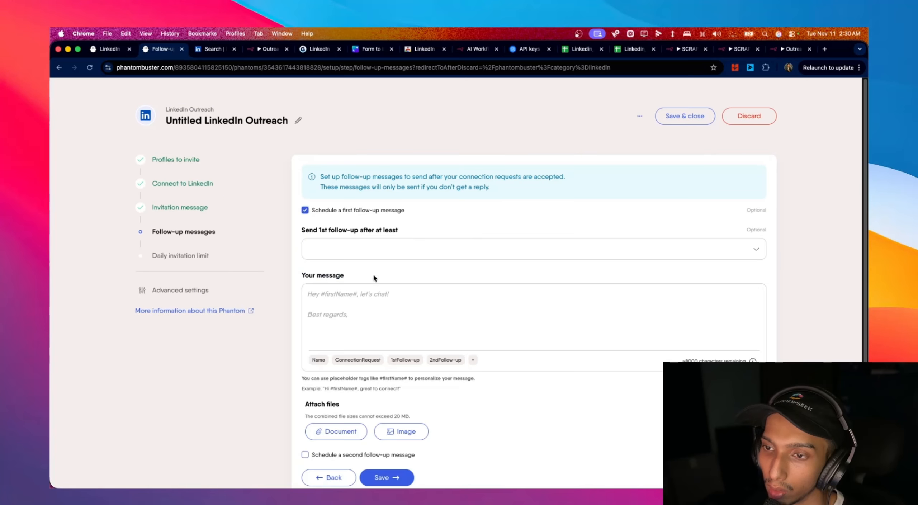
{"action": "left_click", "coordinate": [359, 248]}
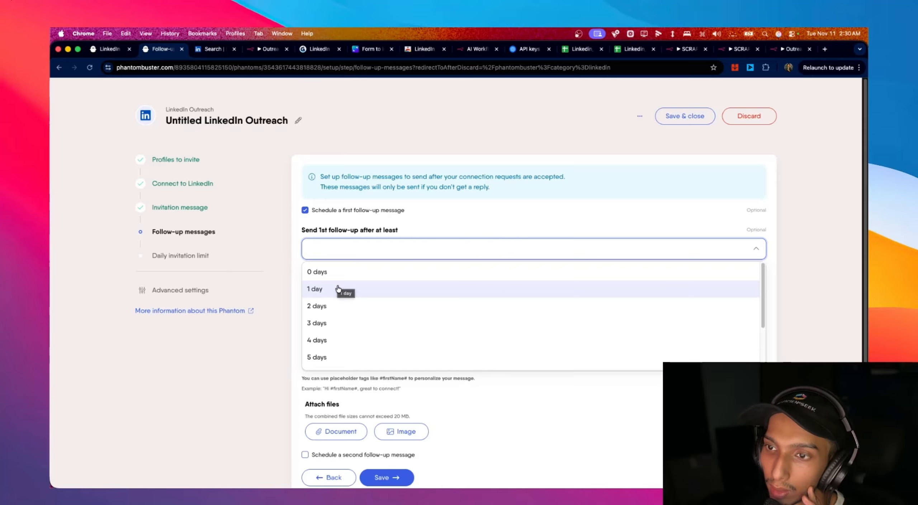
{"action": "left_click", "coordinate": [343, 291]}
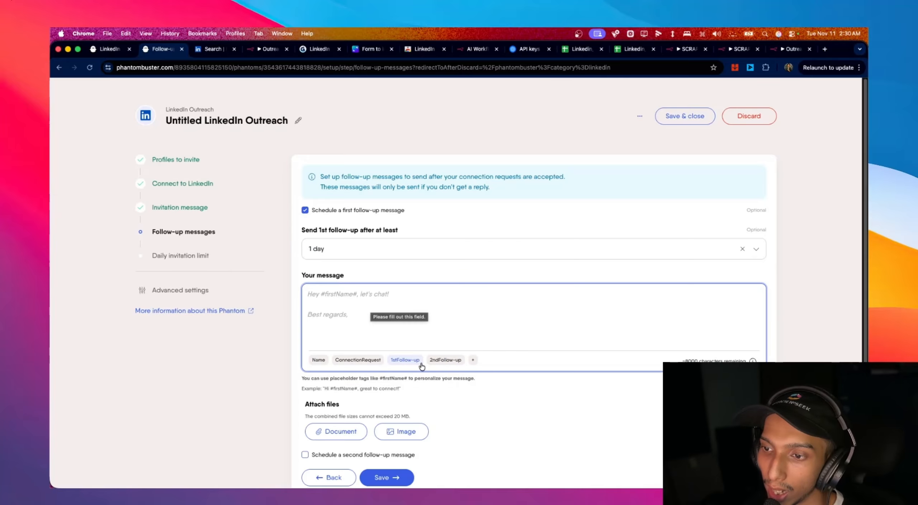
{"action": "left_click", "coordinate": [408, 360]}
{"action": "scroll", "coordinate": [475, 326], "scroll_direction": "down", "scroll_amount": 3}
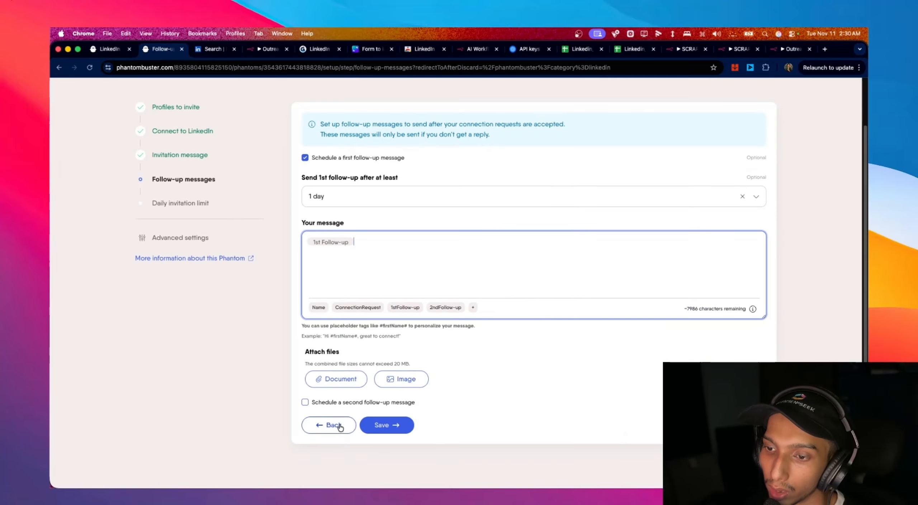
- Add a second follow-up after 2 days using the 2ndFollow-up column, and save
{"action": "left_click", "coordinate": [305, 402]}
{"action": "scroll", "coordinate": [348, 359], "scroll_direction": "down", "scroll_amount": 5}
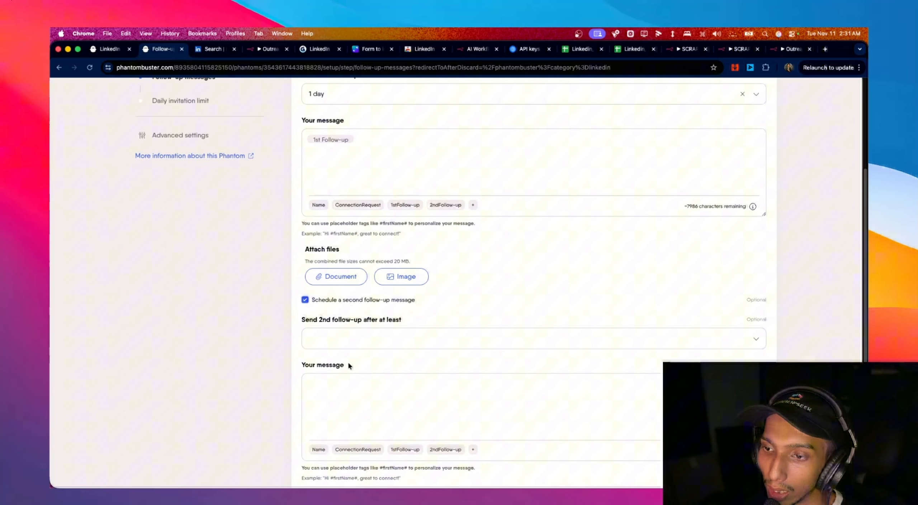
{"action": "left_click", "coordinate": [348, 342]}
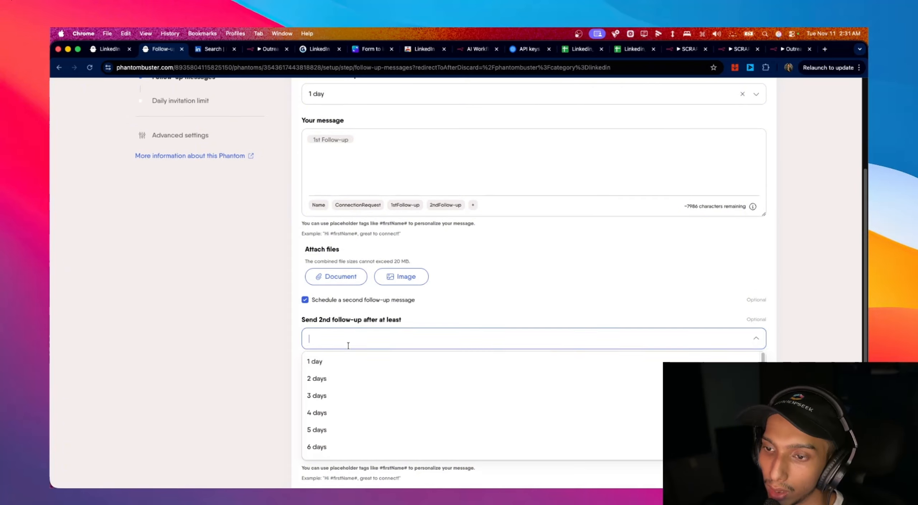
{"action": "left_click", "coordinate": [347, 382]}
{"action": "left_click", "coordinate": [355, 387]}
{"action": "left_click", "coordinate": [433, 450]}
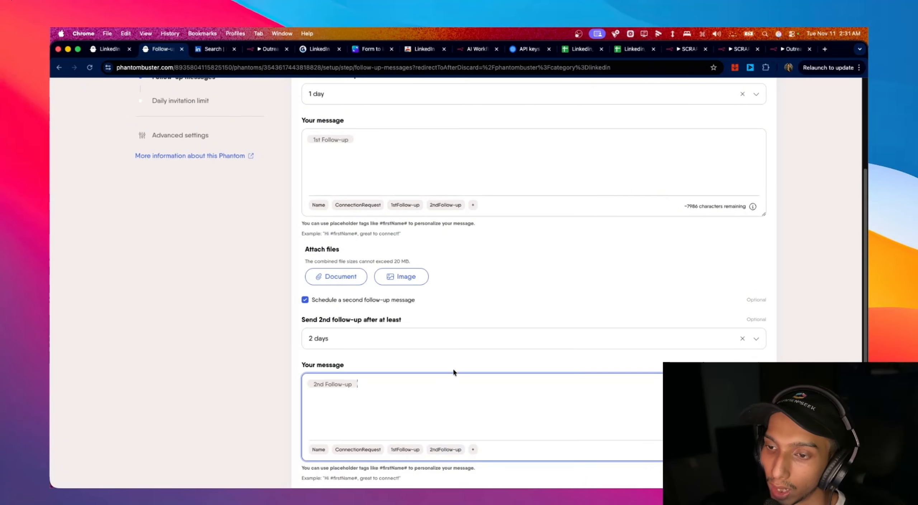
{"action": "scroll", "coordinate": [454, 368], "scroll_direction": "down", "scroll_amount": 5}
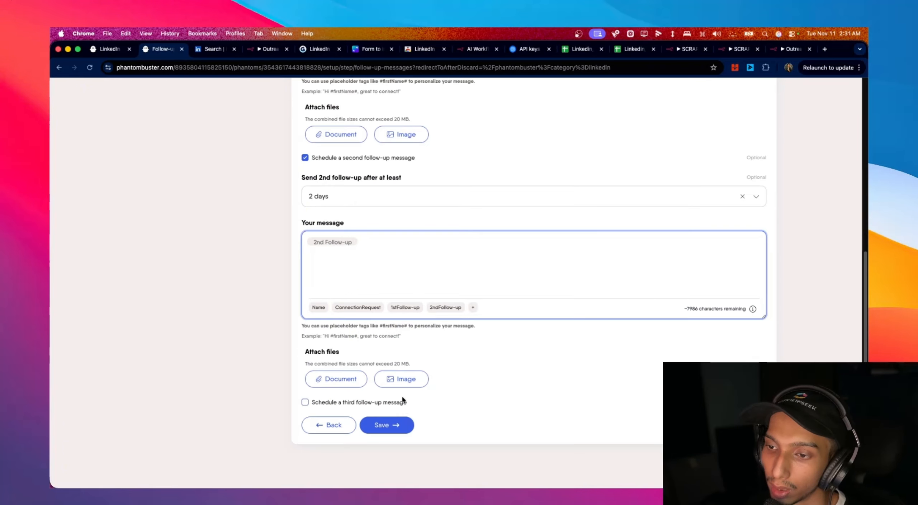
{"action": "left_click", "coordinate": [379, 426]}
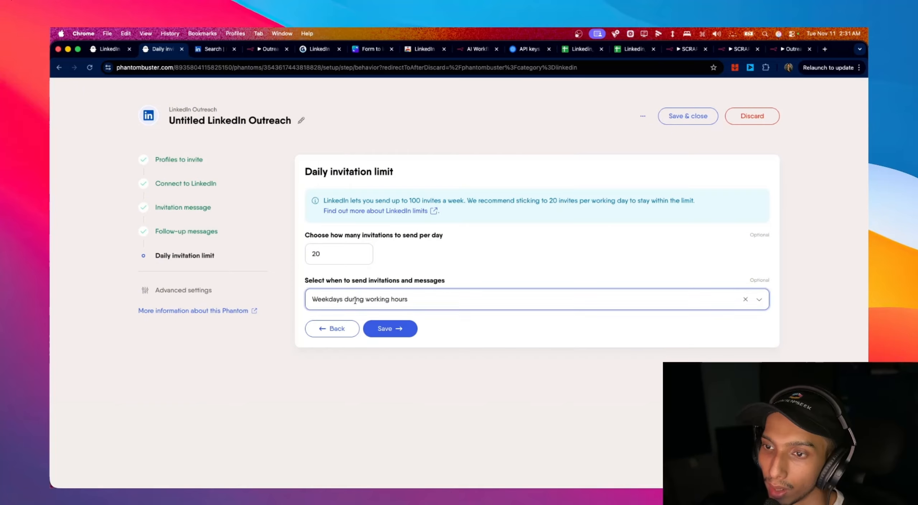
- Save the daily invitation limit, switch the Phantom on, and open Linkedin_PhantombusterList2
{"action": "left_click", "coordinate": [399, 332]}
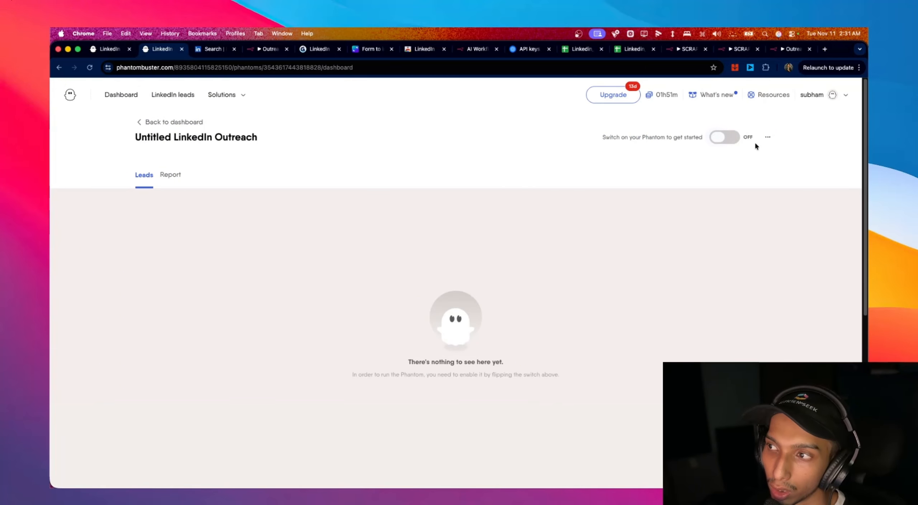
{"action": "left_click", "coordinate": [738, 138]}
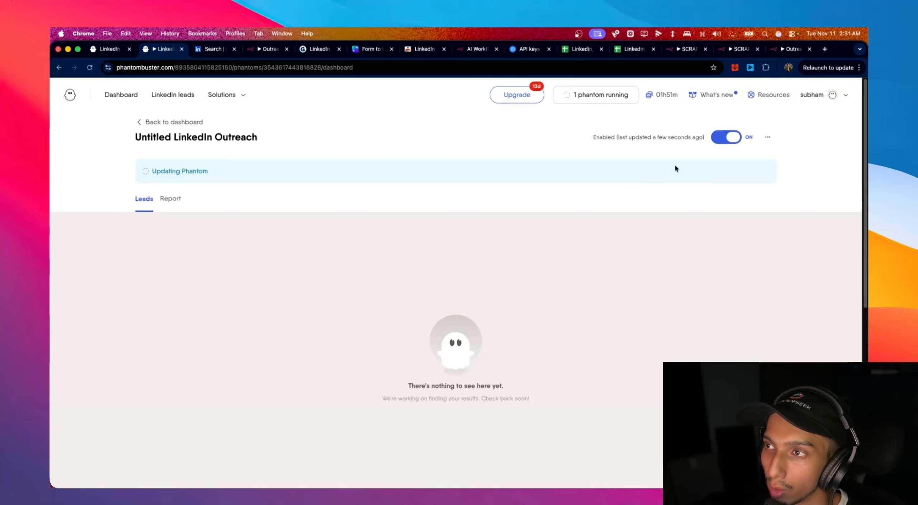
{"action": "left_click", "coordinate": [576, 50]}
{"action": "left_click", "coordinate": [575, 50]}
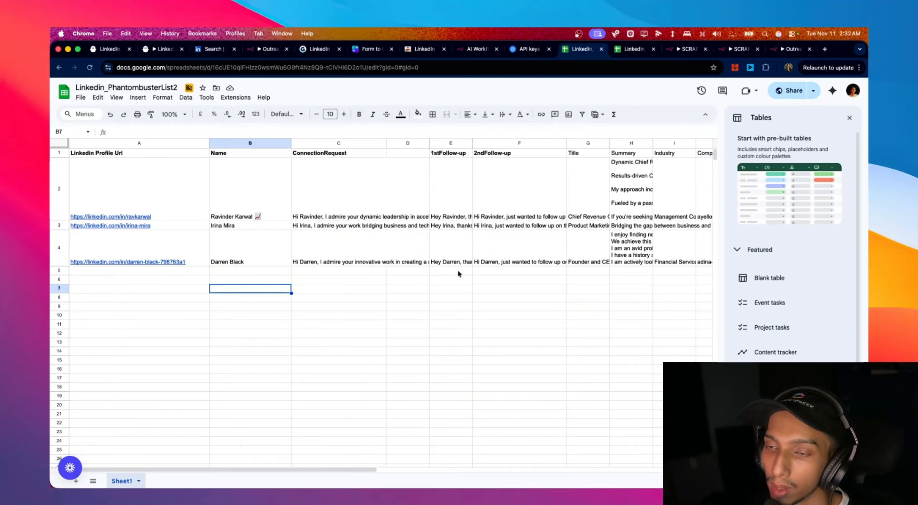
{"action": "scroll", "coordinate": [458, 271], "scroll_direction": "right", "scroll_amount": 5}
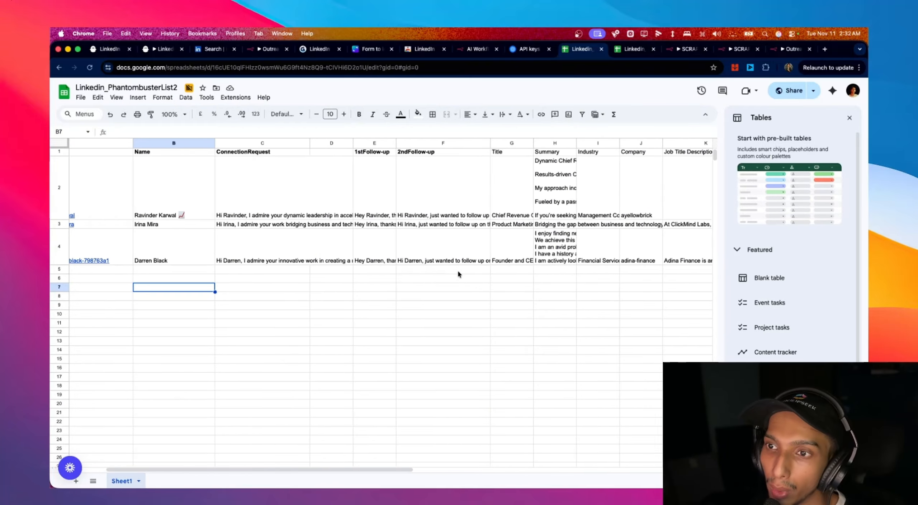
{"action": "scroll", "coordinate": [441, 290], "scroll_direction": "left", "scroll_amount": 5}
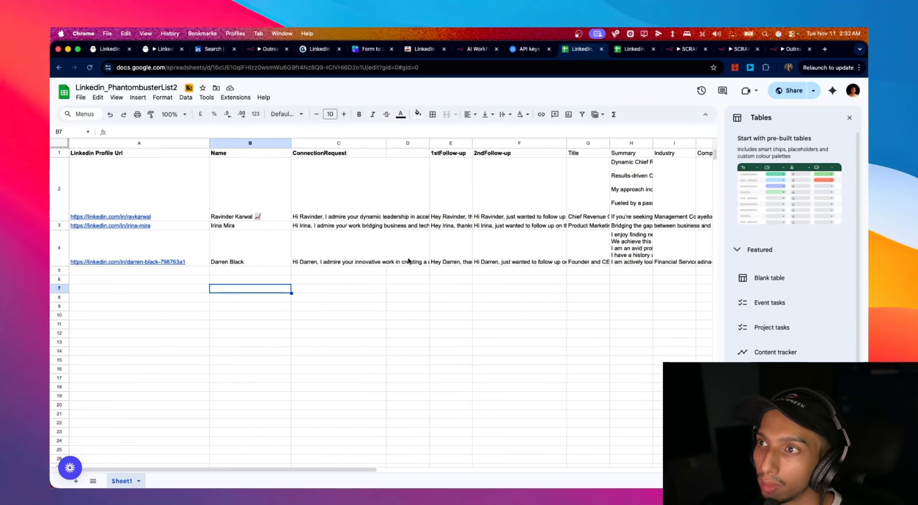
{"action": "left_click", "coordinate": [146, 45]}
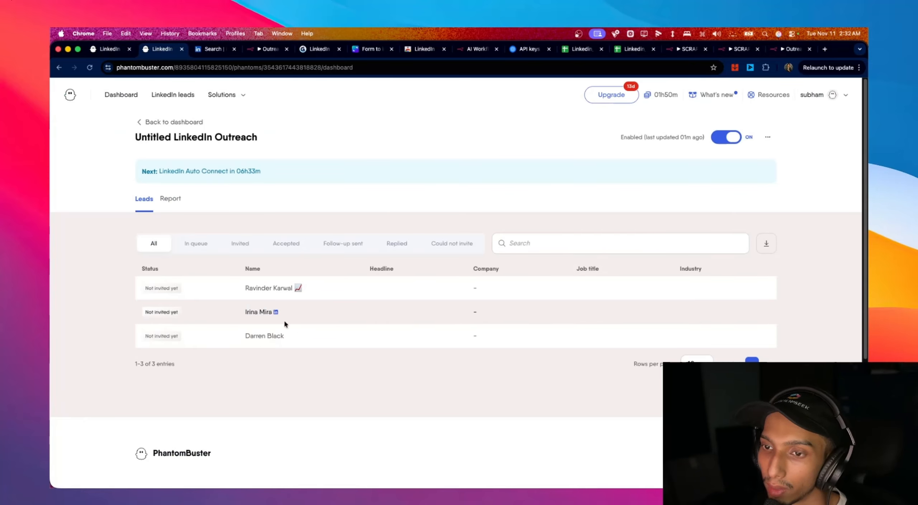
{"action": "left_click", "coordinate": [635, 49]}
{"action": "left_click", "coordinate": [565, 49]}
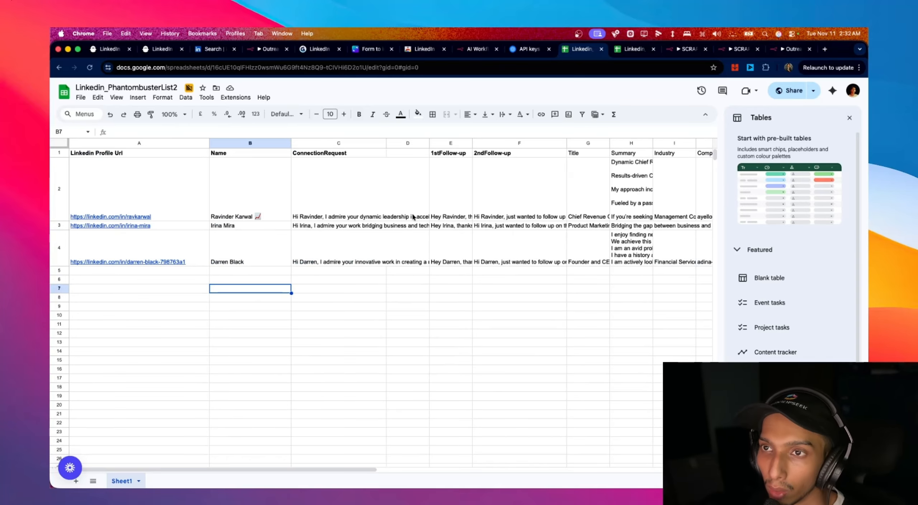
- Unpin the Webhook node's test data in Outreach Messages Generator
{"action": "left_click", "coordinate": [270, 56]}
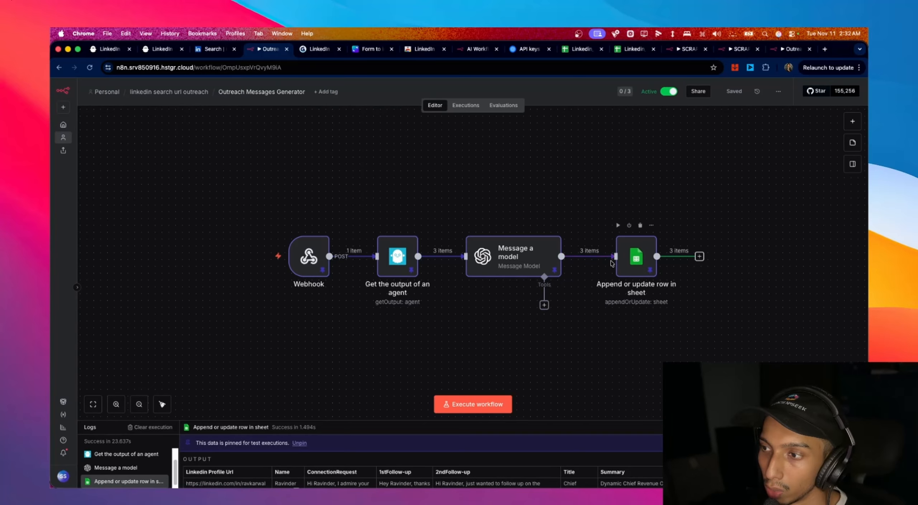
{"action": "left_click", "coordinate": [316, 263]}
{"action": "double_click", "coordinate": [317, 263]}
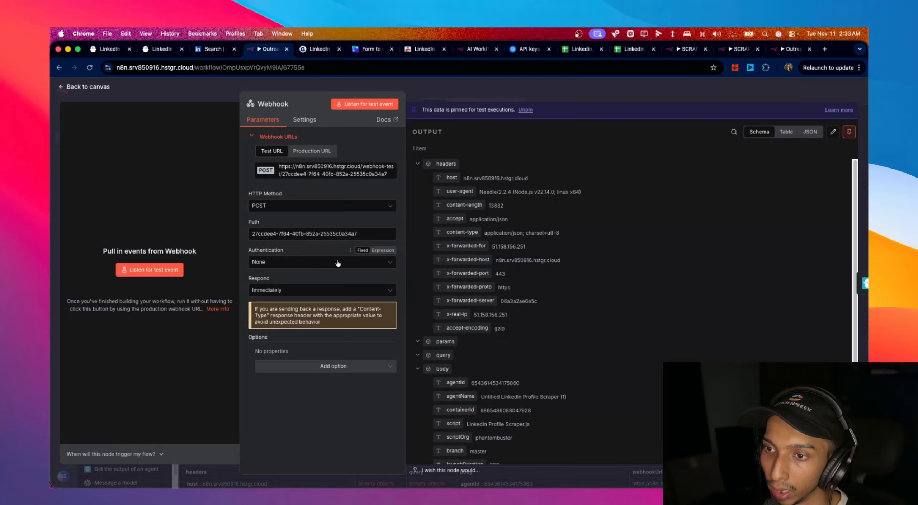
{"action": "left_click", "coordinate": [849, 132]}
{"action": "left_click", "coordinate": [106, 90]}
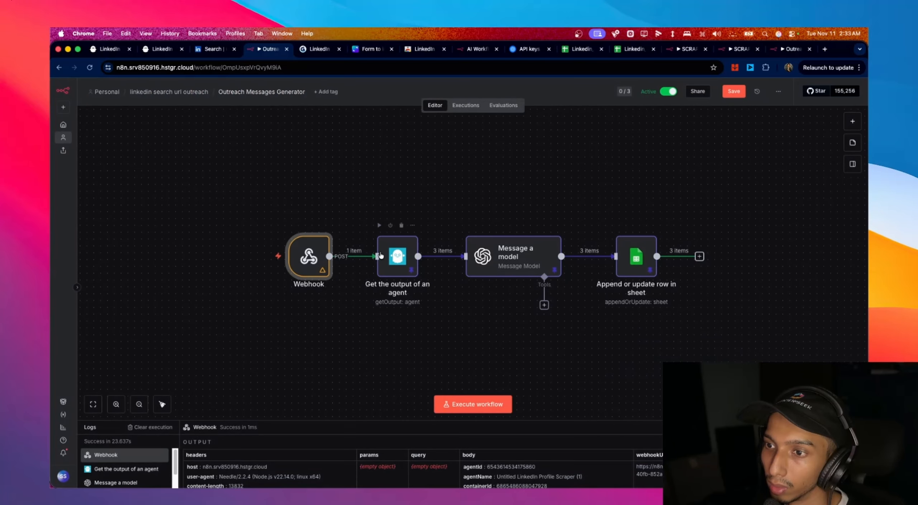
- Unpin the test output of the agent and Message a model nodes
{"action": "left_click", "coordinate": [390, 256]}
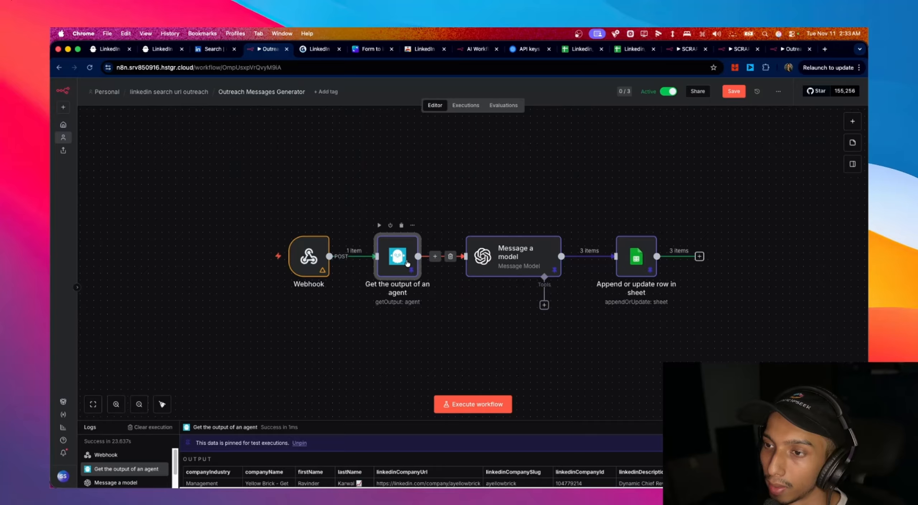
{"action": "double_click", "coordinate": [408, 264]}
{"action": "left_click", "coordinate": [849, 132]}
{"action": "left_click", "coordinate": [104, 87]}
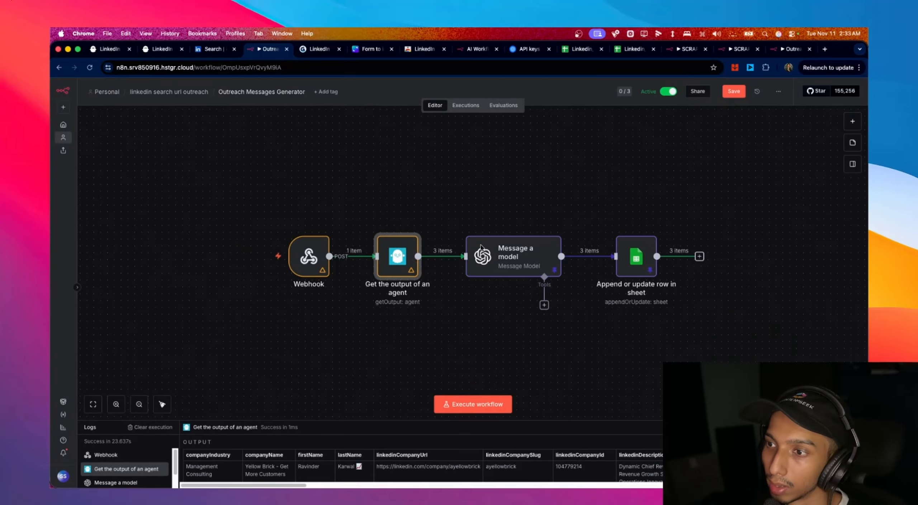
{"action": "double_click", "coordinate": [534, 247]}
{"action": "left_click", "coordinate": [850, 133]}
{"action": "left_click", "coordinate": [97, 89]}
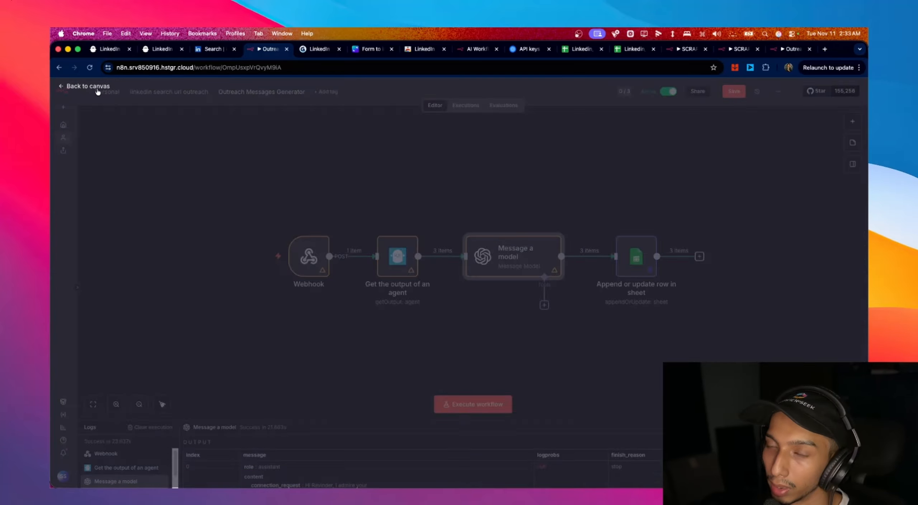
- Unpin the sheet node's output and return to the linkedin search url outreach folder
{"action": "double_click", "coordinate": [636, 255]}
{"action": "left_click", "coordinate": [852, 114]}
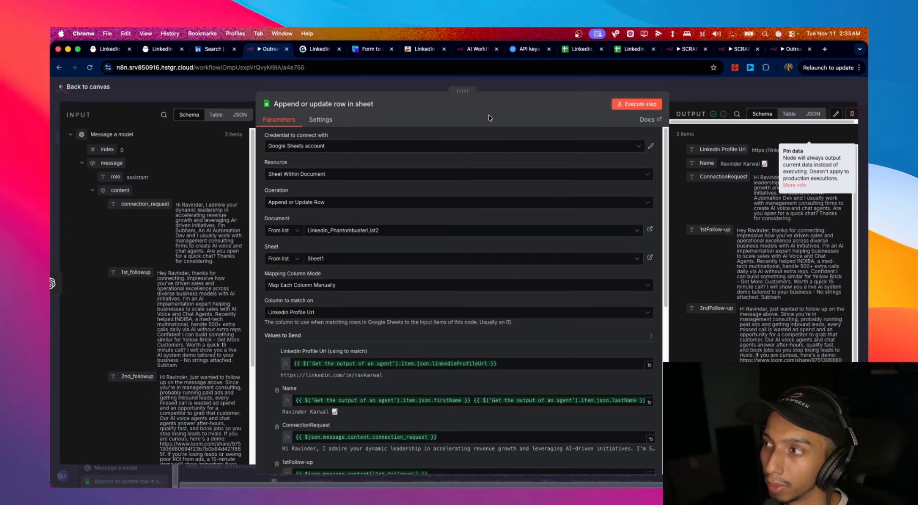
{"action": "left_click", "coordinate": [94, 88]}
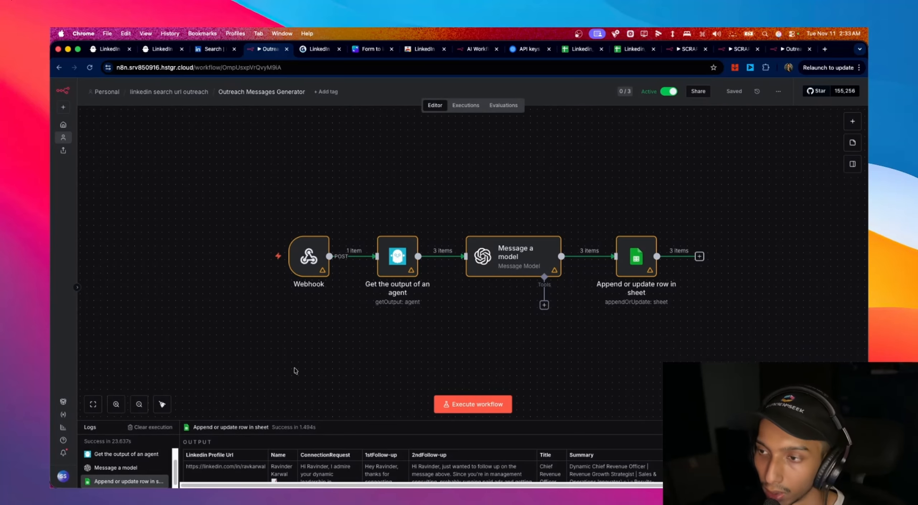
{"action": "left_click", "coordinate": [169, 91]}
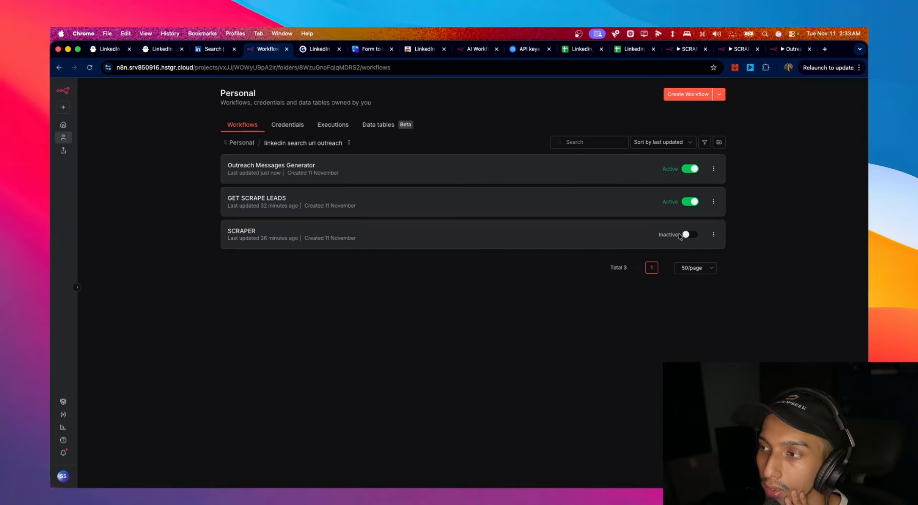
- Unpin the test submission on the SCRAPER workflow's On form submission node
{"action": "left_click", "coordinate": [689, 235]}
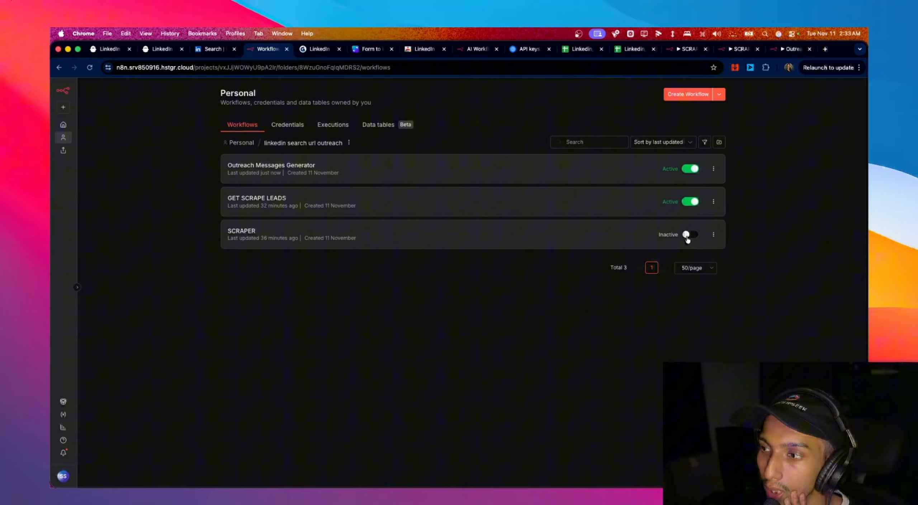
{"action": "left_click", "coordinate": [480, 246]}
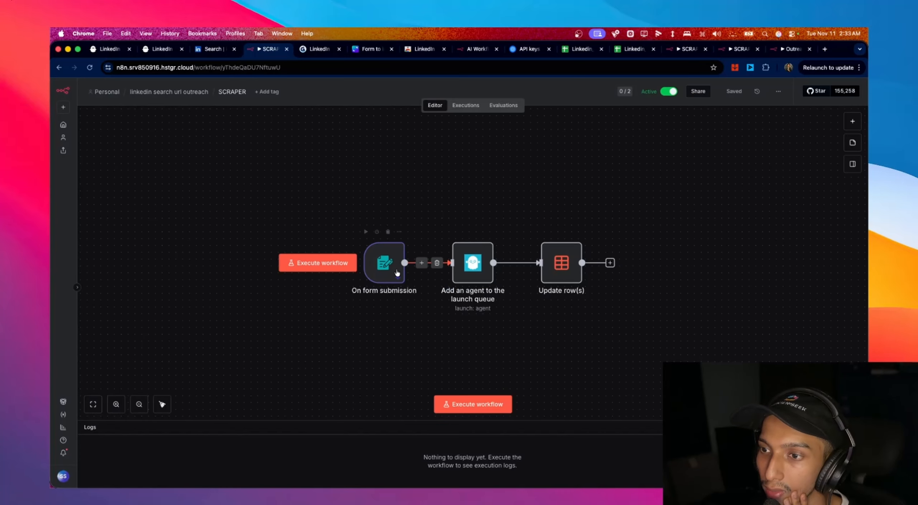
{"action": "double_click", "coordinate": [393, 271]}
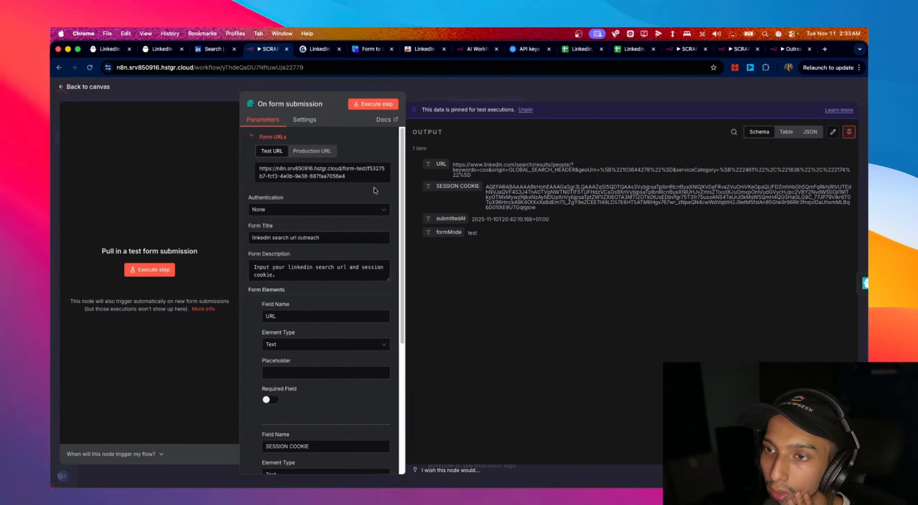
{"action": "left_click", "coordinate": [849, 132]}
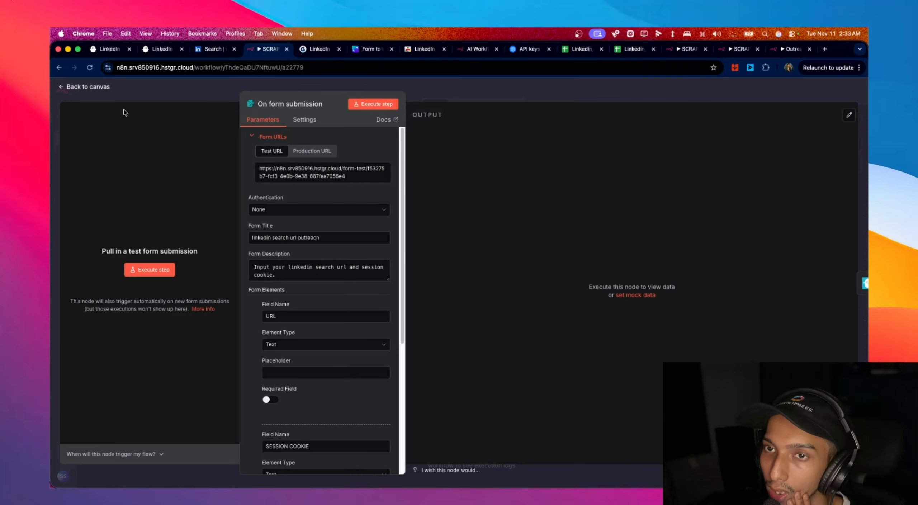
{"action": "left_click", "coordinate": [89, 87]}
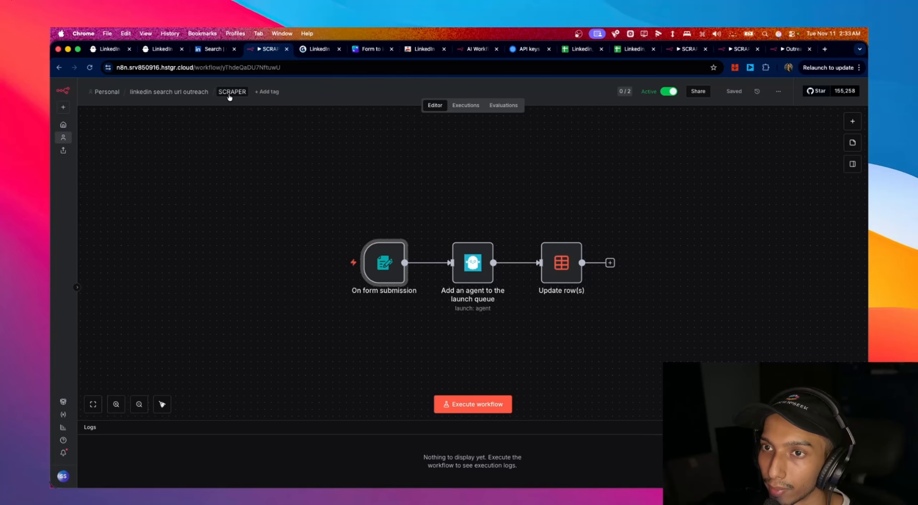
- In GET SCRAPE LEADS, unpin test data on the Append row in sheet, Get row(s) and Webhook nodes
{"action": "left_click", "coordinate": [186, 93]}
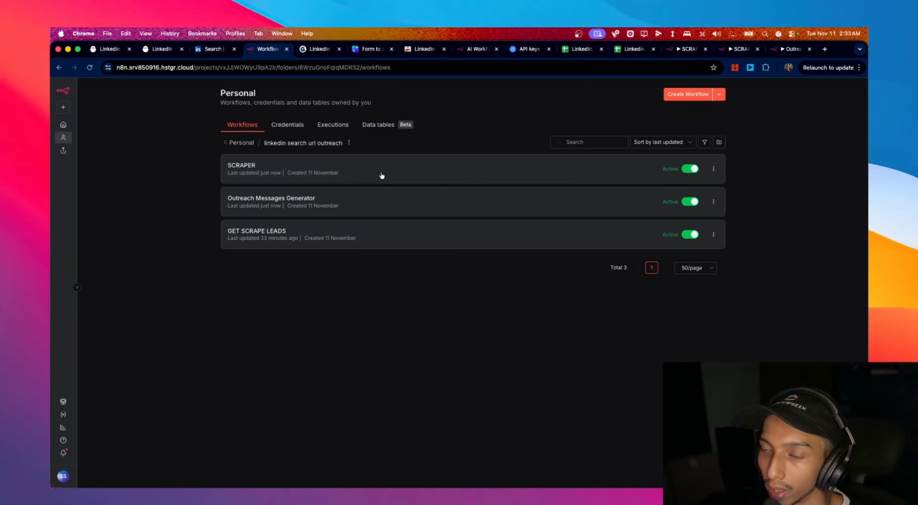
{"action": "left_click", "coordinate": [387, 232]}
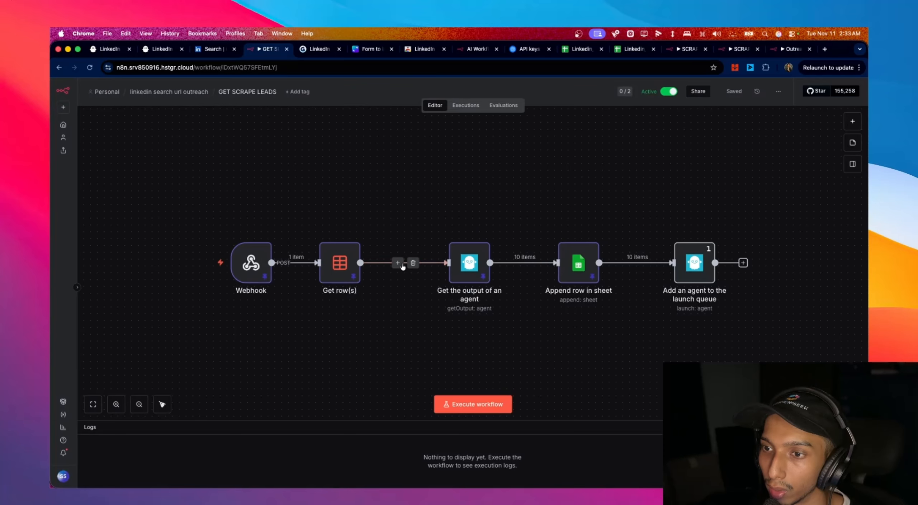
{"action": "double_click", "coordinate": [566, 276]}
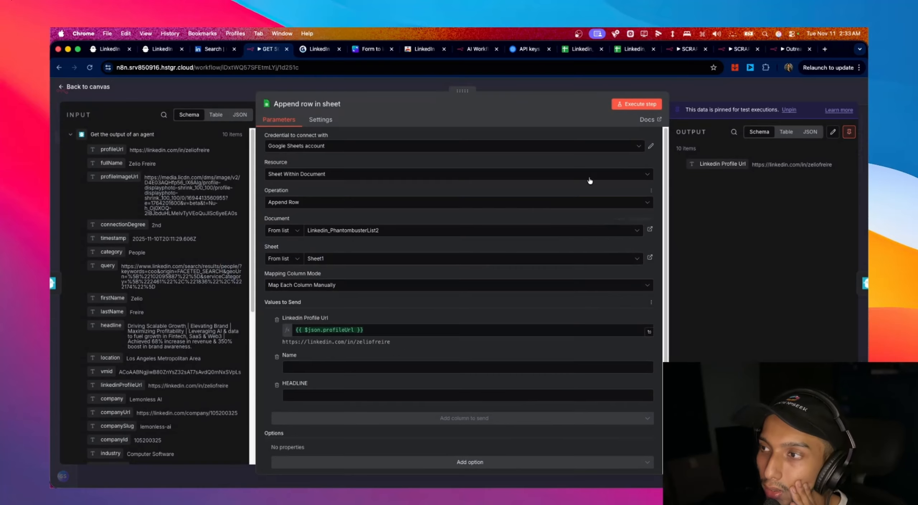
{"action": "left_click", "coordinate": [846, 134]}
{"action": "left_click", "coordinate": [82, 87]}
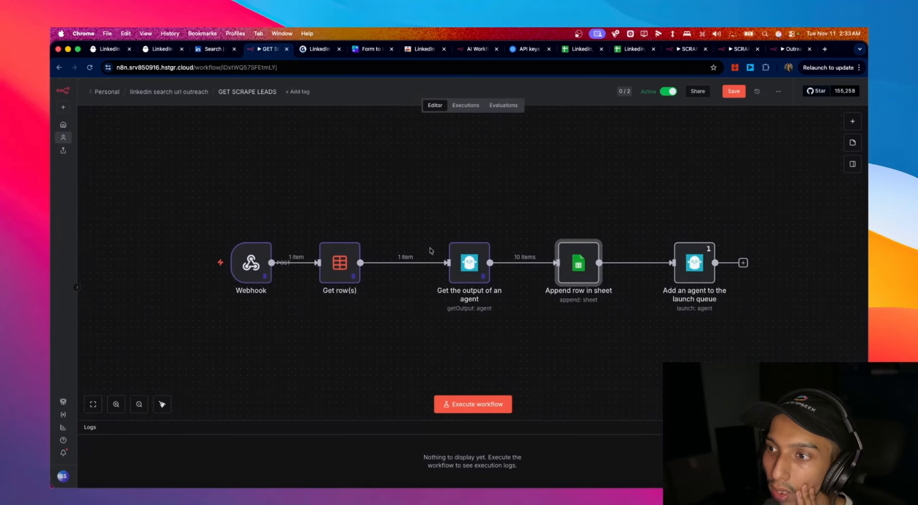
{"action": "double_click", "coordinate": [463, 264]}
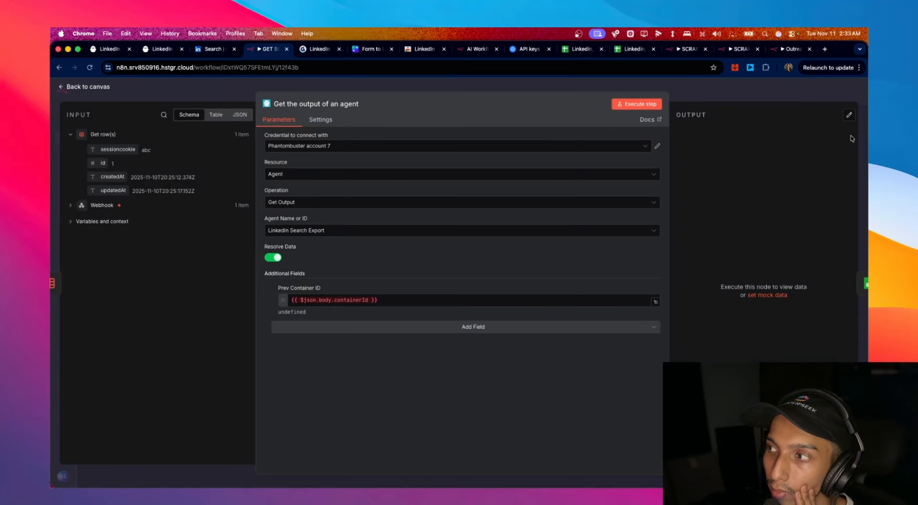
{"action": "left_click", "coordinate": [101, 92]}
{"action": "double_click", "coordinate": [339, 261]}
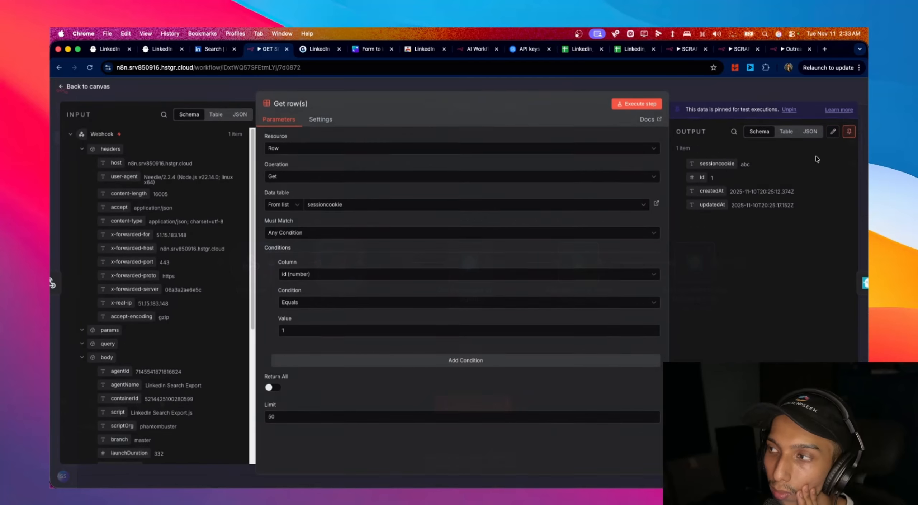
{"action": "left_click", "coordinate": [847, 134]}
{"action": "left_click", "coordinate": [104, 88]}
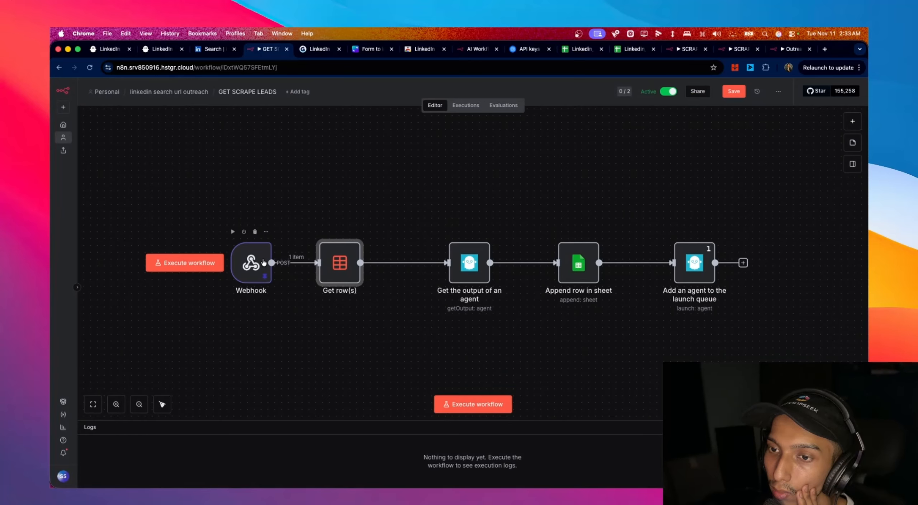
{"action": "double_click", "coordinate": [250, 264]}
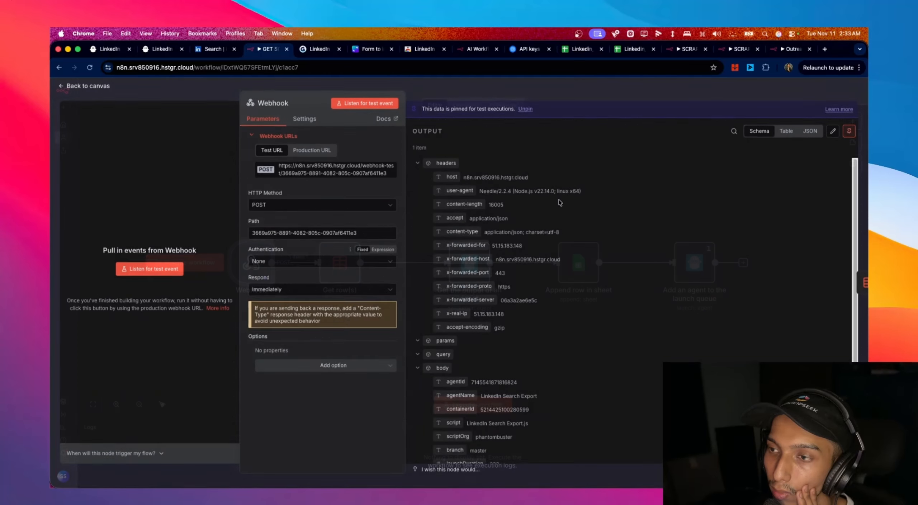
{"action": "left_click", "coordinate": [849, 132]}
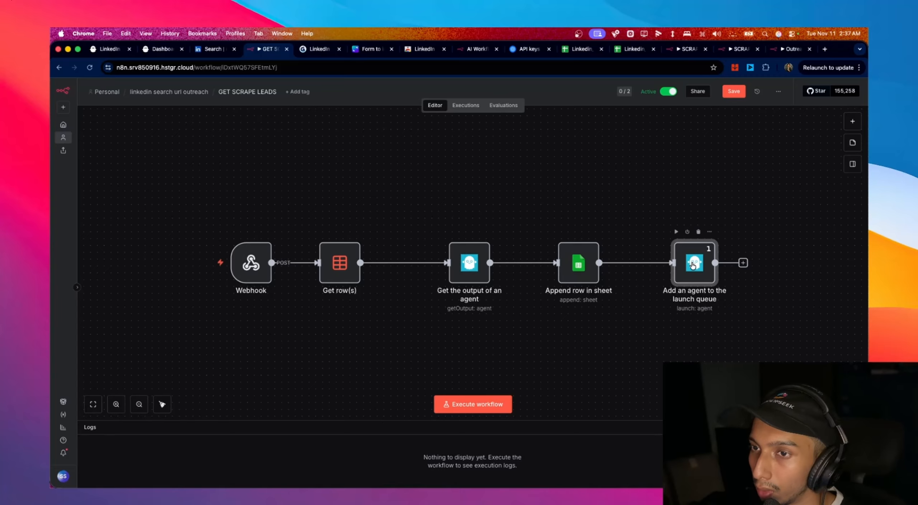
- Raise numberOfAddsPerLaunch from 1 to 1000 in the launch-queue agent node and save
{"action": "double_click", "coordinate": [693, 264]}
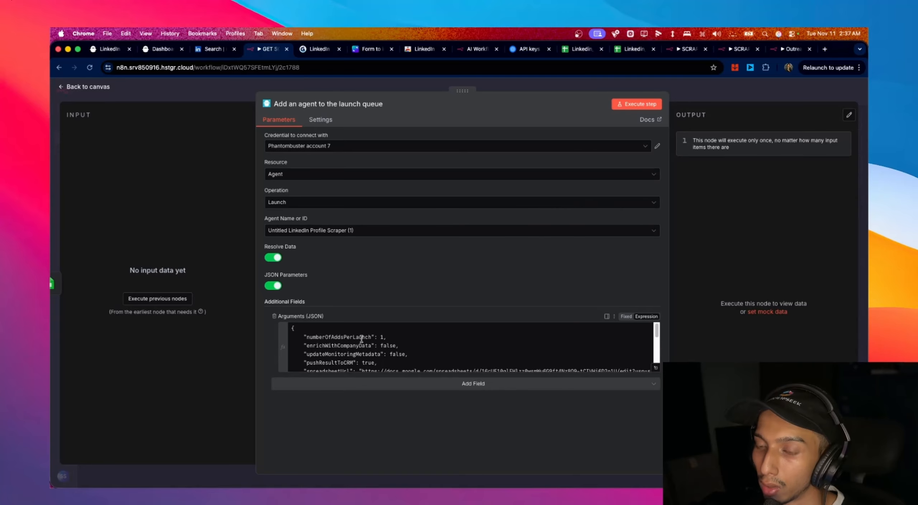
{"action": "left_click", "coordinate": [382, 337]}
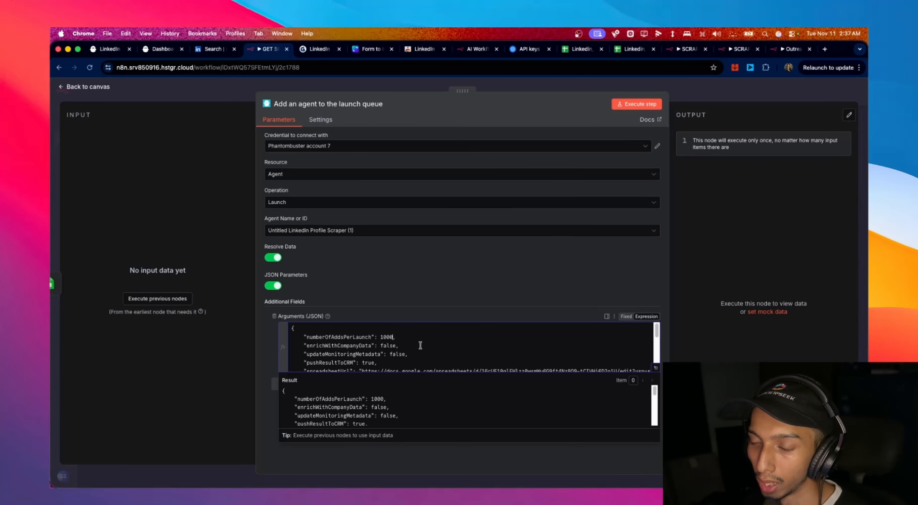
{"action": "left_click", "coordinate": [88, 86]}
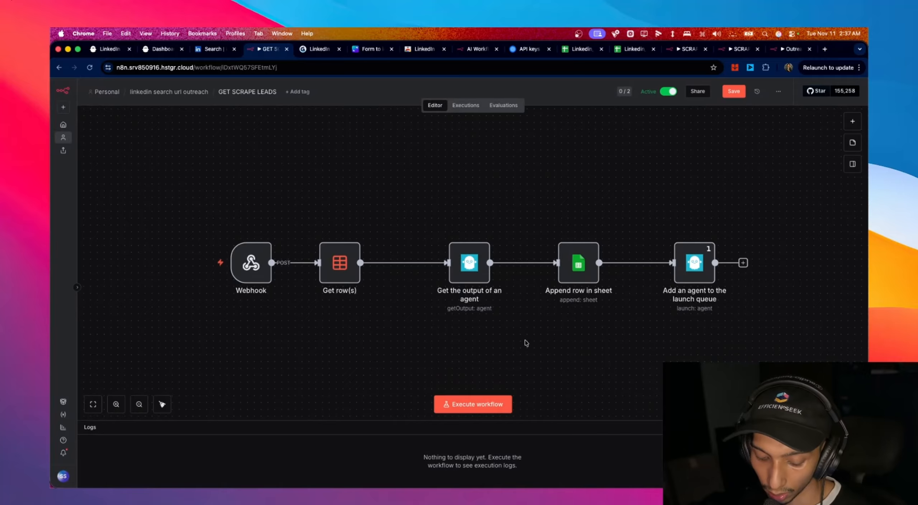
{"action": "key", "text": "super+s"}
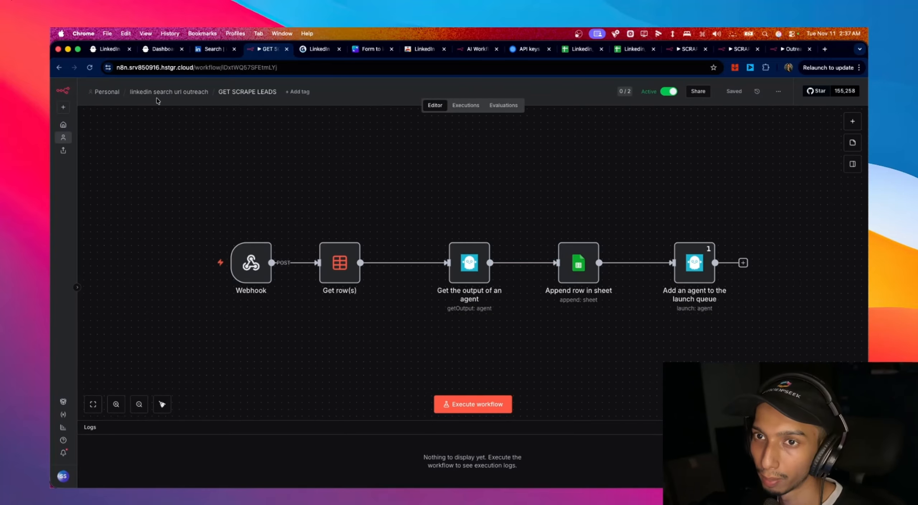
- Copy the SCRAPER On form submission production URL and load it in a new tab
{"action": "left_click", "coordinate": [137, 94]}
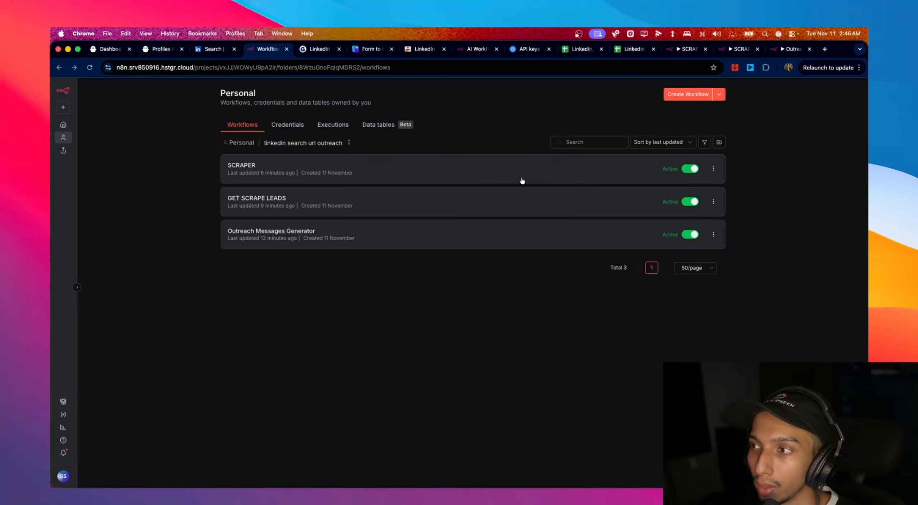
{"action": "left_click", "coordinate": [392, 171]}
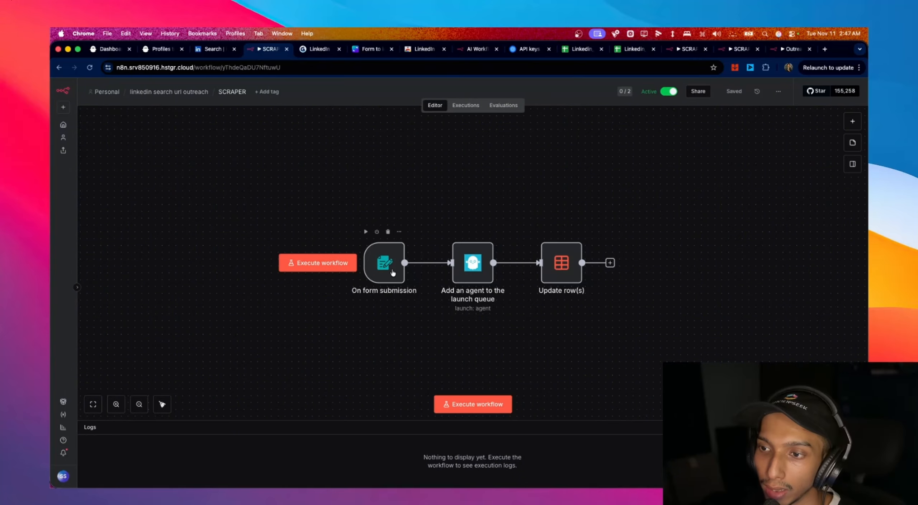
{"action": "double_click", "coordinate": [391, 268]}
{"action": "left_click", "coordinate": [309, 154]}
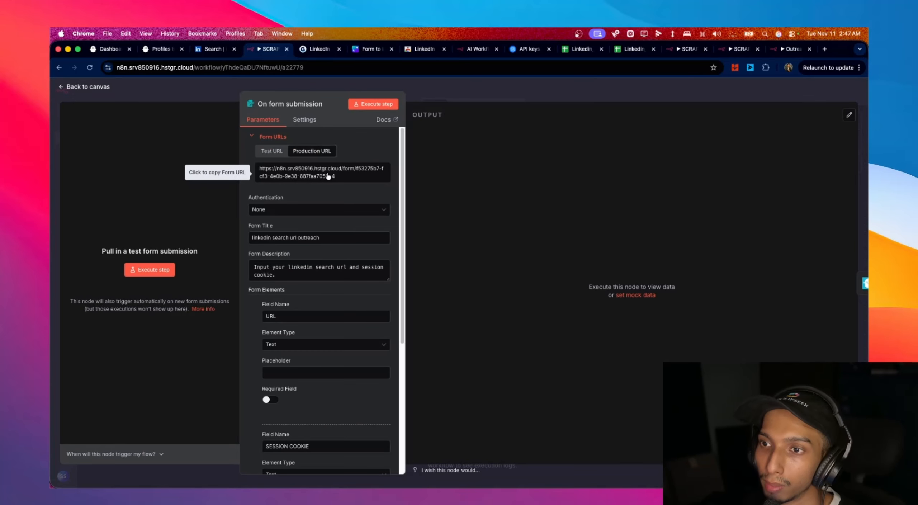
{"action": "left_click", "coordinate": [825, 49]}
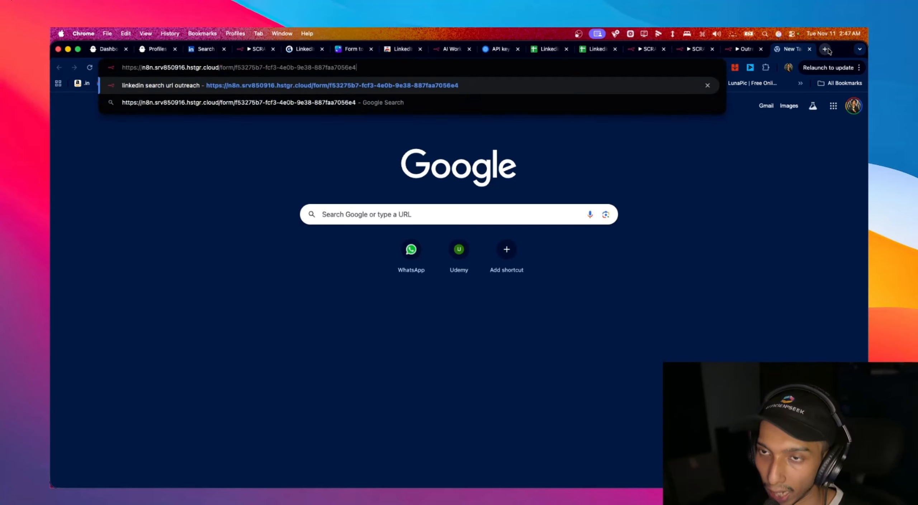
{"action": "key", "text": "Return"}
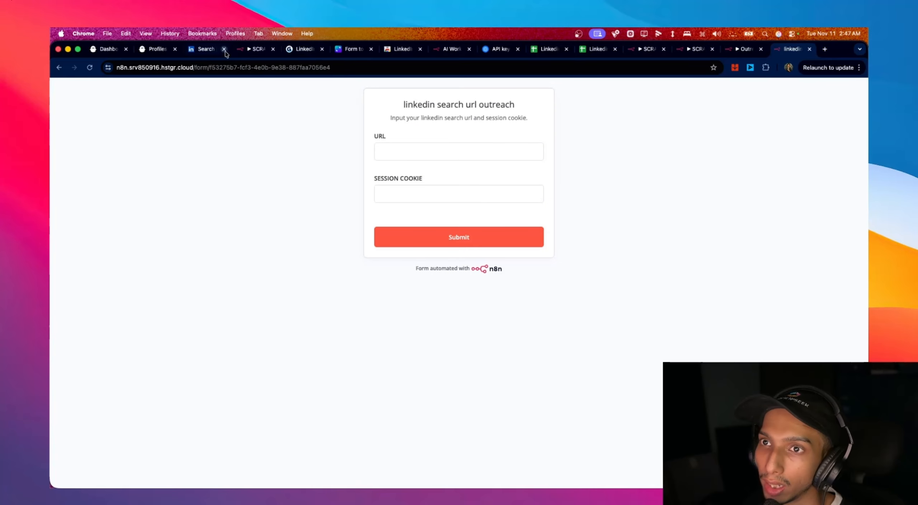
- Return the SCRAPER tab to the workflows list and bring the outreach form back up
{"action": "left_click", "coordinate": [244, 49]}
{"action": "left_click", "coordinate": [59, 68]}
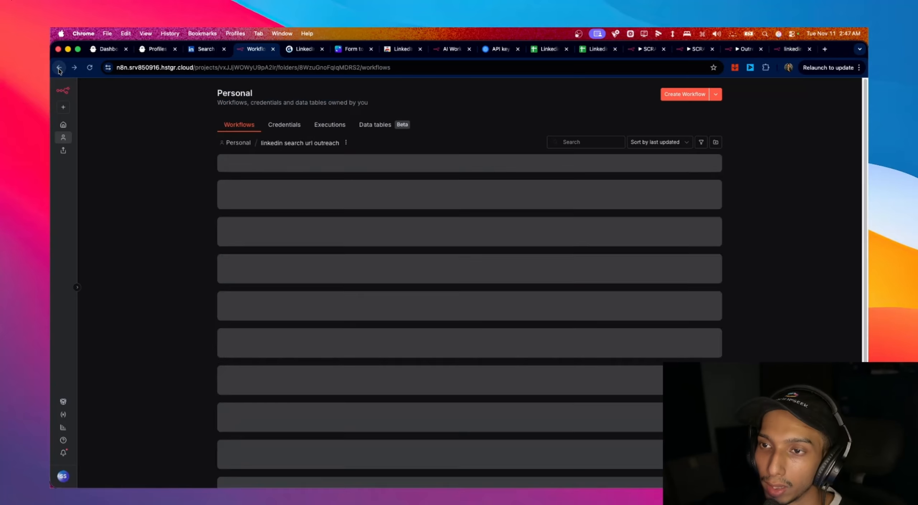
{"action": "left_click", "coordinate": [793, 49]}
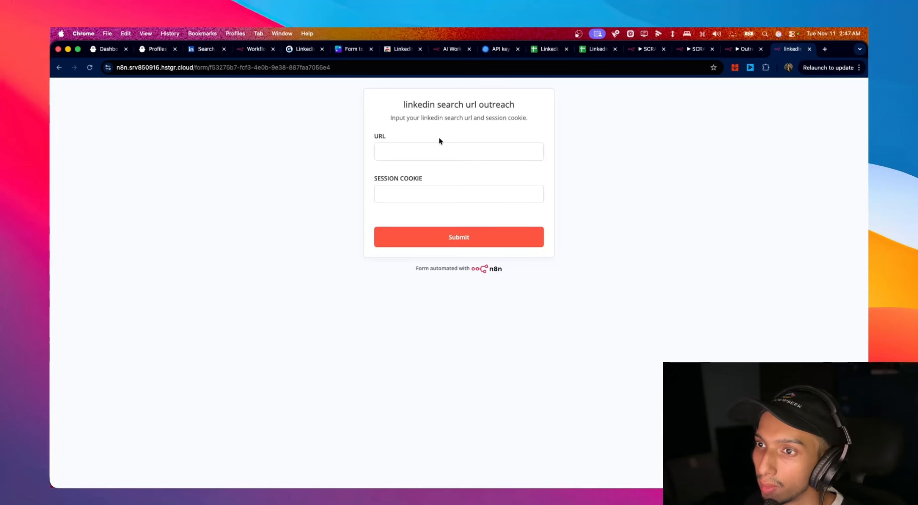
- Change the COO search location from California to England, United Kingdom and copy the search URL
{"action": "left_click", "coordinate": [190, 50]}
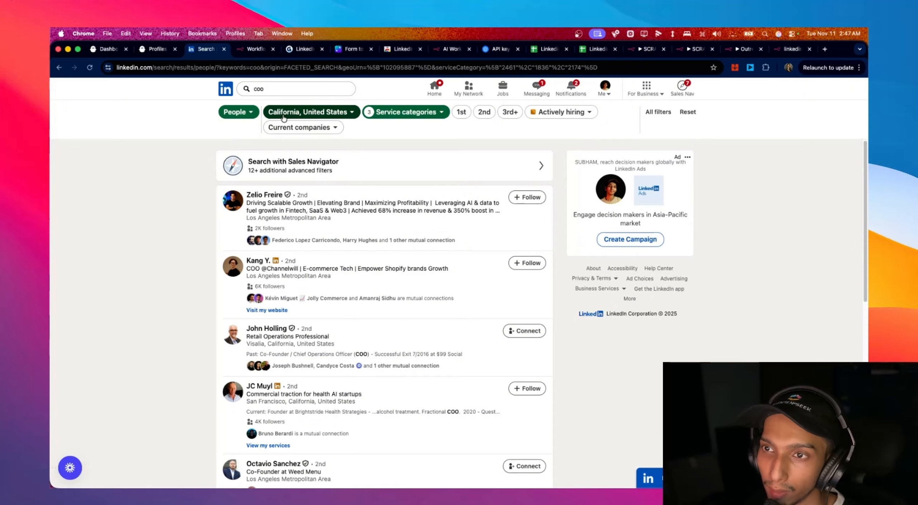
{"action": "left_click", "coordinate": [327, 115]}
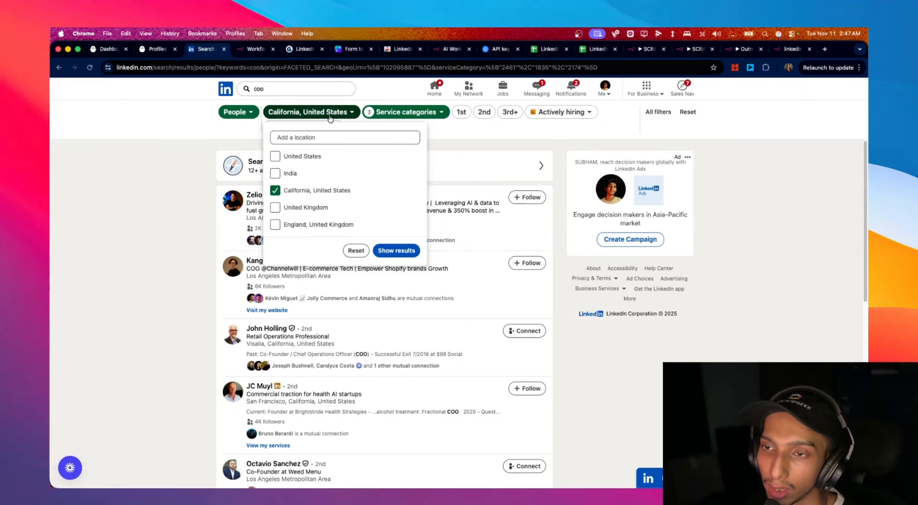
{"action": "left_click", "coordinate": [310, 209]}
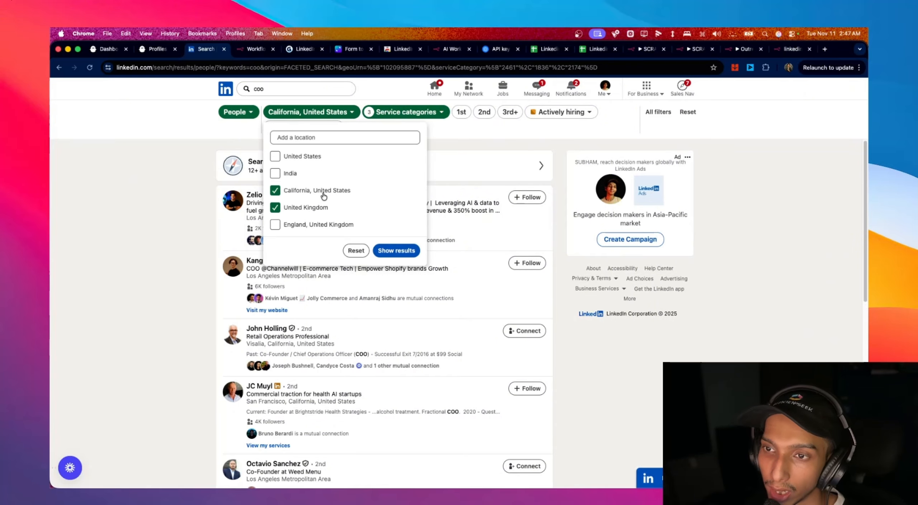
{"action": "left_click", "coordinate": [318, 225]}
{"action": "left_click", "coordinate": [315, 207]}
{"action": "left_click", "coordinate": [315, 191]}
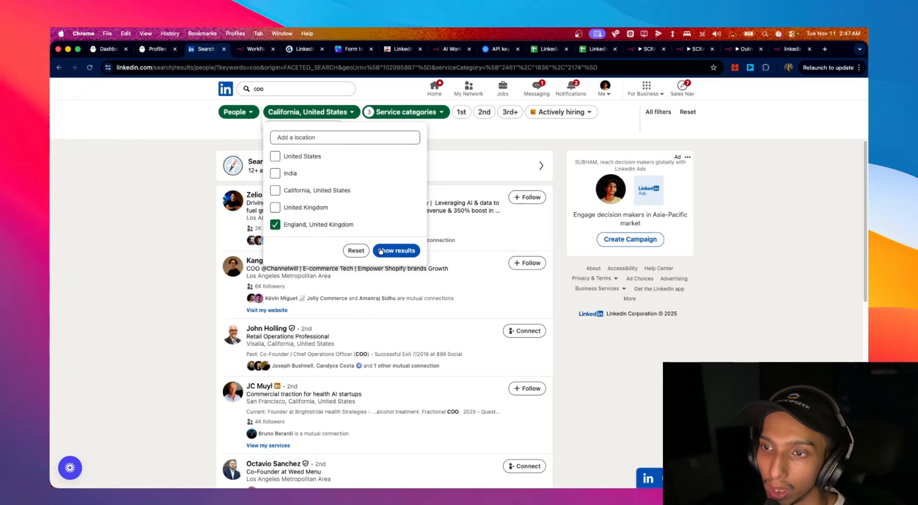
{"action": "left_click", "coordinate": [396, 250]}
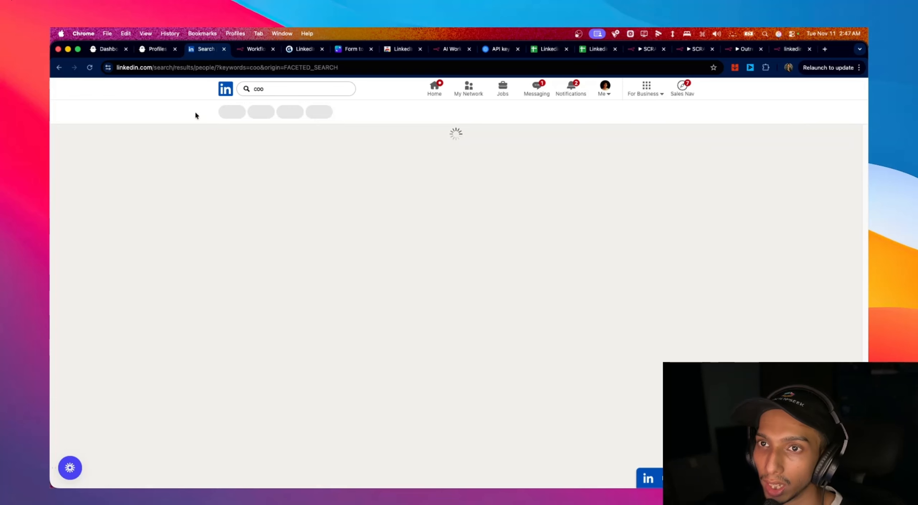
{"action": "left_click", "coordinate": [201, 69]}
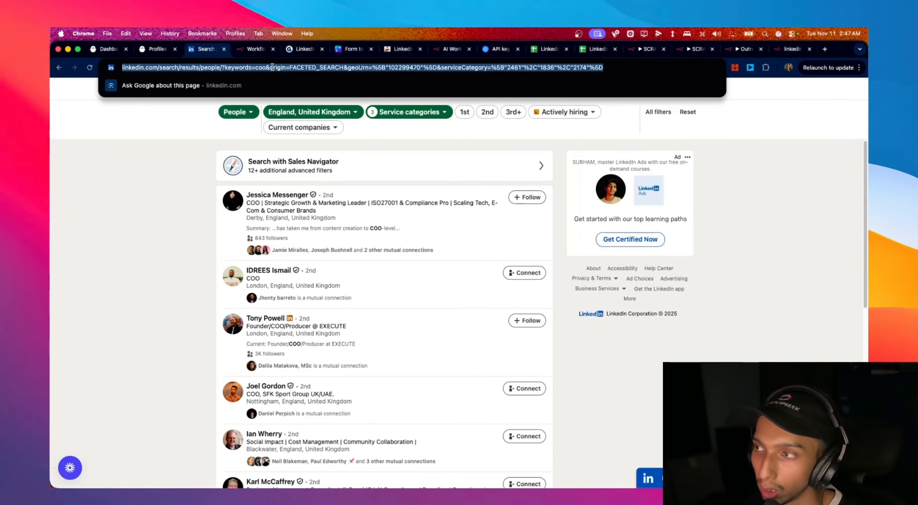
{"action": "left_click", "coordinate": [793, 49]}
- Paste the England COO search URL into the form and copy the li_at cookie via the extension
{"action": "left_click", "coordinate": [453, 151]}
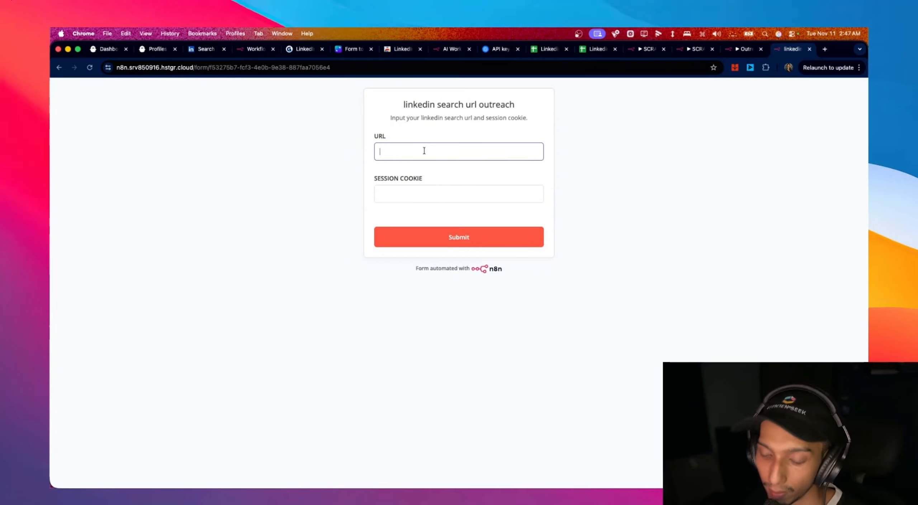
{"action": "key", "text": "super+v"}
{"action": "left_click", "coordinate": [204, 50]}
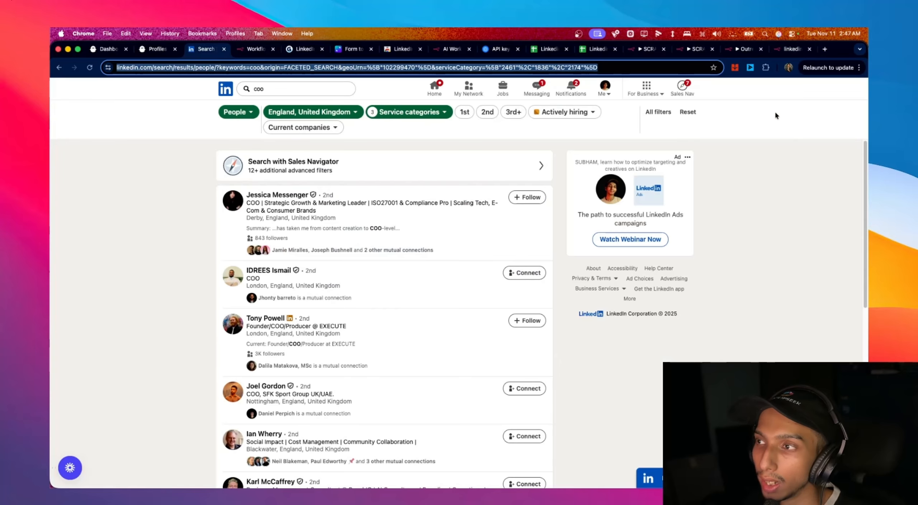
{"action": "left_click", "coordinate": [766, 67]}
{"action": "left_click", "coordinate": [680, 172]}
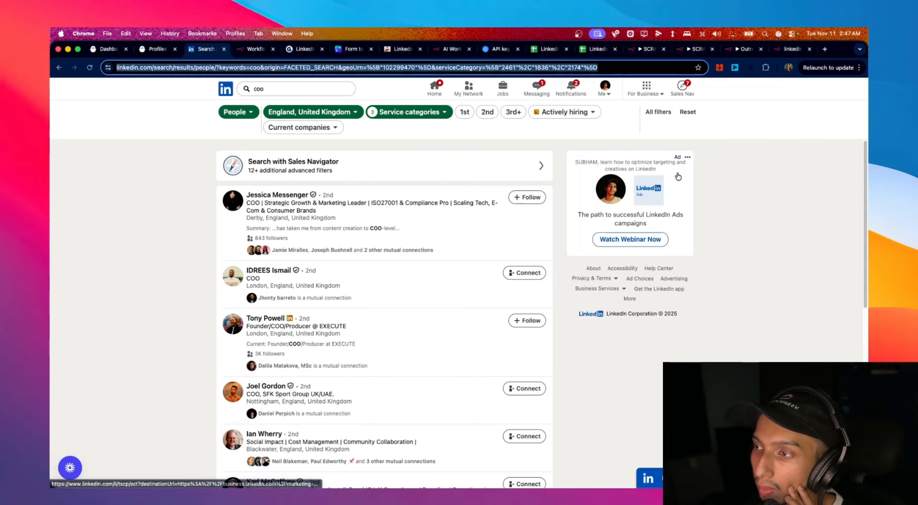
{"action": "left_click", "coordinate": [741, 86]}
{"action": "left_click", "coordinate": [758, 120]}
- Paste the session cookie into SESSION COOKIE and submit the outreach form
{"action": "left_click", "coordinate": [793, 49]}
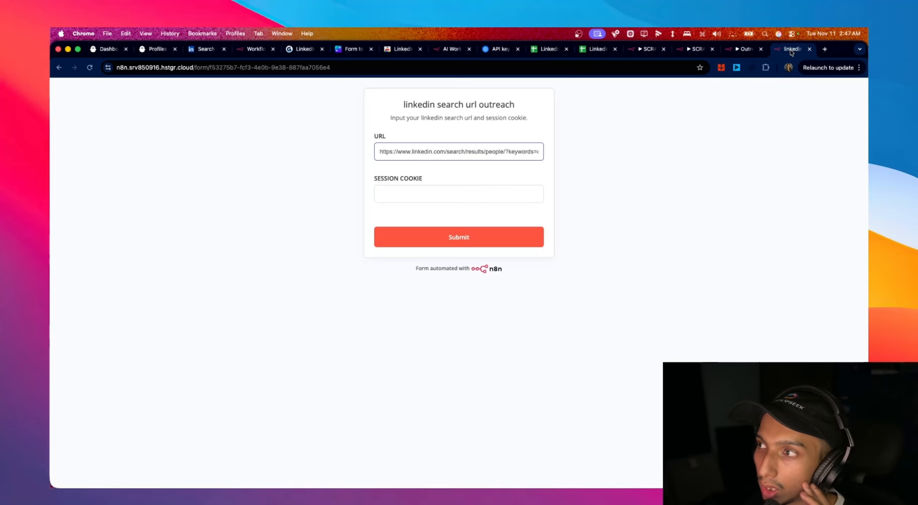
{"action": "left_click", "coordinate": [471, 188]}
{"action": "key", "text": "super+v"}
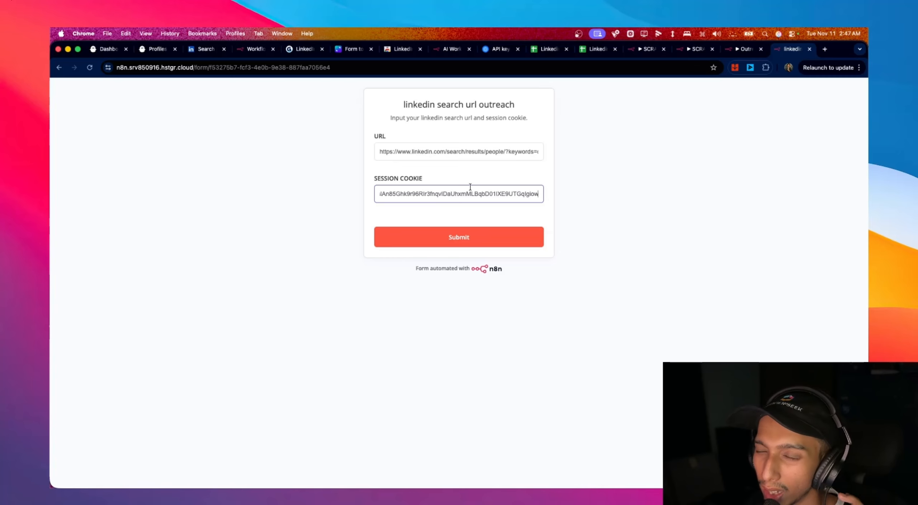
{"action": "left_click", "coordinate": [465, 234]}
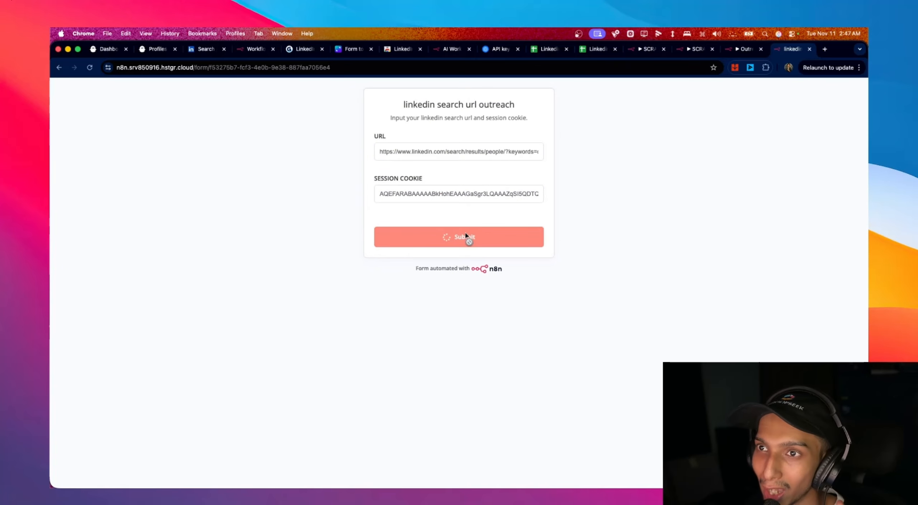
{"action": "left_click", "coordinate": [250, 53]}
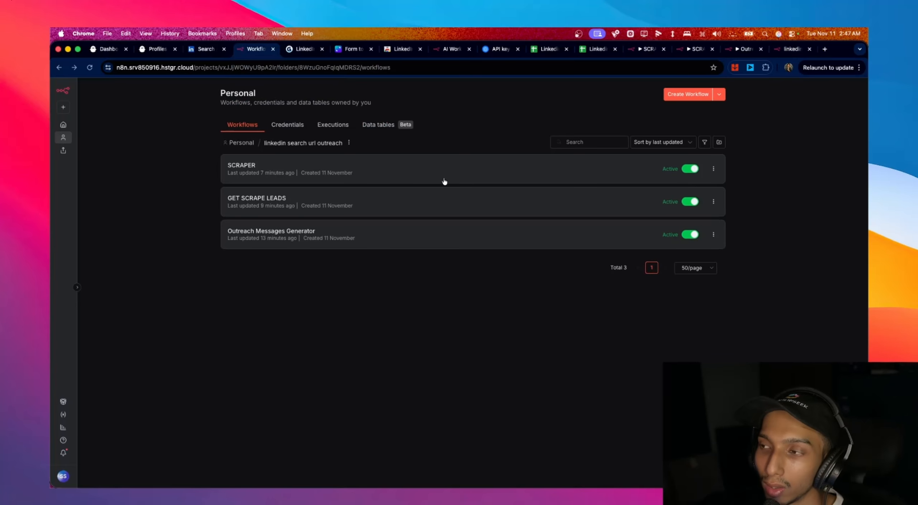
- Launch the LinkedIn Search Export phantom and let it finish with 10 profiles found
{"action": "left_click", "coordinate": [157, 50]}
{"action": "left_click", "coordinate": [105, 49]}
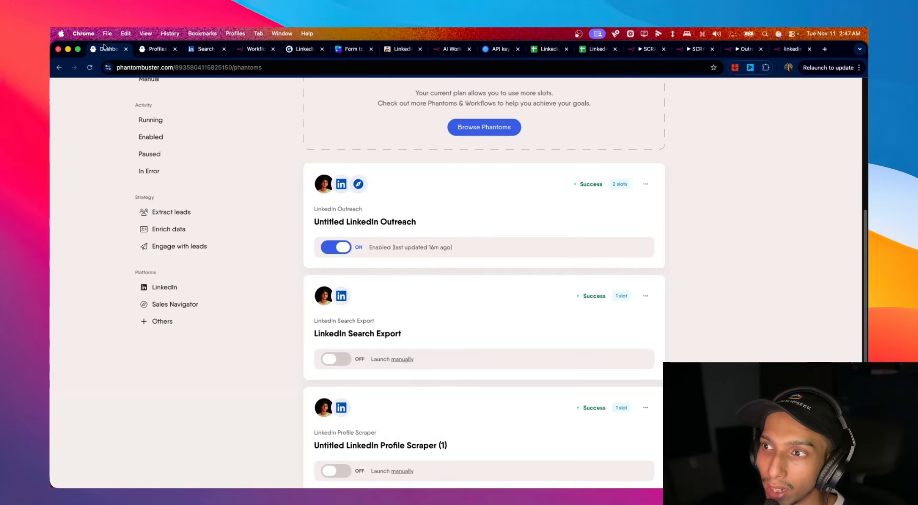
{"action": "scroll", "coordinate": [585, 152], "scroll_direction": "down", "scroll_amount": 5}
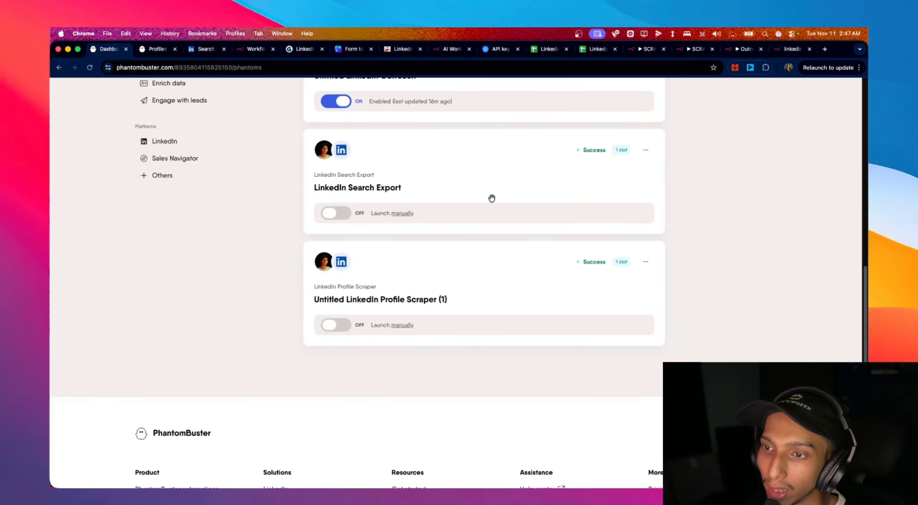
{"action": "left_click", "coordinate": [562, 180]}
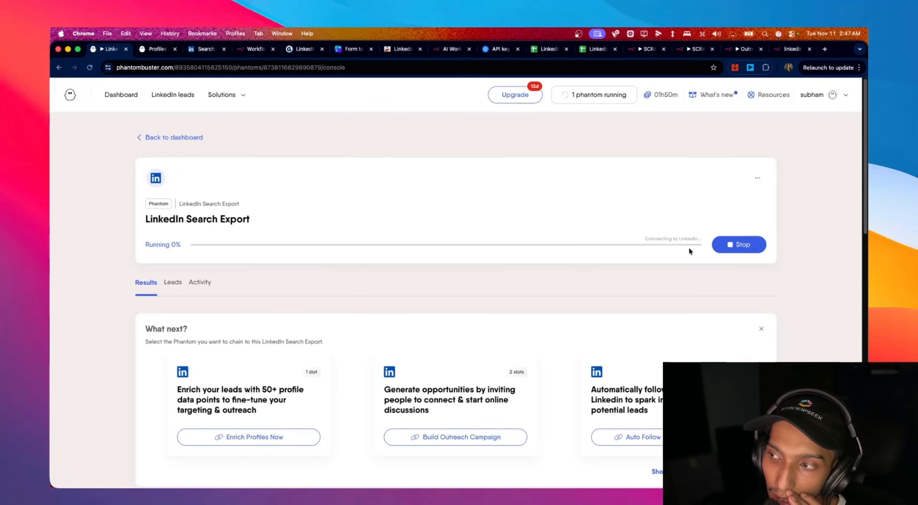
{"action": "scroll", "coordinate": [690, 251], "scroll_direction": "down", "scroll_amount": 2}
{"action": "scroll", "coordinate": [472, 235], "scroll_direction": "up", "scroll_amount": 2}
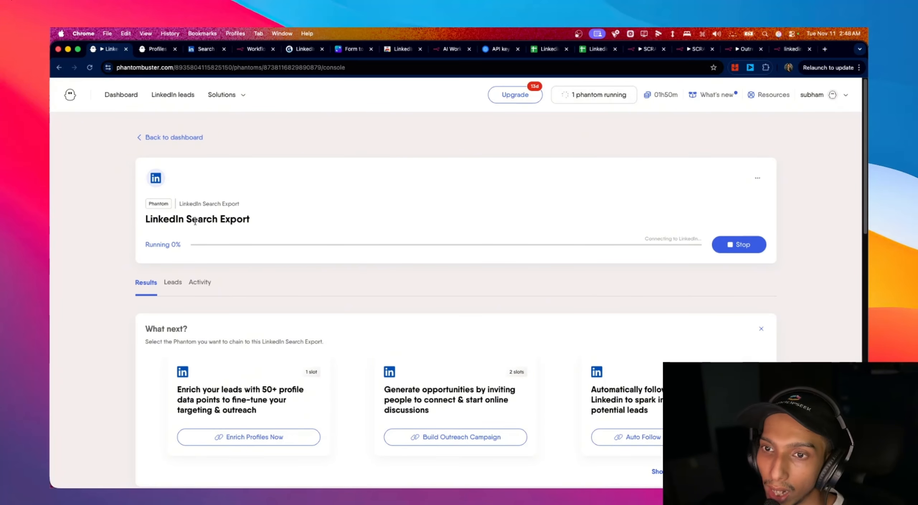
{"action": "left_click_drag", "start_coordinate": [195, 220], "coordinate": [268, 225]}
{"action": "left_click", "coordinate": [280, 227]}
{"action": "scroll", "coordinate": [549, 220], "scroll_direction": "down", "scroll_amount": 2}
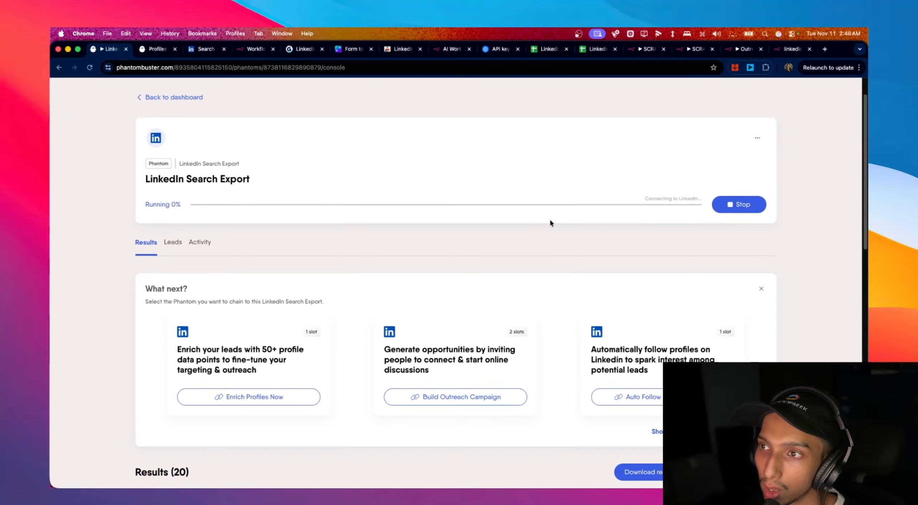
{"action": "scroll", "coordinate": [550, 219], "scroll_direction": "up", "scroll_amount": 2}
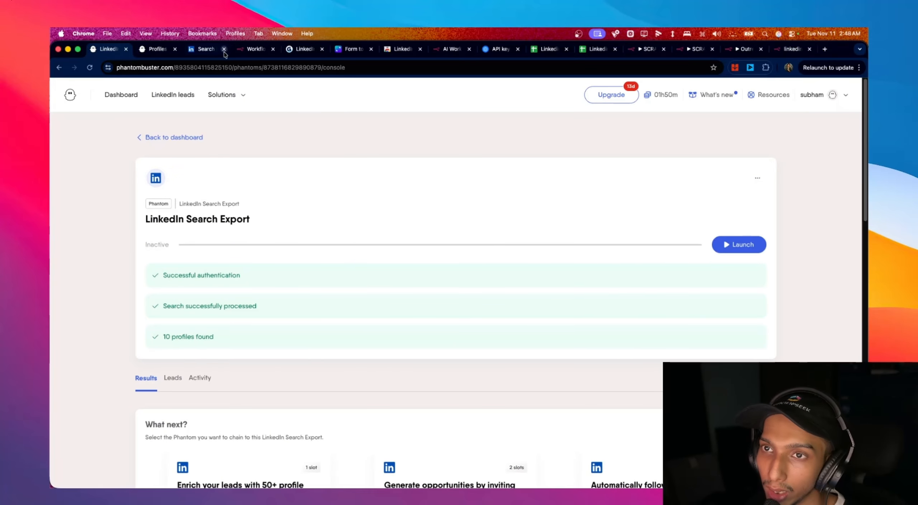
{"action": "left_click", "coordinate": [251, 49]}
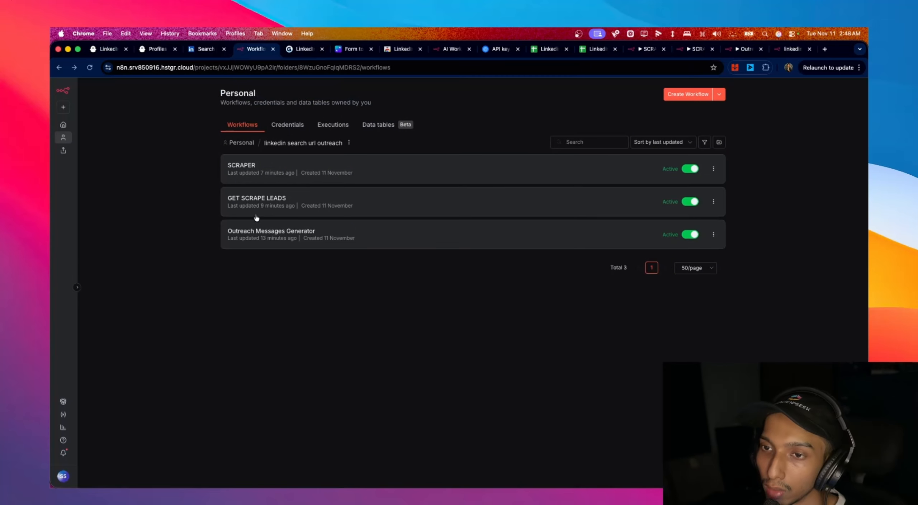
- Check the failed GET SCRAPE LEADS execution, then open the Append row in sheet node's settings
{"action": "left_click", "coordinate": [279, 204]}
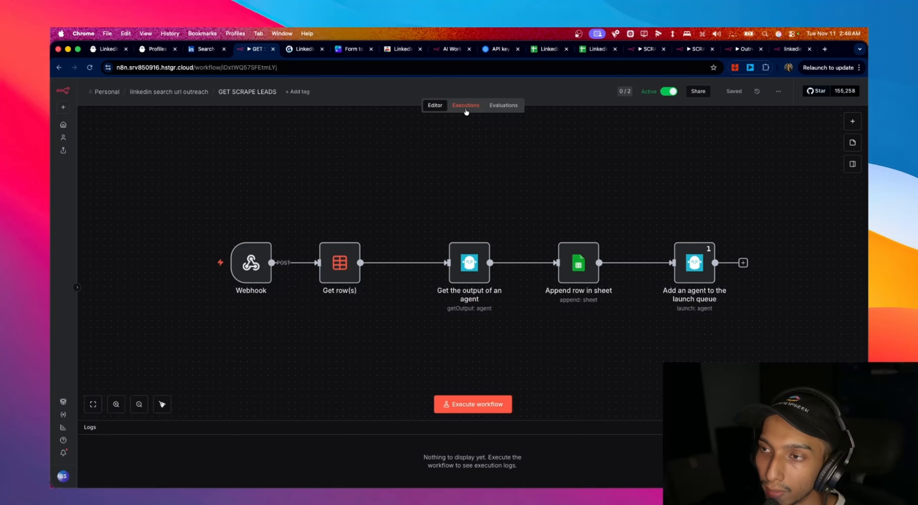
{"action": "left_click", "coordinate": [466, 105]}
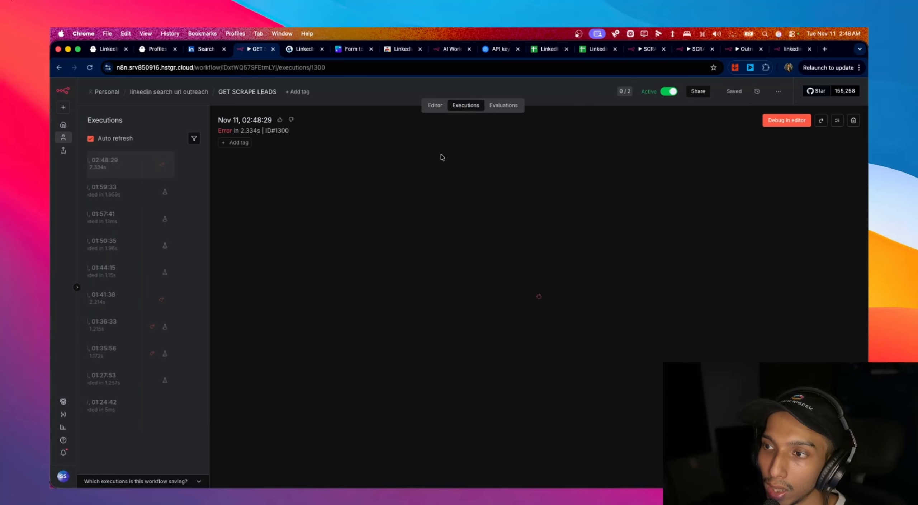
{"action": "left_click", "coordinate": [113, 170]}
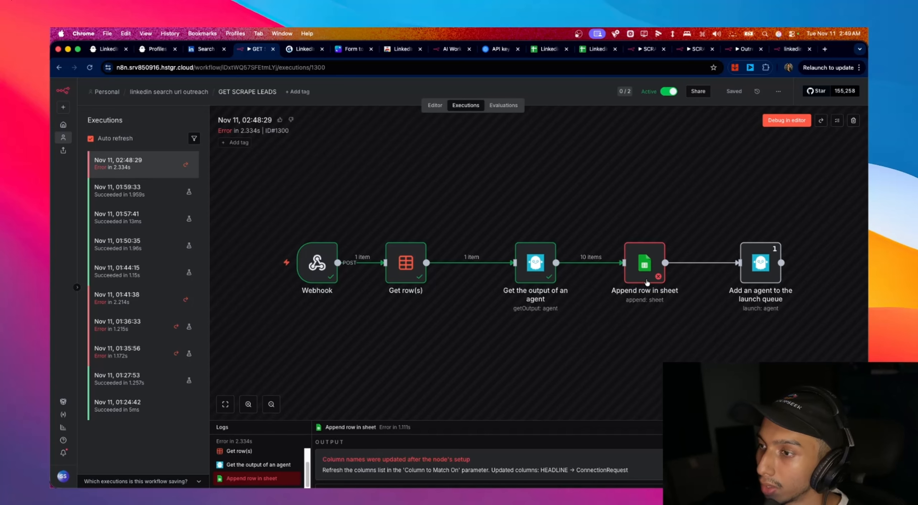
{"action": "left_click", "coordinate": [435, 105]}
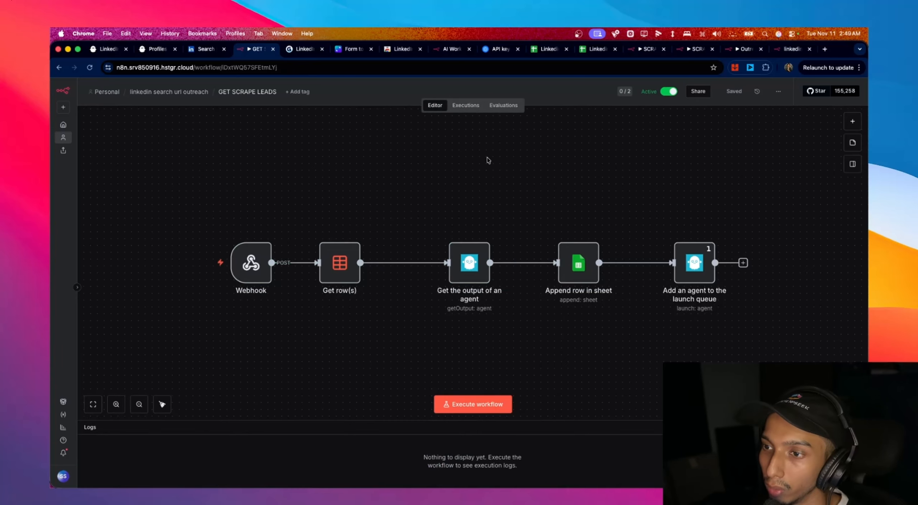
{"action": "double_click", "coordinate": [581, 266]}
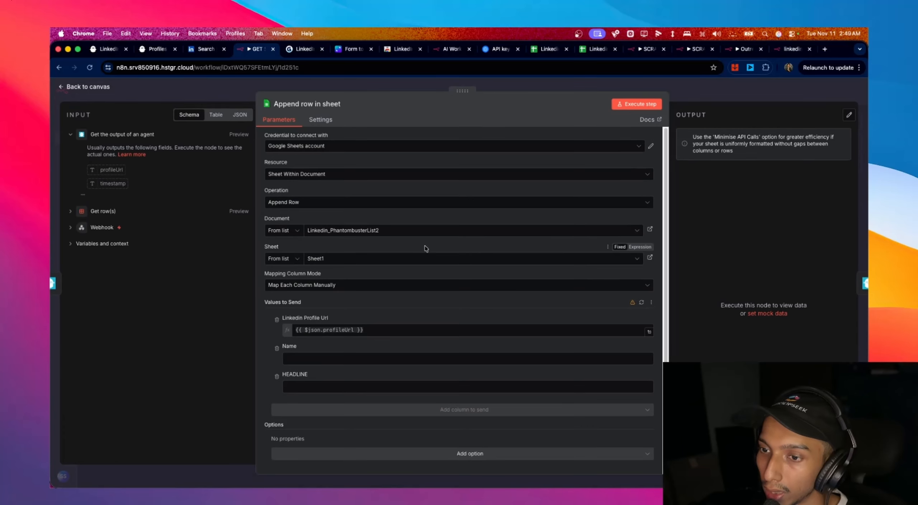
- Refresh the sheet columns and delete the Name, ConnectionRequest, follow-up, Title, Summary, Industry and Company mappings
{"action": "left_click", "coordinate": [642, 301]}
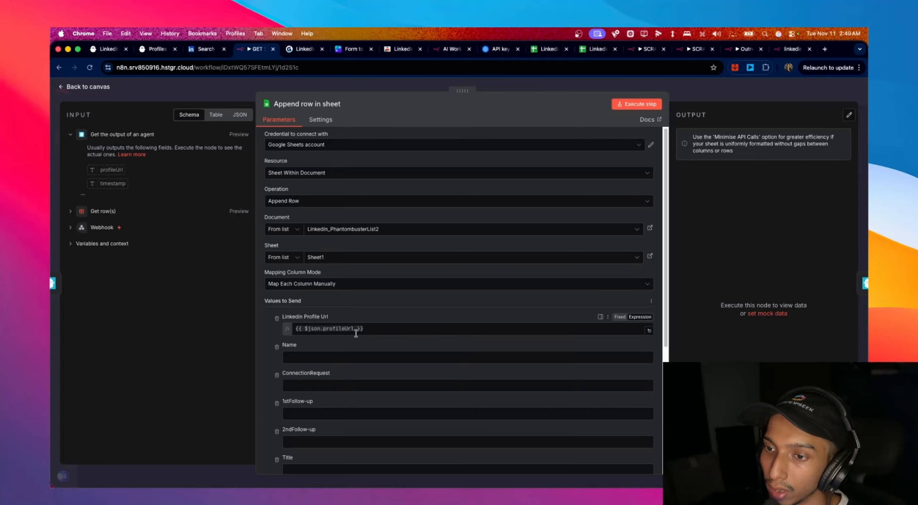
{"action": "scroll", "coordinate": [382, 331], "scroll_direction": "down", "scroll_amount": 10}
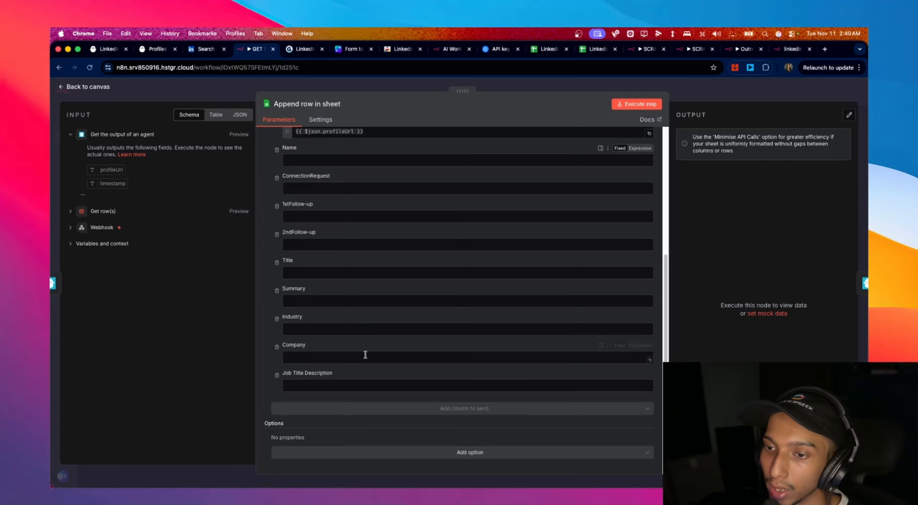
{"action": "scroll", "coordinate": [473, 342], "scroll_direction": "up", "scroll_amount": 8}
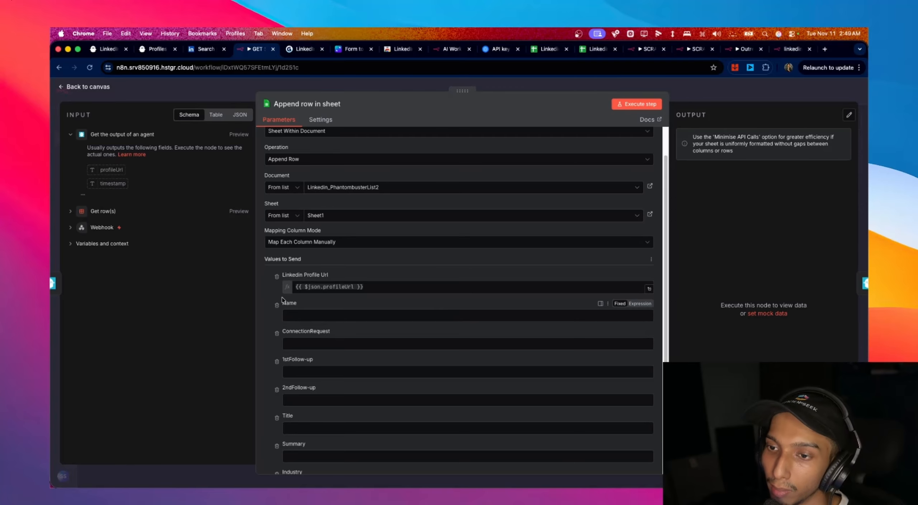
{"action": "scroll", "coordinate": [282, 300], "scroll_direction": "down", "scroll_amount": 2}
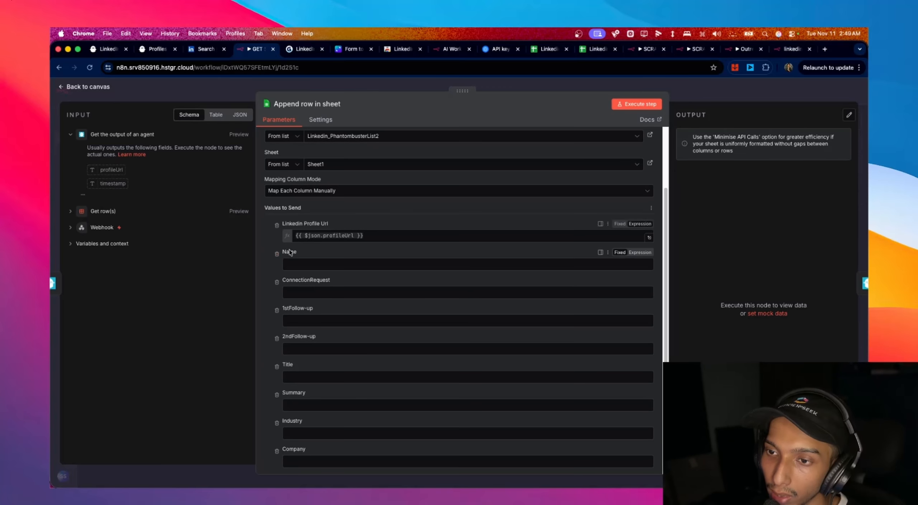
{"action": "left_click", "coordinate": [277, 254]}
{"action": "left_click", "coordinate": [277, 254]}
{"action": "left_click", "coordinate": [277, 254]}
{"action": "left_click", "coordinate": [277, 254]}
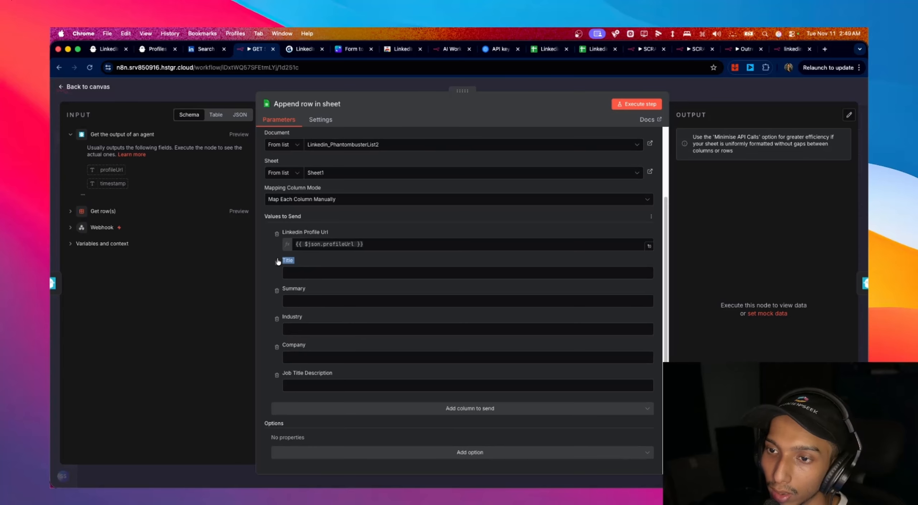
{"action": "left_click", "coordinate": [277, 255]}
{"action": "left_click", "coordinate": [276, 291]}
{"action": "left_click", "coordinate": [277, 318]}
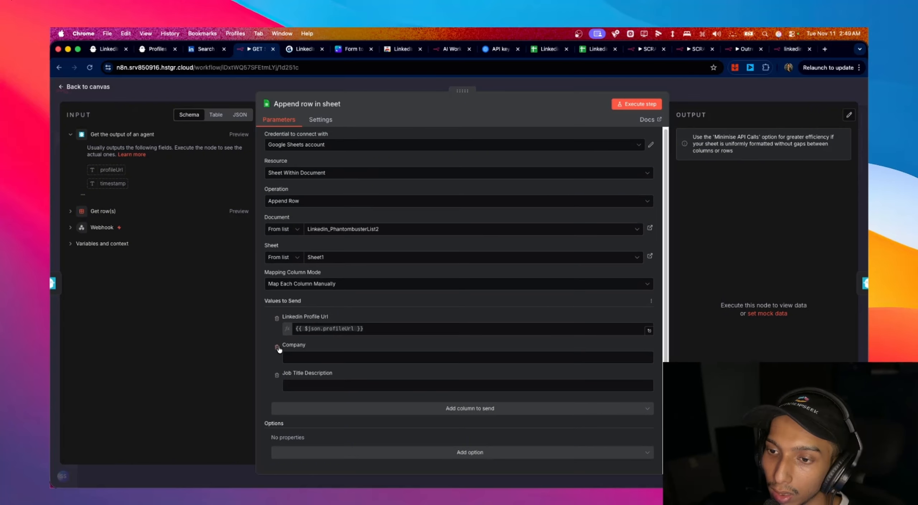
{"action": "left_click", "coordinate": [277, 345]}
- Recheck the Append row in sheet node, then go back to the folder's workflows list
{"action": "key", "text": "Escape"}
{"action": "double_click", "coordinate": [579, 271]}
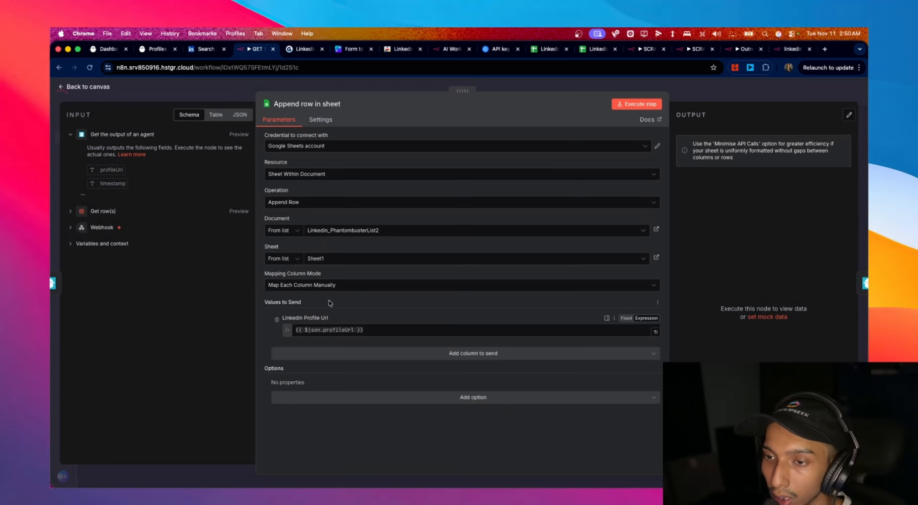
{"action": "left_click", "coordinate": [78, 87]}
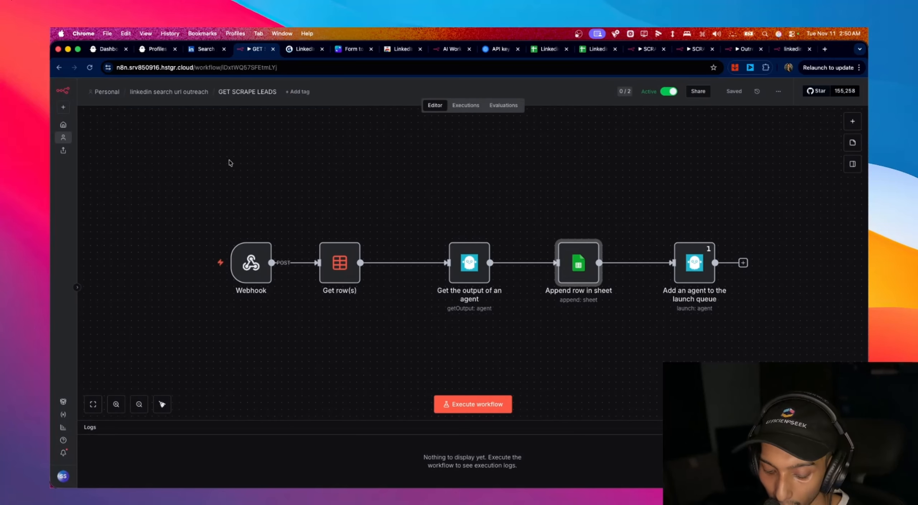
{"action": "left_click", "coordinate": [59, 68]}
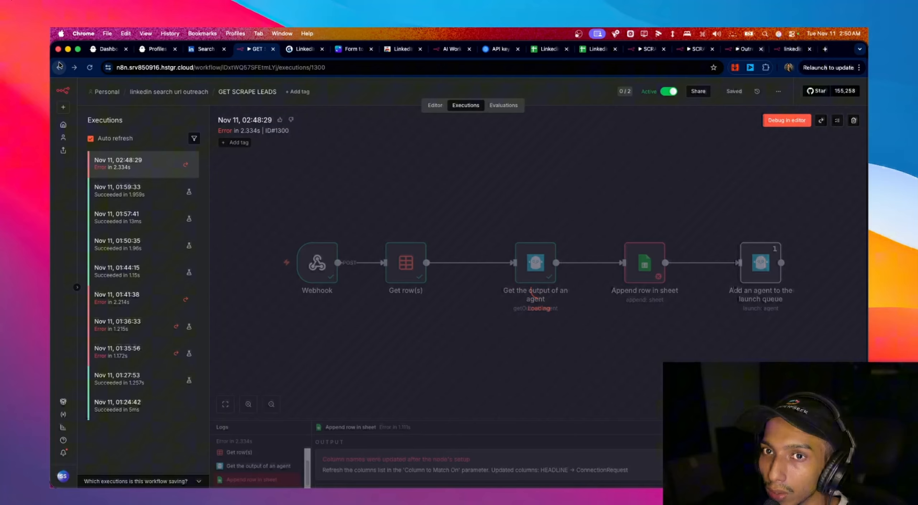
{"action": "left_click", "coordinate": [60, 68]}
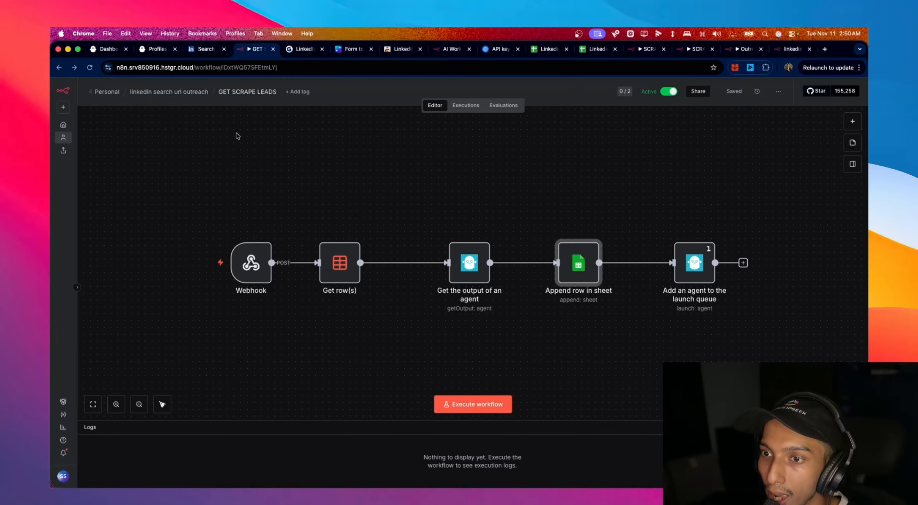
{"action": "left_click", "coordinate": [164, 94]}
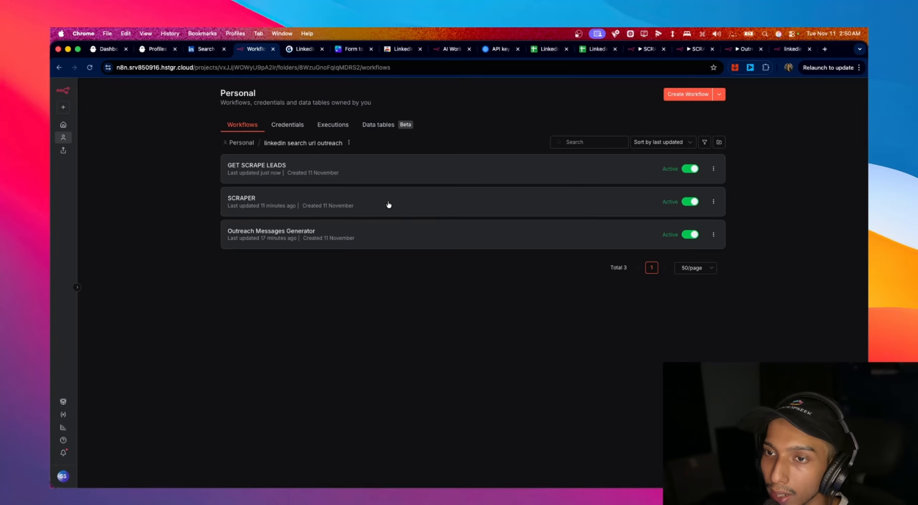
- Reload a blank outreach form and switch the COO search location from England to India
{"action": "left_click", "coordinate": [794, 50]}
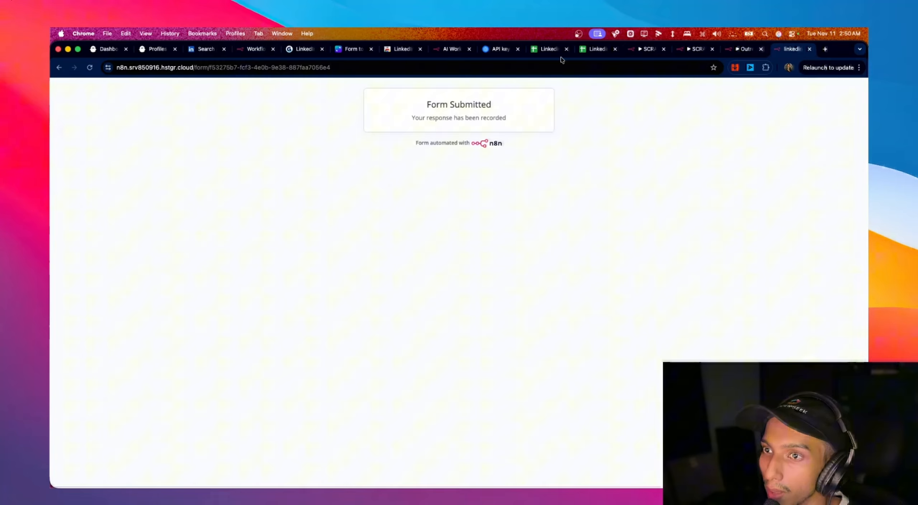
{"action": "left_click", "coordinate": [90, 68]}
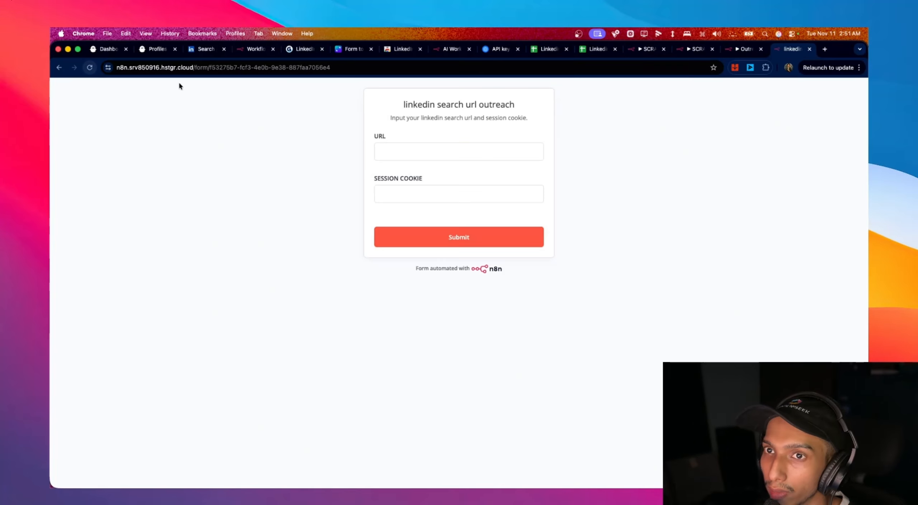
{"action": "left_click", "coordinate": [202, 51]}
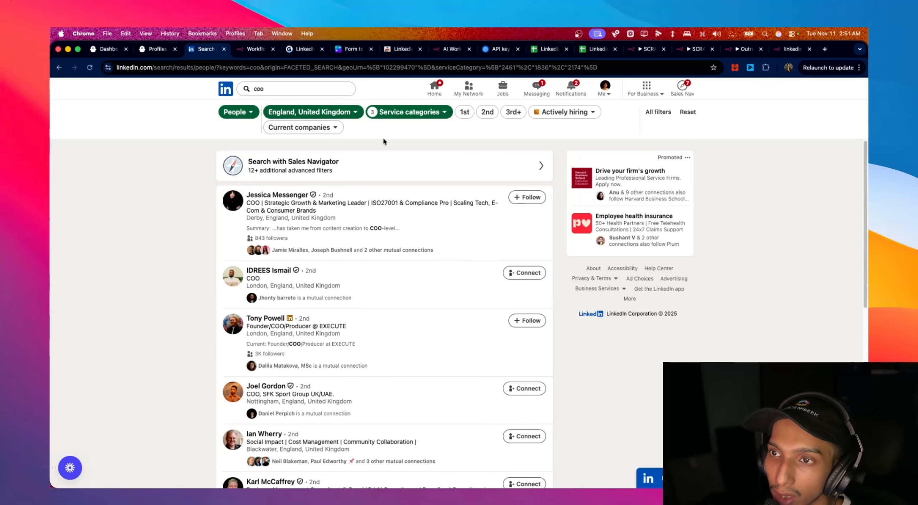
{"action": "left_click", "coordinate": [317, 115]}
{"action": "left_click", "coordinate": [275, 173]}
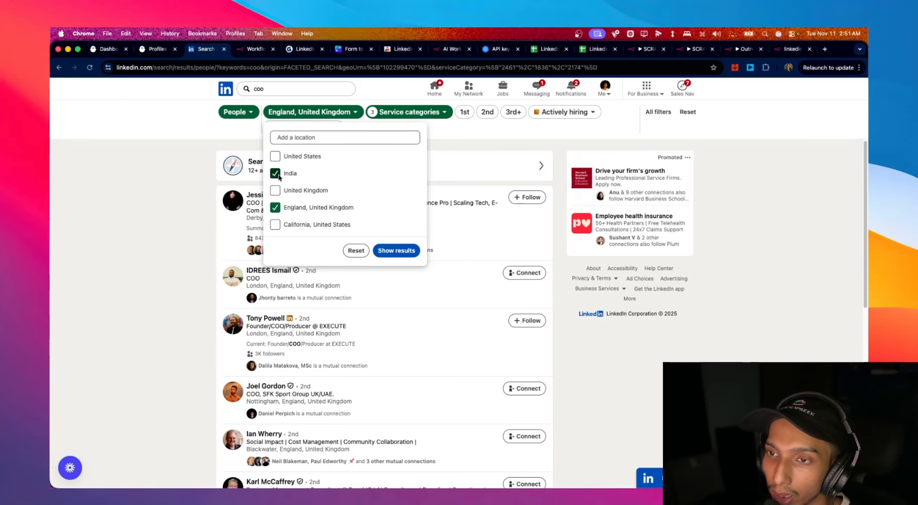
{"action": "left_click", "coordinate": [275, 208]}
{"action": "left_click", "coordinate": [396, 250]}
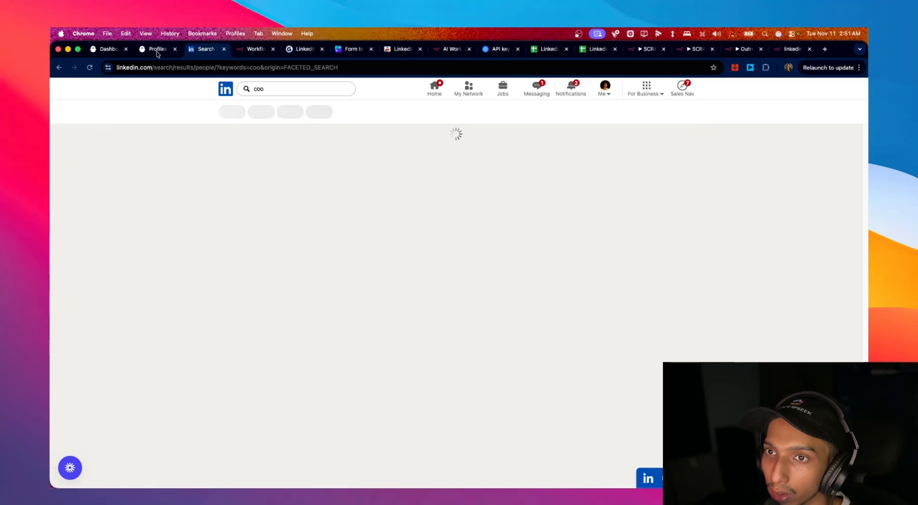
- Paste the India COO search URL into the outreach form's URL field
{"action": "left_click", "coordinate": [201, 68]}
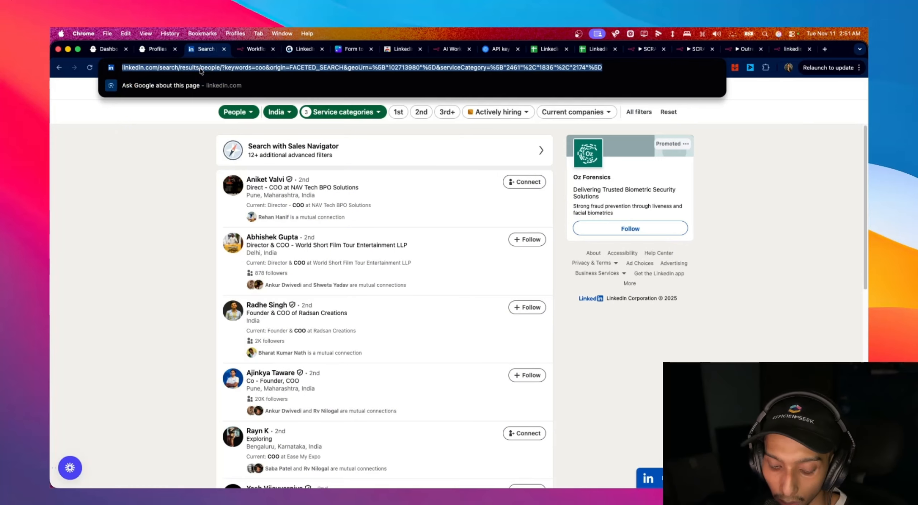
{"action": "left_click", "coordinate": [786, 52]}
{"action": "left_click", "coordinate": [438, 150]}
{"action": "key", "text": "super+v"}
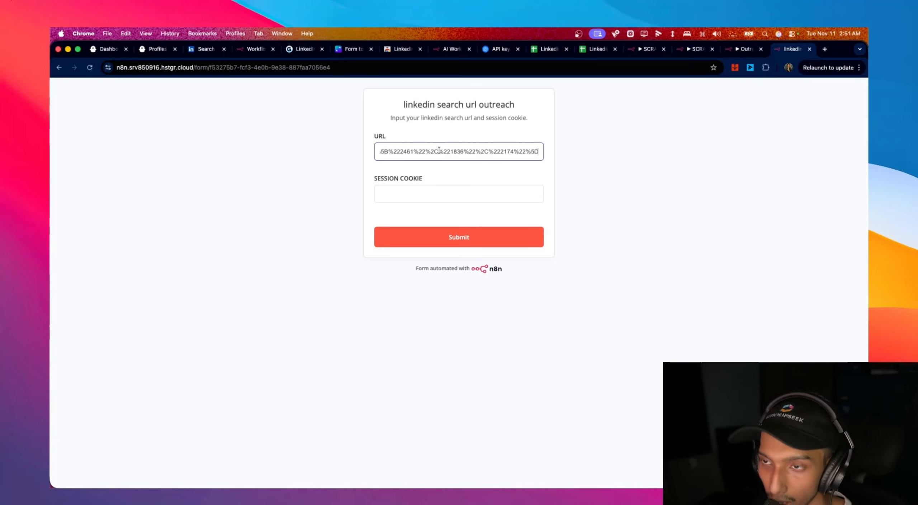
{"action": "left_click", "coordinate": [194, 53]}
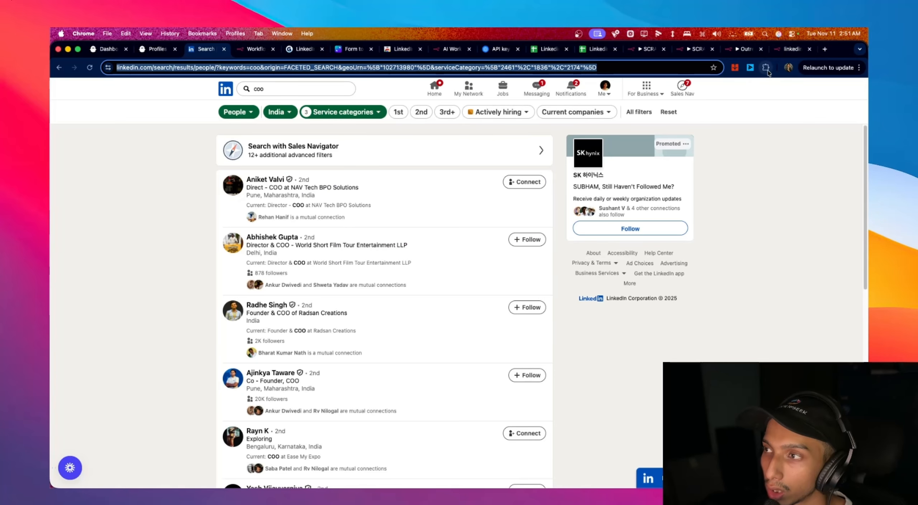
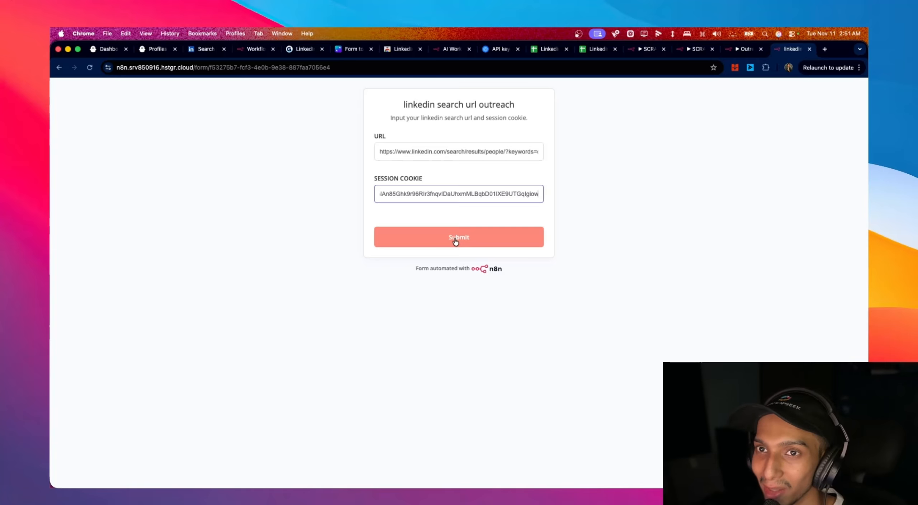
- Check that the PhantomBuster dashboard now shows one phantom running after the form submission
{"action": "left_click", "coordinate": [102, 54]}
{"action": "scroll", "coordinate": [457, 185], "scroll_direction": "up", "scroll_amount": 5}
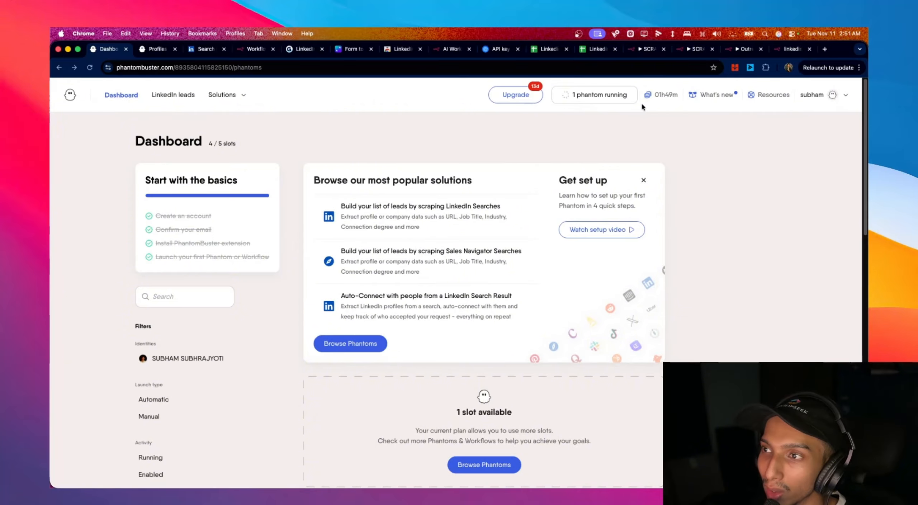
- Follow the LinkedIn Search Export run until it finds 10 profiles, then return to n8n's workflows list
{"action": "scroll", "coordinate": [475, 185], "scroll_direction": "down", "scroll_amount": 12}
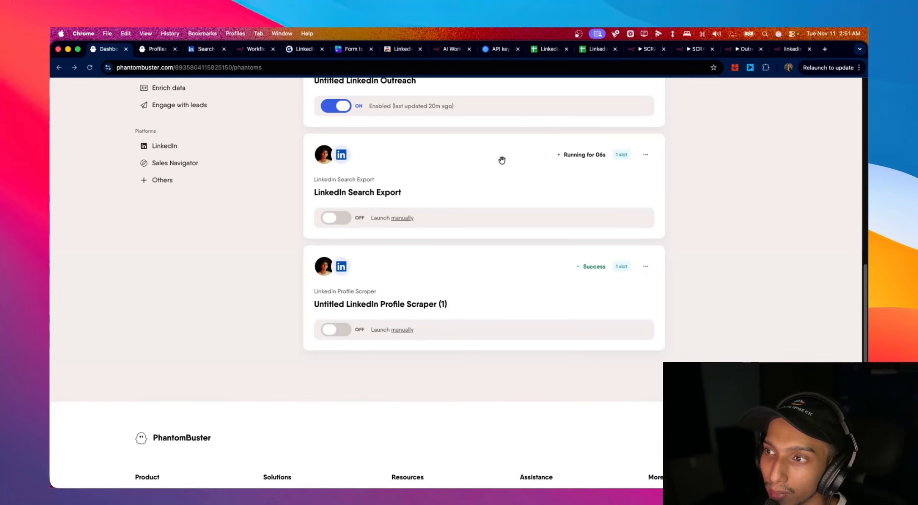
{"action": "mouse_move", "coordinate": [326, 156]}
{"action": "left_click", "coordinate": [361, 195]}
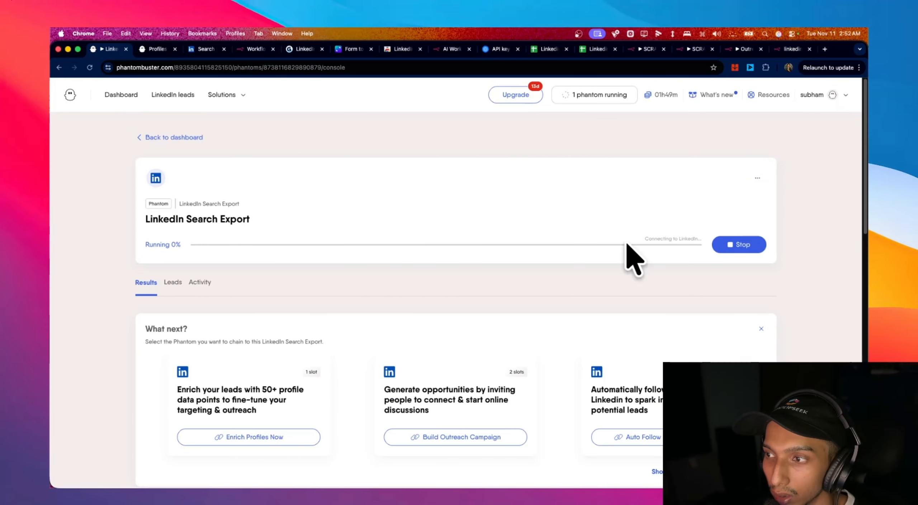
{"action": "scroll", "coordinate": [276, 265], "scroll_direction": "down", "scroll_amount": 2}
{"action": "scroll", "coordinate": [275, 270], "scroll_direction": "up", "scroll_amount": 2}
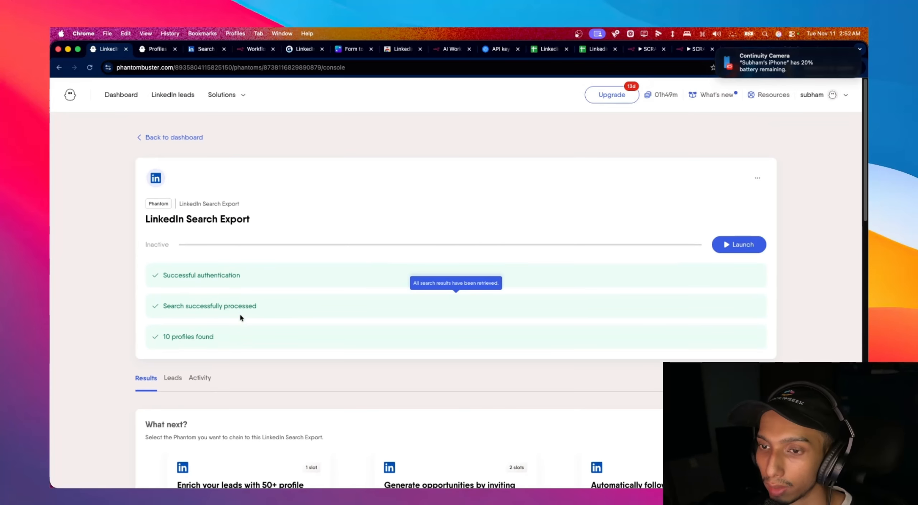
{"action": "left_click", "coordinate": [254, 54]}
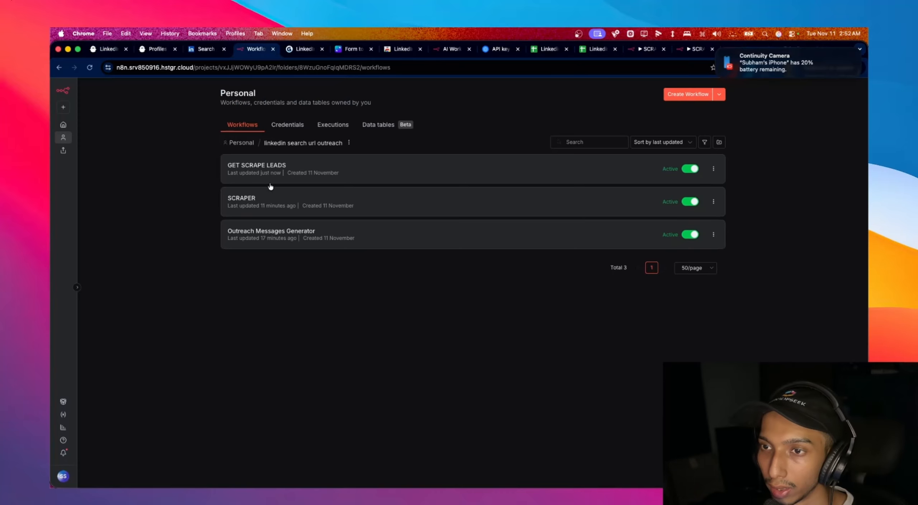
- Confirm the latest GET SCRAPE LEADS execution succeeded with 10 items and check the LinkedIn spreadsheet
{"action": "left_click", "coordinate": [284, 176]}
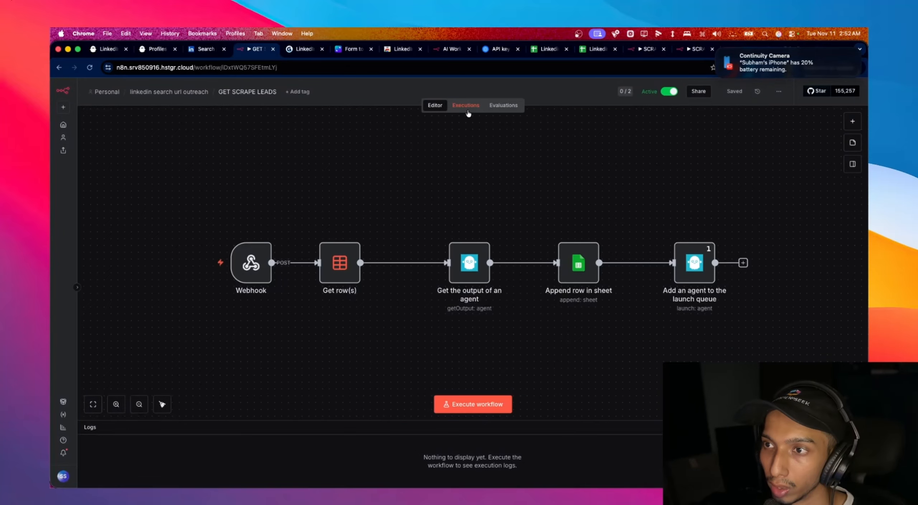
{"action": "left_click", "coordinate": [466, 106]}
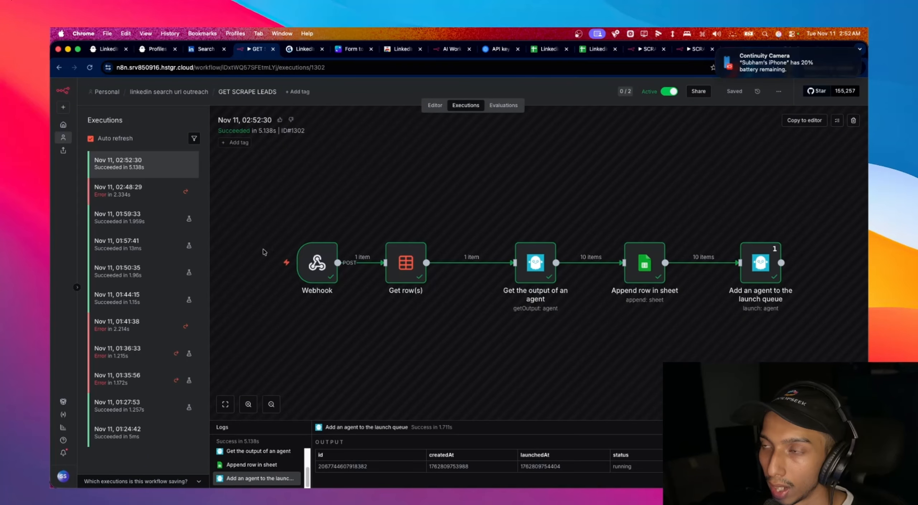
{"action": "left_click", "coordinate": [548, 55]}
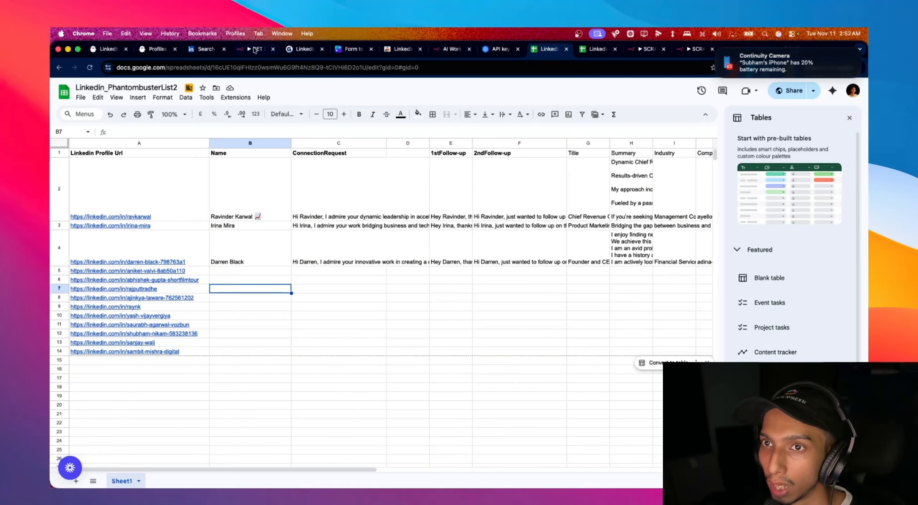
{"action": "left_click", "coordinate": [112, 54]}
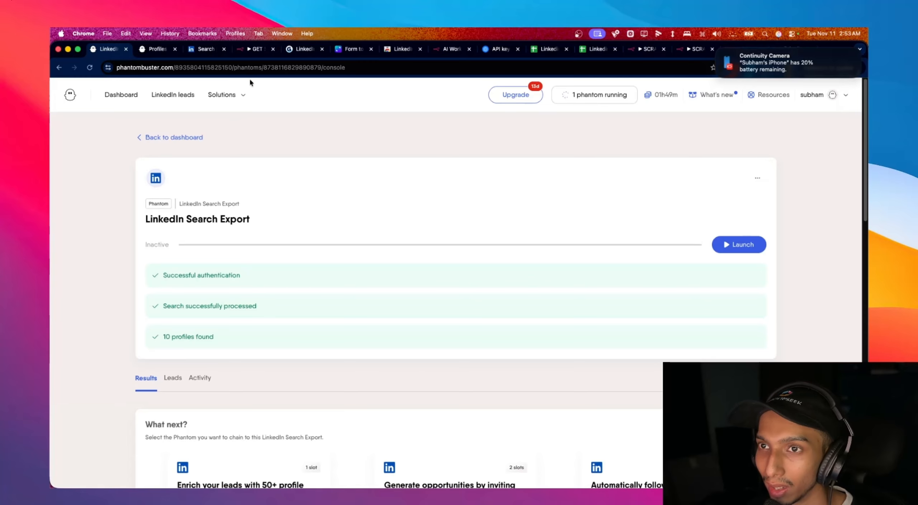
- Go back to the phantom list and open Untitled LinkedIn Profile Scraper (1)
{"action": "scroll", "coordinate": [192, 245], "scroll_direction": "down", "scroll_amount": 3}
{"action": "scroll", "coordinate": [201, 206], "scroll_direction": "up", "scroll_amount": 3}
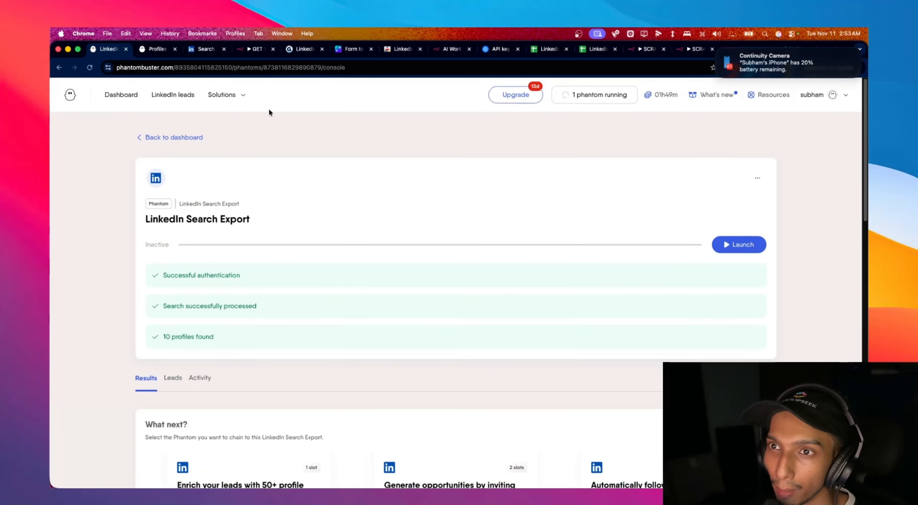
{"action": "left_click", "coordinate": [174, 137]}
{"action": "scroll", "coordinate": [359, 396], "scroll_direction": "down", "scroll_amount": 5}
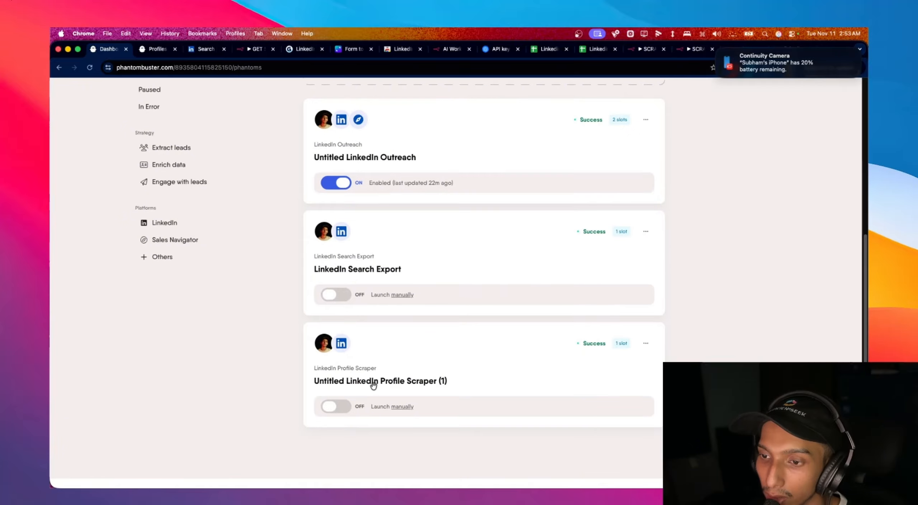
{"action": "left_click", "coordinate": [359, 383]}
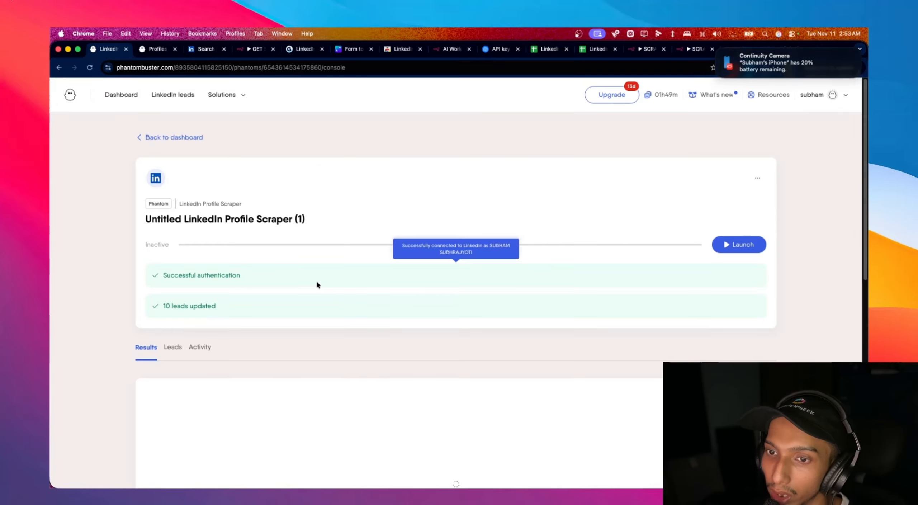
- Review its 20 scraped profile results with their IDs, slugs and profile URLs
{"action": "scroll", "coordinate": [256, 269], "scroll_direction": "down", "scroll_amount": 7}
{"action": "scroll", "coordinate": [423, 273], "scroll_direction": "down", "scroll_amount": 5}
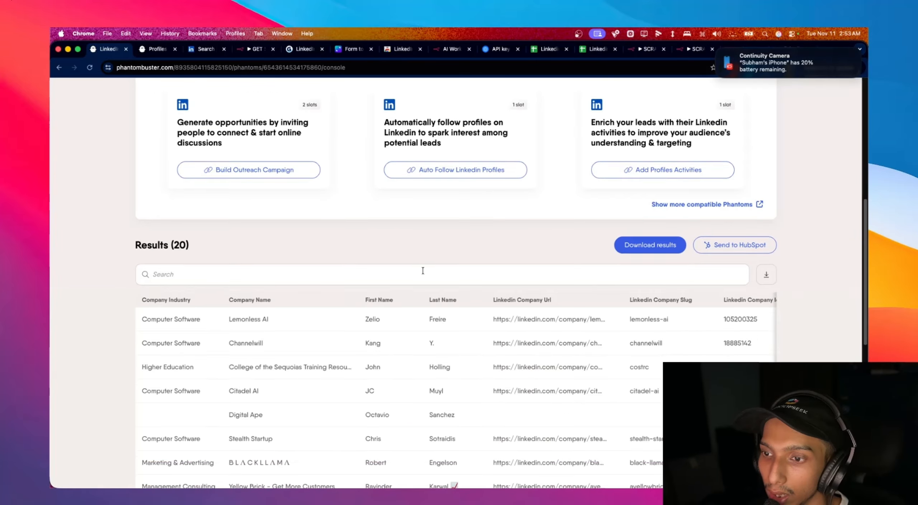
{"action": "left_click_drag", "start_coordinate": [176, 420], "coordinate": [537, 388]}
{"action": "scroll", "coordinate": [547, 242], "scroll_direction": "up", "scroll_amount": 6}
{"action": "scroll", "coordinate": [546, 243], "scroll_direction": "up", "scroll_amount": 5}
{"action": "scroll", "coordinate": [492, 237], "scroll_direction": "down", "scroll_amount": 10}
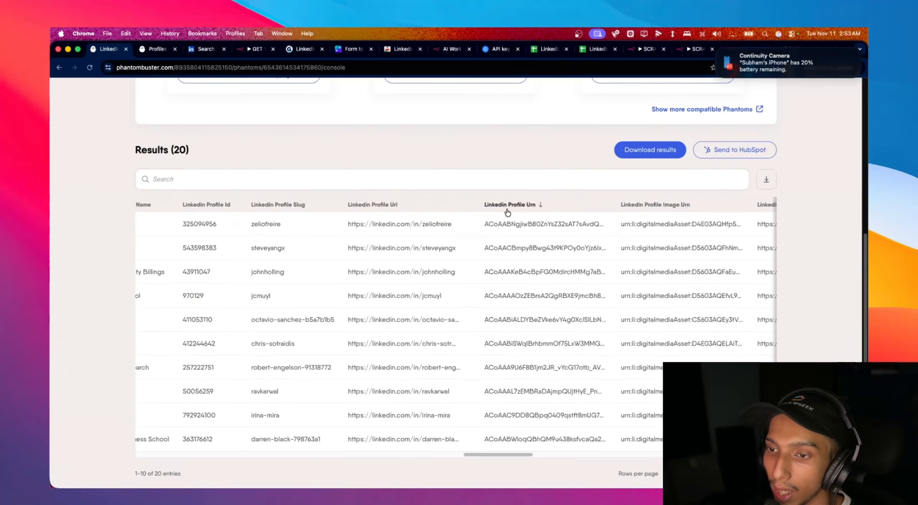
{"action": "scroll", "coordinate": [534, 108], "scroll_direction": "up", "scroll_amount": 4}
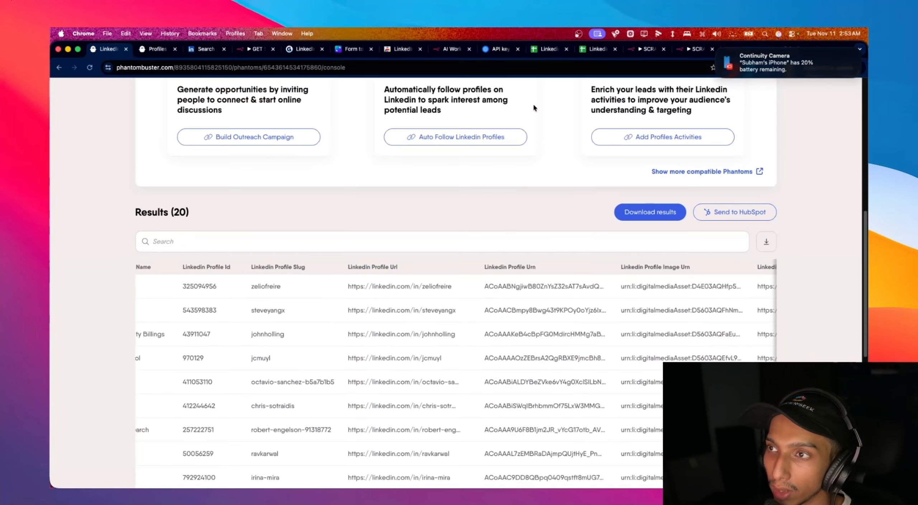
- Reload the LinkedIn sheet, then view the Outreach Messages Generator's executions showing a new run
{"action": "left_click", "coordinate": [550, 50]}
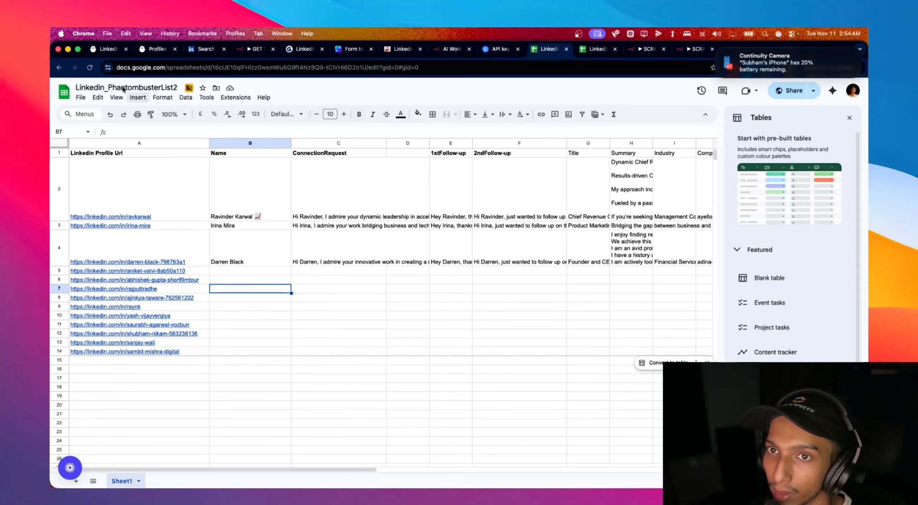
{"action": "left_click", "coordinate": [90, 68]}
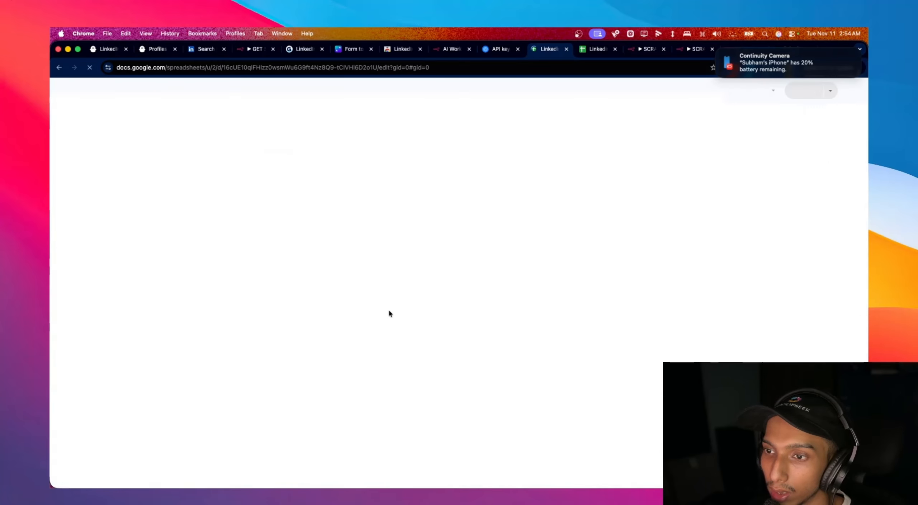
{"action": "left_click", "coordinate": [255, 50]}
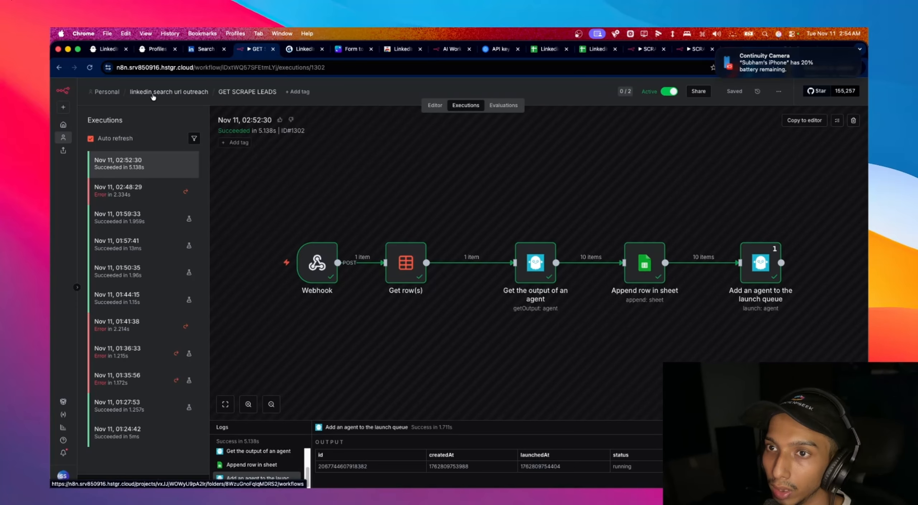
{"action": "left_click", "coordinate": [138, 94]}
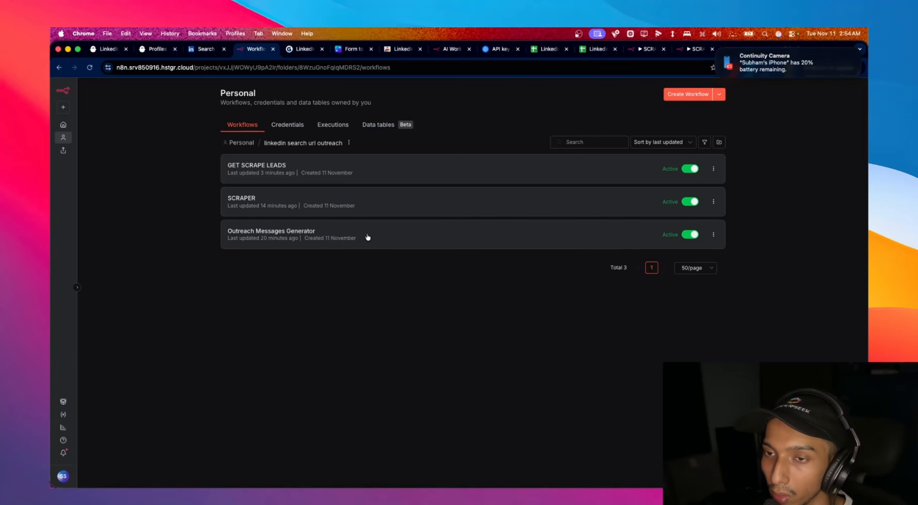
{"action": "left_click", "coordinate": [367, 237]}
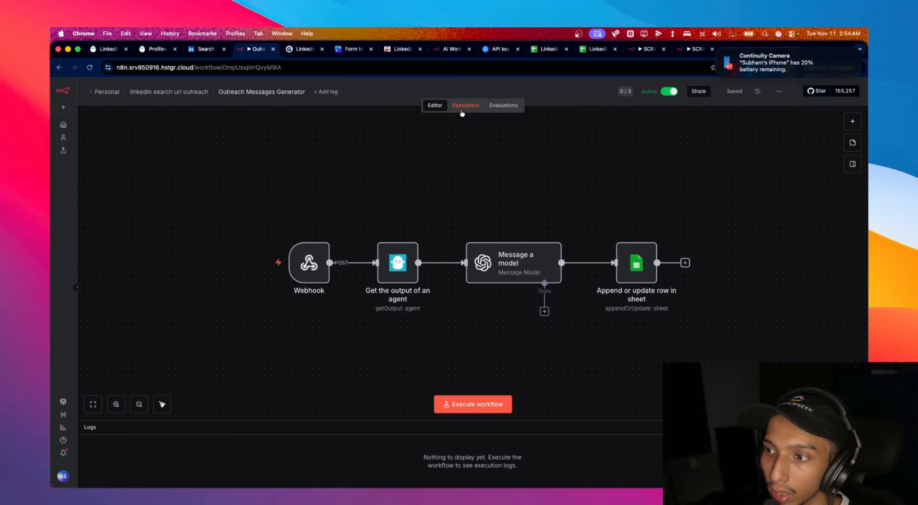
{"action": "left_click", "coordinate": [461, 112]}
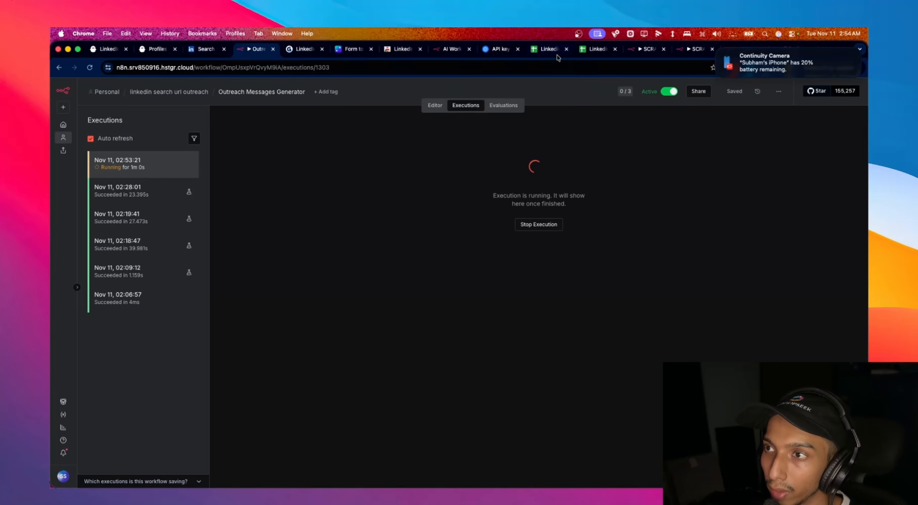
{"action": "left_click", "coordinate": [549, 49]}
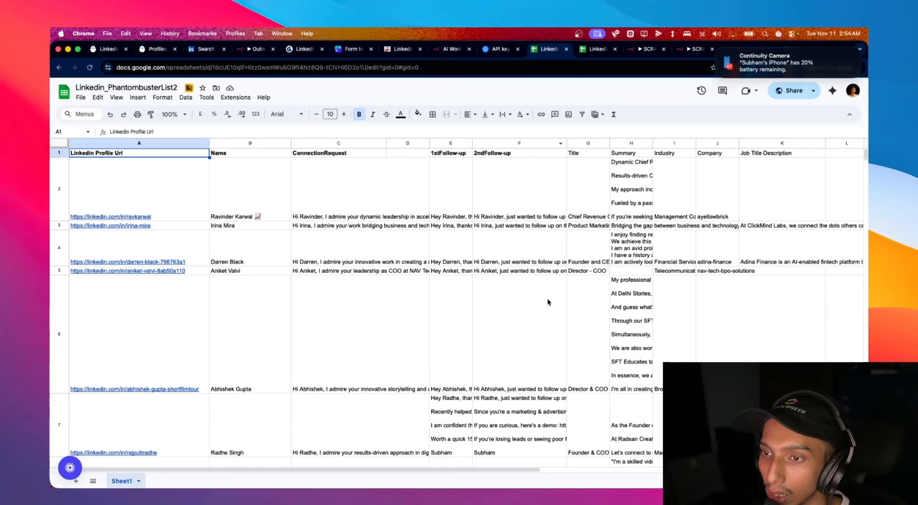
- Review rows 2–14 of Linkedin_PhantombusterList2, each with a connection request and two follow-ups
{"action": "scroll", "coordinate": [693, 319], "scroll_direction": "down", "scroll_amount": 15}
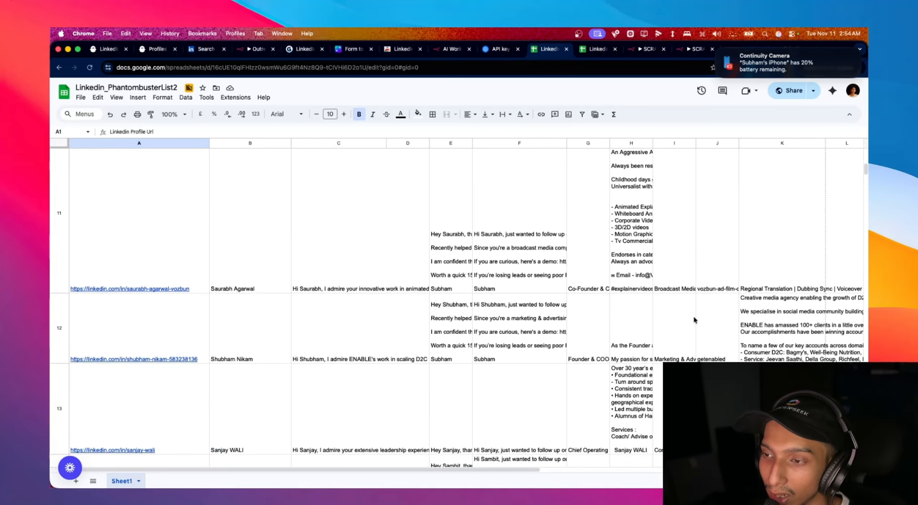
{"action": "scroll", "coordinate": [694, 319], "scroll_direction": "down", "scroll_amount": 2}
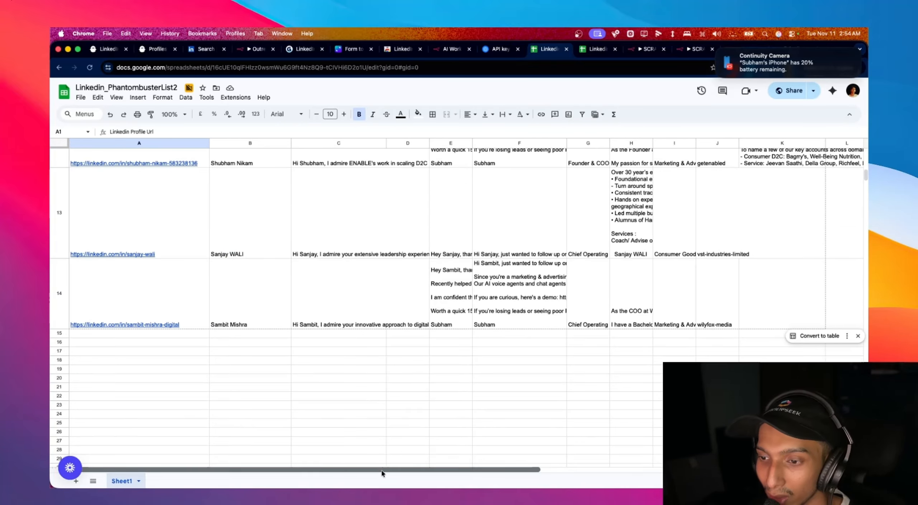
{"action": "left_click_drag", "start_coordinate": [381, 468], "coordinate": [599, 450]}
{"action": "scroll", "coordinate": [624, 433], "scroll_direction": "up", "scroll_amount": 3}
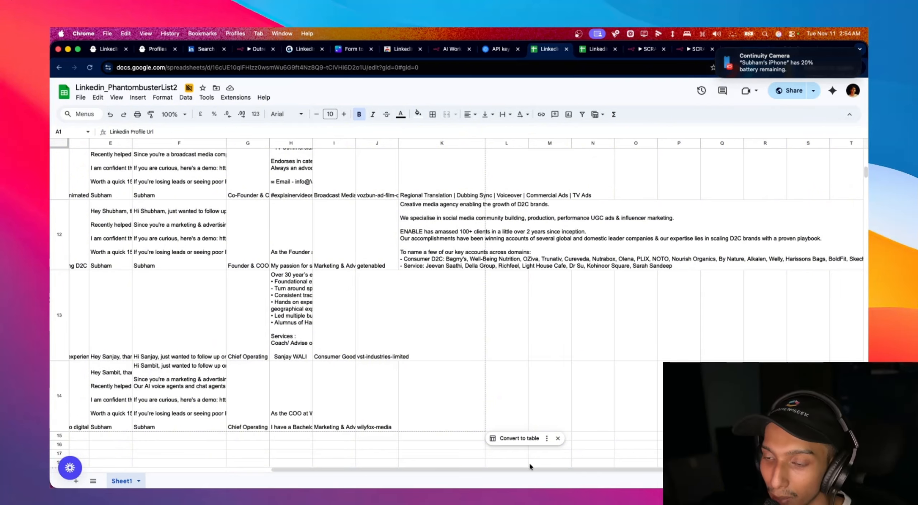
{"action": "scroll", "coordinate": [246, 394], "scroll_direction": "left", "scroll_amount": 10}
{"action": "scroll", "coordinate": [247, 394], "scroll_direction": "up", "scroll_amount": 3}
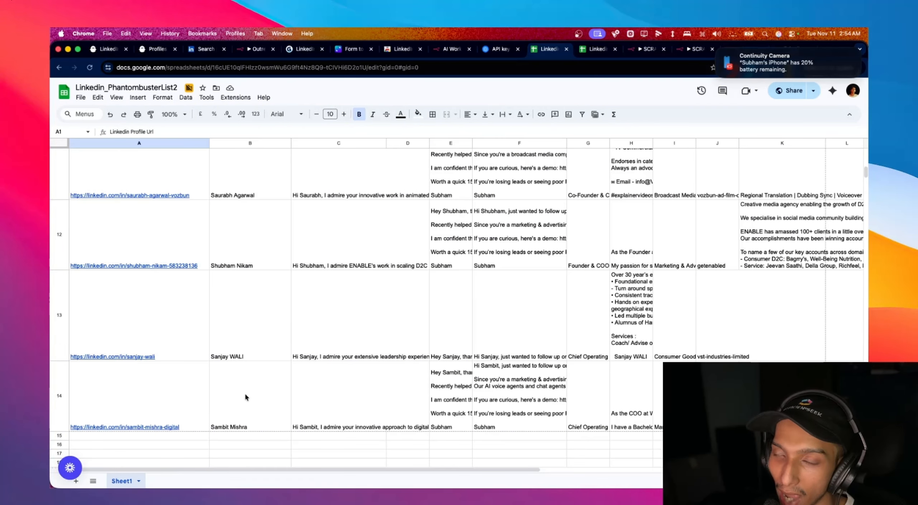
{"action": "scroll", "coordinate": [248, 394], "scroll_direction": "down", "scroll_amount": 5}
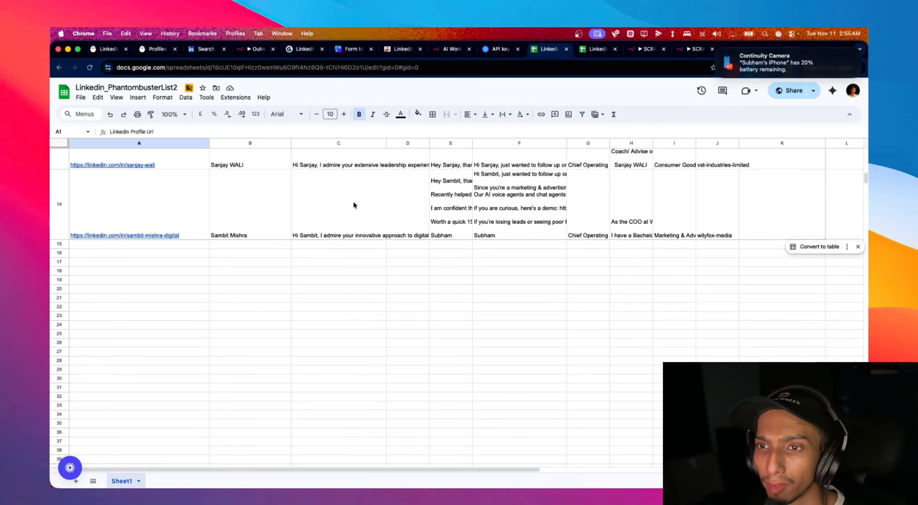
{"action": "scroll", "coordinate": [353, 203], "scroll_direction": "up", "scroll_amount": 3}
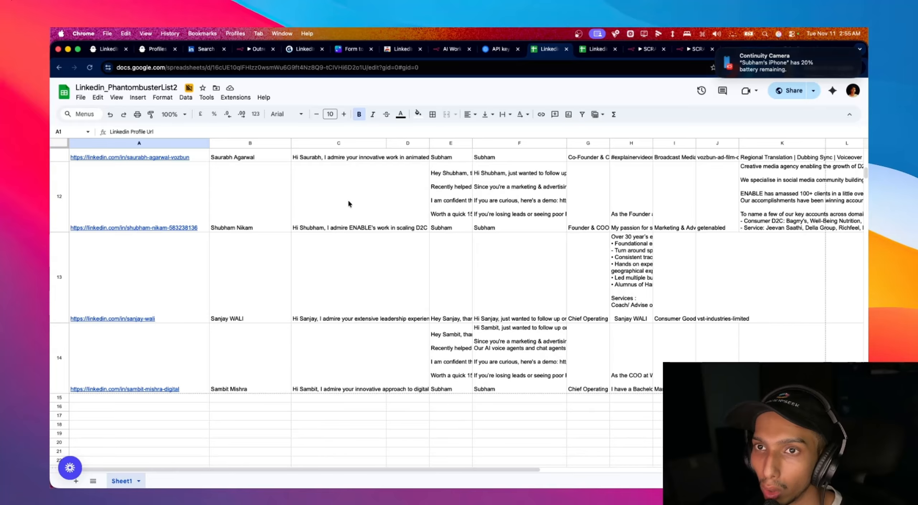
- Select the full PhantomBuster custom webhook URL pointing to the n8n instance, then return to the sheet
{"action": "left_click", "coordinate": [157, 54]}
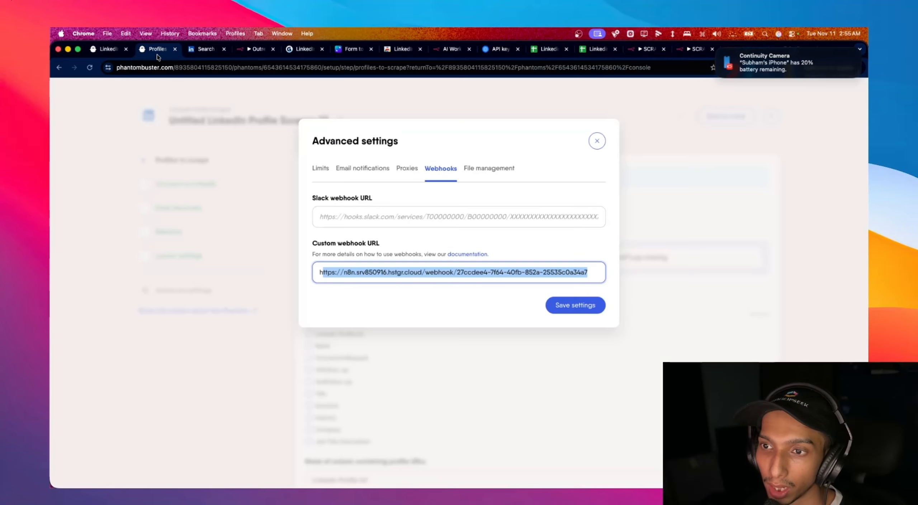
{"action": "left_click_drag", "start_coordinate": [588, 273], "coordinate": [300, 278]}
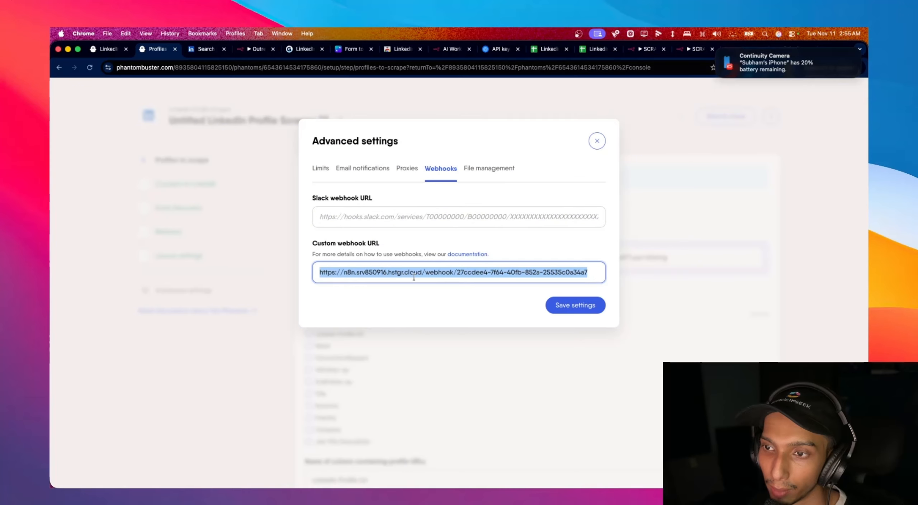
{"action": "left_click", "coordinate": [451, 50]}
{"action": "left_click", "coordinate": [552, 50]}
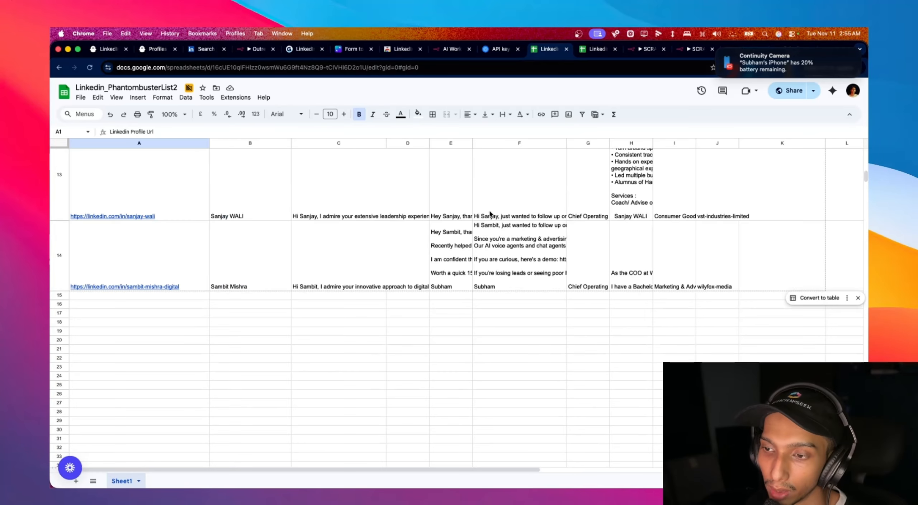
- Recheck the filled profile rows, glance over the PhantomBuster dashboard's phantoms, then return to the sheet
{"action": "scroll", "coordinate": [490, 214], "scroll_direction": "up", "scroll_amount": 10}
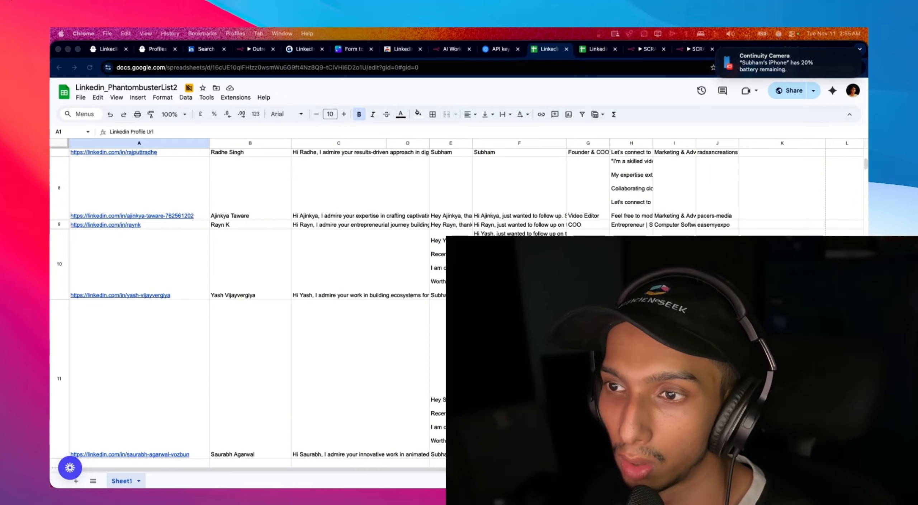
{"action": "scroll", "coordinate": [251, 287], "scroll_direction": "down", "scroll_amount": 10}
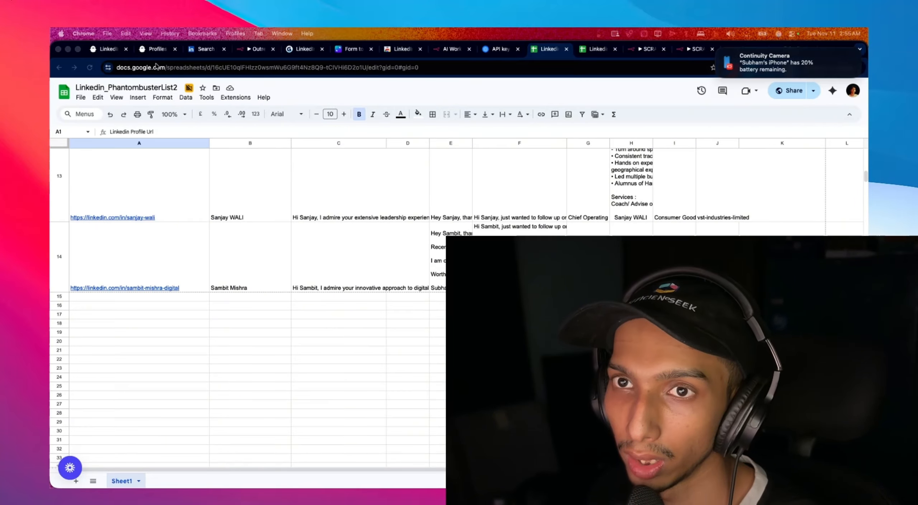
{"action": "left_click", "coordinate": [96, 50]}
{"action": "scroll", "coordinate": [250, 171], "scroll_direction": "up", "scroll_amount": 10}
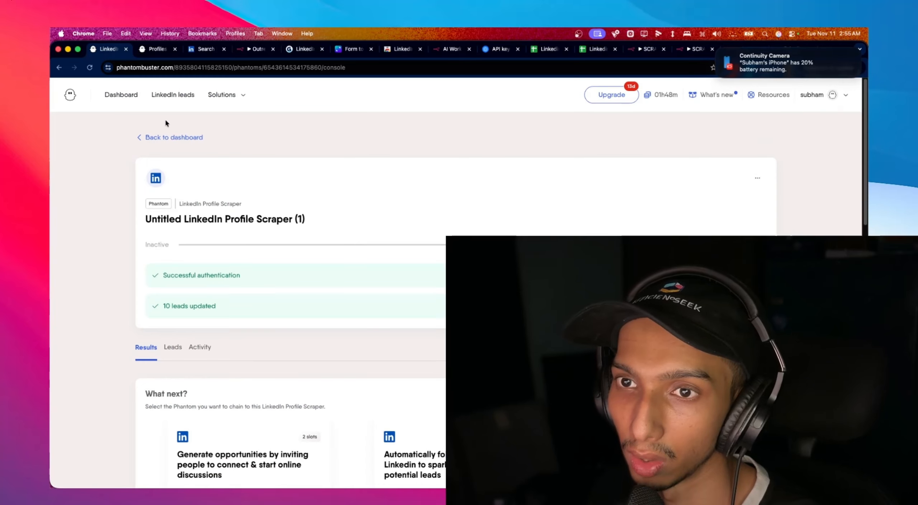
{"action": "left_click", "coordinate": [116, 96]}
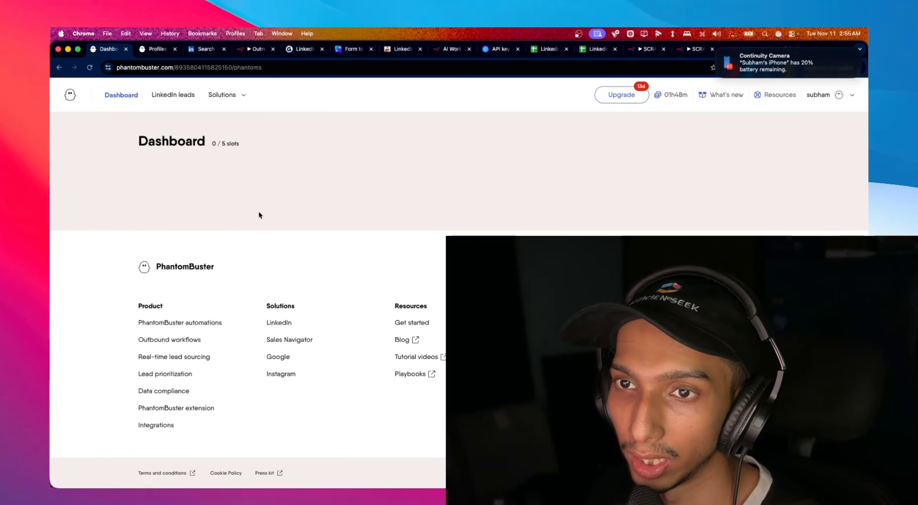
{"action": "scroll", "coordinate": [410, 314], "scroll_direction": "down", "scroll_amount": 10}
{"action": "scroll", "coordinate": [410, 314], "scroll_direction": "up", "scroll_amount": 4}
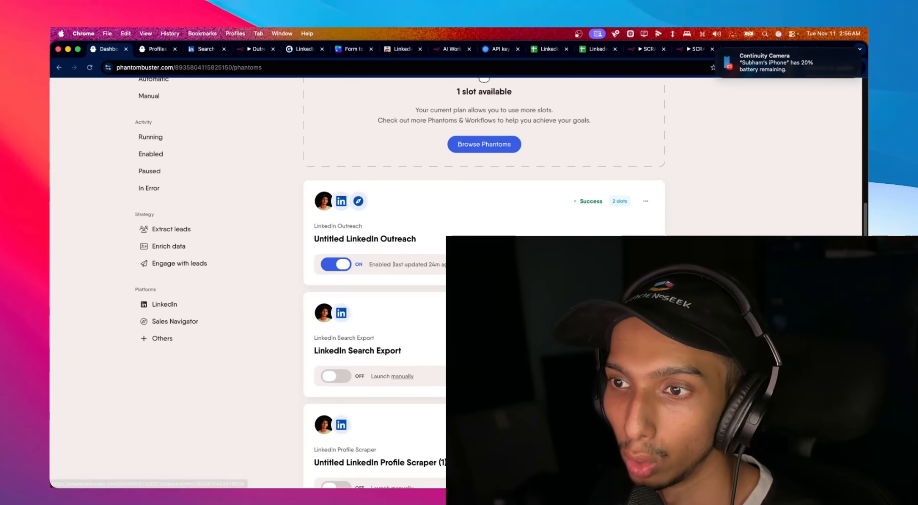
{"action": "left_click", "coordinate": [531, 51]}
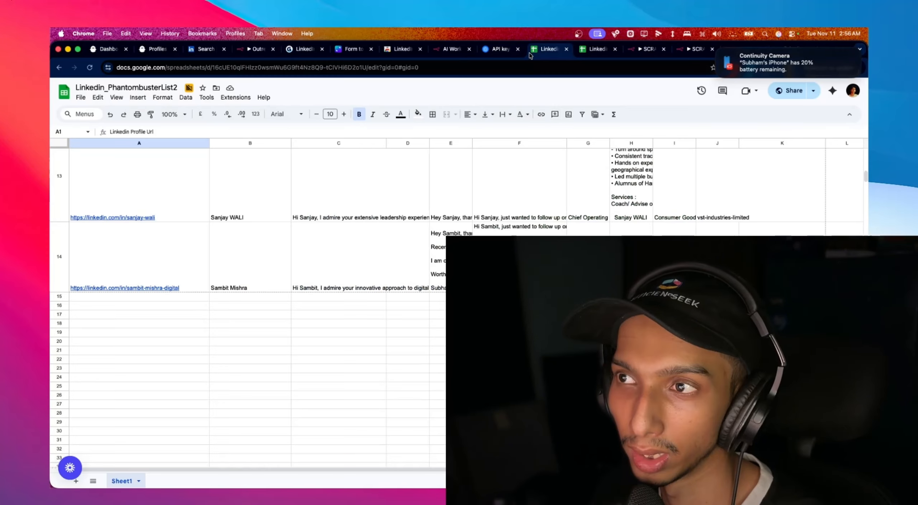